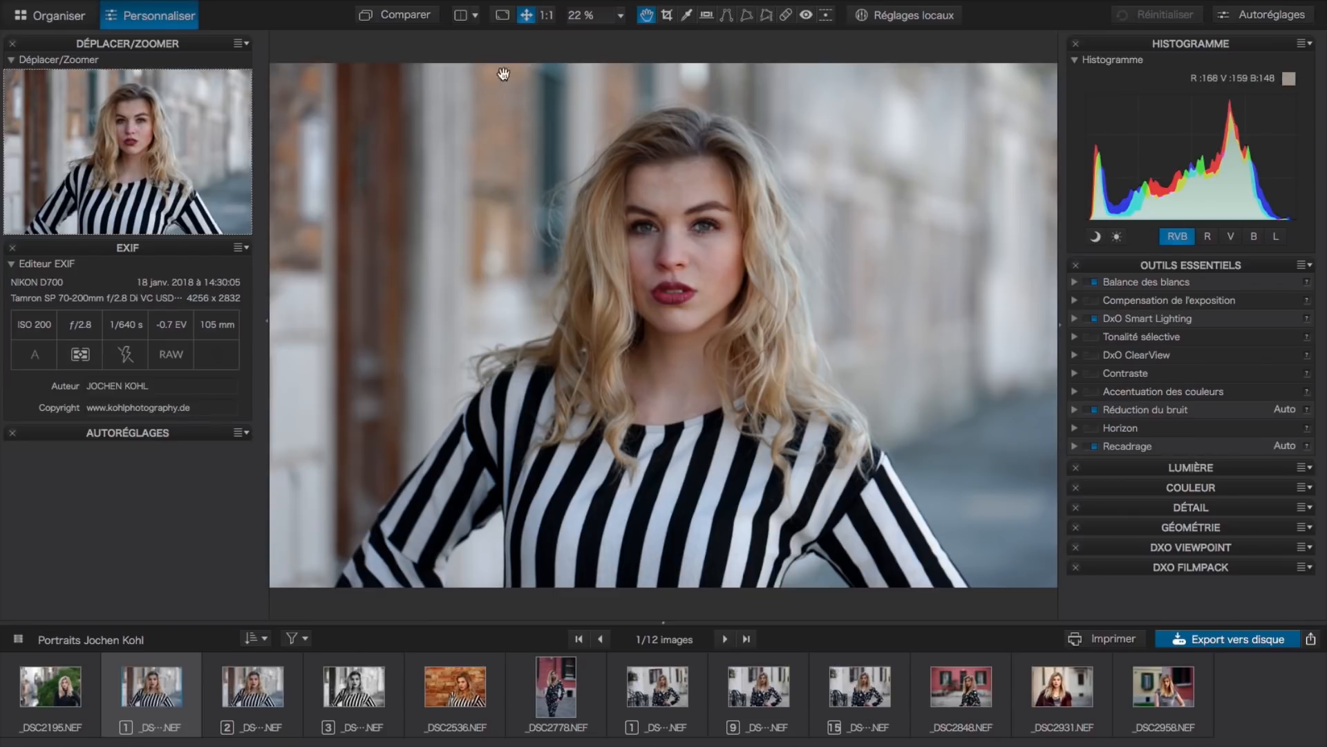
mouse_move(515, 3)
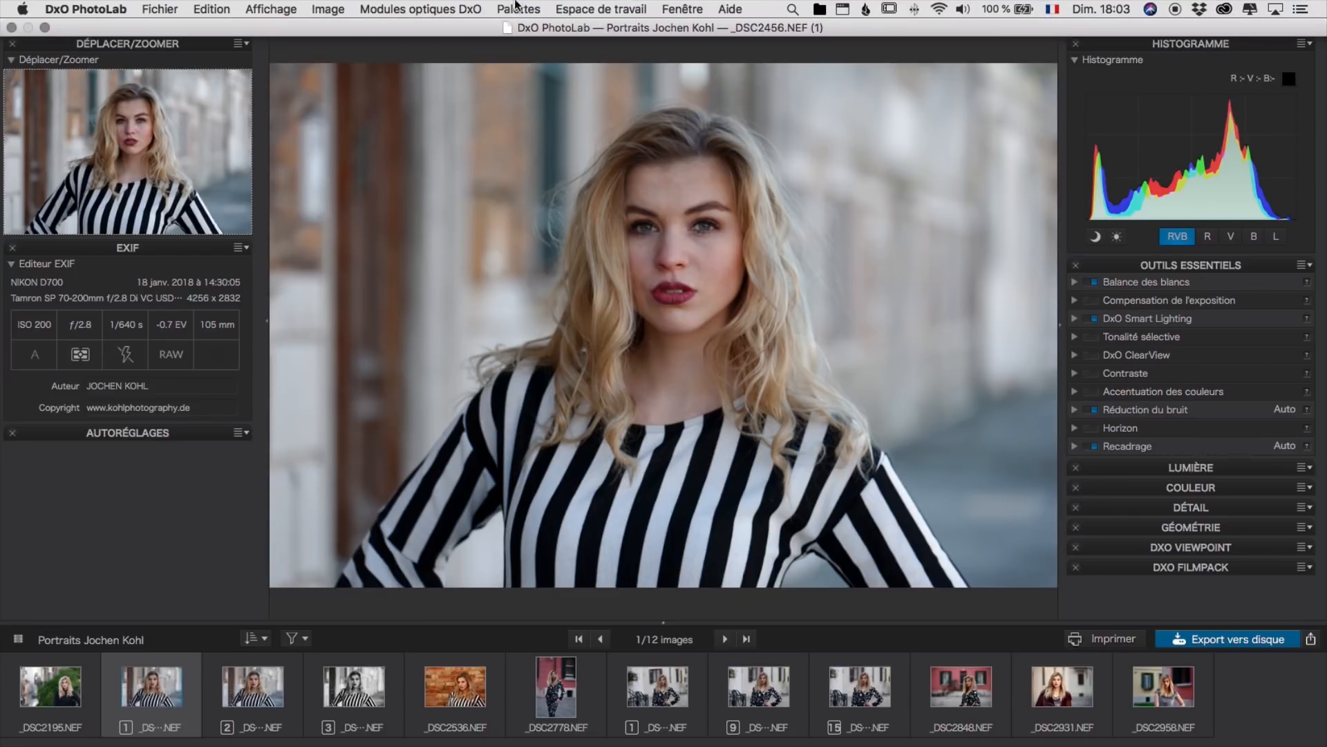
left_click(731, 11)
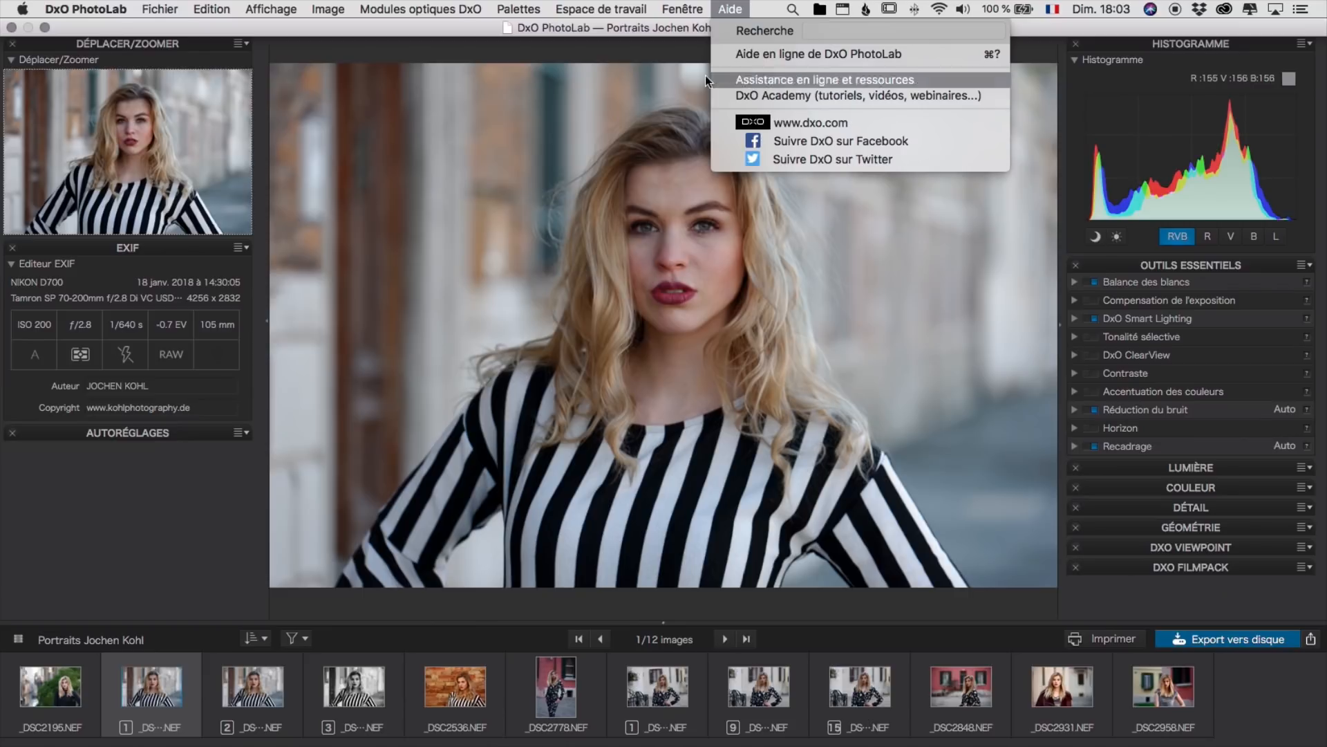
left_click(666, 55)
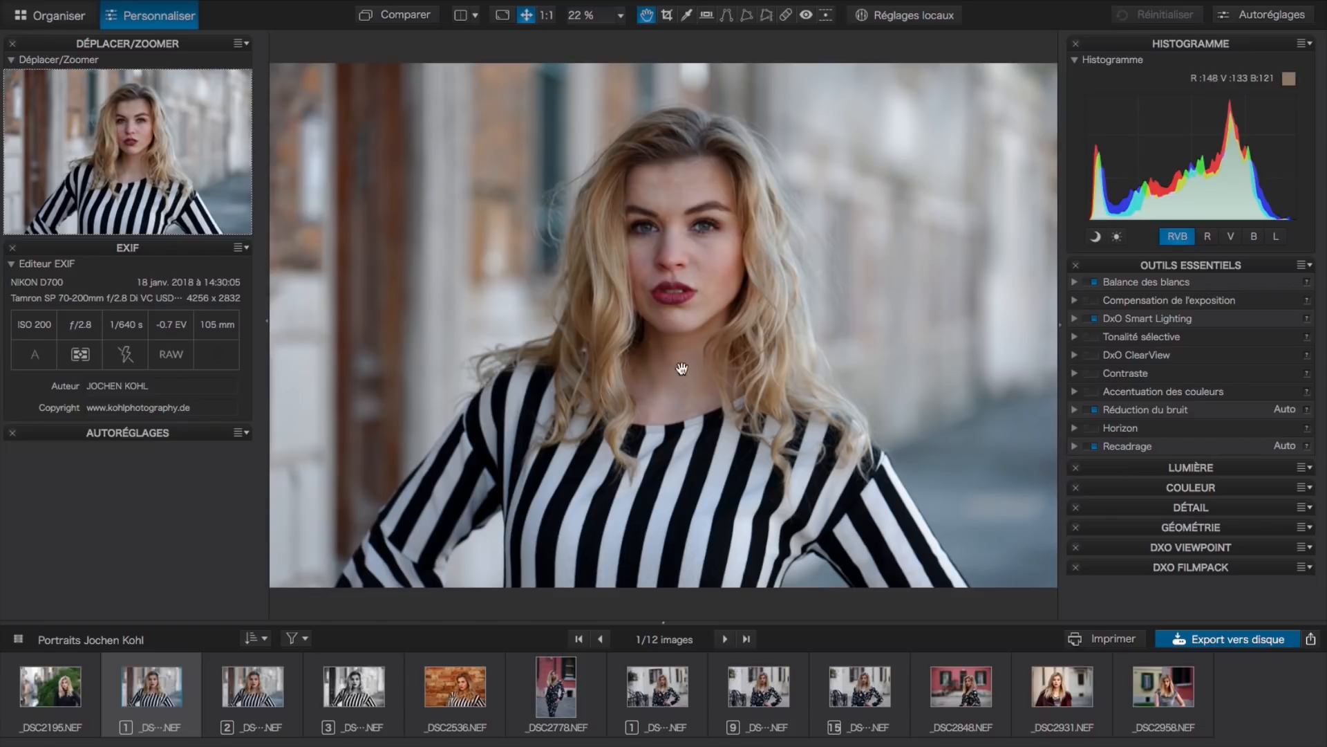
Apply the general preset "1 - DxO Standard" to the portrait with the striped top
left_click(1256, 17)
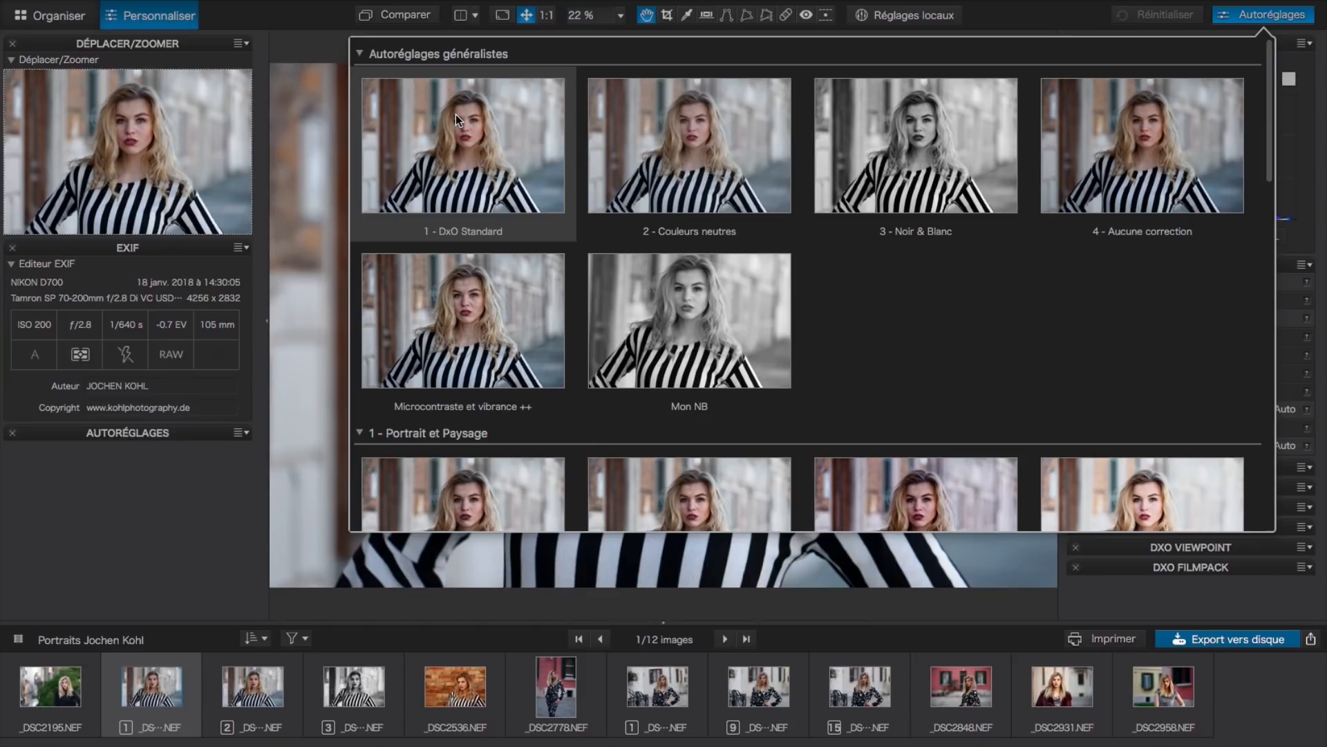
left_click(434, 106)
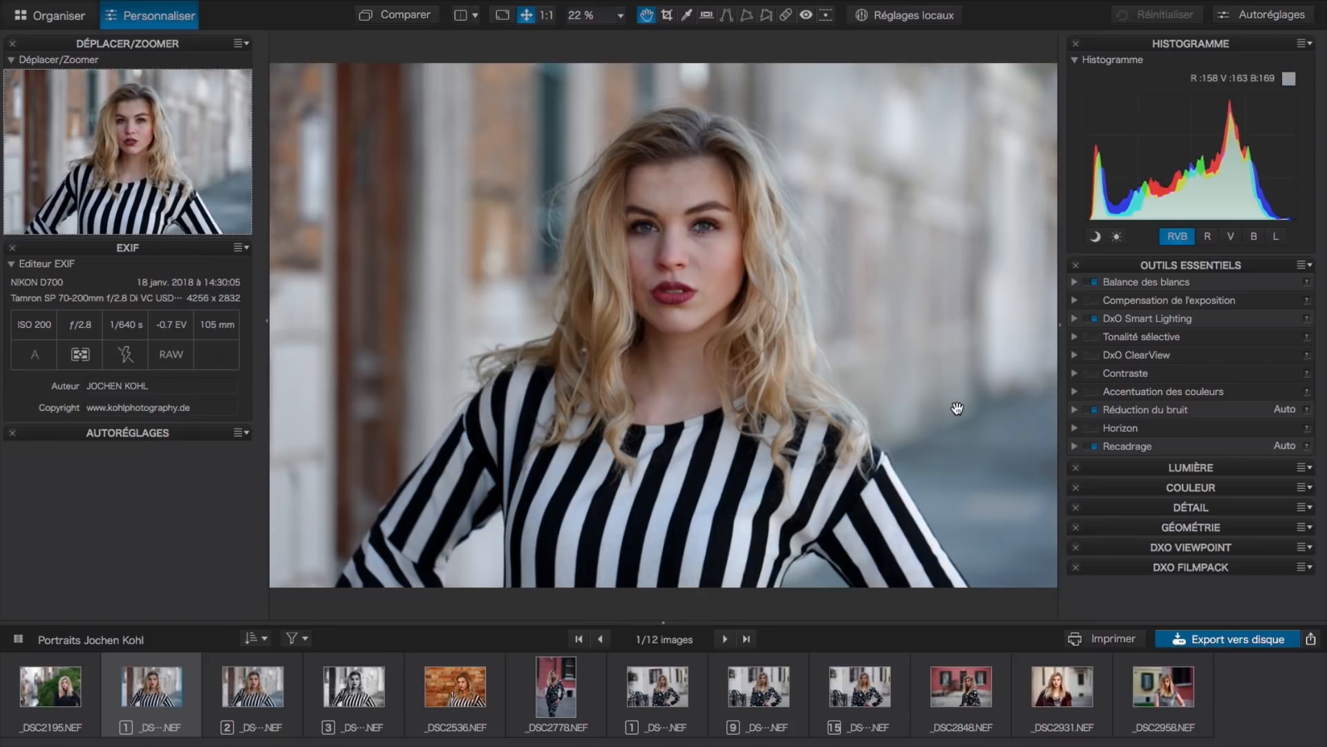
Switch the Vignetage correction under Lumière off and back on to compare the image corners
left_click(1188, 470)
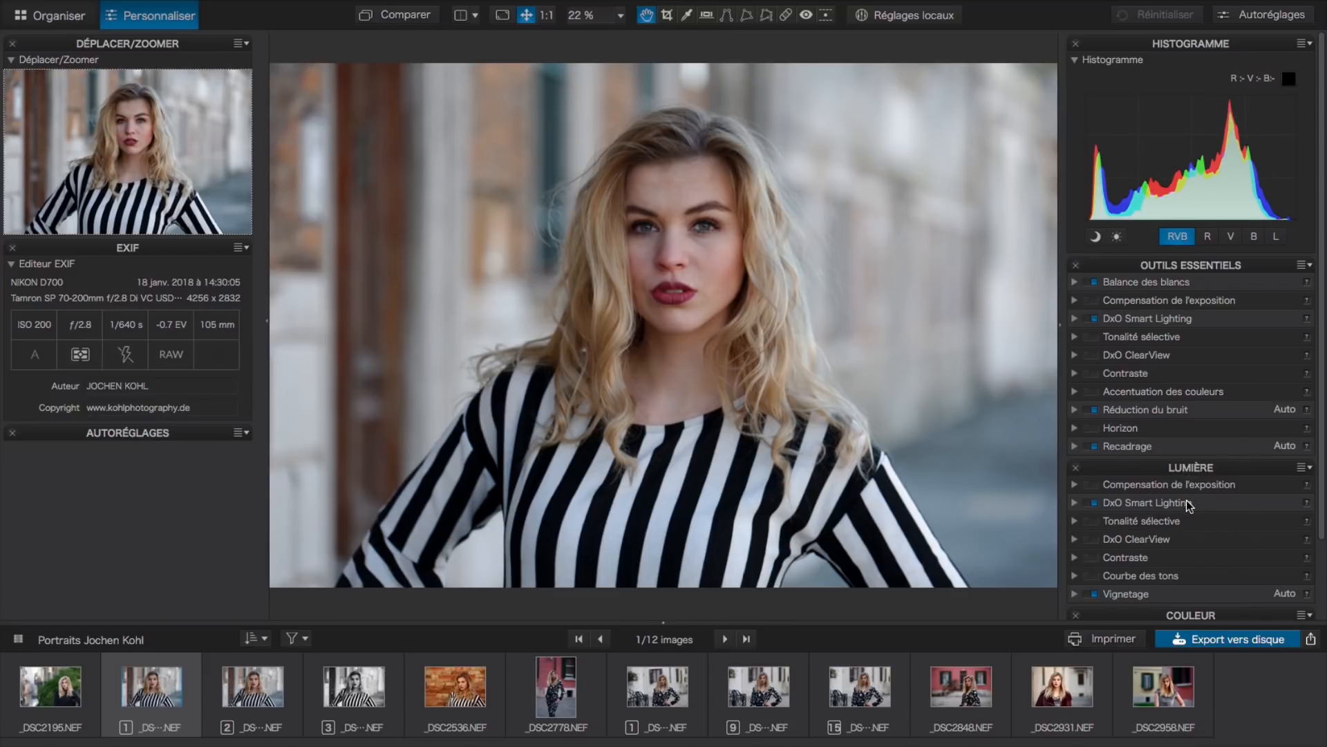
scroll(1186, 500, "down", 3)
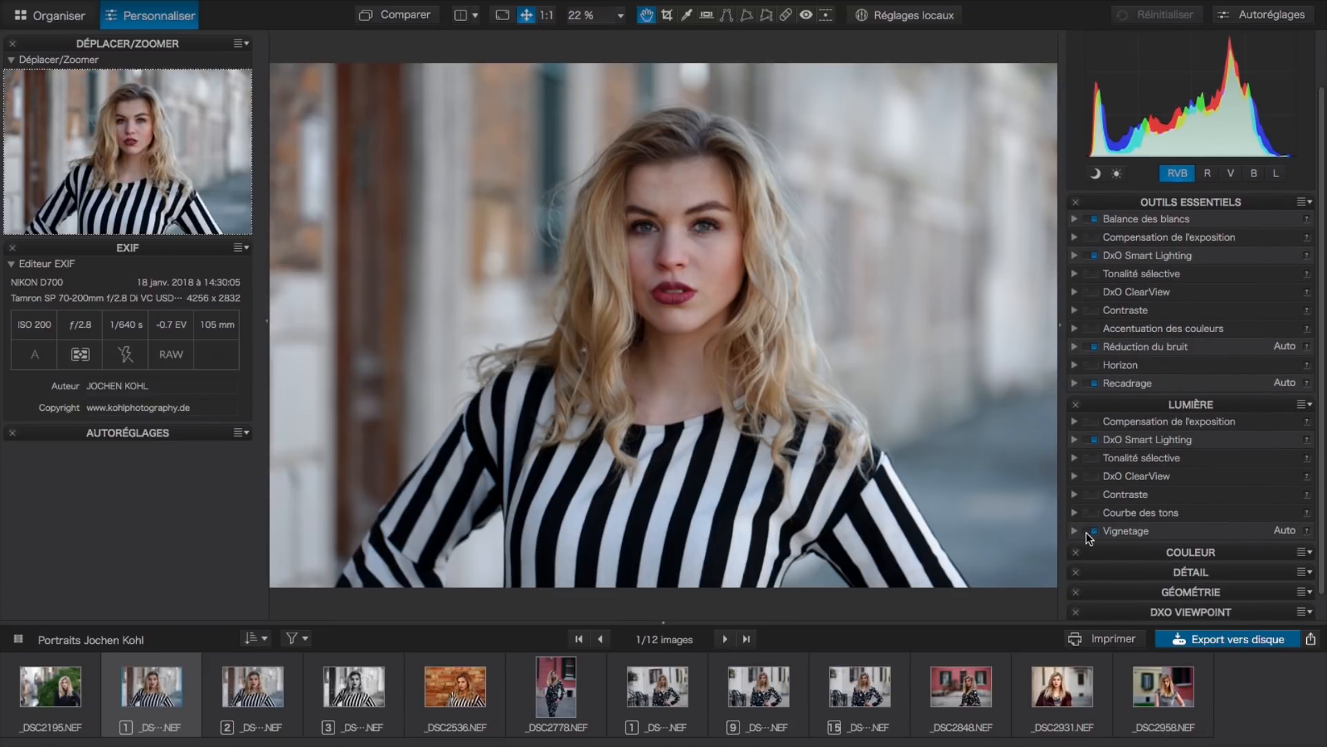
left_click(1087, 532)
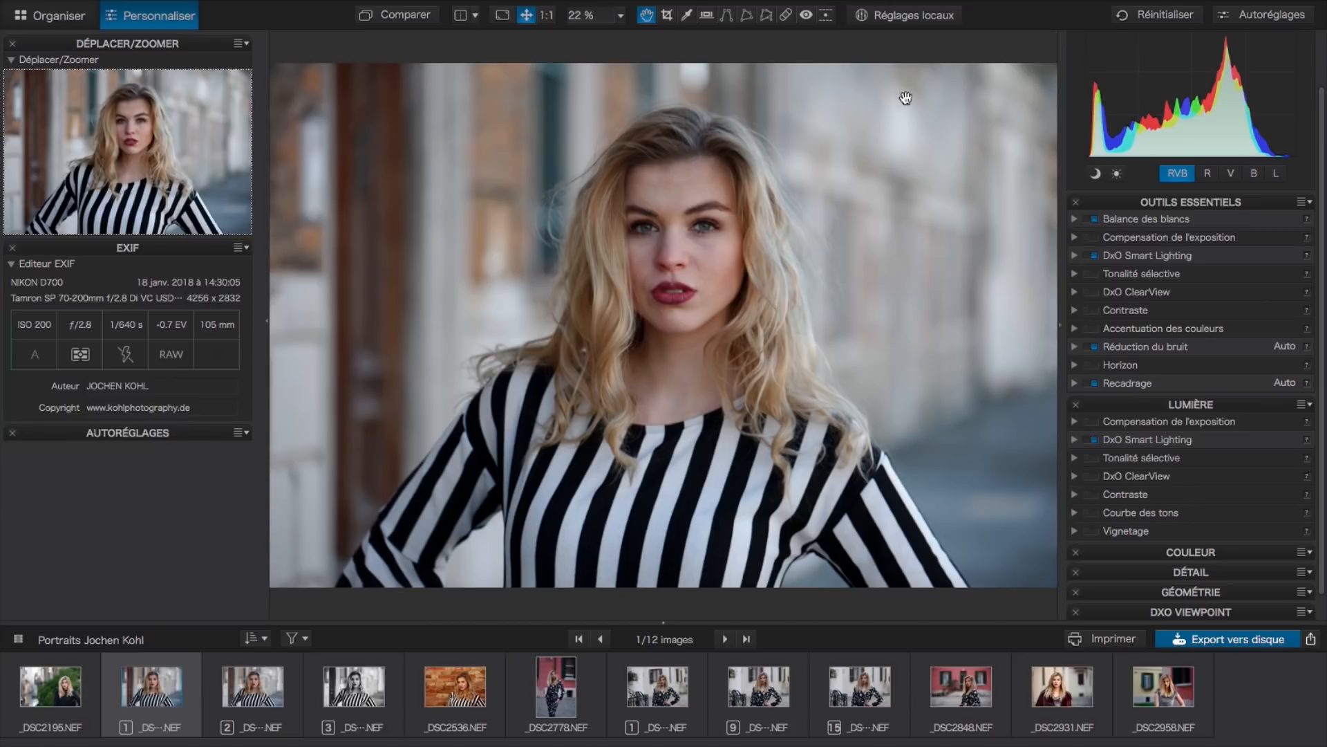
left_click(1095, 530)
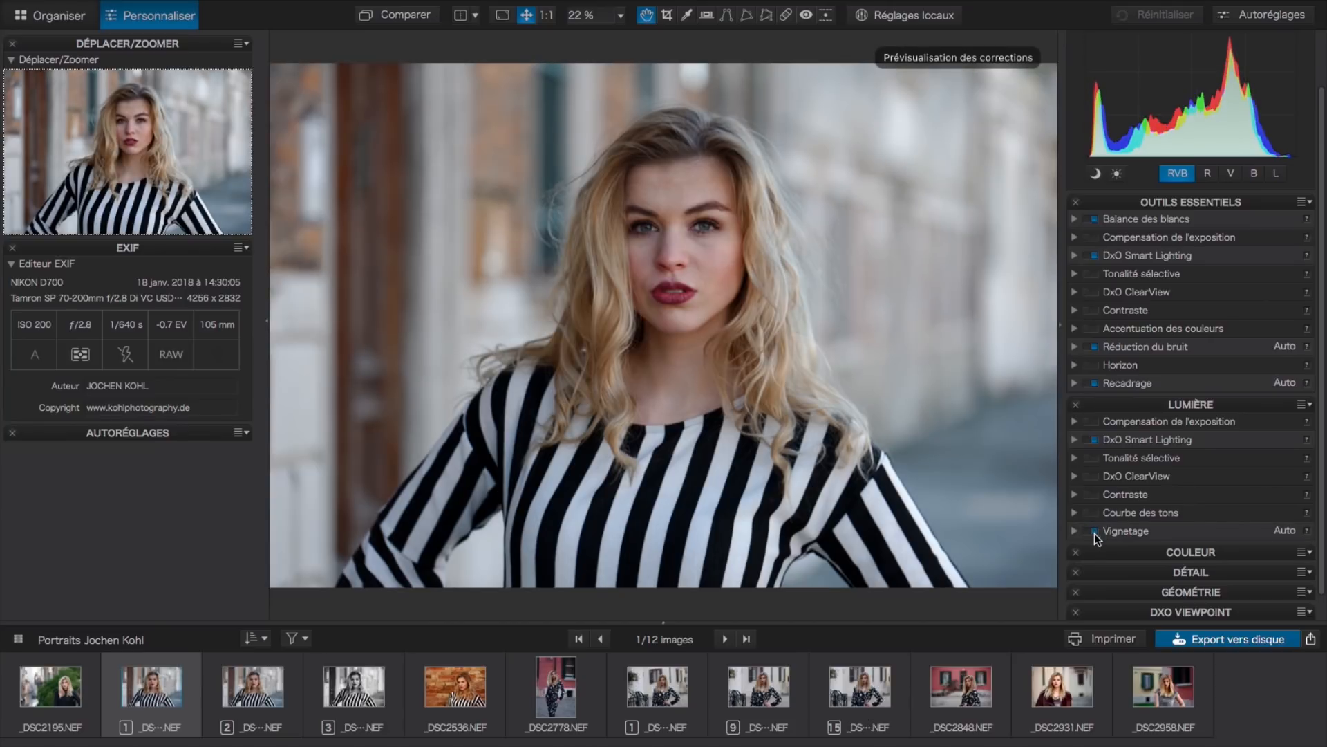
left_click(1095, 531)
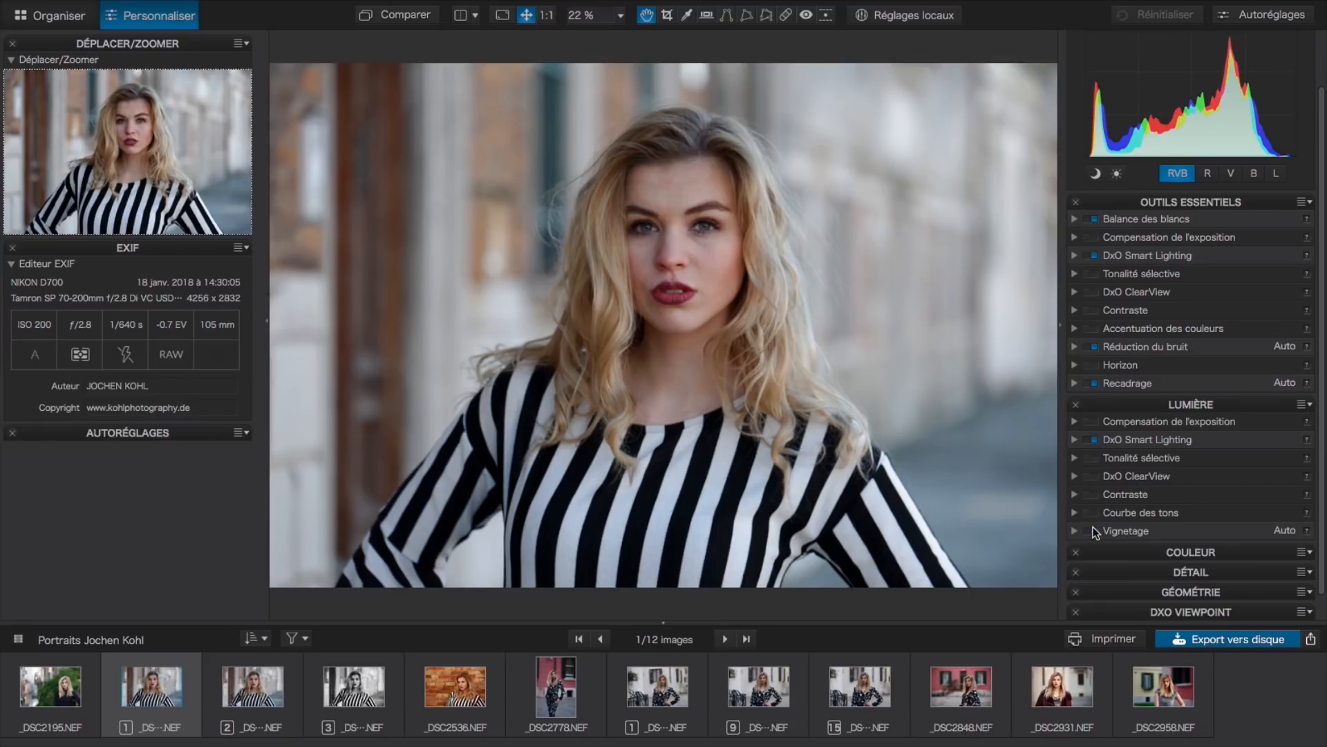
left_click(1094, 530)
Try a Vignetage intensity of 0, restore its automatic value and collapse the light corrections
left_click(1075, 531)
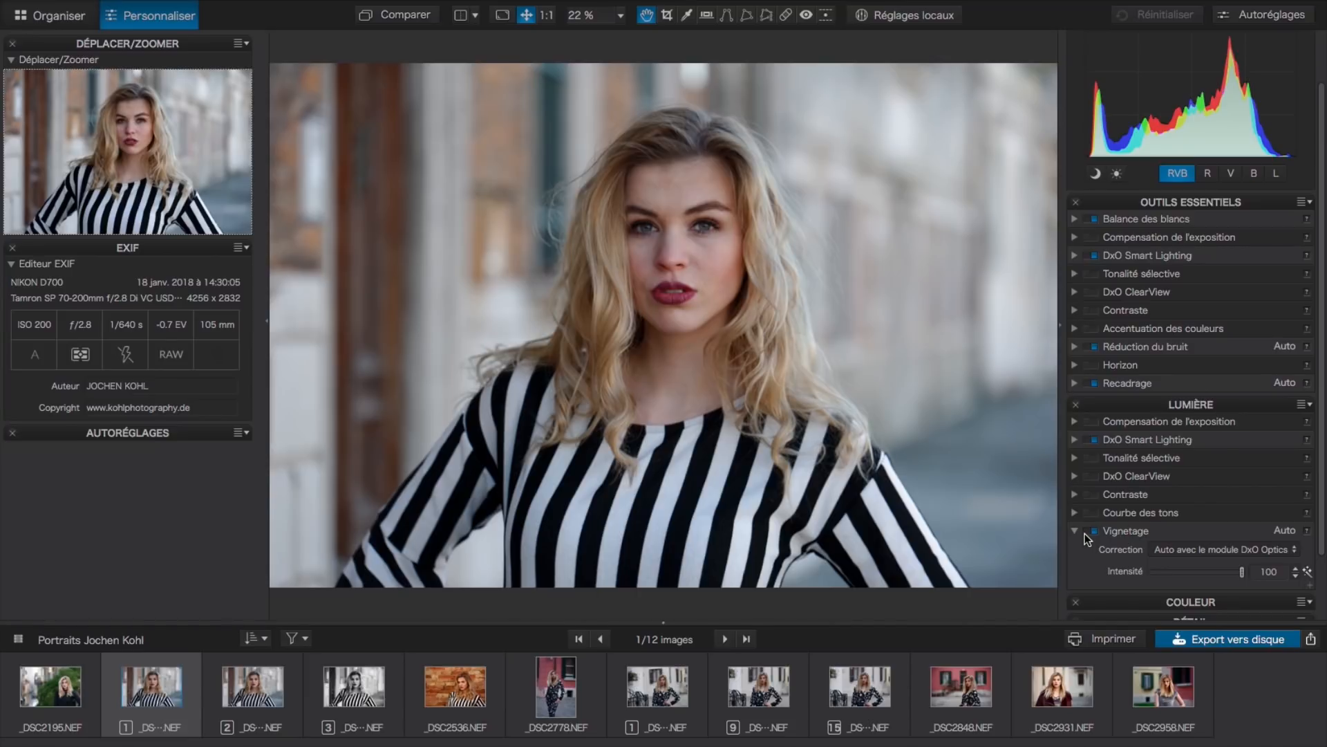
left_click_drag(1243, 571, 1148, 573)
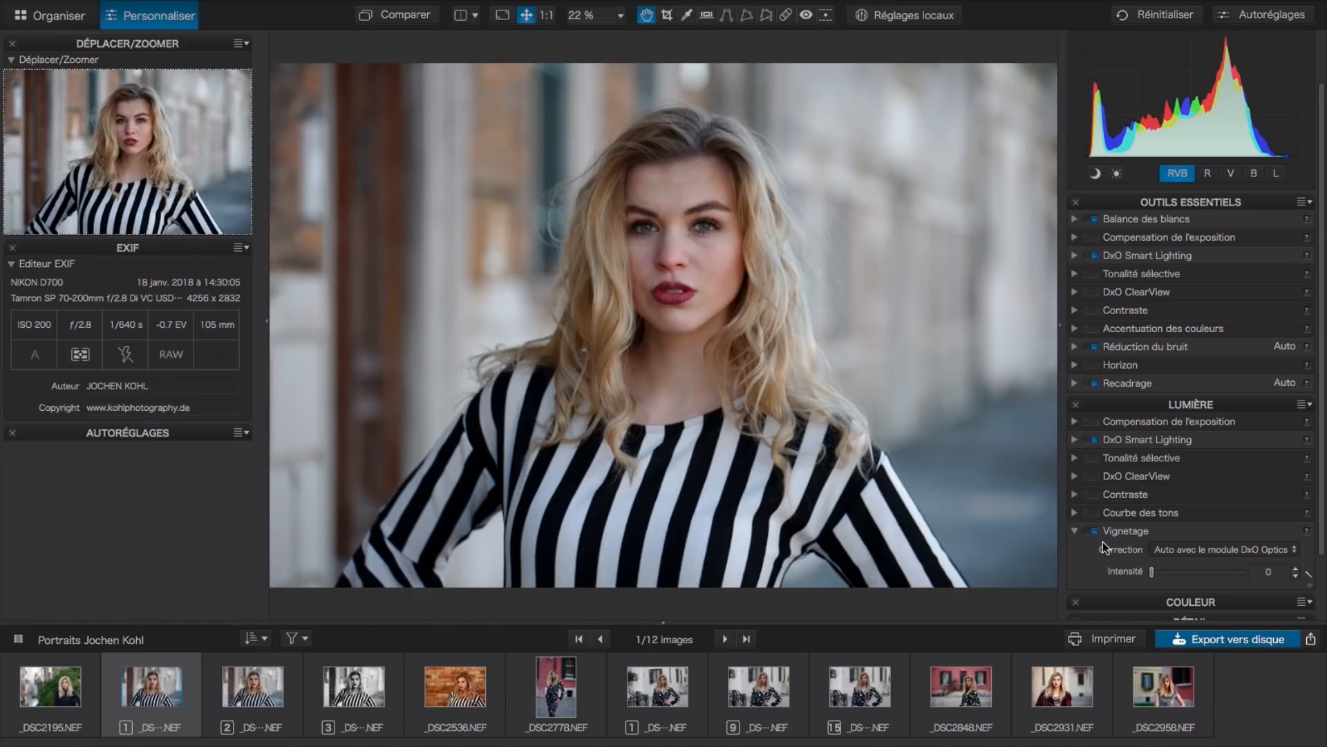
left_click(1308, 572)
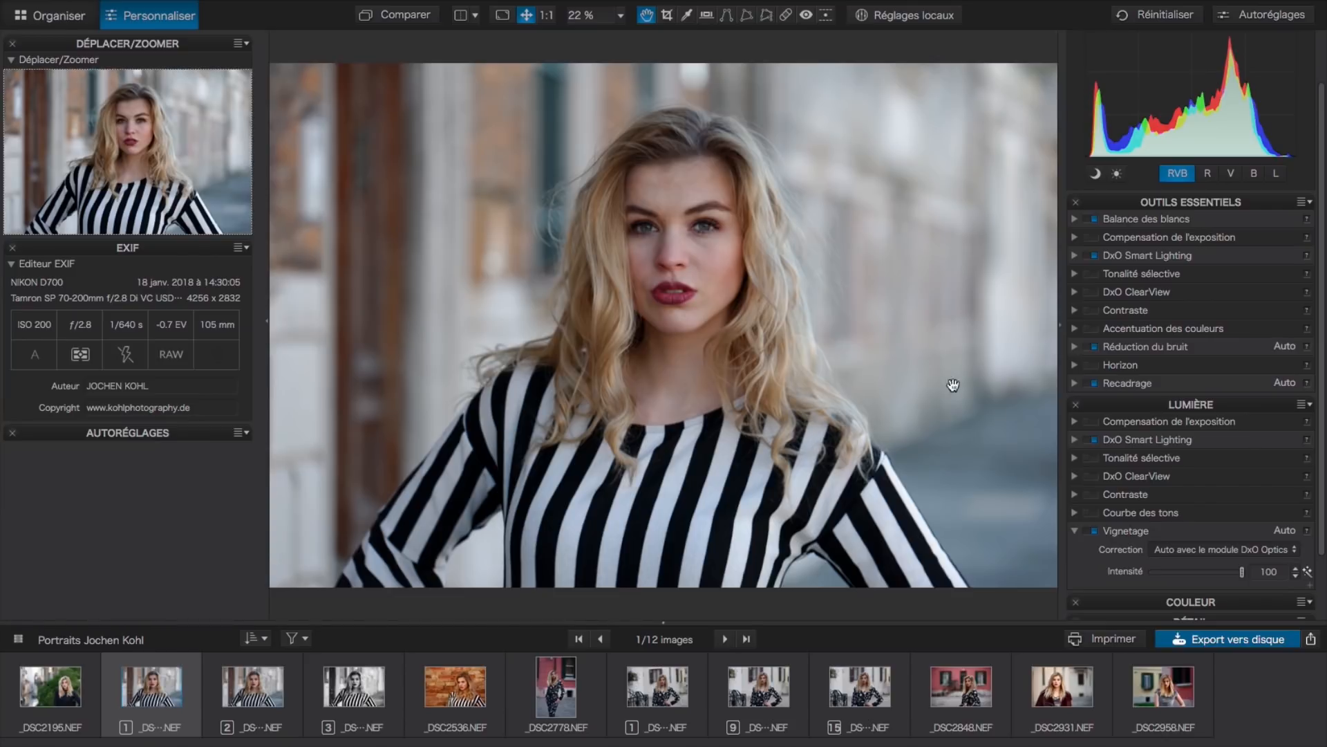
left_click(1076, 530)
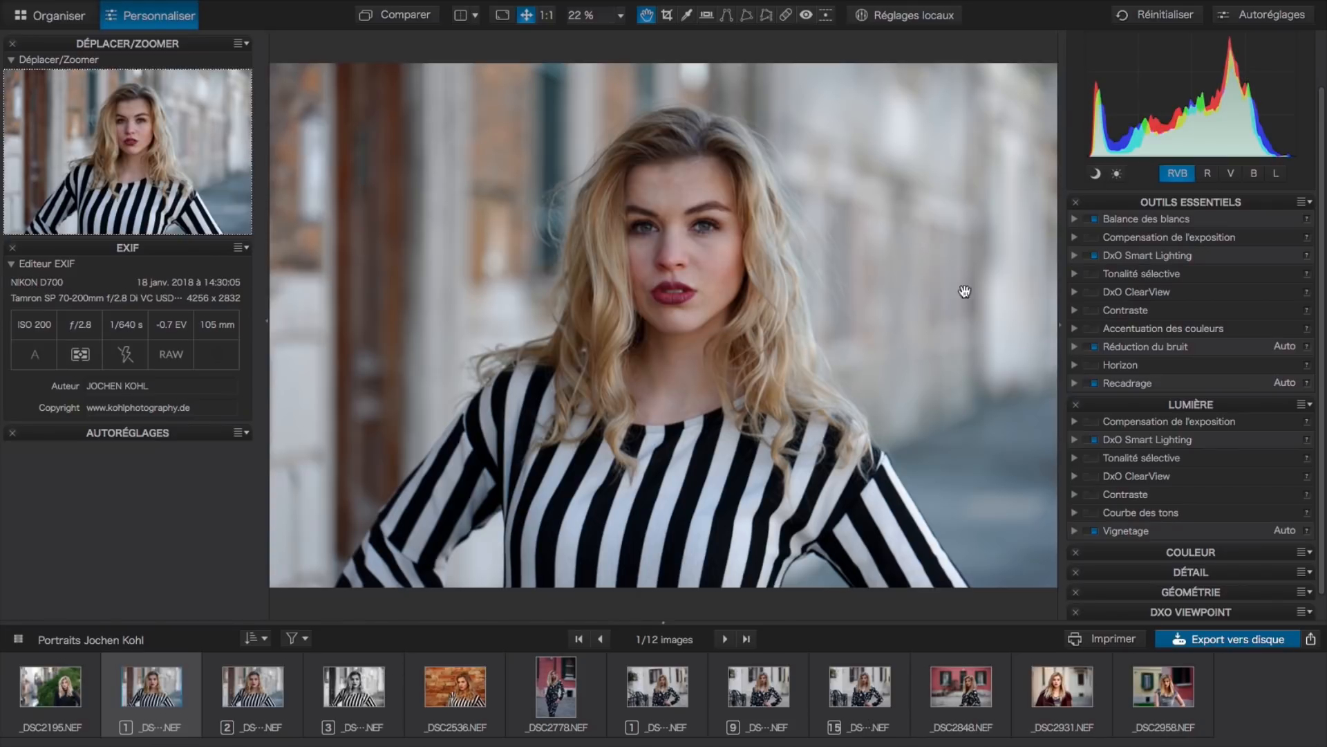
left_click(1160, 406)
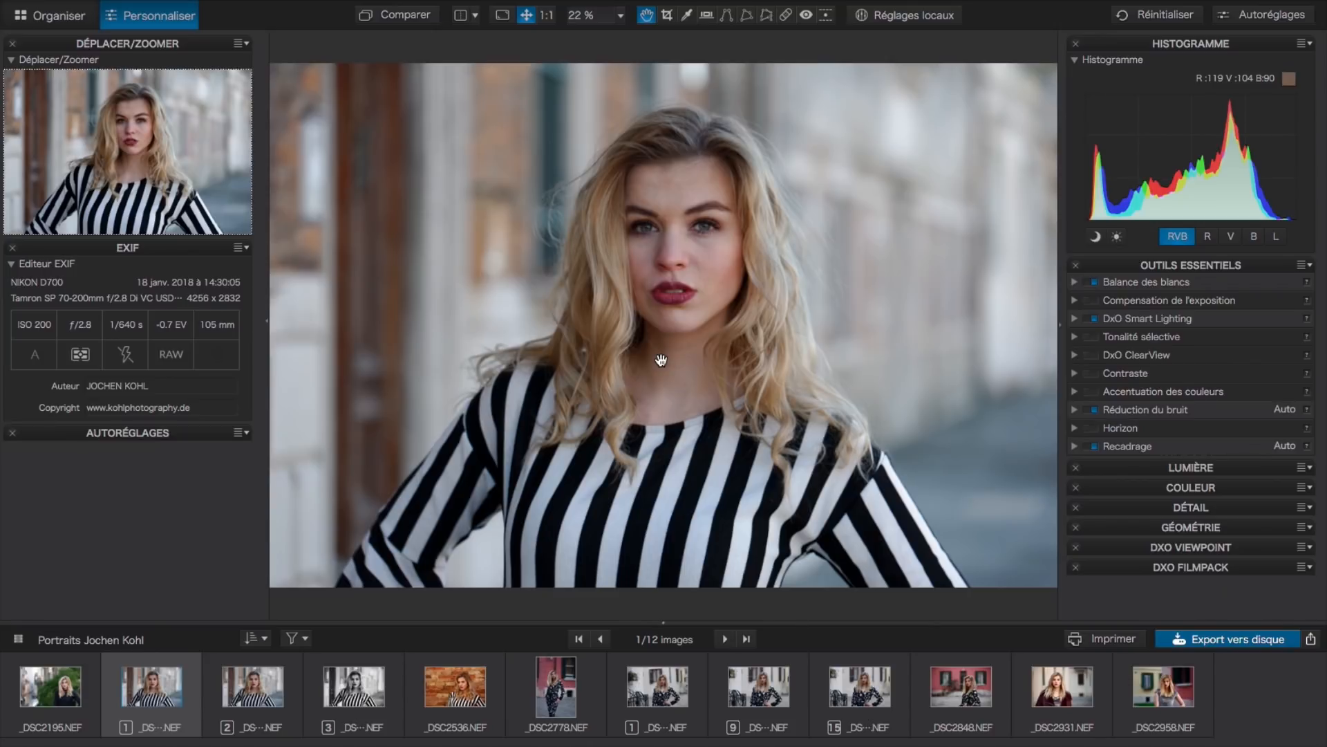
Try the uniform DxO Smart Lighting modes Moyen and Fort and an intensity of 100, and return to Léger
left_click(1075, 319)
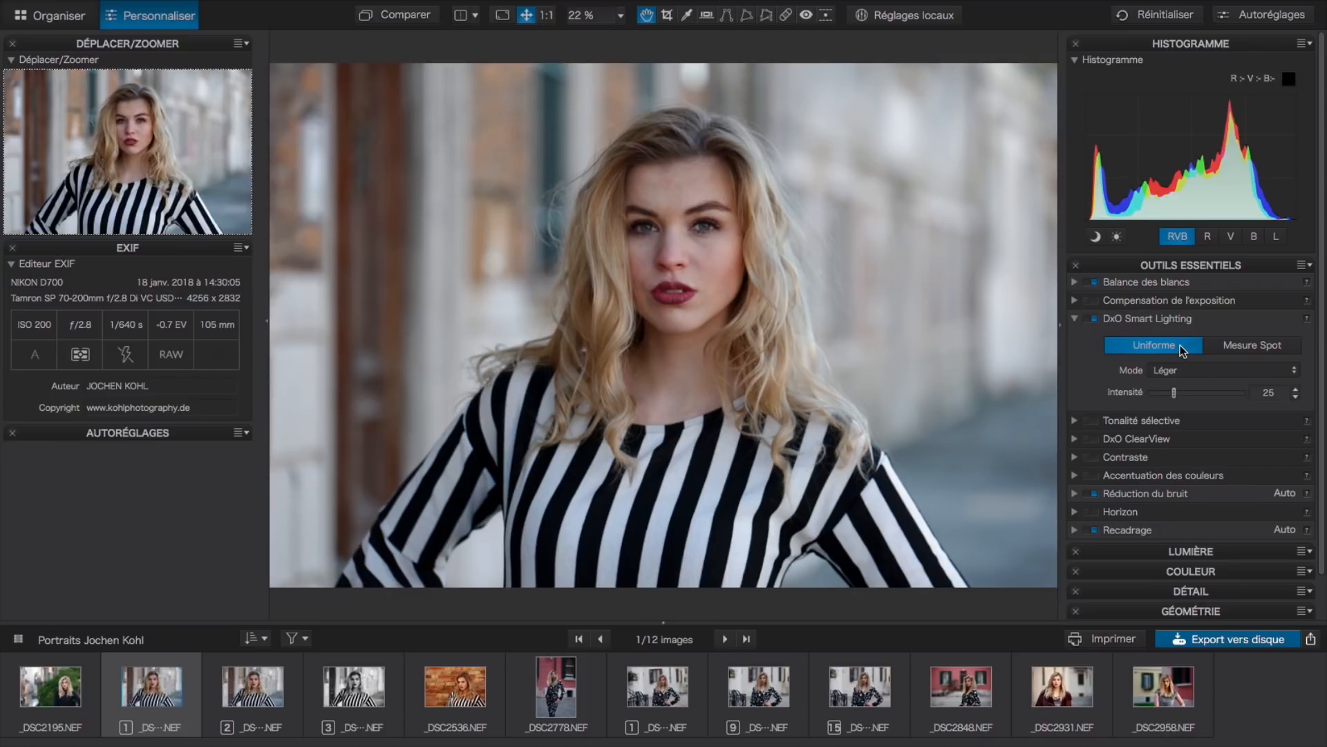
left_click(1276, 376)
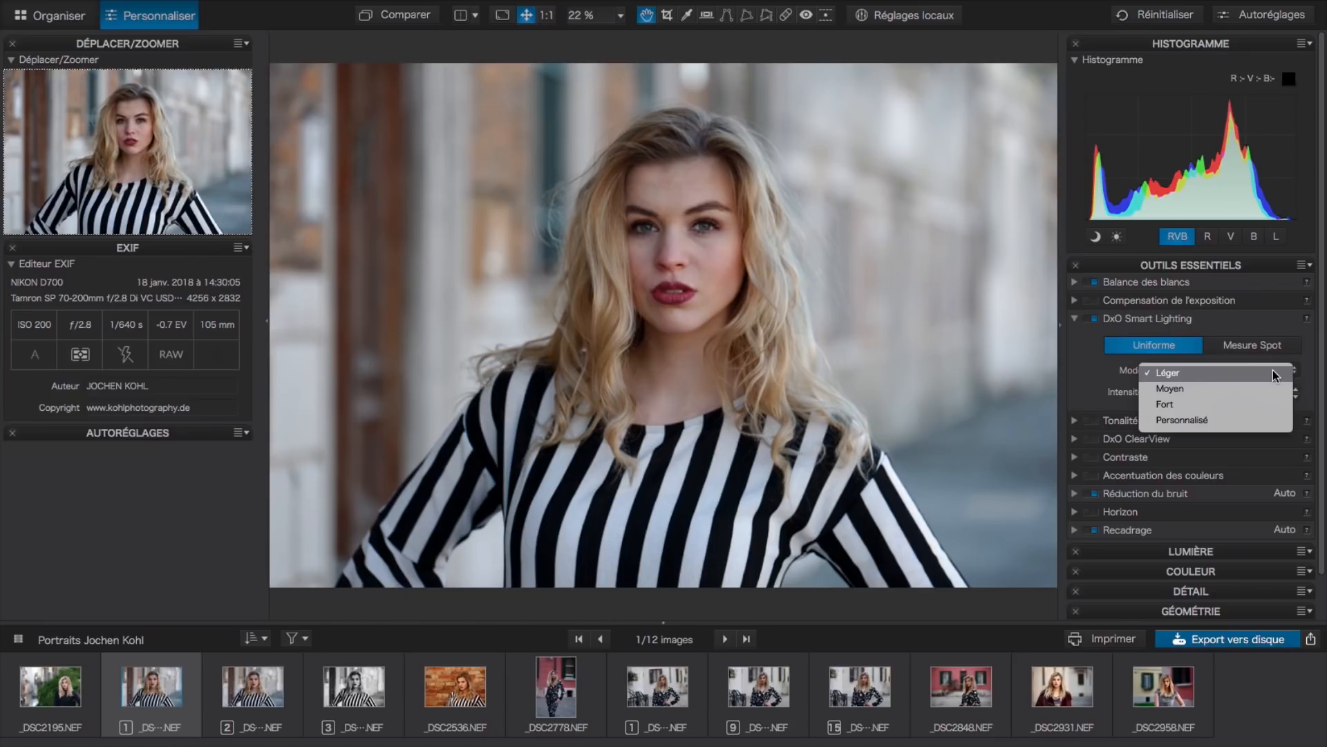
left_click(1274, 392)
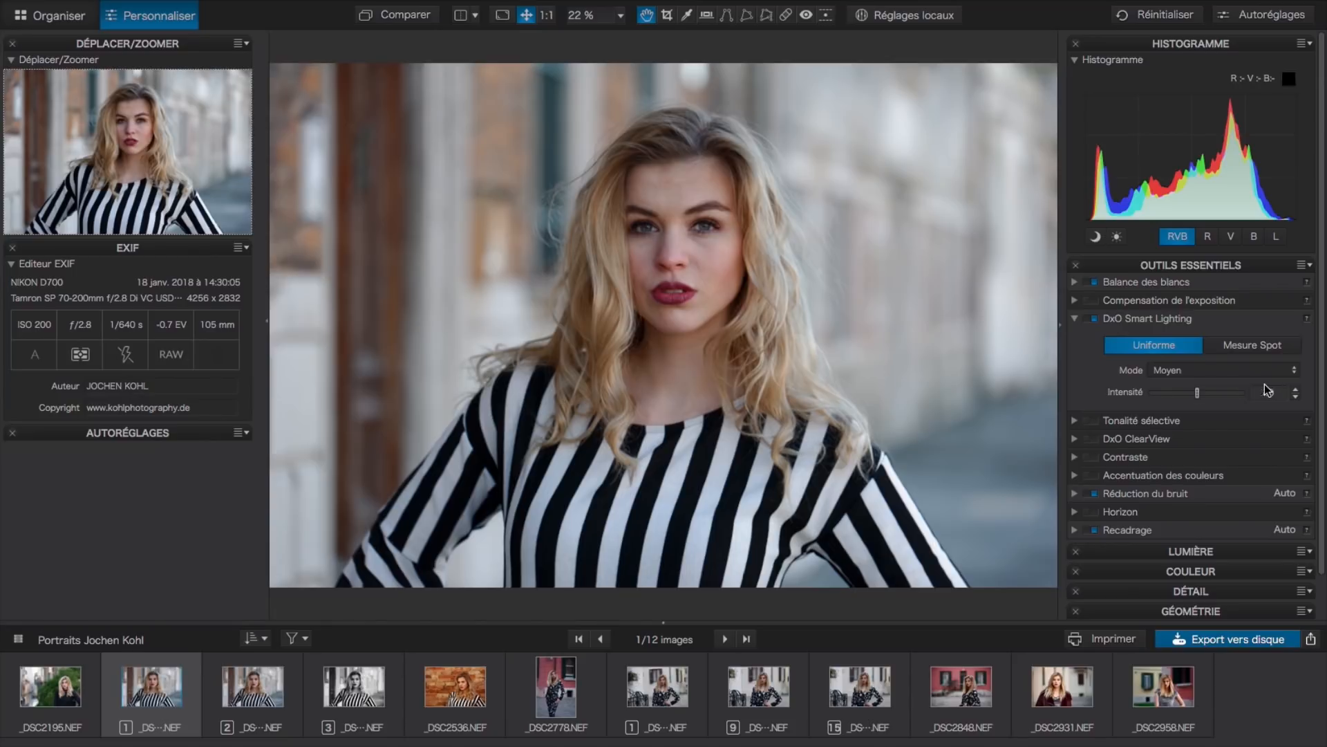
left_click(1237, 372)
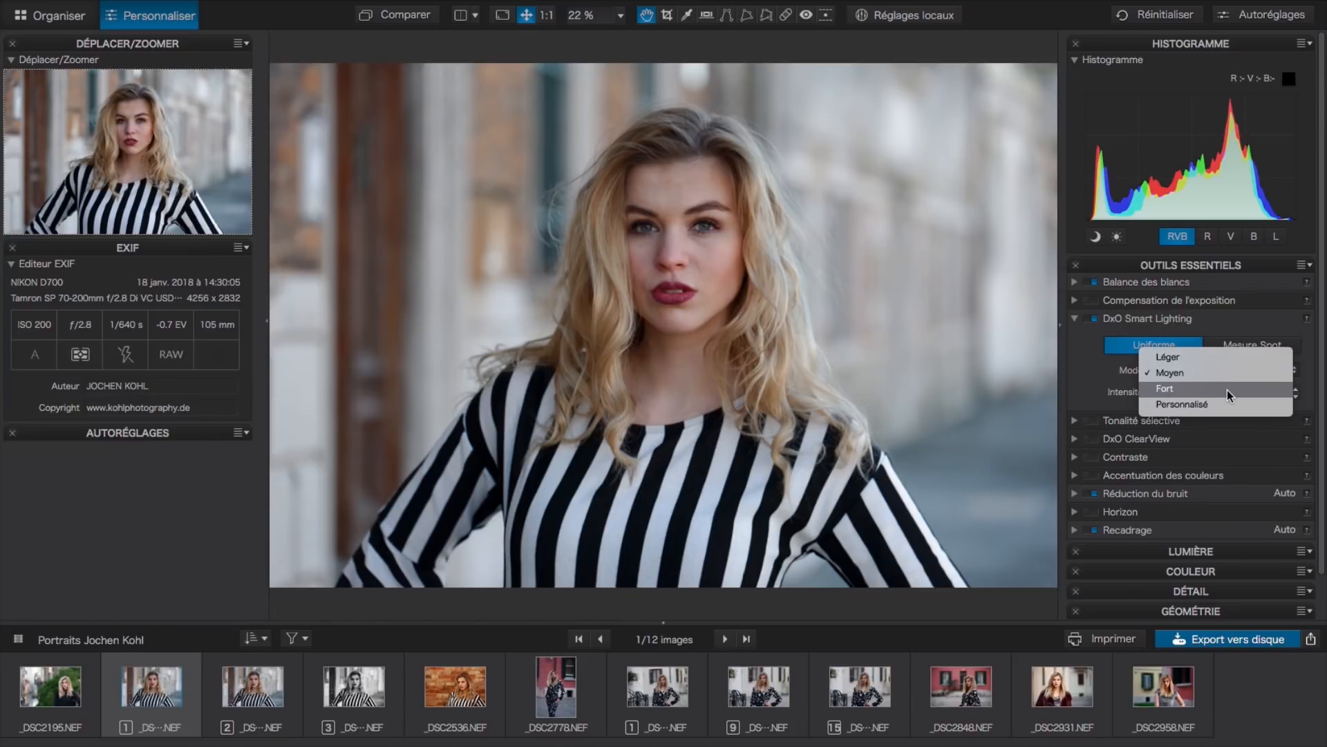
left_click(1231, 389)
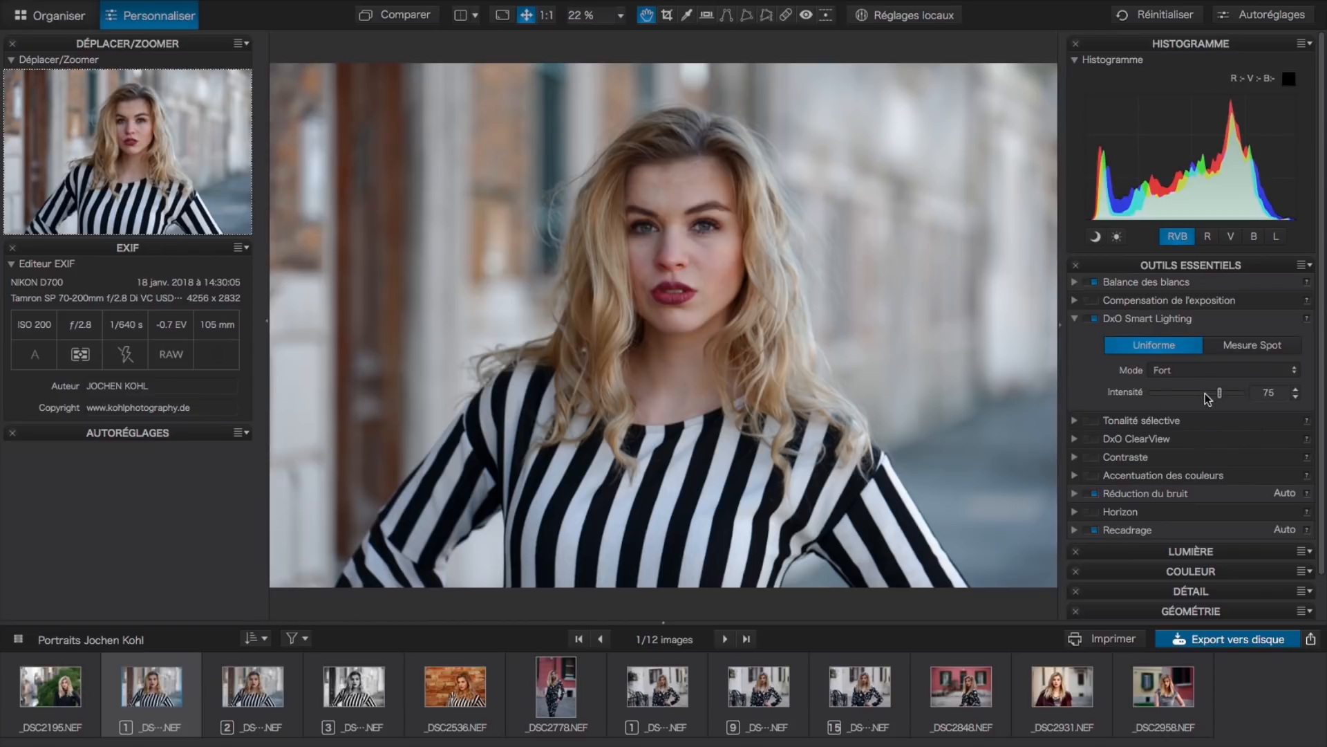
left_click_drag(1221, 398, 1265, 398)
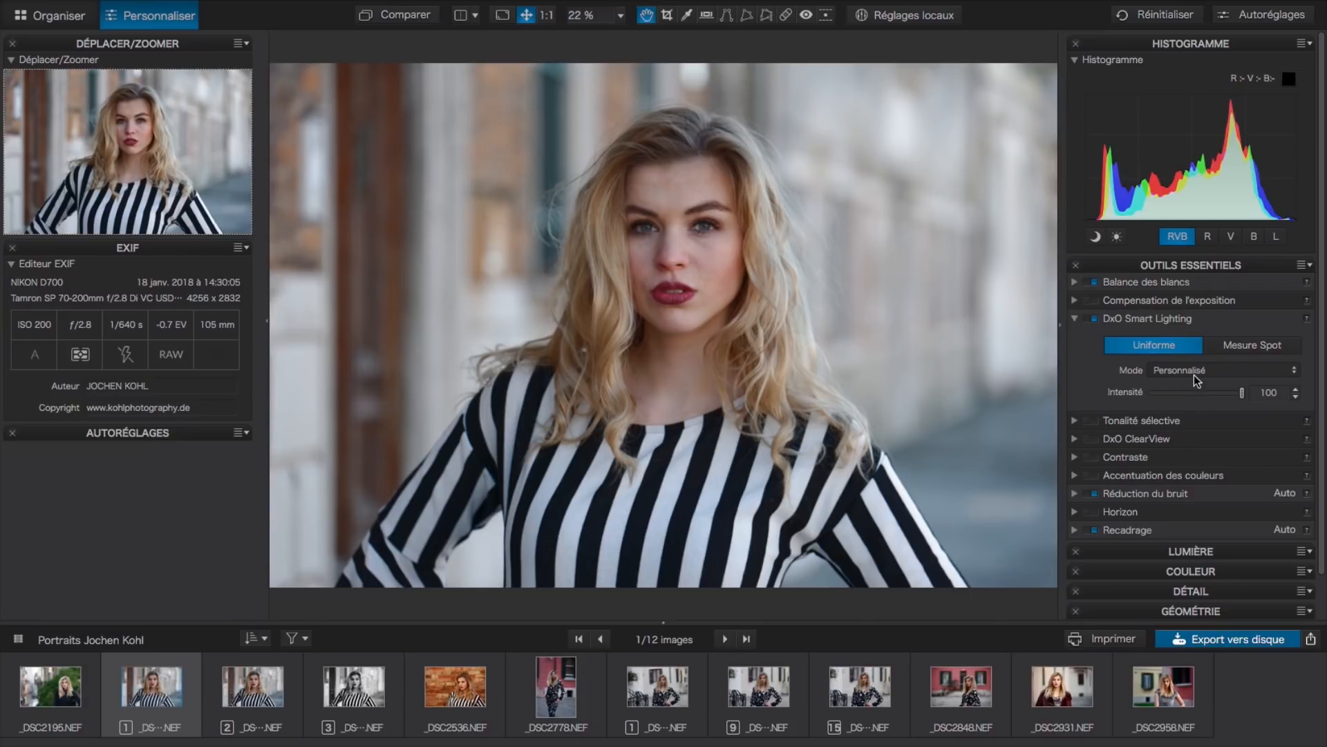
left_click(1230, 379)
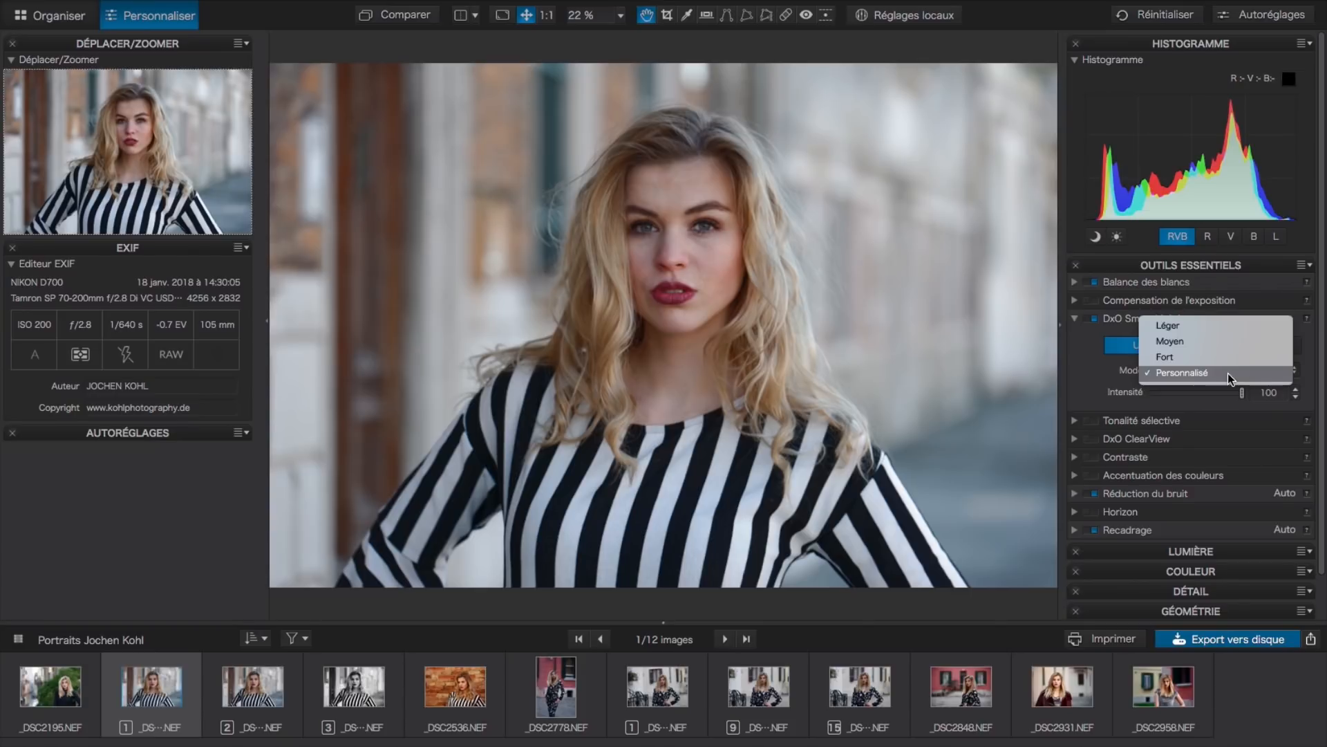
left_click(1205, 328)
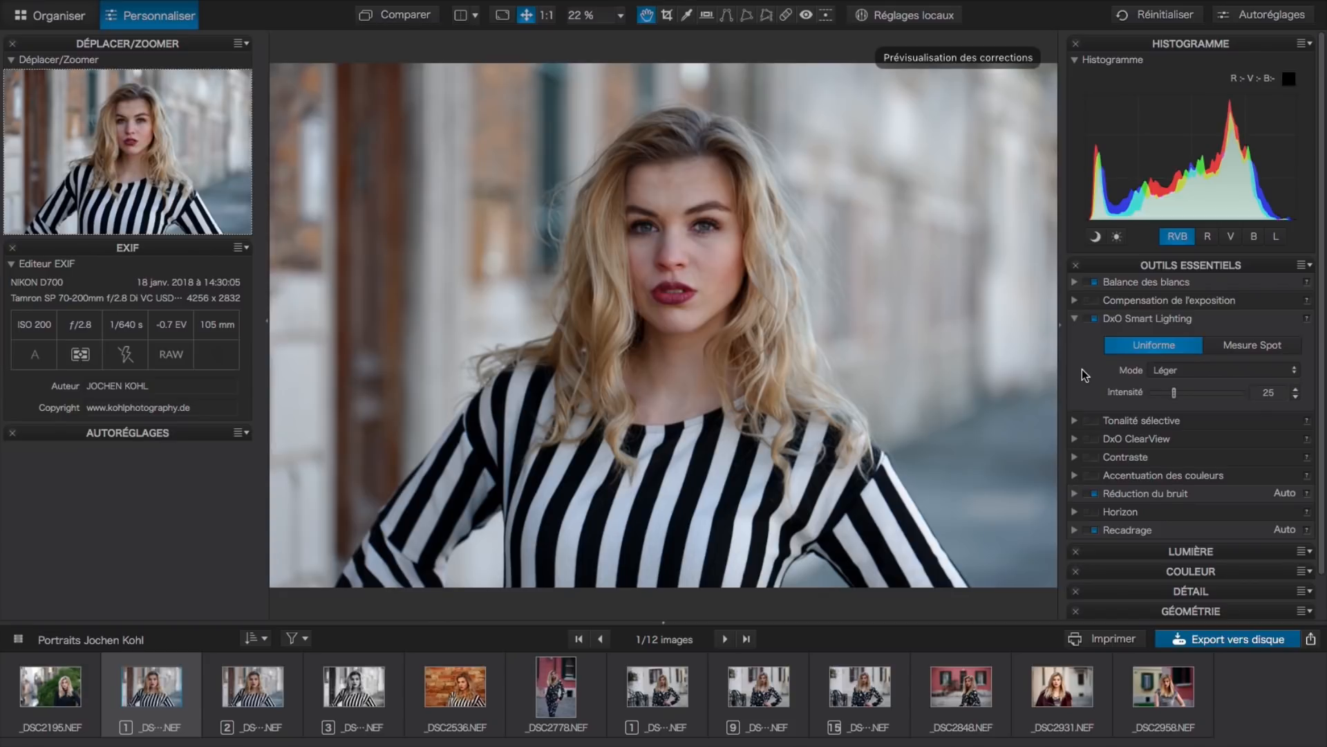
Switch DxO Smart Lighting to Mesure Spot for the striped-top portrait and display the spot tool's weighting zones
left_click(1262, 349)
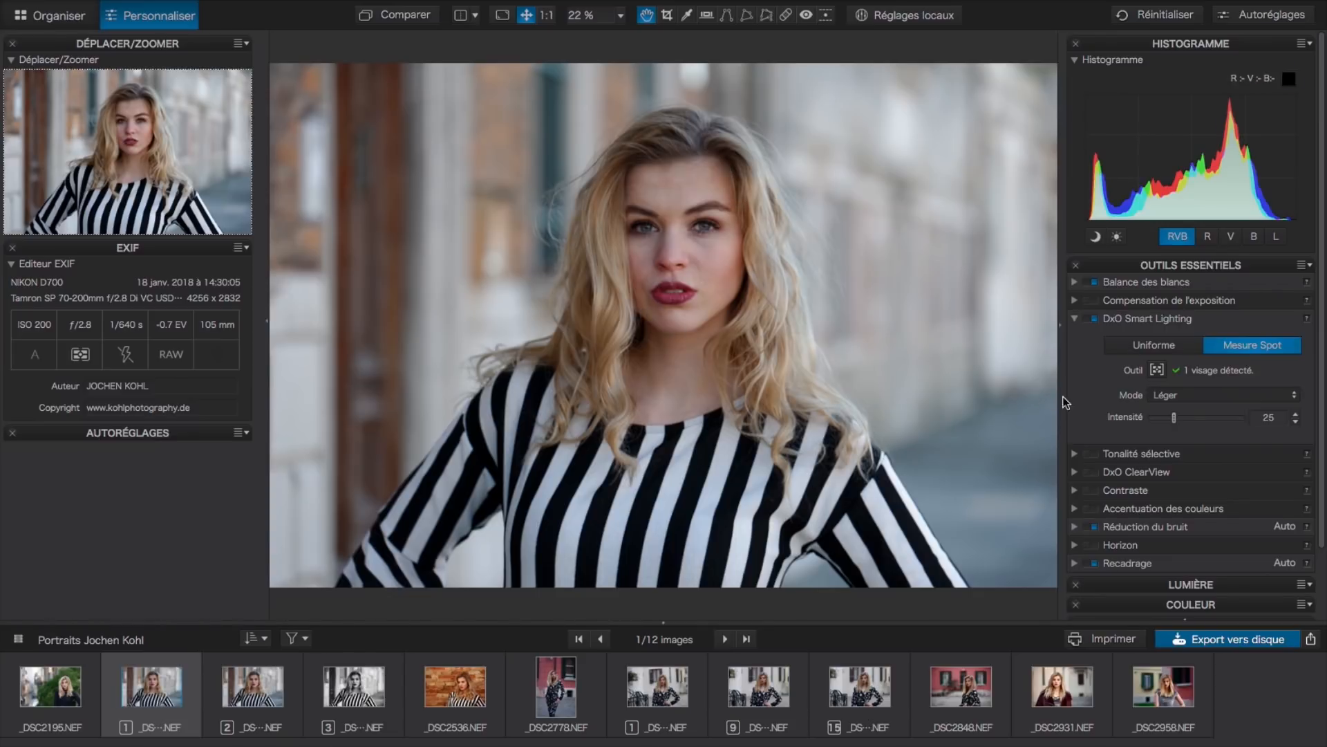
left_click(1158, 370)
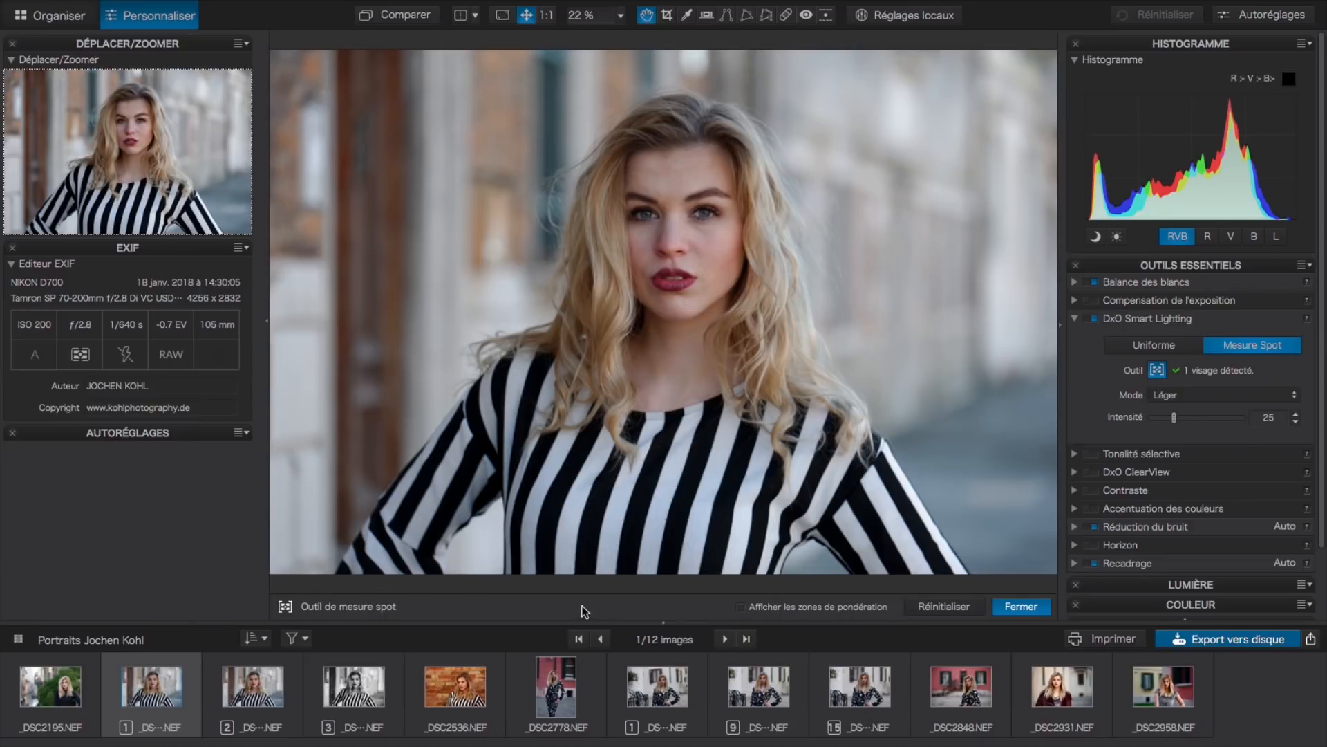
left_click(740, 609)
Select the image _DSC2195.NEF, set its DxO Smart Lighting to Mesure Spot and activate the spot metering tool
left_click(52, 689)
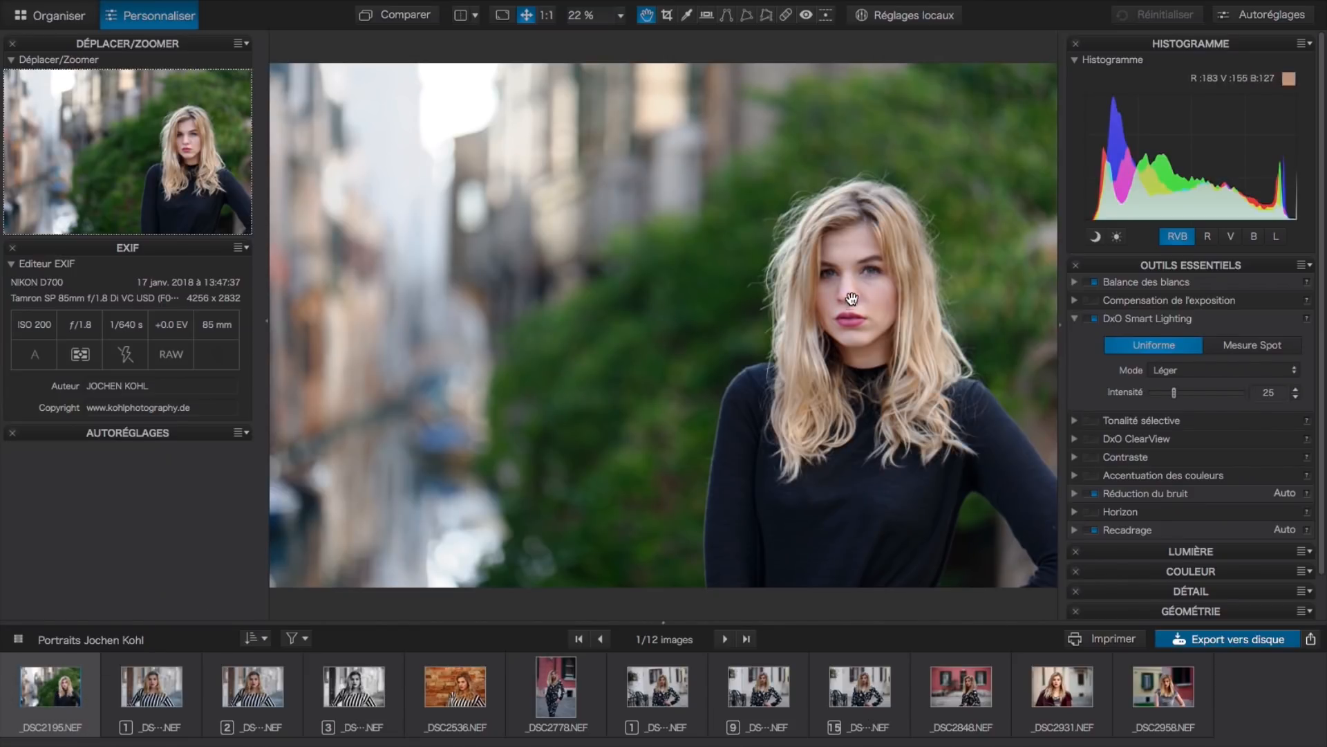
left_click(1251, 348)
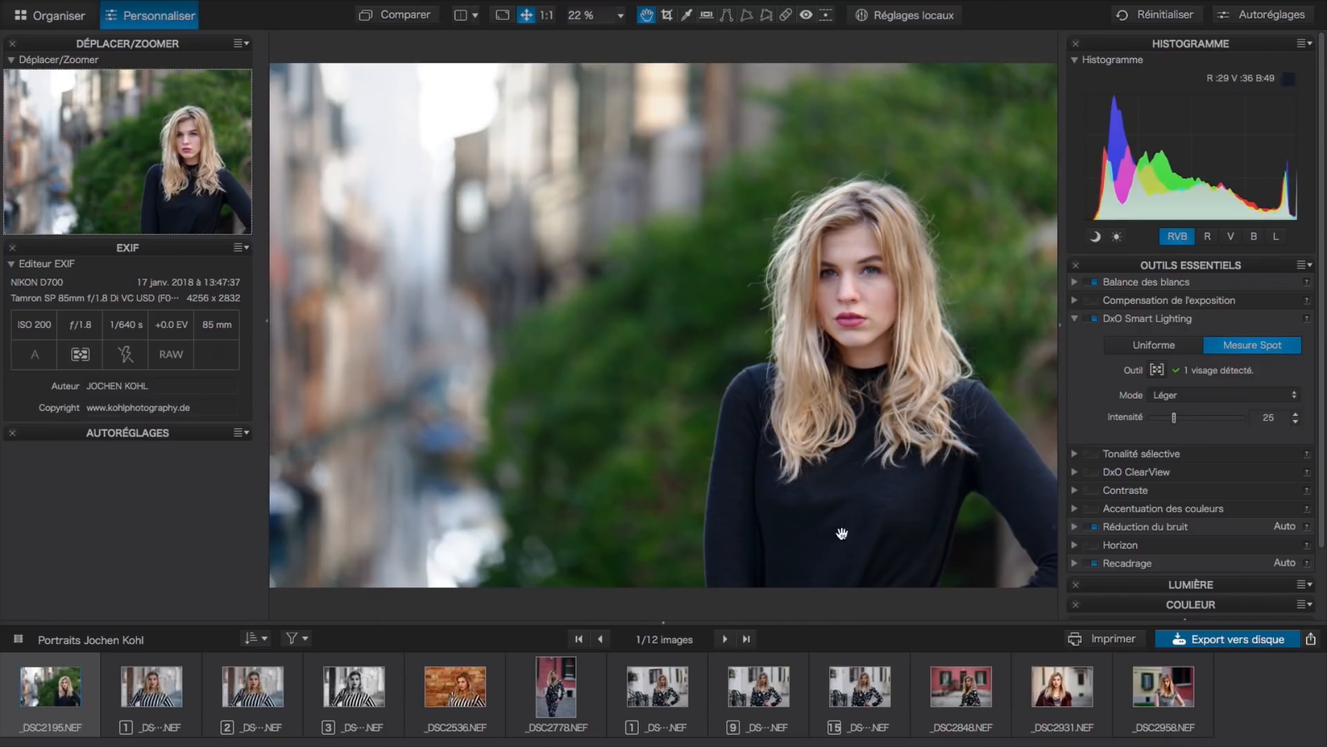
left_click(1156, 371)
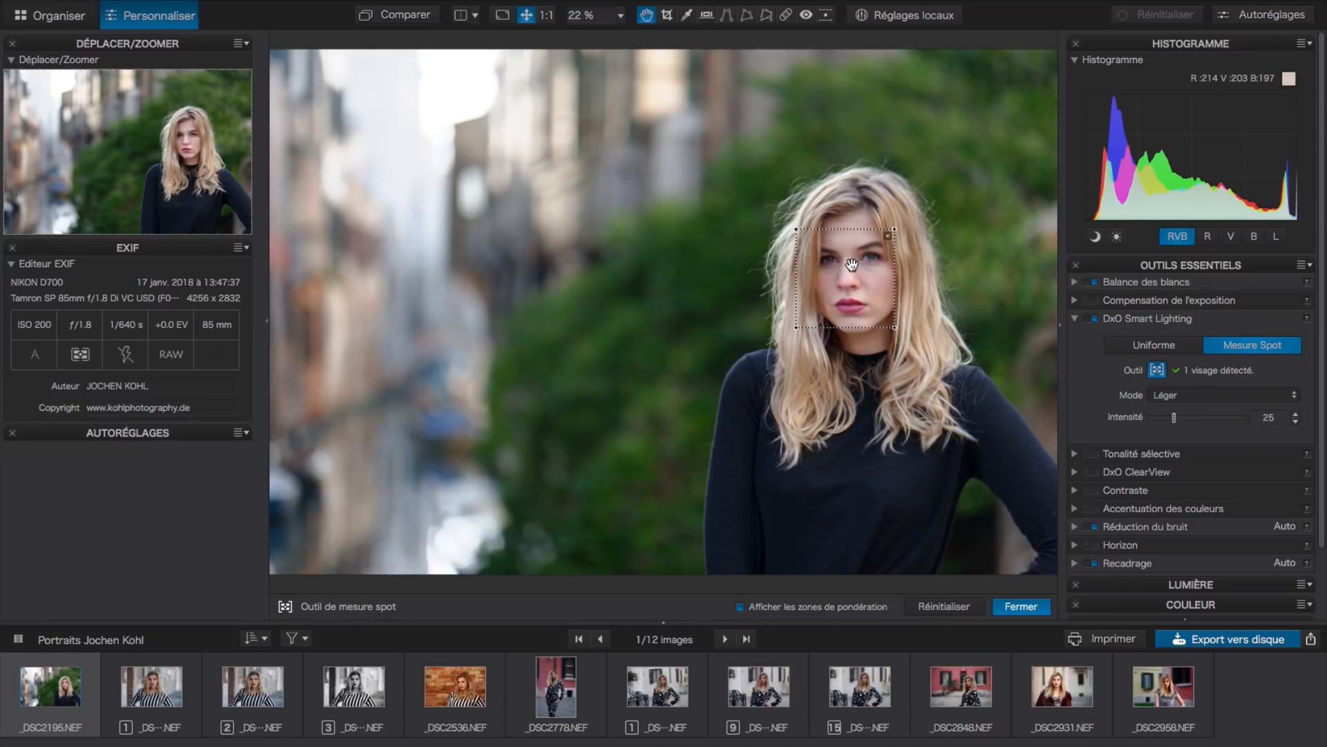
Shrink and delete the detected face's metering zone, and draw a new one around the woman's face
left_click_drag(796, 229, 813, 243)
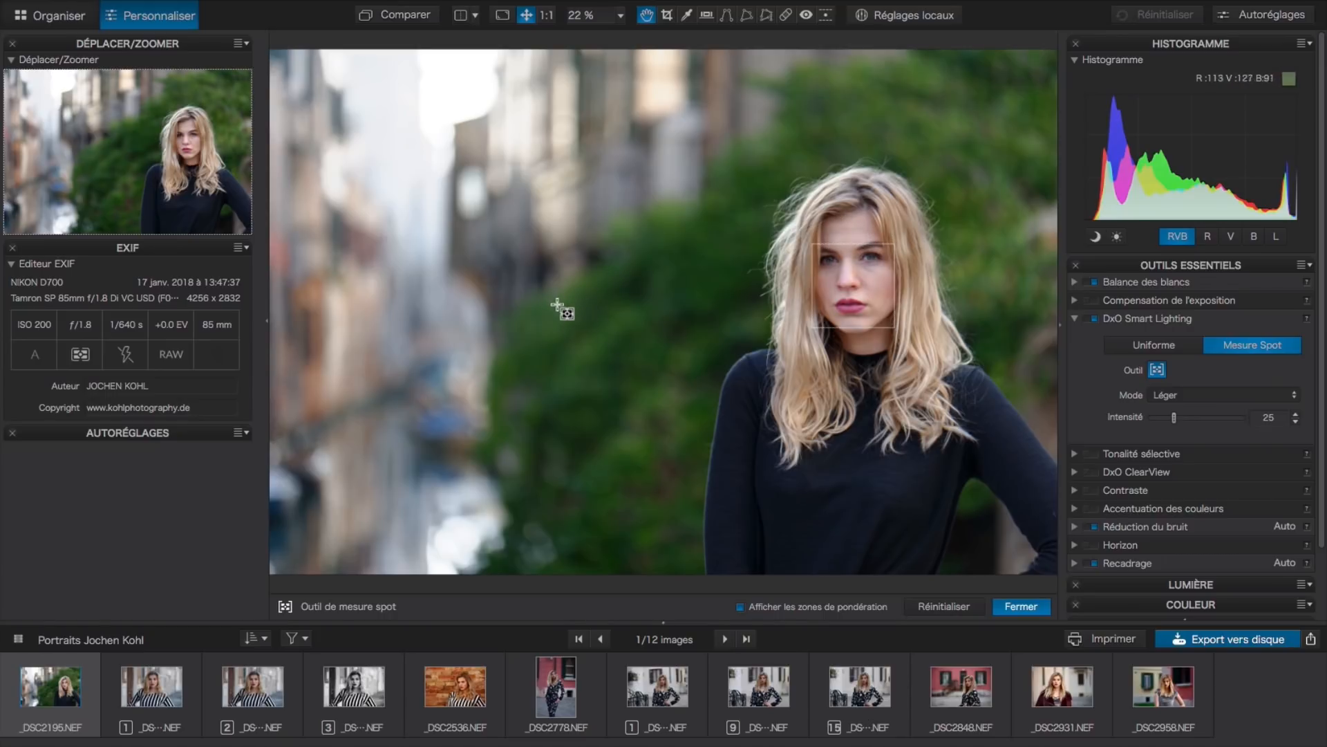
left_click(887, 251)
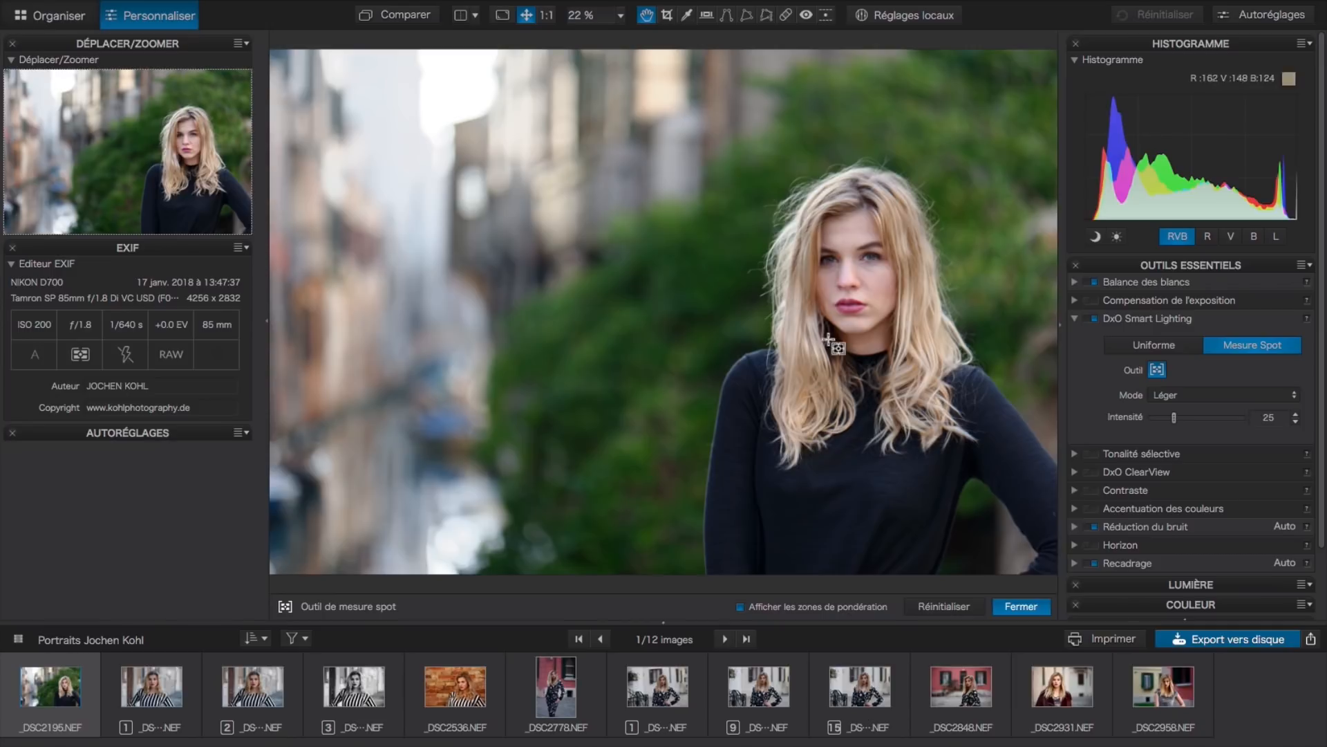
left_click_drag(817, 228, 902, 316)
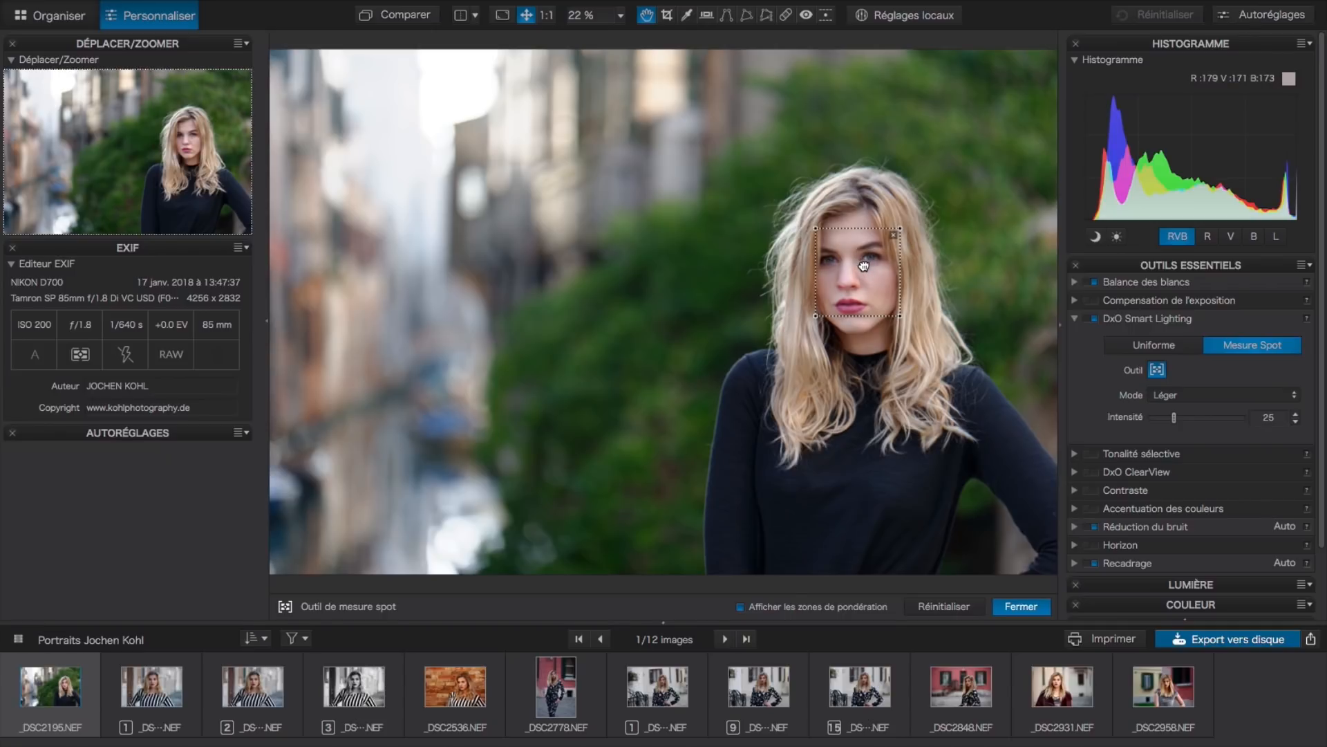
Try the metering zone on the black sweater and the bright background, return it to the face and close the spot tool
left_click_drag(864, 266, 859, 503)
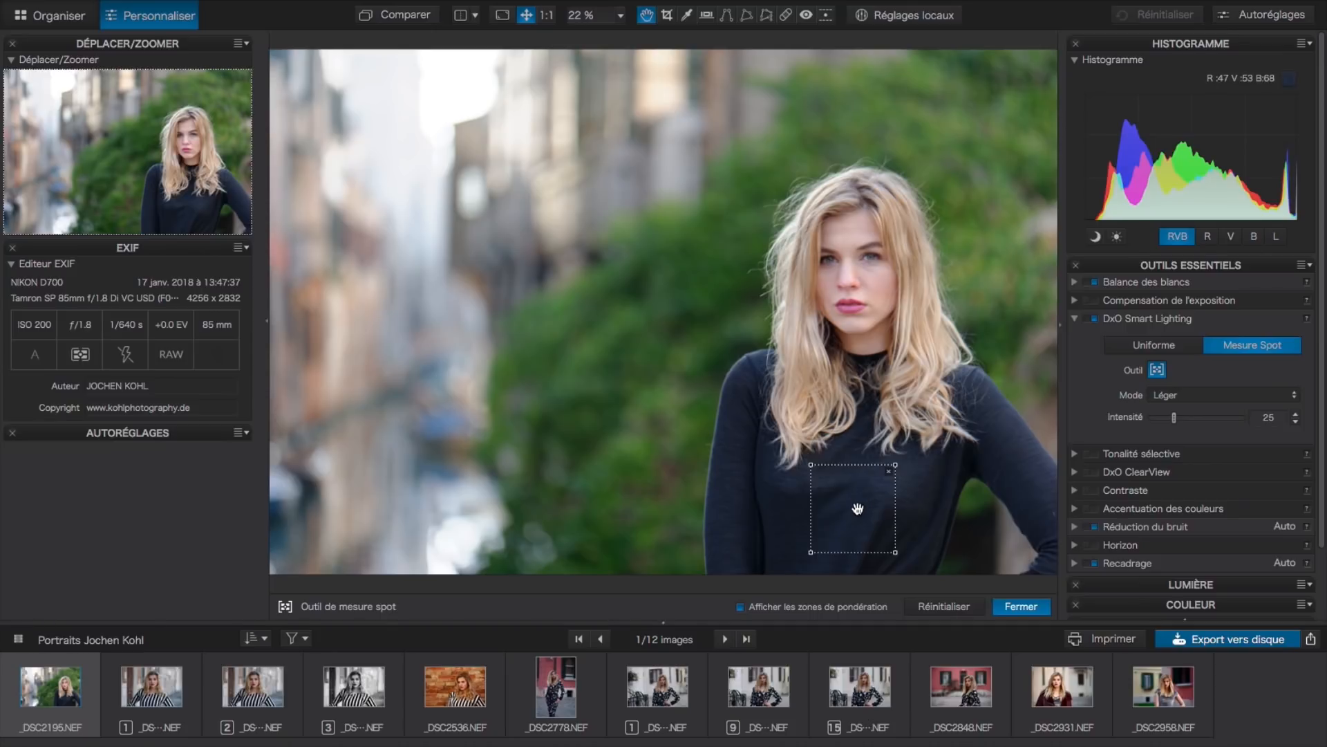
left_click_drag(856, 509, 414, 114)
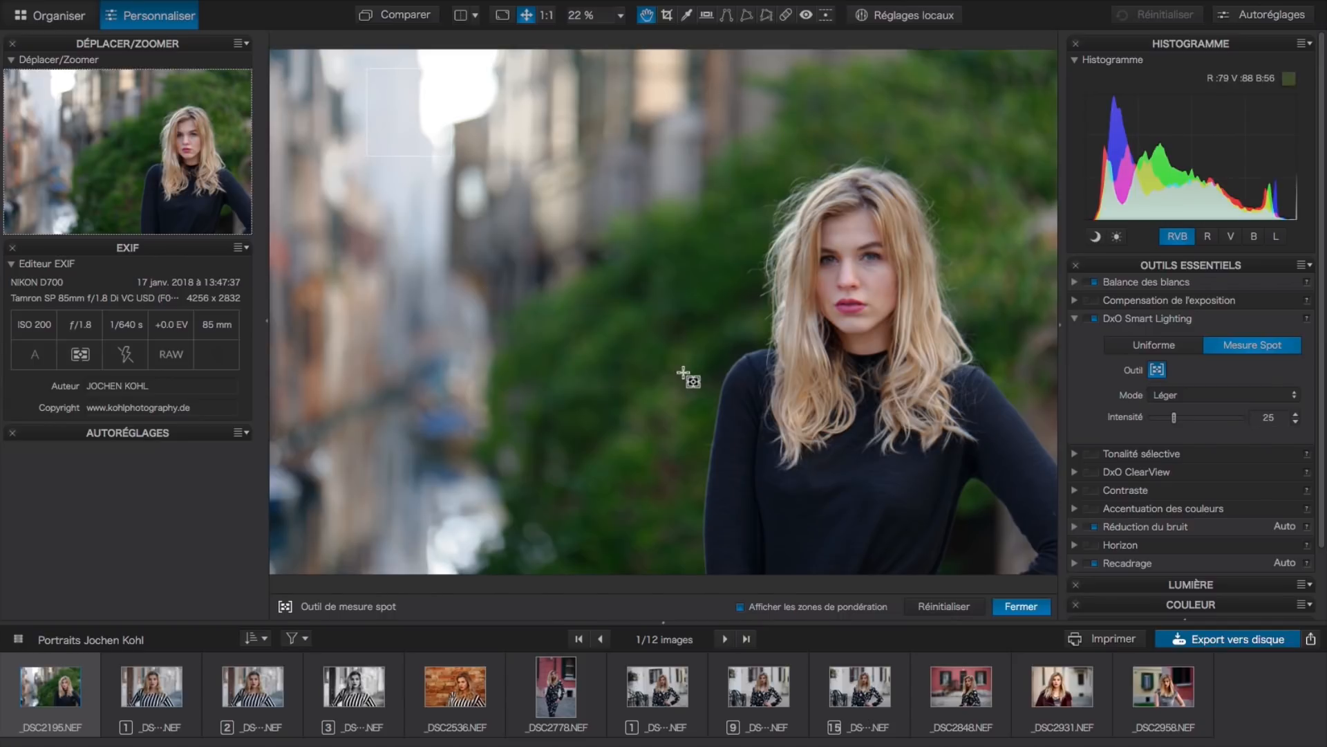
left_click_drag(415, 113, 860, 272)
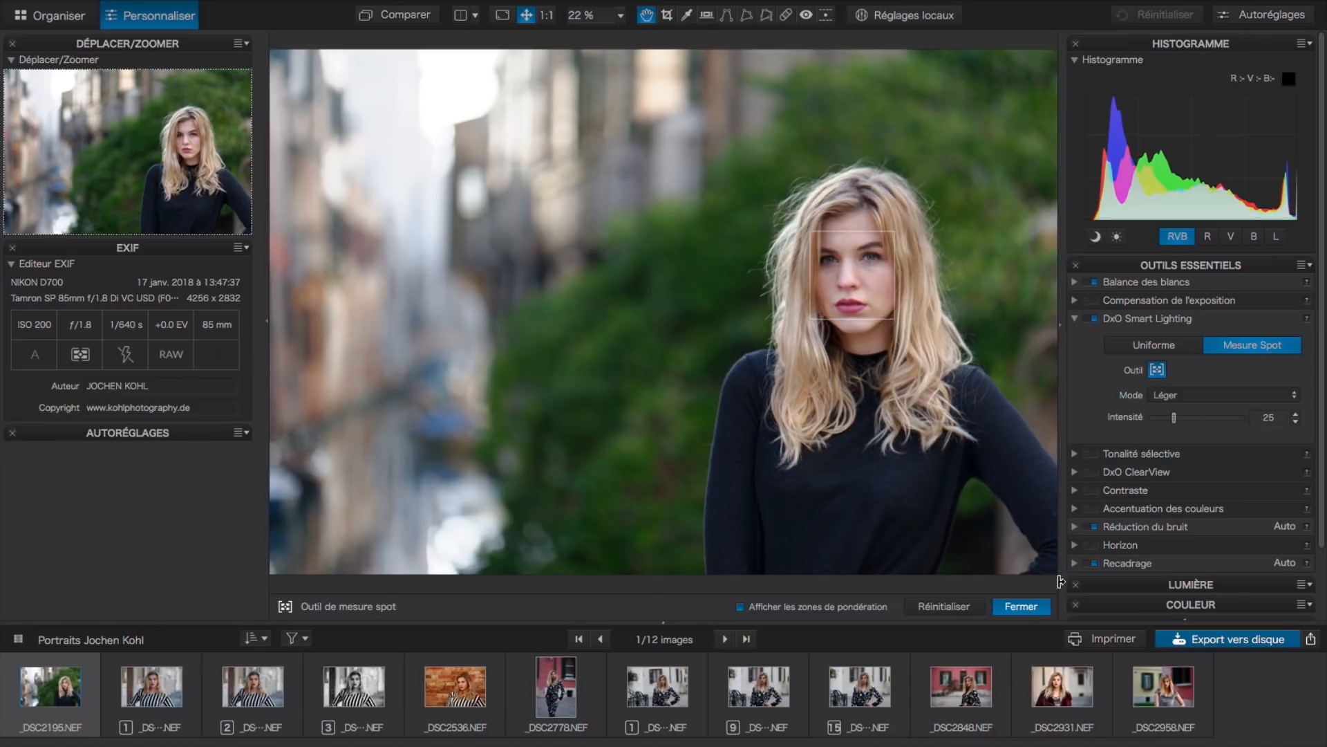
left_click(1030, 607)
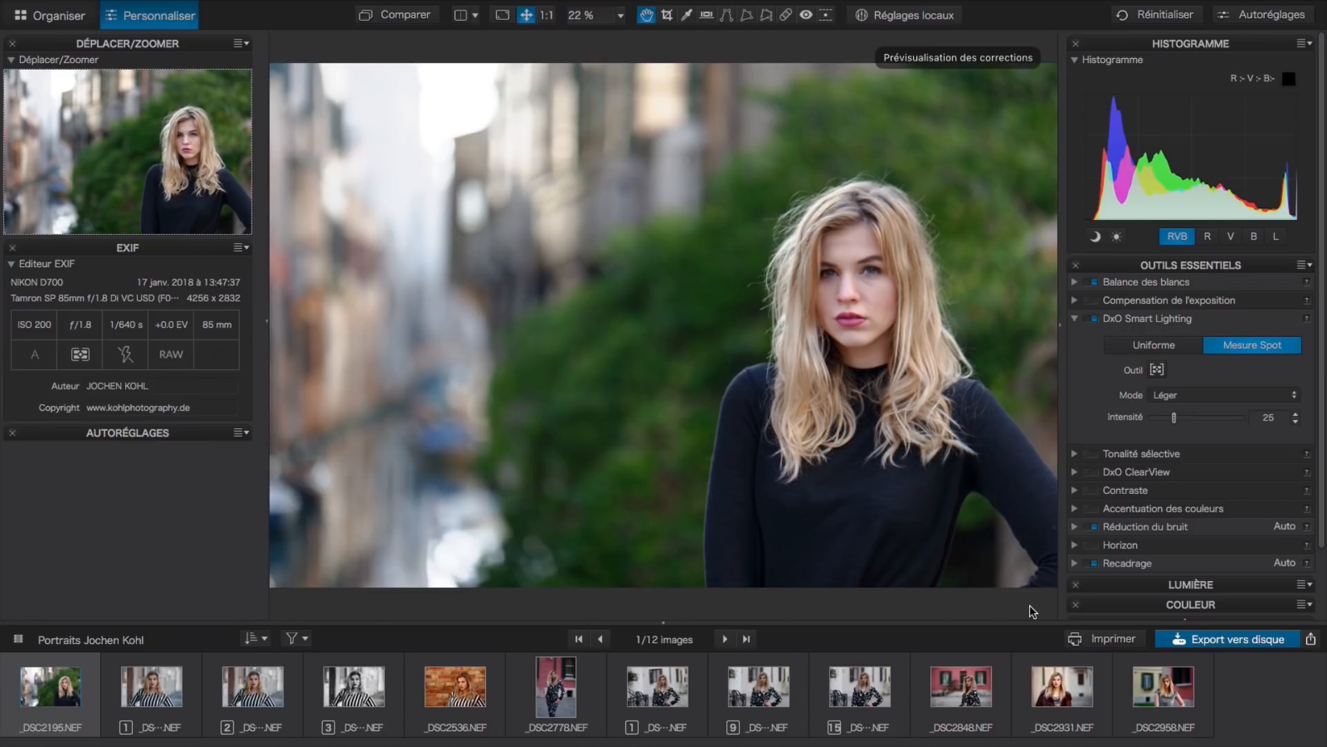
Select virtual copy 1 of the floral-blouse portrait, hide the EXIF palette column and examine the woman's skin at 100%, returning to the full image
left_click(656, 700)
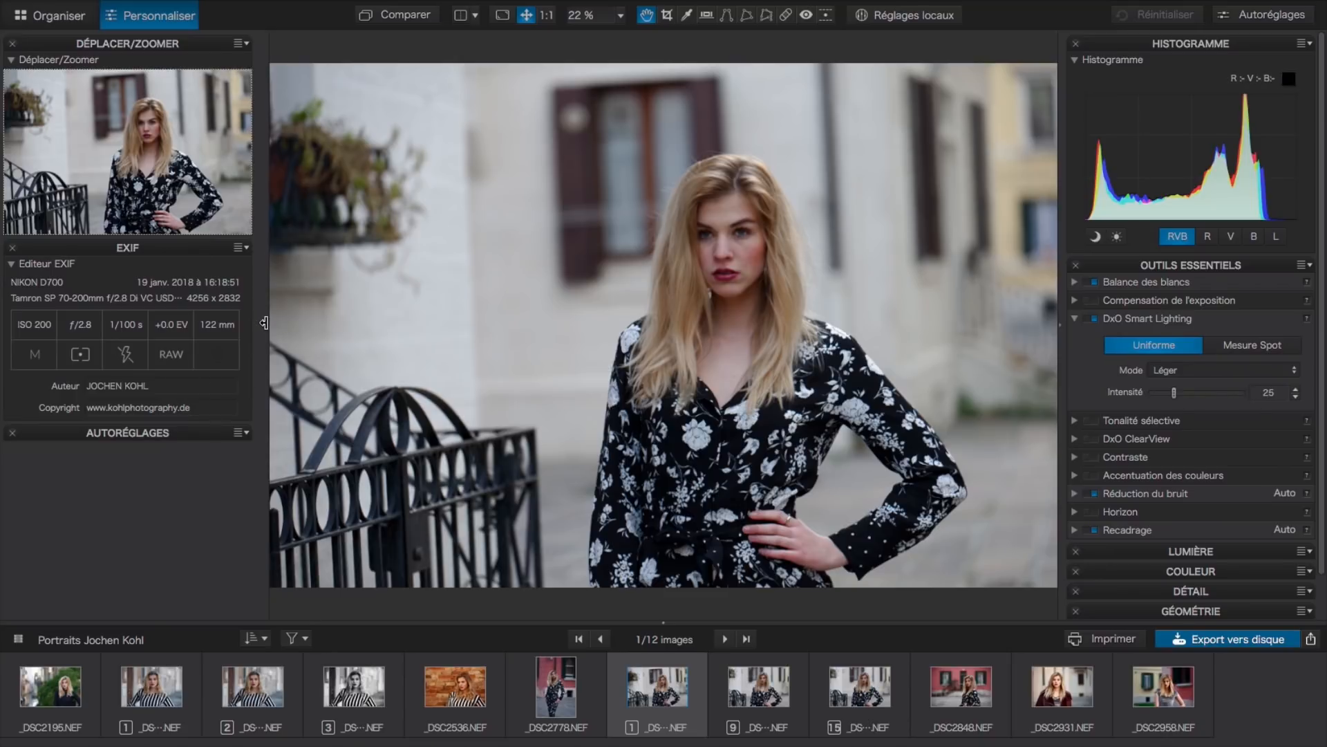
left_click(266, 323)
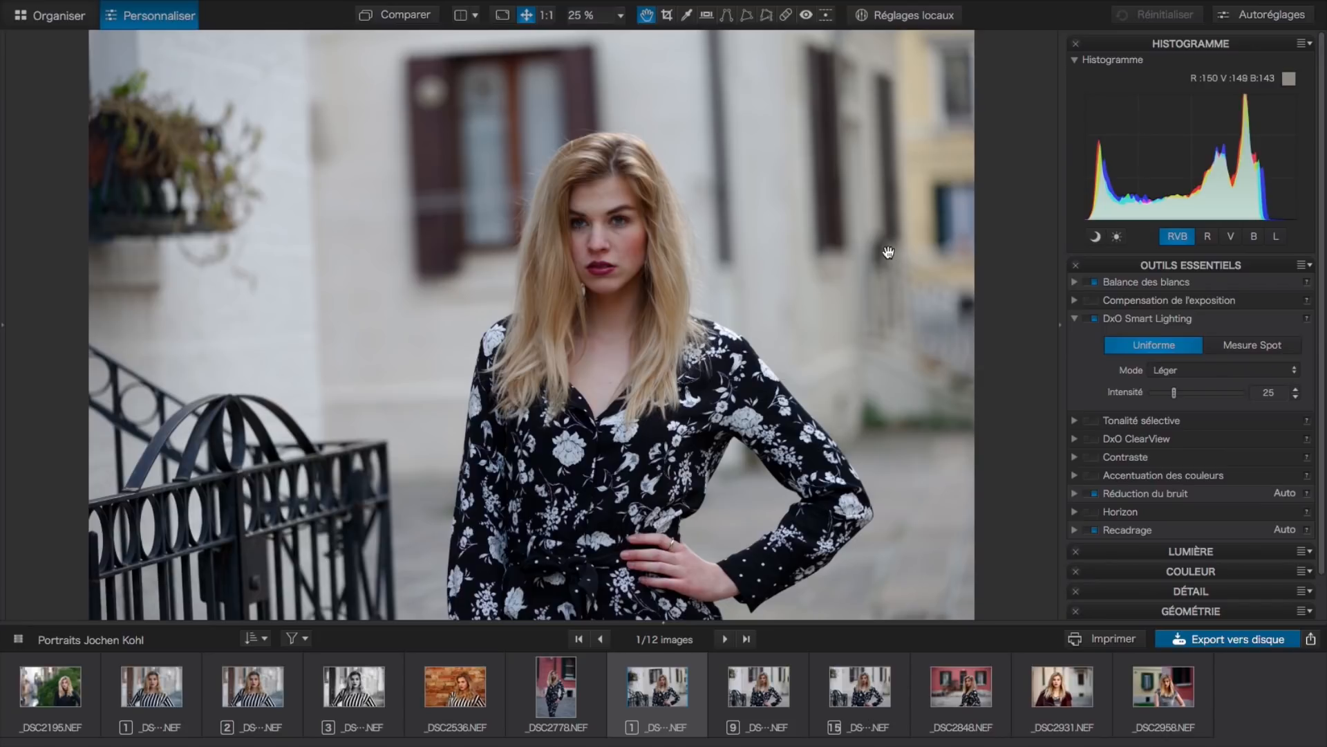
left_click(545, 20)
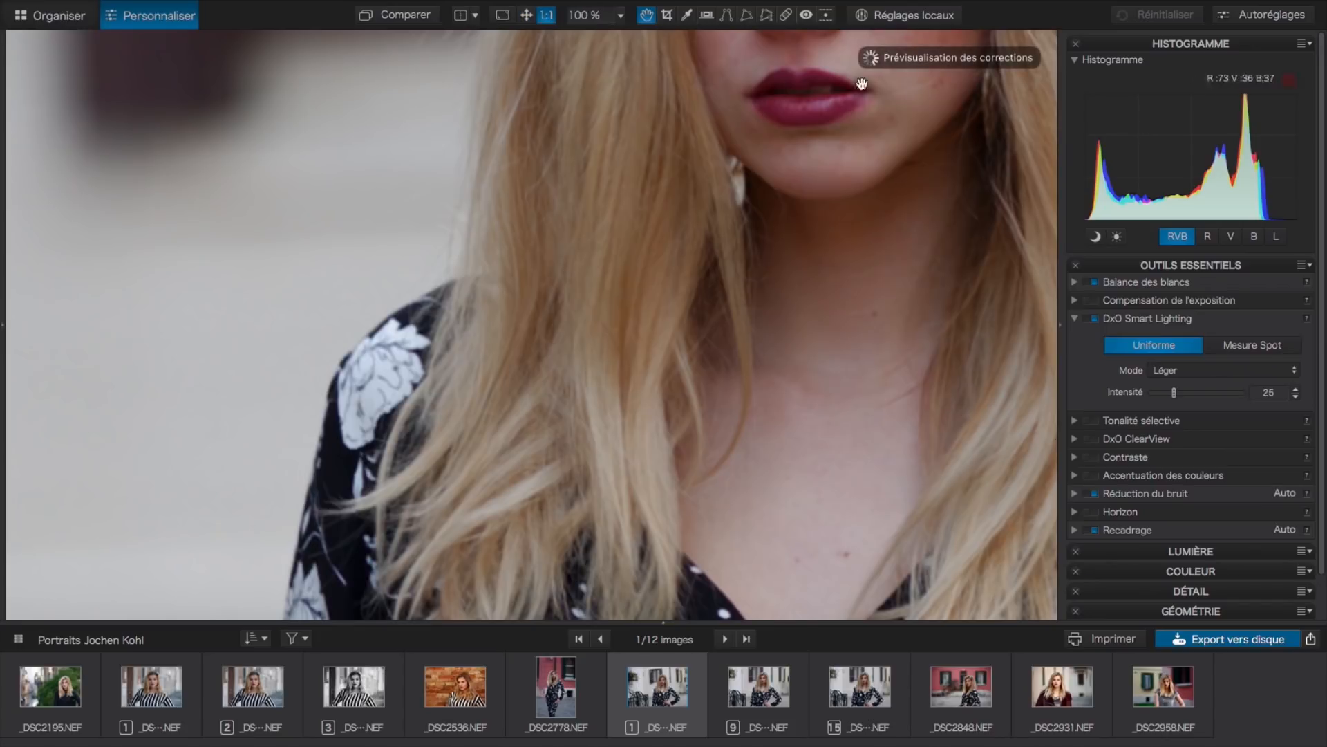
left_click_drag(898, 109, 652, 397)
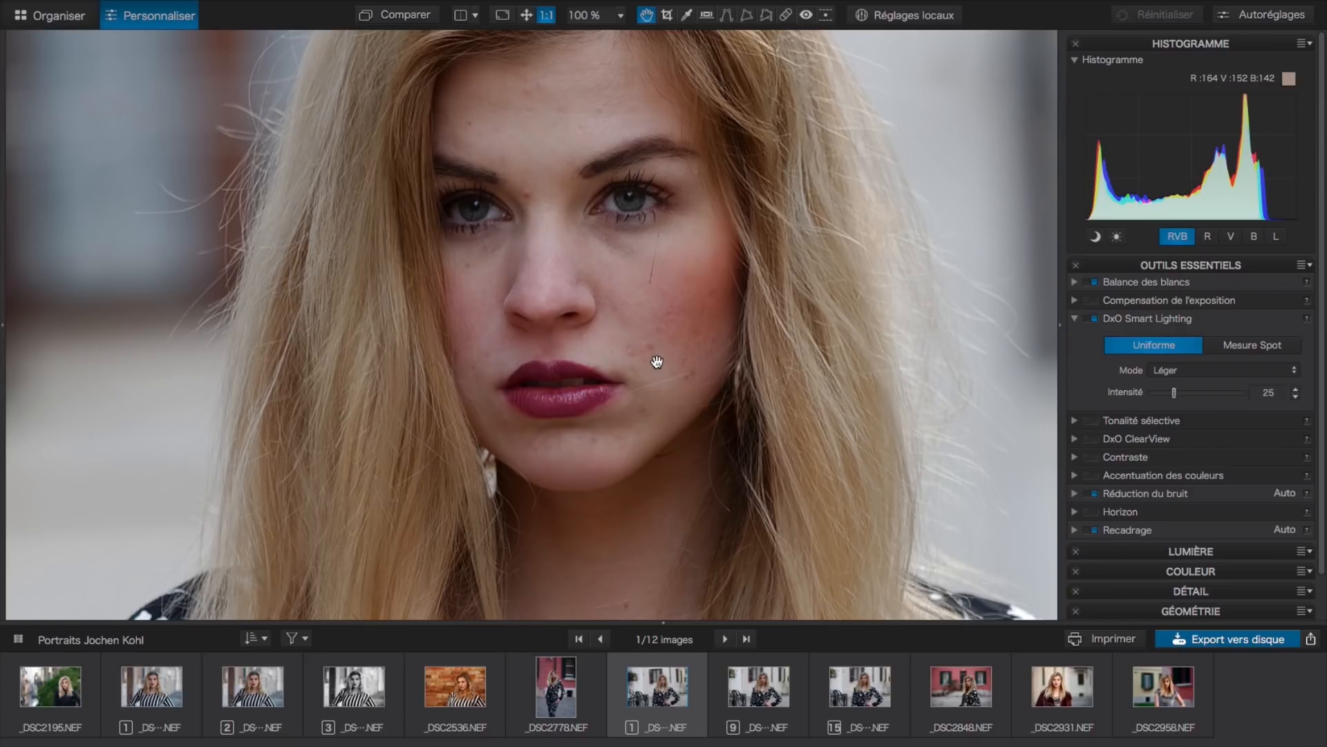
left_click(526, 16)
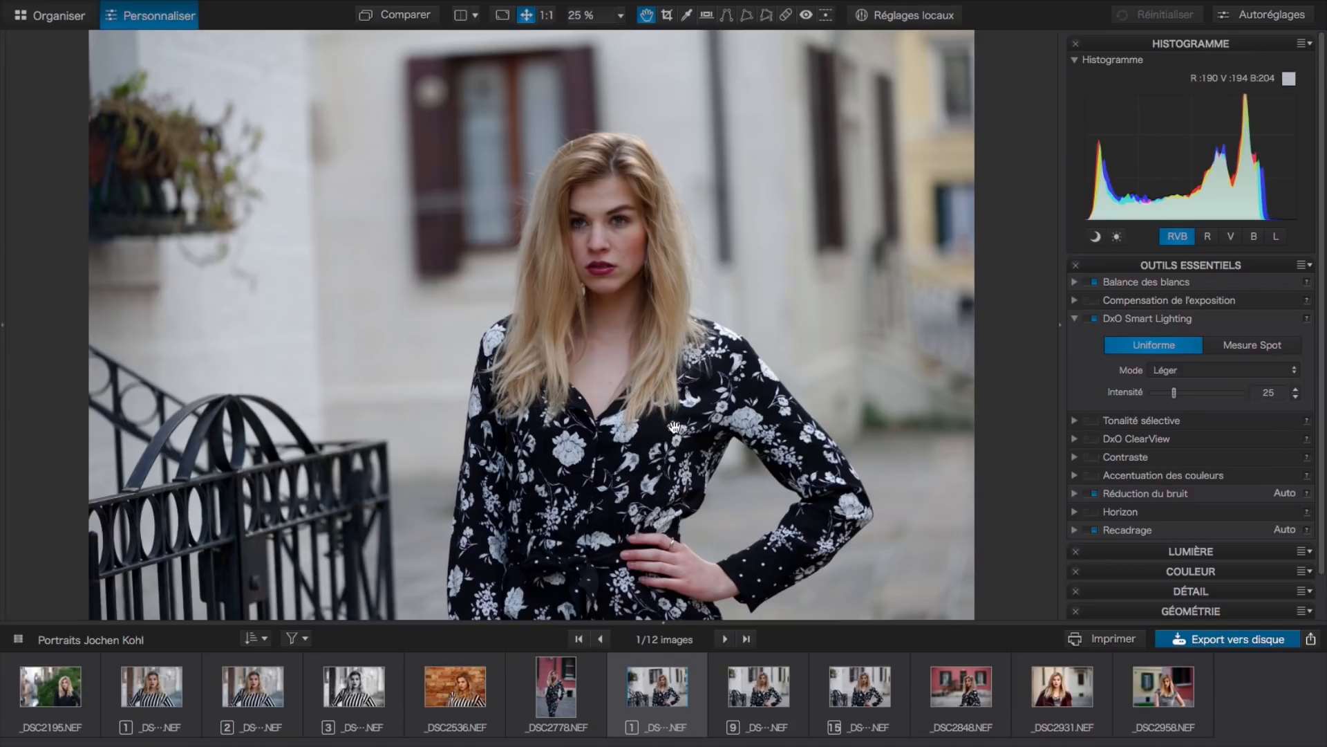
View virtual copy 9 of the floral-blouse portrait and try to create another virtual copy from copy 1
mouse_move(679, 681)
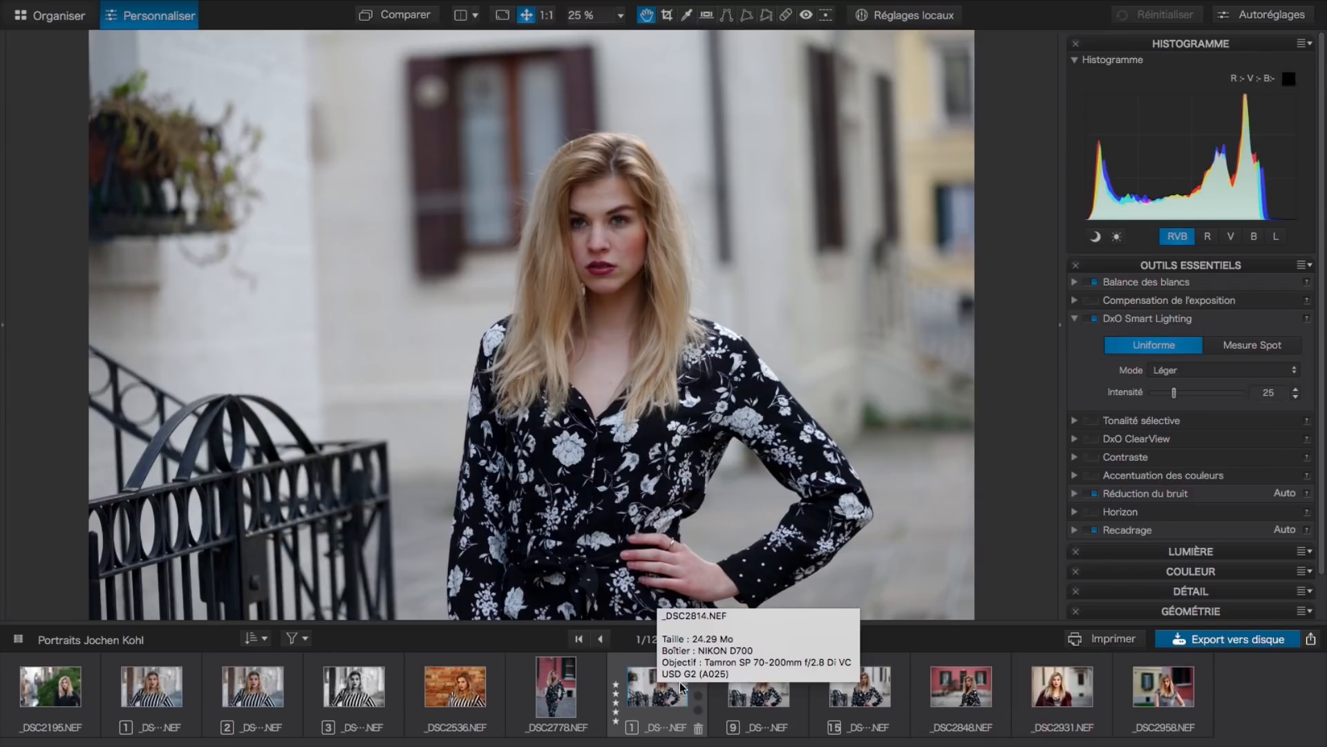
left_click(758, 691)
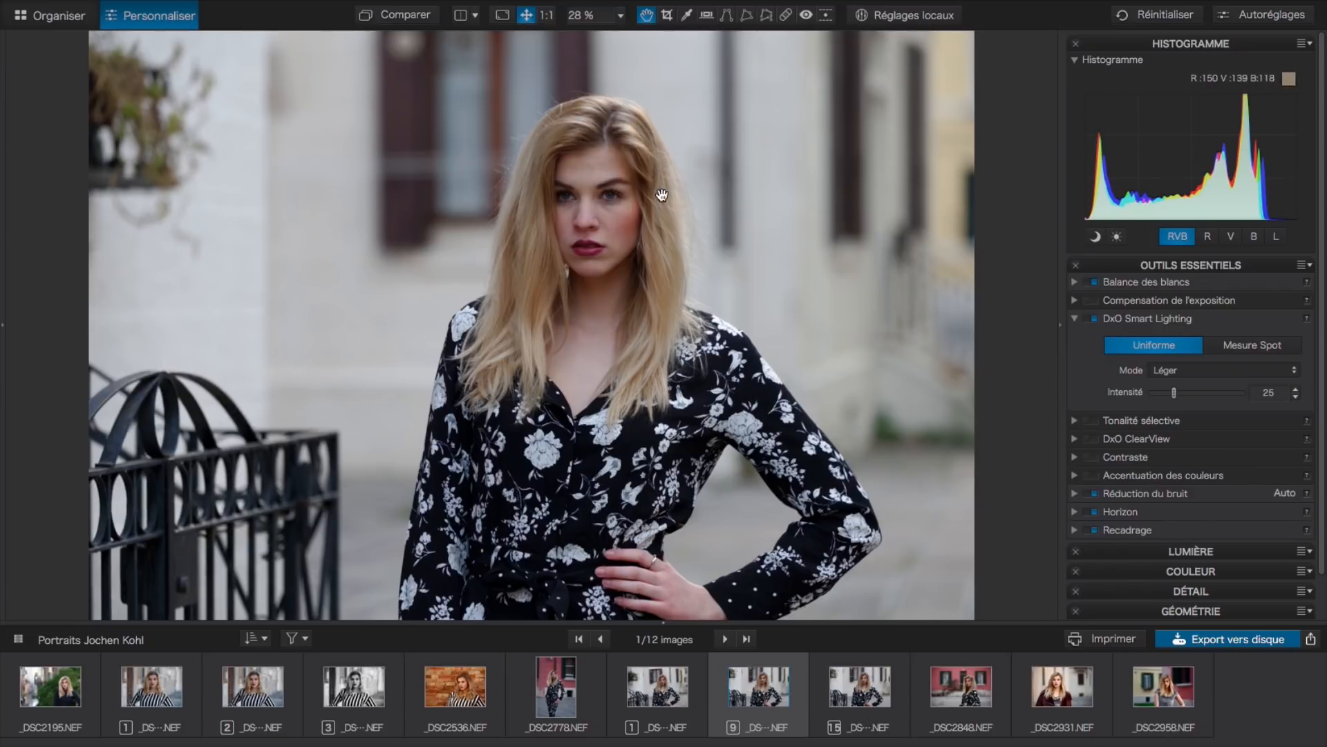
mouse_move(661, 688)
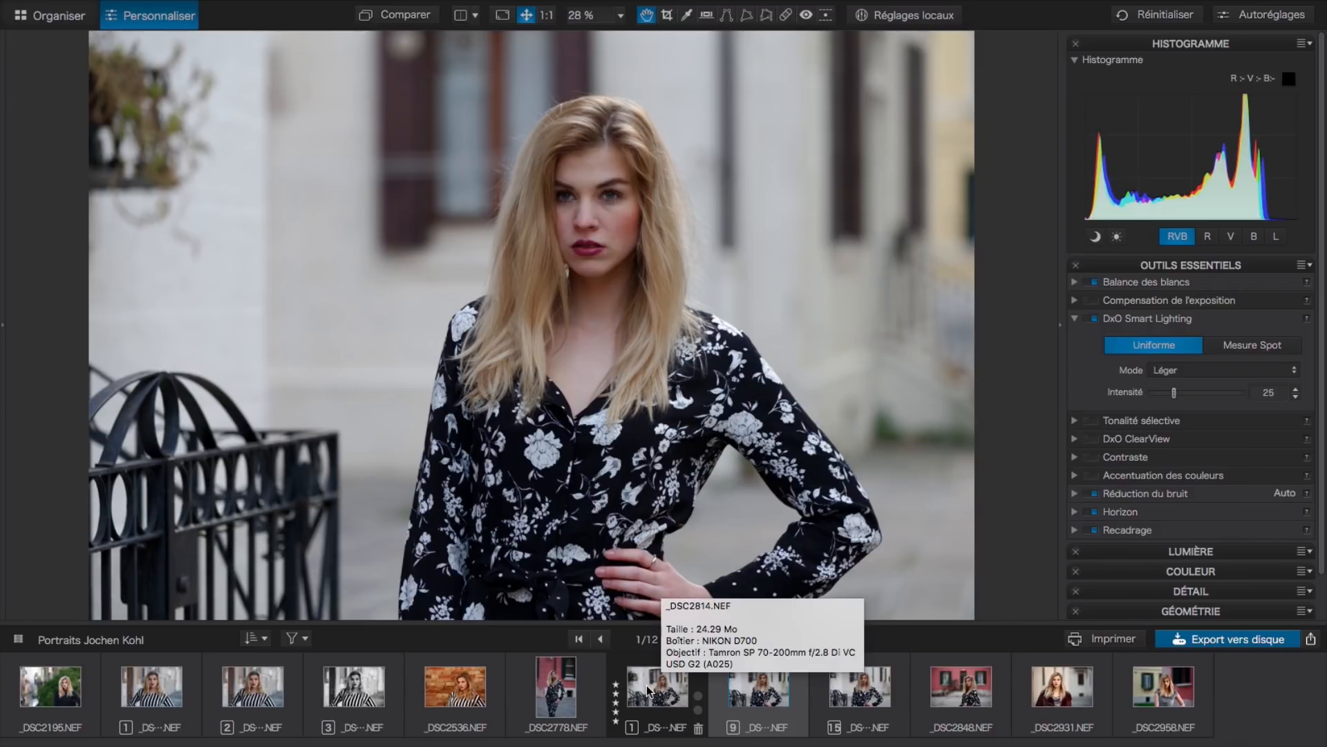
right_click(646, 686)
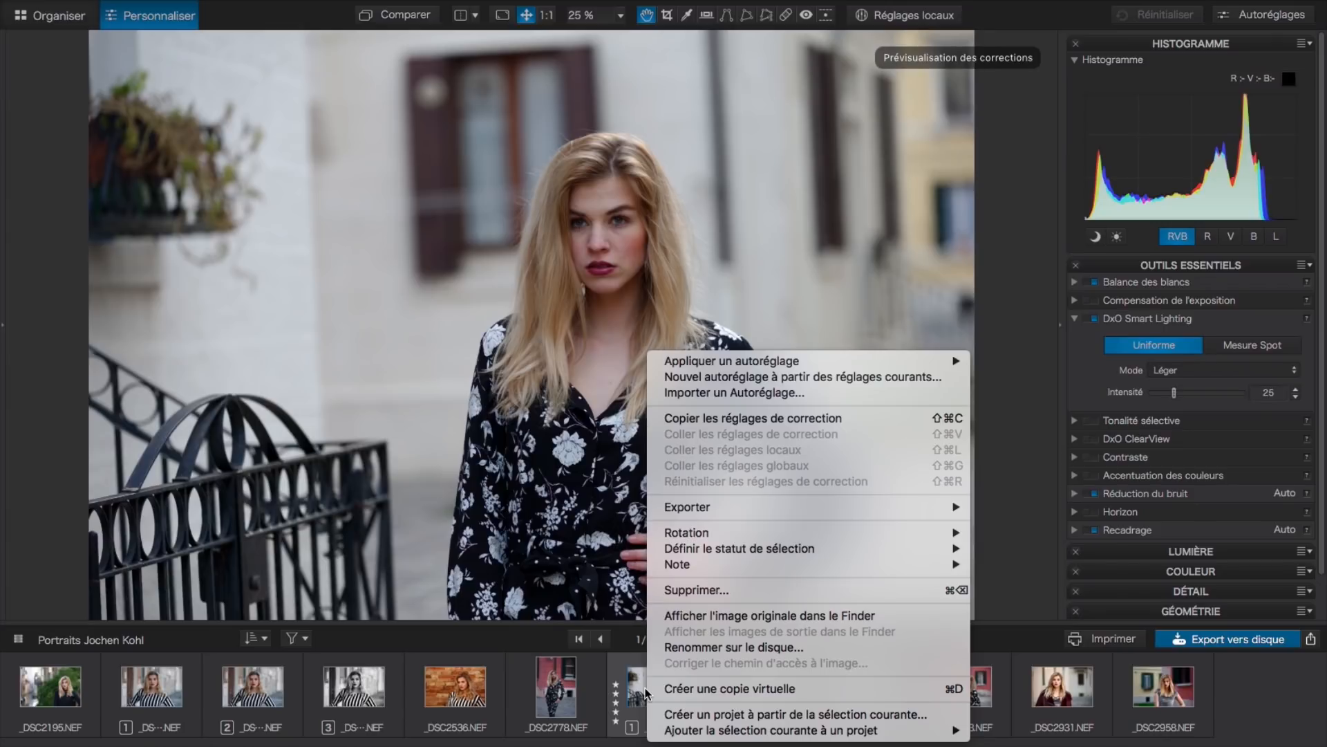
left_click(766, 690)
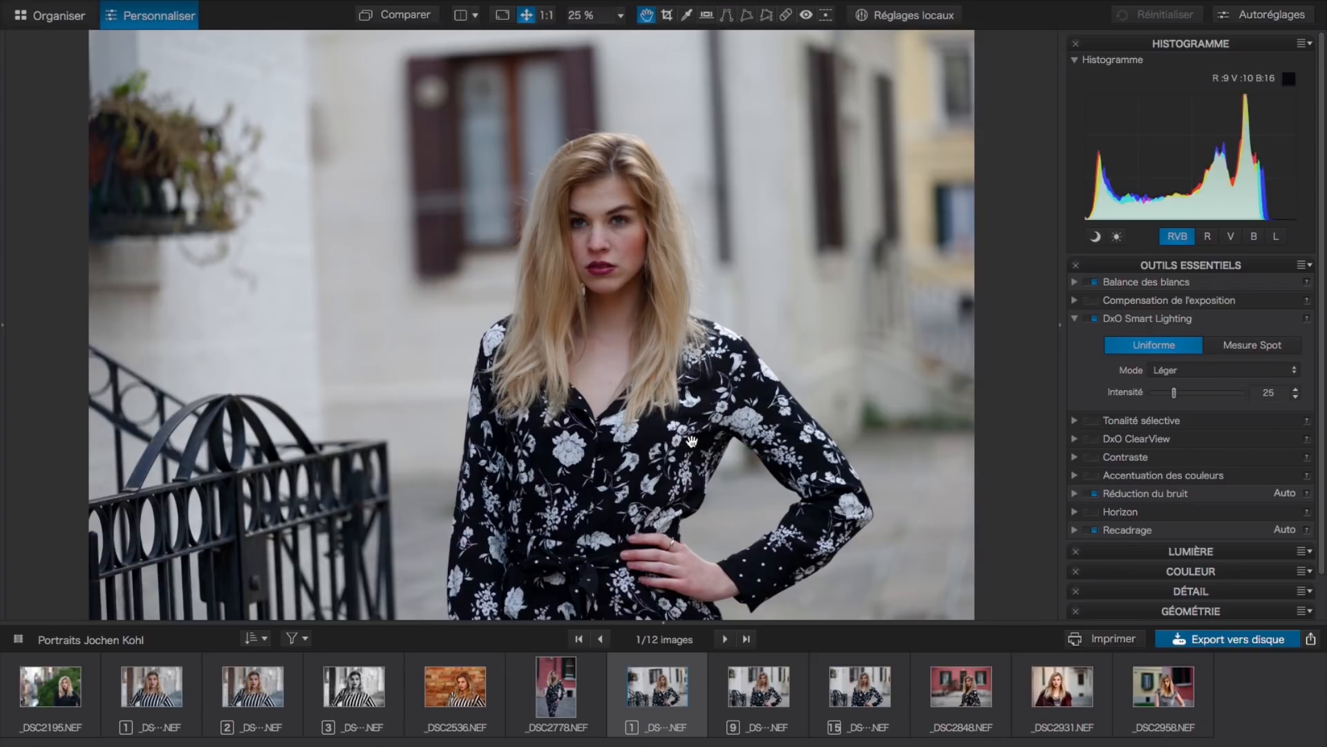
Examine the face in virtual copy 9 at 100% and compare the corrected image repeatedly with the original
mouse_move(788, 685)
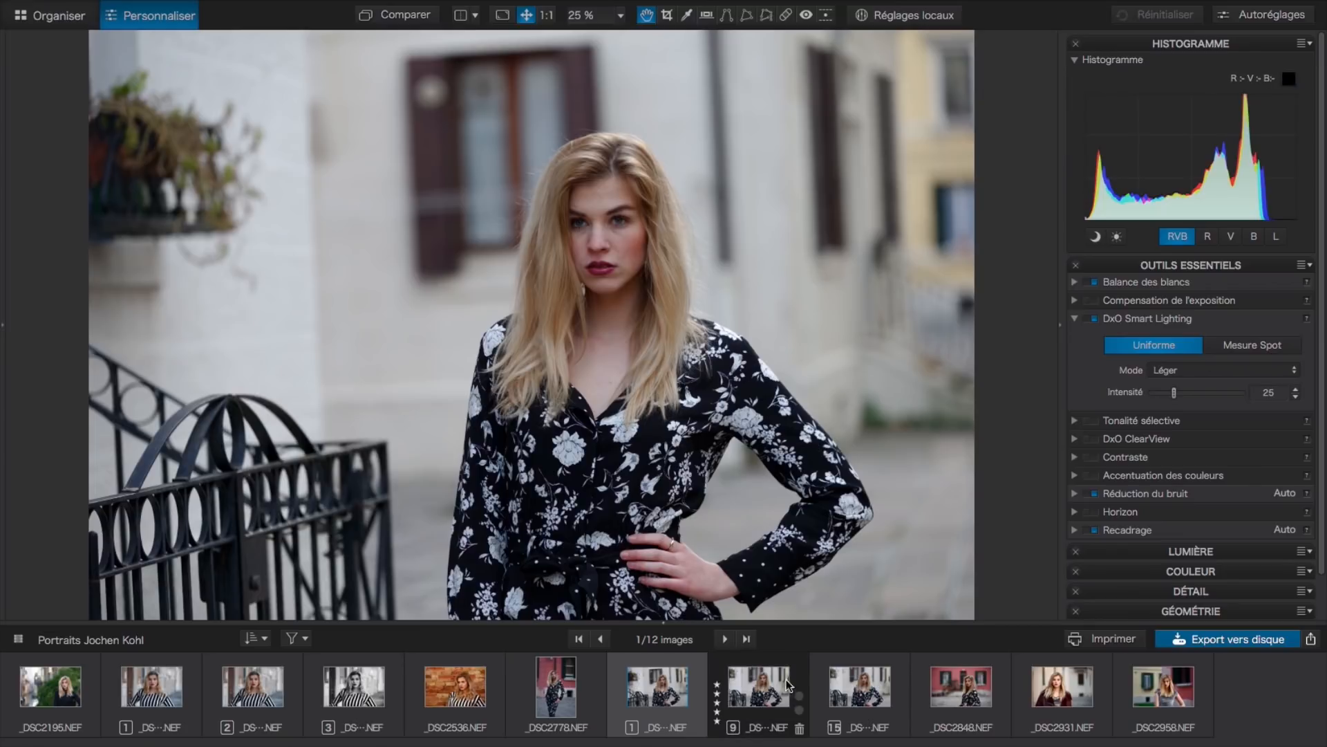
left_click(744, 693)
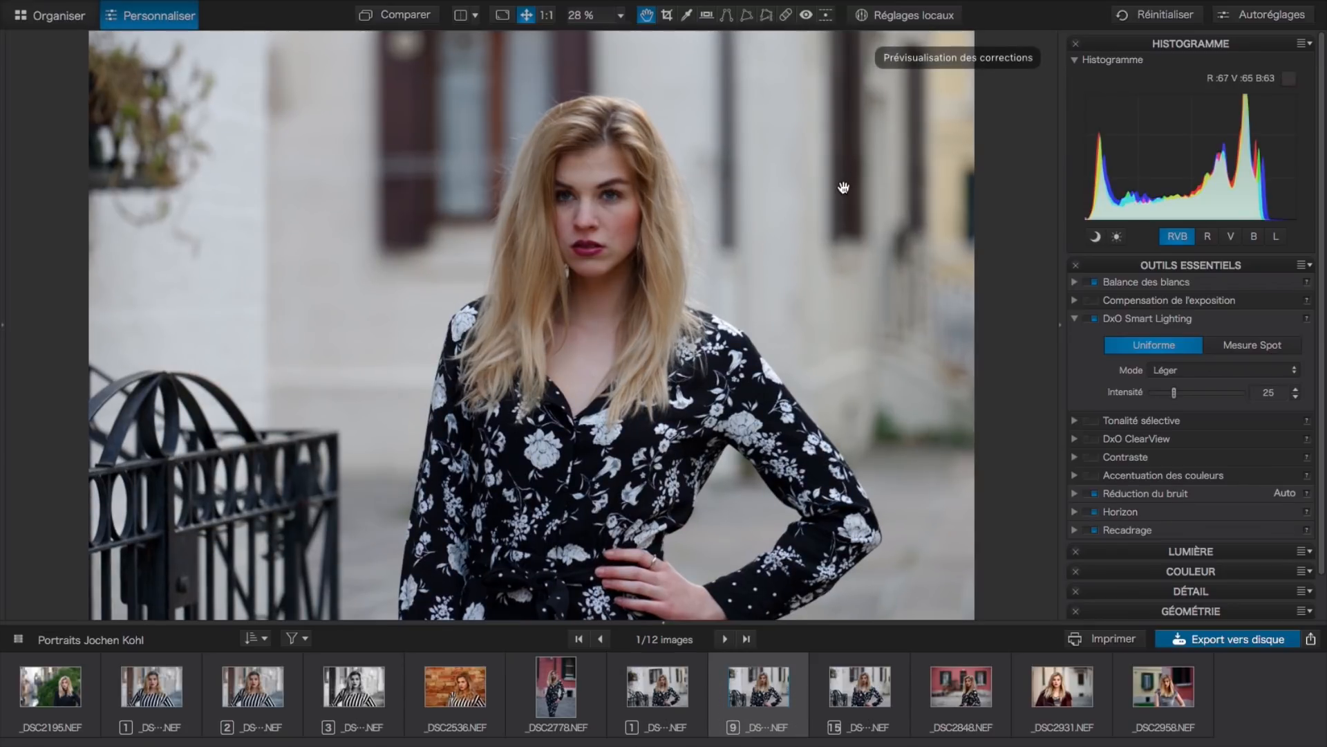
left_click(546, 16)
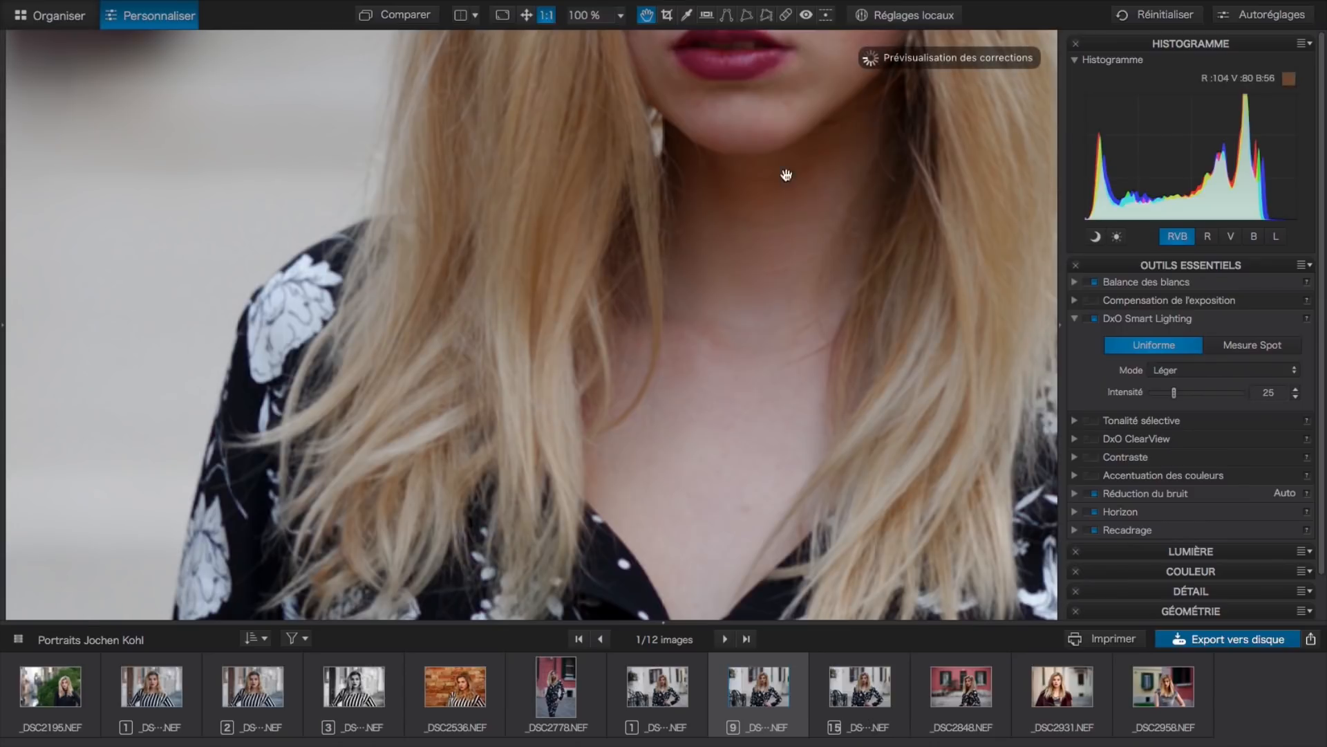
left_click_drag(784, 171, 653, 447)
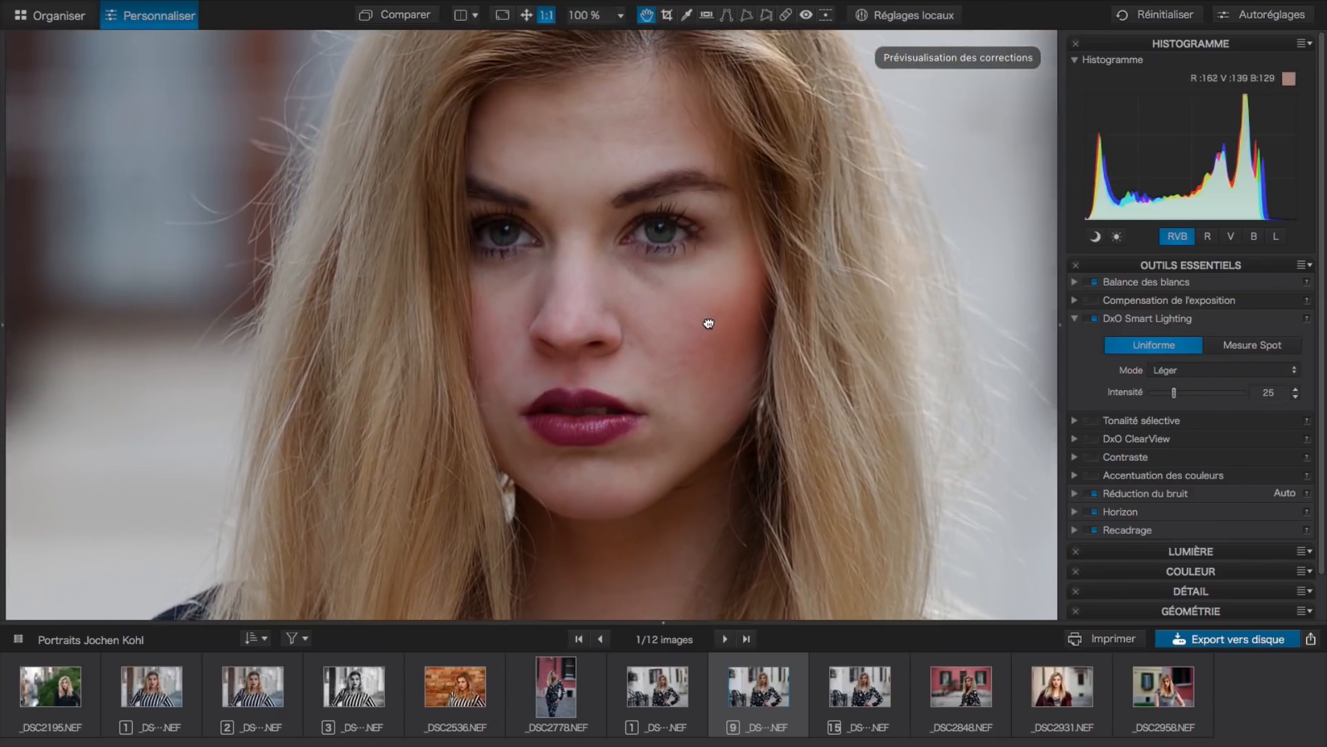
left_click_drag(709, 323, 681, 356)
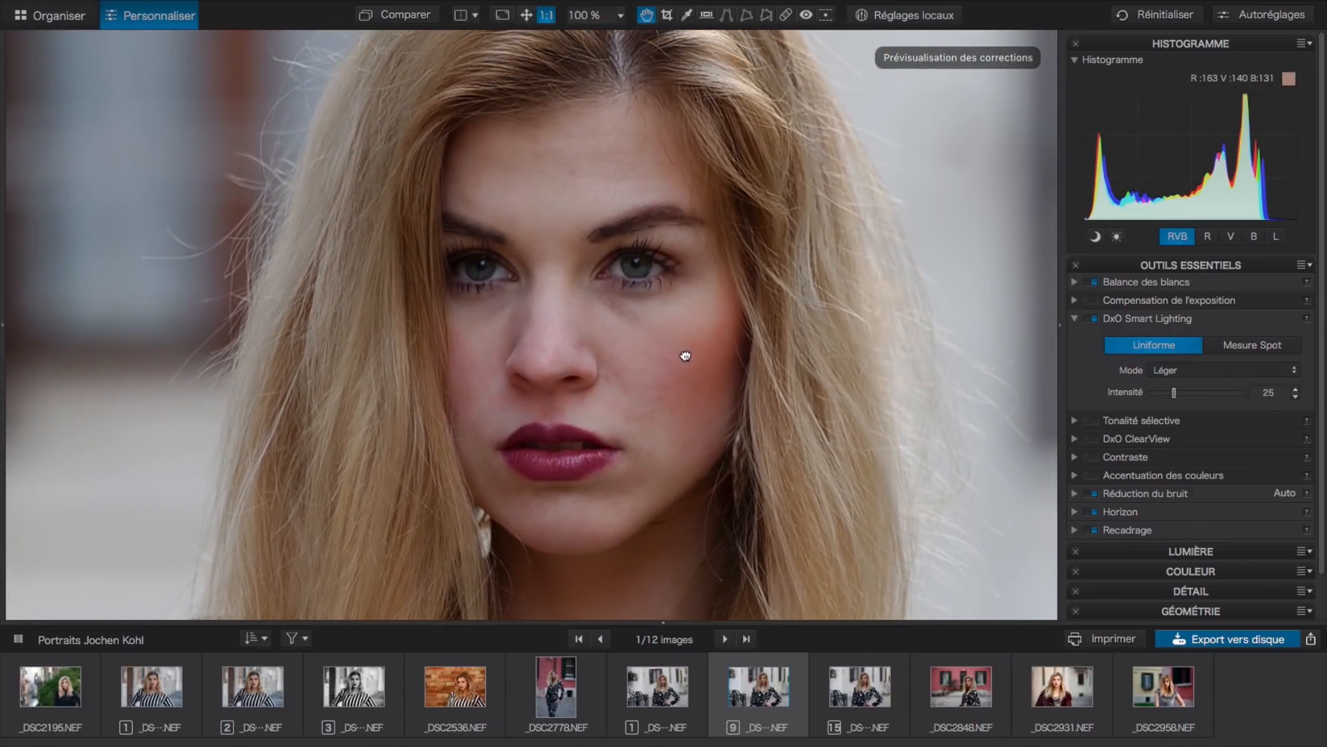
left_click(398, 17)
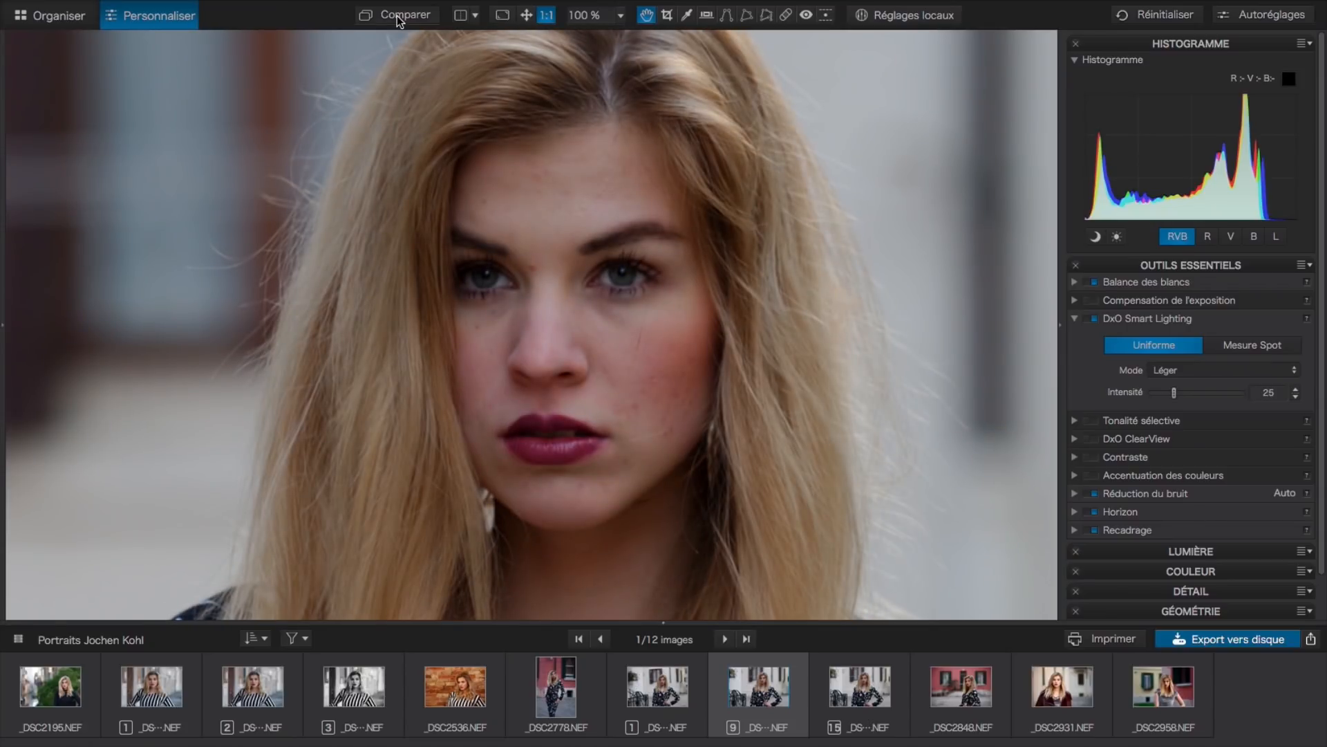
left_click(397, 16)
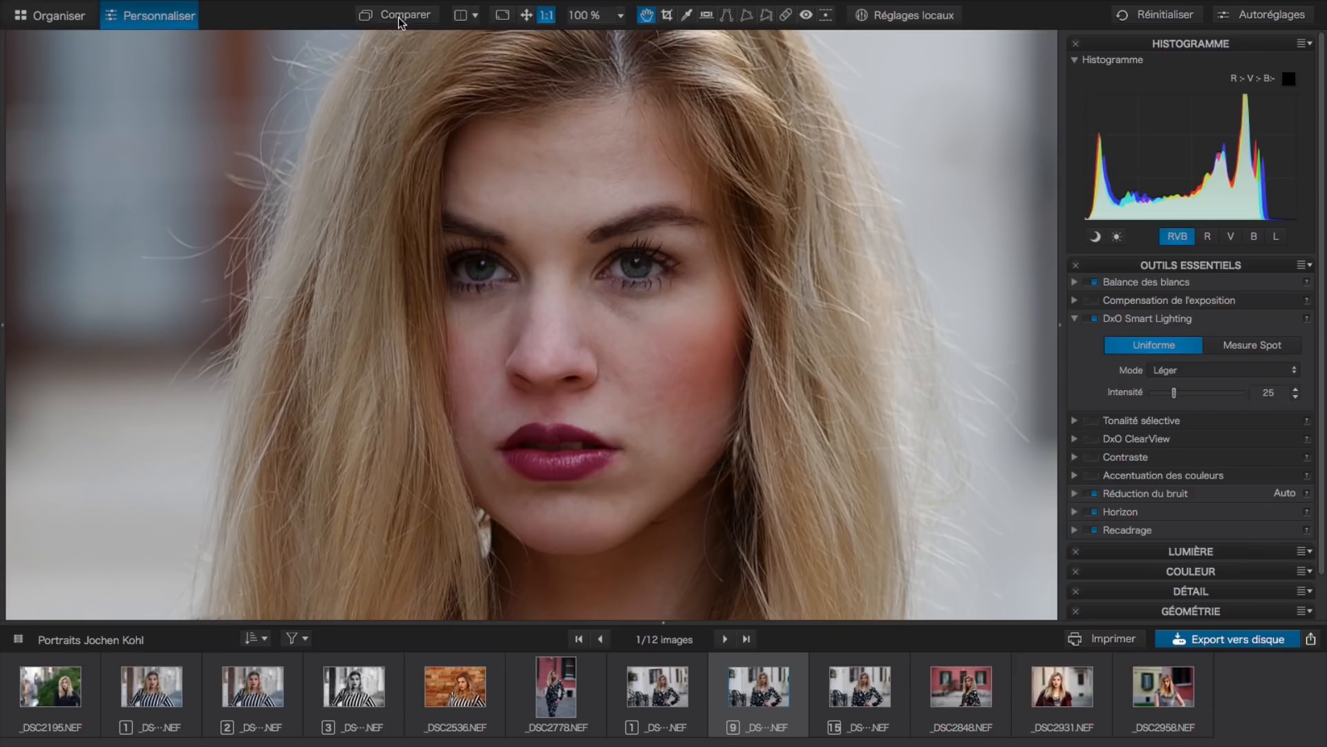
left_click(398, 18)
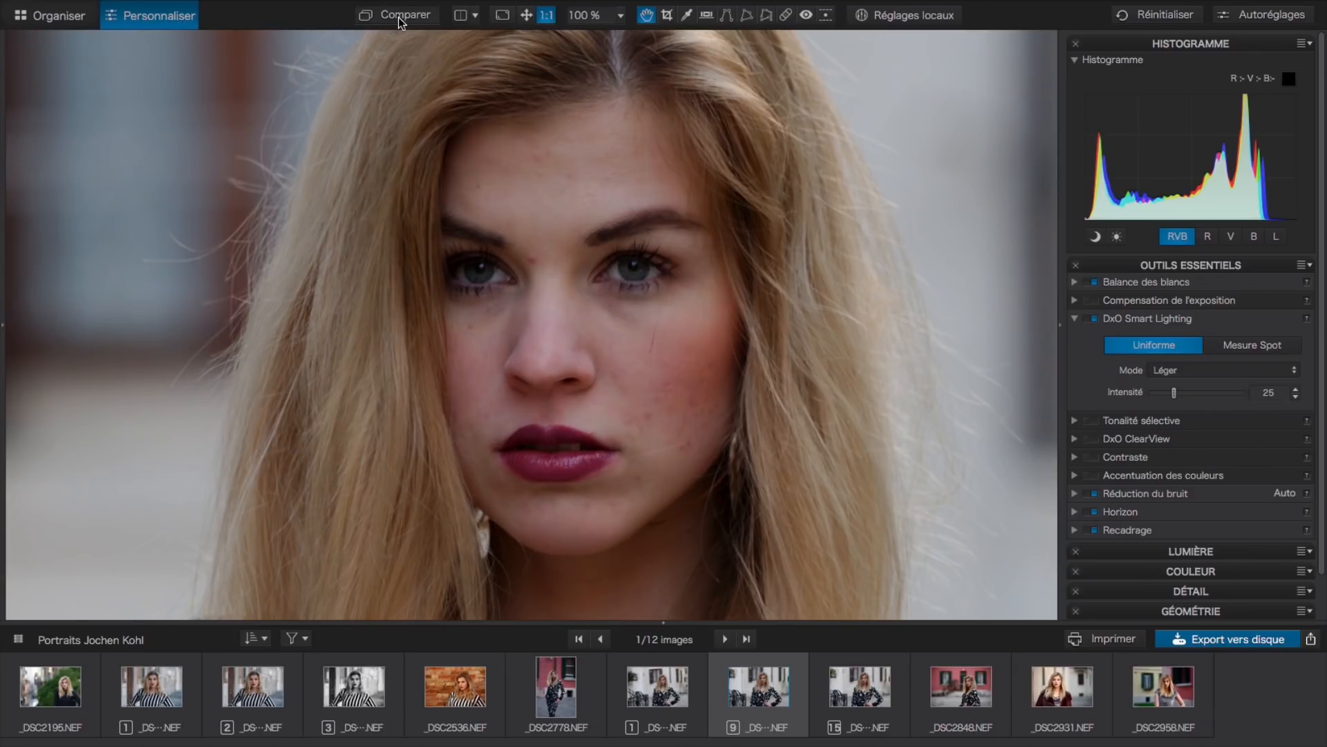
left_click(398, 18)
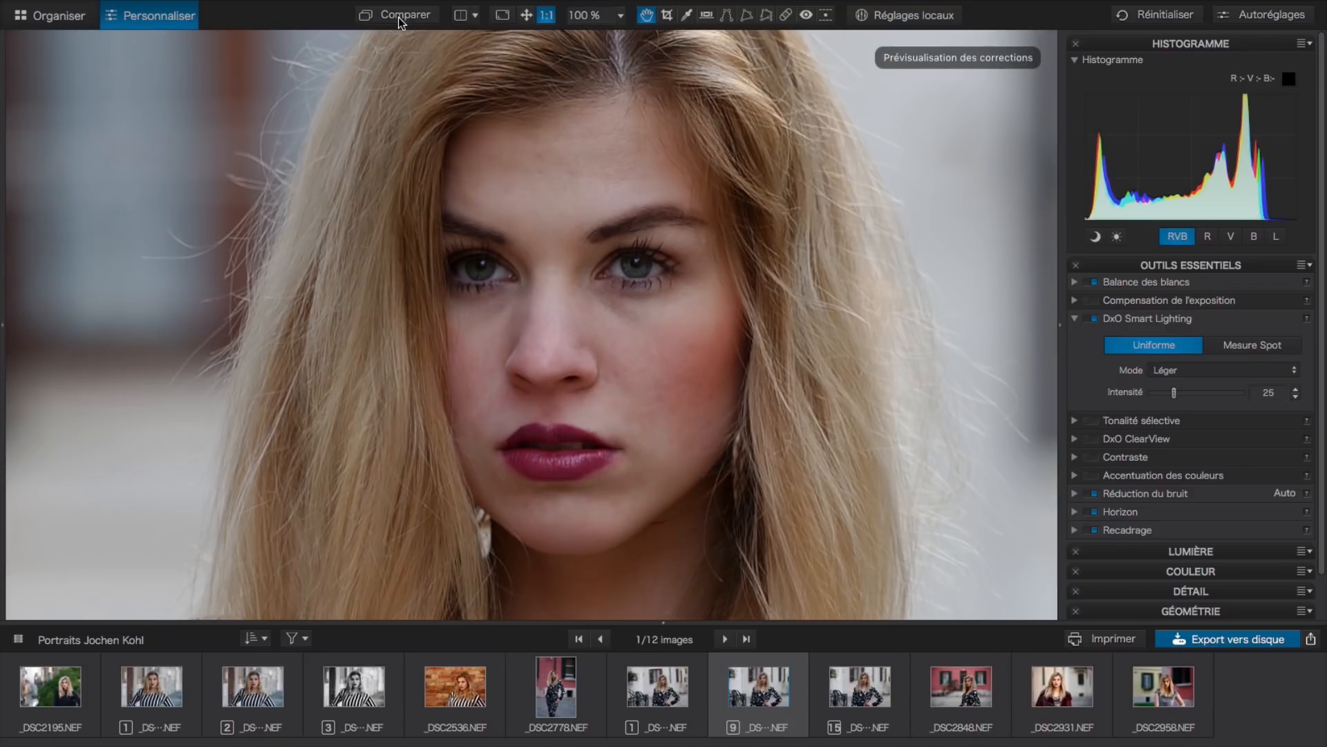
left_click(398, 18)
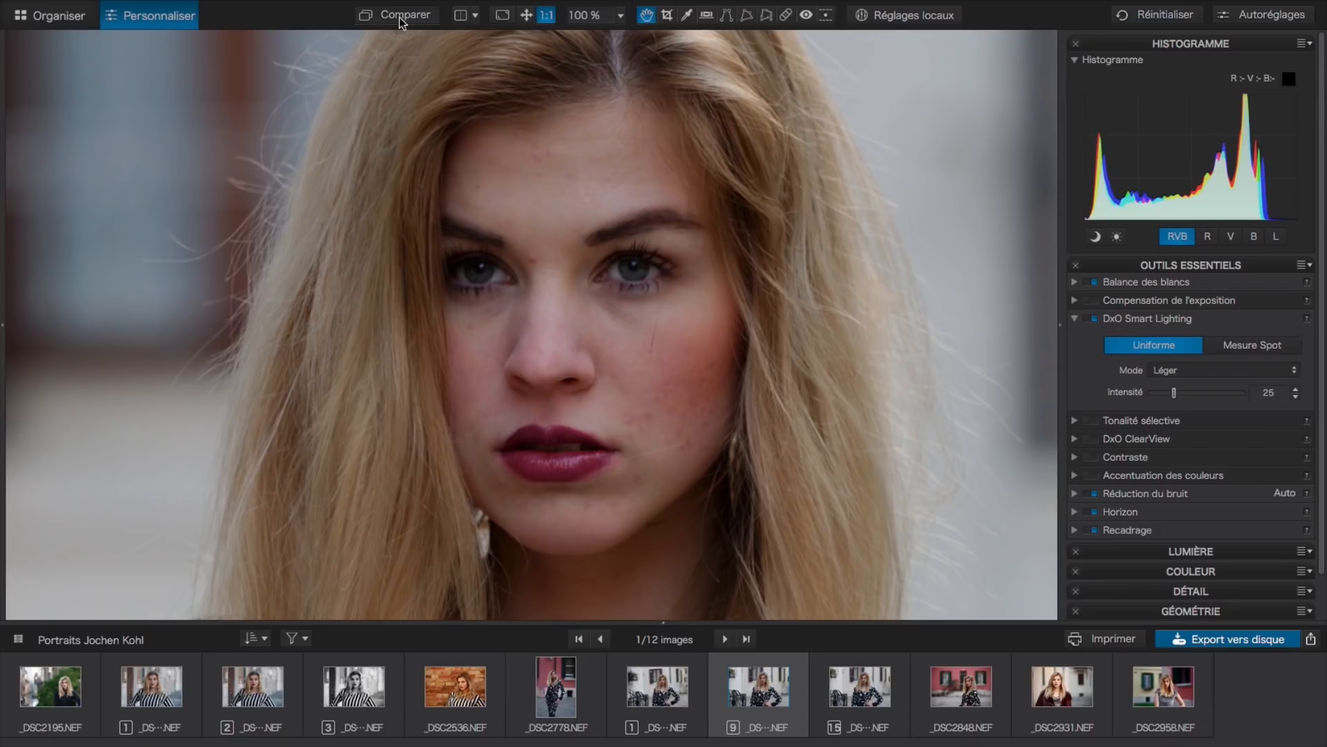
left_click(400, 18)
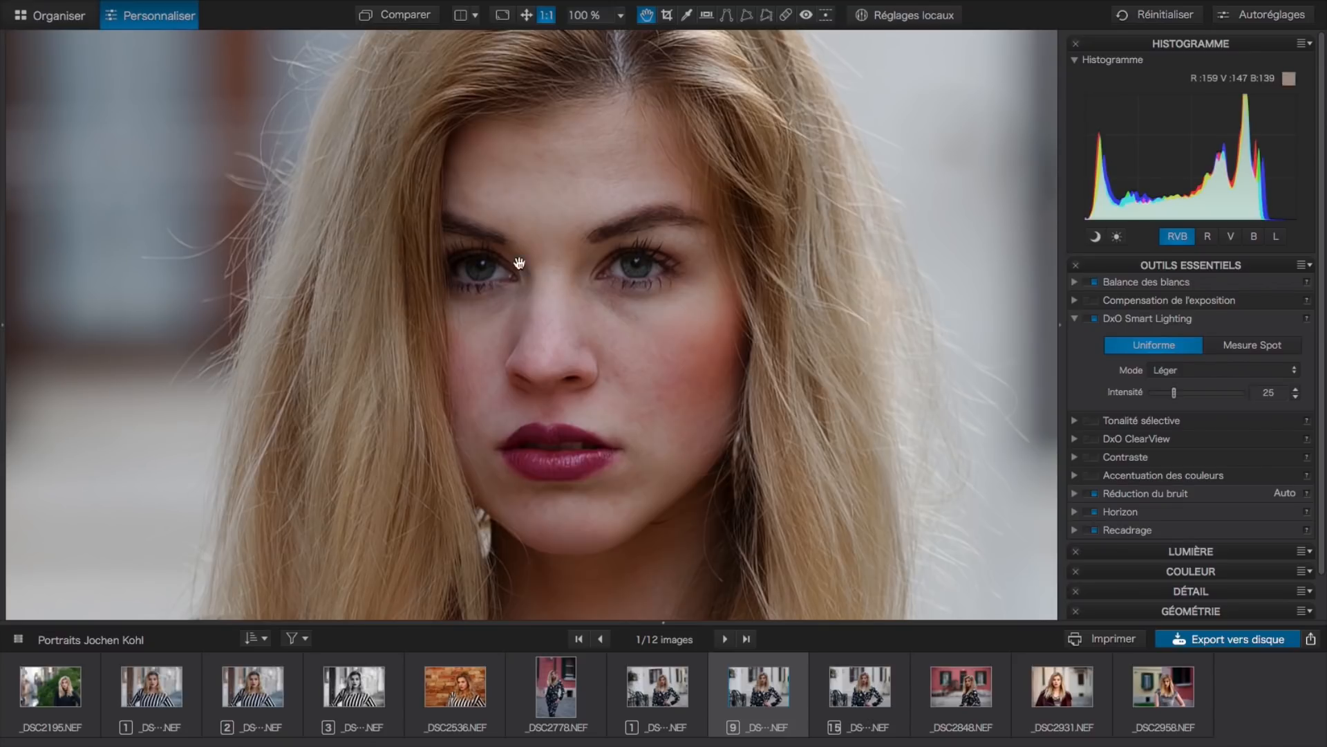
left_click(397, 15)
Select virtual copy 15 of the floral-blouse portrait and activate the Réparation tool with a brush width of 28
left_click(862, 693)
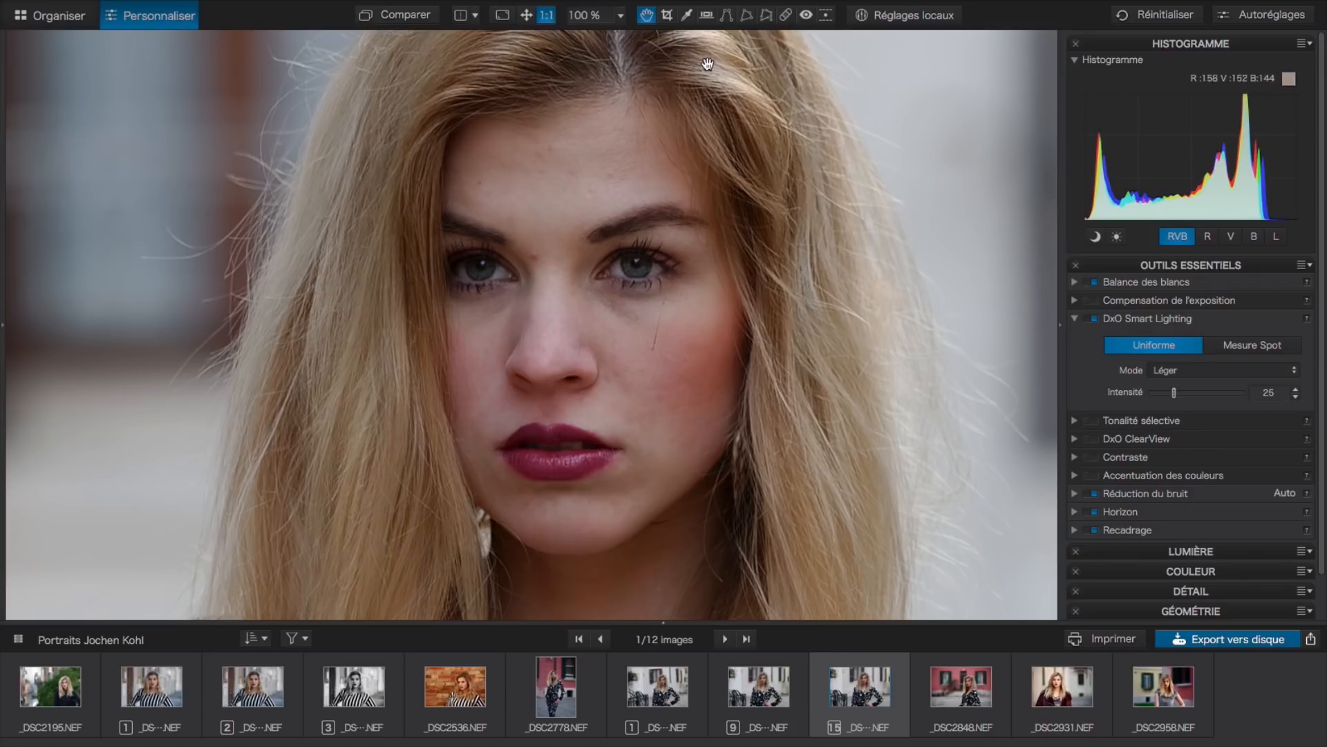
left_click(786, 15)
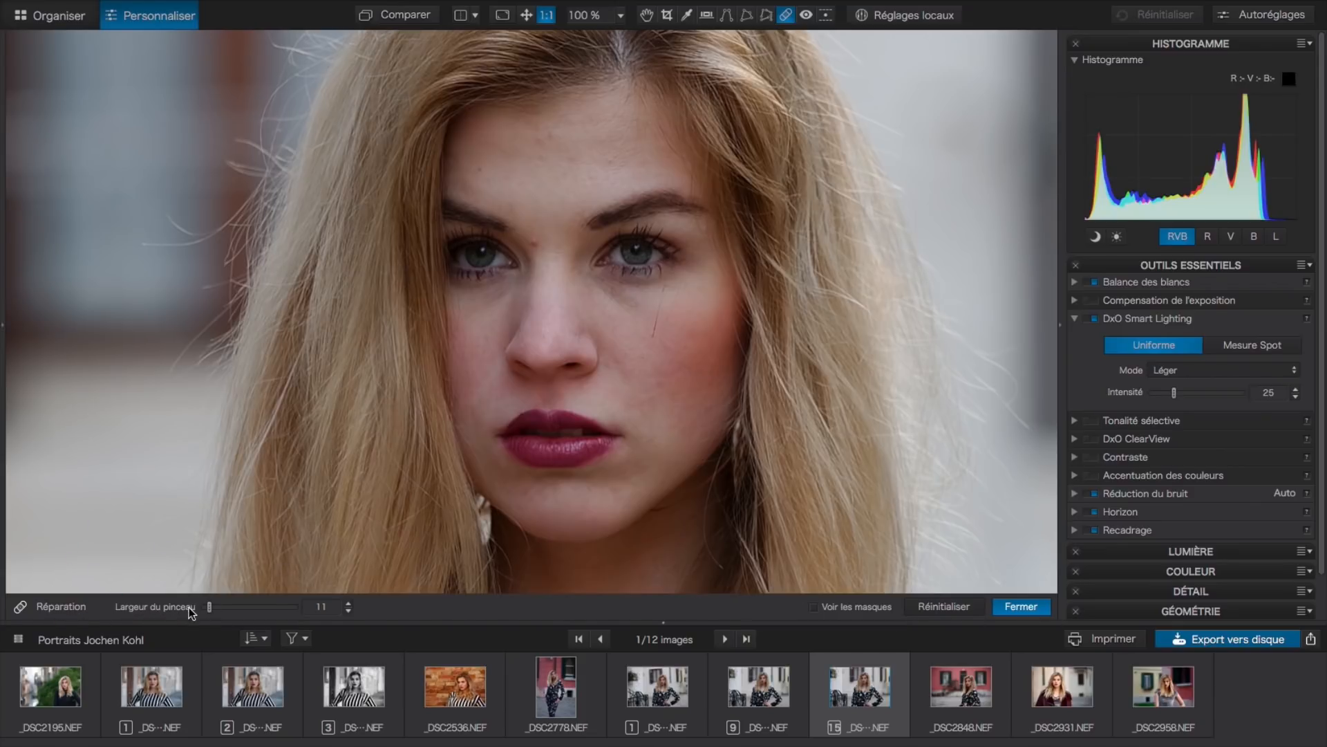
left_click_drag(210, 608, 224, 609)
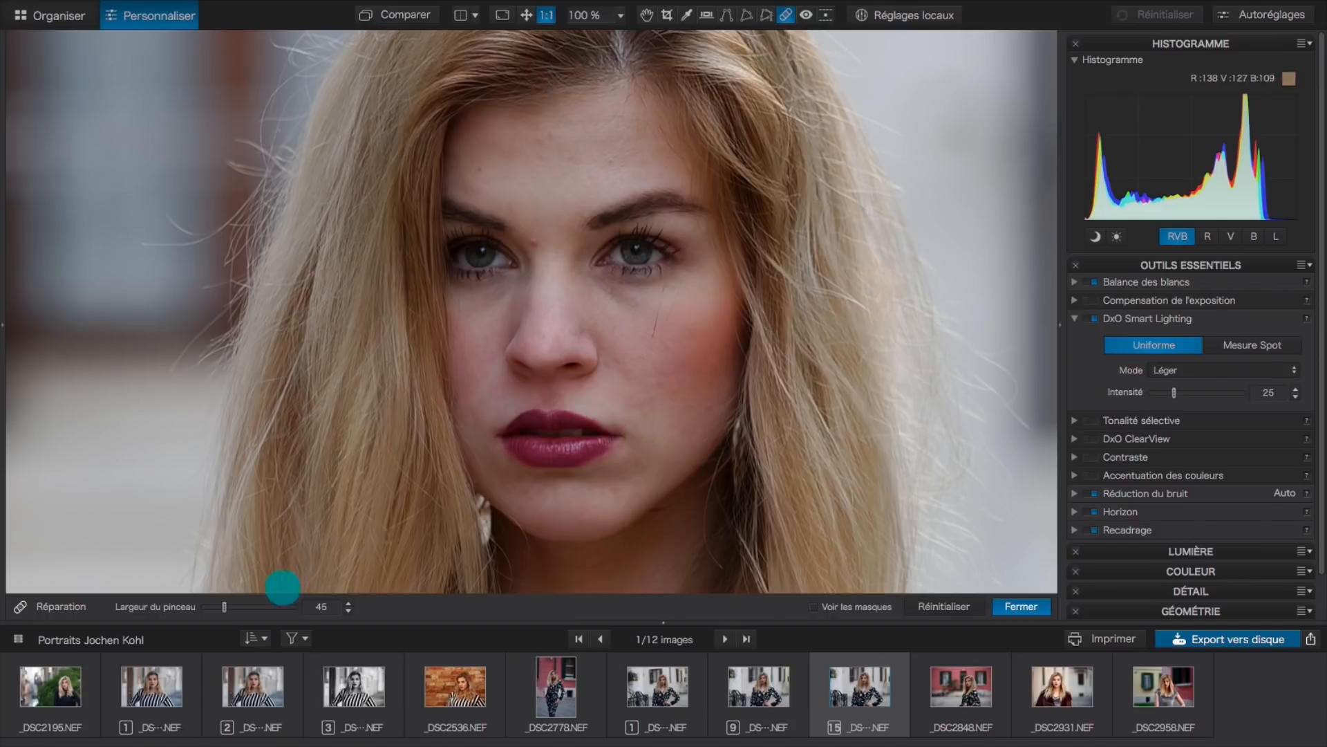
left_click_drag(224, 608, 217, 608)
Display the repair masks, delete the one just below the corner of the mouth and hide the masks again
left_click(814, 607)
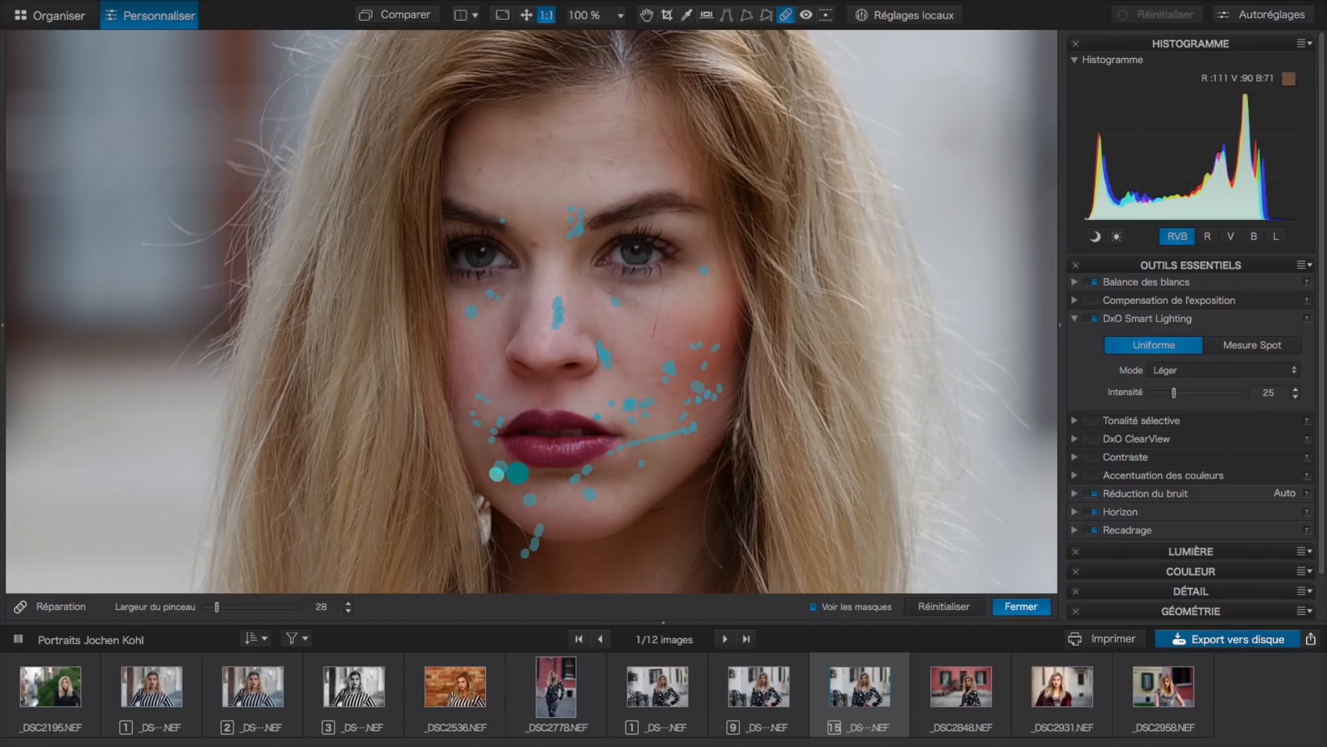
left_click(497, 473)
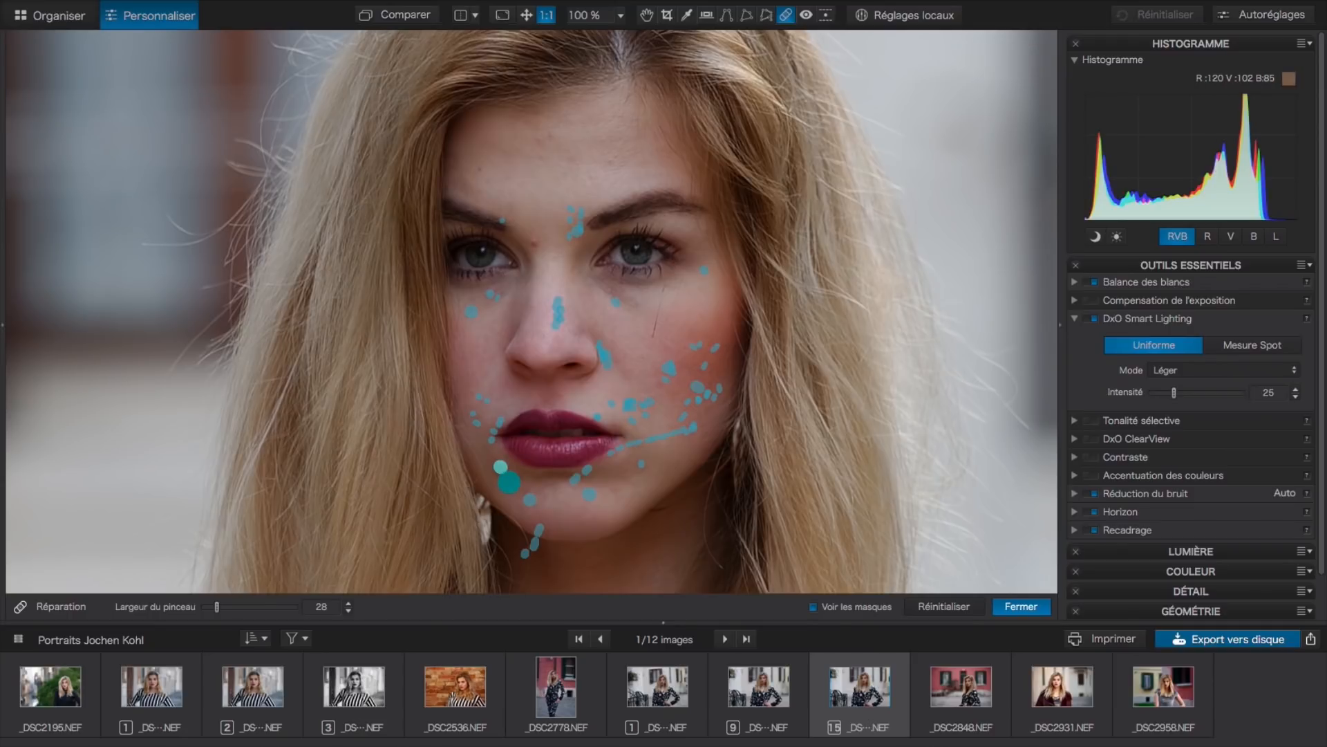
key("Delete")
left_click(813, 607)
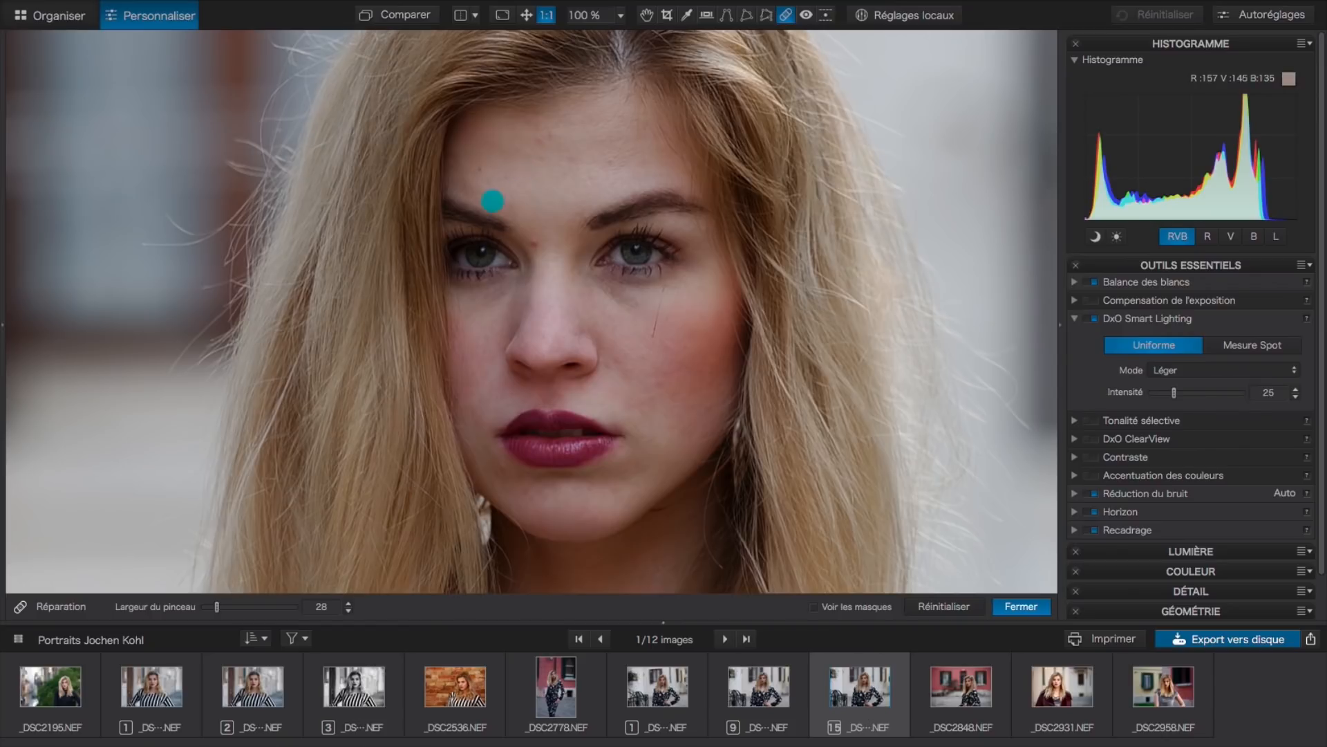
Set the repair brush width to 18 and remove the blemishes on the forehead and above the eyebrow
left_click_drag(216, 612, 212, 611)
left_click(554, 134)
left_click(540, 156)
left_click_drag(509, 204, 515, 212)
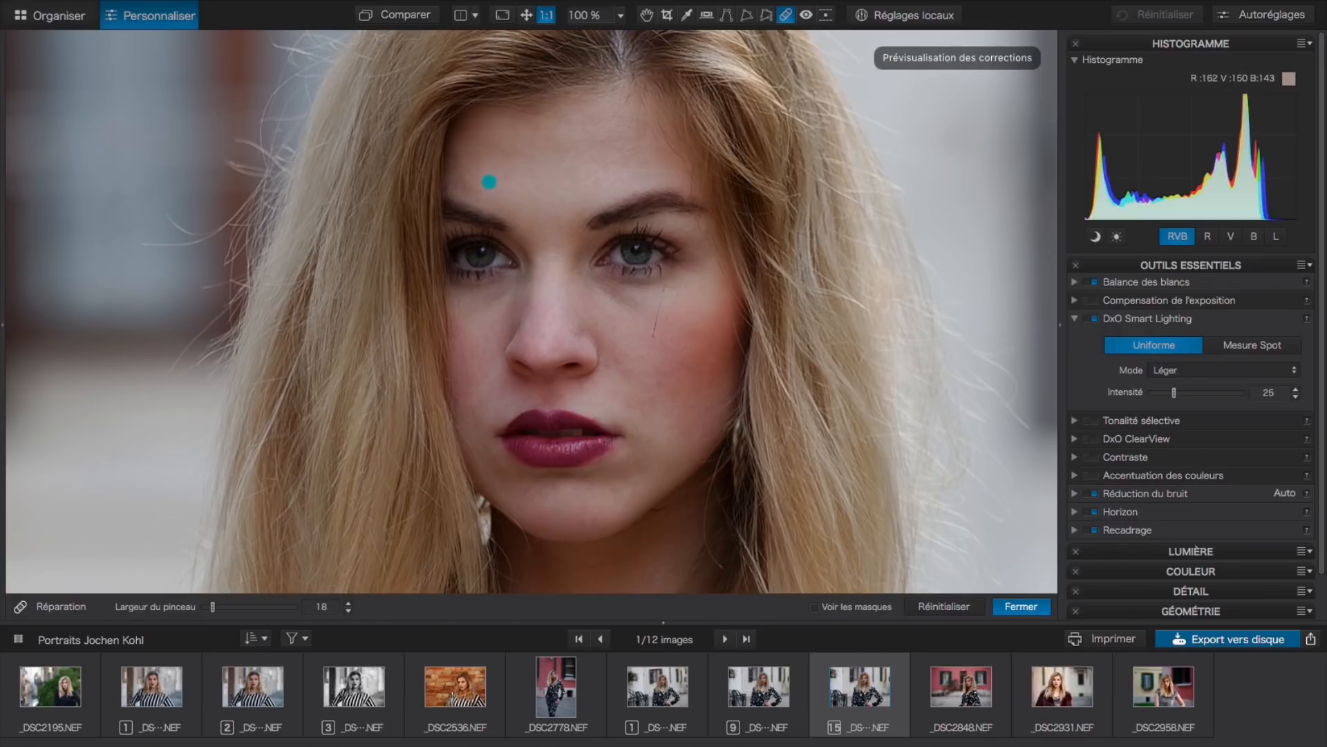
left_click(507, 178)
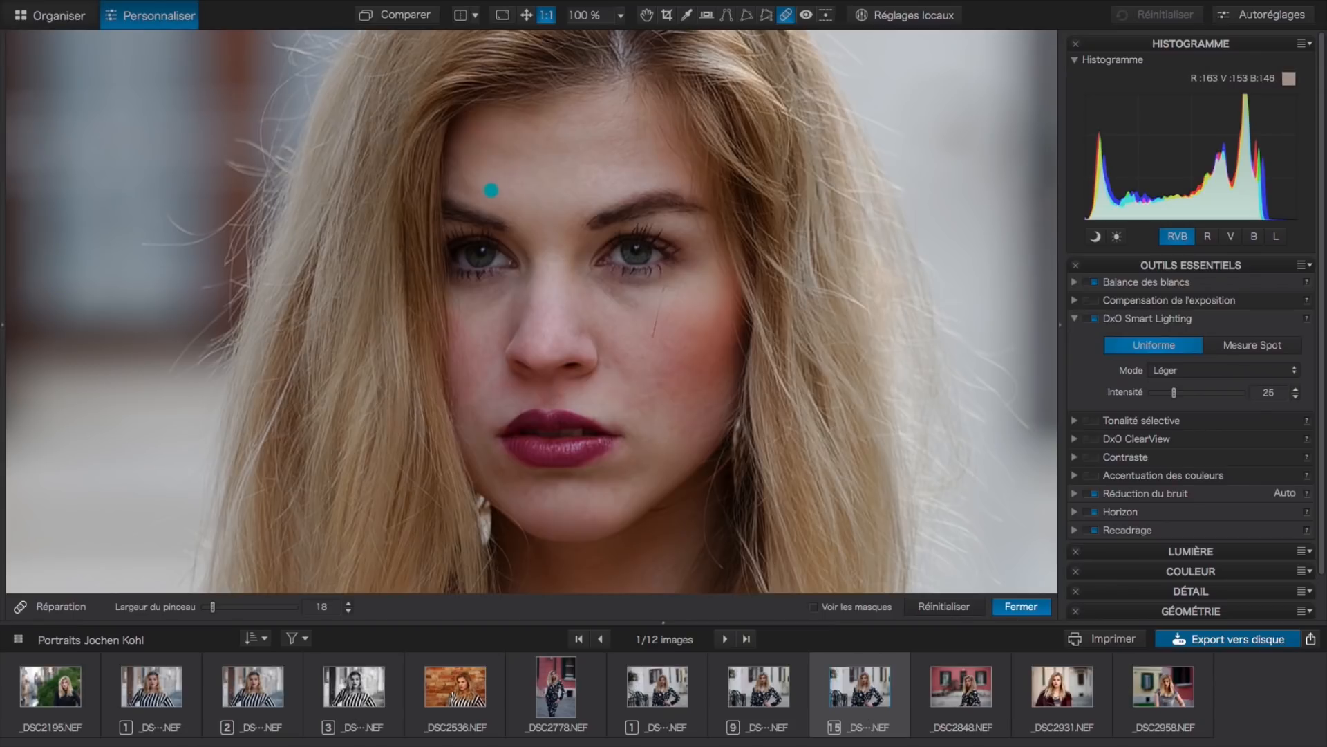
left_click(493, 189)
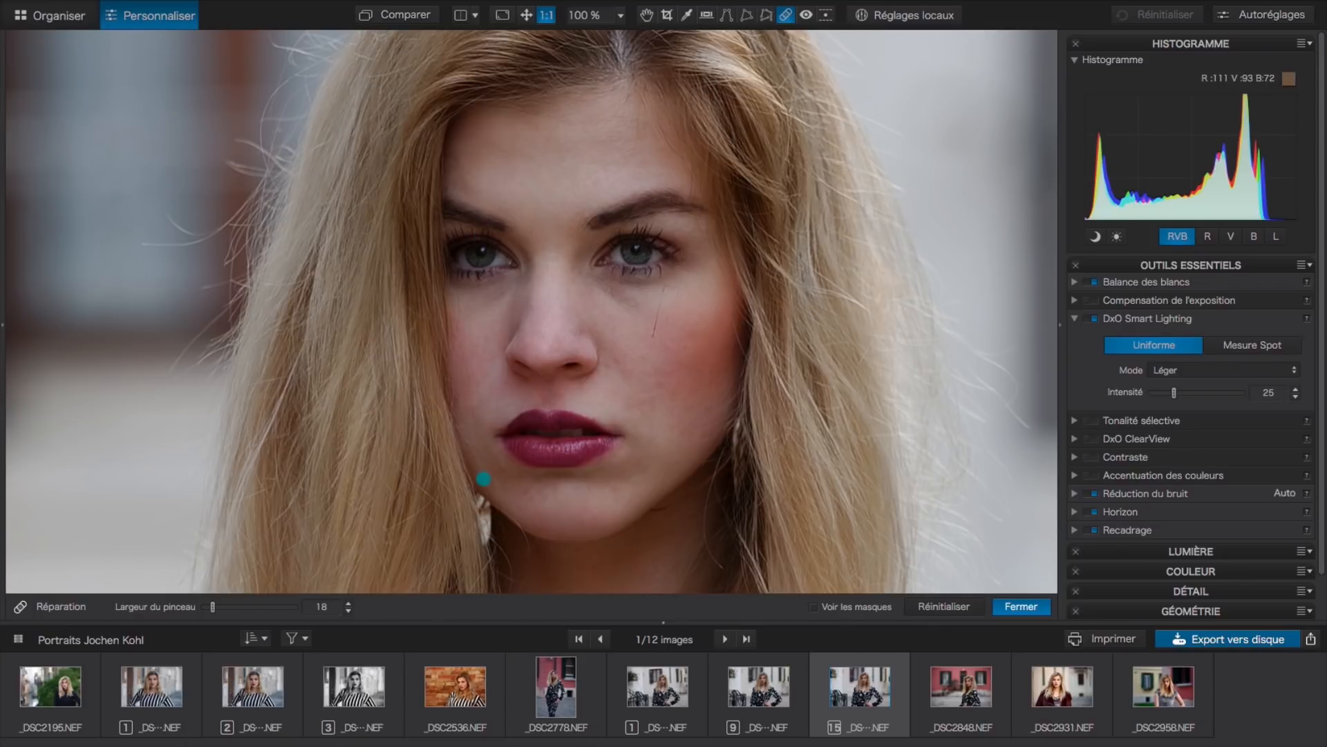
Repair the remaining blemishes below the corner of the mouth, beside the nose and on the chin
left_click(498, 465)
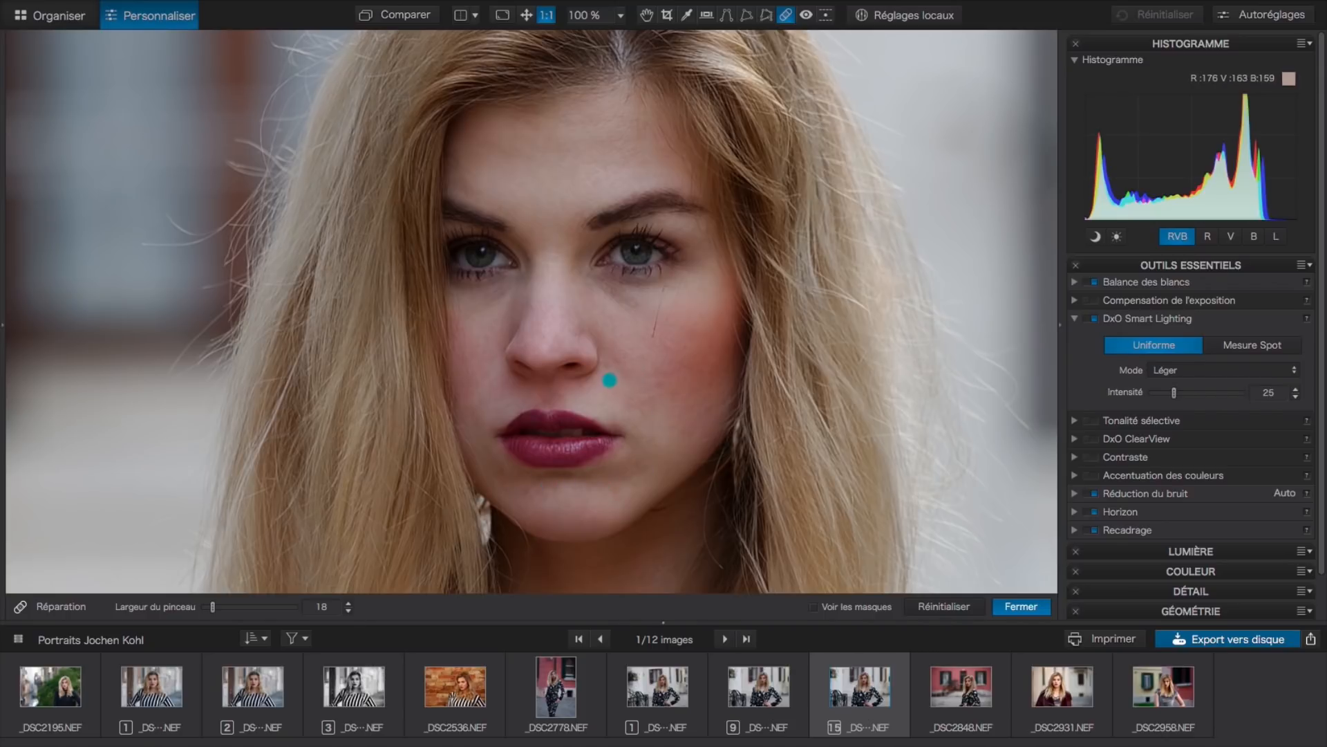
left_click(609, 368)
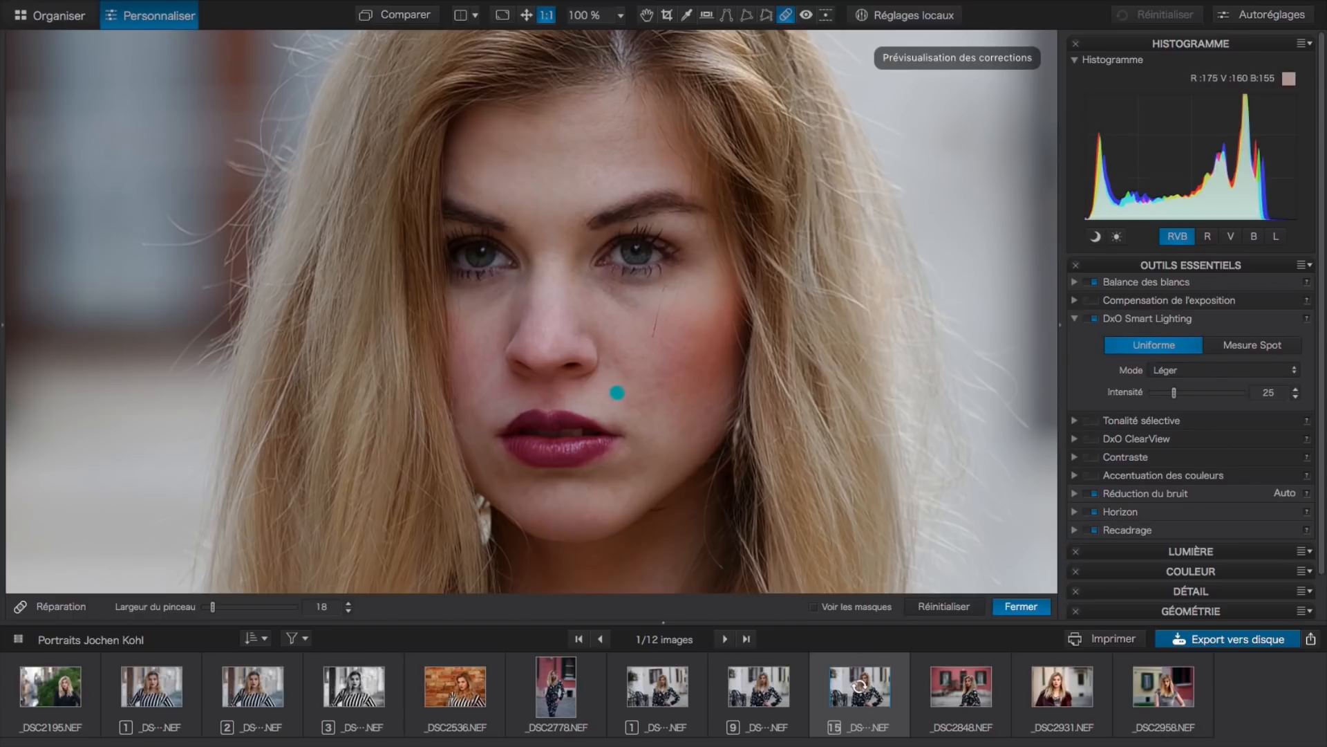
left_click(525, 493)
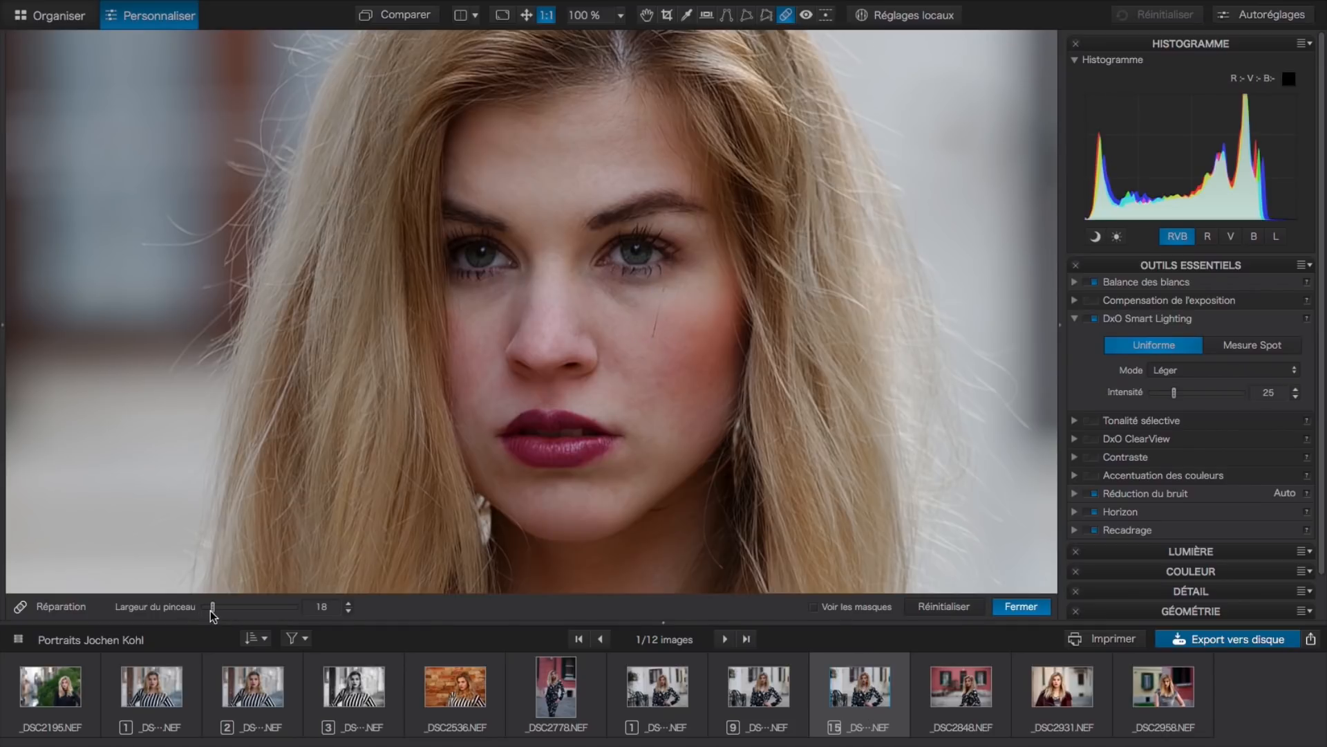
Set the repair brush width to 13 and paint out the fine stray hair on the cheek below the eye
left_click_drag(214, 612, 210, 611)
left_click_drag(653, 334, 654, 324)
left_click_drag(658, 317, 658, 313)
left_click(661, 307)
left_click(660, 311)
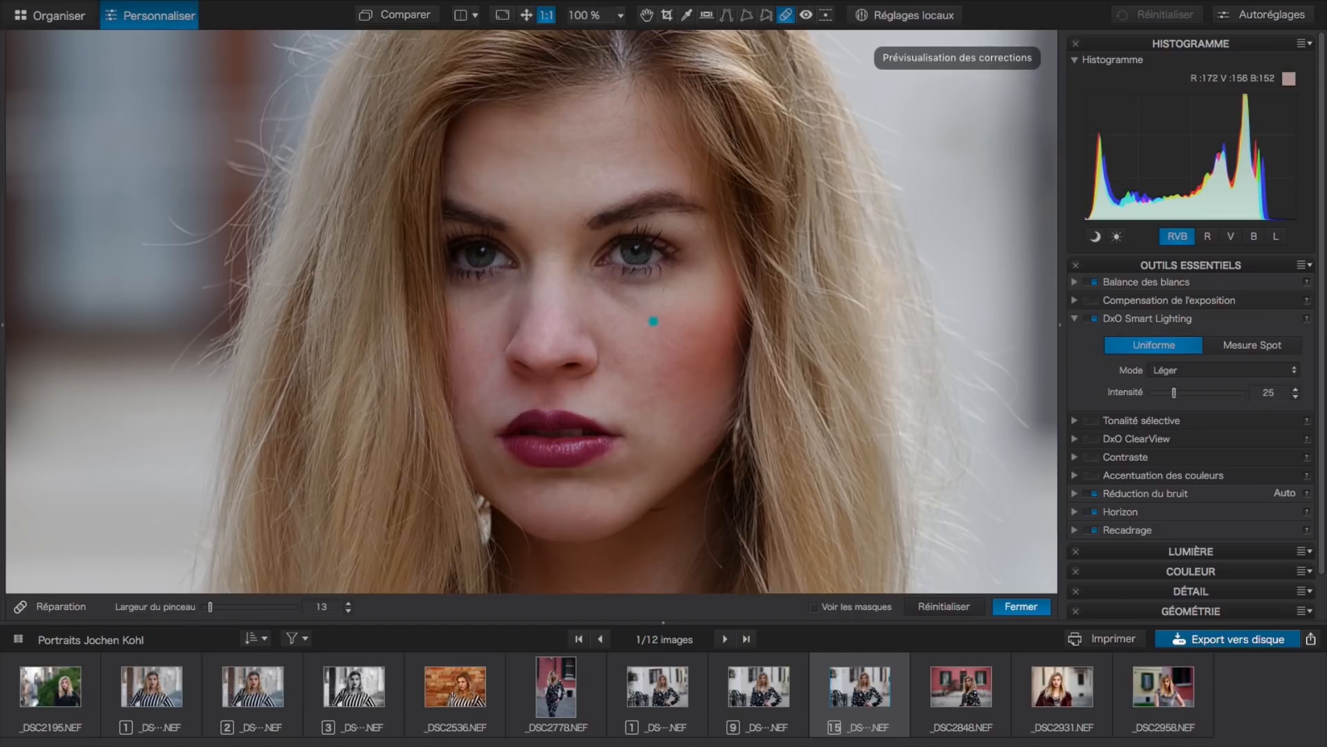
left_click(657, 317)
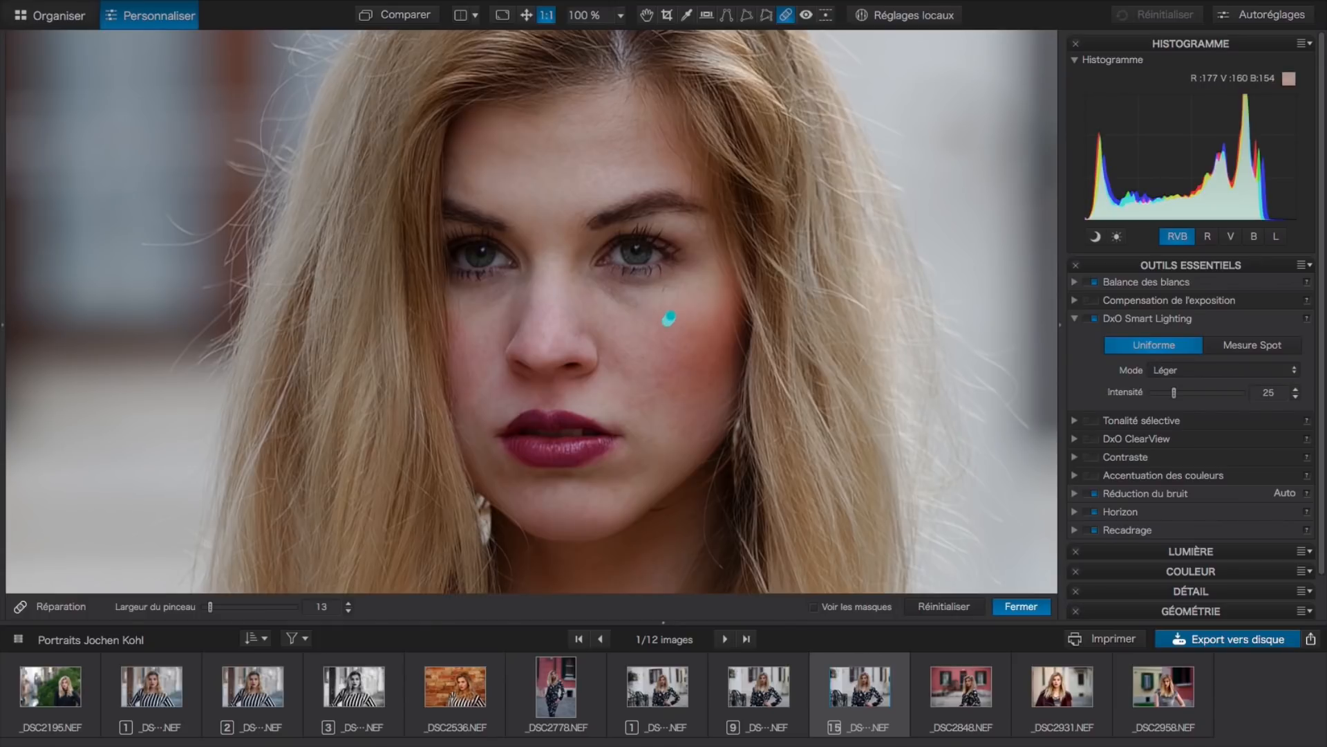
Repair the remaining marks on the upper cheek and beneath the outer corner of the eye with short dabs
left_click_drag(668, 321, 670, 315)
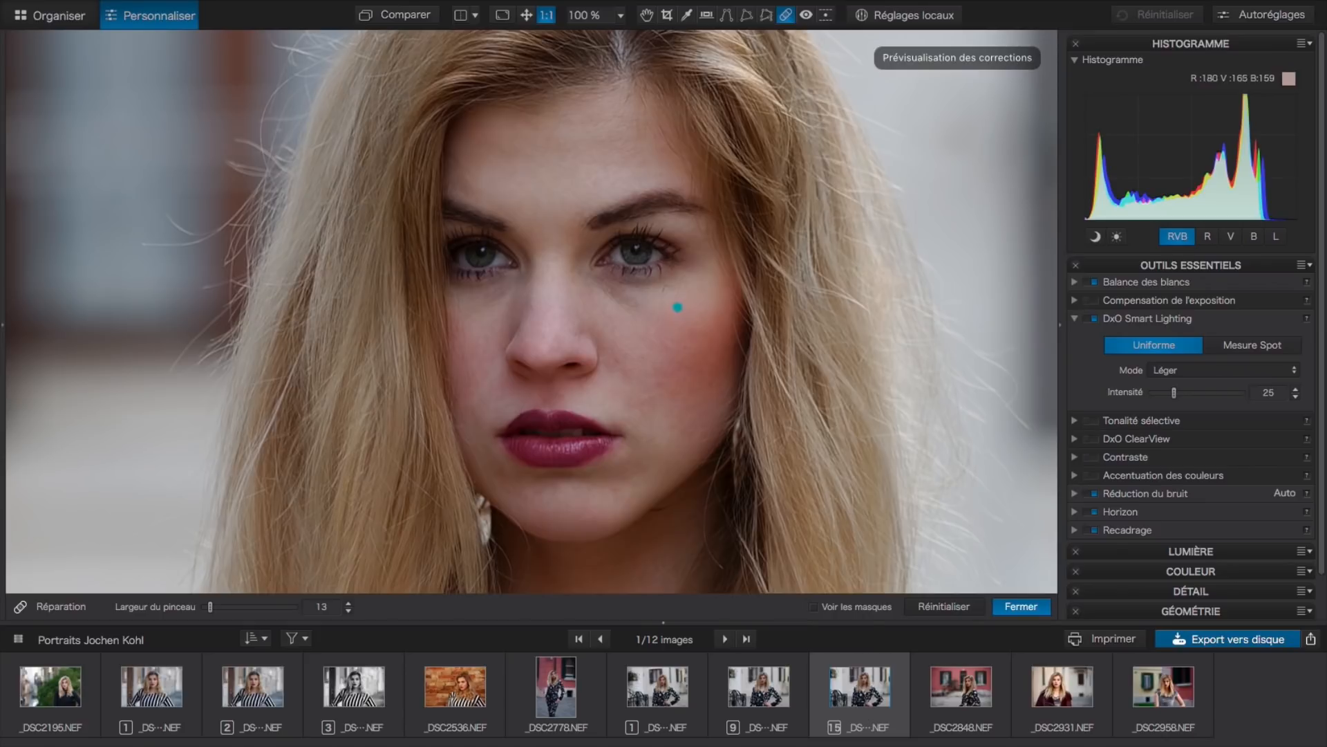
left_click(675, 304)
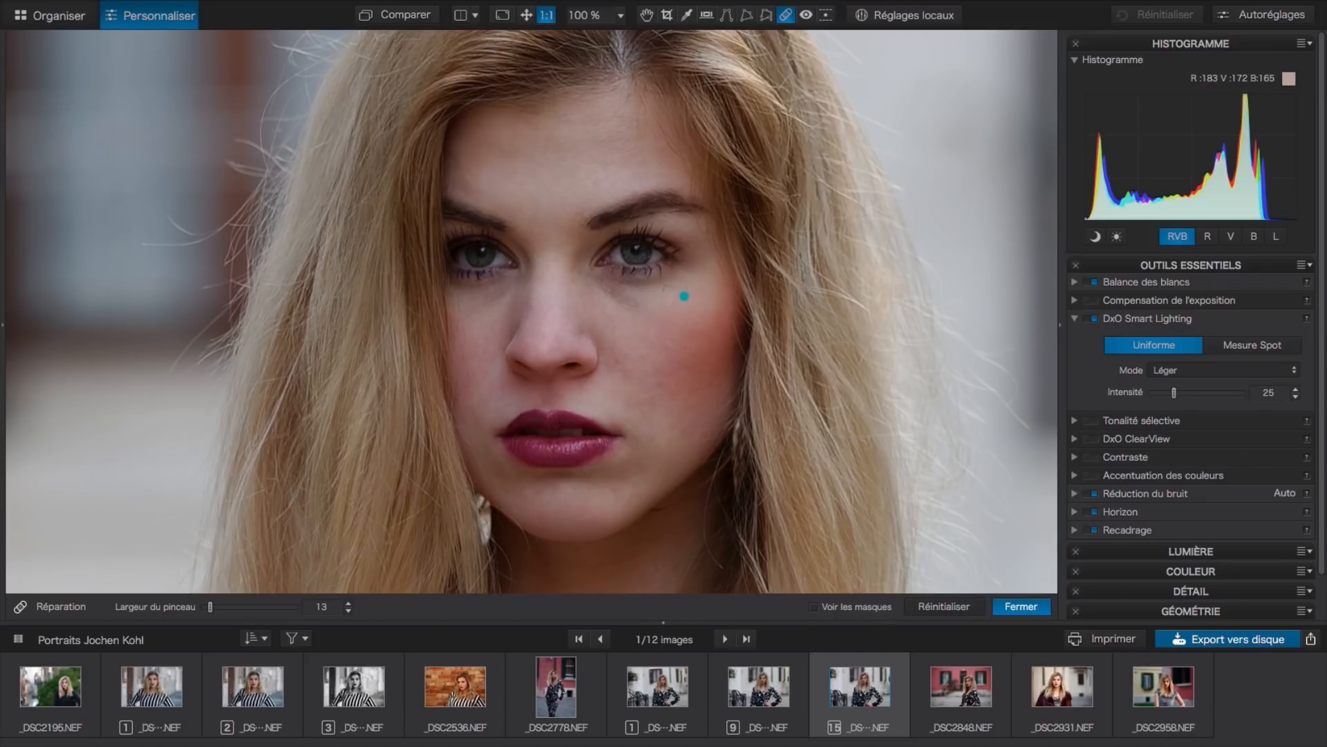
left_click(680, 294)
left_click(682, 285)
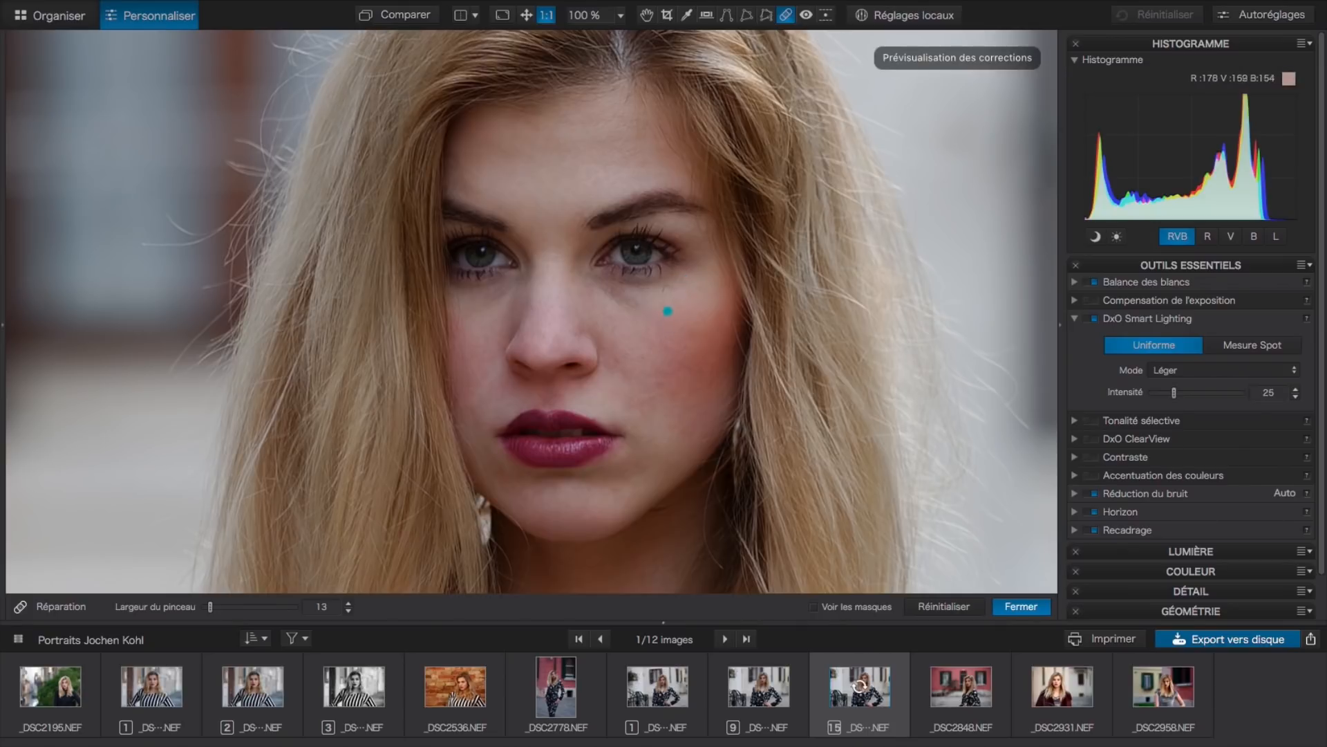
left_click_drag(662, 306, 662, 316)
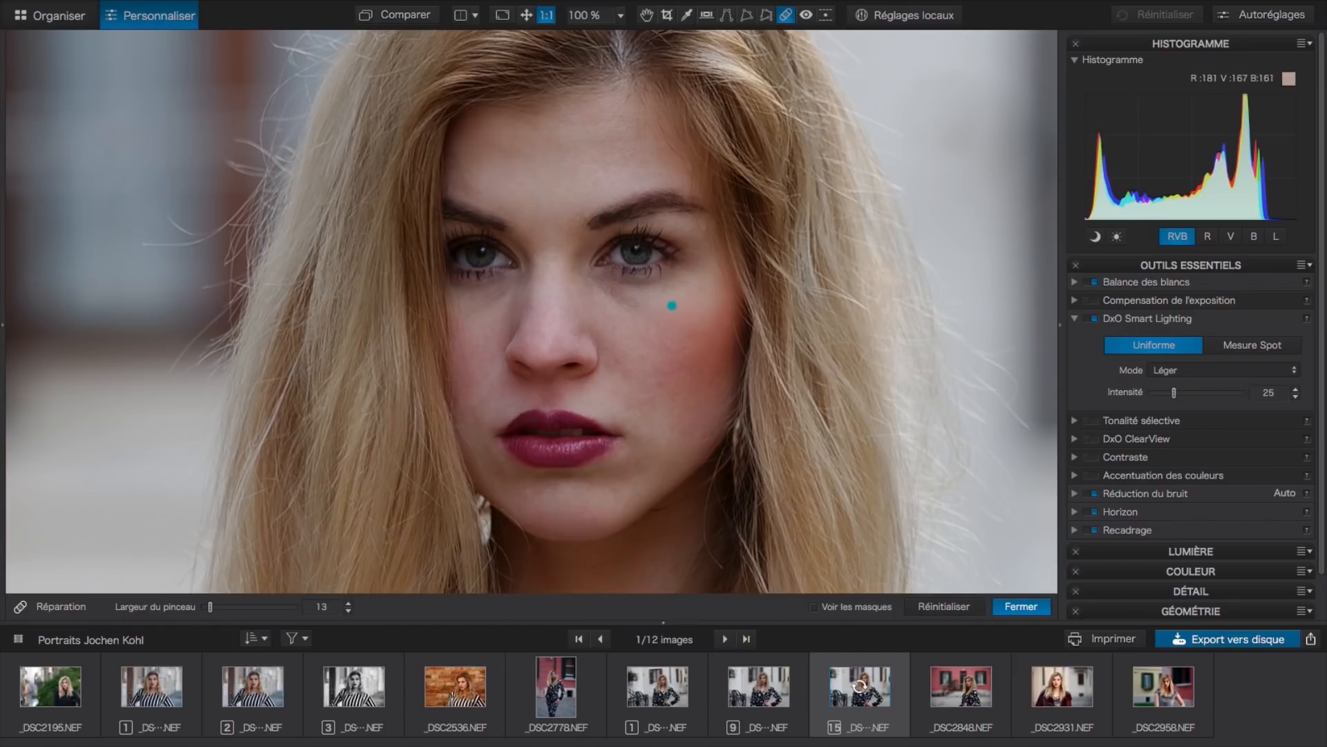
left_click(669, 287)
left_click(683, 284)
left_click_drag(674, 290, 677, 291)
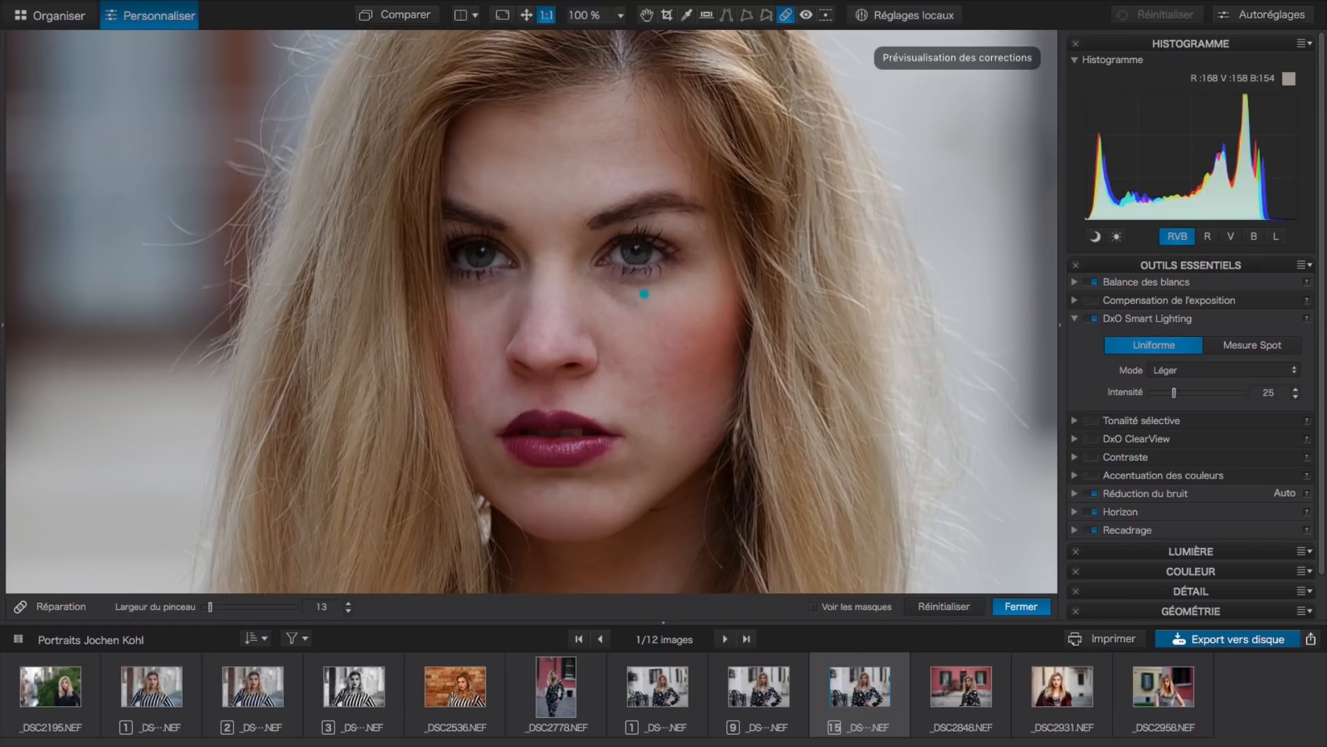
left_click_drag(681, 283, 682, 284)
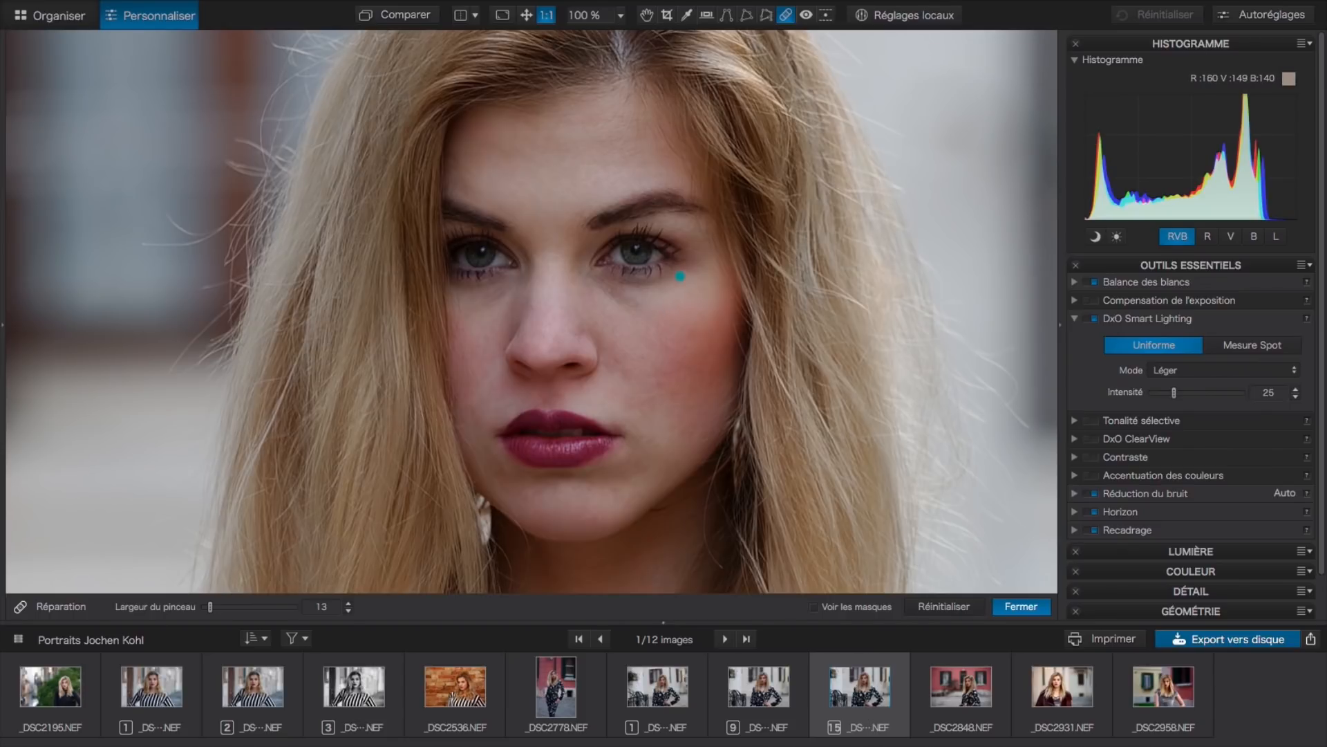
left_click(674, 304)
Display the repair masks for a check, hide them again and close the Repair tool
left_click(814, 609)
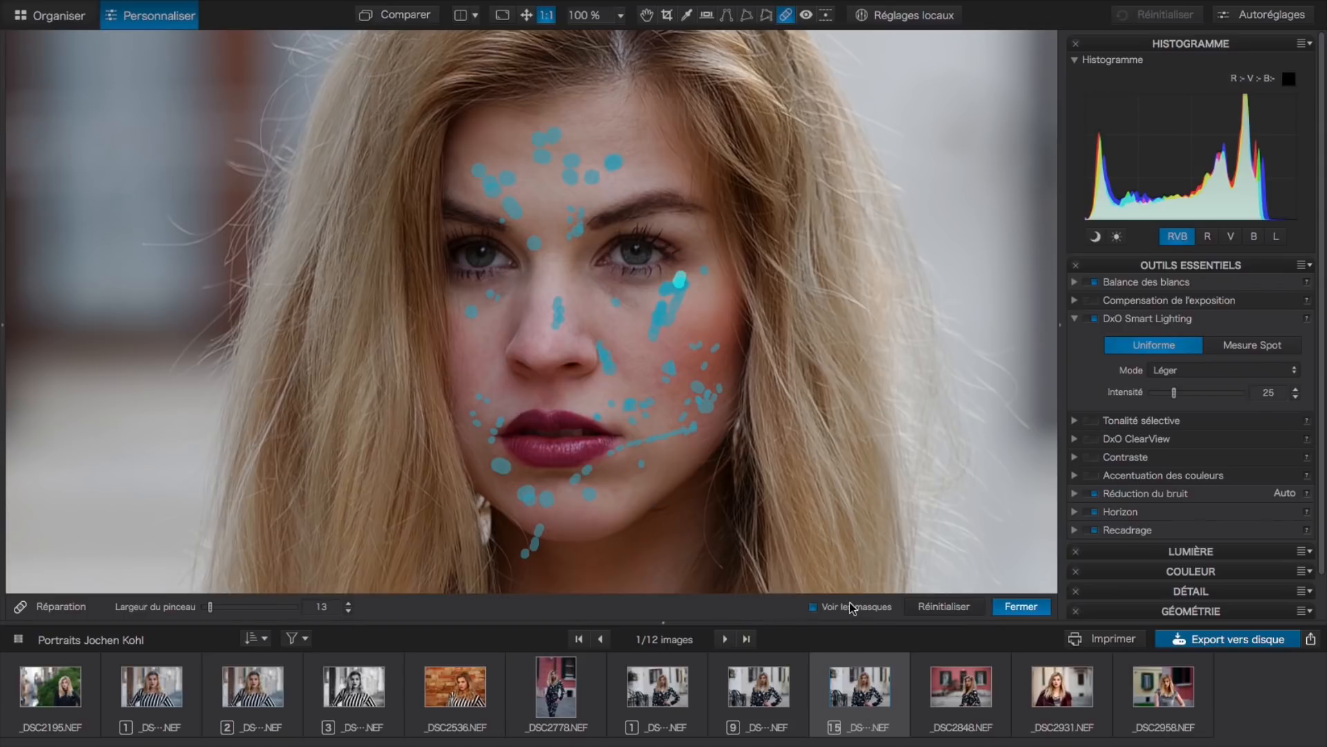
left_click(814, 609)
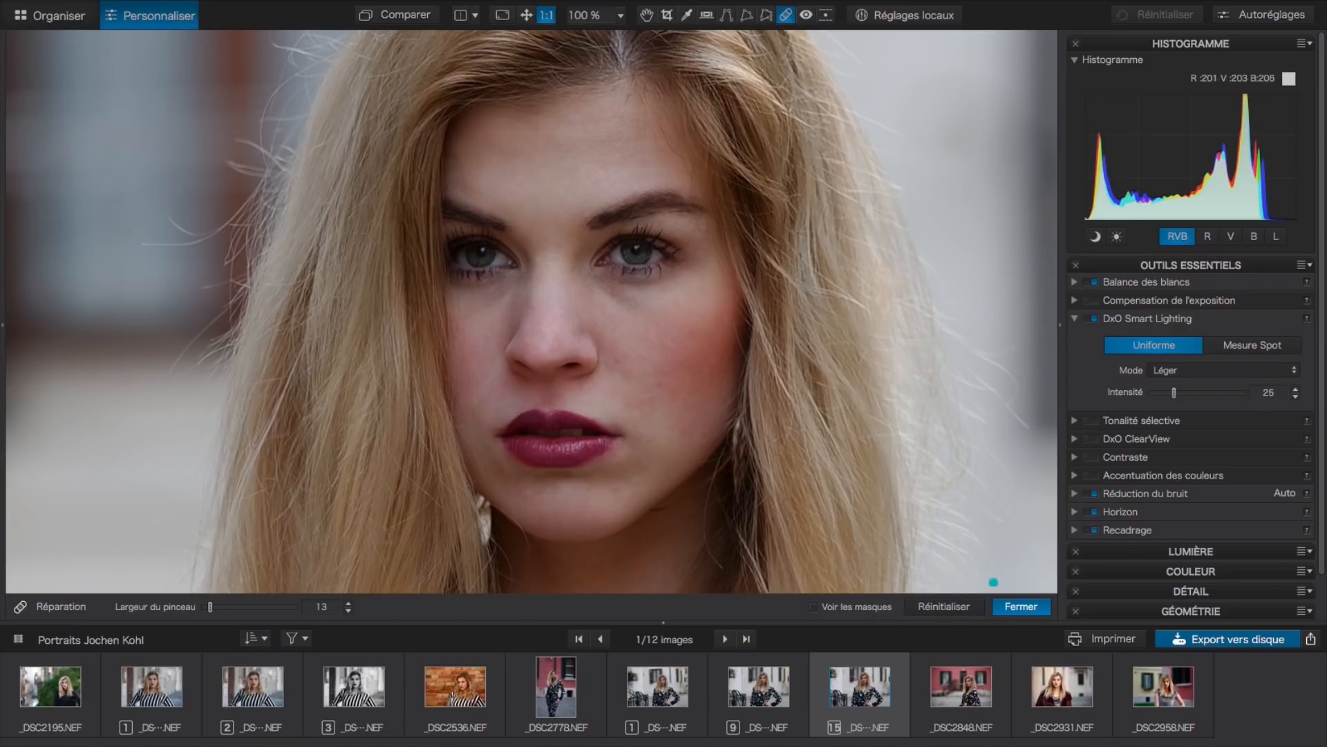
left_click(1019, 607)
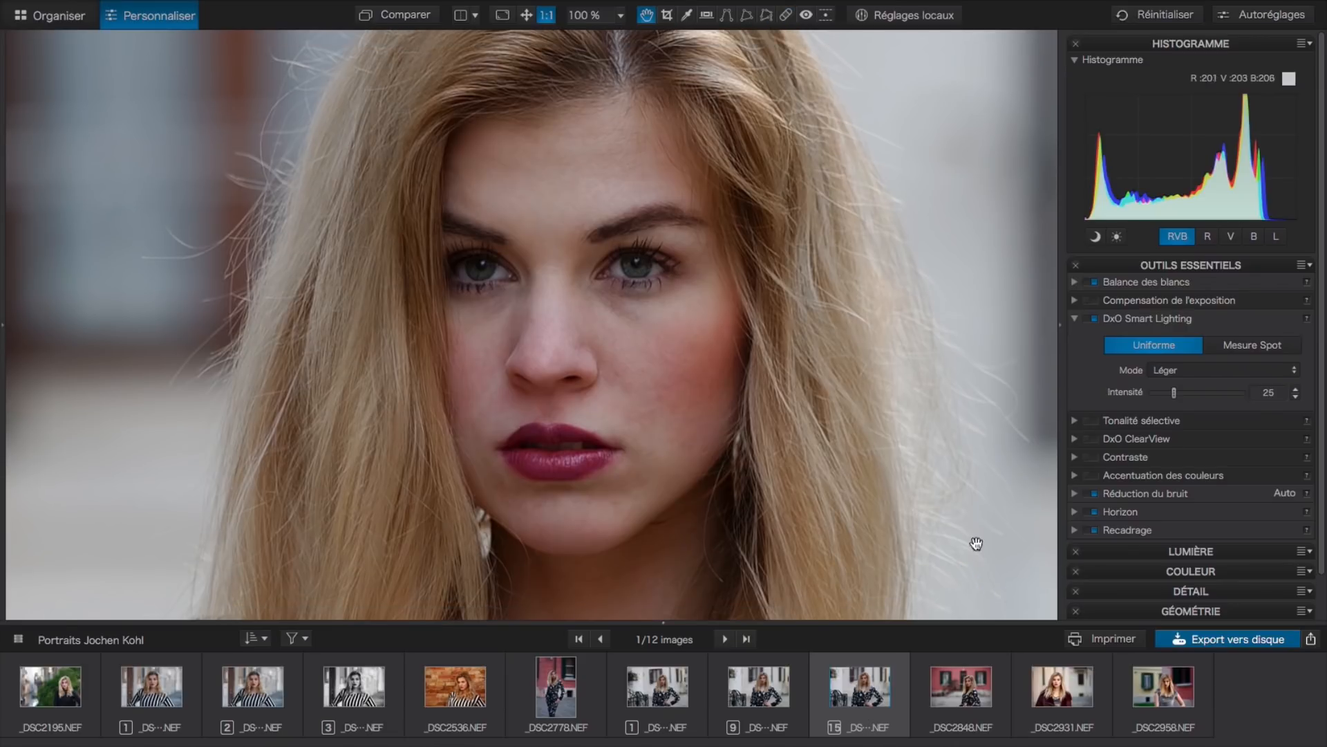
Activate the local adjustments and choose the Brush (Pinceau) as the masking tool
left_click(899, 17)
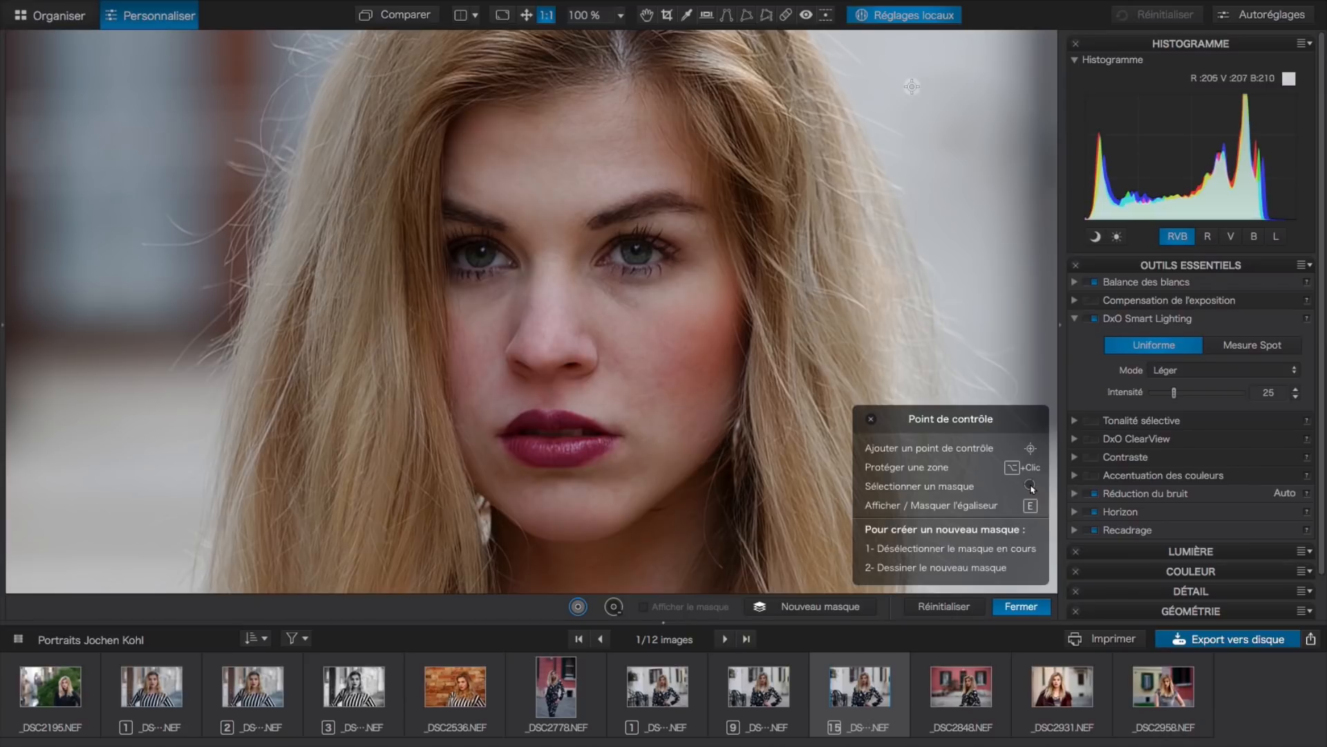
left_click(896, 18)
right_click(907, 80)
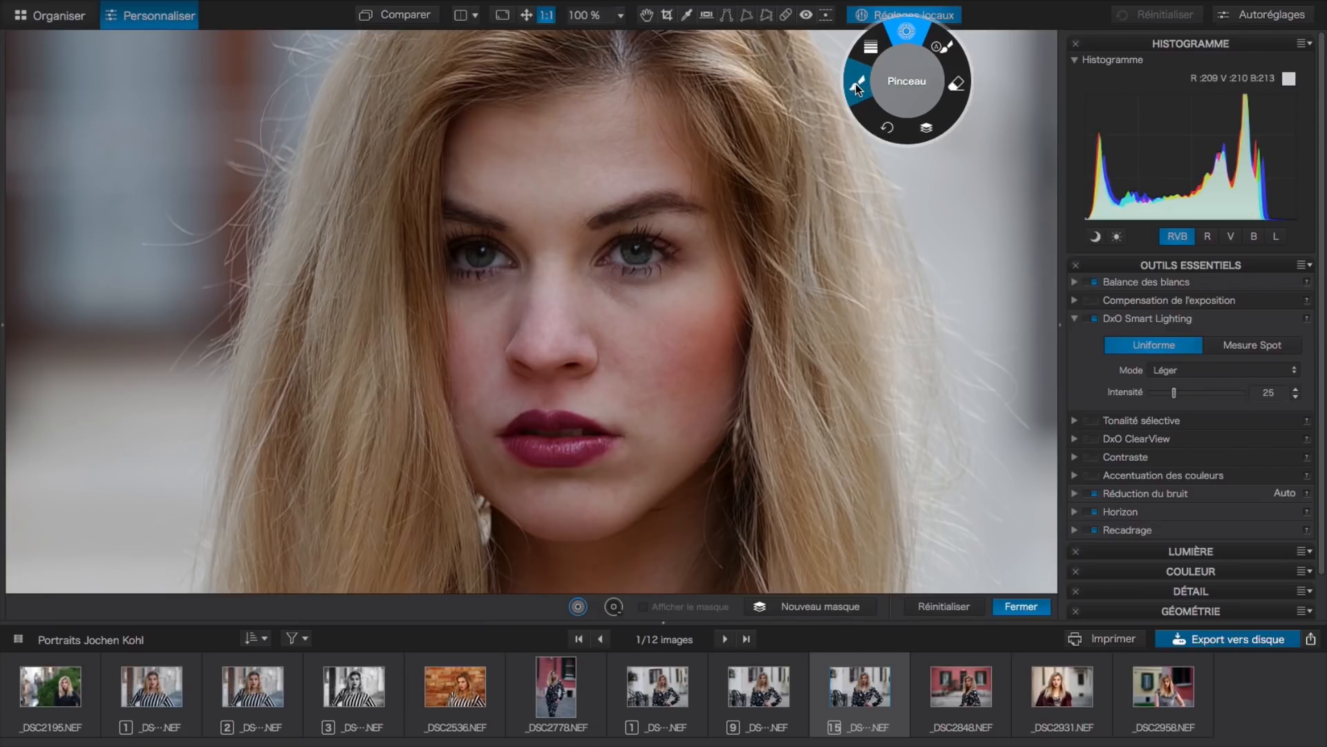
left_click(857, 88)
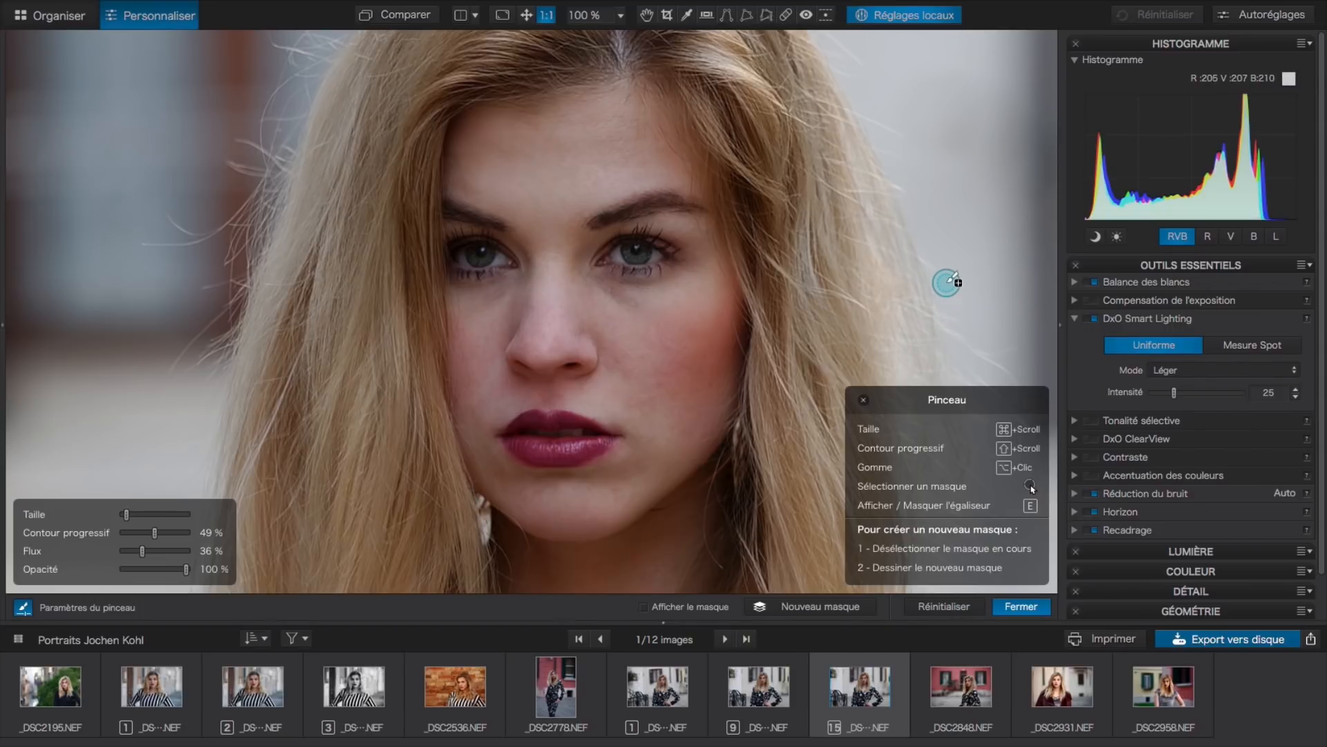
Adjust the local adjustment brush's size for the under-eye area and set its Contour progressif to 70 %
scroll(945, 282, "up", 8, "super")
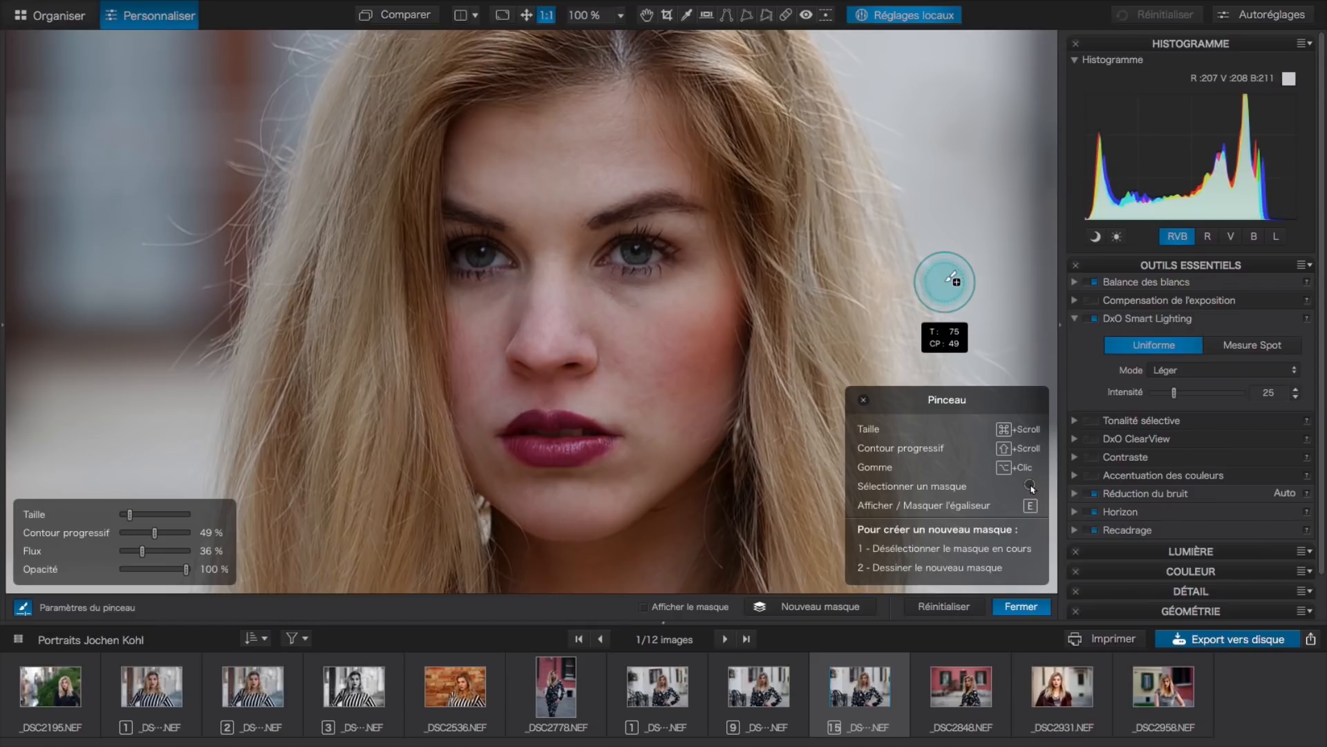
scroll(945, 282, "down", 3, "super")
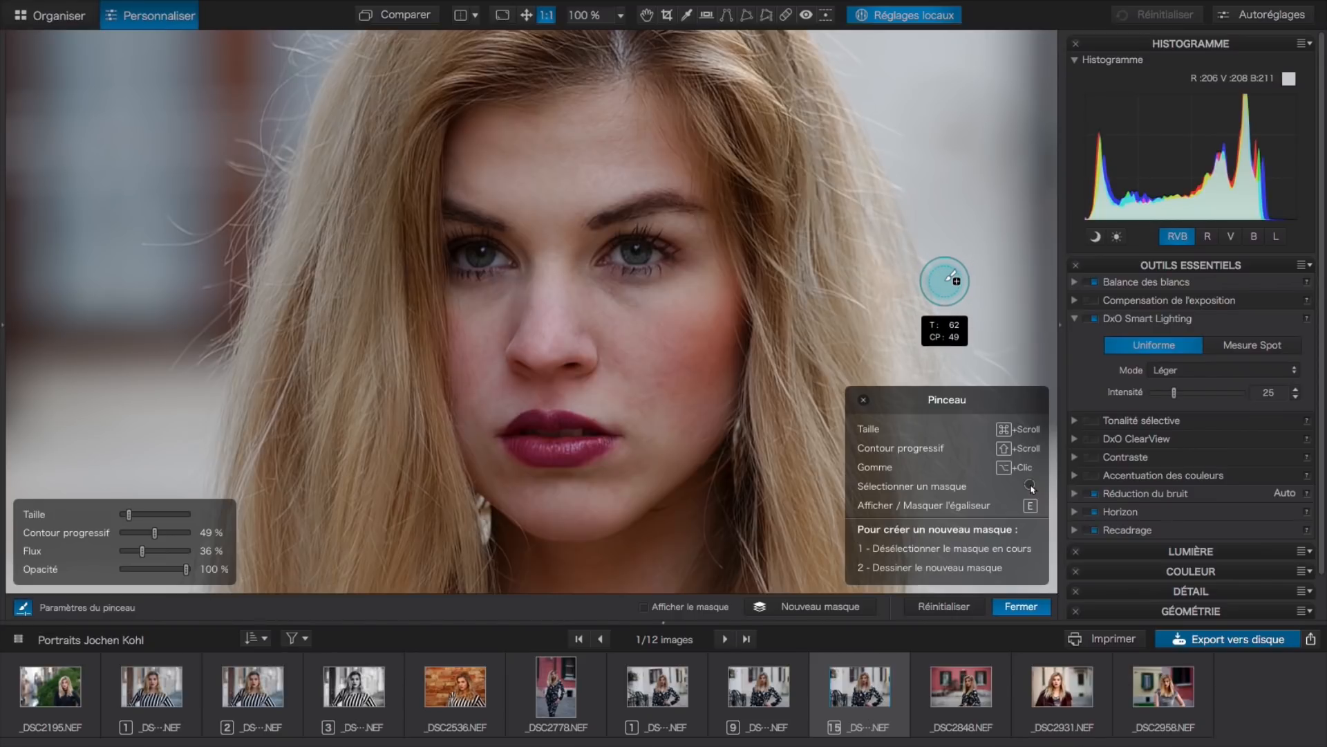
scroll(944, 280, "down", 3, "super")
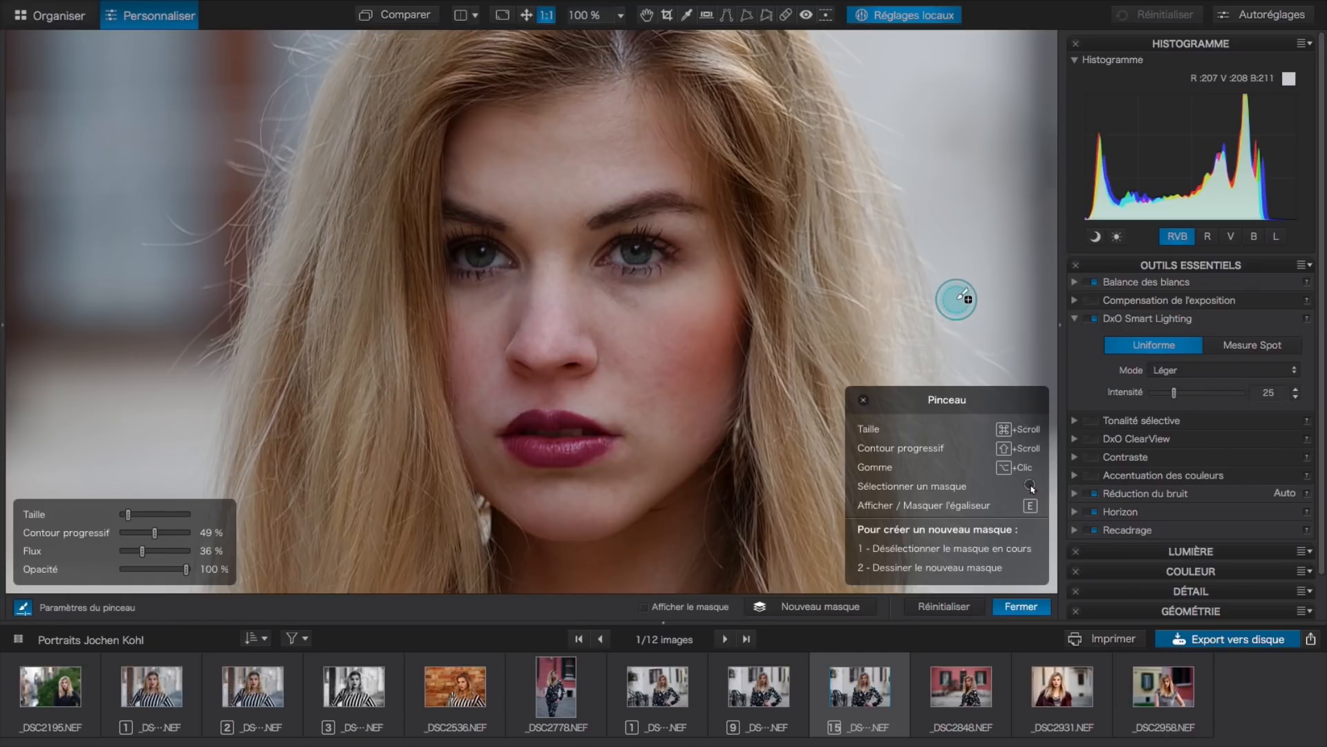
scroll(956, 300, "up", 4, "shift")
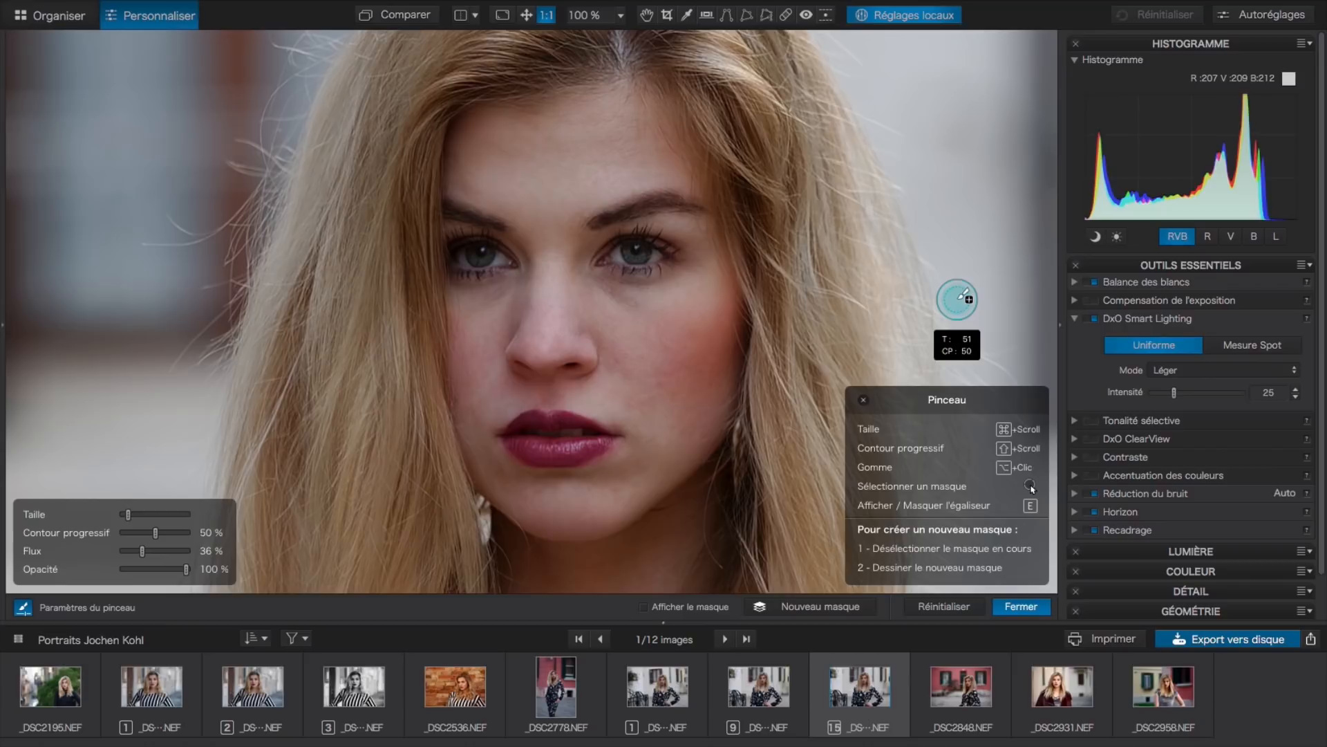
scroll(958, 298, "up", 15, "shift")
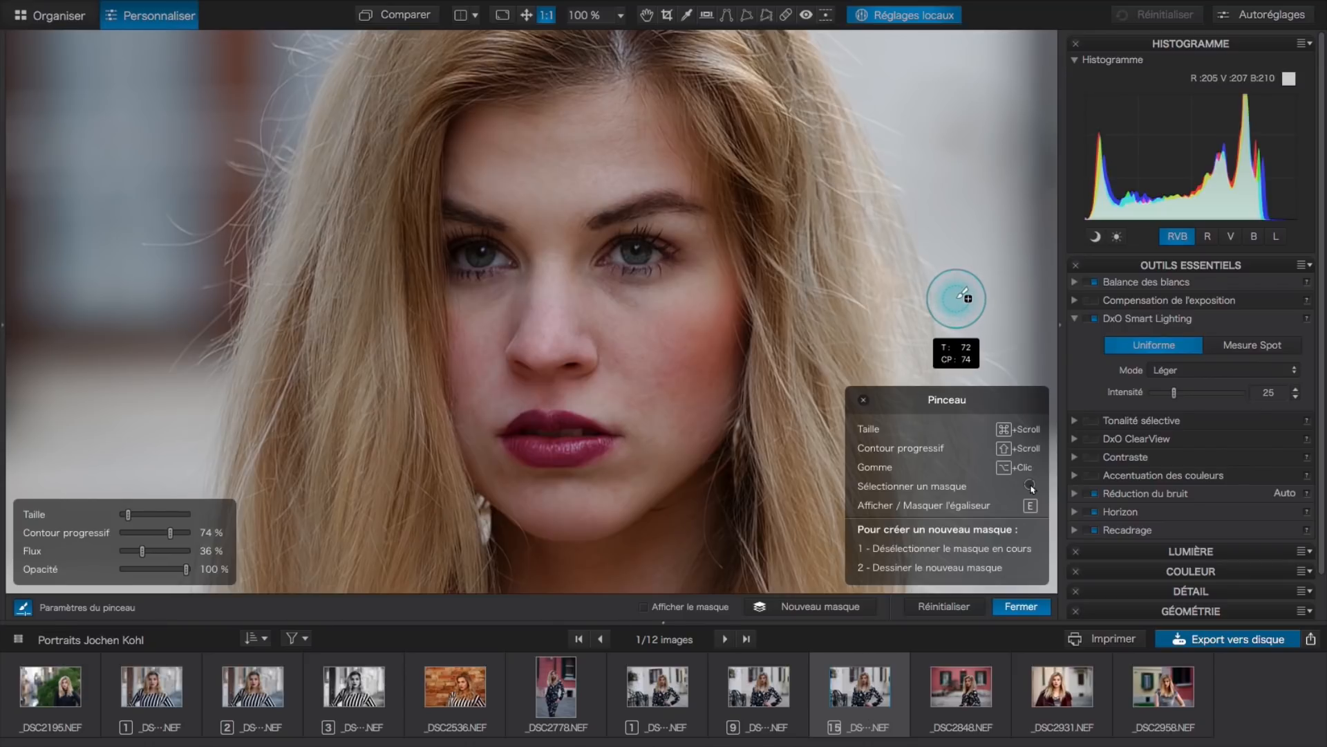
scroll(961, 295, "up", 3, "shift")
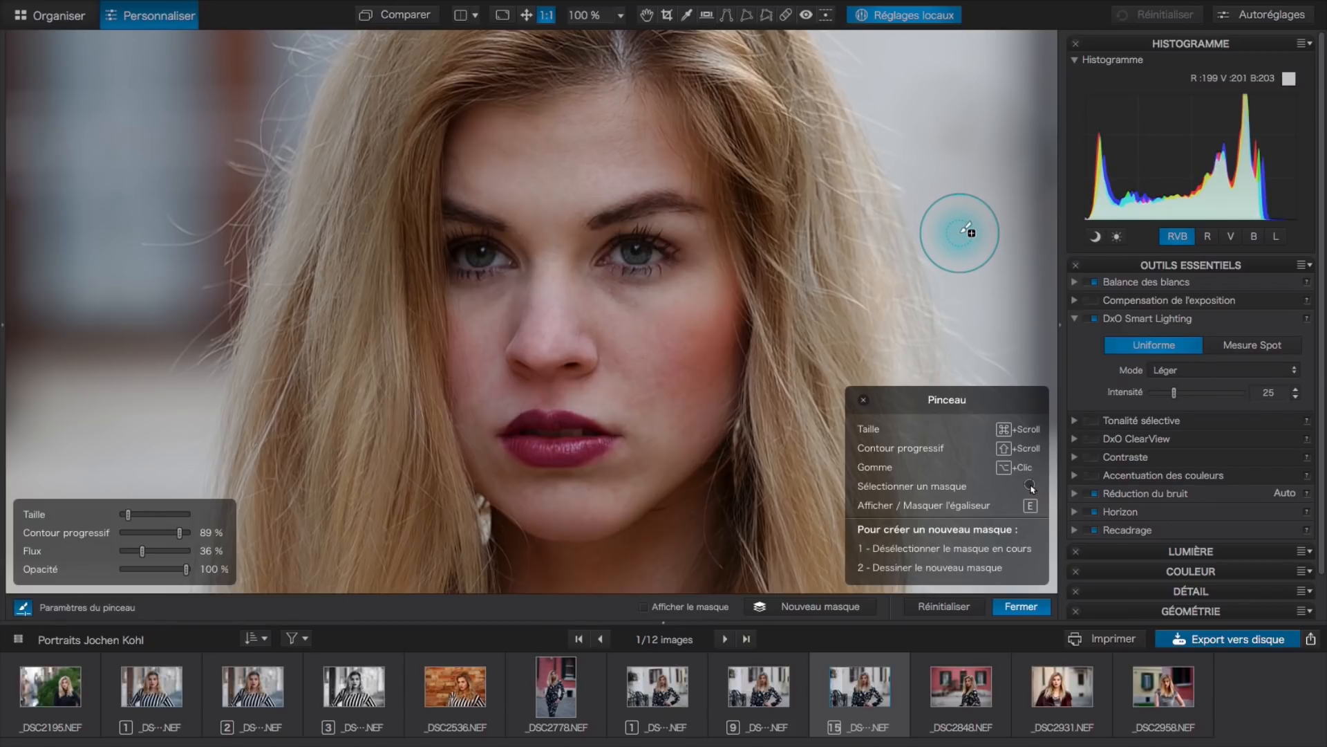
scroll(980, 237, "up", 1, "shift")
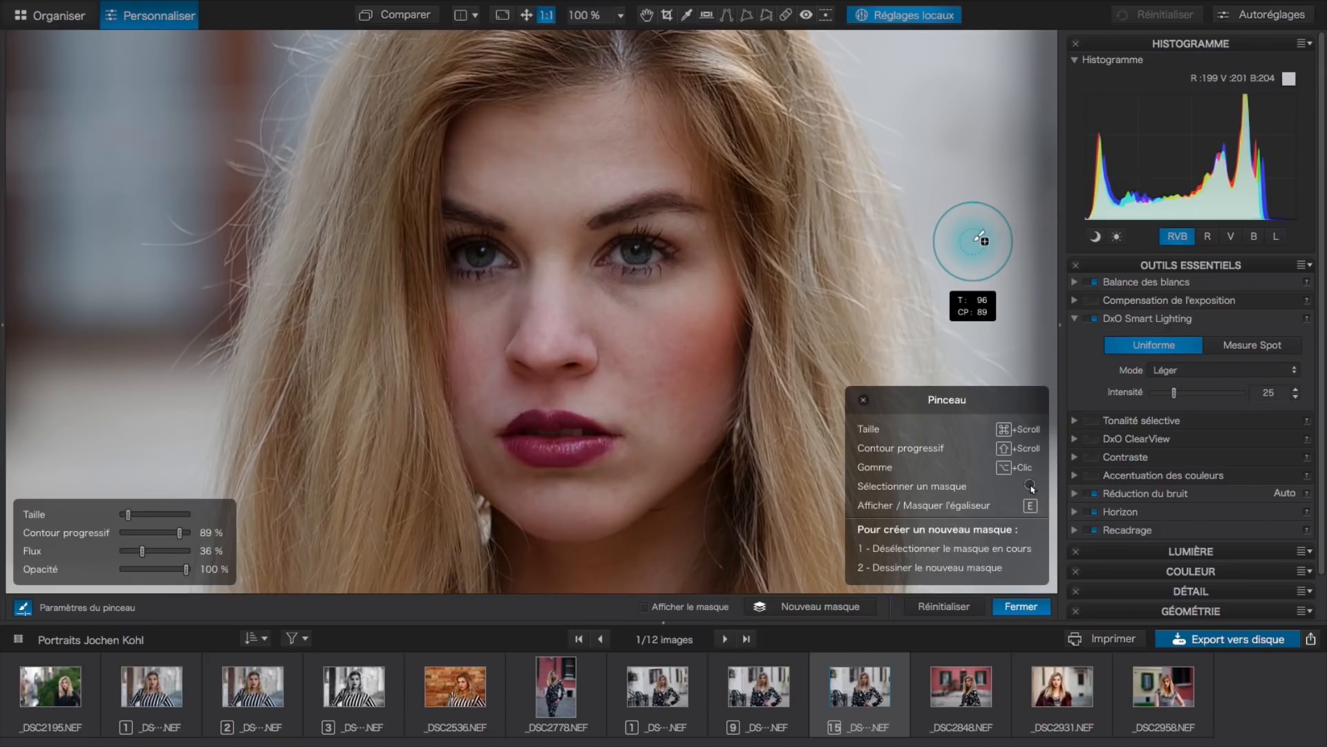
scroll(980, 237, "up", 6, "shift")
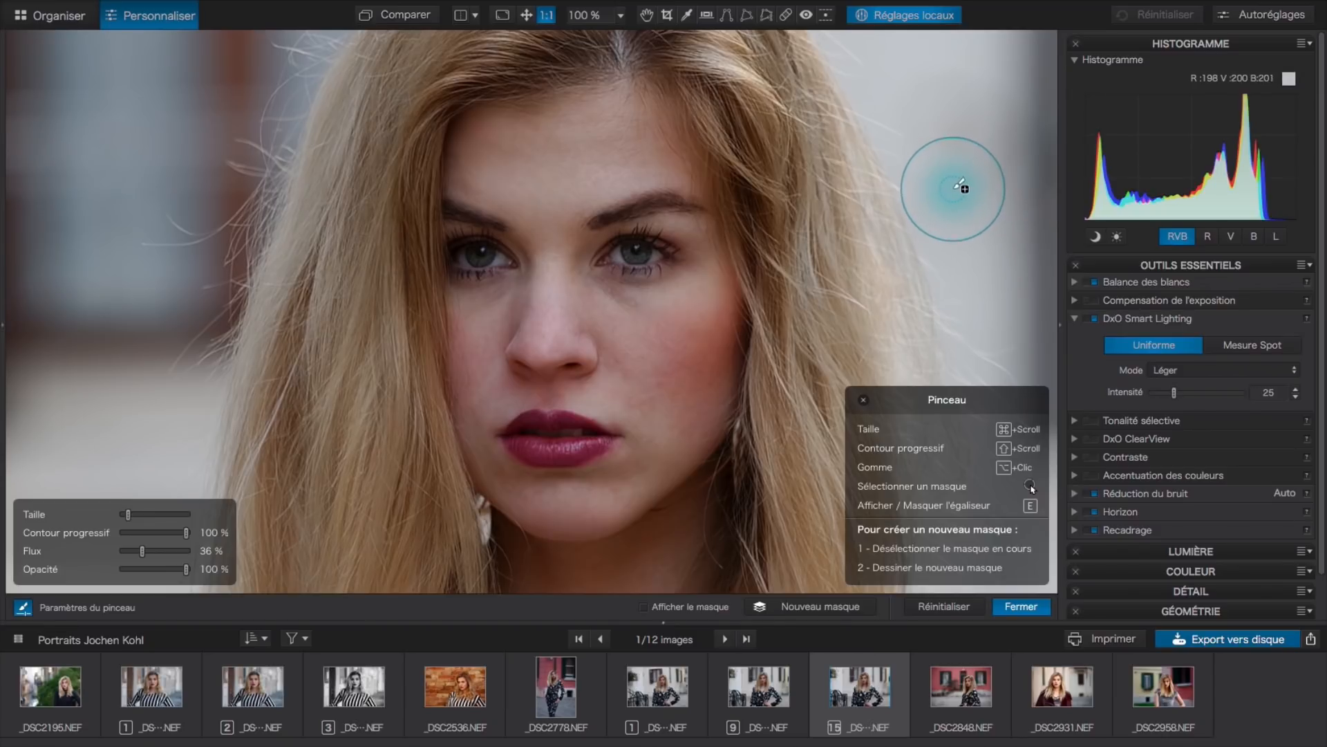
scroll(963, 191, "up", 1, "shift")
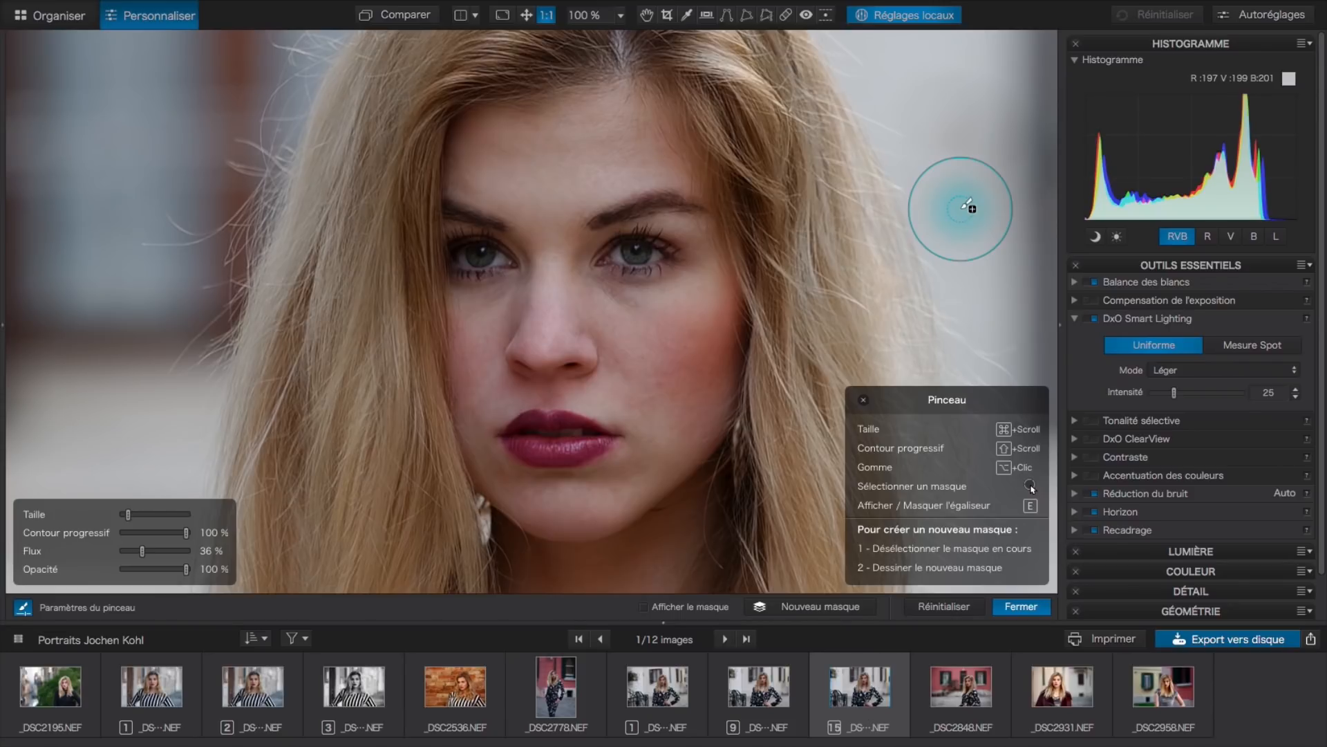
scroll(964, 216, "up", 1)
scroll(971, 213, "down", 3, "shift")
scroll(971, 212, "down", 5, "super")
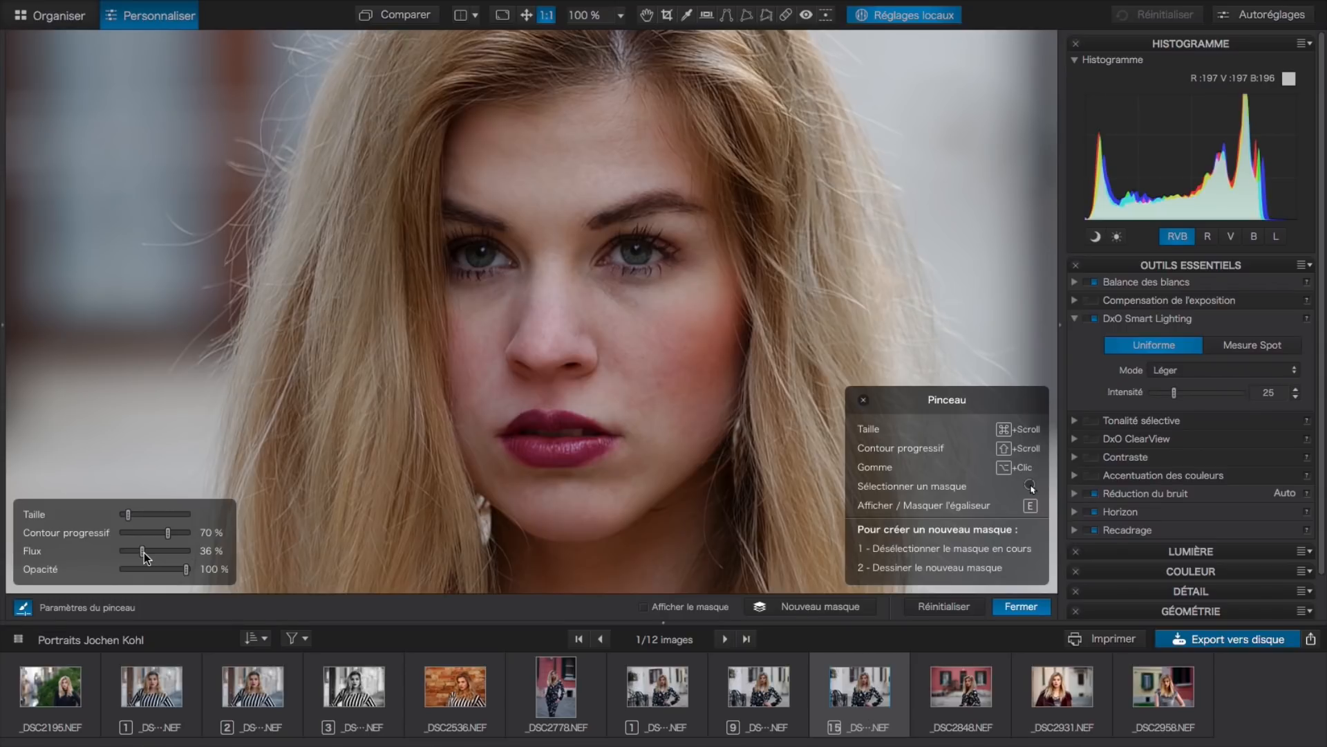
Set the brush's Flux to 60 % and Opacité to 55 %, and paint a mask over the dark area beneath the eye beside the cheek
left_click_drag(146, 549, 195, 545)
left_click_drag(189, 553, 129, 551)
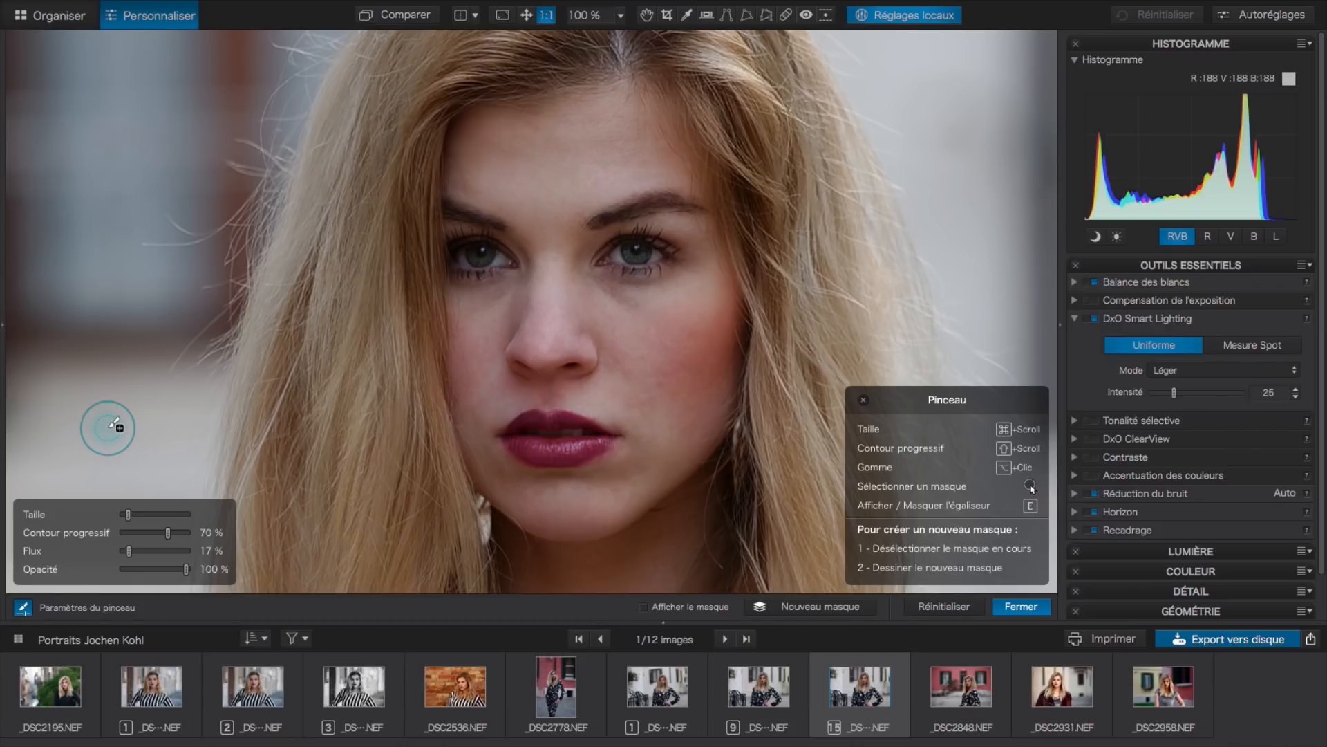
mouse_move(130, 550)
left_mouse_down()
mouse_move(182, 550)
mouse_move(174, 567)
mouse_move(140, 567)
mouse_move(178, 565)
mouse_move(158, 551)
left_mouse_up()
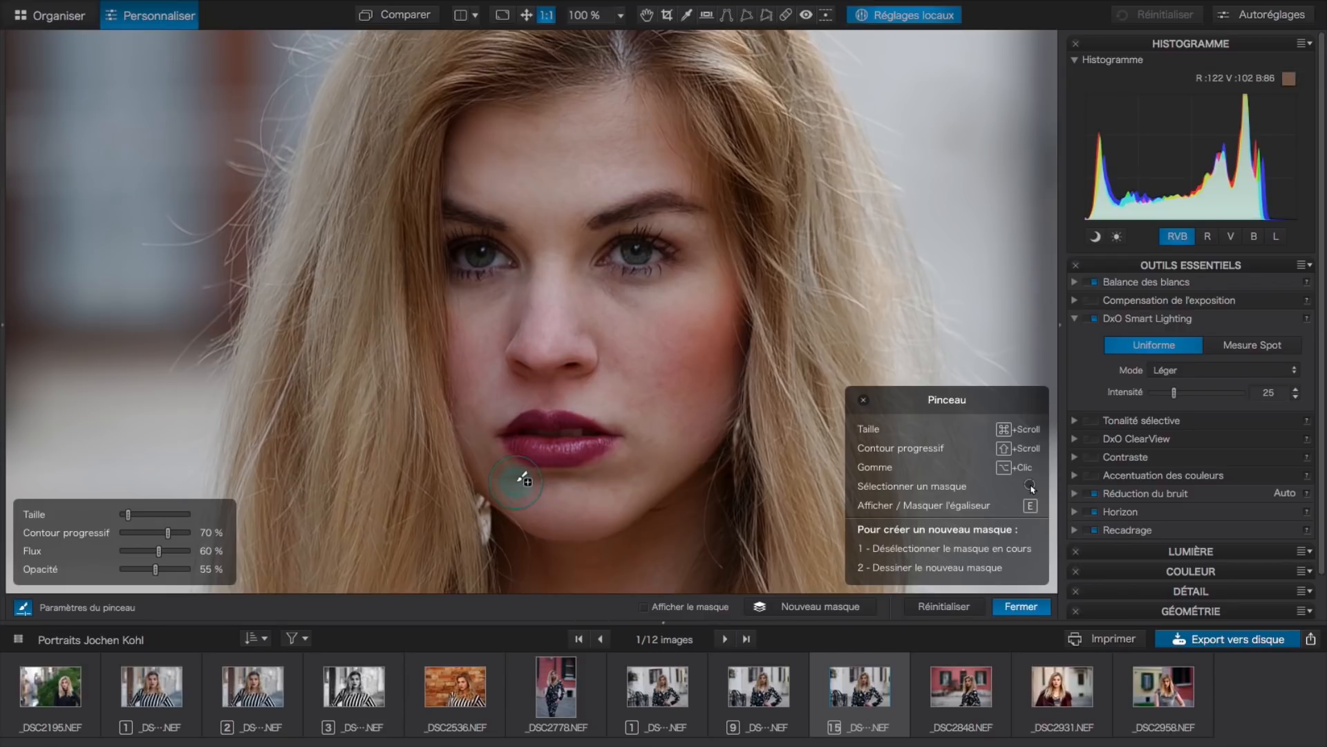
mouse_move(606, 287)
left_mouse_down()
mouse_move(592, 283)
mouse_move(679, 283)
mouse_move(594, 286)
mouse_move(639, 288)
mouse_move(626, 291)
left_mouse_up()
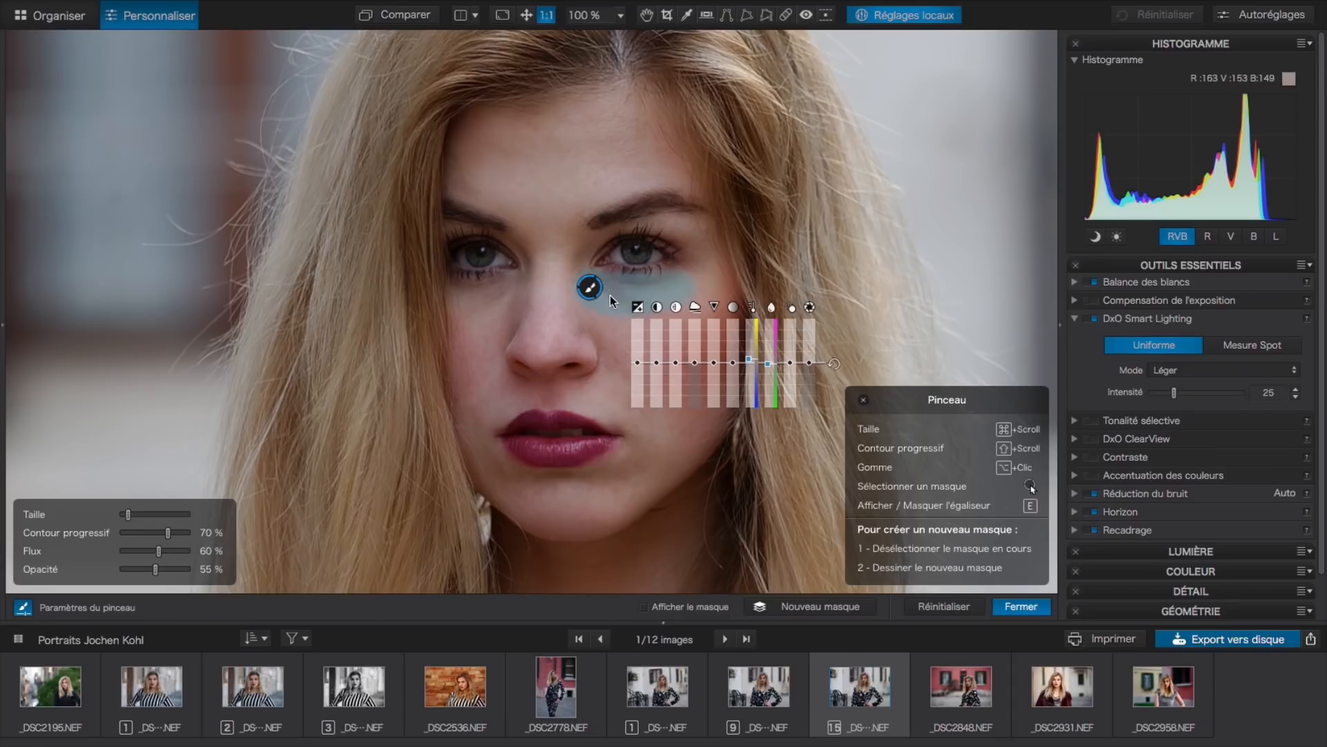
Brighten the under-eye mask by setting its Exposition to 0.30
left_click(638, 363)
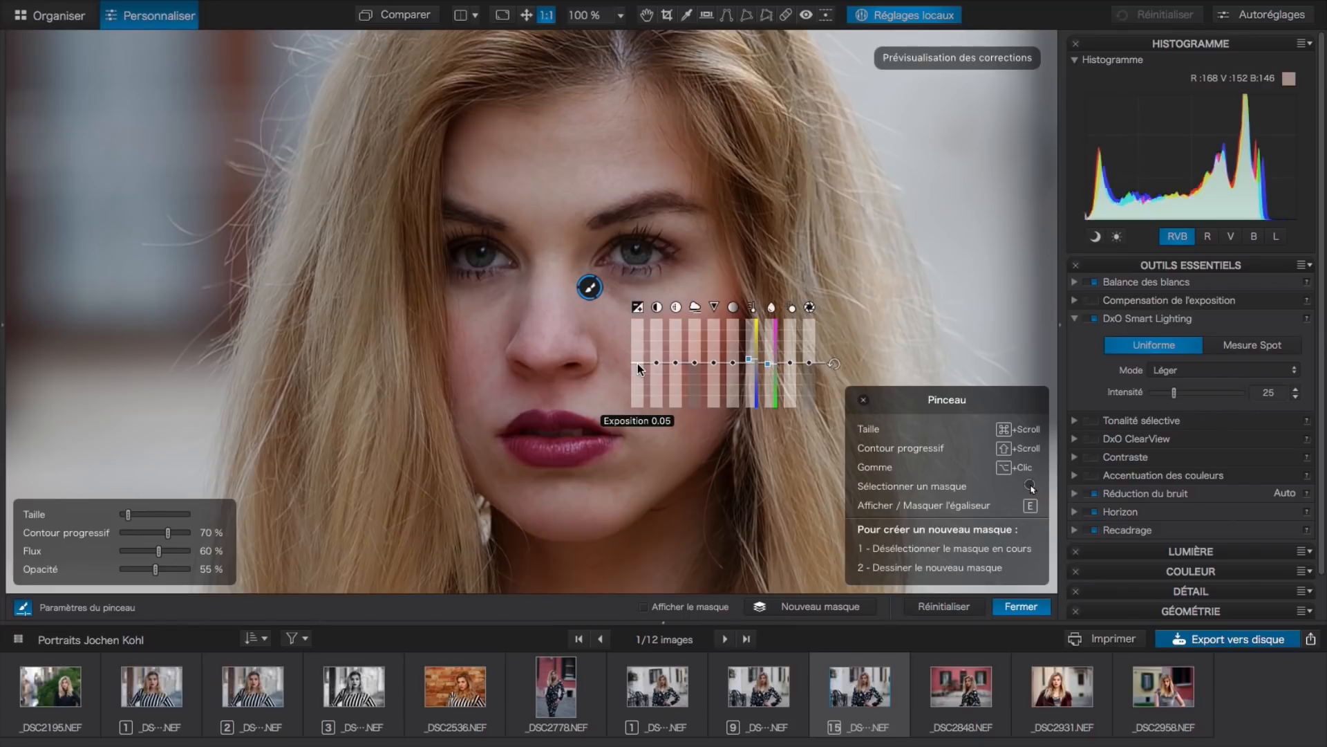
scroll(638, 363, "up", 3)
scroll(638, 363, "up", 9)
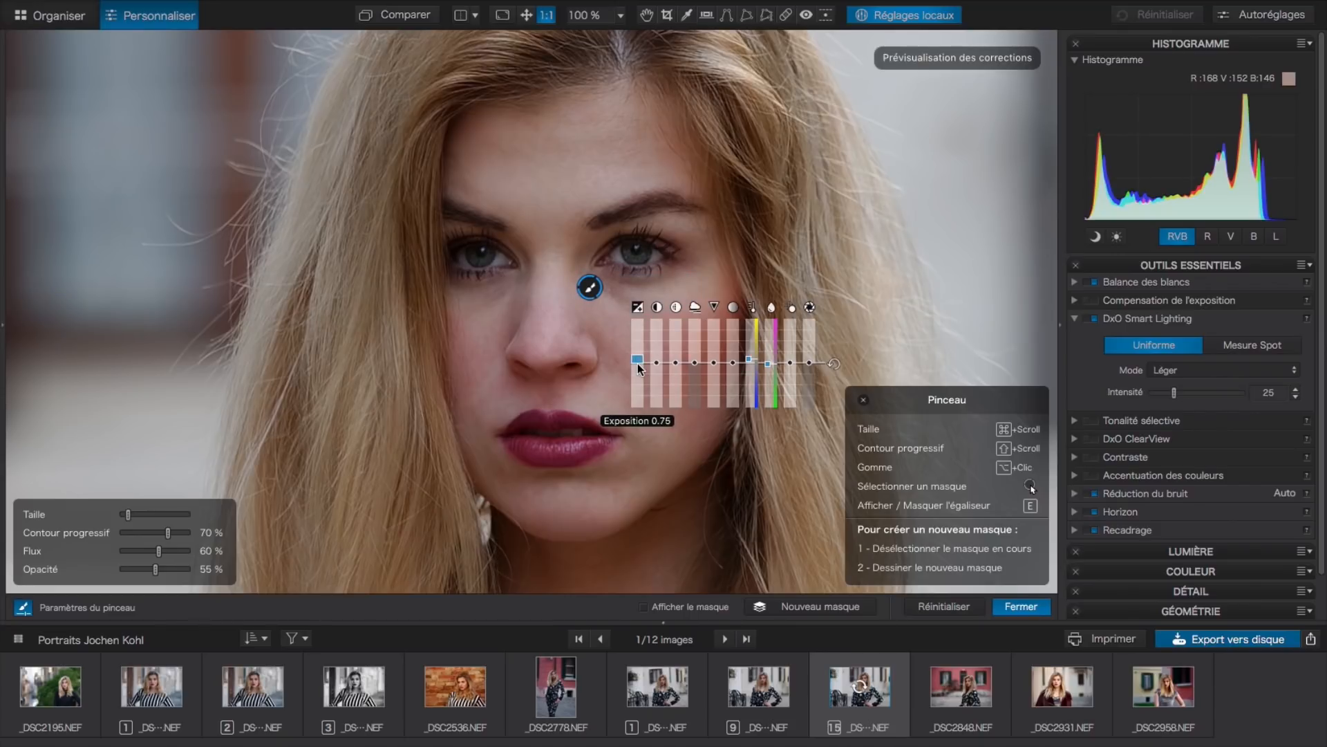
scroll(638, 363, "up", 9)
scroll(637, 363, "up", 2)
scroll(637, 363, "up", 10)
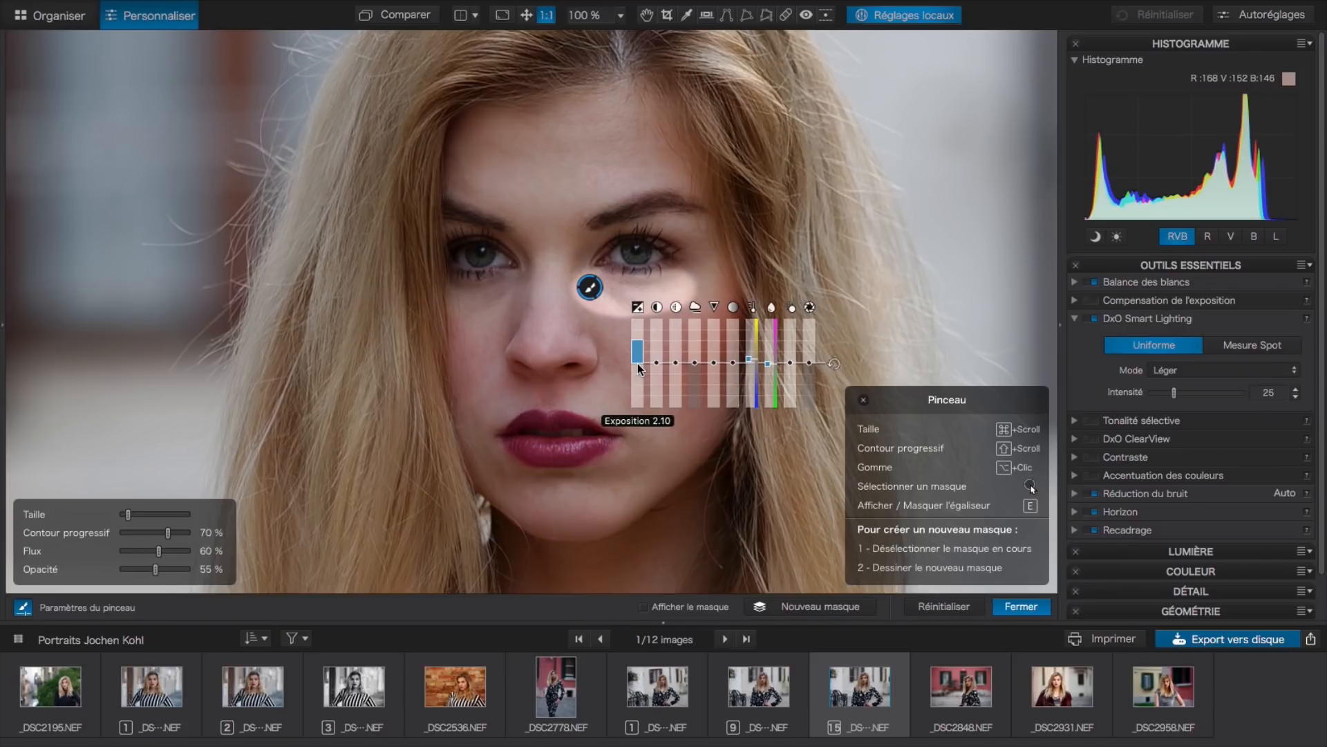
scroll(638, 363, "down", 4)
scroll(638, 363, "down", 8)
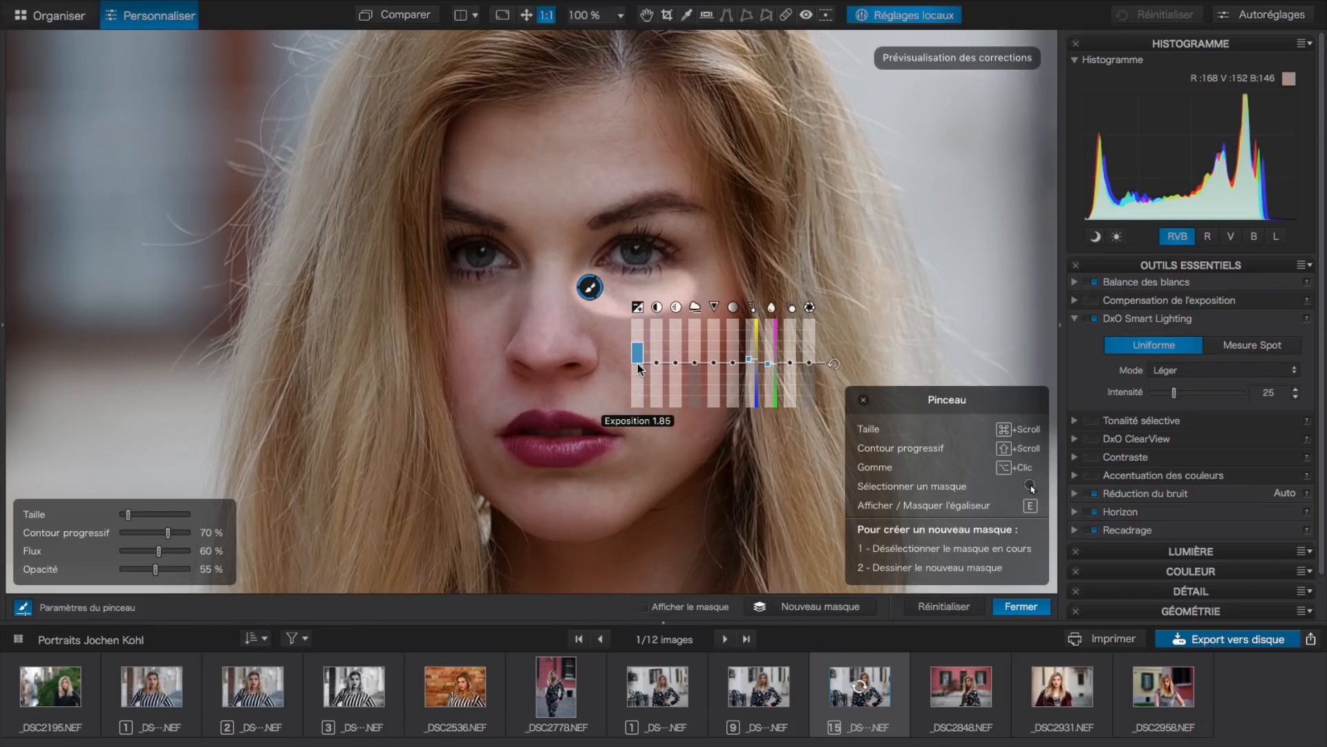
scroll(637, 363, "down", 9)
scroll(638, 363, "down", 4)
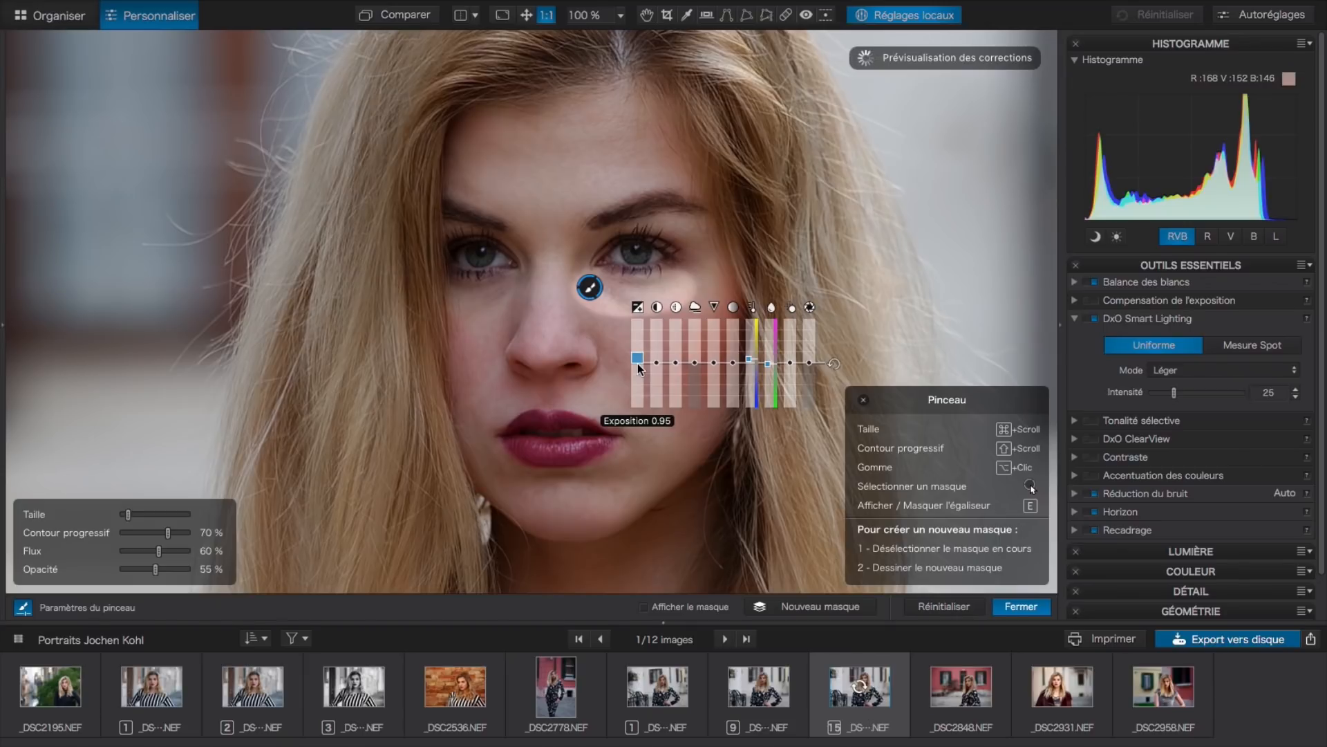
scroll(638, 363, "down", 4)
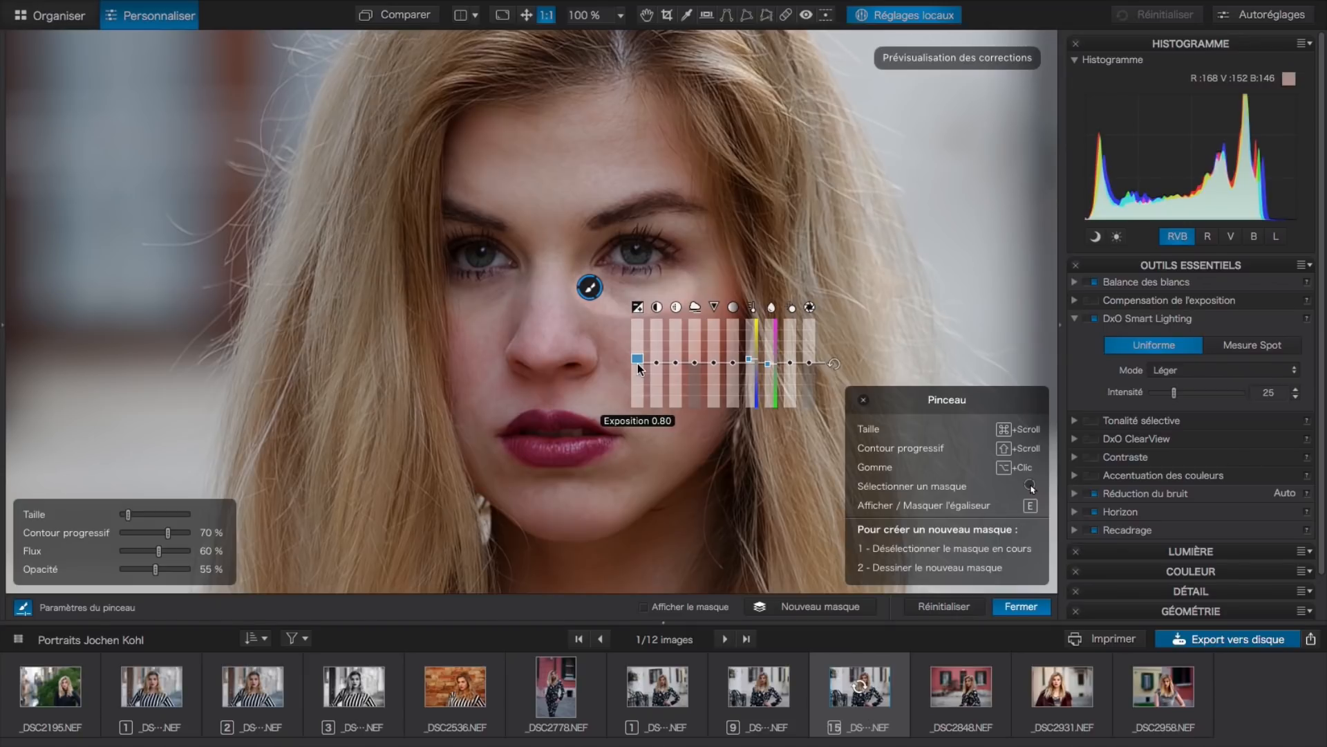
scroll(637, 363, "down", 5)
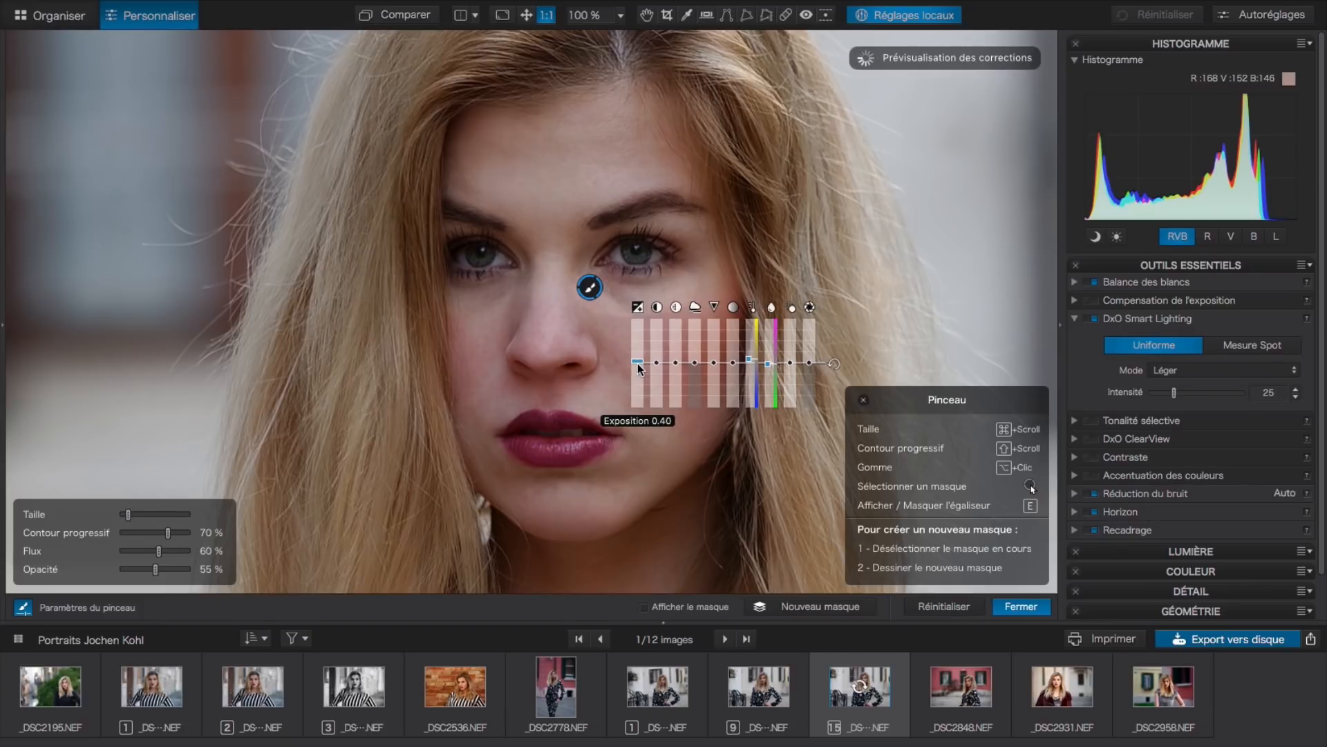
scroll(637, 363, "down", 1)
scroll(637, 363, "down", 1)
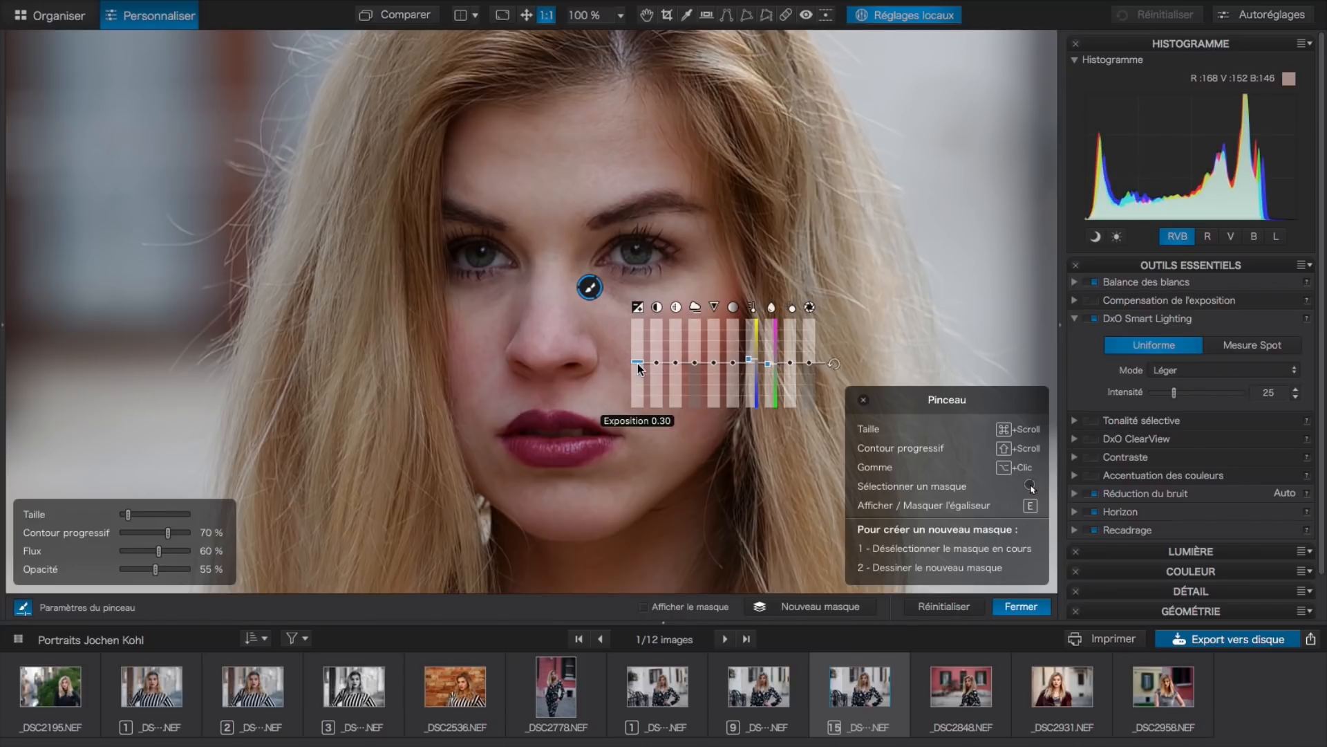
Set the under-eye mask's Exposition to 0.25 and lower its Micro-contraste to soften the skin texture
scroll(638, 363, "down", 1)
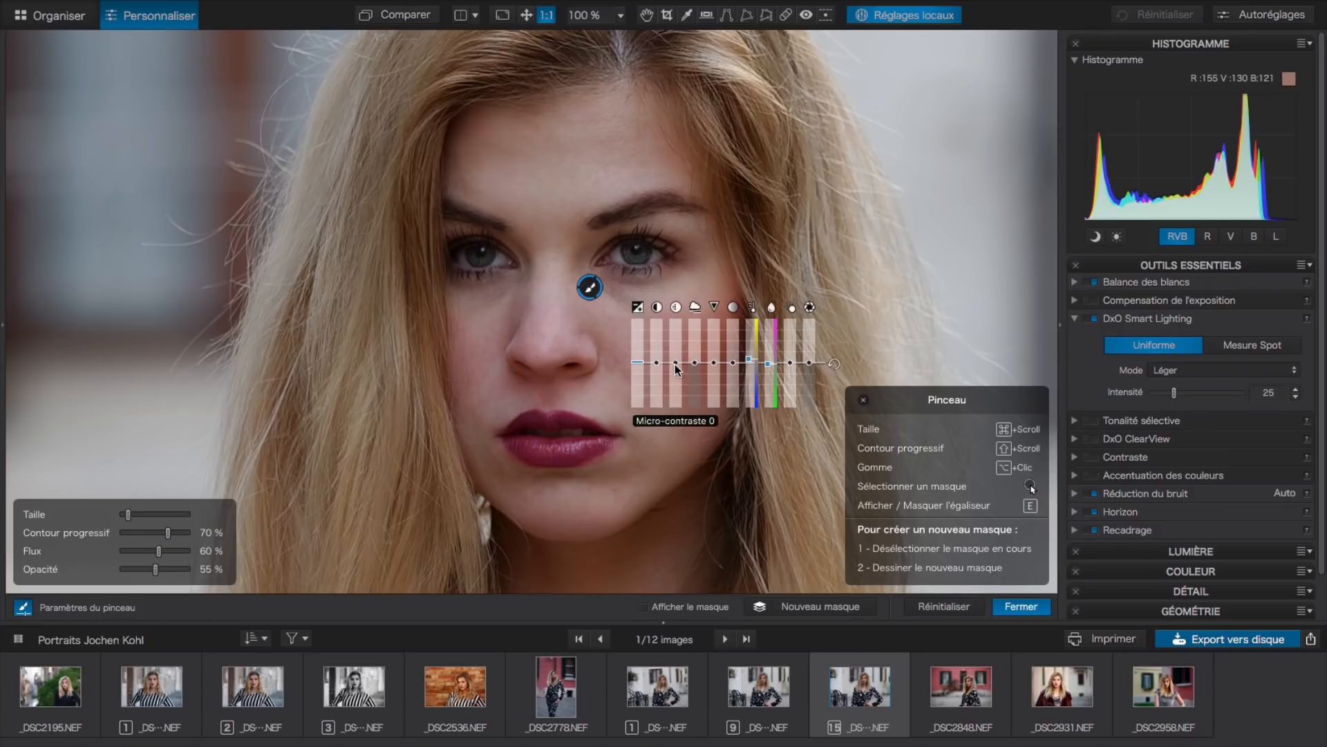
scroll(675, 367, "down", 3)
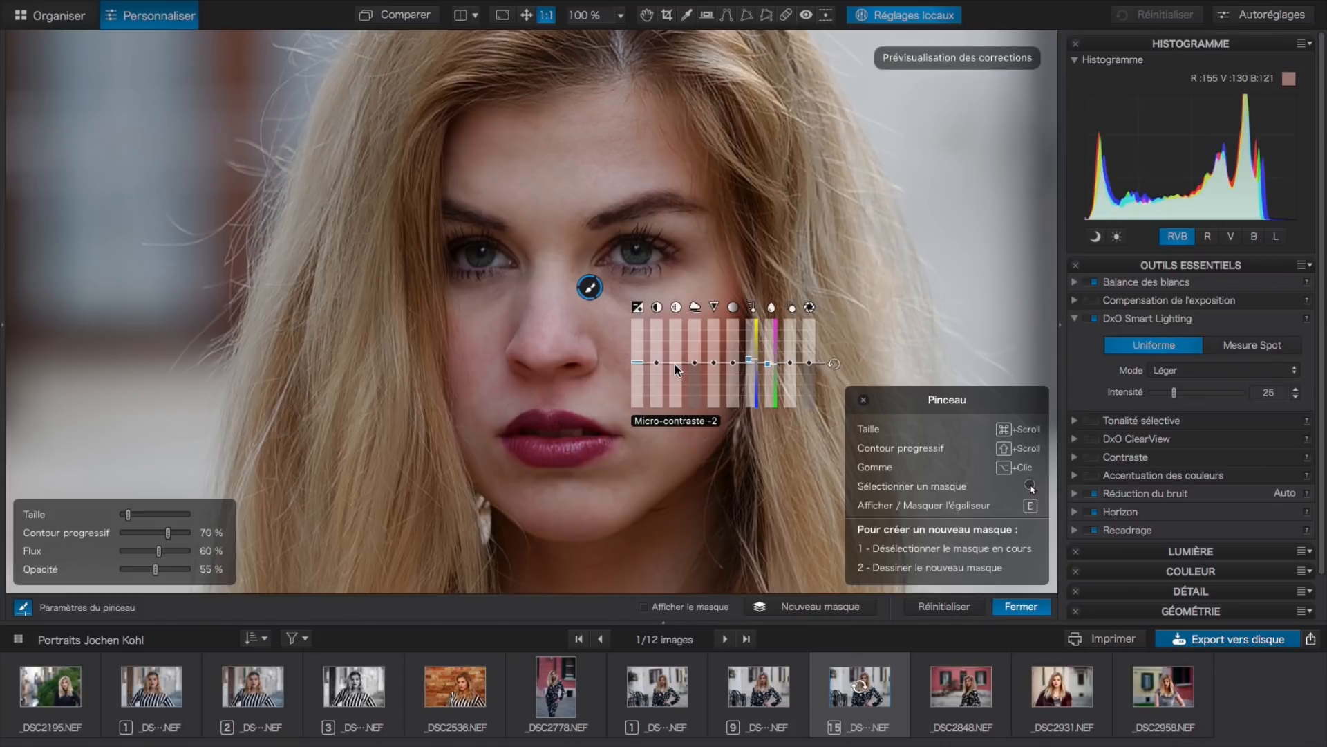
scroll(675, 363, "down", 8)
scroll(675, 363, "down", 2)
scroll(675, 363, "down", 7)
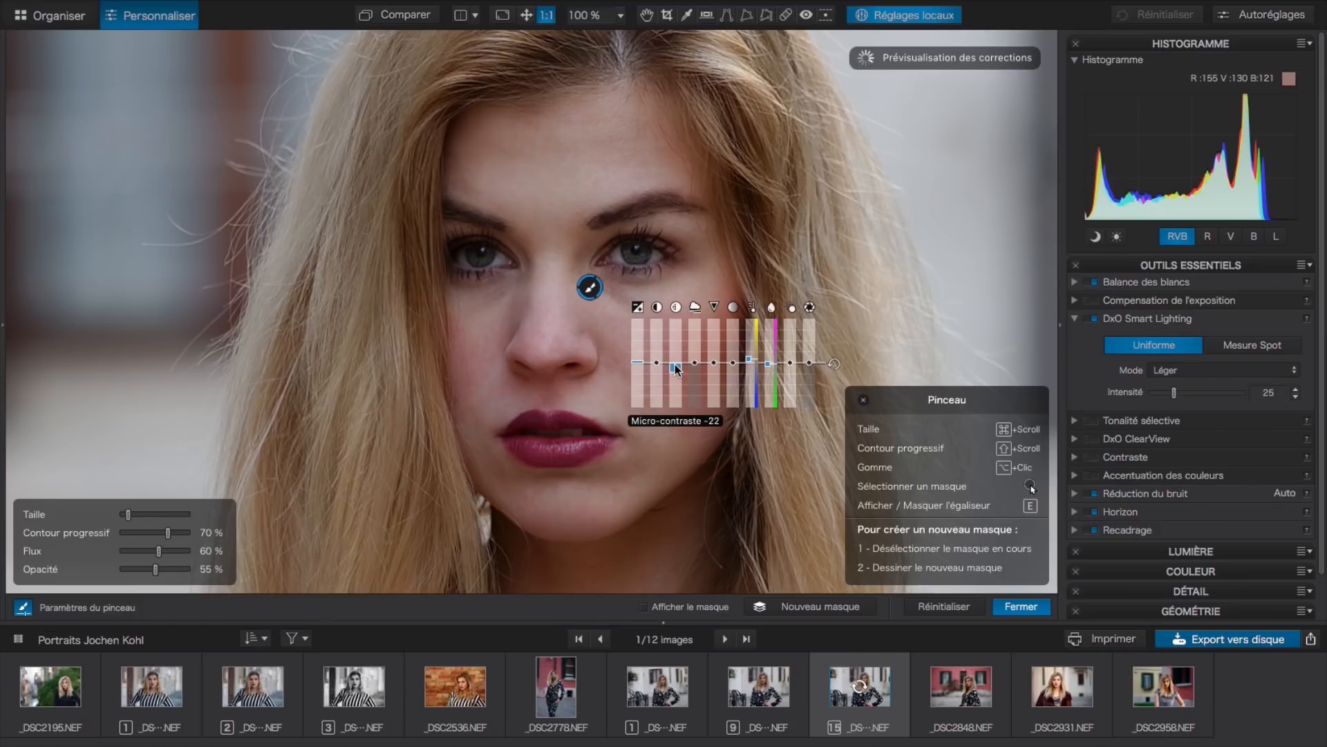
scroll(675, 366, "down", 20)
scroll(675, 369, "down", 6)
scroll(676, 368, "down", 8)
scroll(675, 368, "down", 3)
scroll(676, 368, "down", 3)
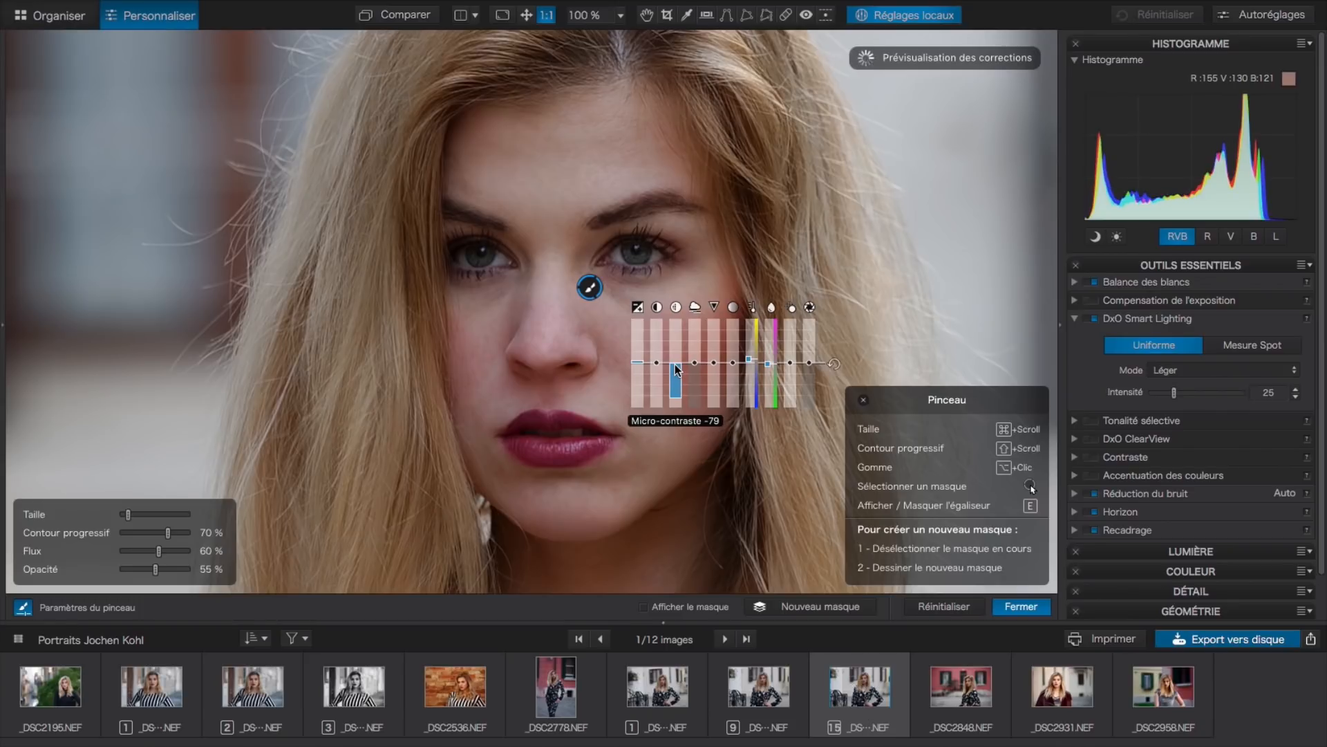
scroll(675, 369, "up", 13)
scroll(675, 369, "up", 10)
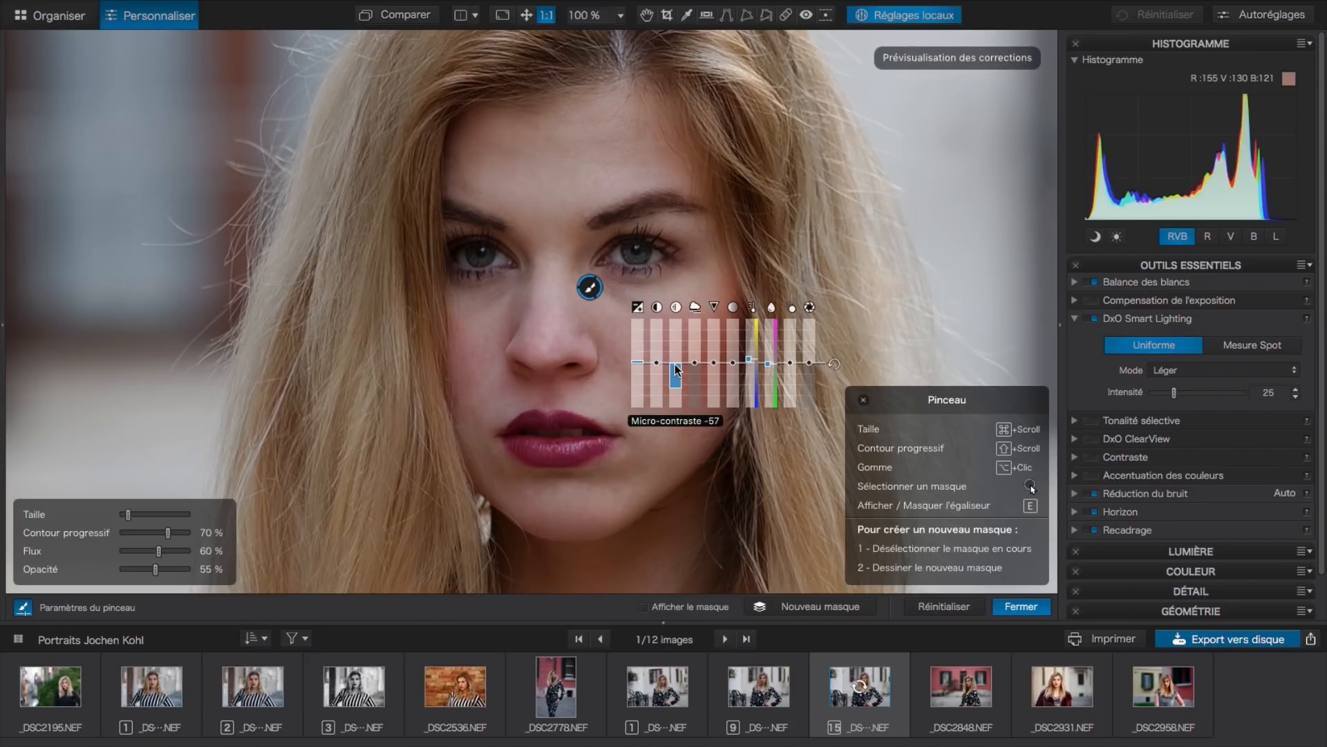
scroll(676, 368, "up", 10)
scroll(675, 369, "up", 3)
scroll(676, 371, "up", 3)
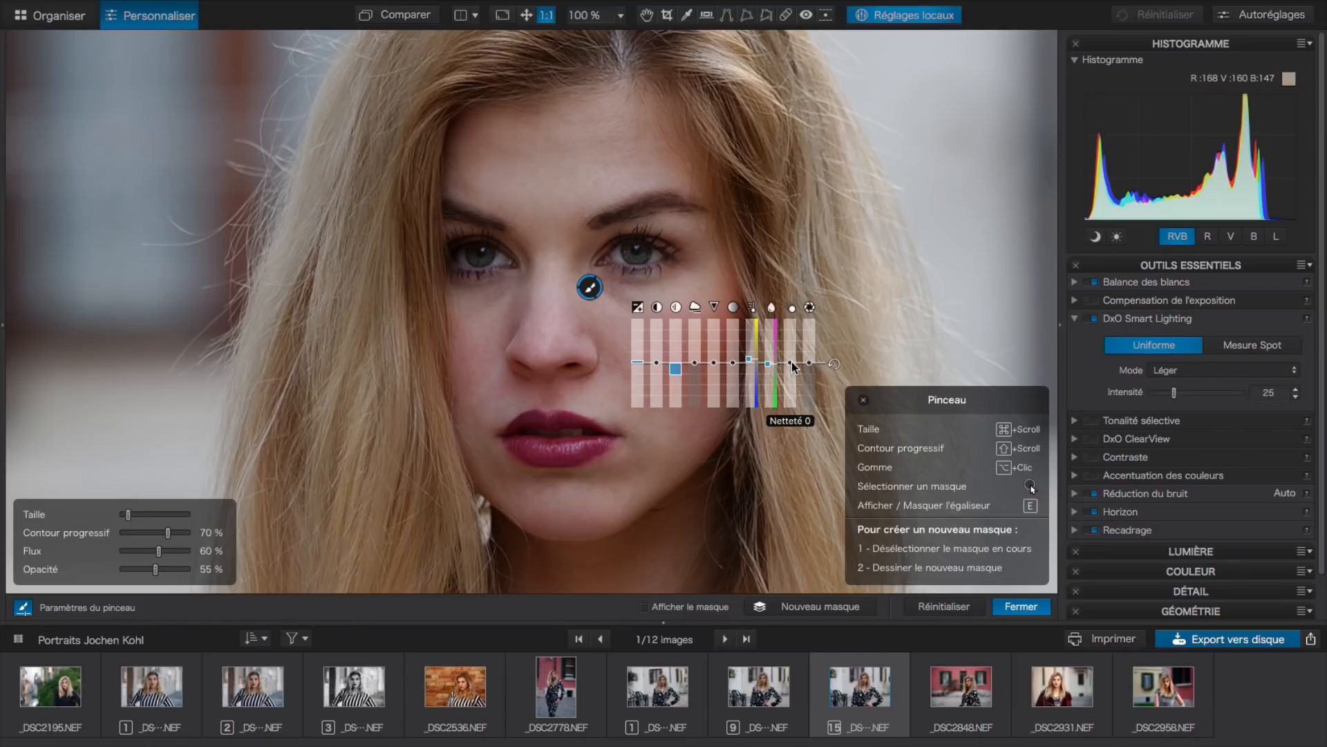
Reduce the mask's Netteté to about -12 and extend the mask beneath the other eye
scroll(791, 363, "down", 4)
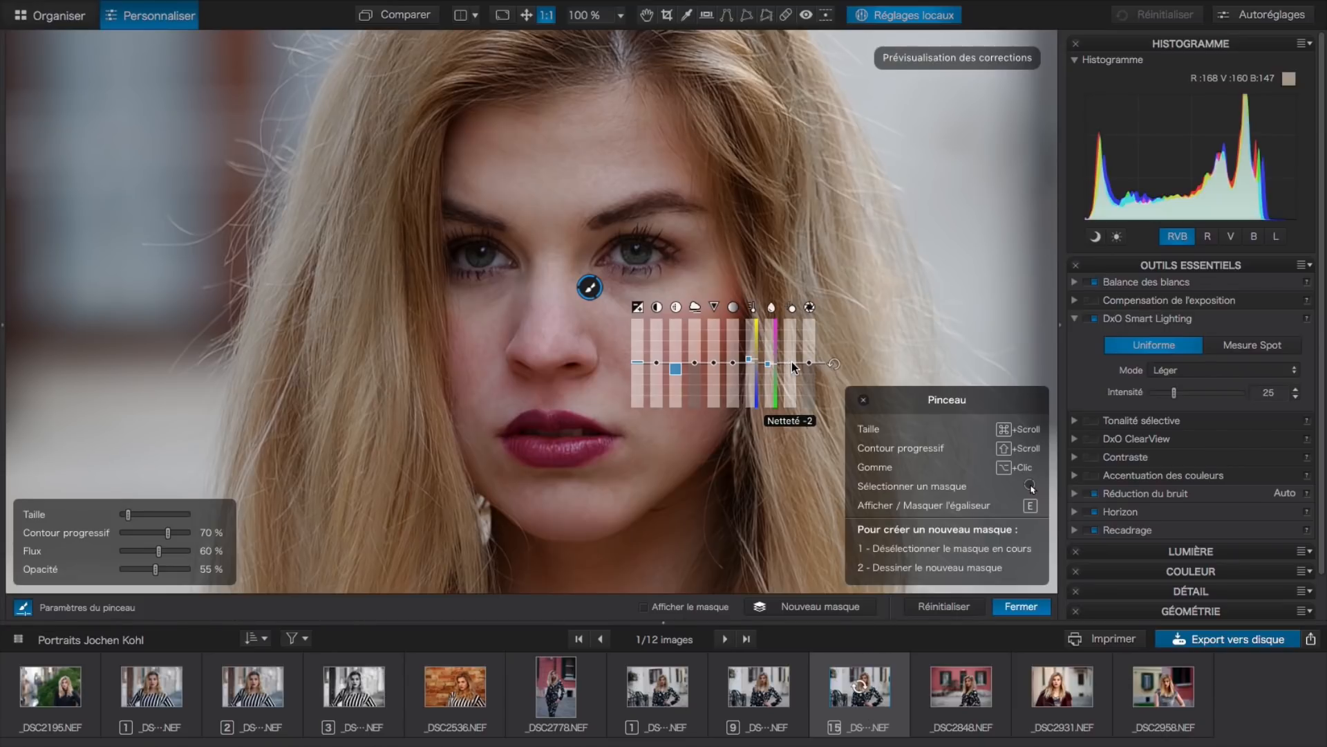
scroll(792, 367, "down", 11)
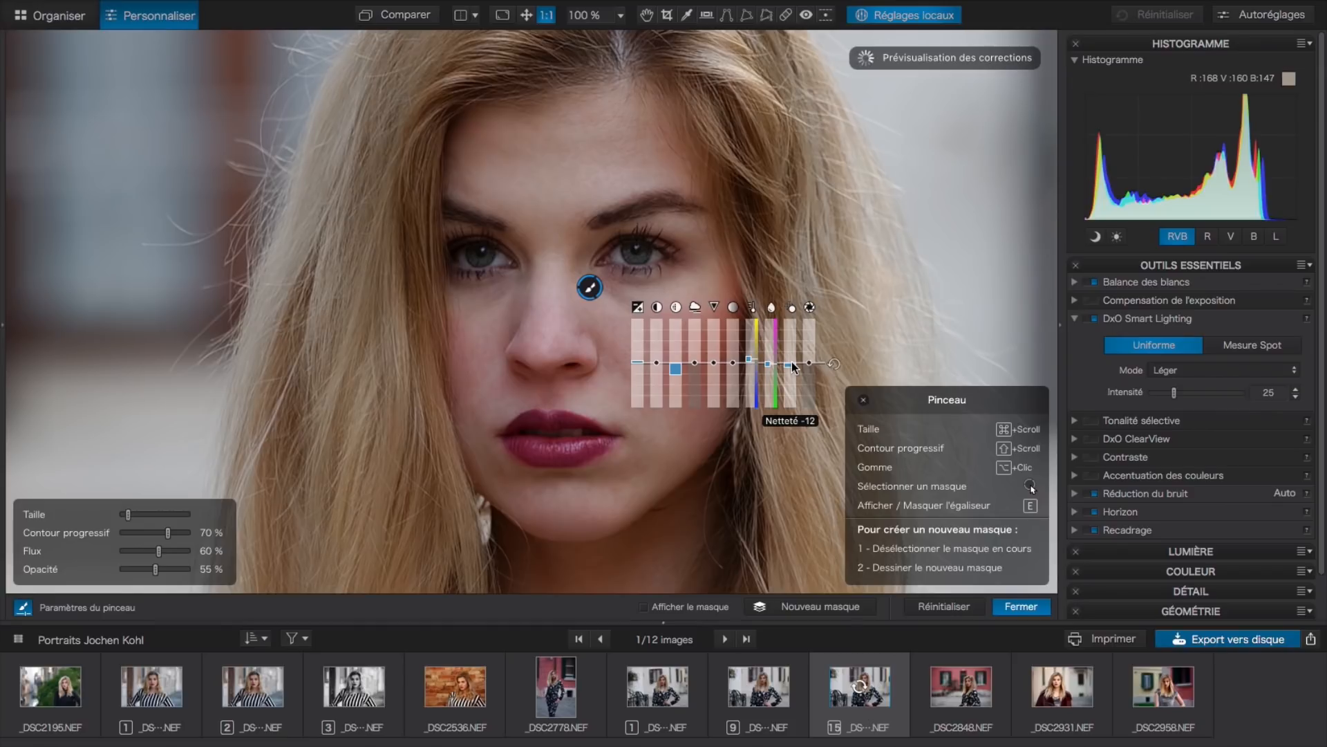
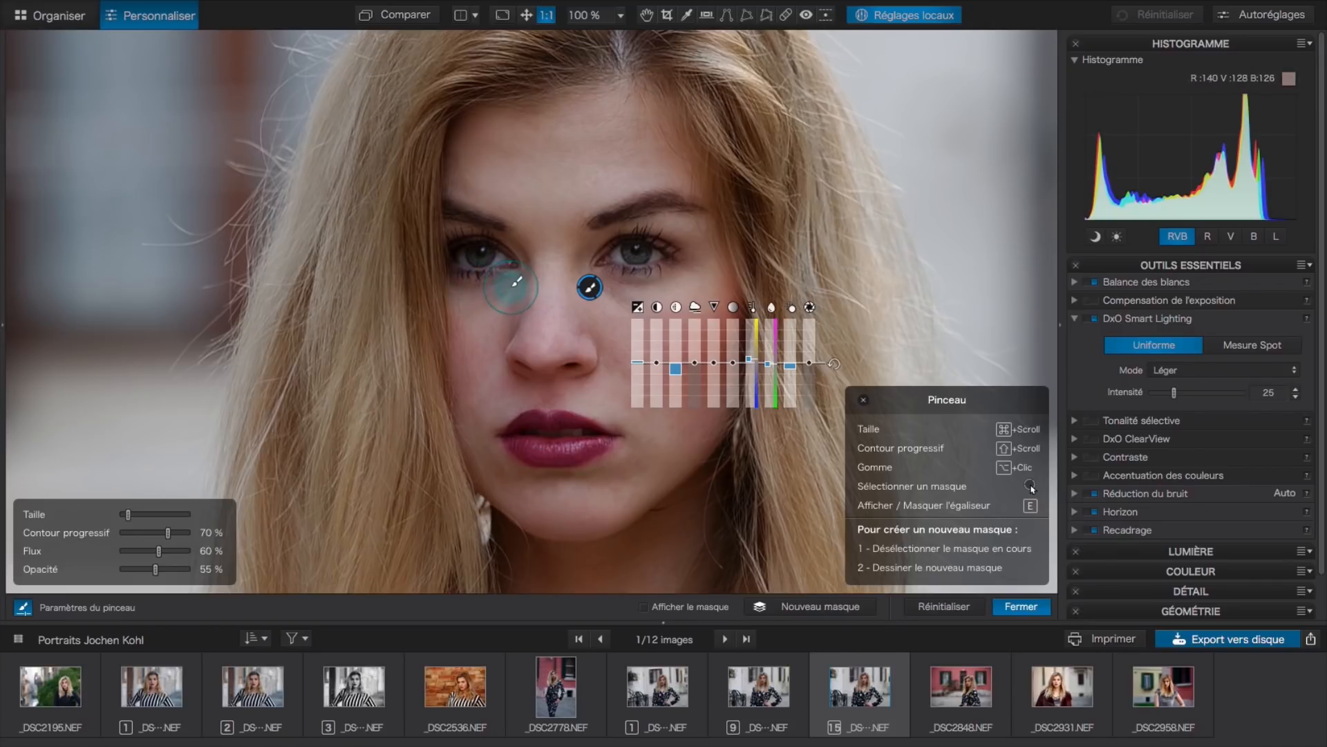
mouse_move(515, 283)
left_mouse_down()
mouse_move(483, 298)
mouse_move(493, 311)
mouse_move(484, 297)
left_mouse_up()
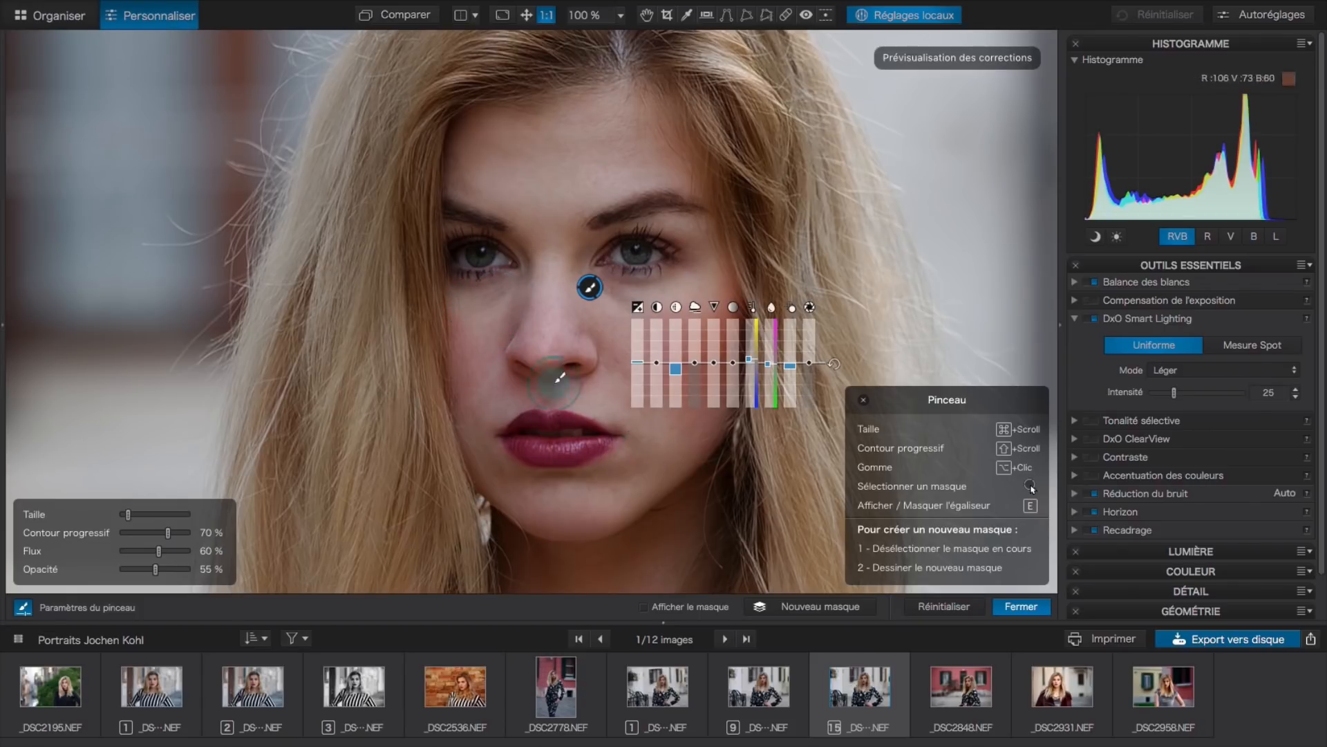
Lower the under-eye mask's Exposition to 0.15
mouse_move(637, 363)
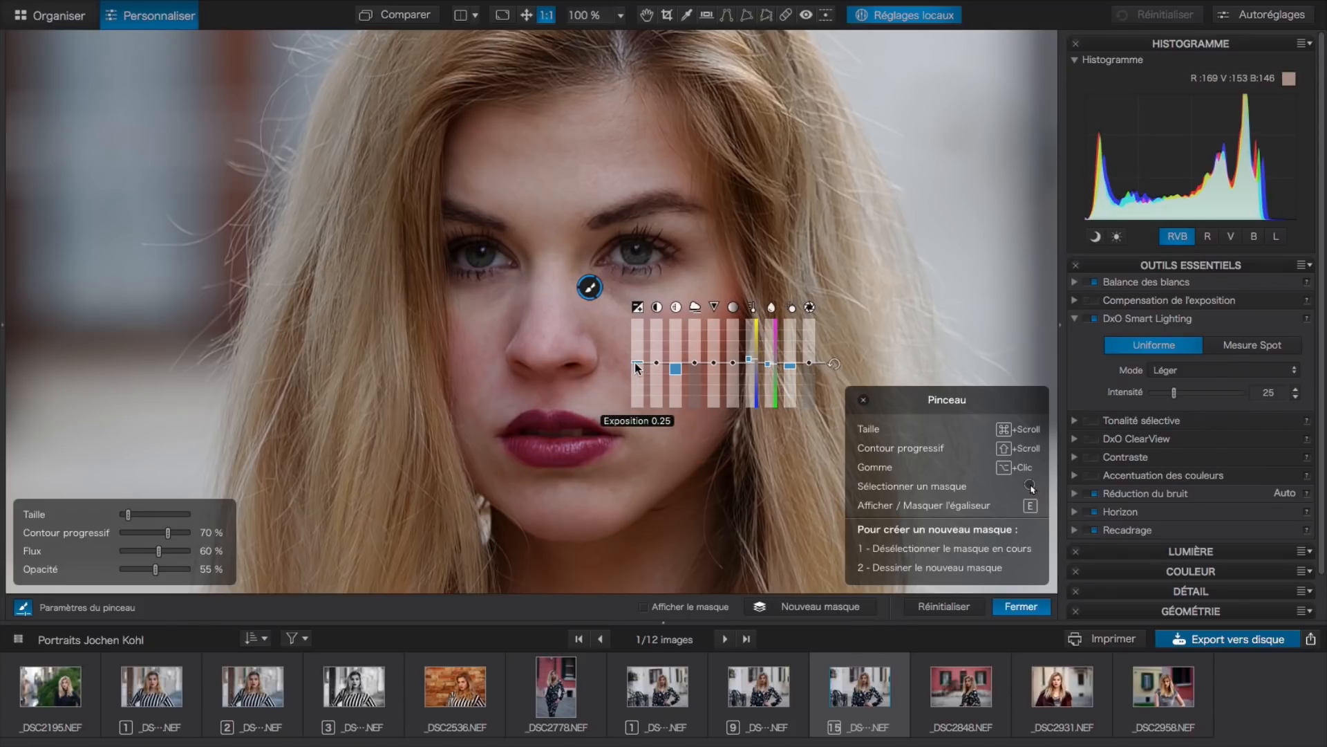
scroll(637, 365, "down", 1)
scroll(637, 367, "down", 1)
mouse_move(588, 298)
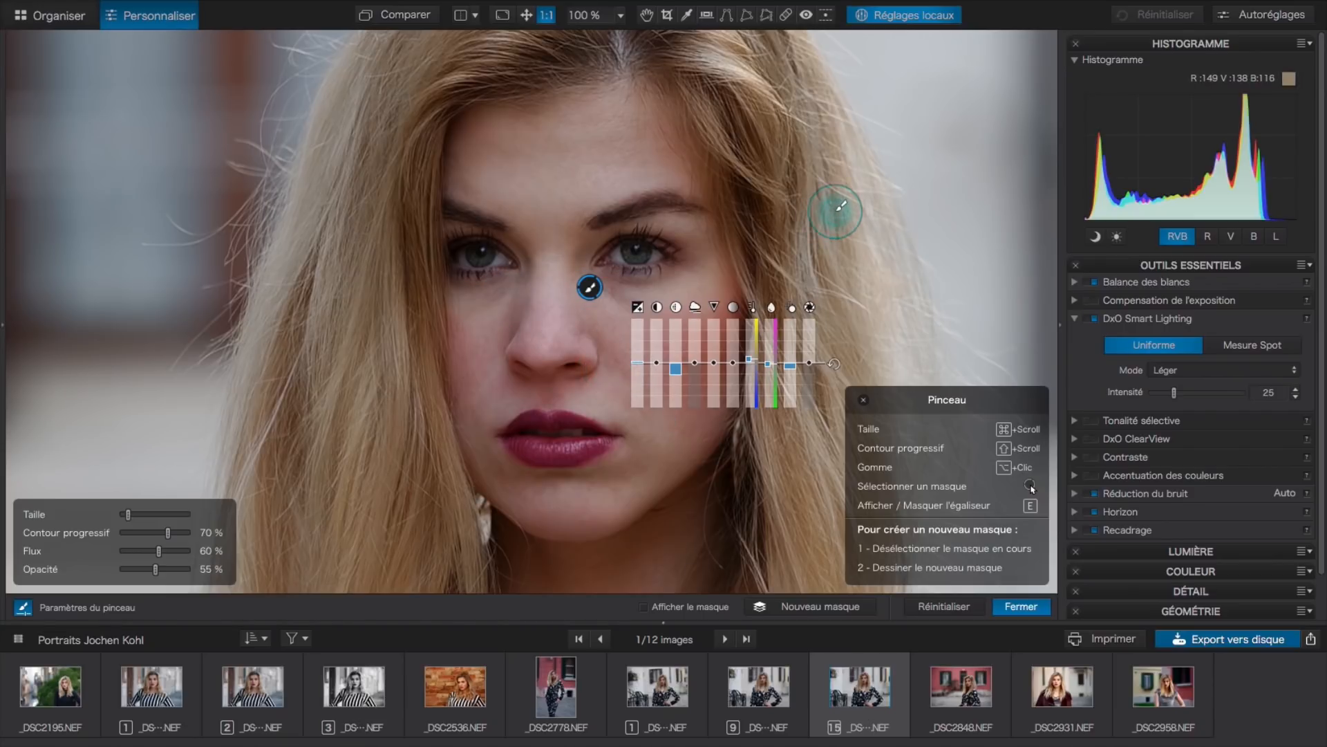
Compare the portrait repeatedly with and without the local adjustments to judge the under-eye retouching
left_click(418, 19)
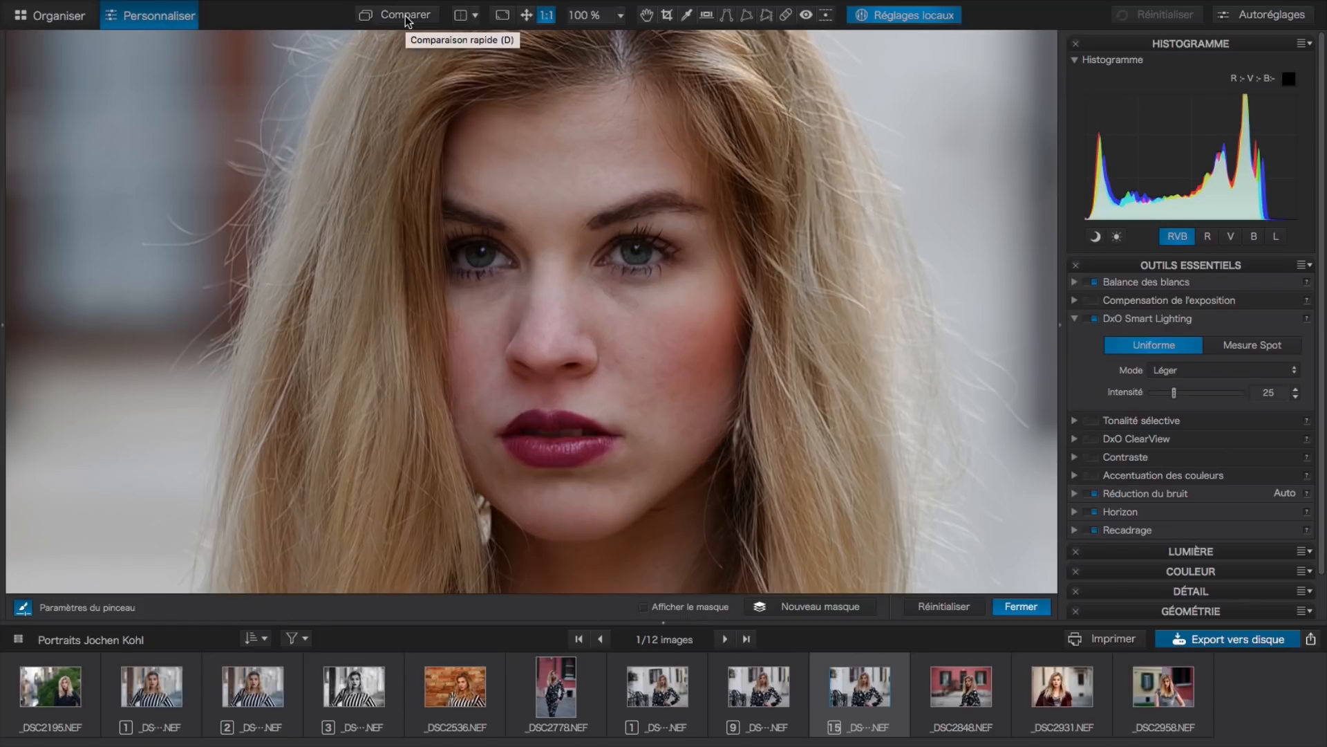
left_click(406, 16)
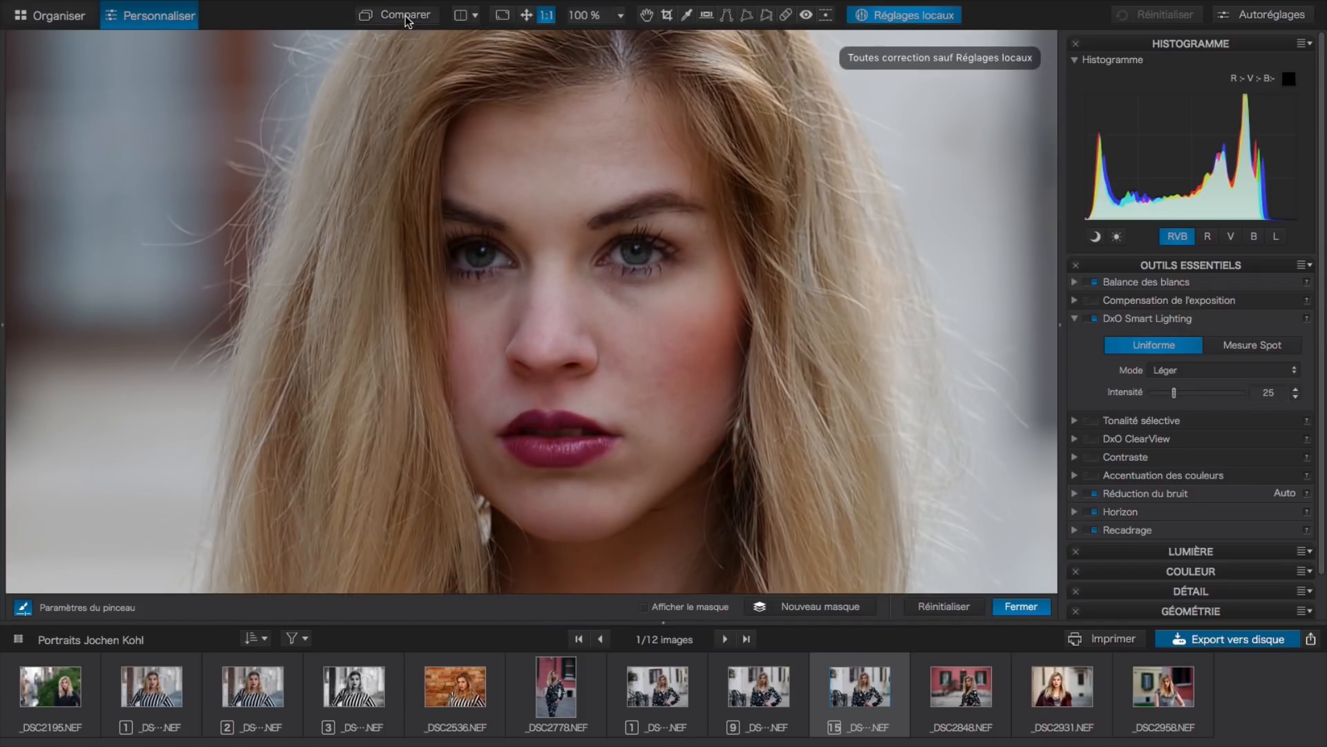
left_click(406, 17)
left_click(406, 15)
left_click(406, 15)
left_click(405, 17)
left_click(406, 15)
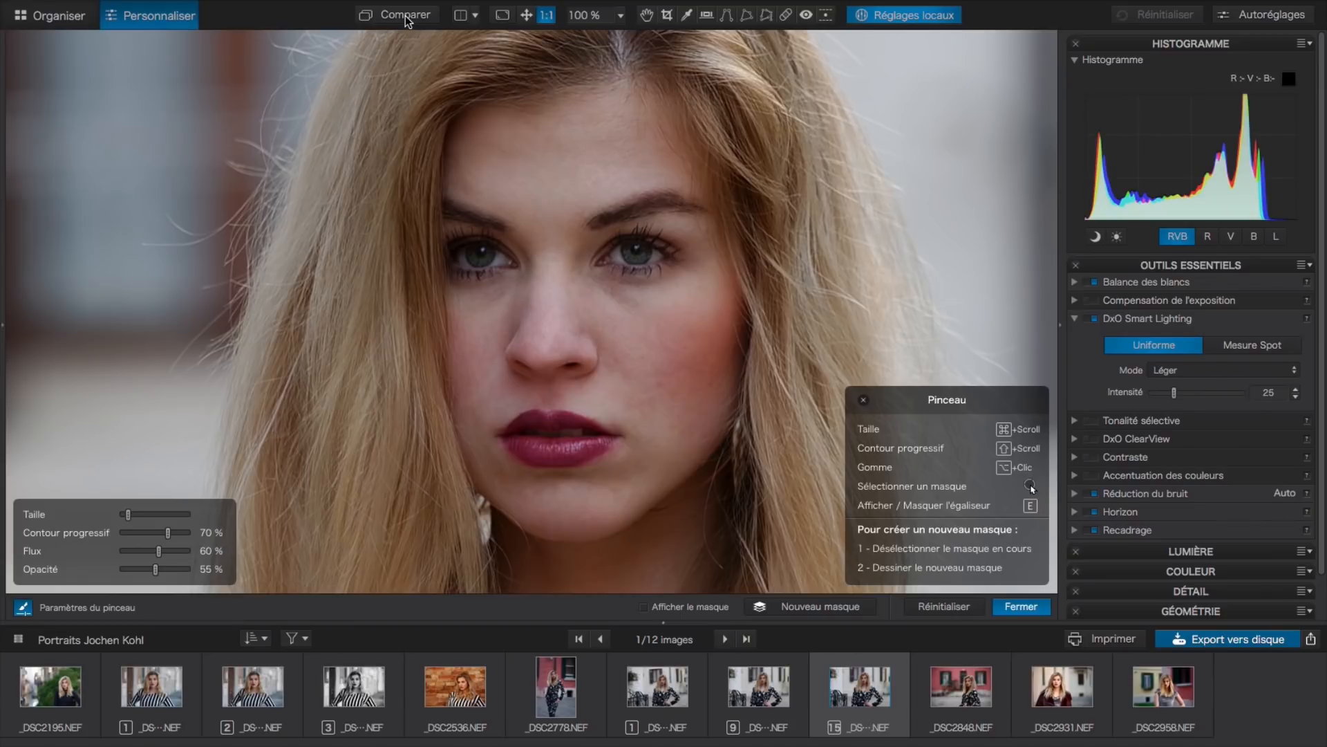
left_click(406, 17)
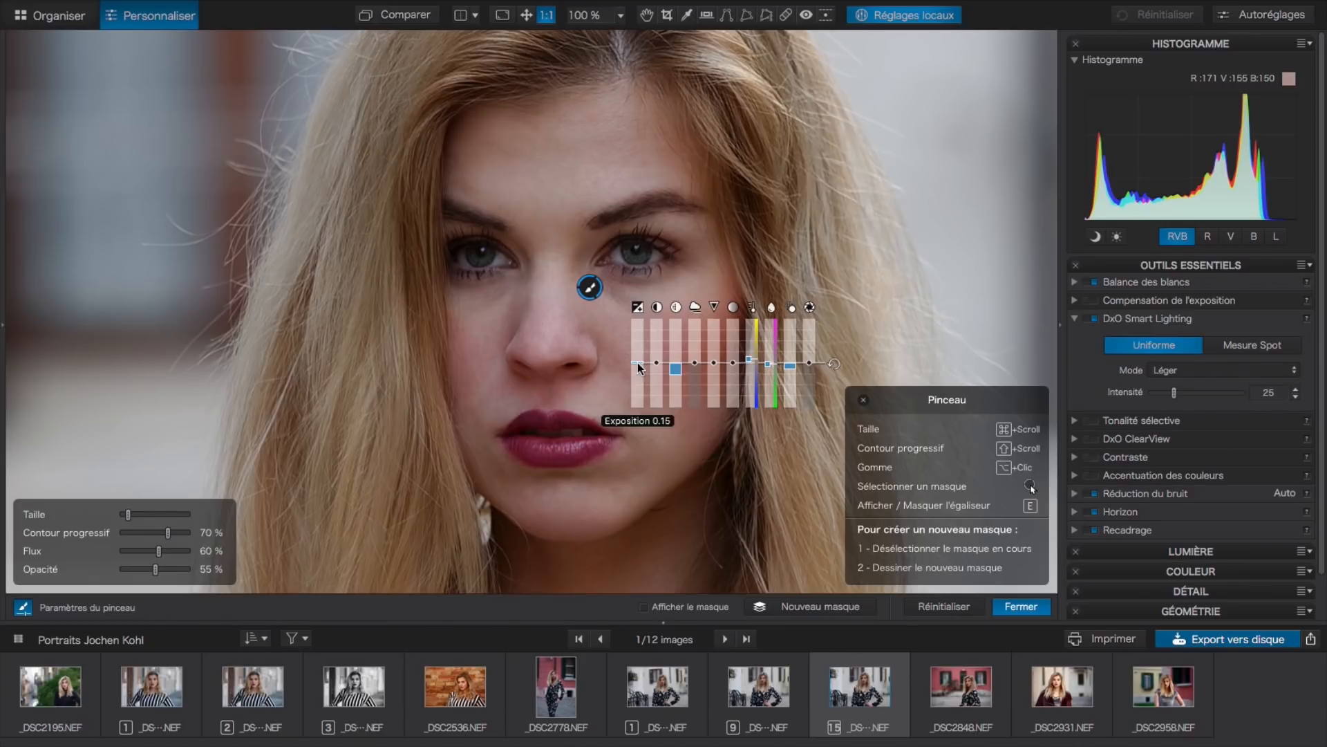
Fine-tune the under-eye mask to Exposition 0.10 and Micro-contraste -33, and compare it with the version without local adjustments
left_click_drag(637, 363, 637, 363)
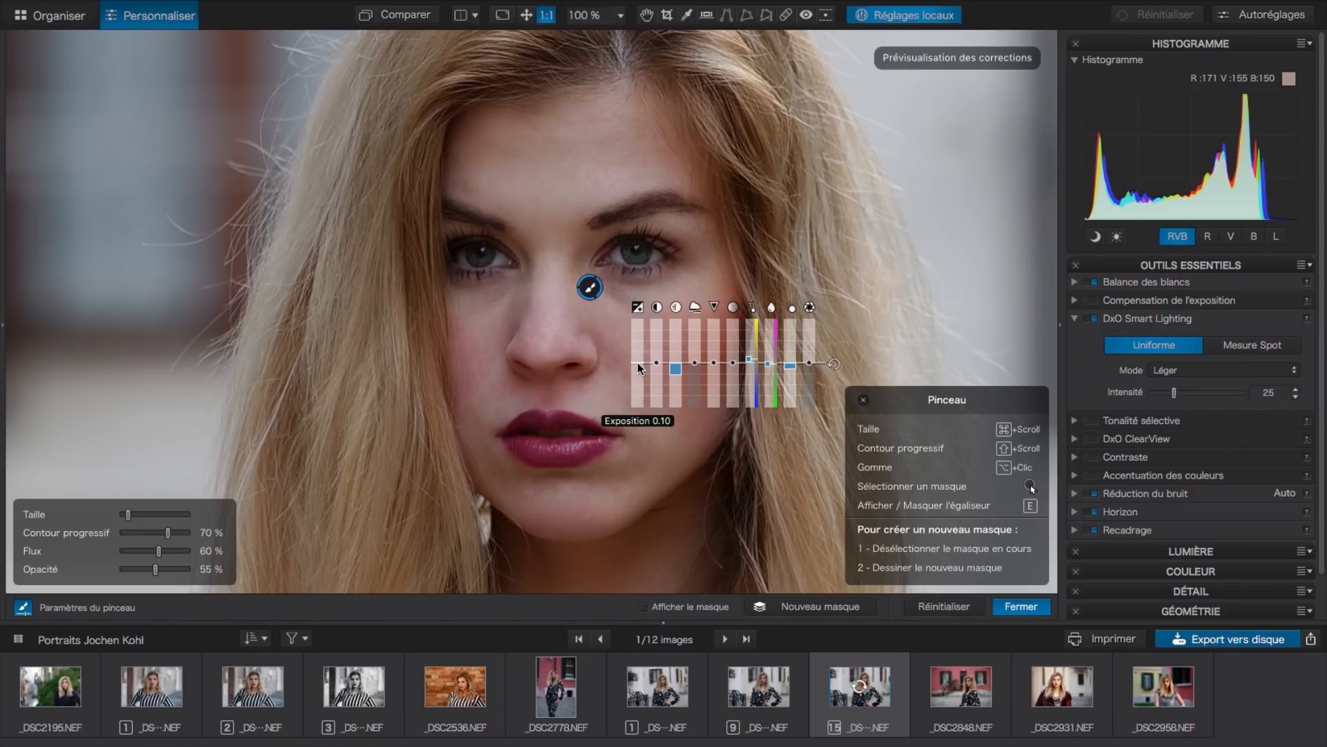
mouse_move(670, 368)
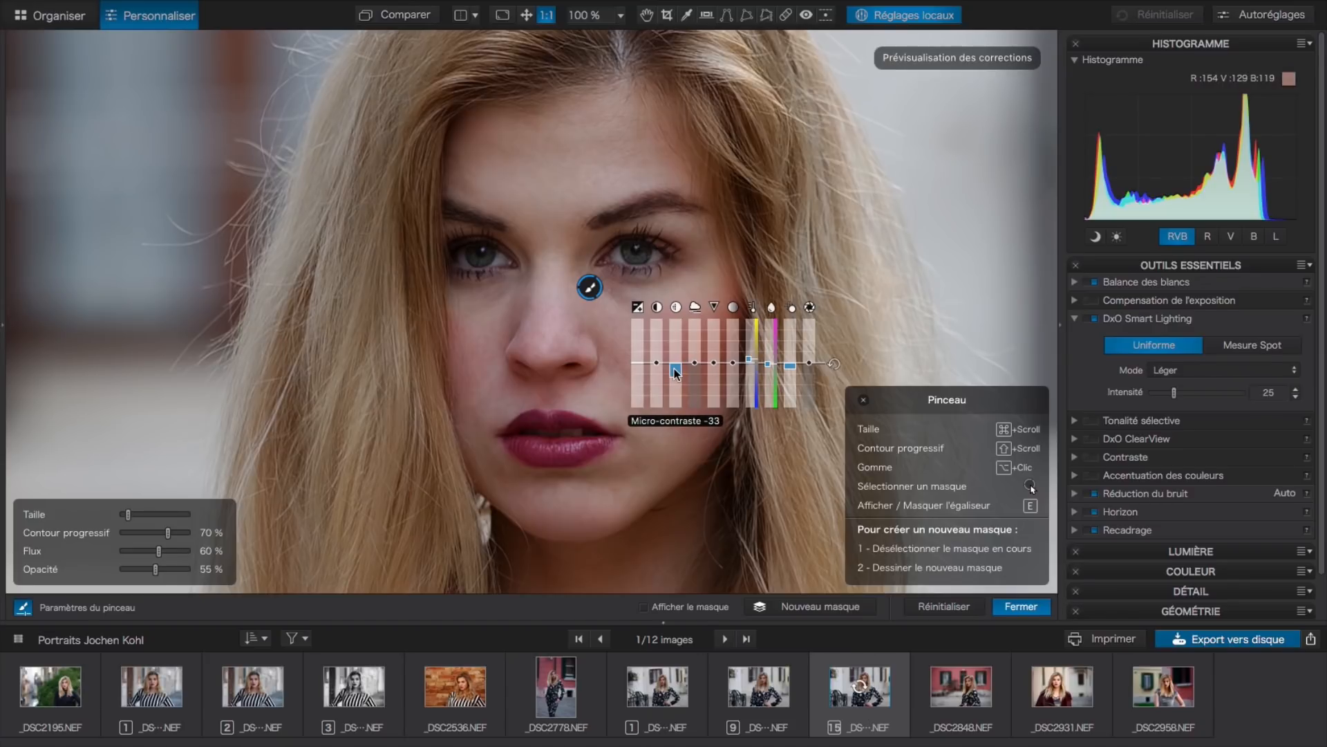
mouse_move(790, 373)
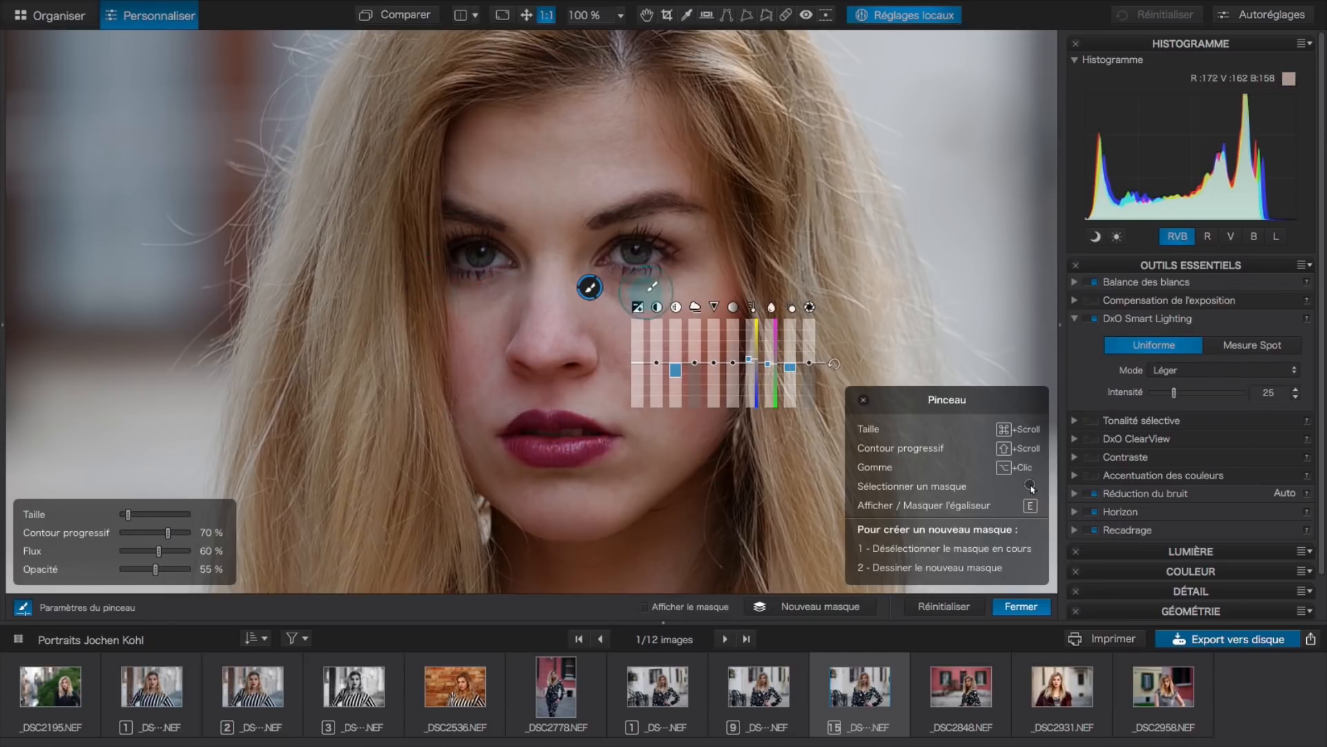
left_click(418, 14)
left_click(417, 14)
left_click(418, 14)
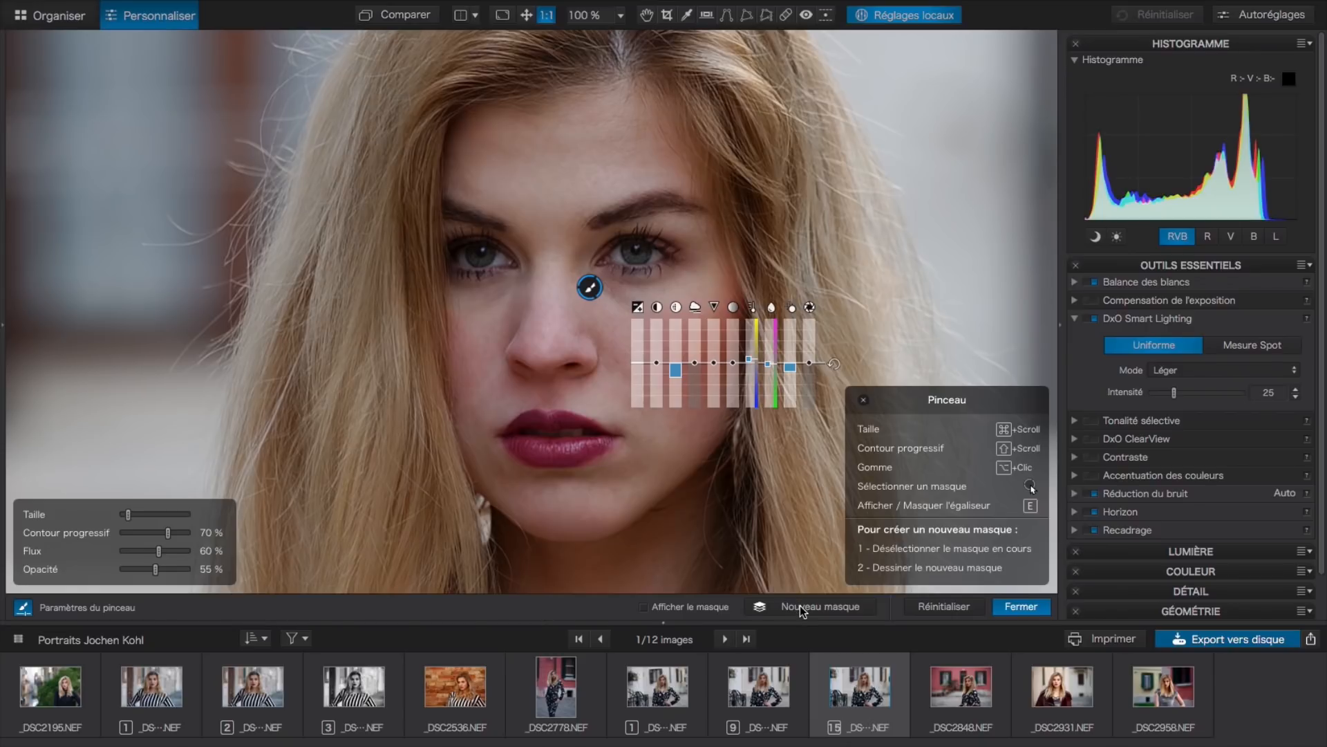
Create a new brush mask and paint it over the chin just below the lips
mouse_move(593, 293)
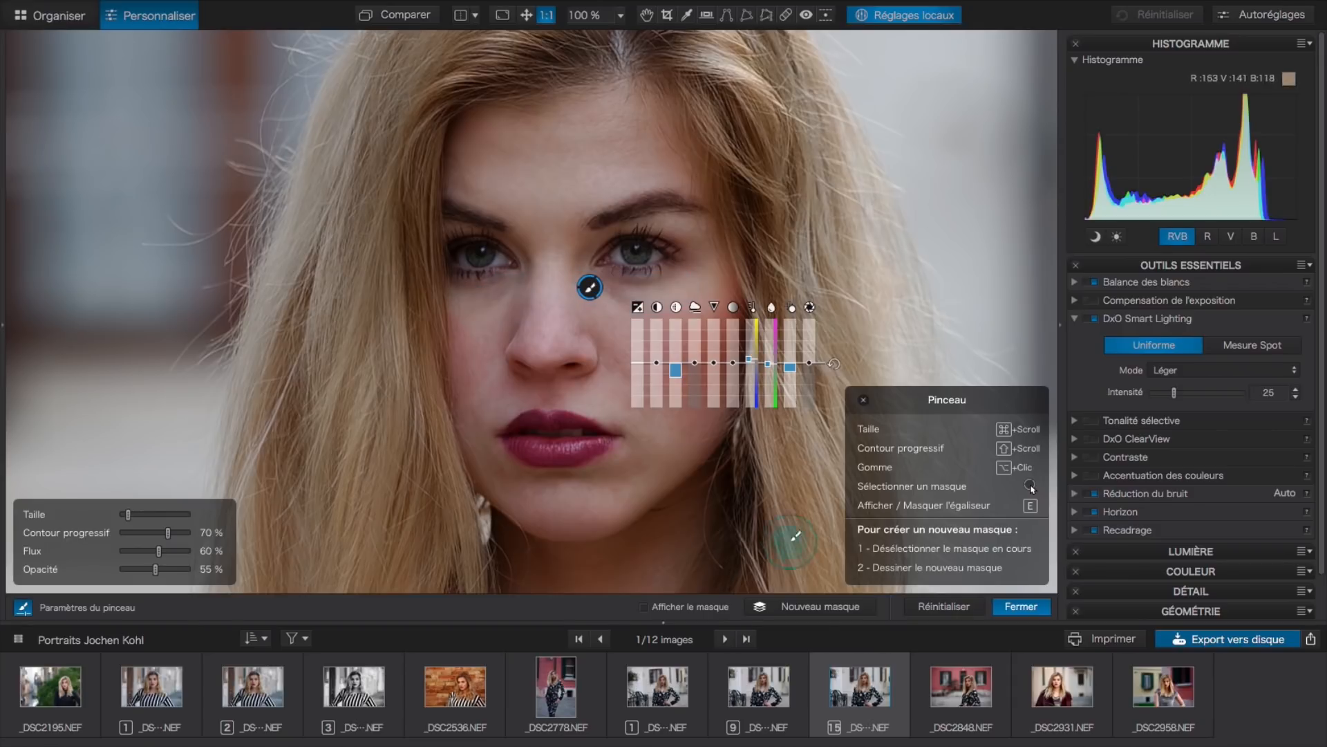
left_click(818, 608)
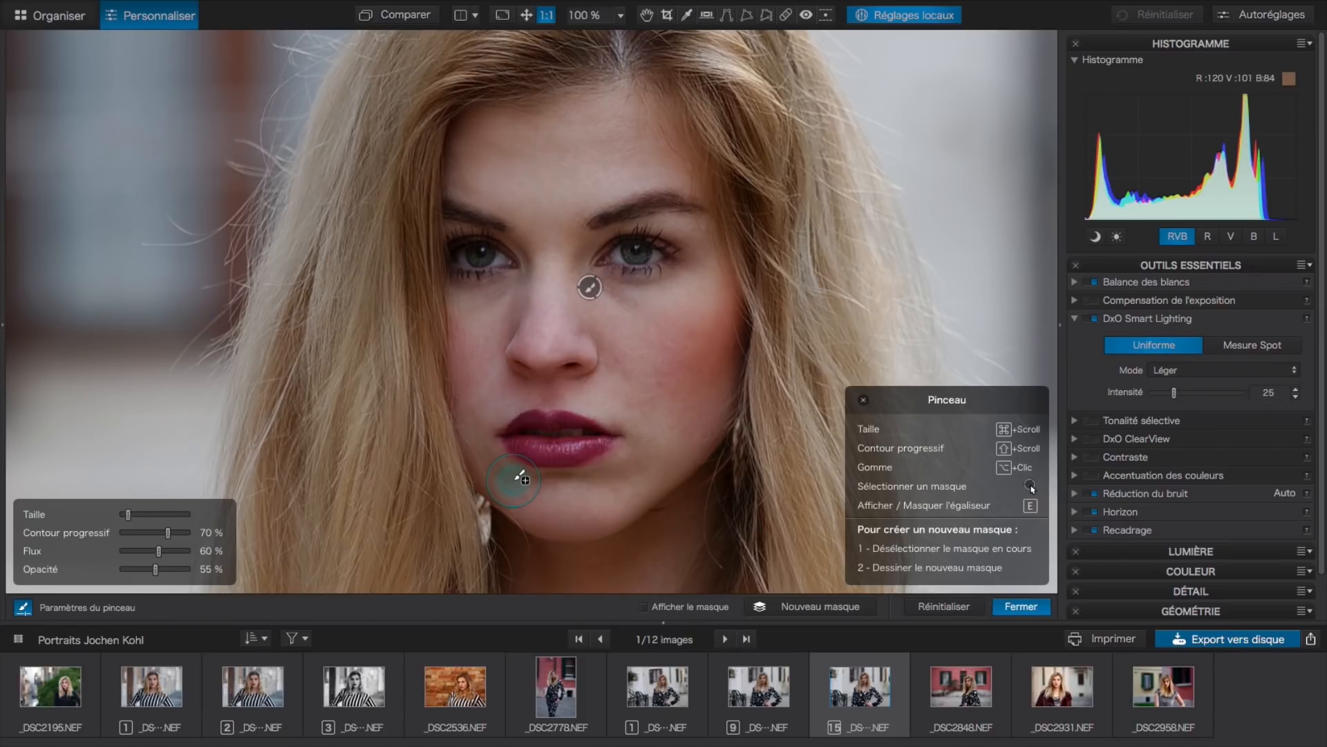
mouse_move(522, 476)
left_mouse_down()
mouse_move(618, 475)
mouse_move(533, 481)
left_mouse_up()
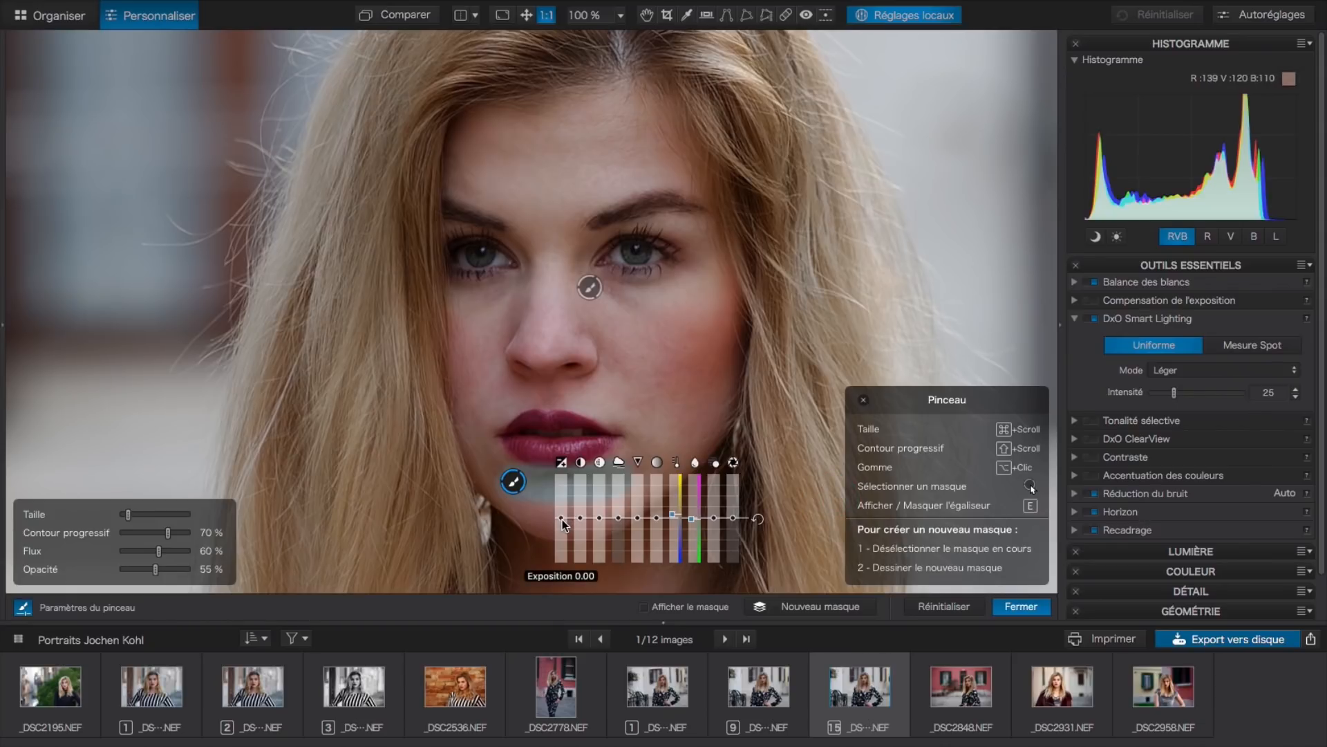
Brighten the chin mask's Exposition slightly, lower its Contraste and set its Micro-contraste to -10, comparing with the version without local adjustments
left_click_drag(562, 519, 562, 519)
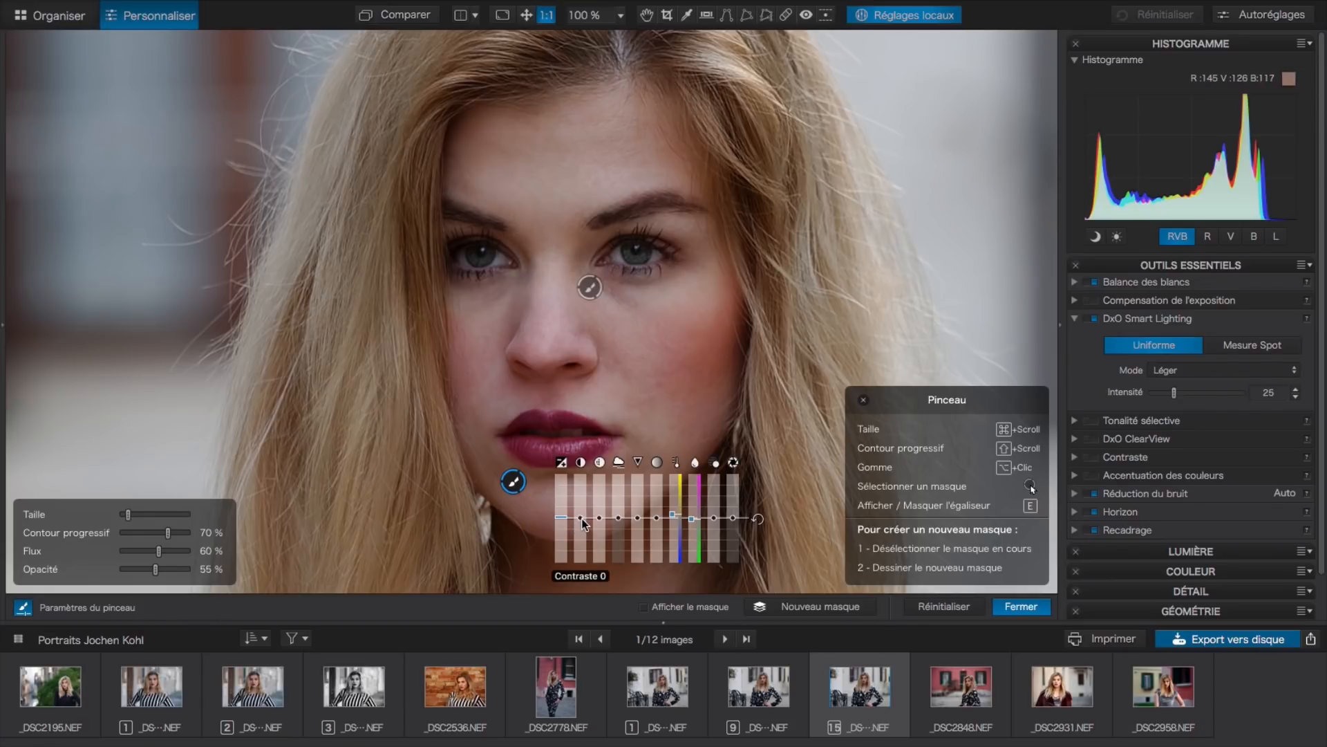
left_click_drag(582, 517, 582, 517)
scroll(582, 517, "down", 4)
scroll(602, 523, "down", 2)
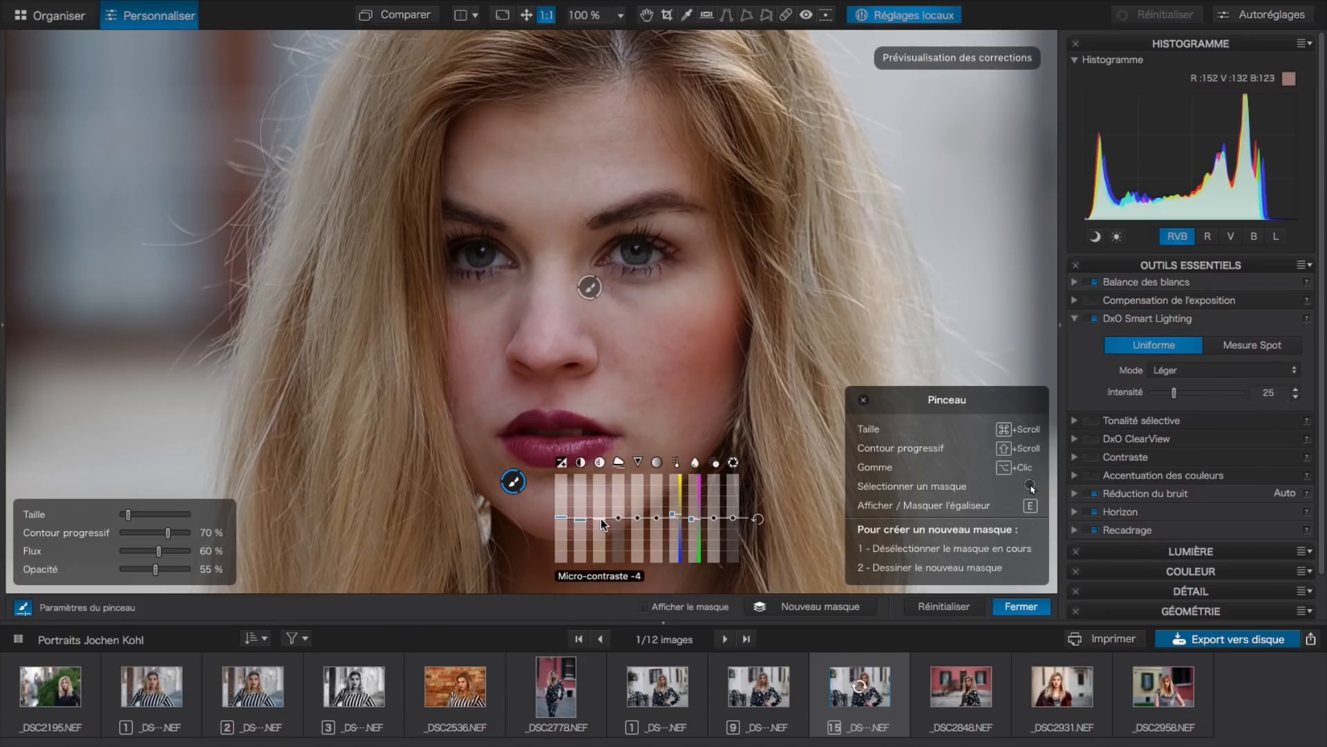
scroll(603, 524, "down", 1)
scroll(602, 524, "down", 3)
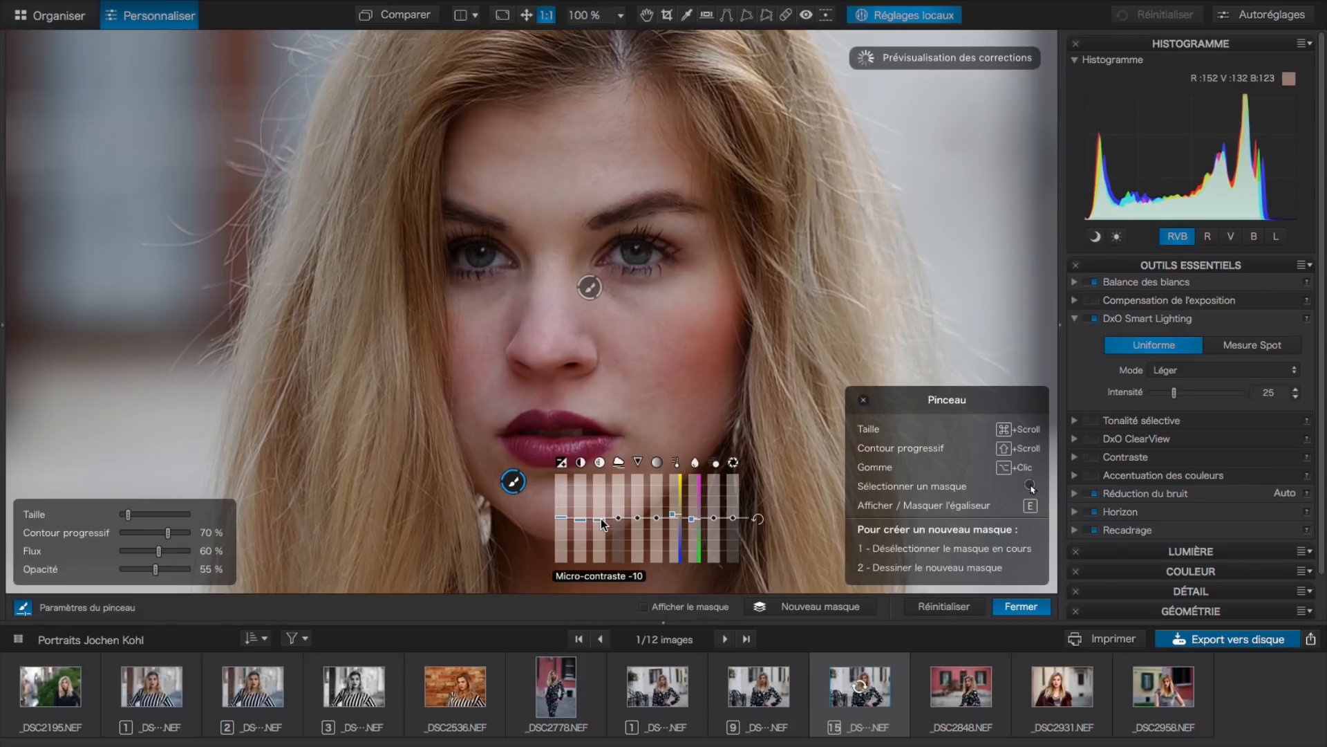
left_click(398, 15)
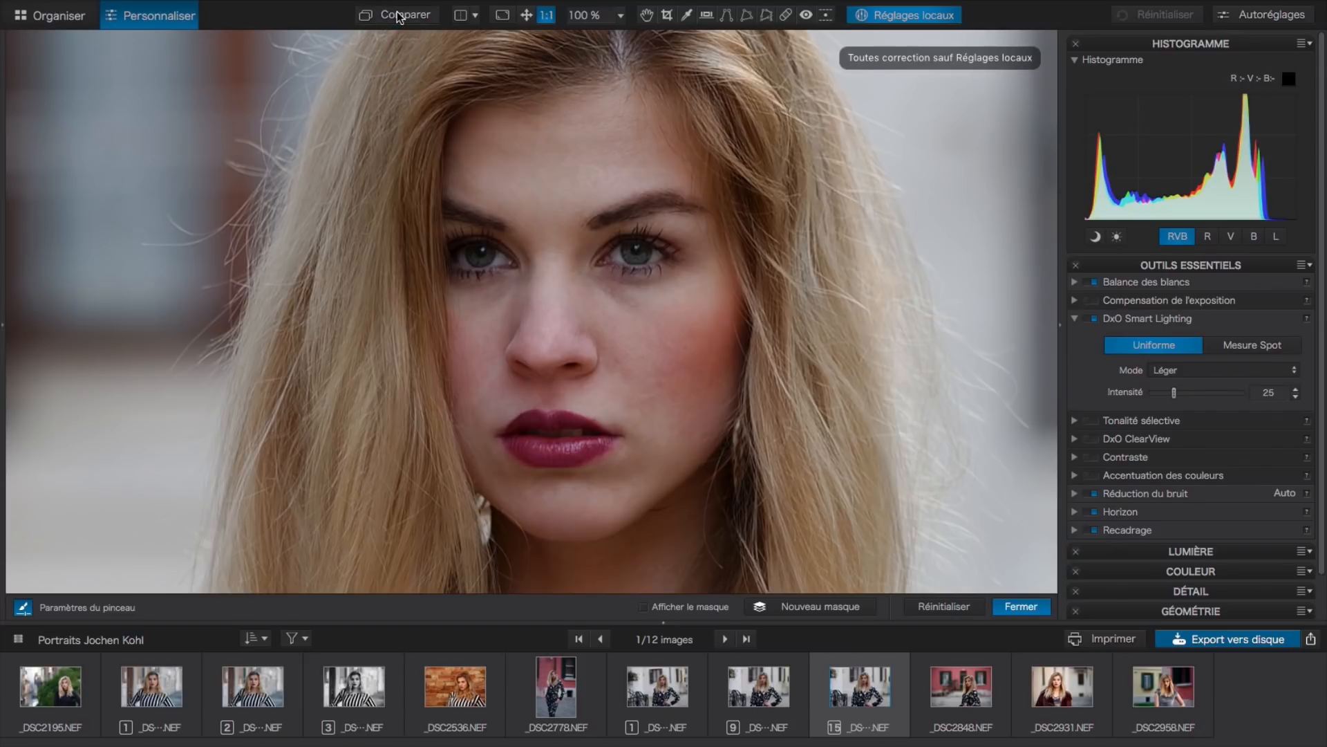
left_click(398, 15)
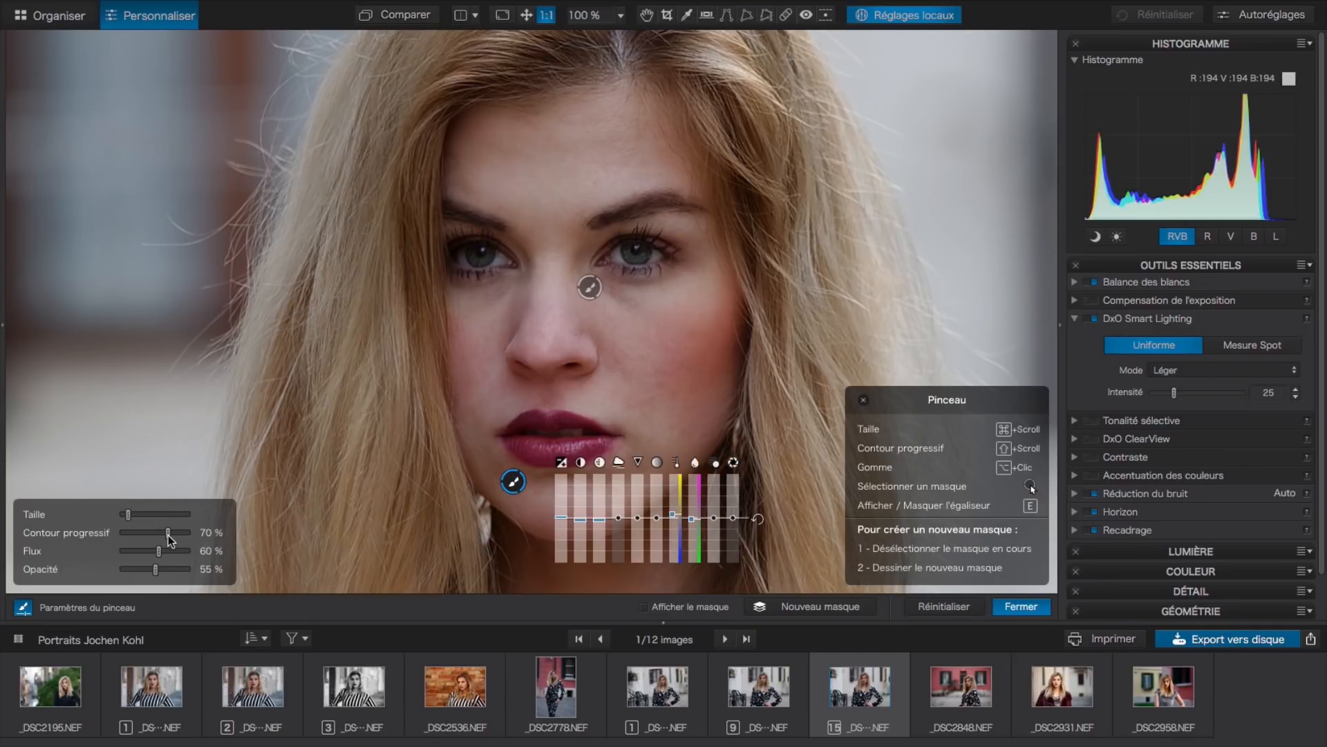
Set the brush's Contour progressif to 93 %, Flux to 47 % and Opacité to 45 %, and compare the image
mouse_move(168, 532)
left_mouse_down()
mouse_move(184, 532)
mouse_move(151, 551)
mouse_move(152, 569)
left_mouse_up()
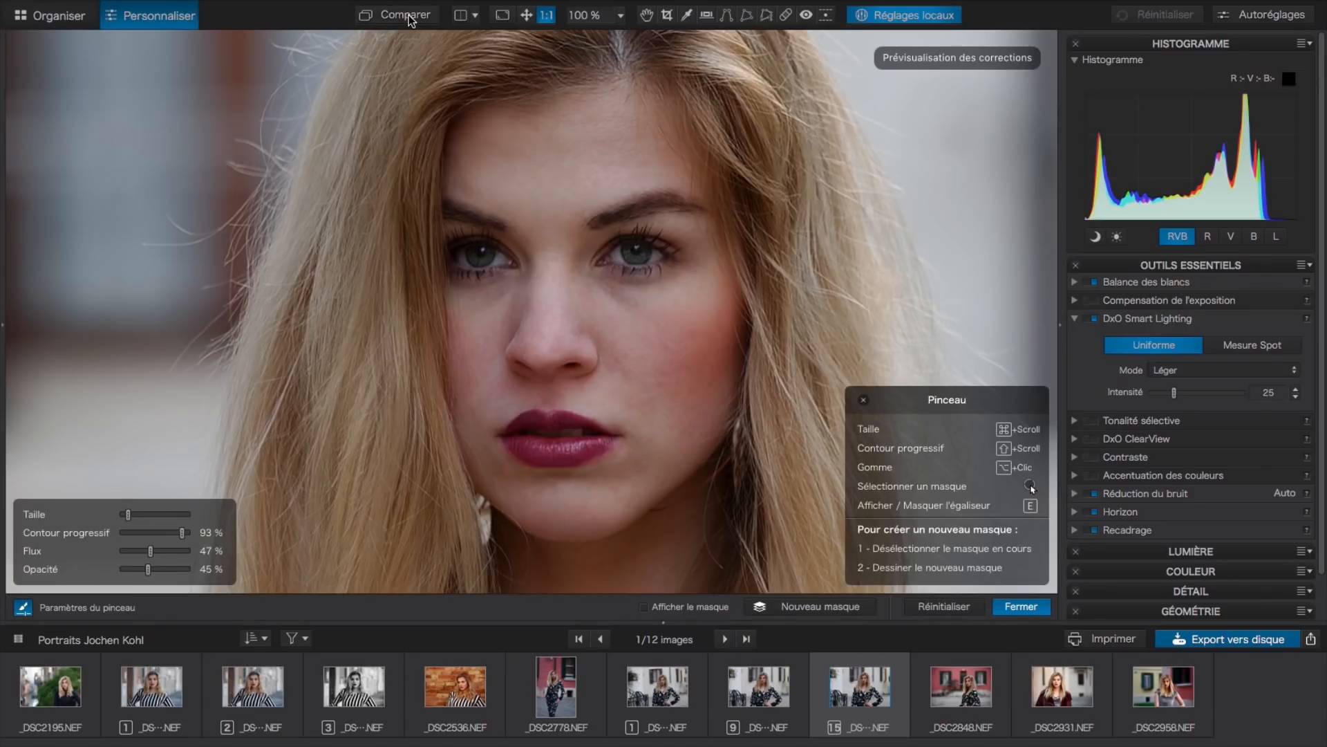
left_click(408, 20)
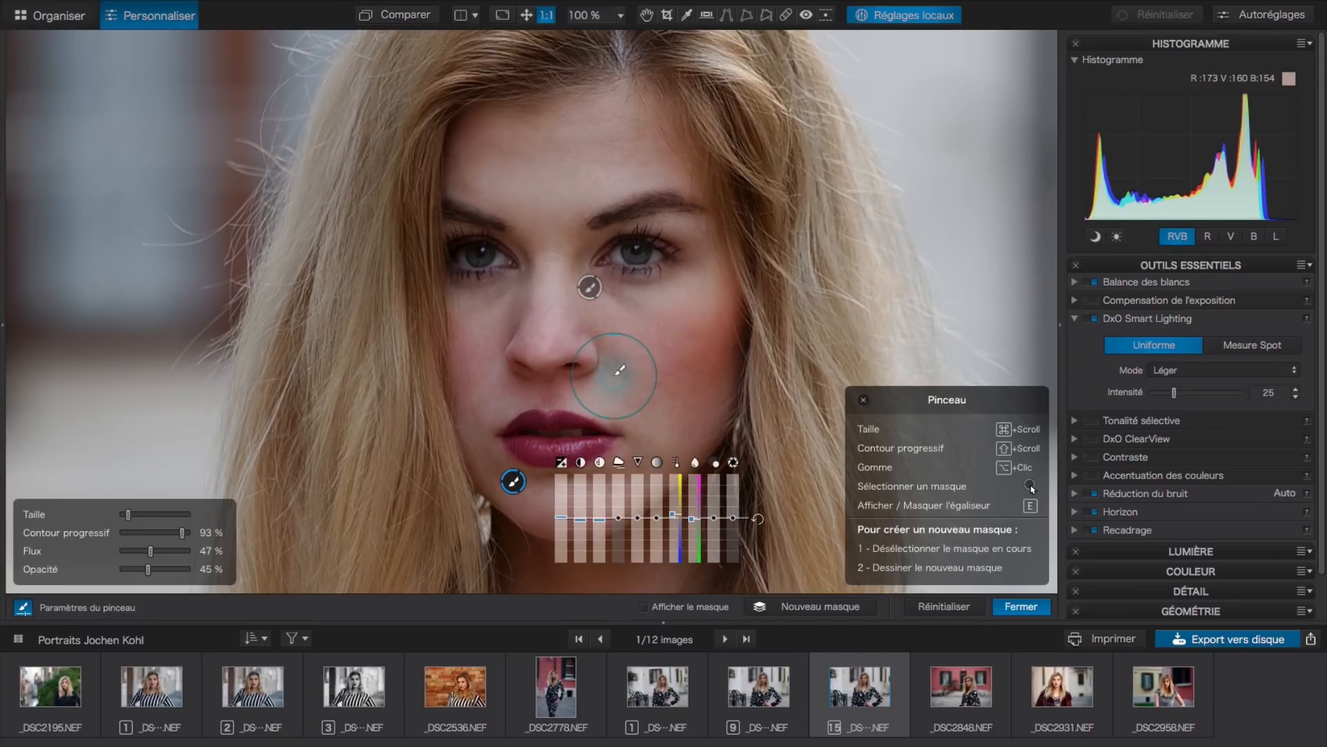
Start another new mask and set the brush size to 59 and its Contour progressif to 61 %
left_click(833, 607)
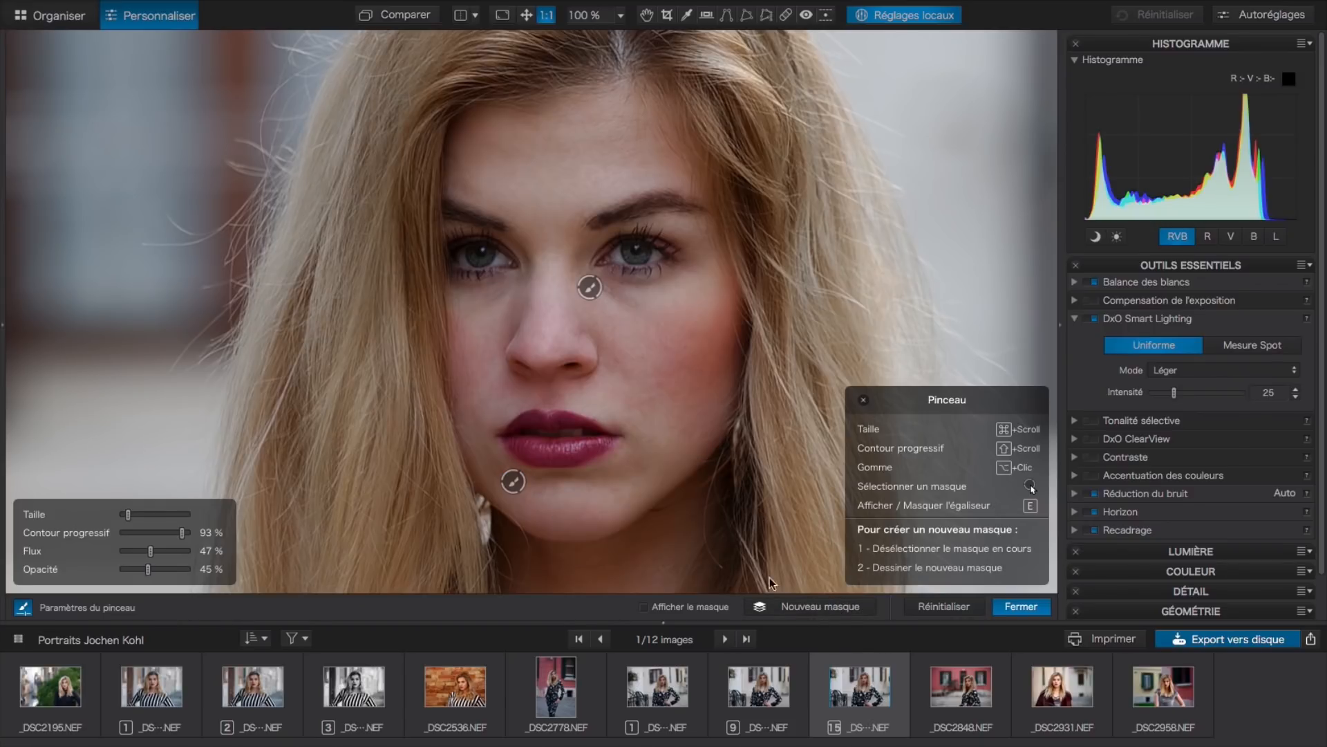
mouse_move(508, 491)
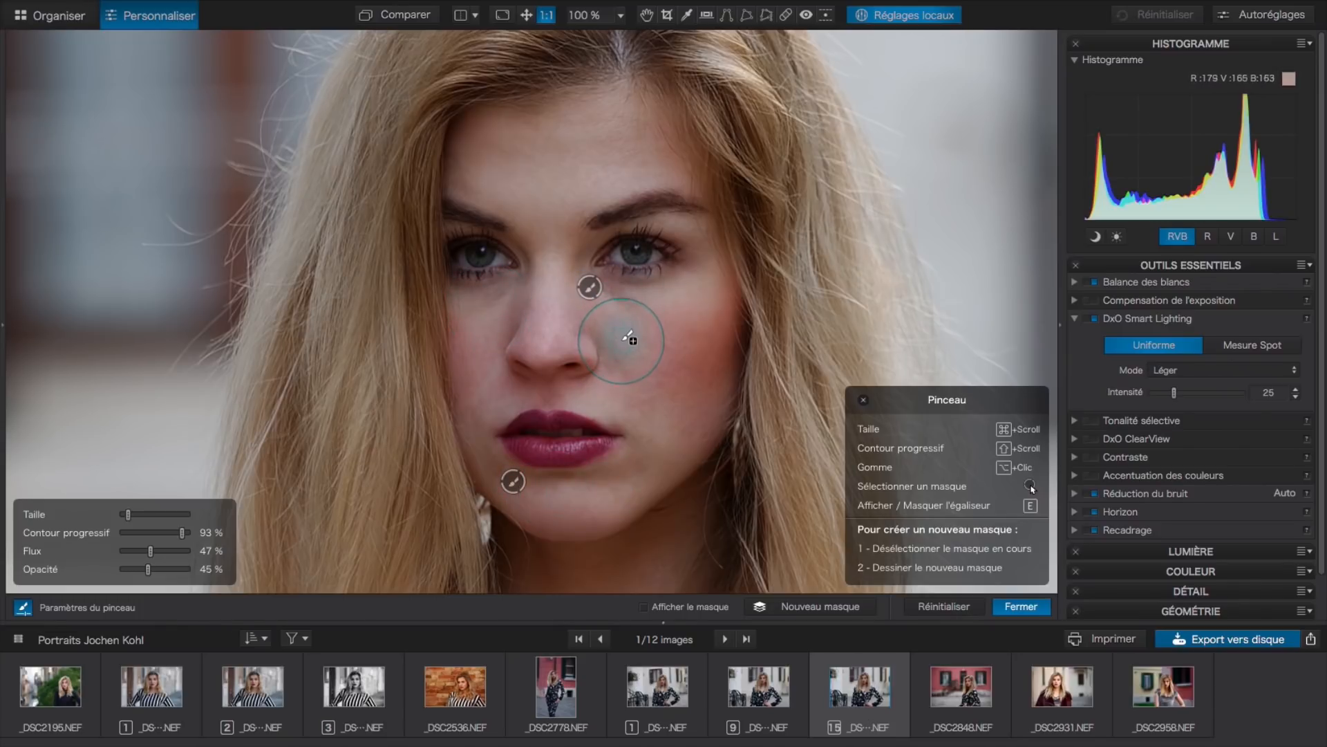
scroll(623, 355, "up", 1)
scroll(629, 351, "down", 5)
scroll(629, 351, "down", 3)
scroll(625, 340, "down", 1)
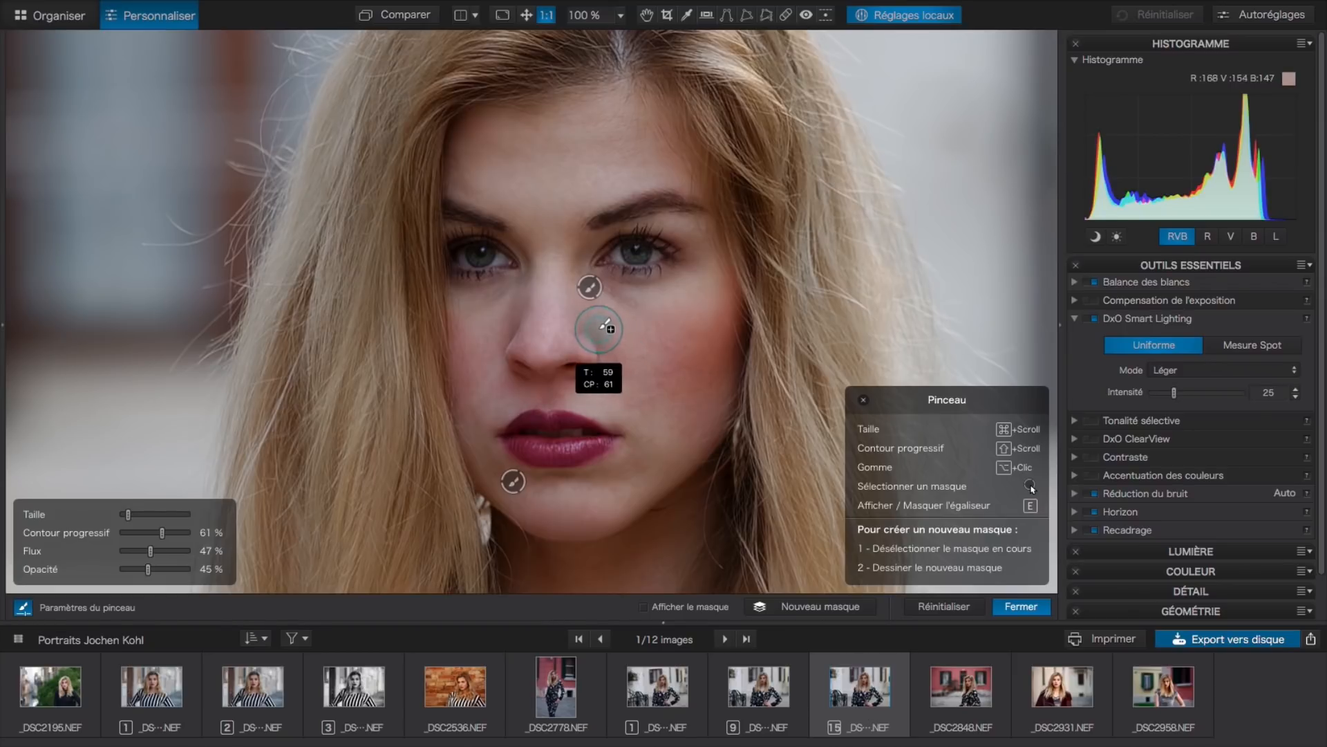
Paint the new mask over the fold beside the nose and slightly adjust its Exposition
mouse_move(596, 327)
left_mouse_down()
mouse_move(605, 378)
mouse_move(612, 335)
left_mouse_up()
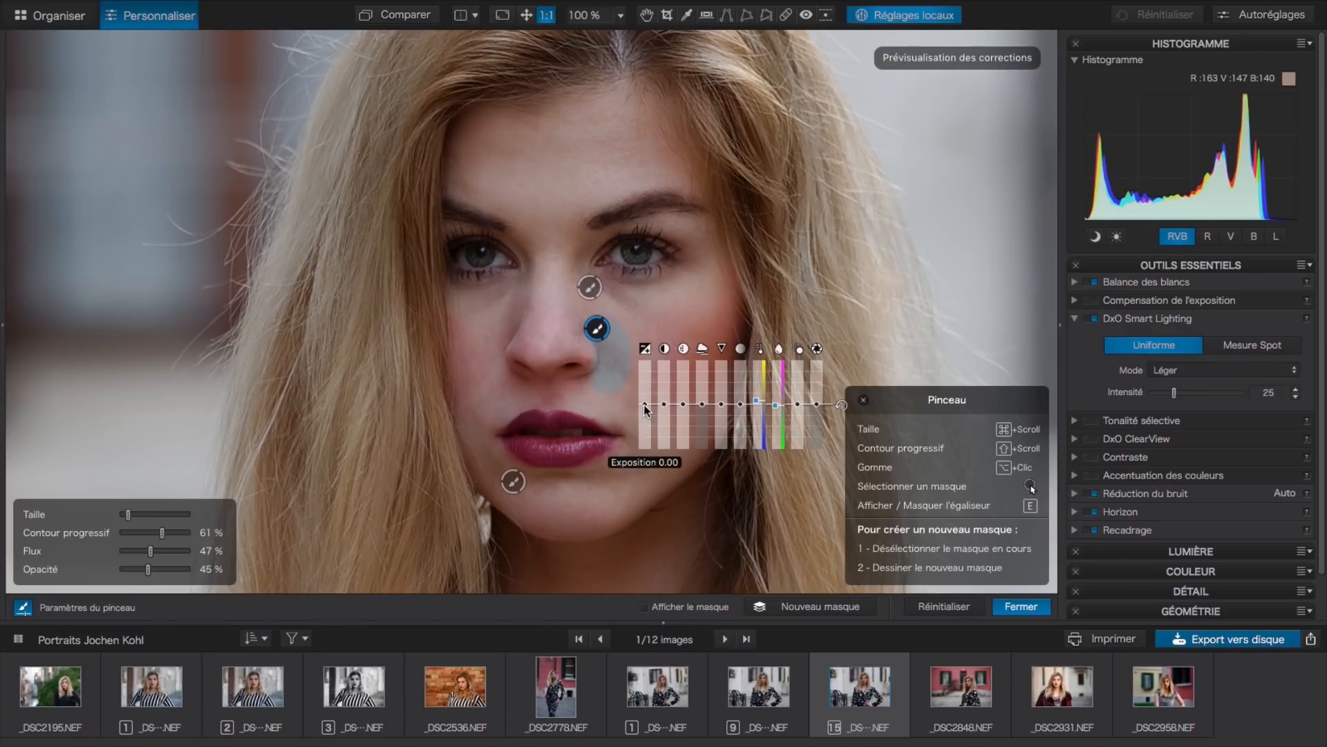
left_click_drag(645, 409, 644, 408)
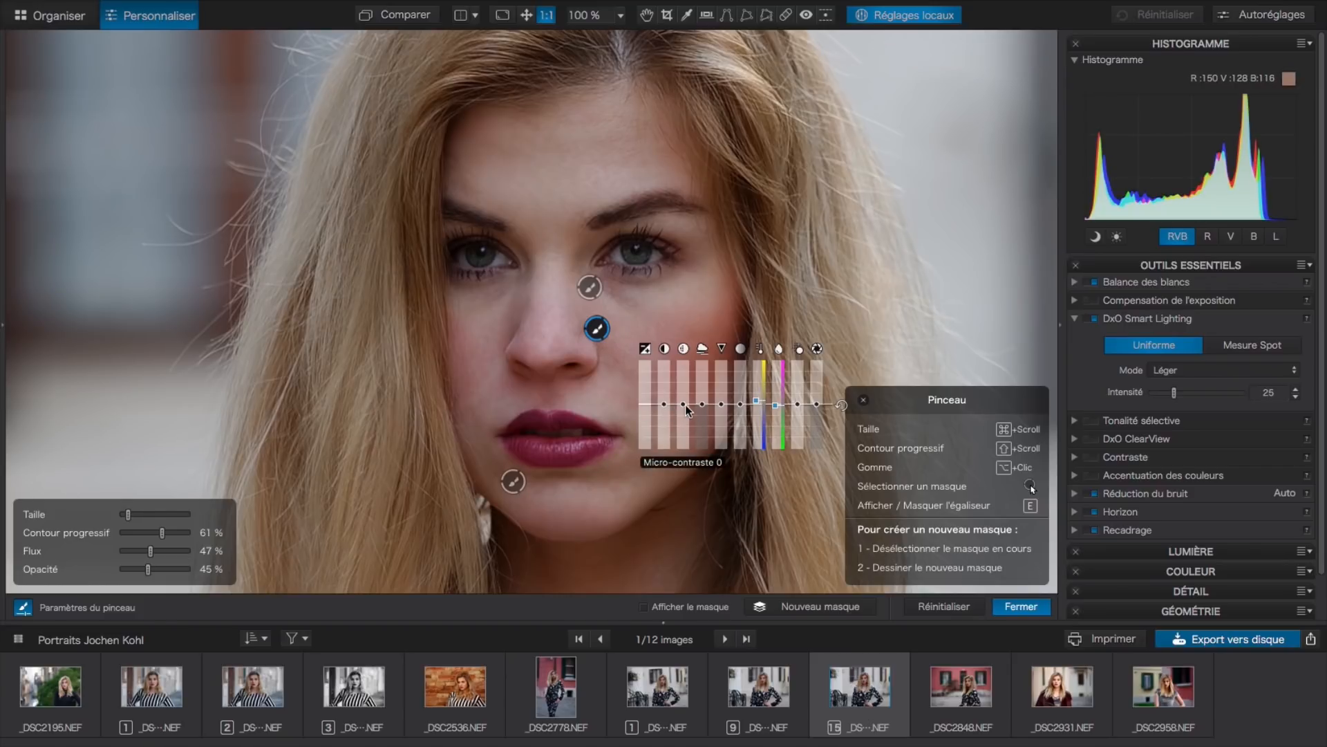
Slightly lower the nose mask's Micro-contraste and Saturation, set its Vibrance to -10, and compare with the version without local adjustments
left_click_drag(685, 405, 686, 407)
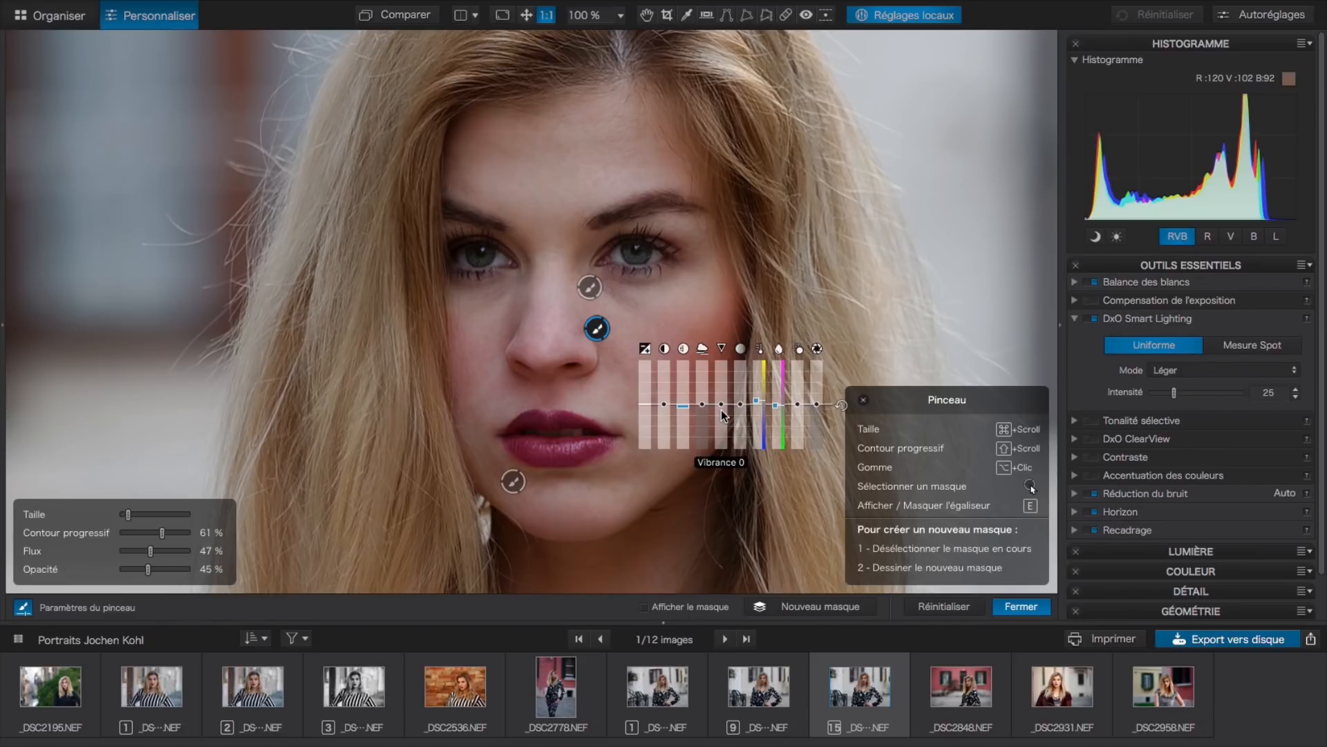
left_click_drag(720, 409, 720, 411)
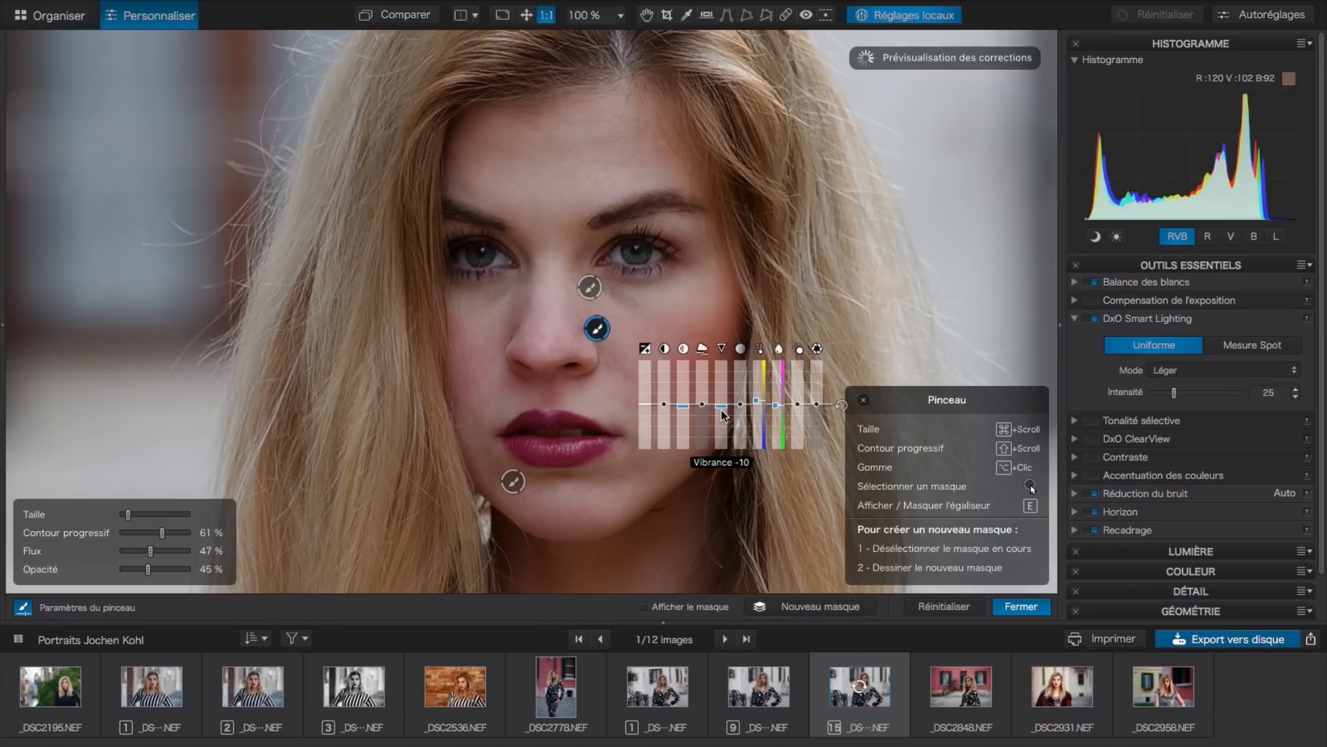
left_click_drag(741, 404, 741, 409)
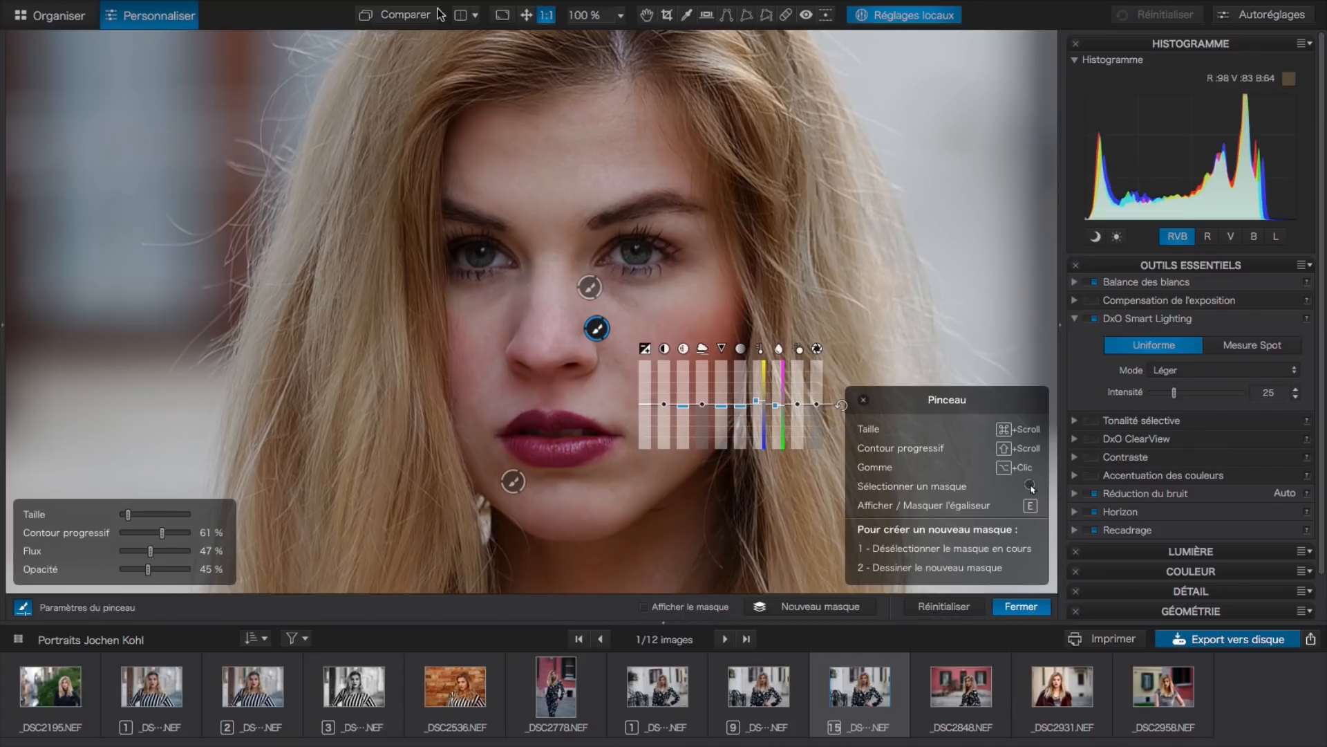
left_click(406, 15)
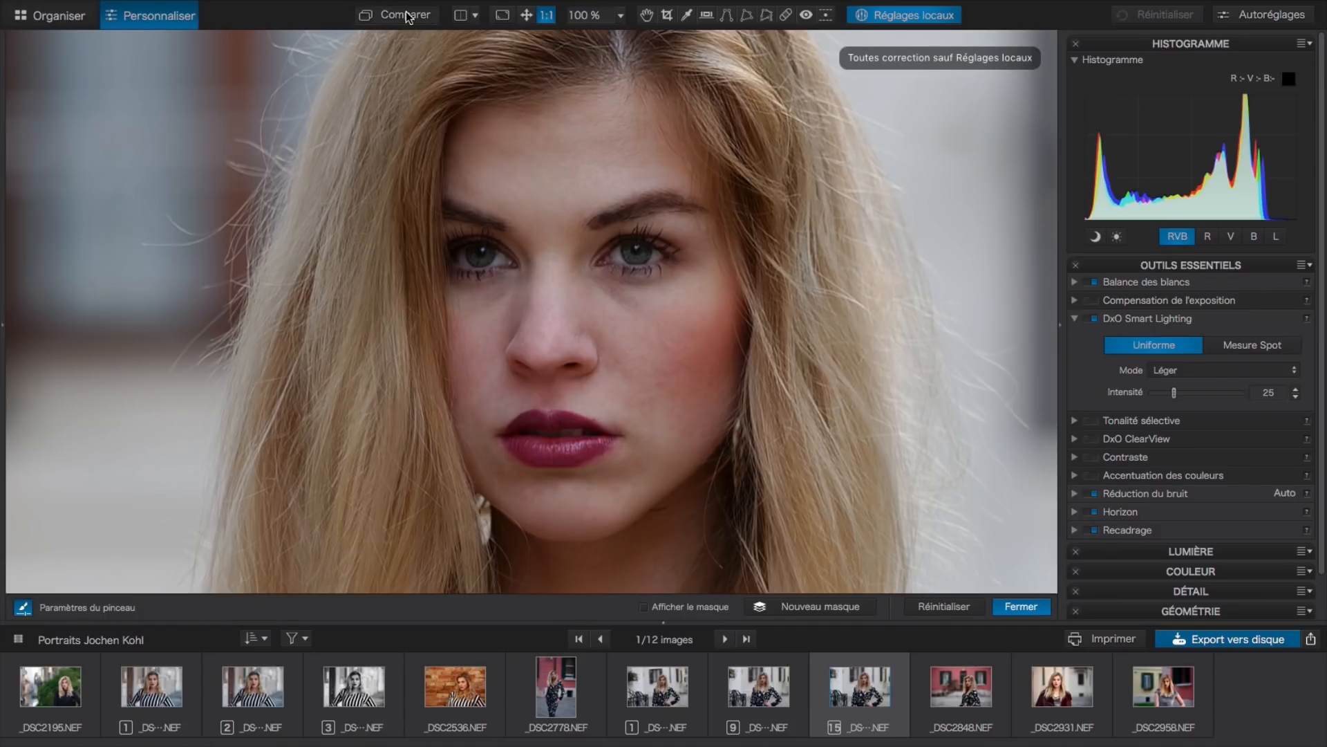
left_click(407, 15)
left_click(406, 16)
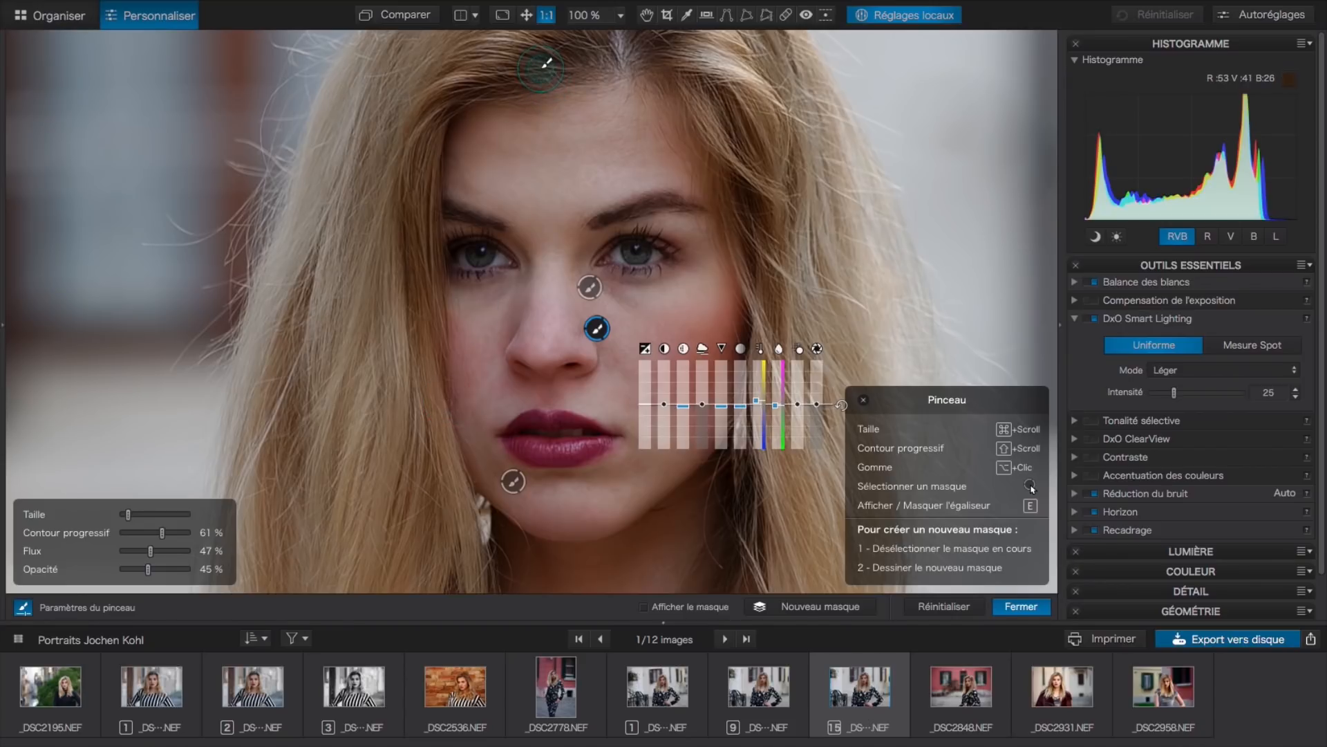
Start a new mask with a control point on the skin at the neckline and slightly enlarge its circle of influence
left_click(527, 15)
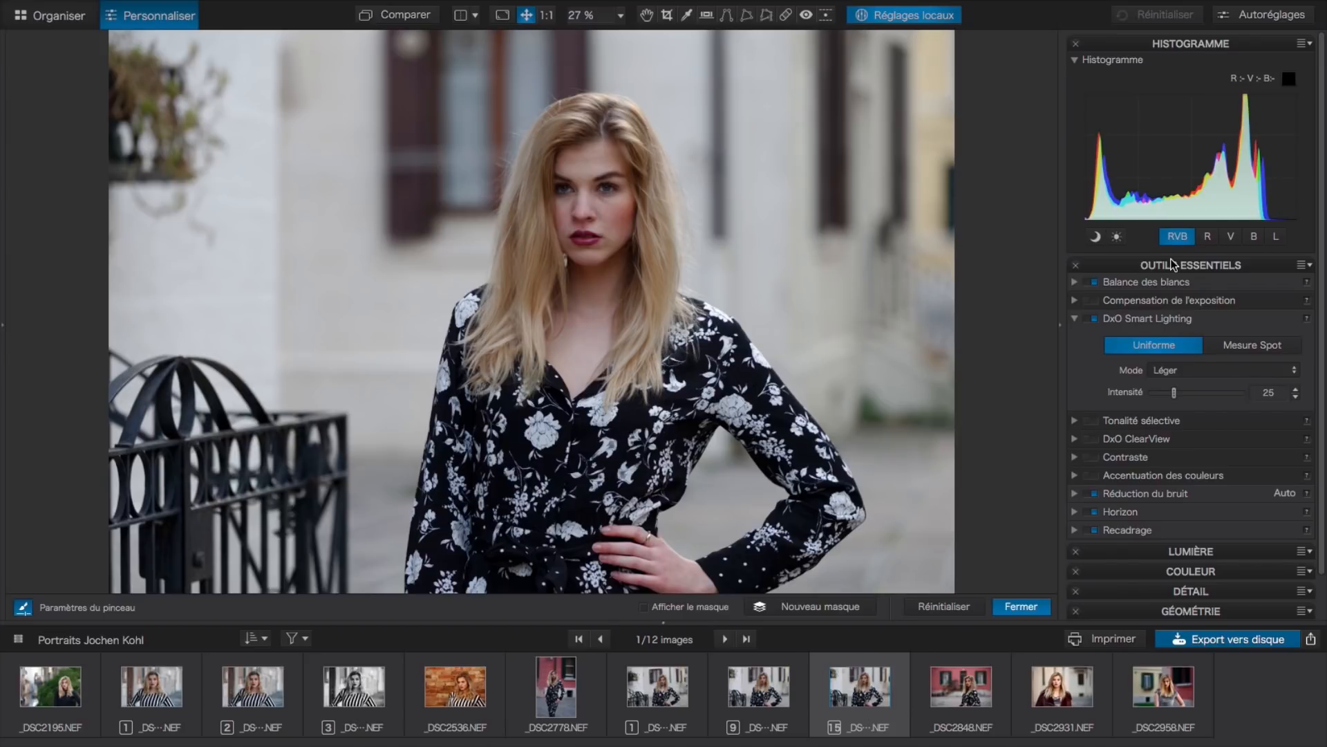
mouse_move(698, 311)
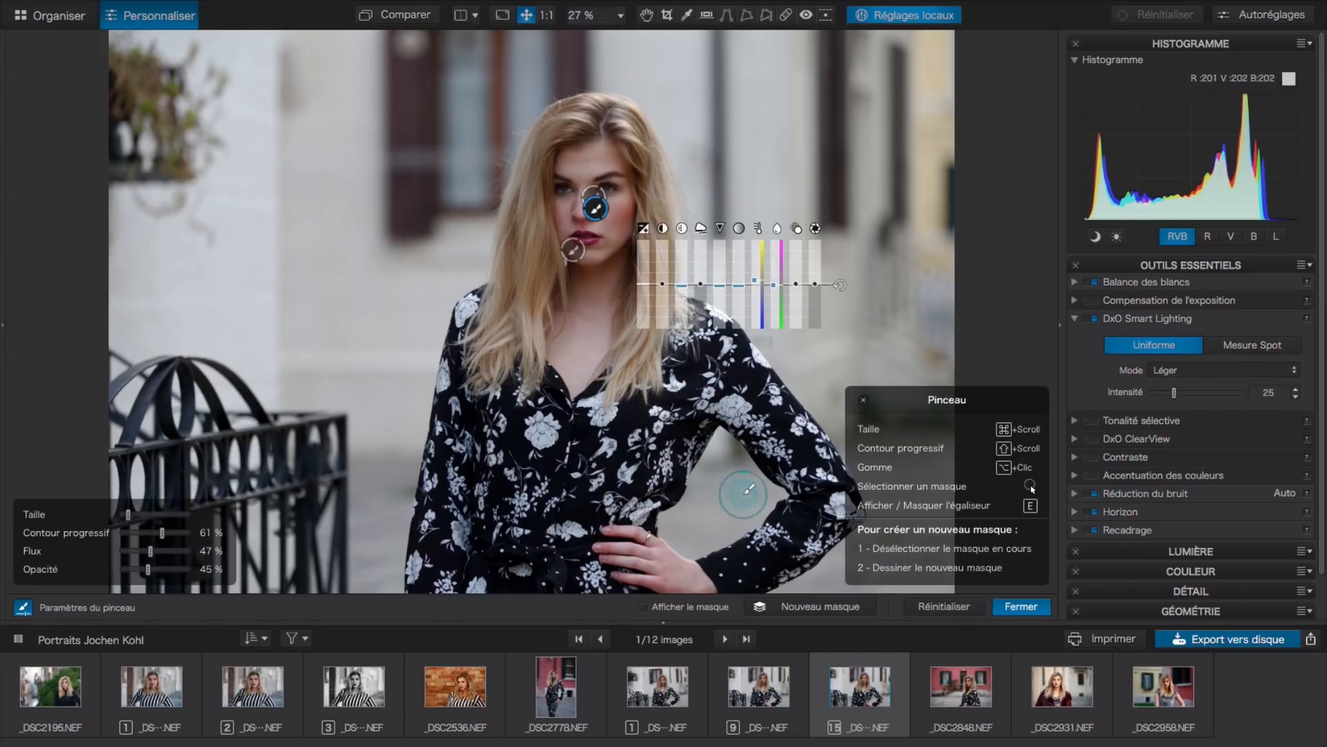
left_click(822, 609)
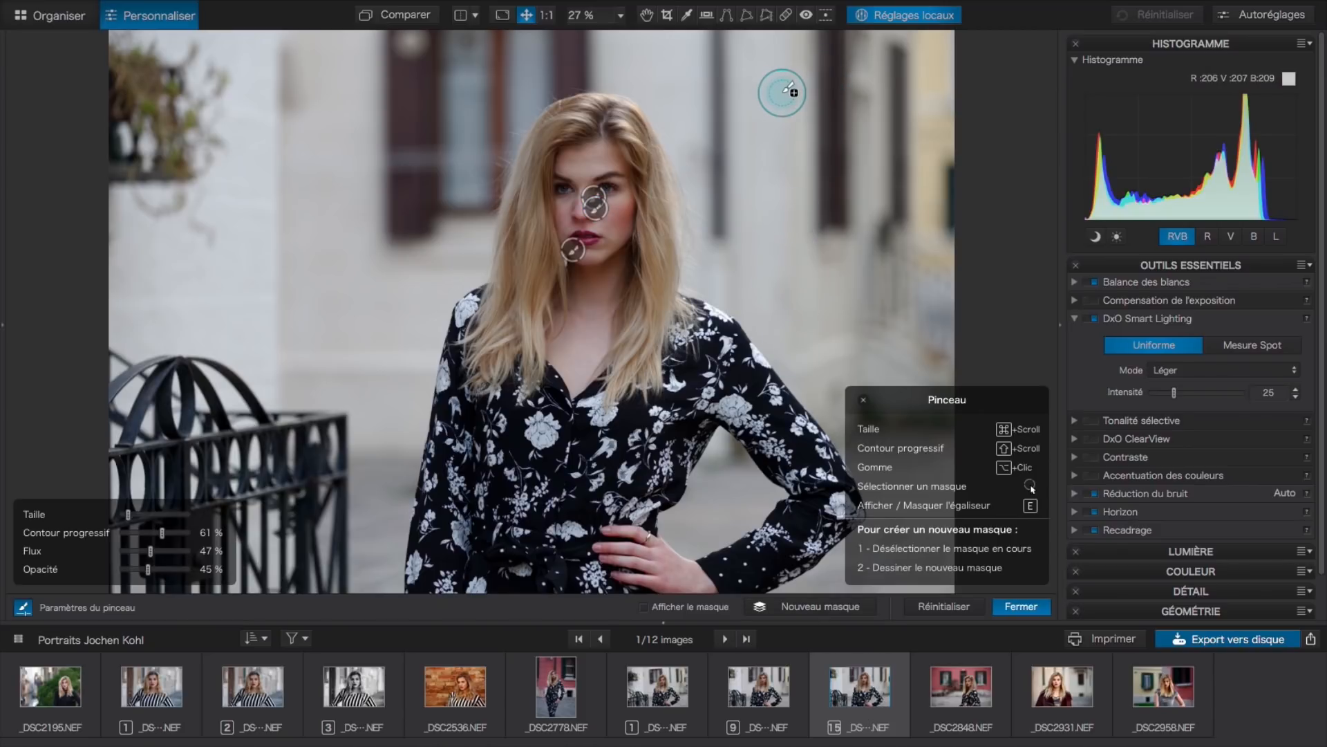
right_click(782, 93)
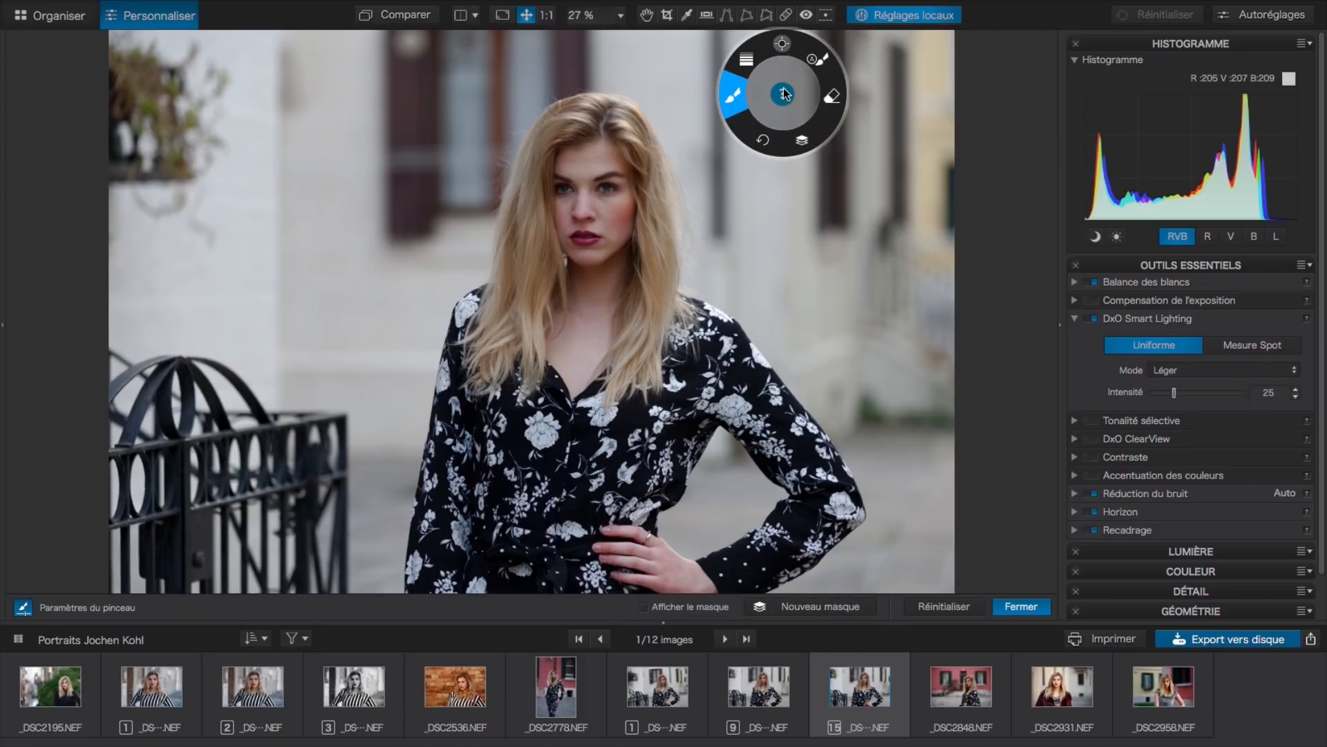
left_click(783, 46)
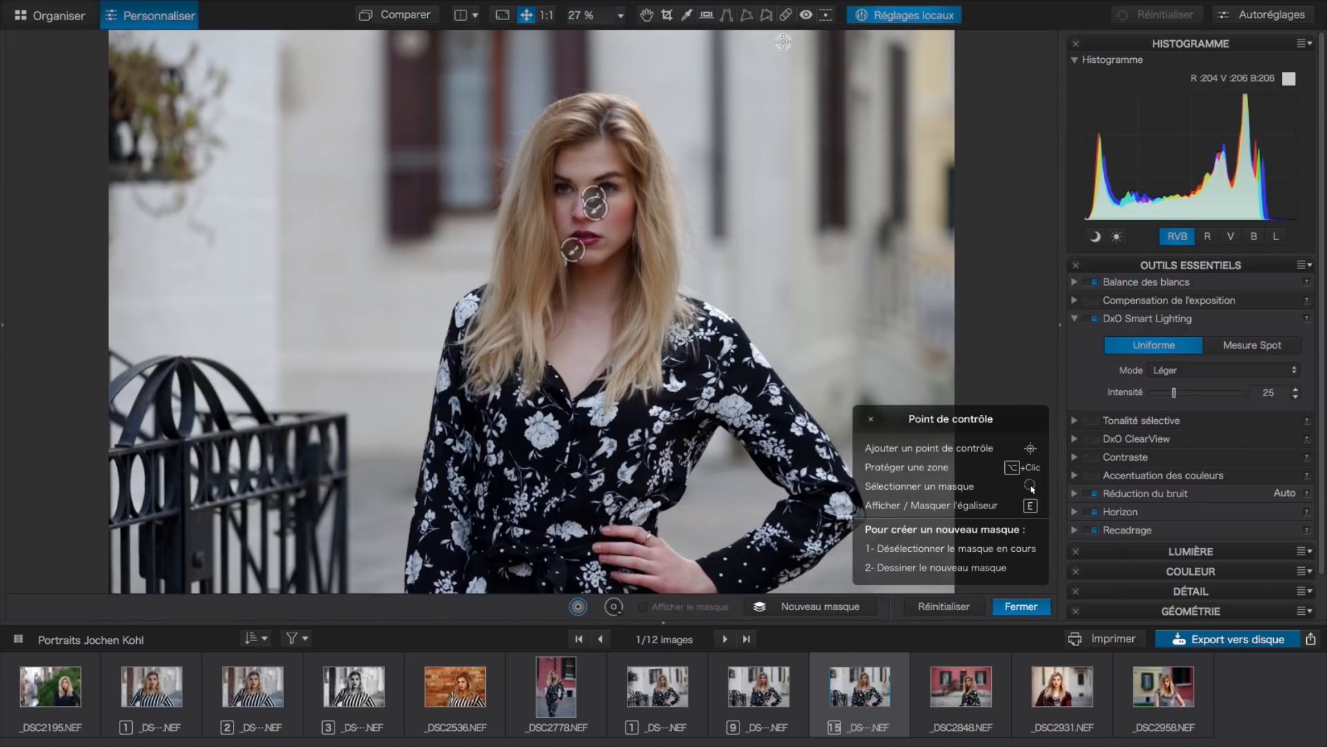
left_click(576, 361)
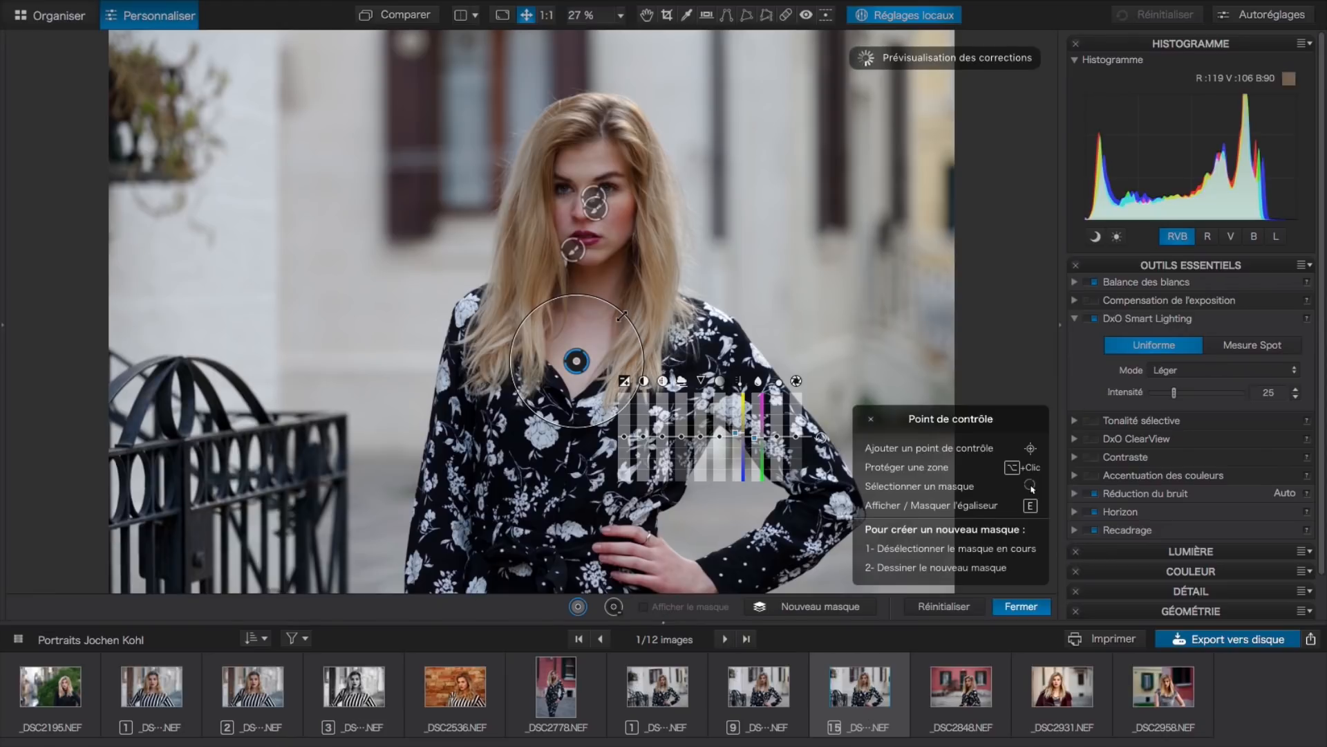
left_click_drag(623, 315, 640, 295)
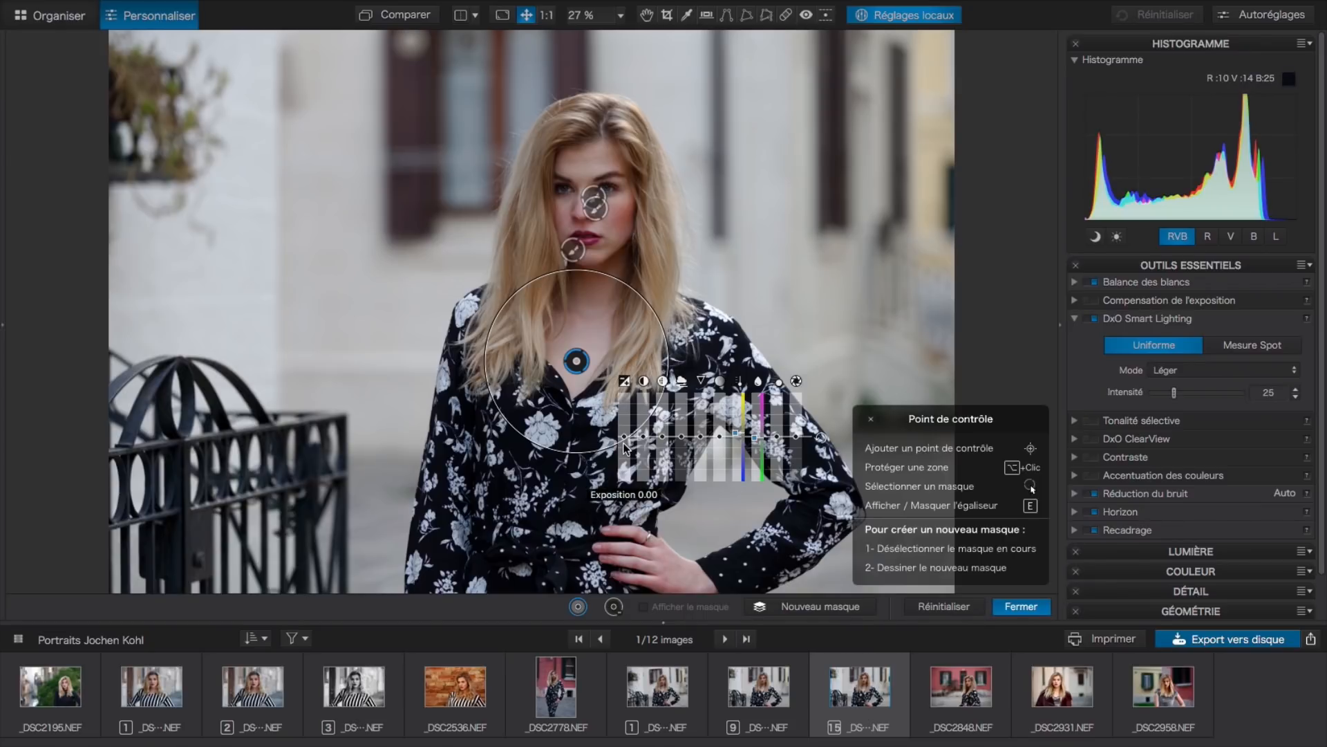
Lower the neckline control point's Exposition to about -0.65 and slightly adjust its Vibrance
left_click_drag(626, 448, 625, 447)
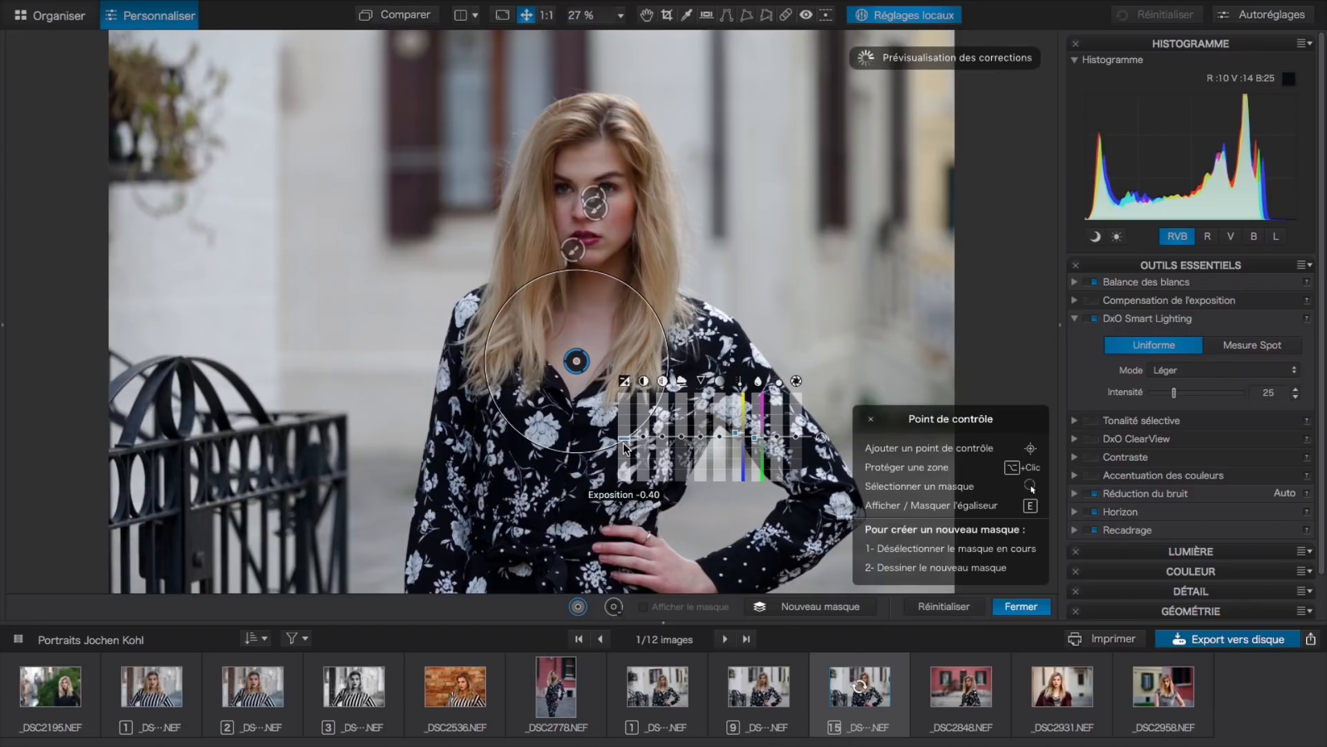
left_click_drag(625, 446, 626, 448)
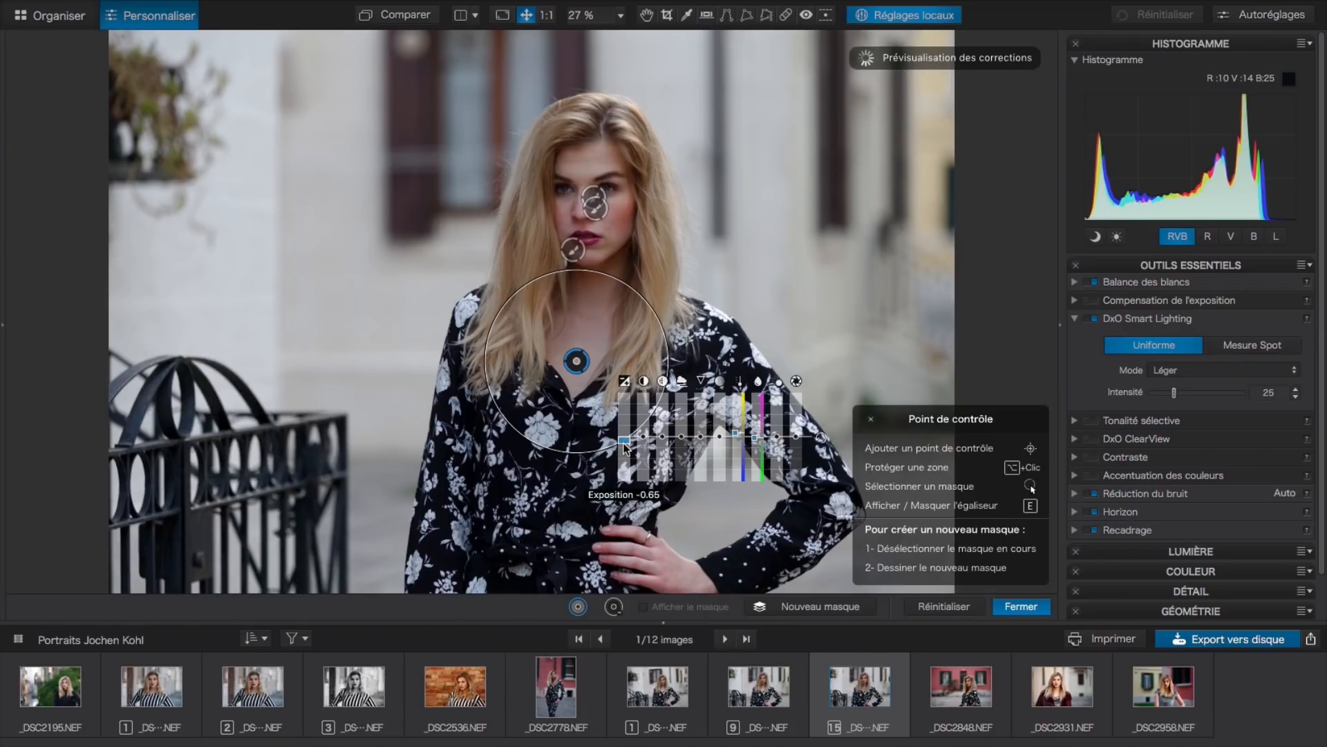
left_click_drag(626, 448, 626, 447)
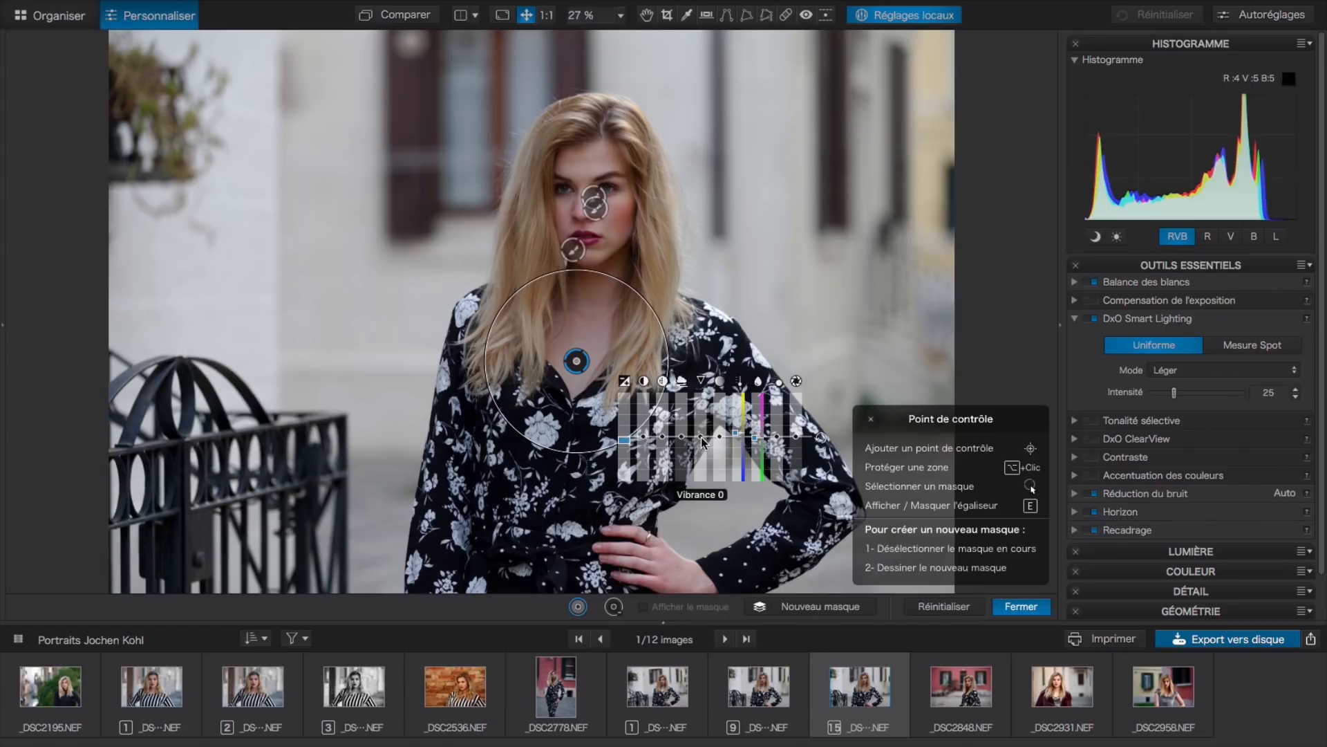
left_click_drag(702, 442, 702, 442)
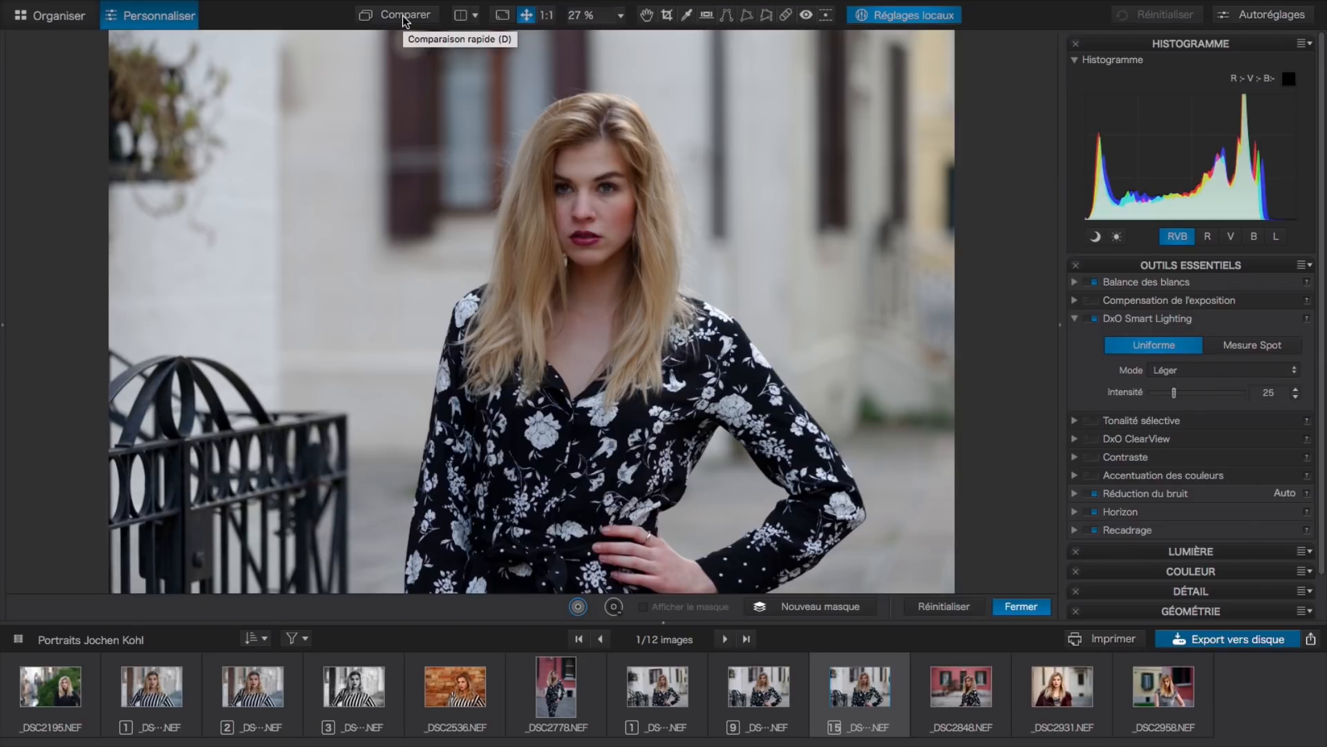
Compare the corrected portrait with the uncorrected version, first in a split view across the face and body, and then full-frame
left_click(460, 18)
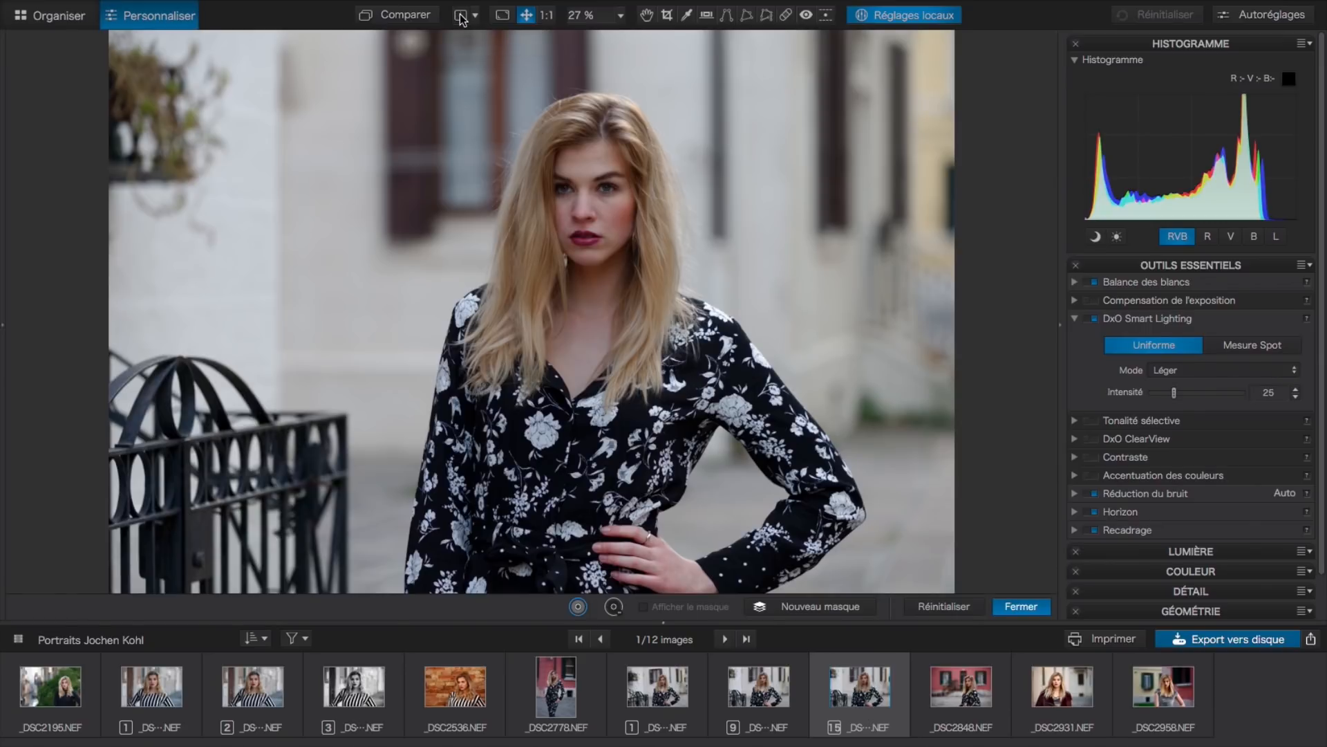
left_click_drag(531, 329, 567, 325)
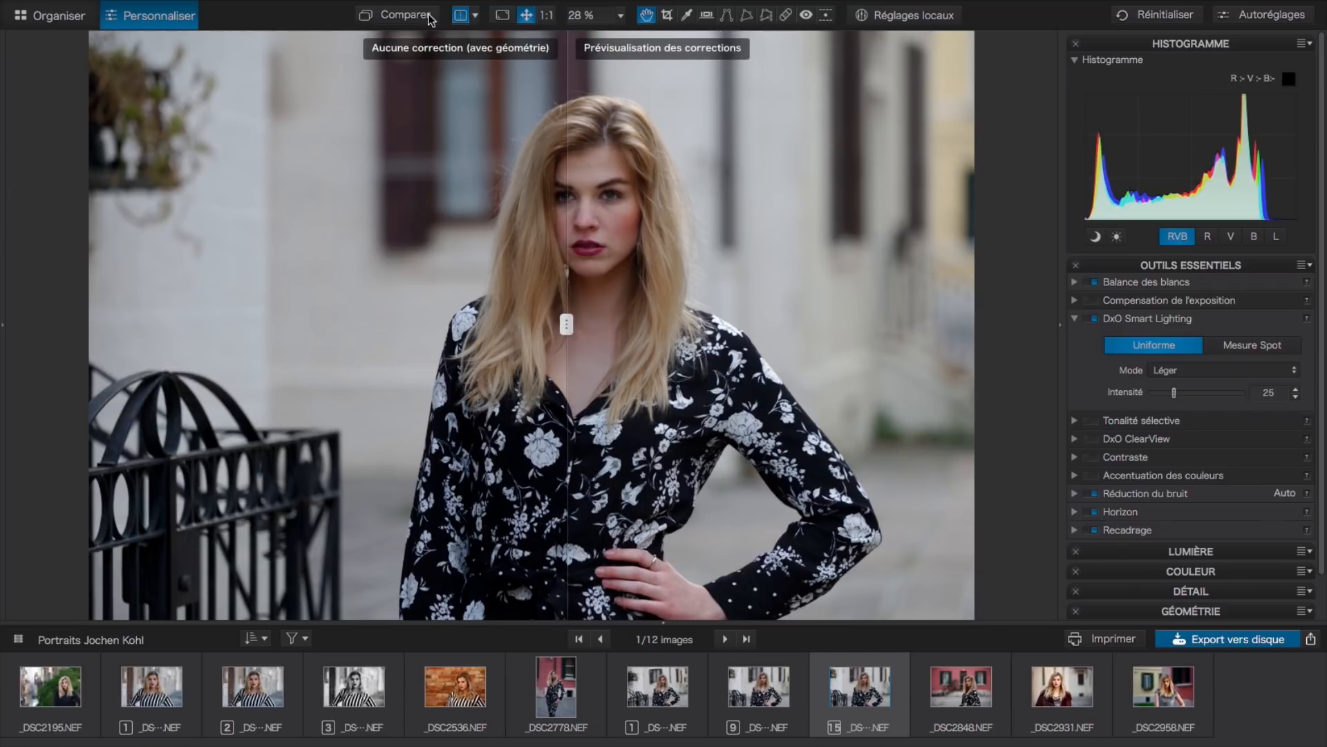
left_click(461, 14)
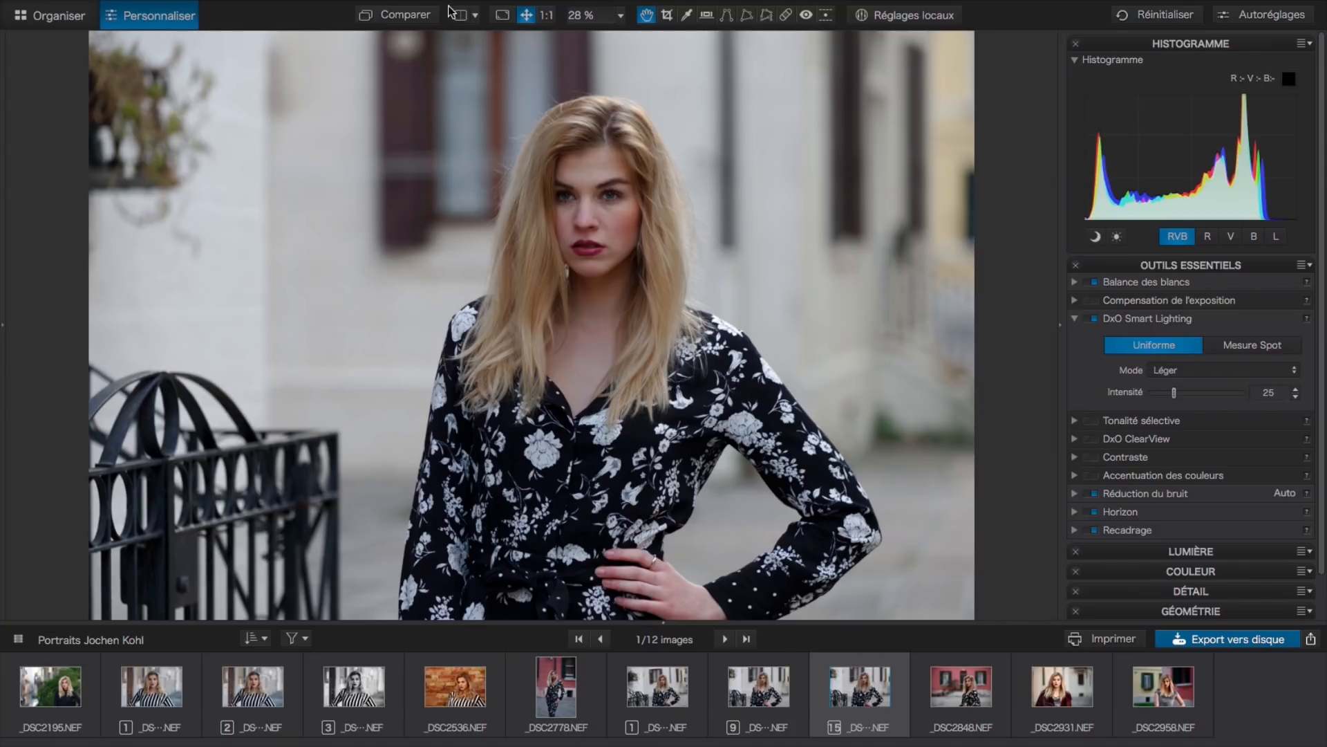
left_click(414, 17)
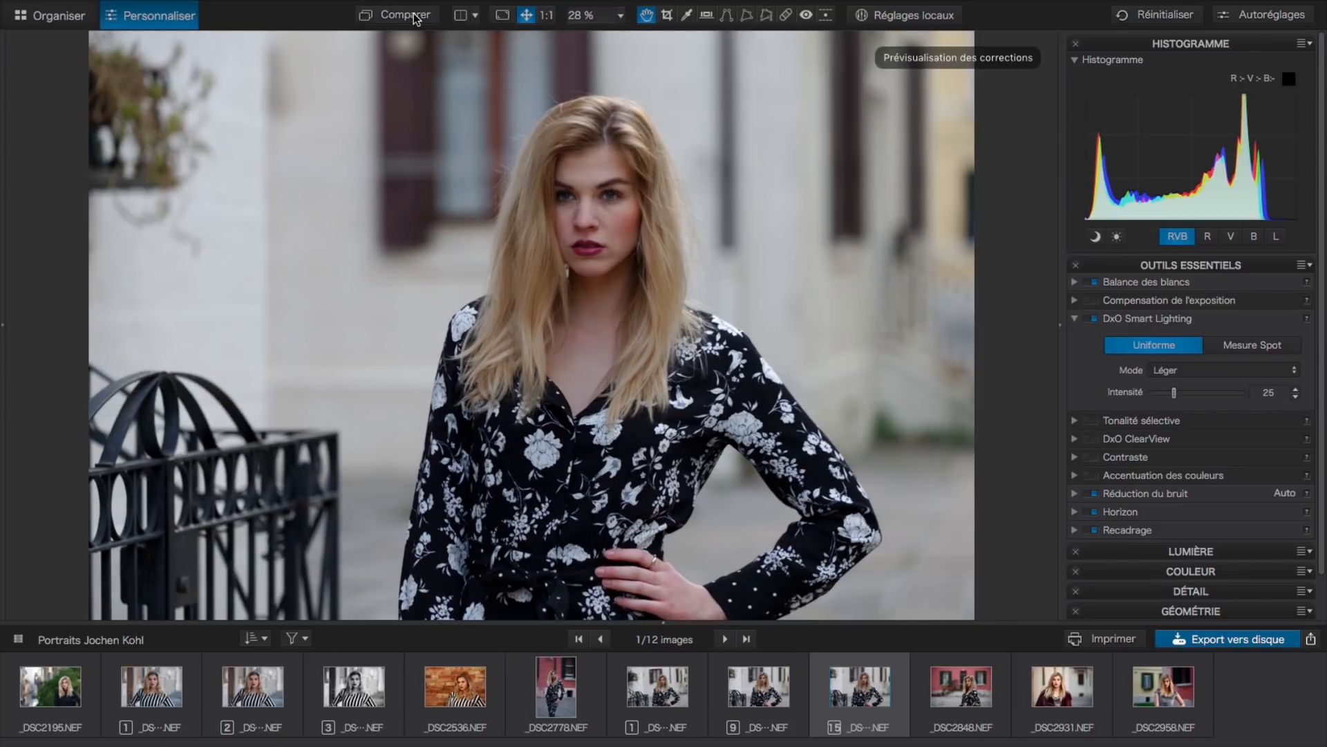
left_click(413, 17)
left_click(412, 17)
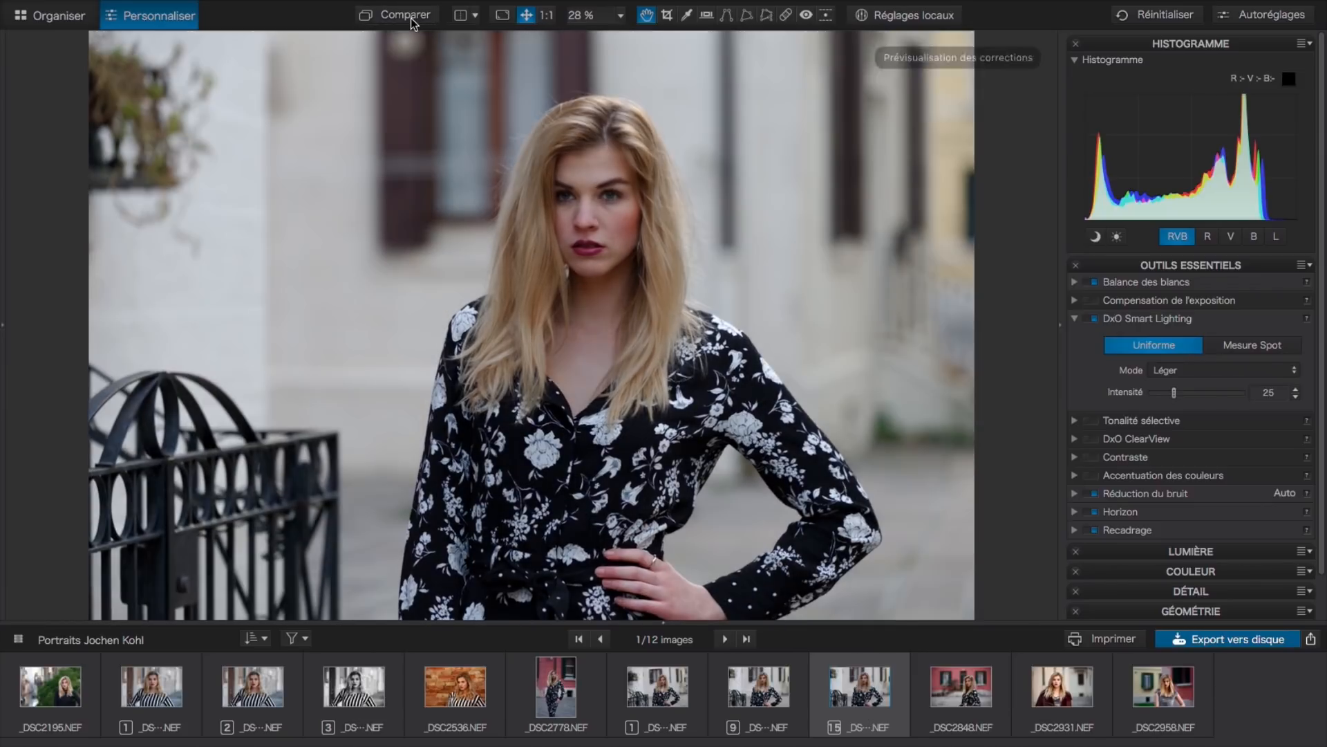
left_click(412, 20)
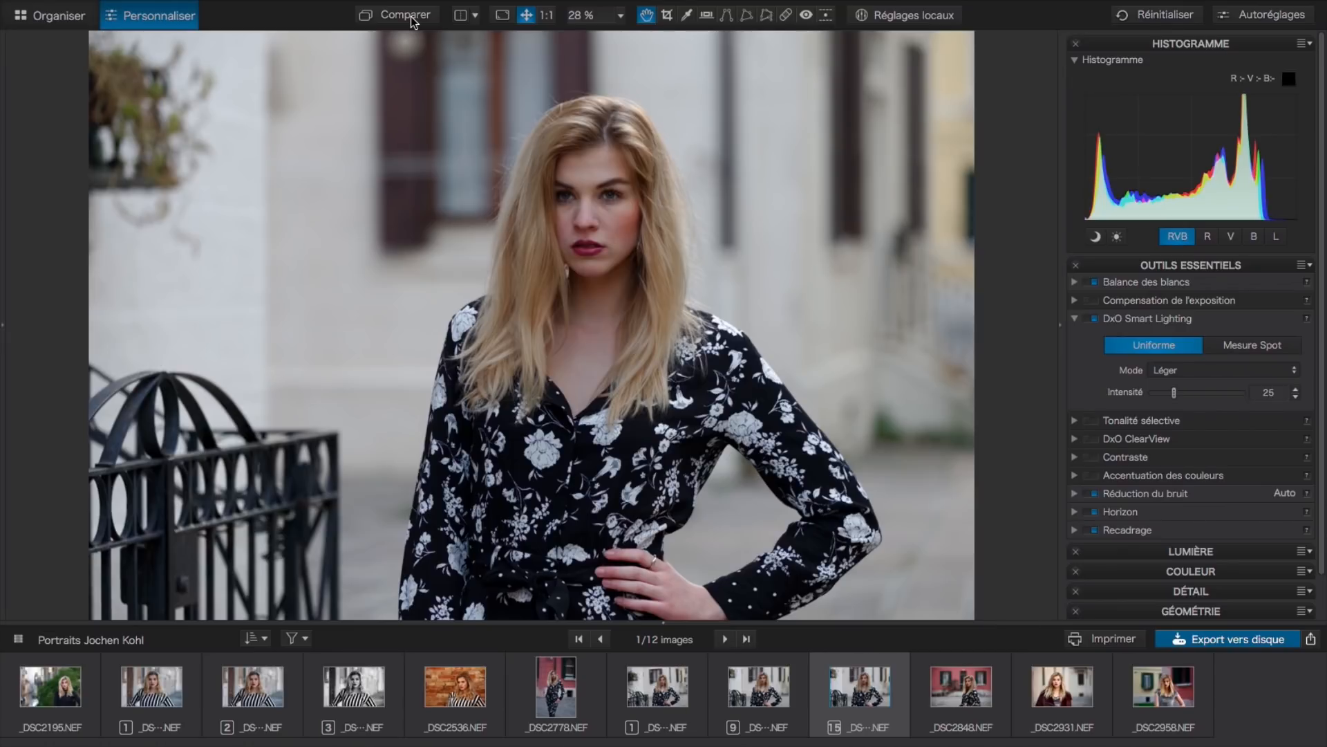
left_click(411, 21)
Reopen the local adjustments and start a new mask with a control point on the hand, shrinking its circle around the hand
left_click(914, 16)
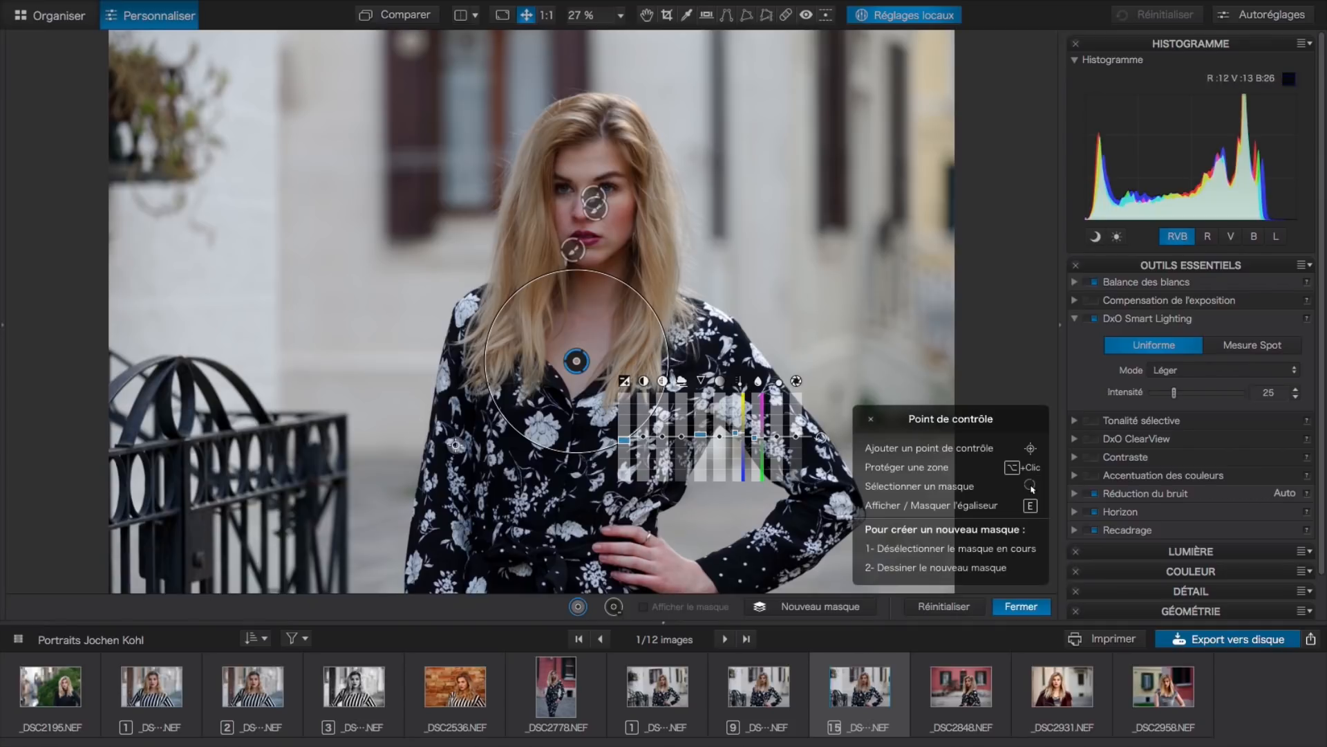
left_click(810, 608)
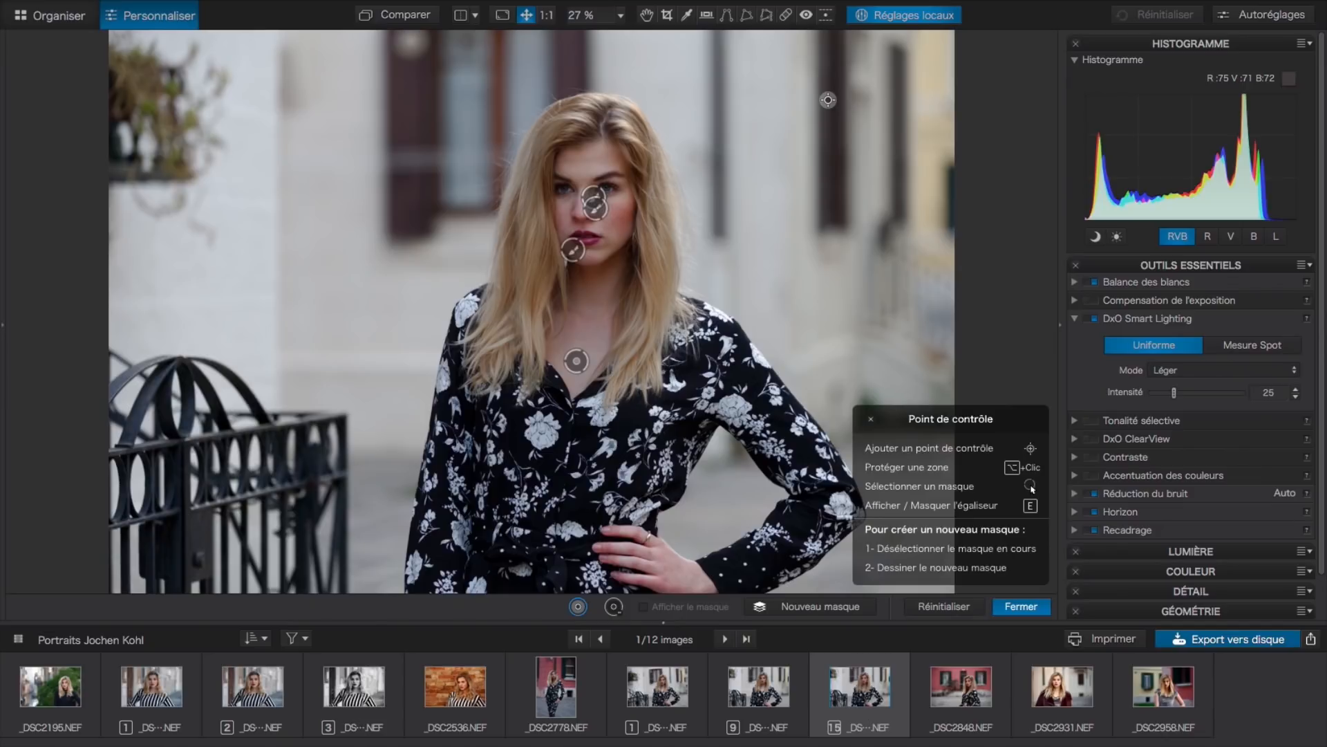
right_click(775, 90)
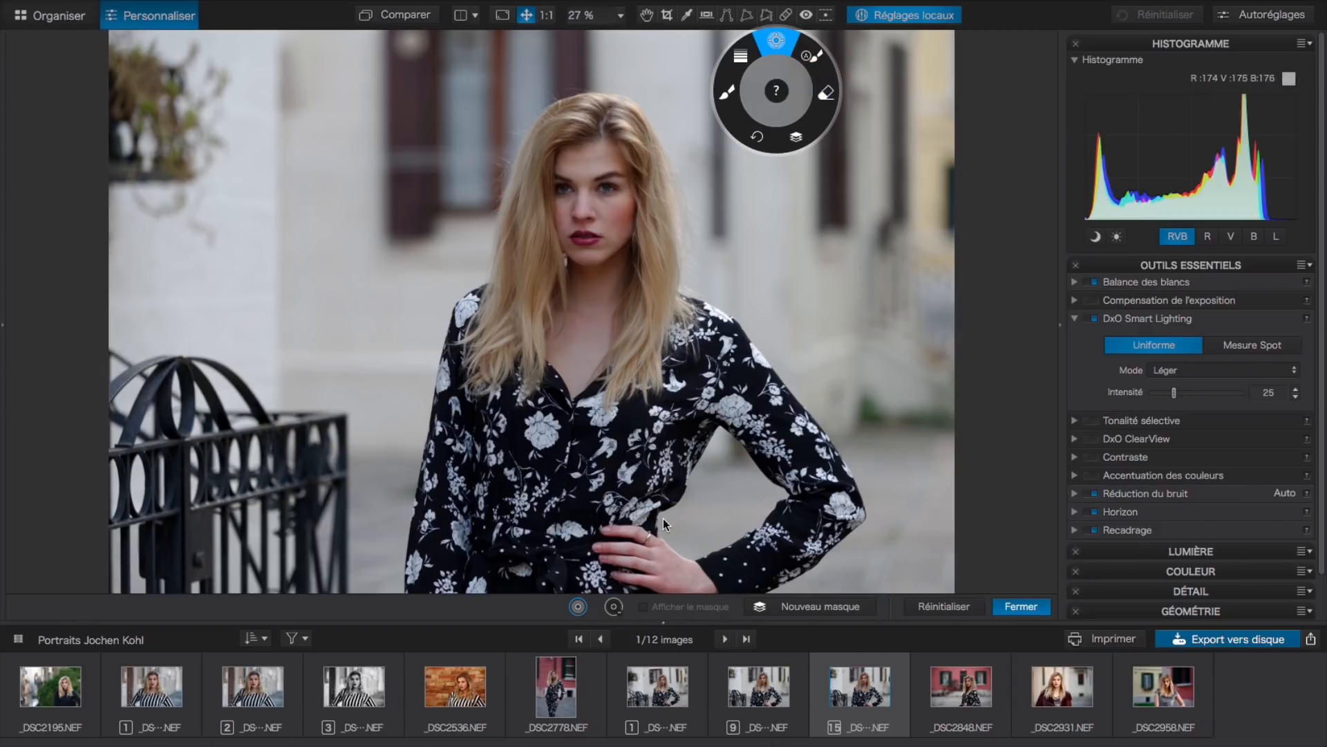
left_click(777, 40)
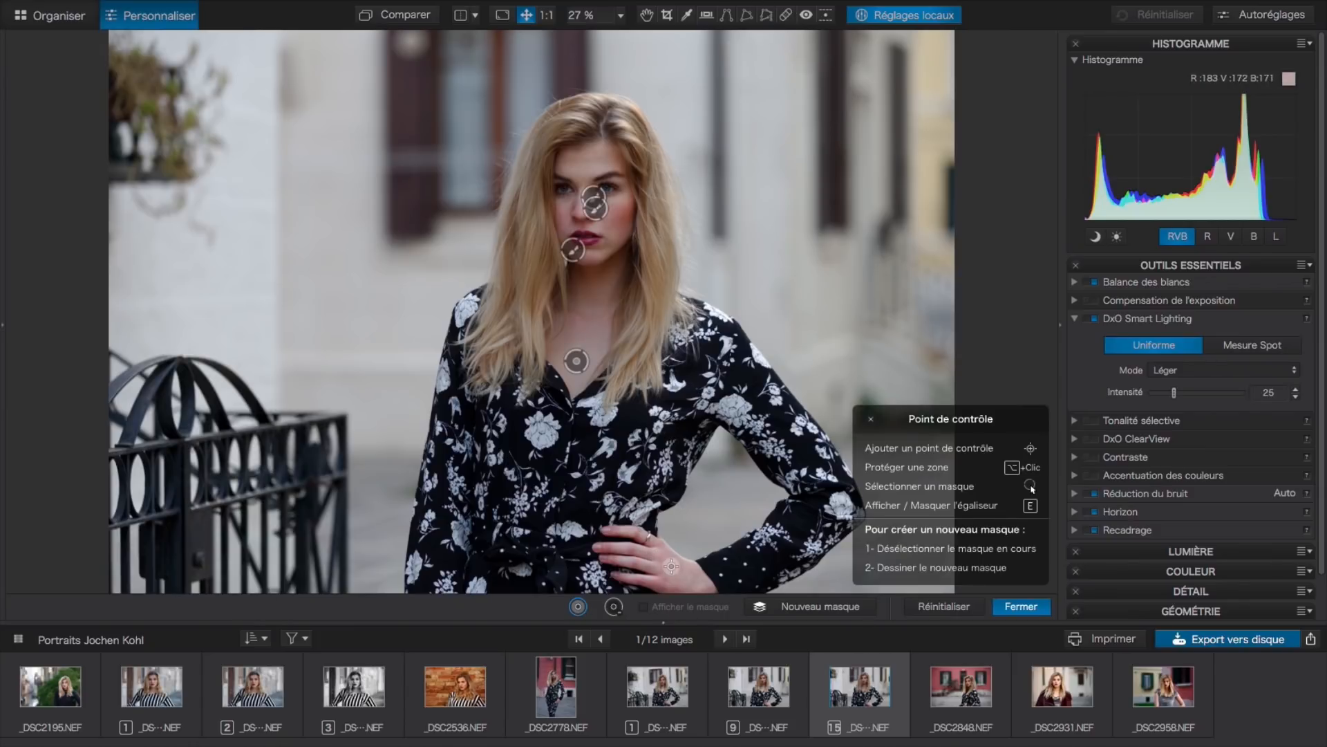
left_click(655, 555)
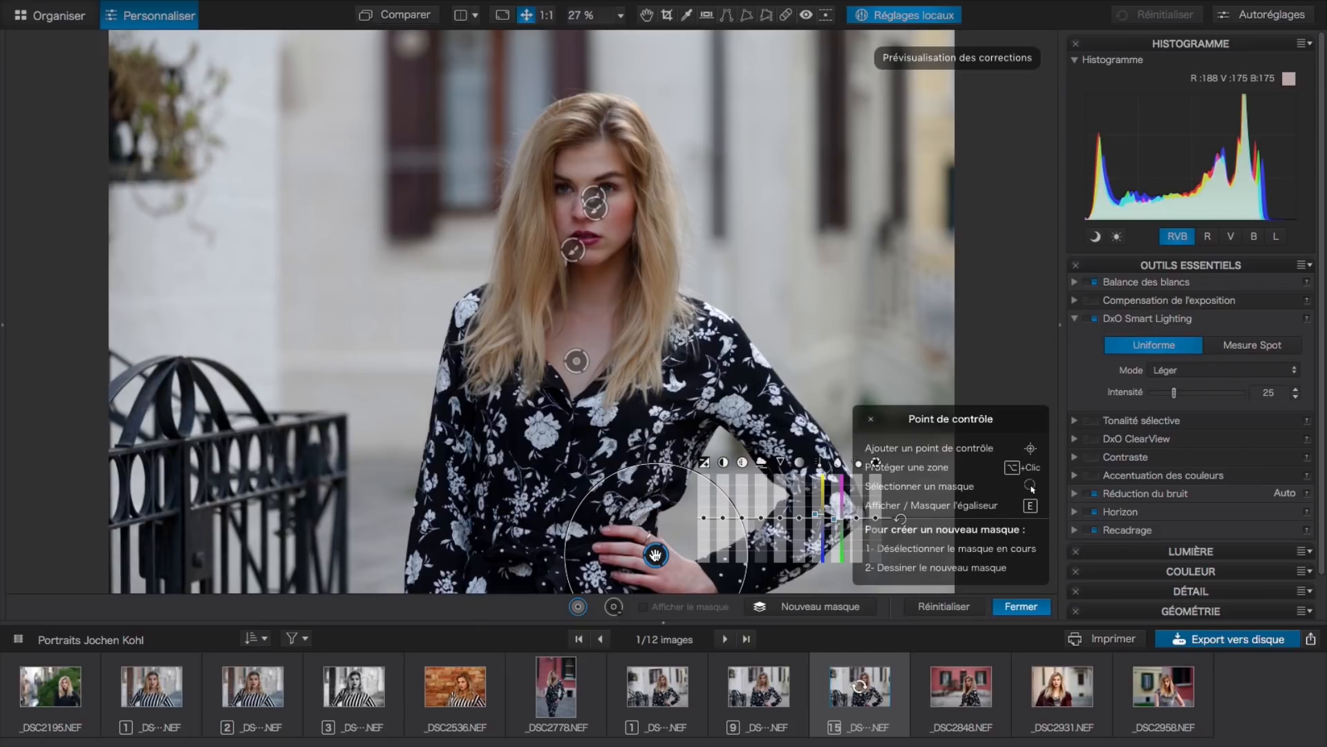
left_click_drag(695, 473, 683, 493)
left_click_drag(658, 554, 653, 557)
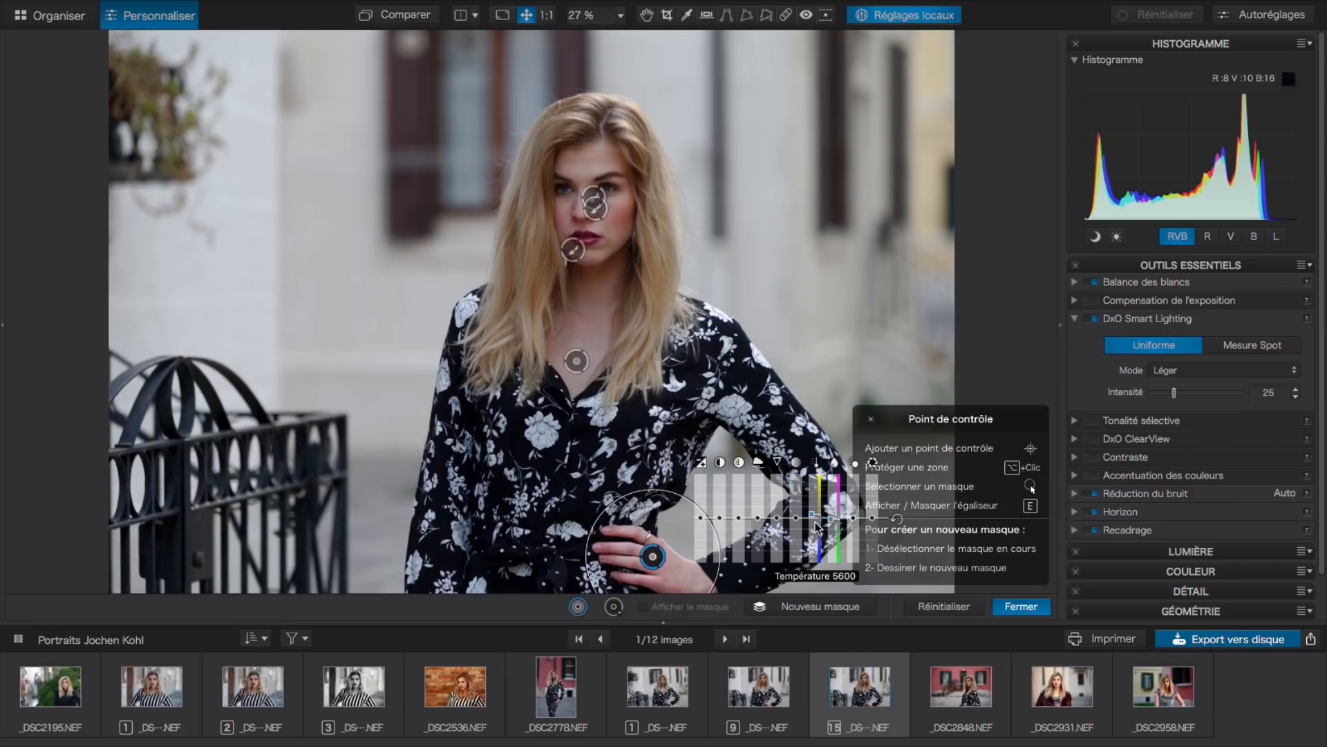
Raise the hand control point's Température to 7663
scroll(818, 527, "up", 4)
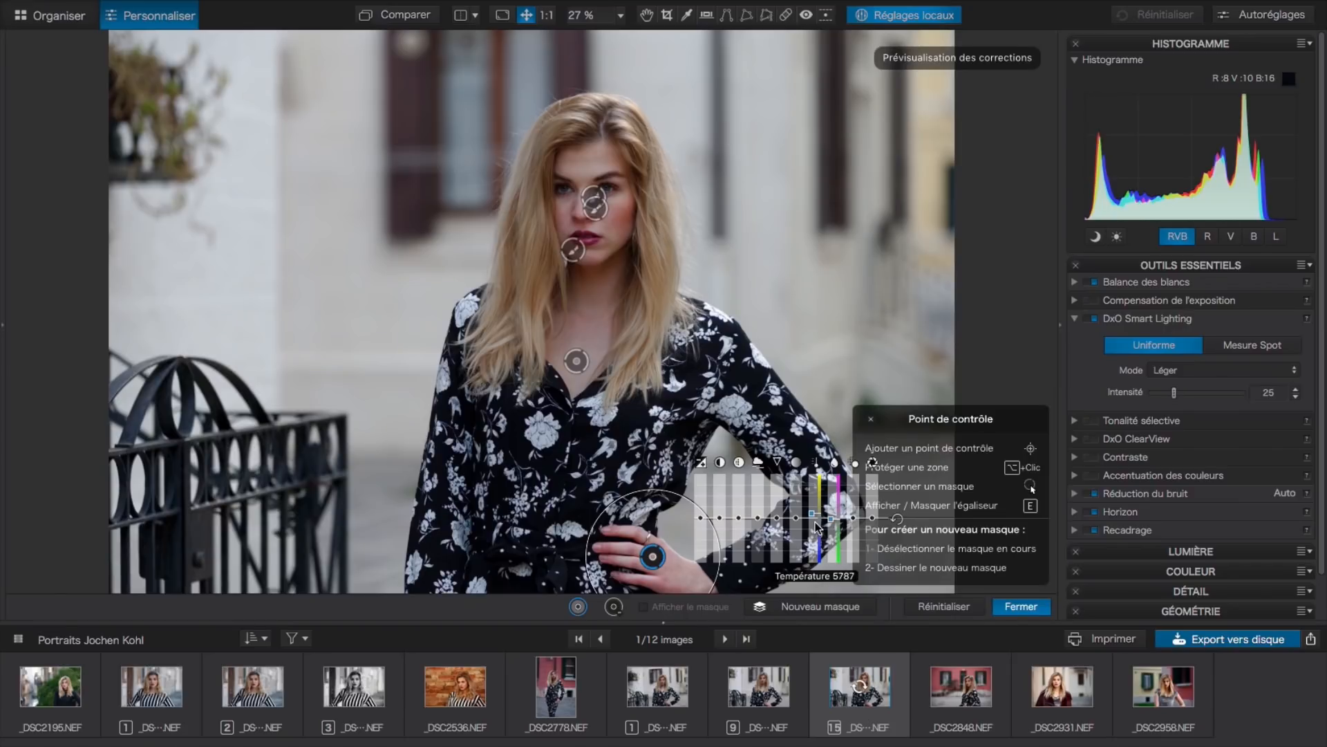
scroll(818, 528, "up", 5)
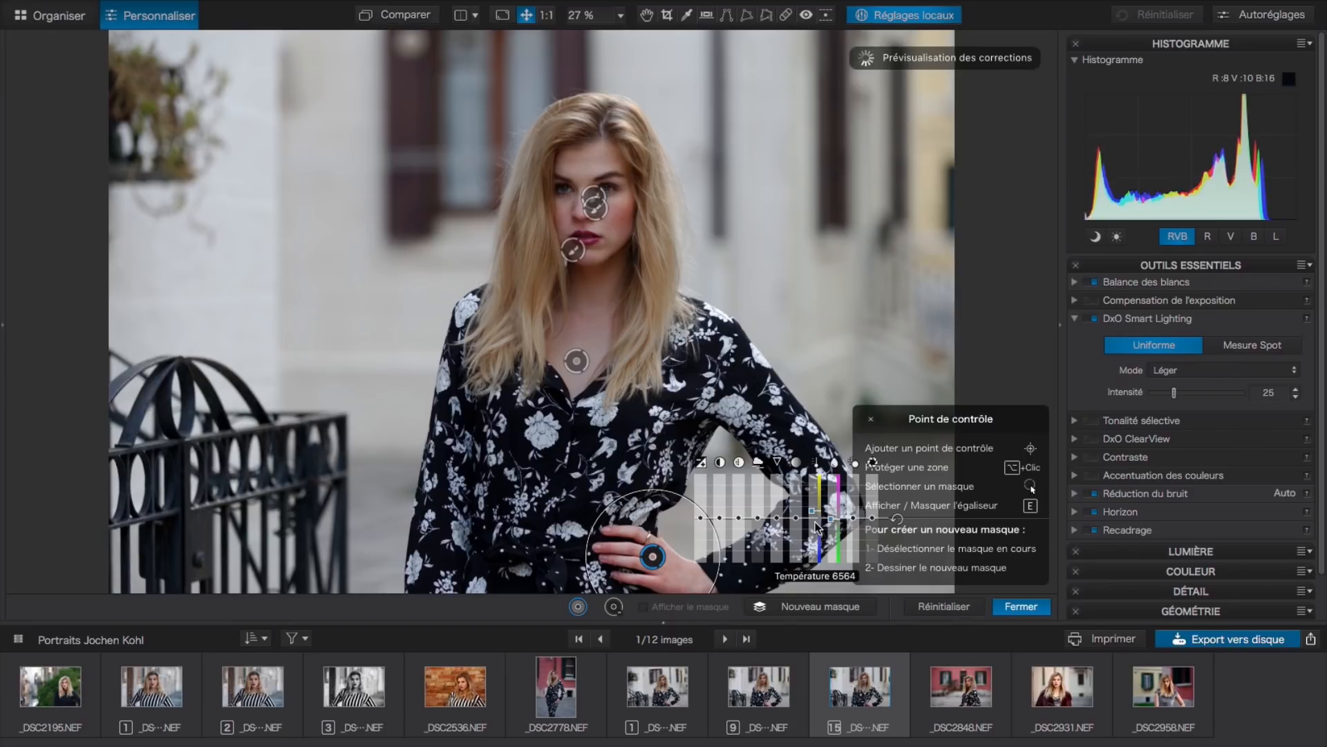
scroll(818, 527, "up", 5)
scroll(818, 527, "up", 2)
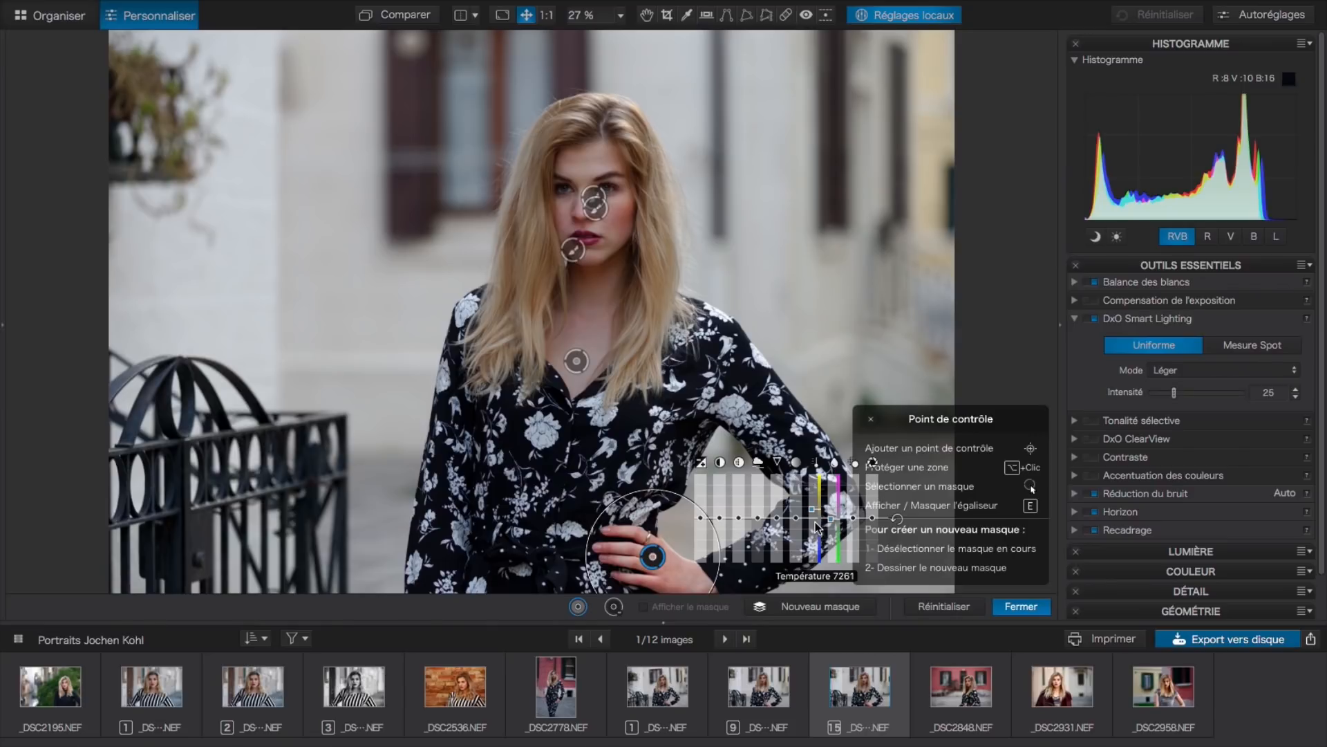
scroll(818, 527, "up", 2)
scroll(818, 527, "up", 2)
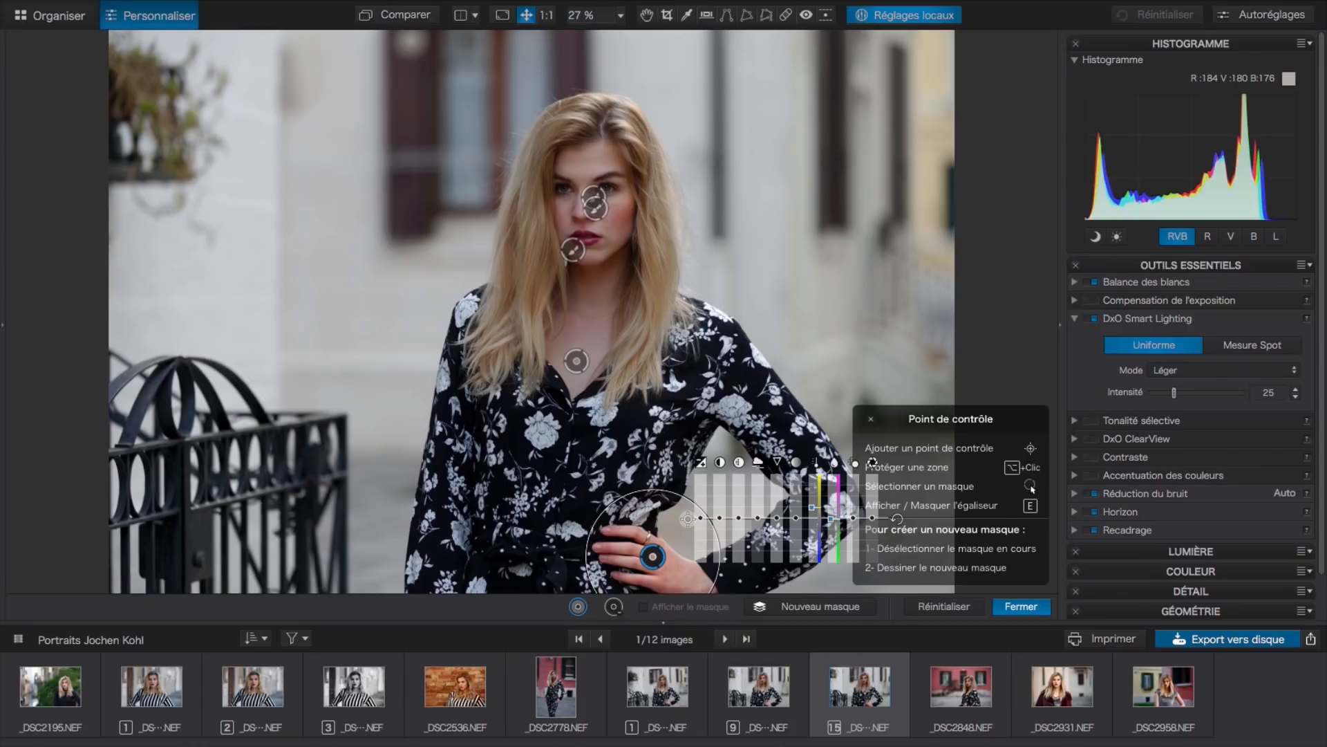
Lower the Saturation of the hand's control point and check the corrected image
left_click(795, 517)
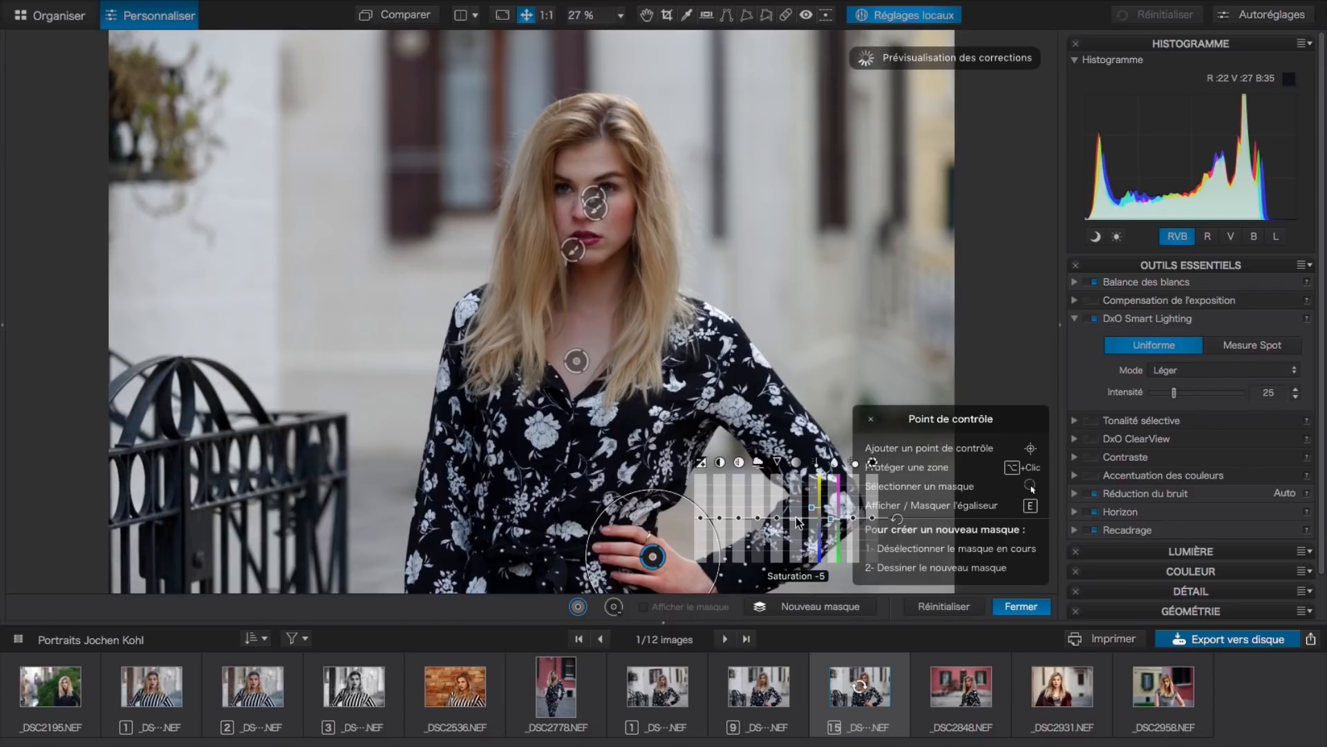
scroll(795, 516, "down", 5)
scroll(795, 517, "down", 4)
scroll(795, 516, "down", 3)
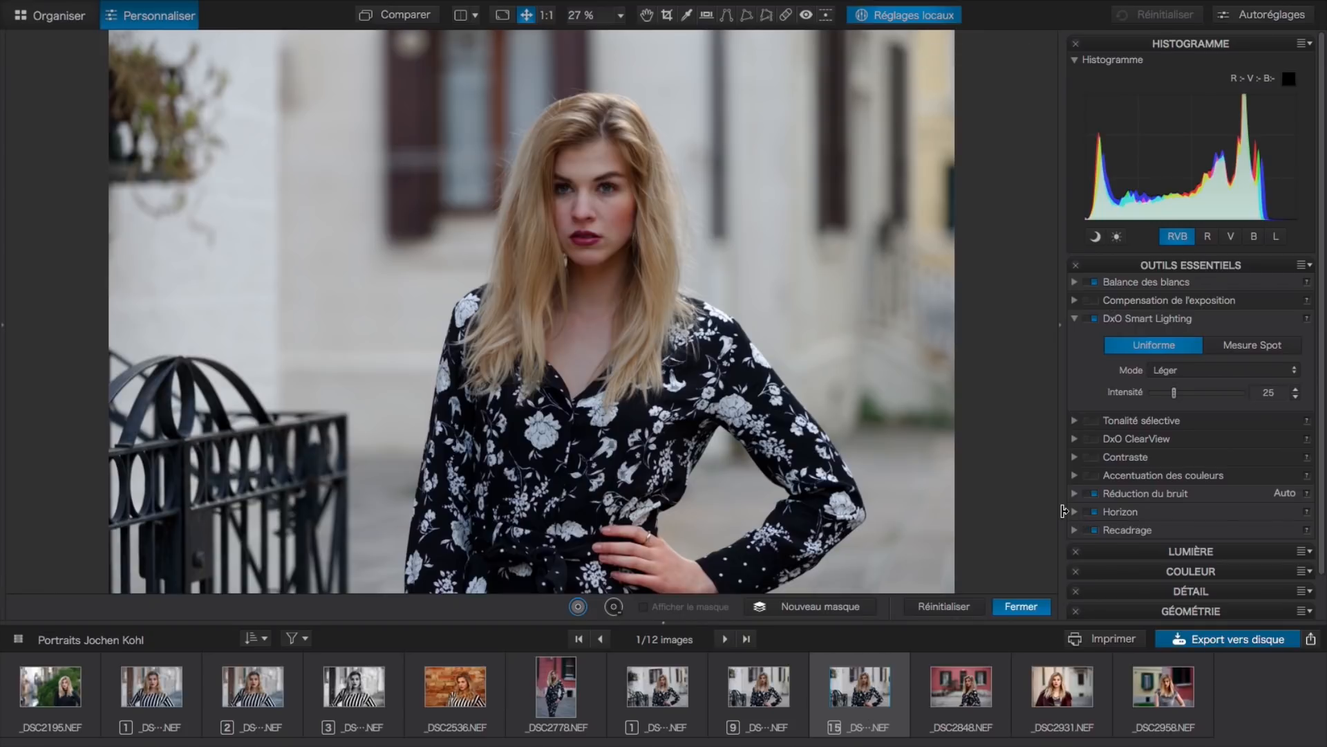
mouse_move(813, 510)
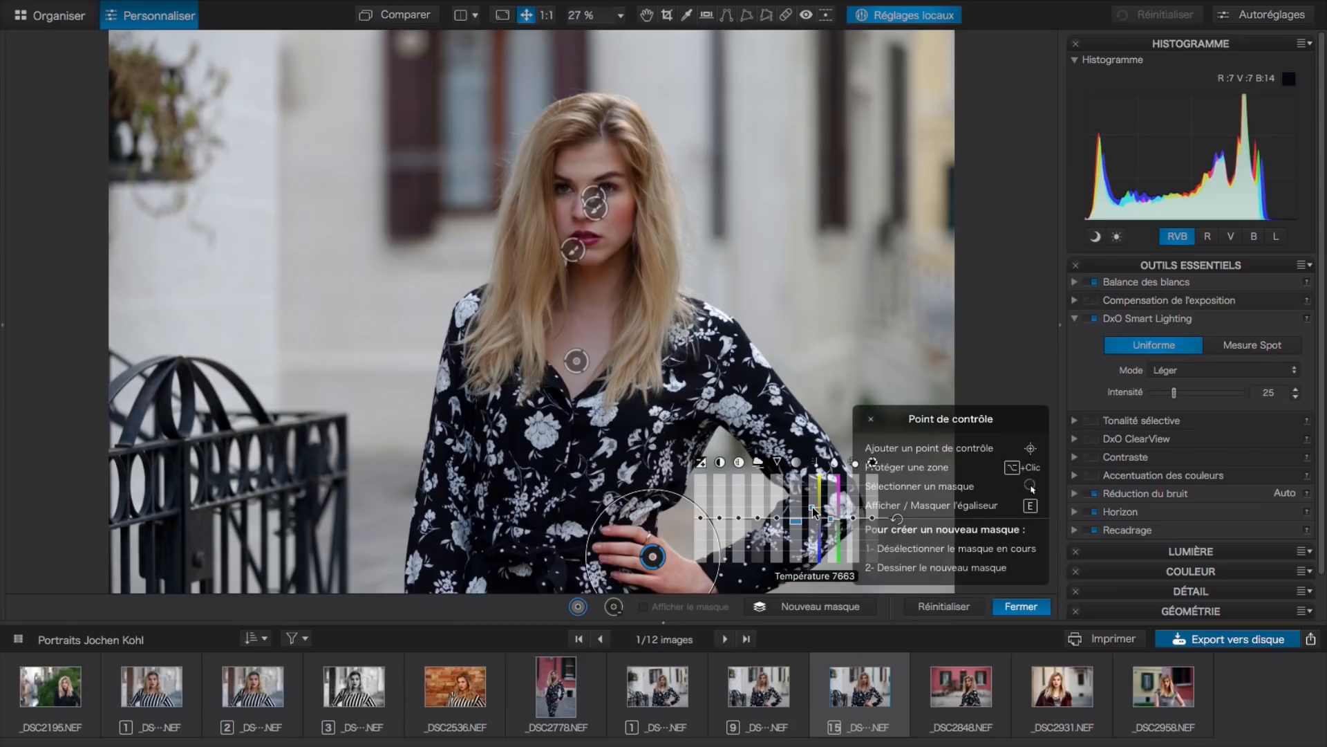
Close the local adjustments and examine the retouched face at 100 % zoom
left_click(813, 509)
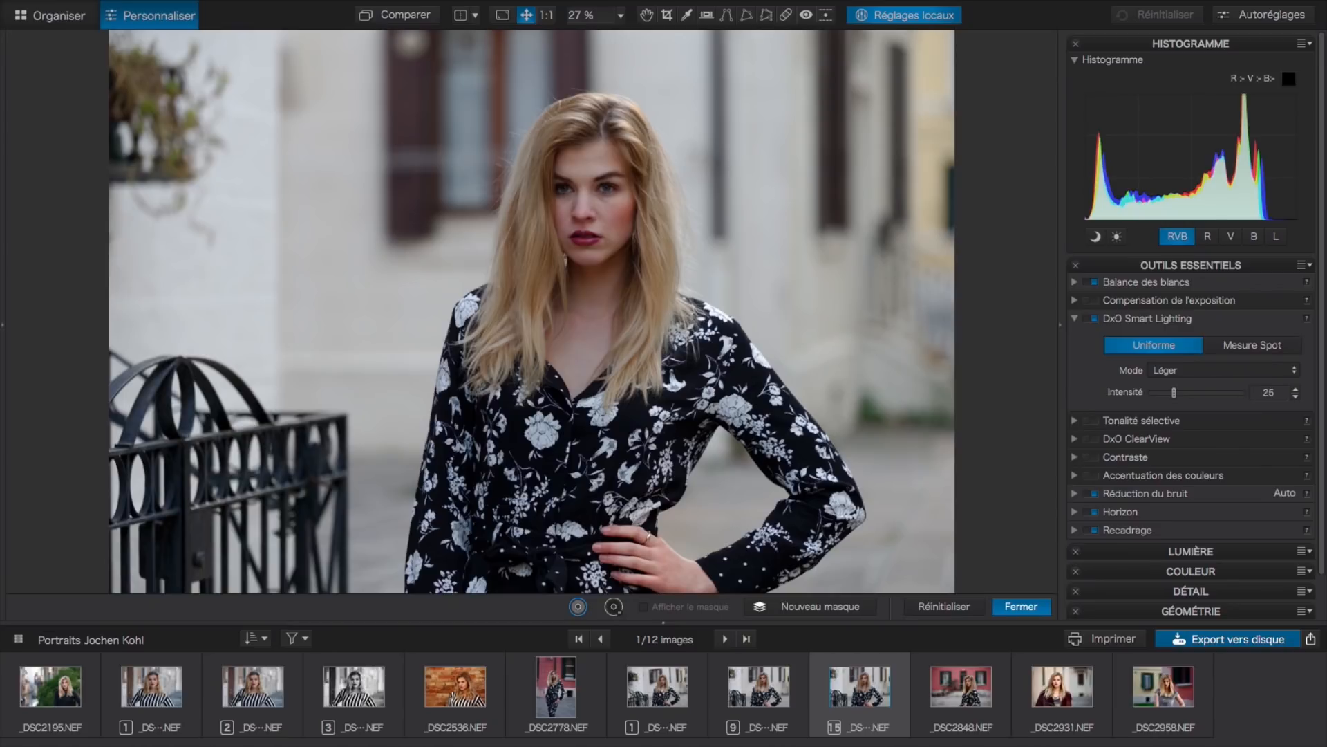
mouse_move(725, 237)
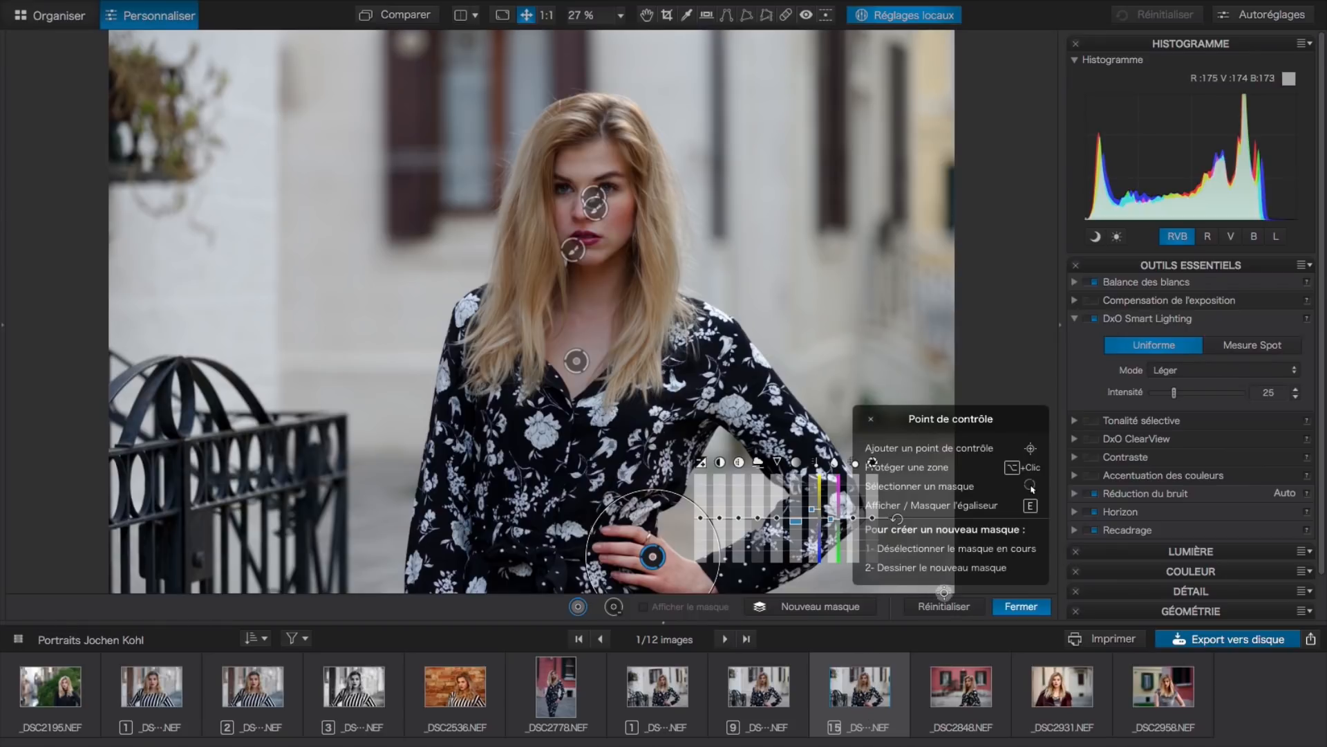
left_click(1021, 607)
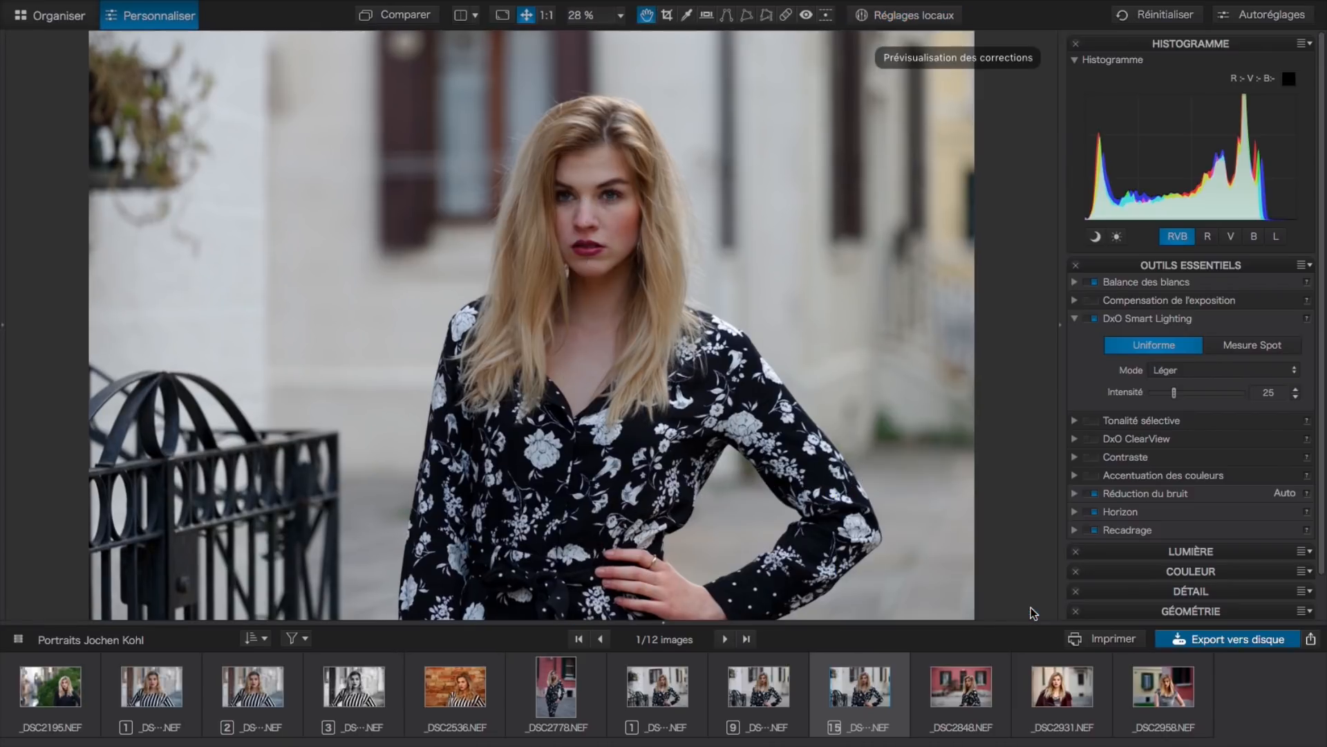
left_click(546, 17)
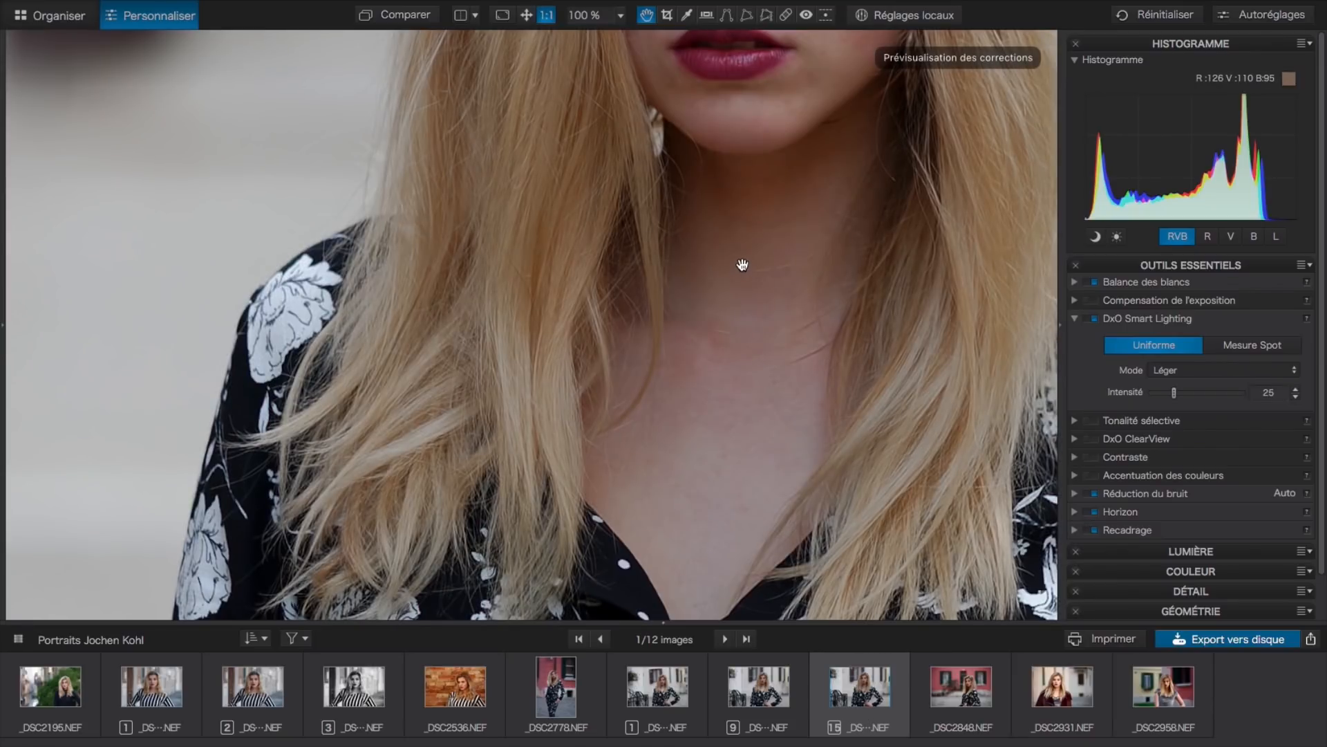
left_click_drag(752, 133, 702, 388)
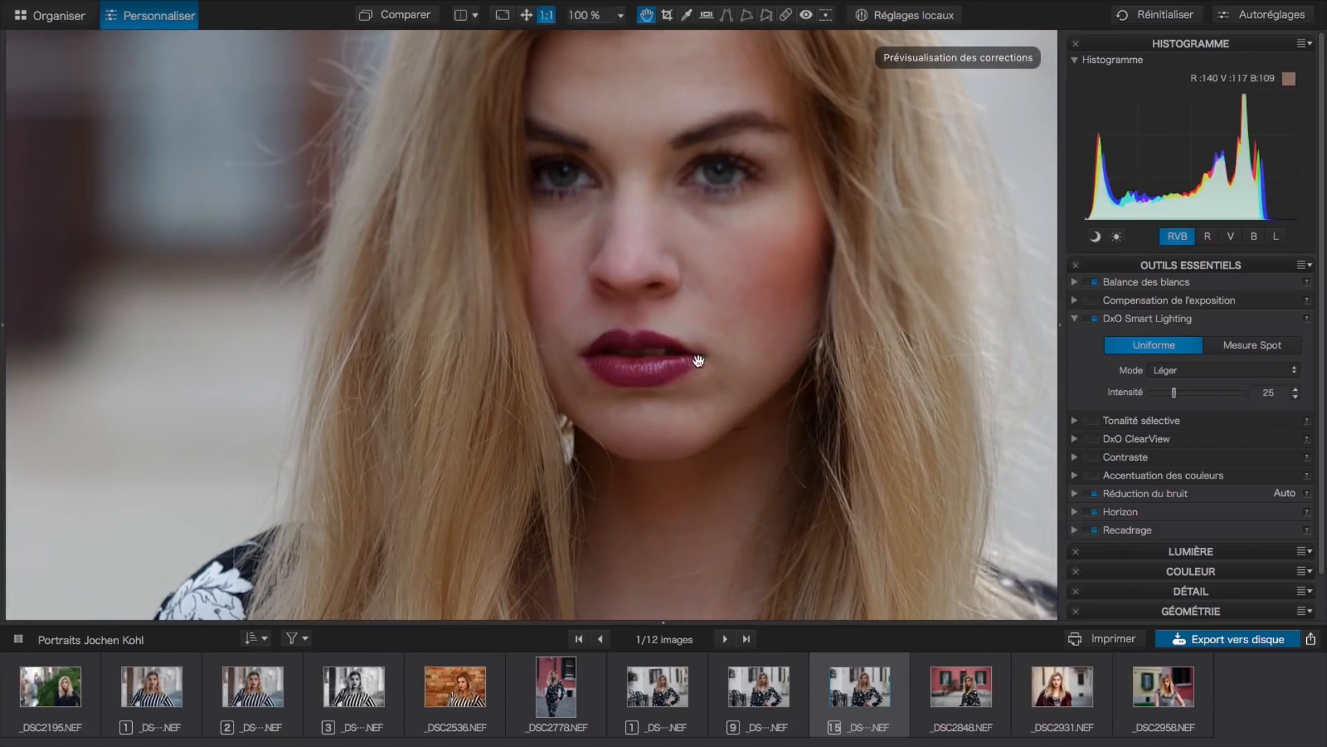
left_click_drag(743, 242, 681, 314)
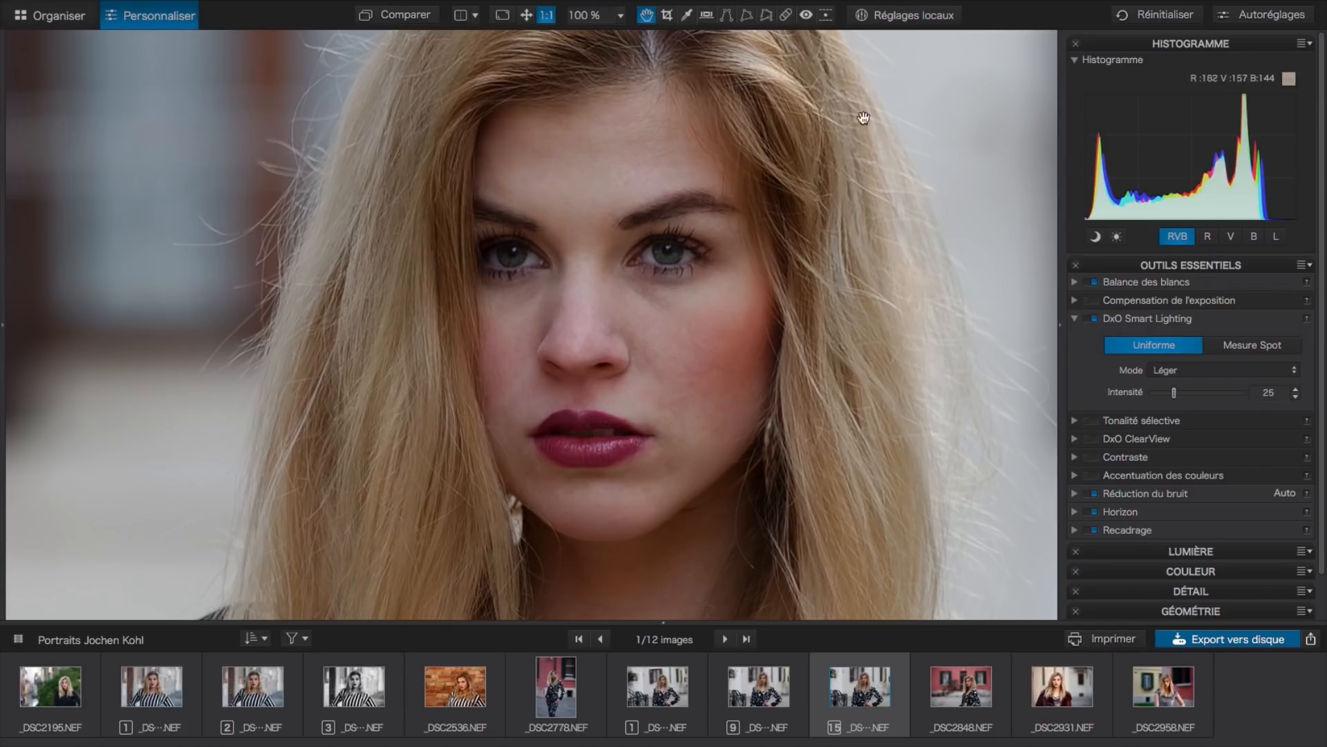
Reopen the local adjustments with the Pinceau at 200 % zoom on the eyes, with Flux and Opacité at 100 %
left_click(938, 18)
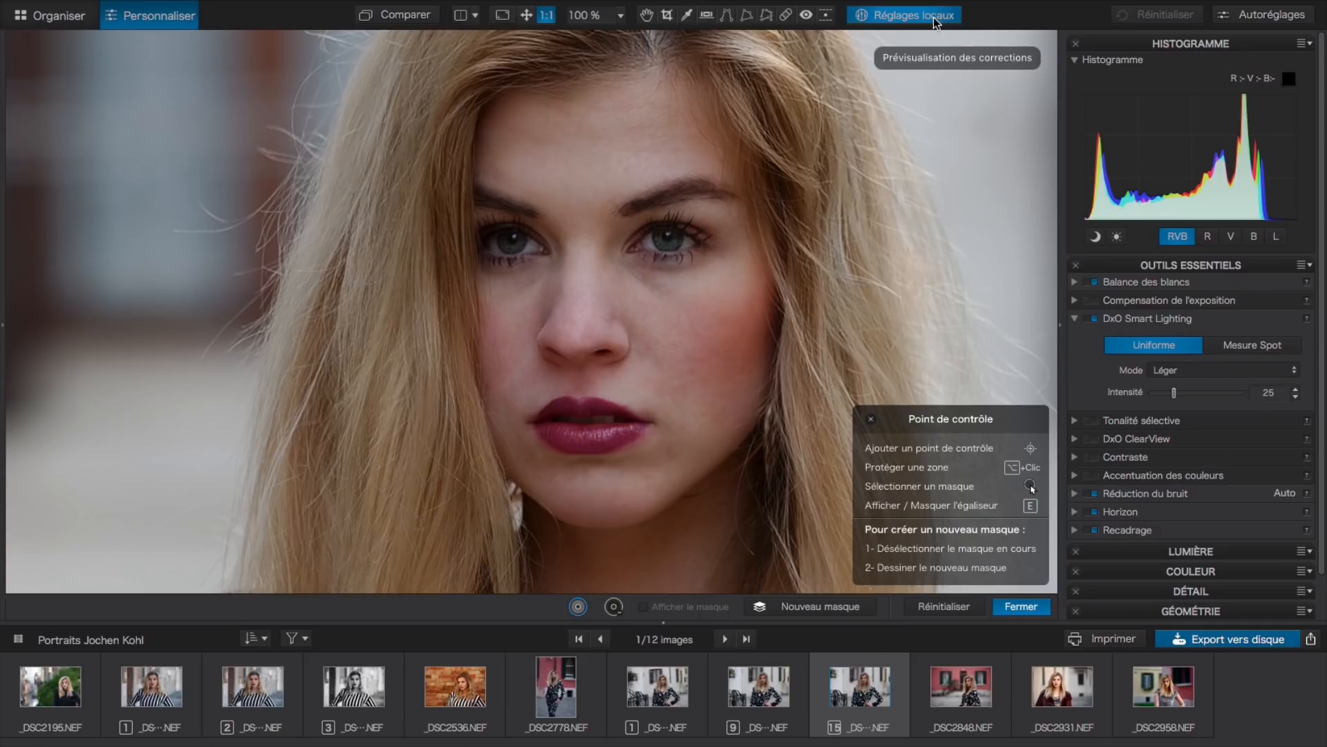
right_click(883, 96)
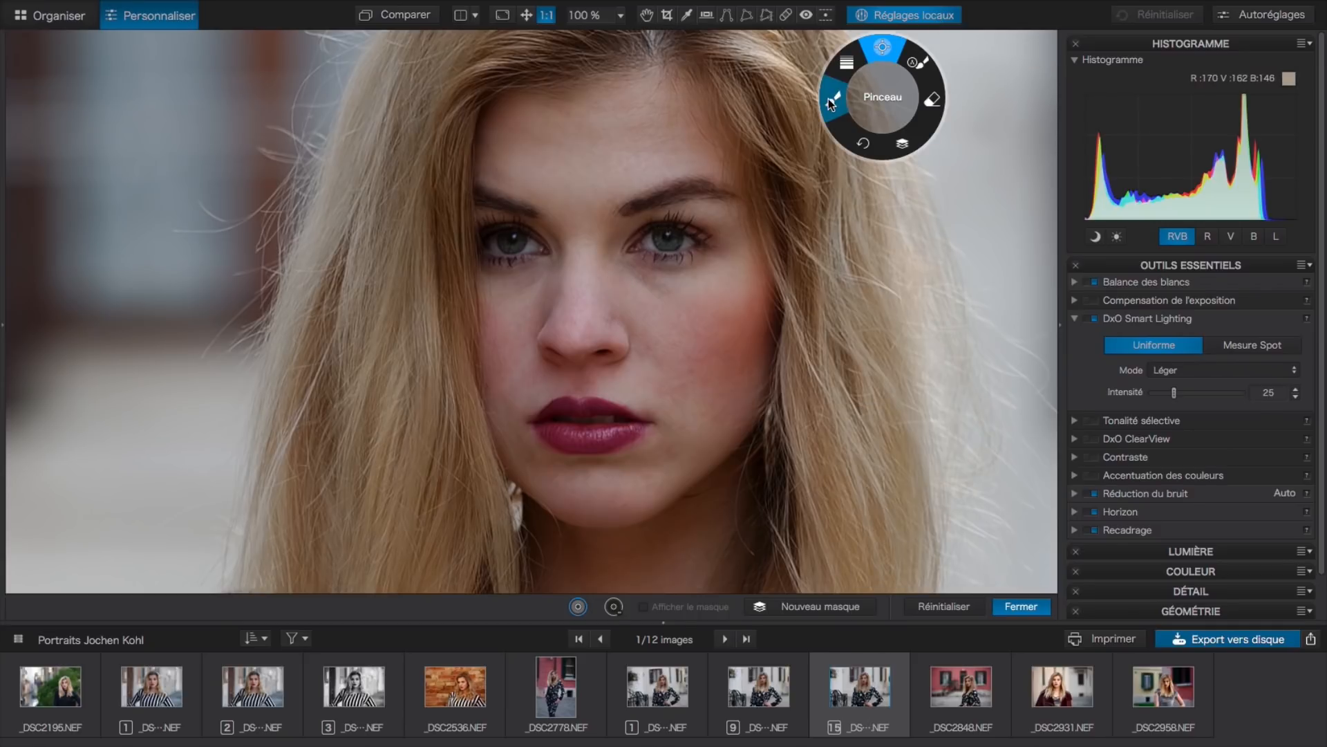
left_click(832, 98)
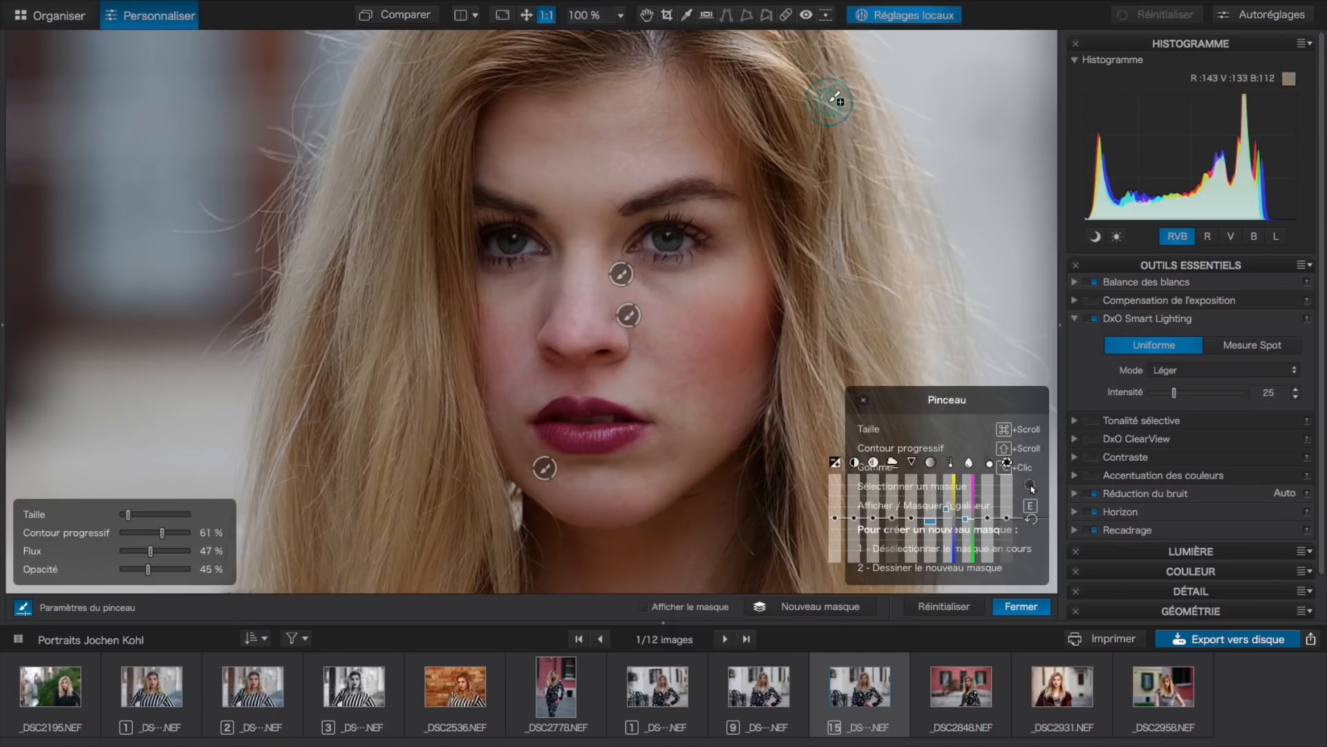
left_click(619, 15)
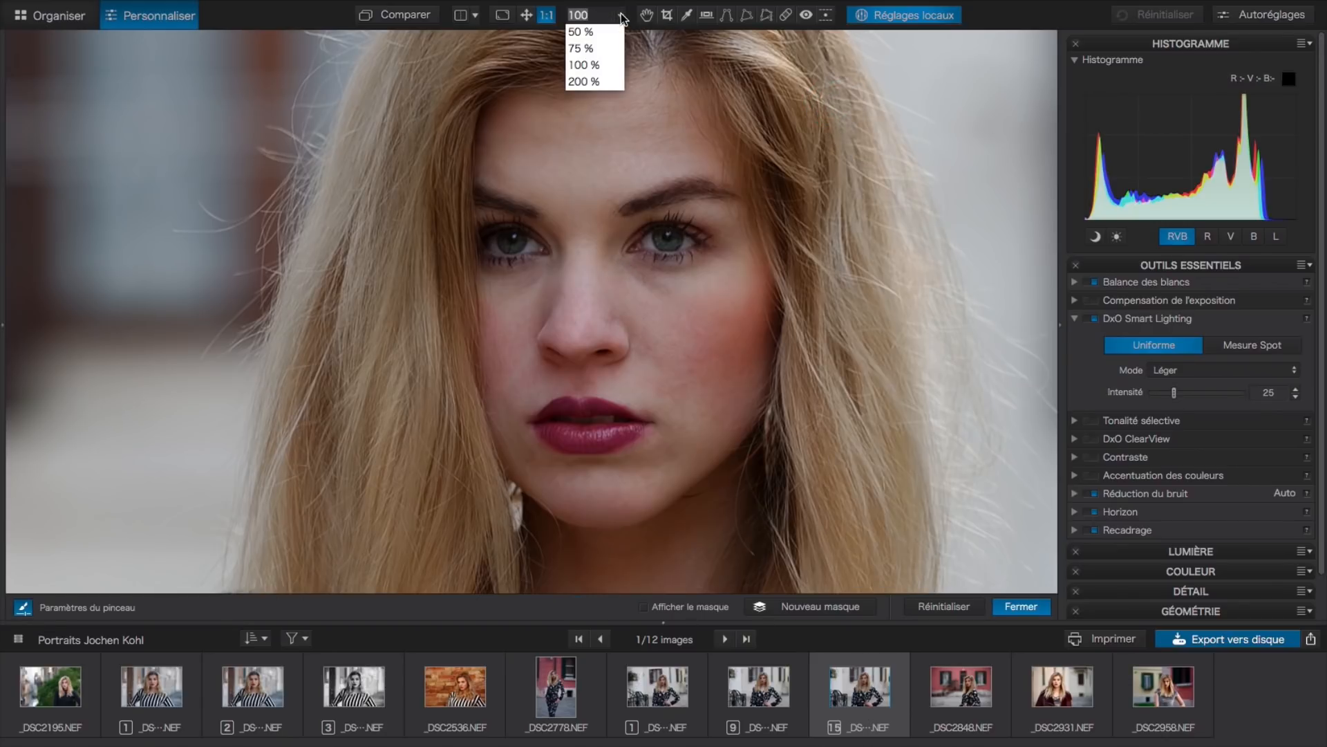
left_click(581, 82)
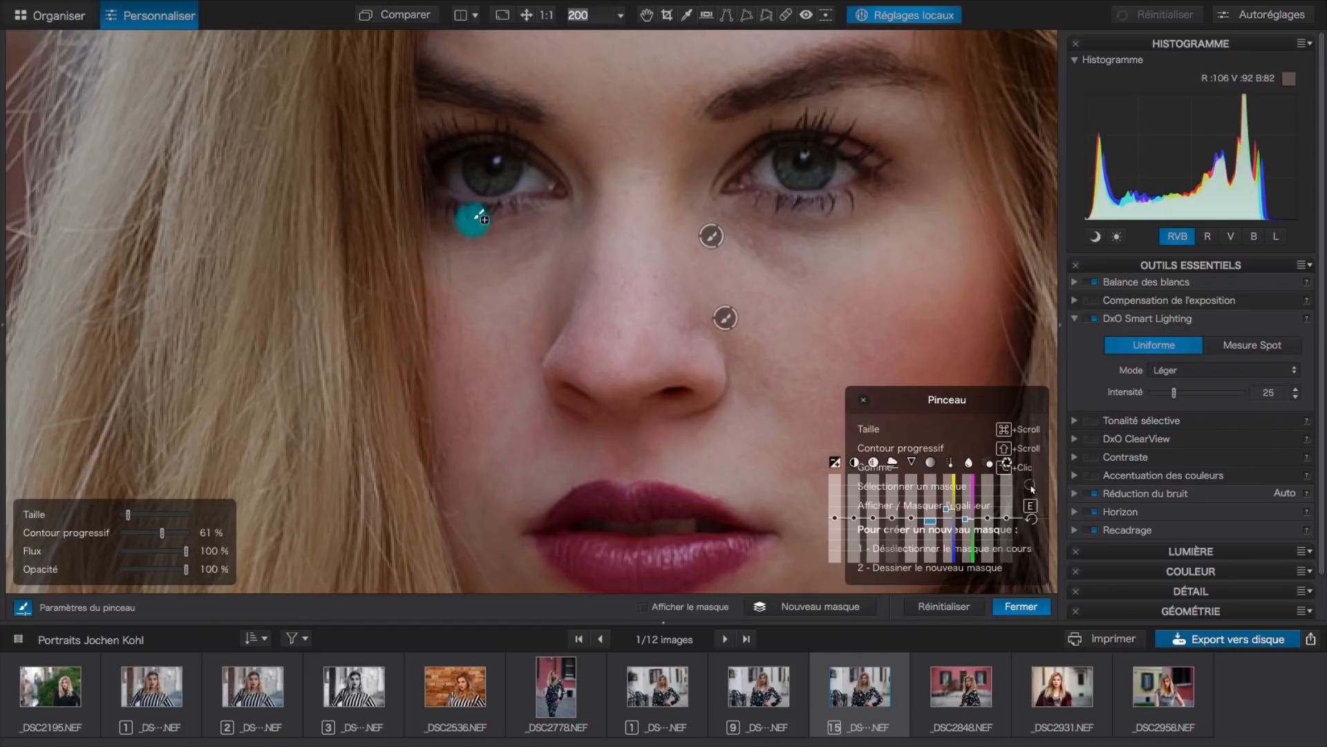
Set the brush's Contour progressif to 60 % and paint one mask over both irises
left_click(127, 515)
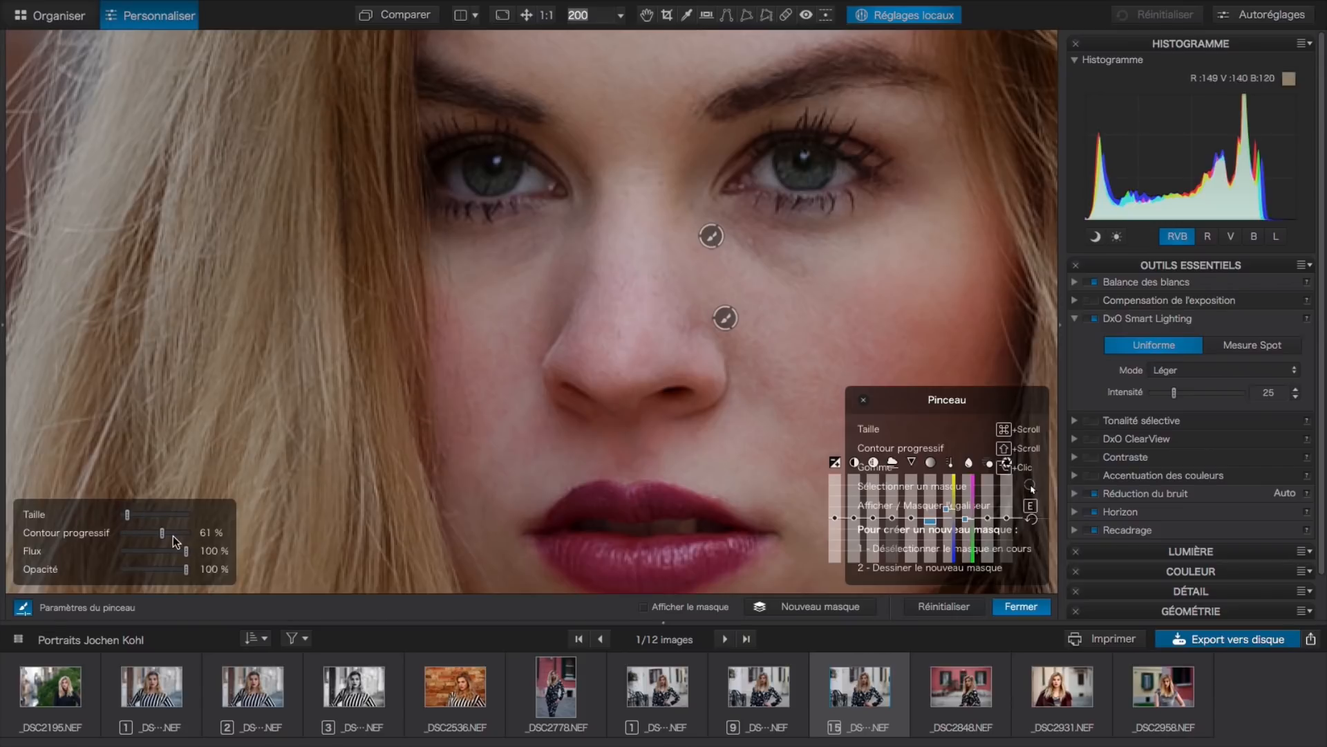
left_click_drag(162, 533, 165, 532)
mouse_move(788, 157)
left_mouse_down()
mouse_move(829, 175)
mouse_move(816, 154)
mouse_move(789, 157)
left_mouse_up()
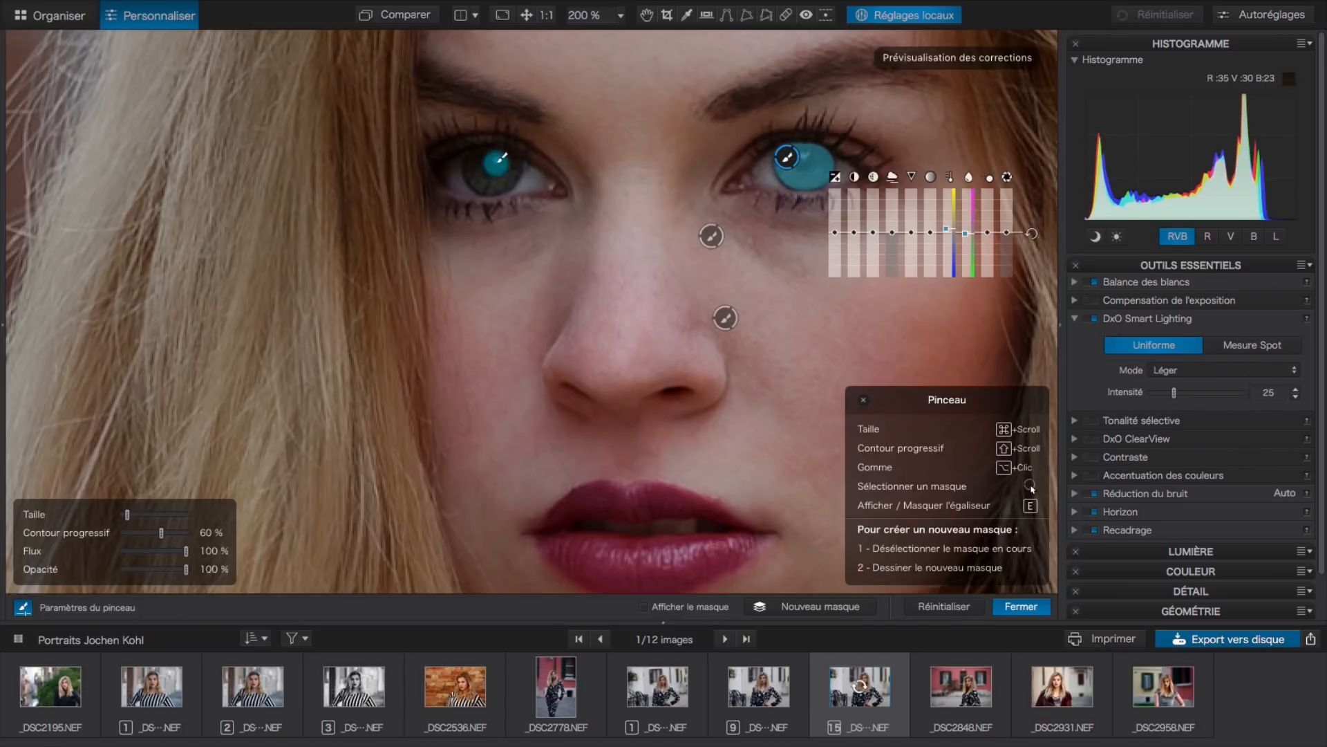
mouse_move(481, 158)
left_mouse_down()
mouse_move(480, 174)
mouse_move(507, 179)
mouse_move(515, 162)
mouse_move(488, 160)
left_mouse_up()
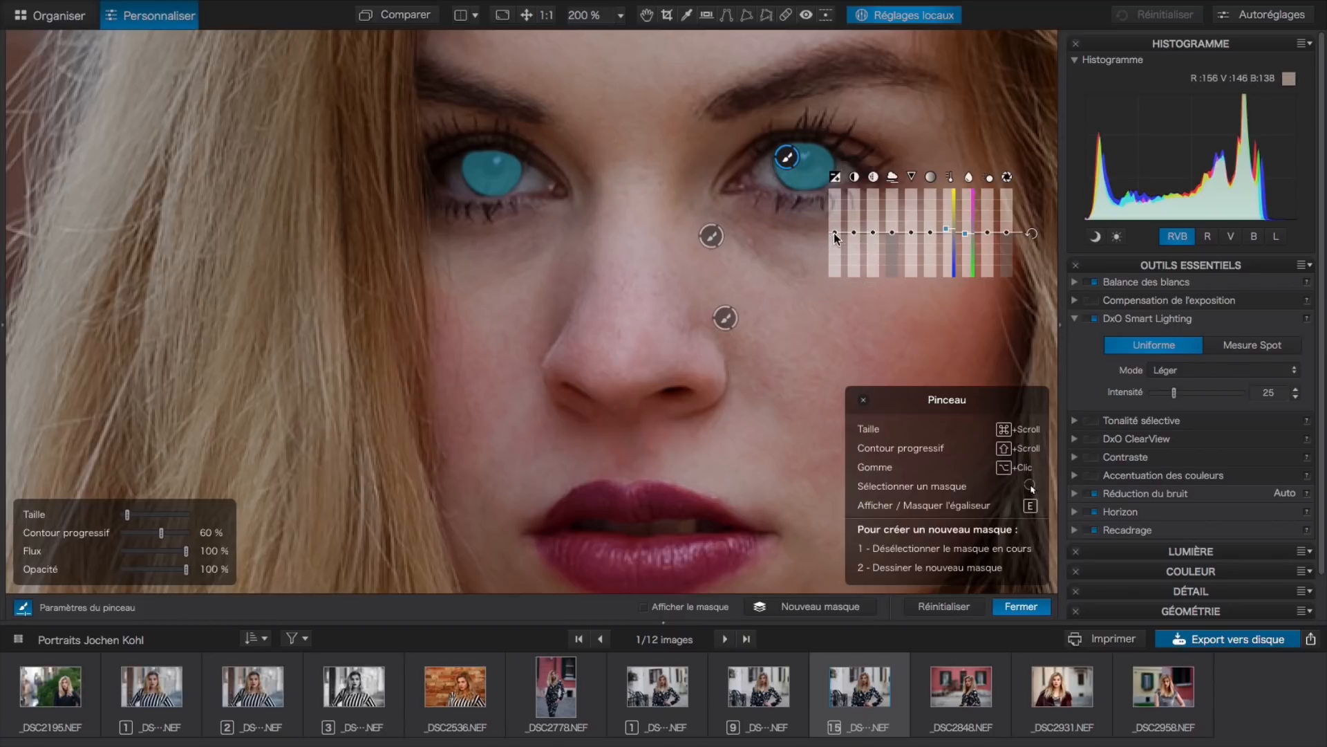
Raise the Micro-contraste of the eye mask to 30
left_click(873, 233)
scroll(873, 233, "up", 1)
scroll(873, 233, "up", 7)
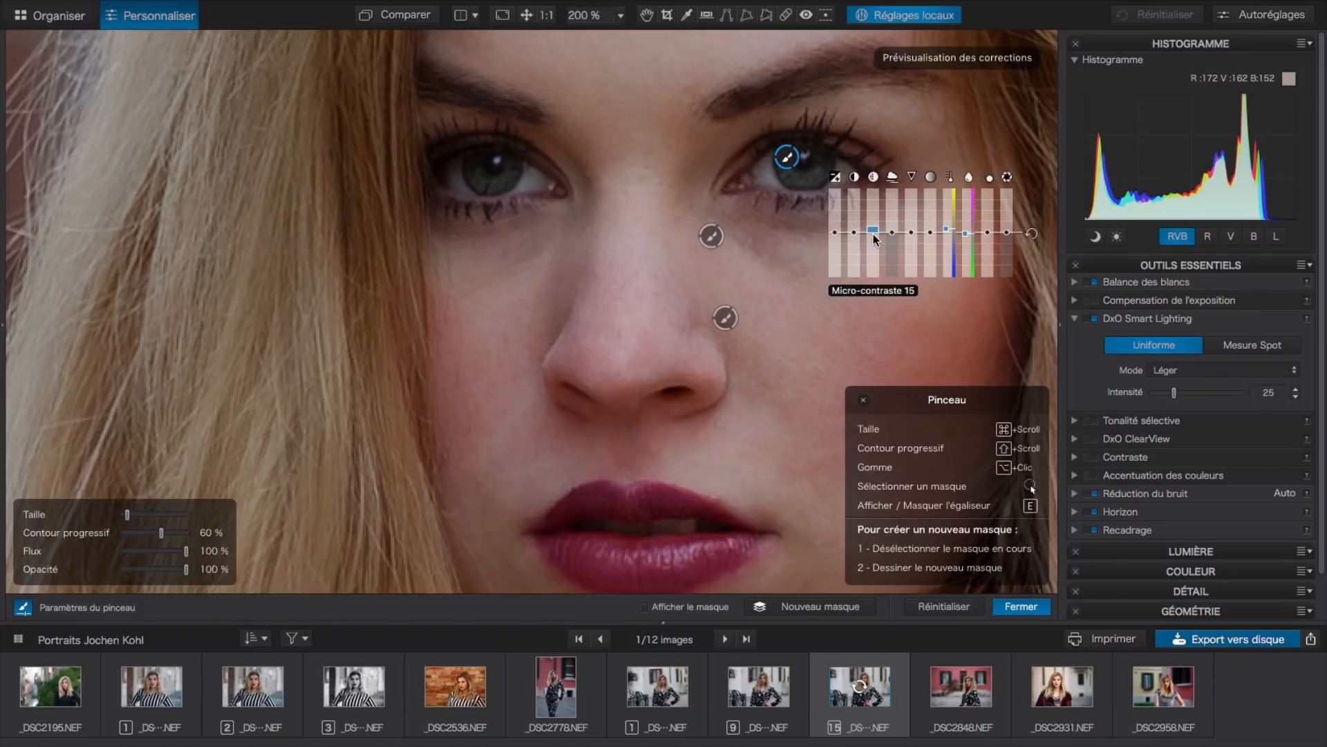
scroll(873, 234, "up", 3)
scroll(873, 234, "up", 5)
scroll(873, 234, "up", 1)
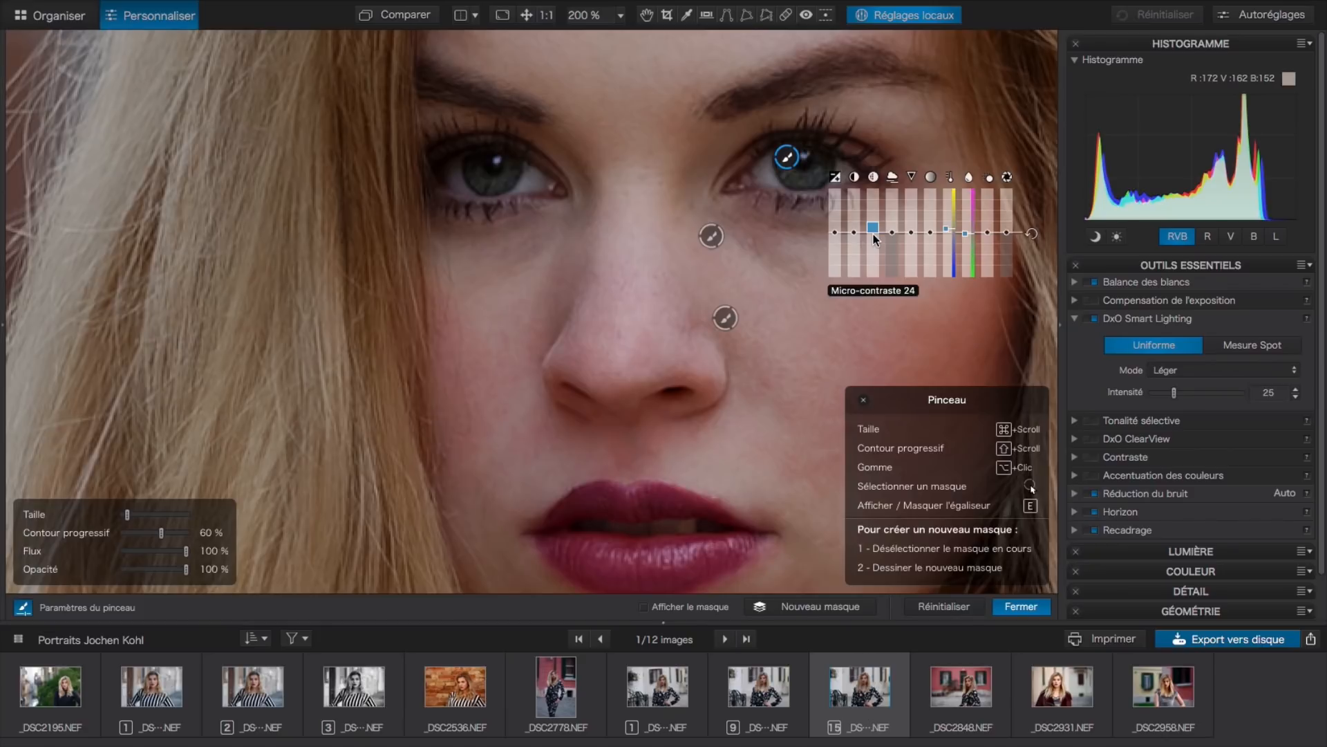
scroll(873, 234, "up", 1)
scroll(873, 234, "up", 2)
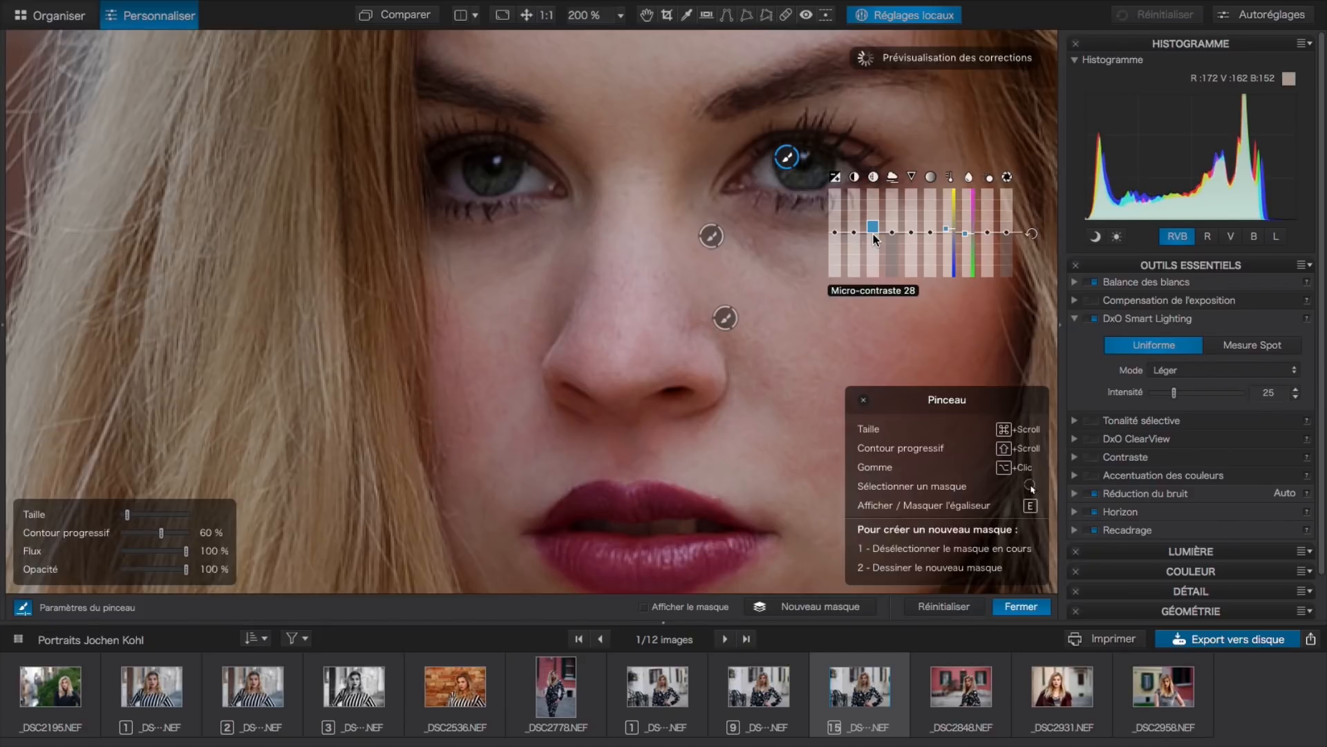
scroll(873, 233, "up", 2)
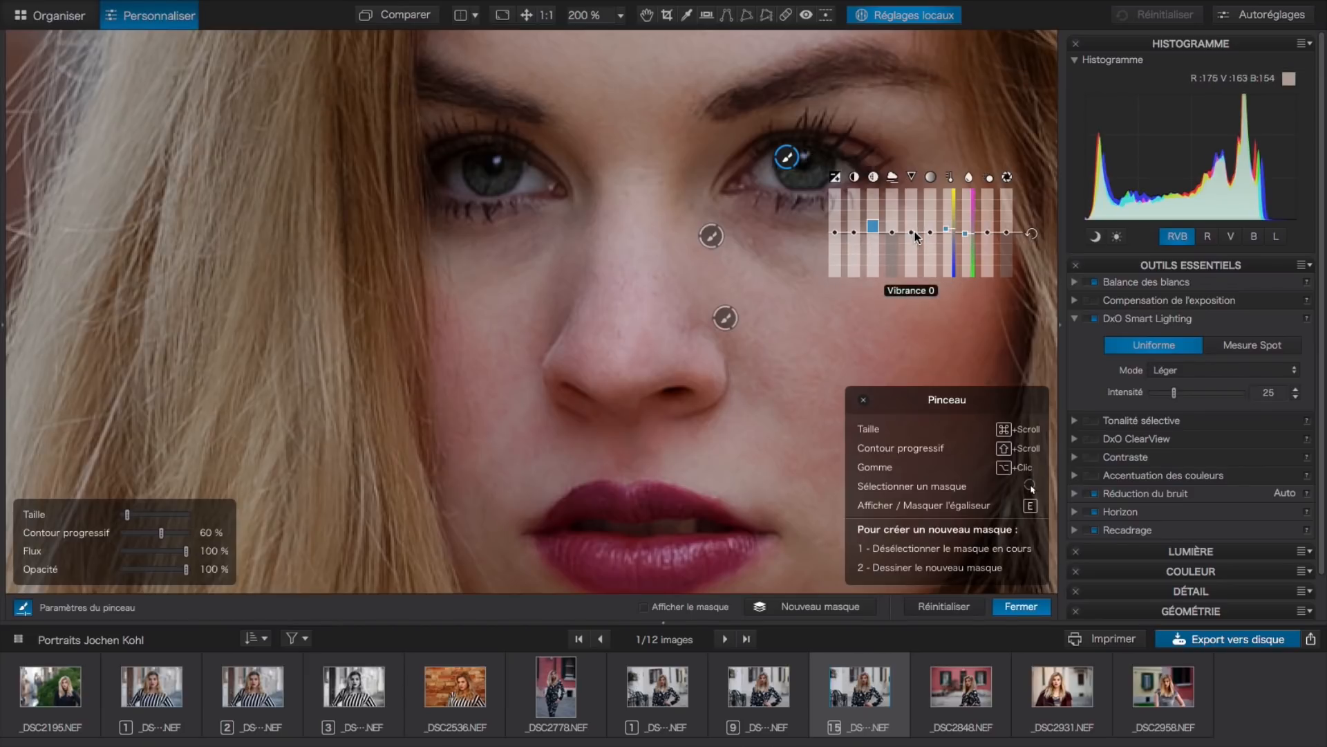
Raise the eye mask's Vibrance to 31 and its Saturation to 13
scroll(910, 232, "up", 2)
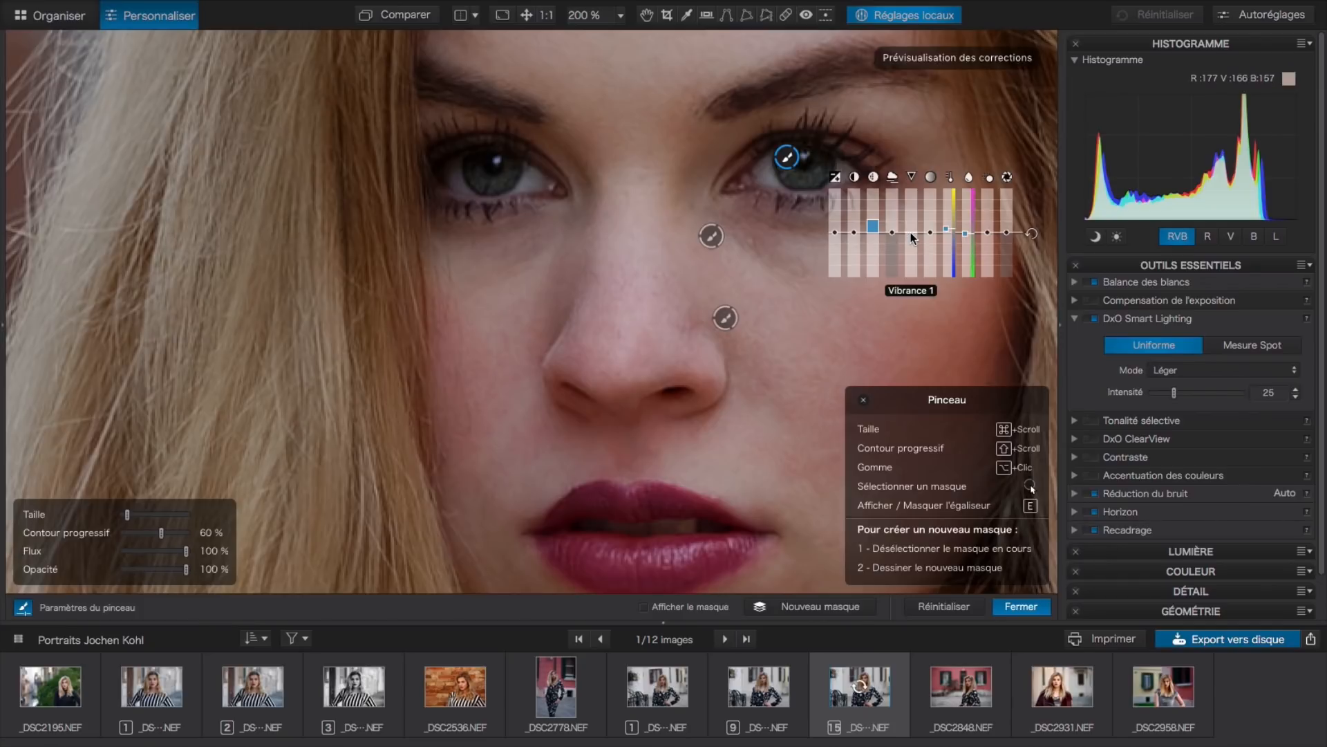
scroll(911, 232, "up", 11)
scroll(910, 235, "up", 7)
scroll(910, 235, "up", 1)
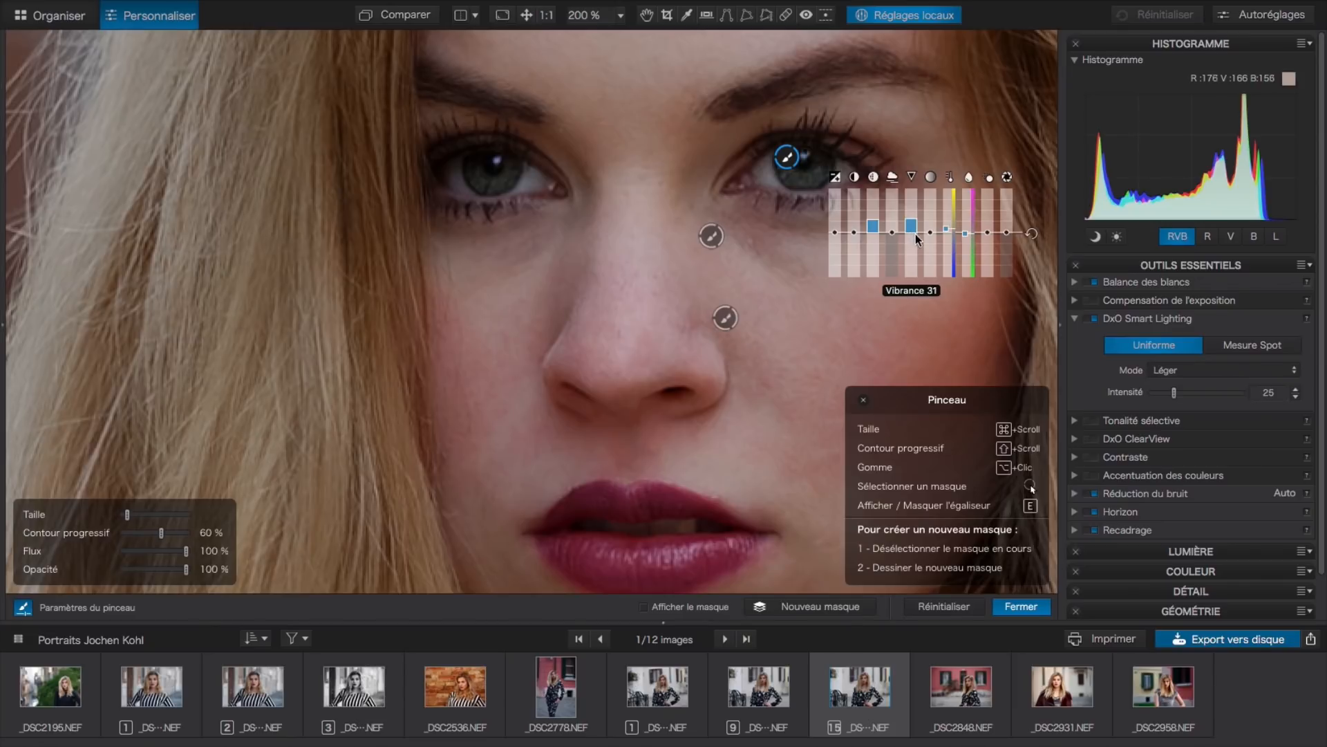
scroll(930, 231, "up", 5)
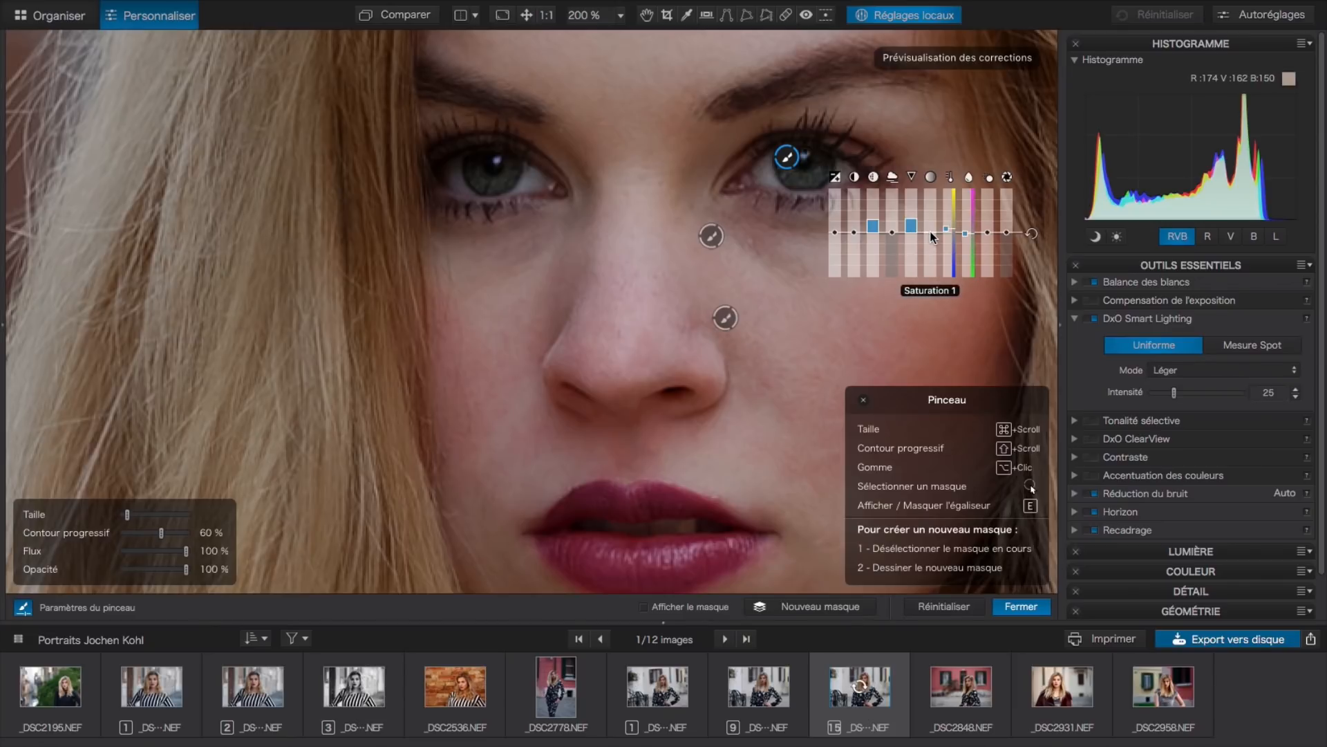
scroll(930, 231, "up", 2)
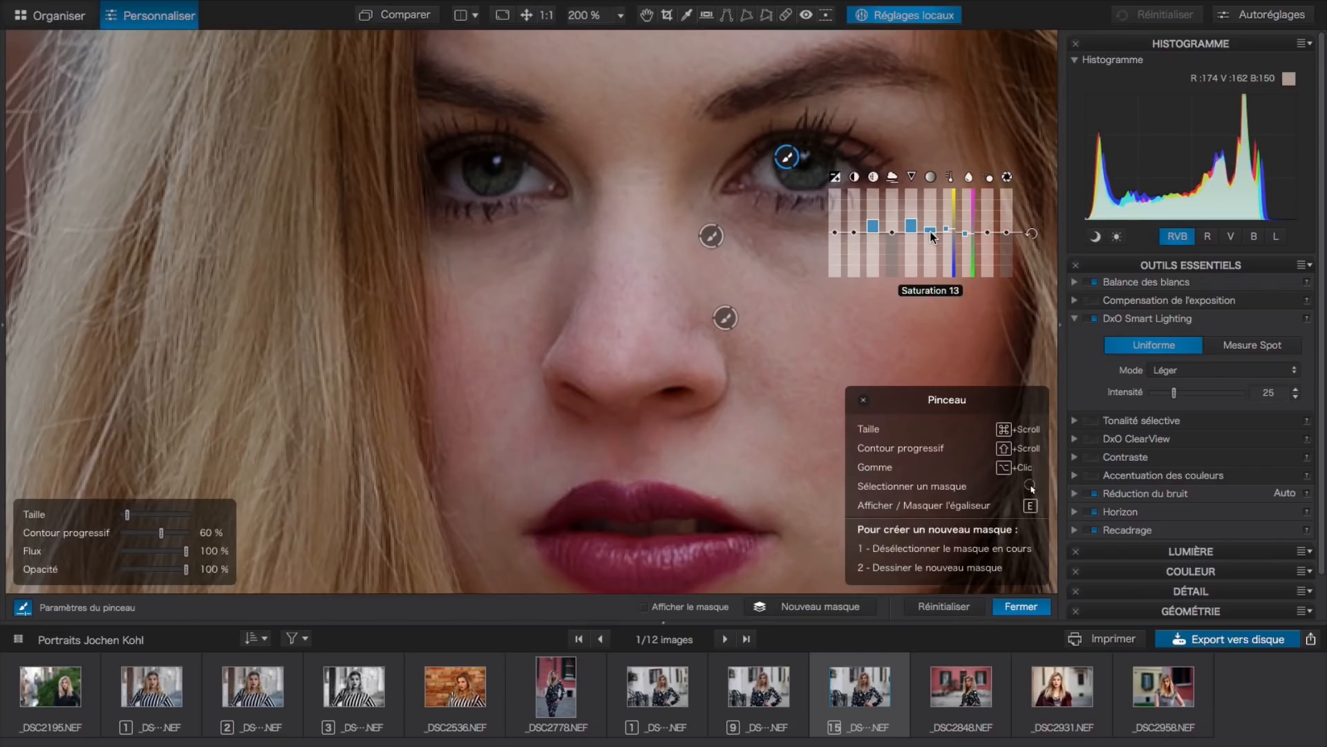
Compare the eyes repeatedly with and without the local adjustments
left_click(401, 17)
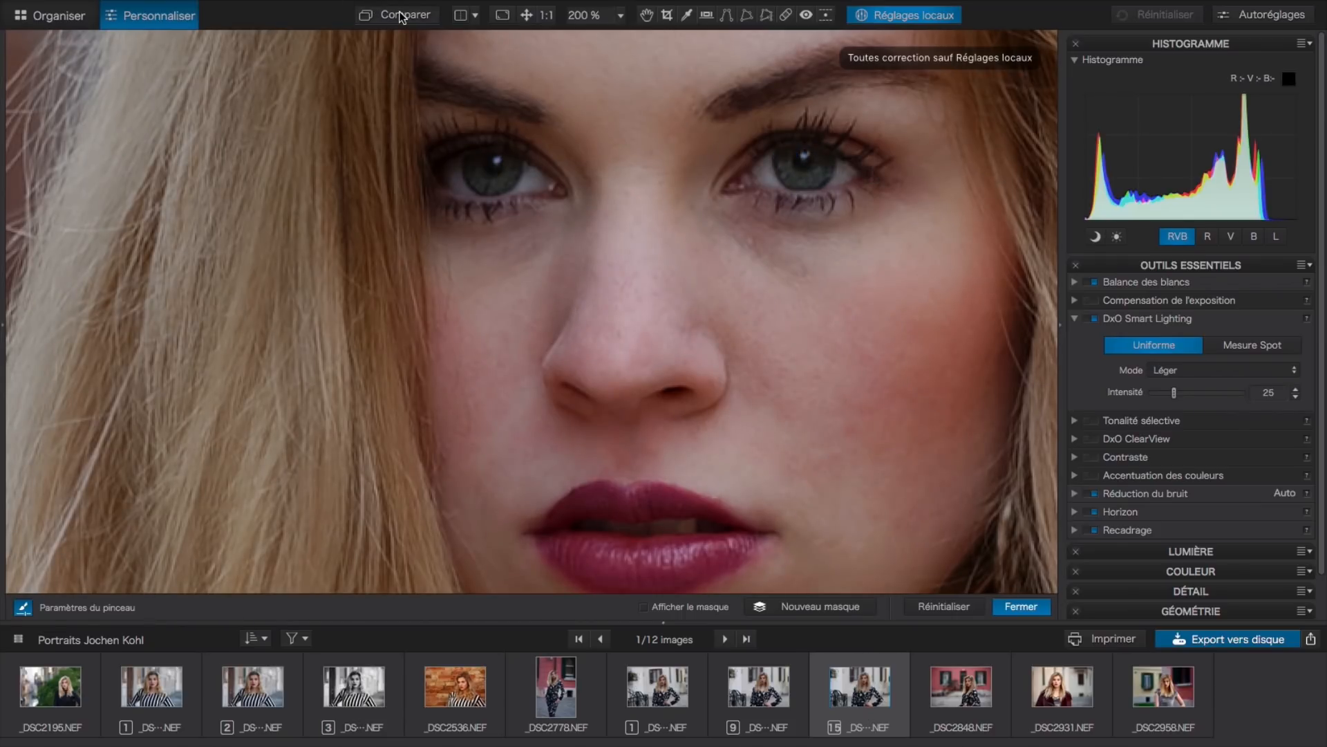
left_click(401, 17)
left_click(401, 16)
left_click(401, 17)
left_click(401, 16)
left_click(401, 17)
left_click(401, 17)
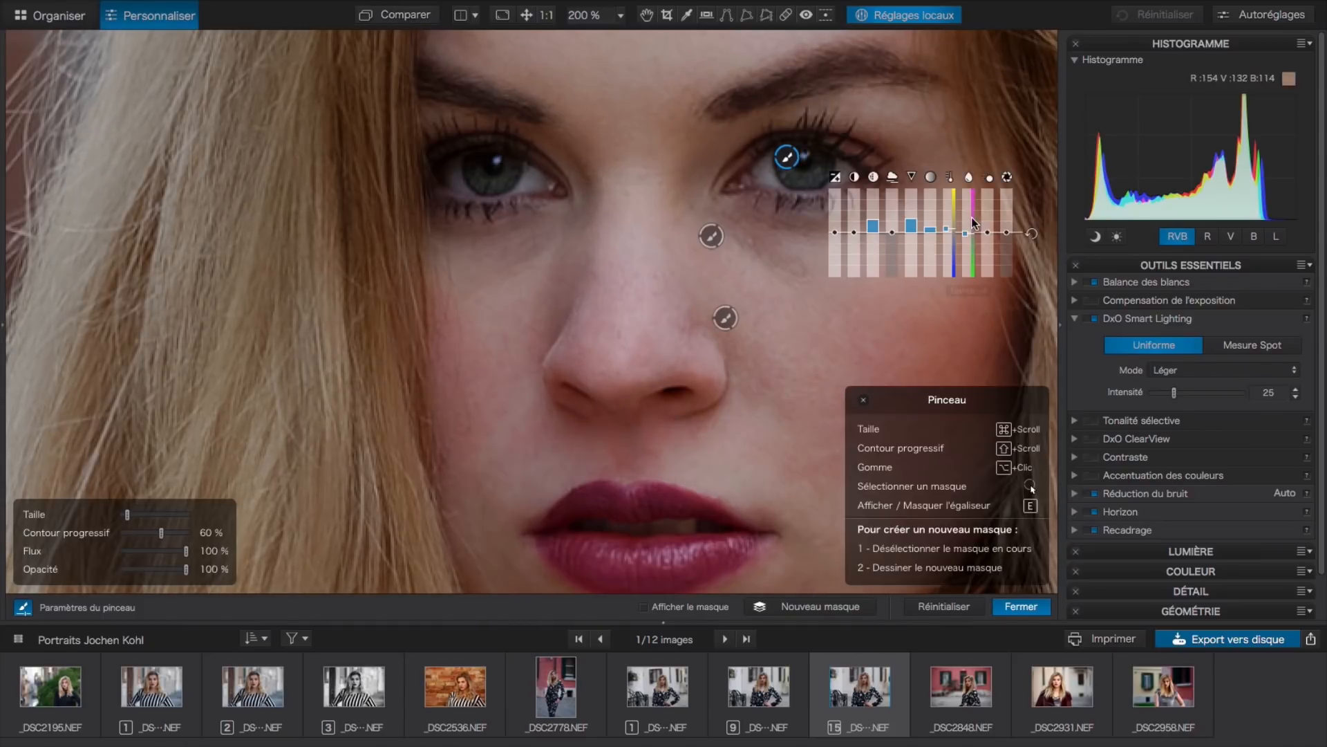
Raise the eye mask's Exposition to 0.30 and its Micro-contraste to 39
mouse_move(872, 230)
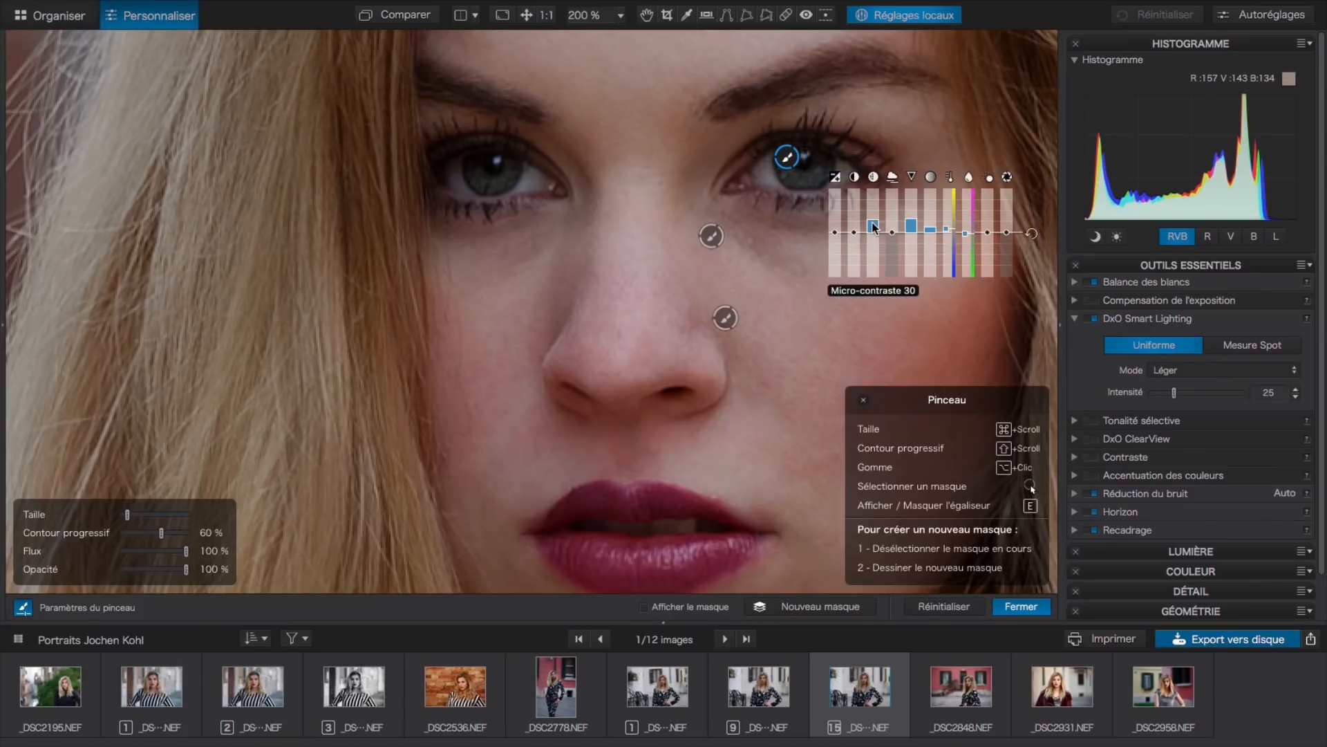
left_click(833, 232)
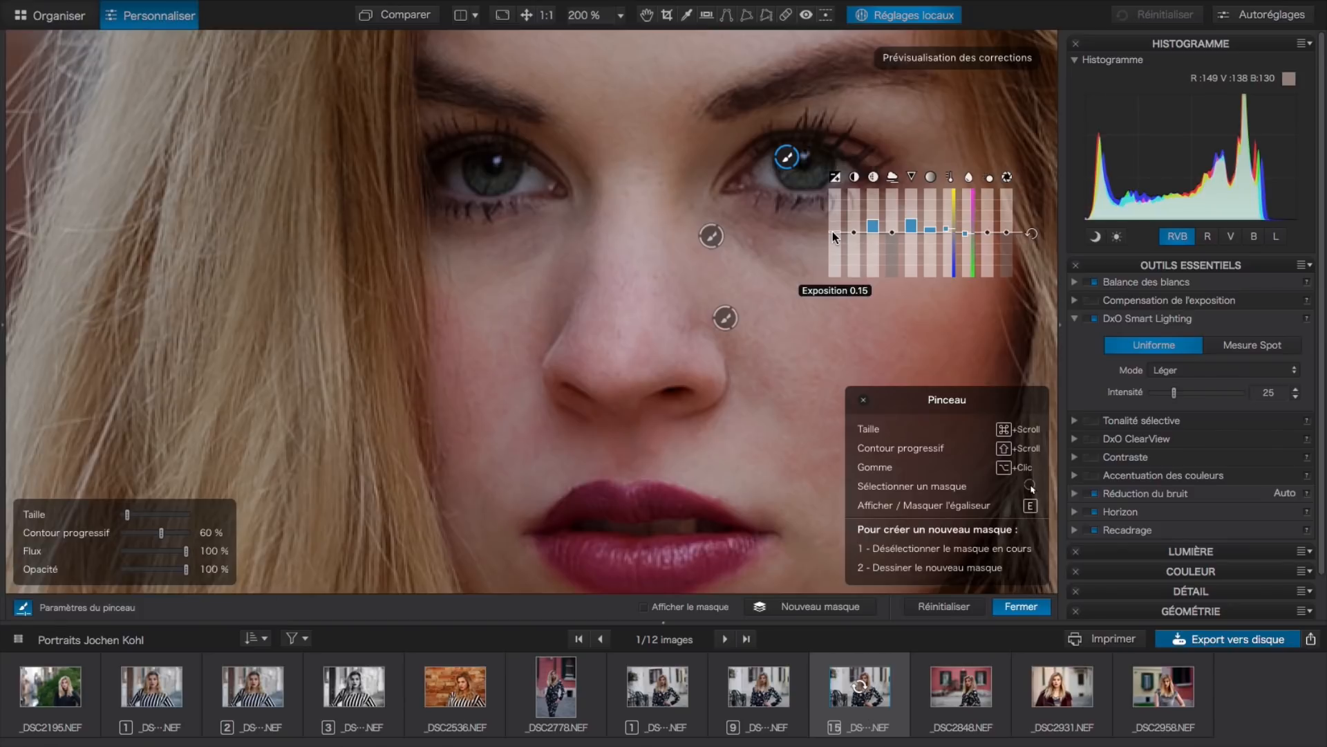
scroll(832, 231, "up", 1)
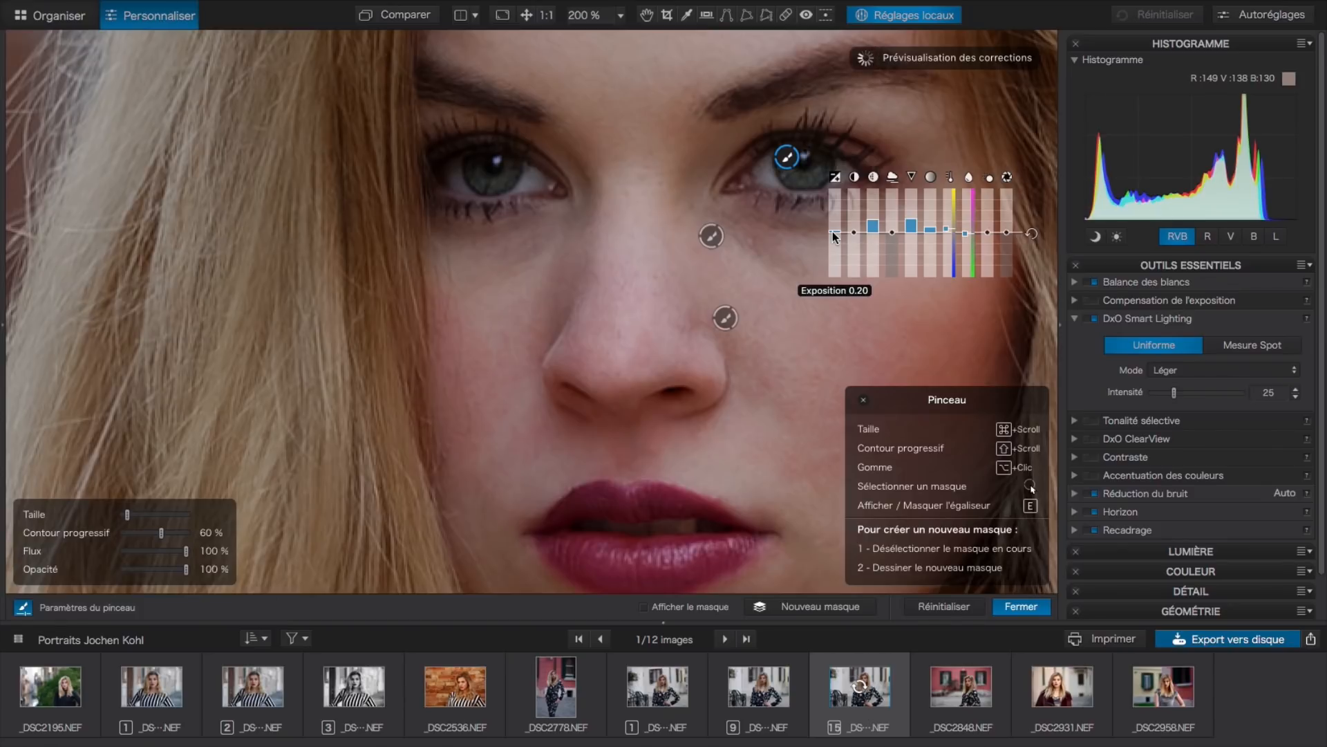
scroll(832, 236, "up", 1)
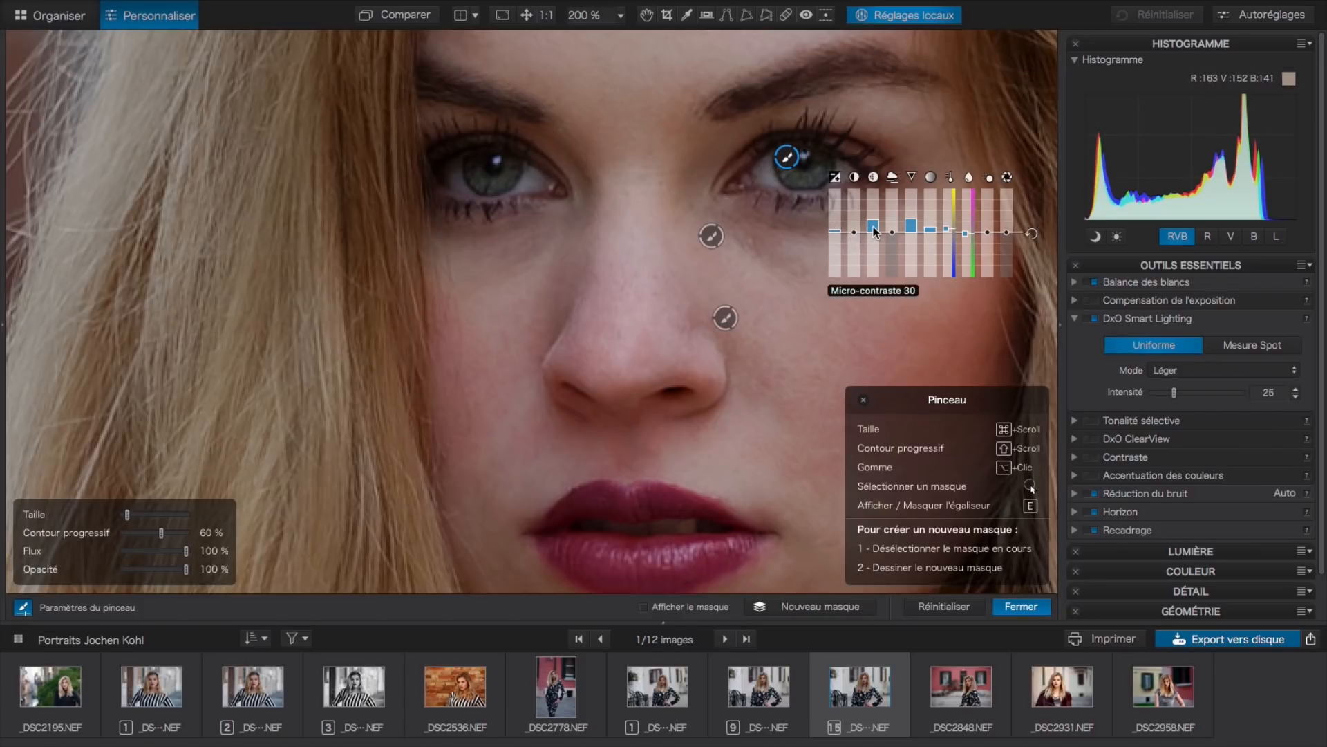
scroll(875, 231, "up", 2)
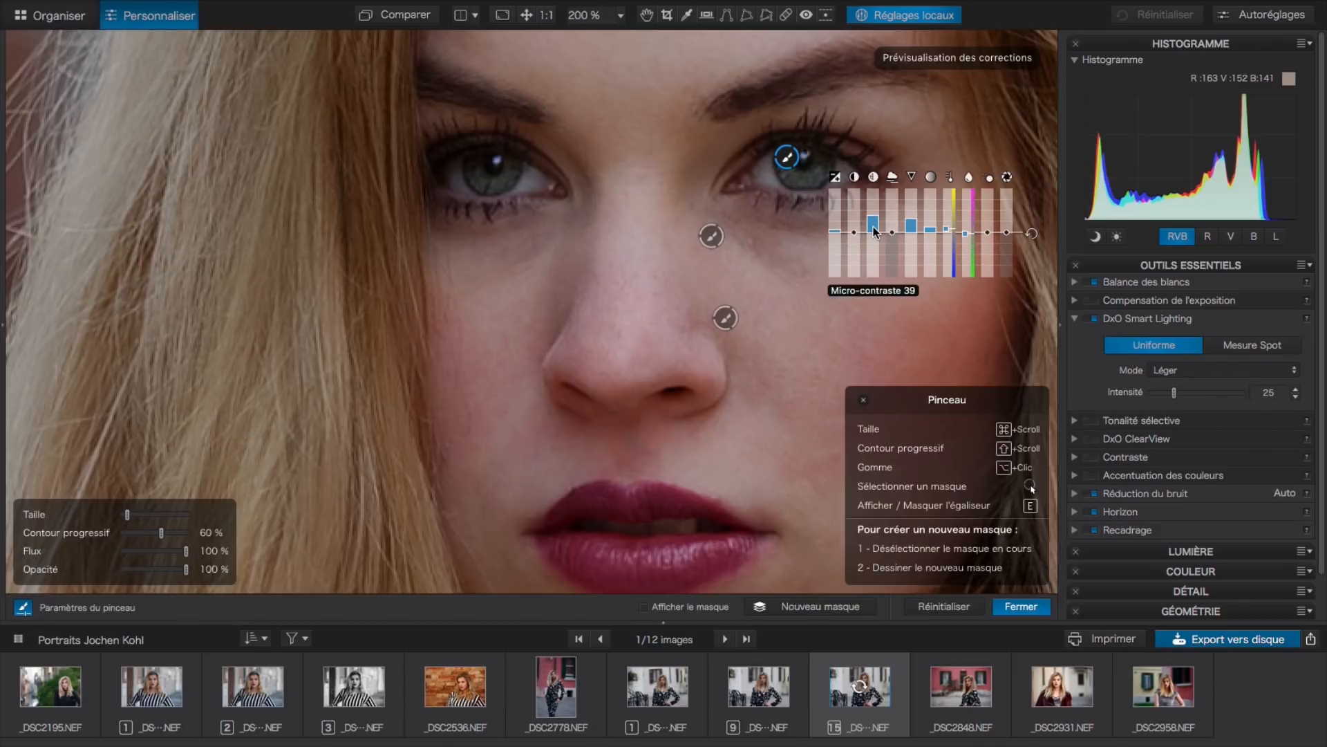
Lower the eye mask's Exposition slightly, comparing the eyes with and without the local adjustments before and after
left_click(389, 17)
left_click(390, 16)
left_click(389, 17)
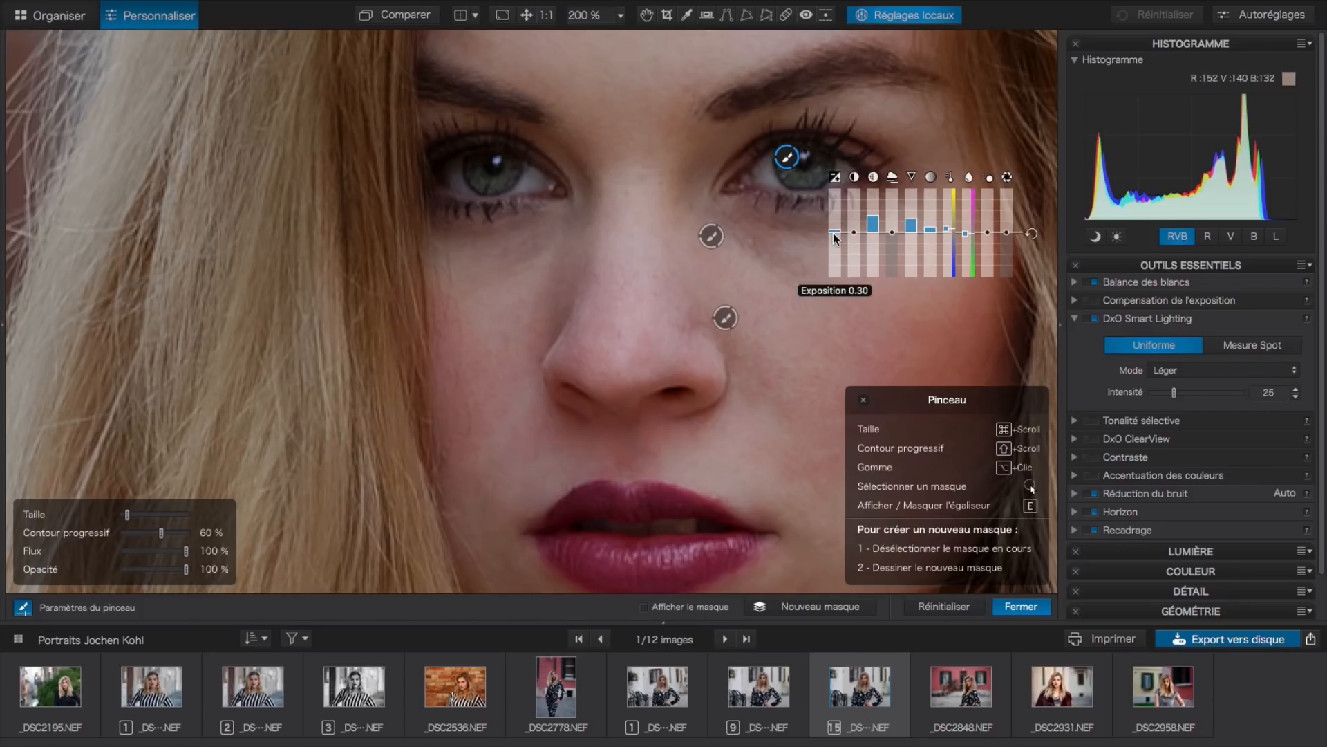
scroll(834, 239, "down", 1)
scroll(835, 238, "down", 1)
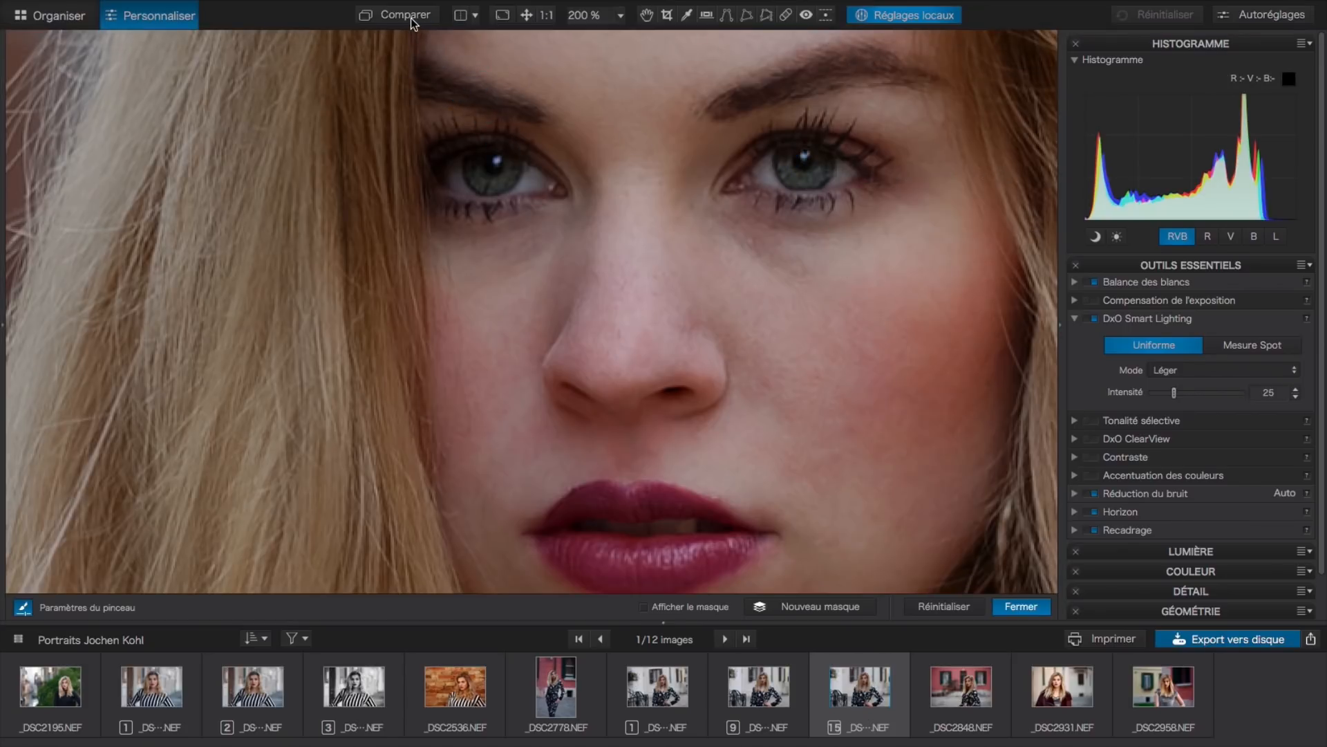
left_click(412, 23)
left_click(412, 22)
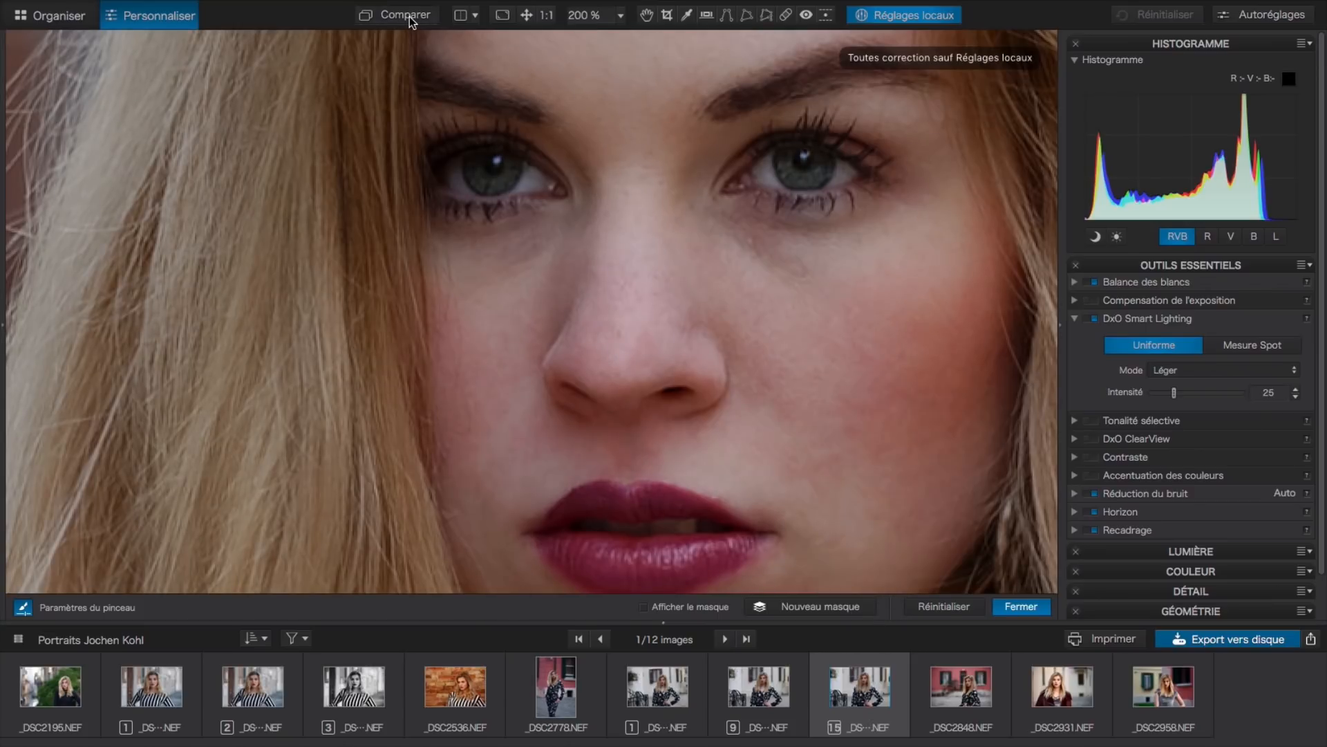
left_click(411, 22)
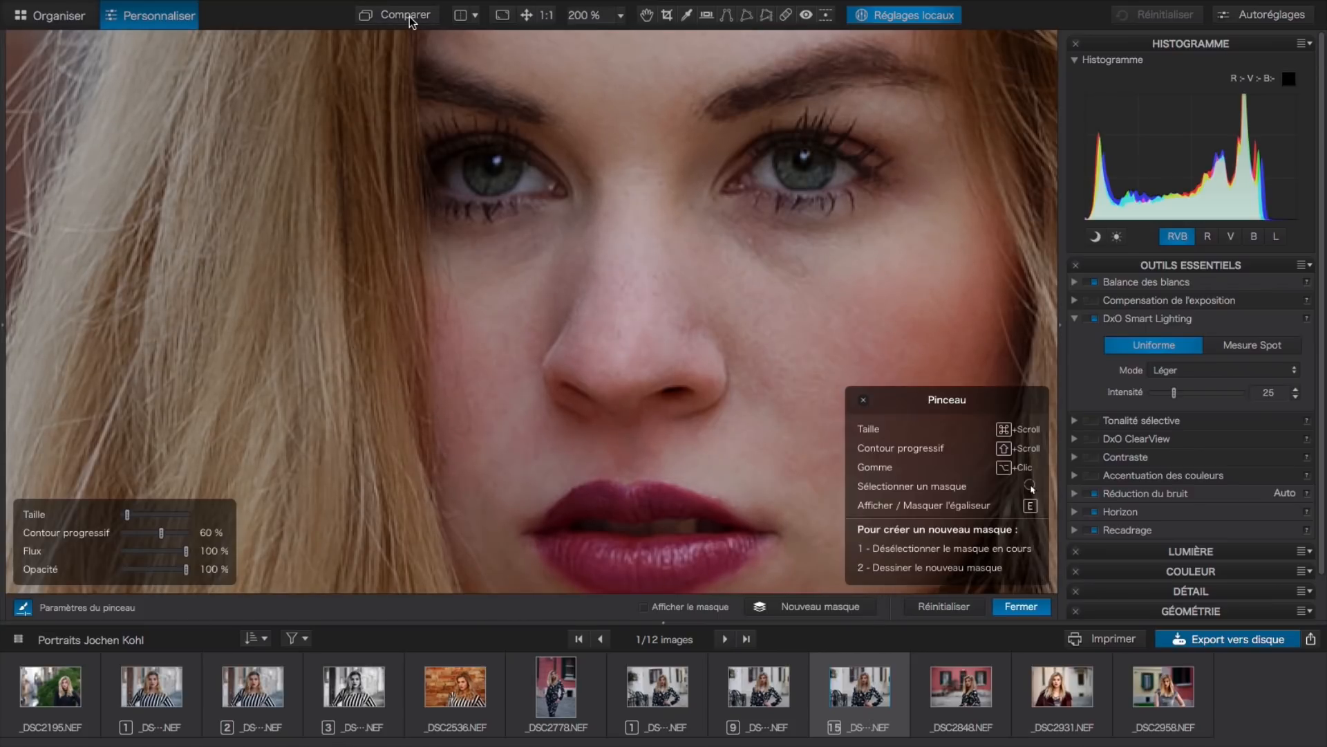
Start a new brush mask for the lips
left_click(818, 608)
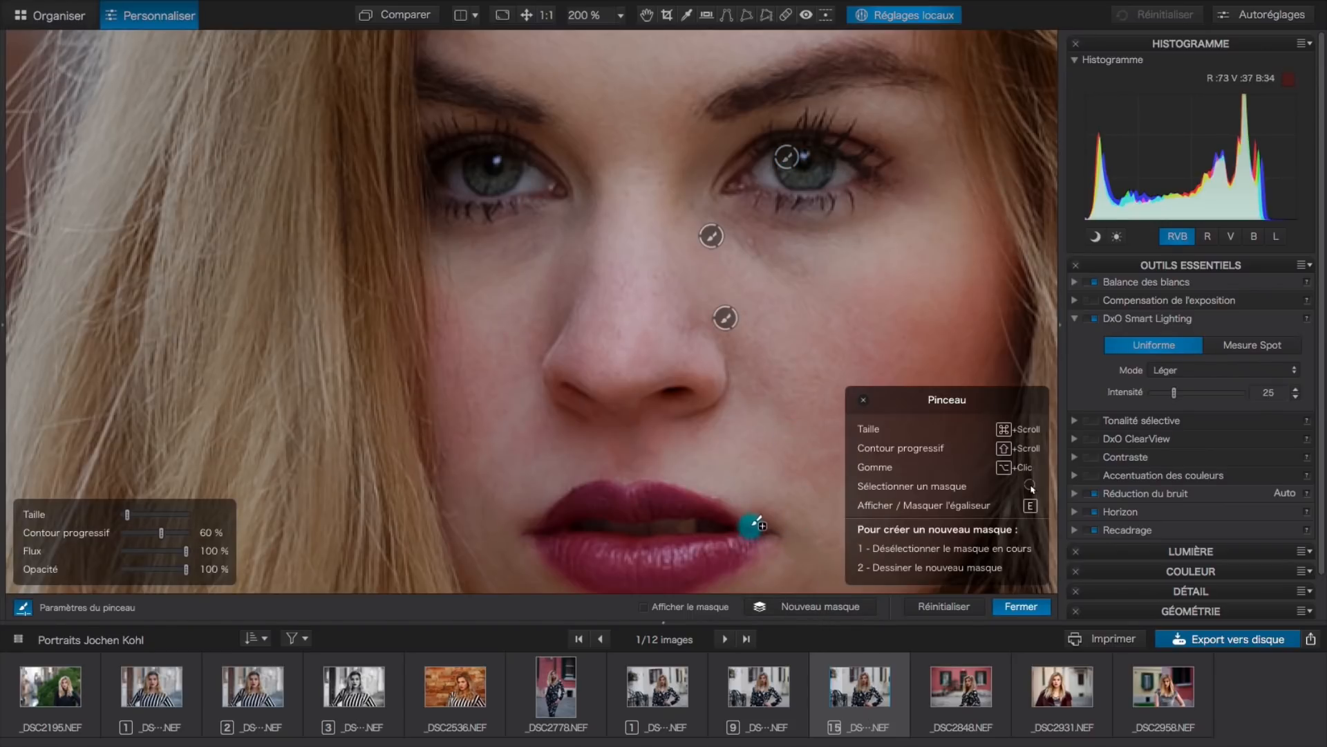
key("space")
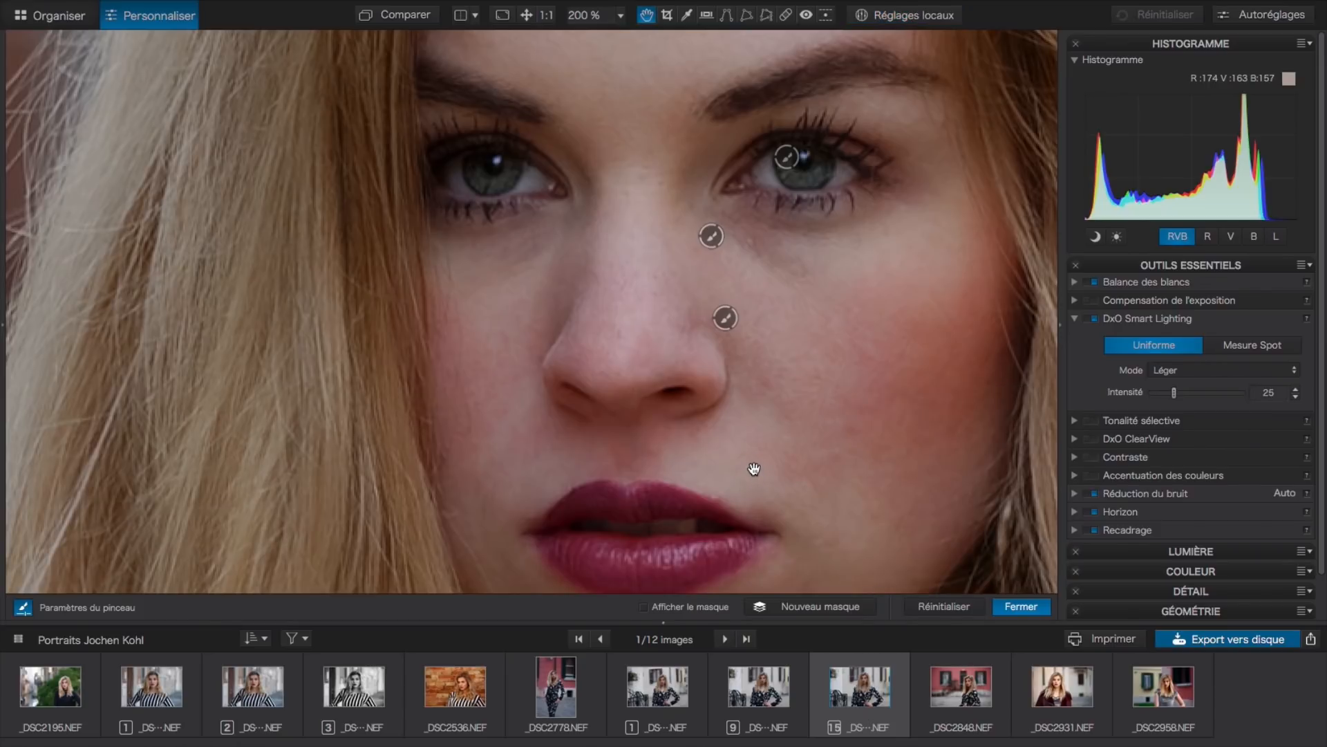
Paint a new local adjustment brush mask covering both the lower lip and the upper lip
left_click_drag(751, 474, 748, 320)
key("l")
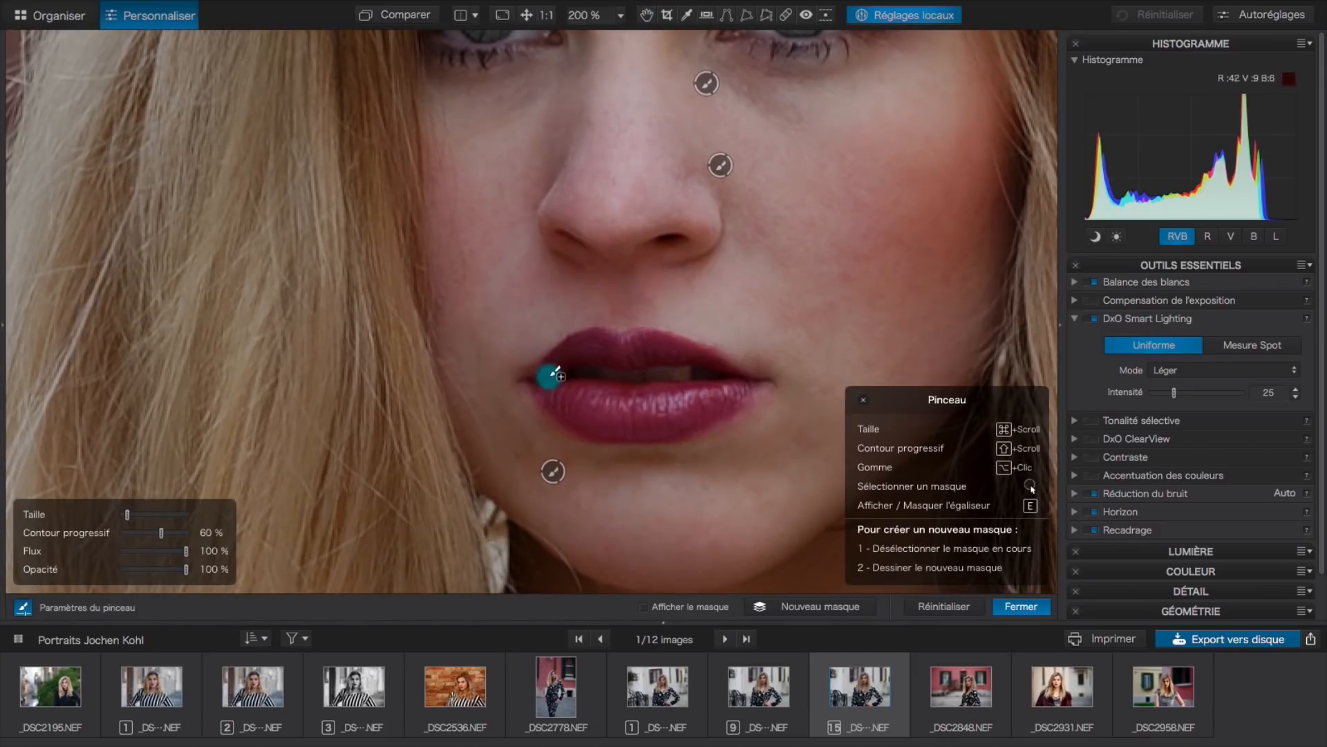
mouse_move(550, 387)
left_mouse_down()
mouse_move(585, 418)
mouse_move(640, 424)
mouse_move(694, 422)
mouse_move(748, 387)
mouse_move(555, 389)
mouse_move(645, 406)
mouse_move(682, 395)
left_mouse_up()
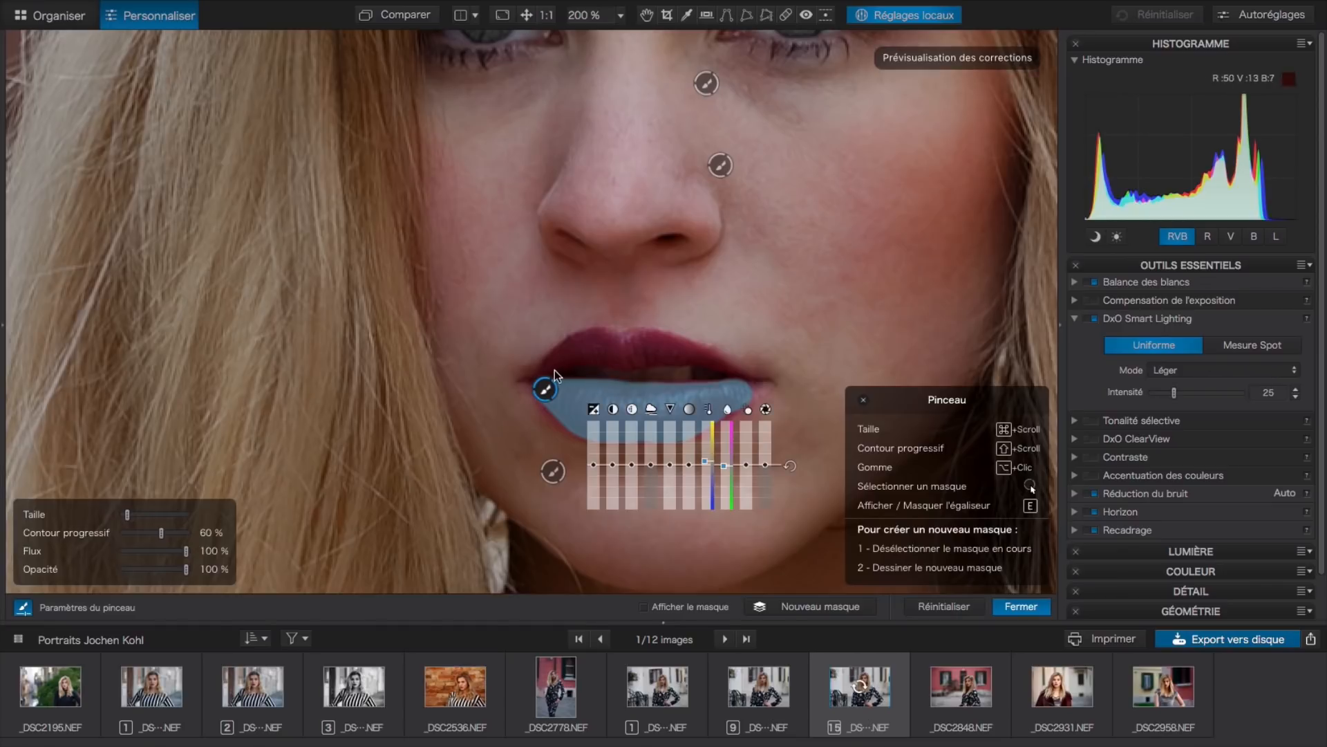
mouse_move(593, 342)
left_mouse_down()
mouse_move(552, 371)
mouse_move(591, 351)
left_mouse_up()
mouse_move(616, 351)
left_mouse_down()
mouse_move(690, 354)
mouse_move(596, 340)
left_mouse_up()
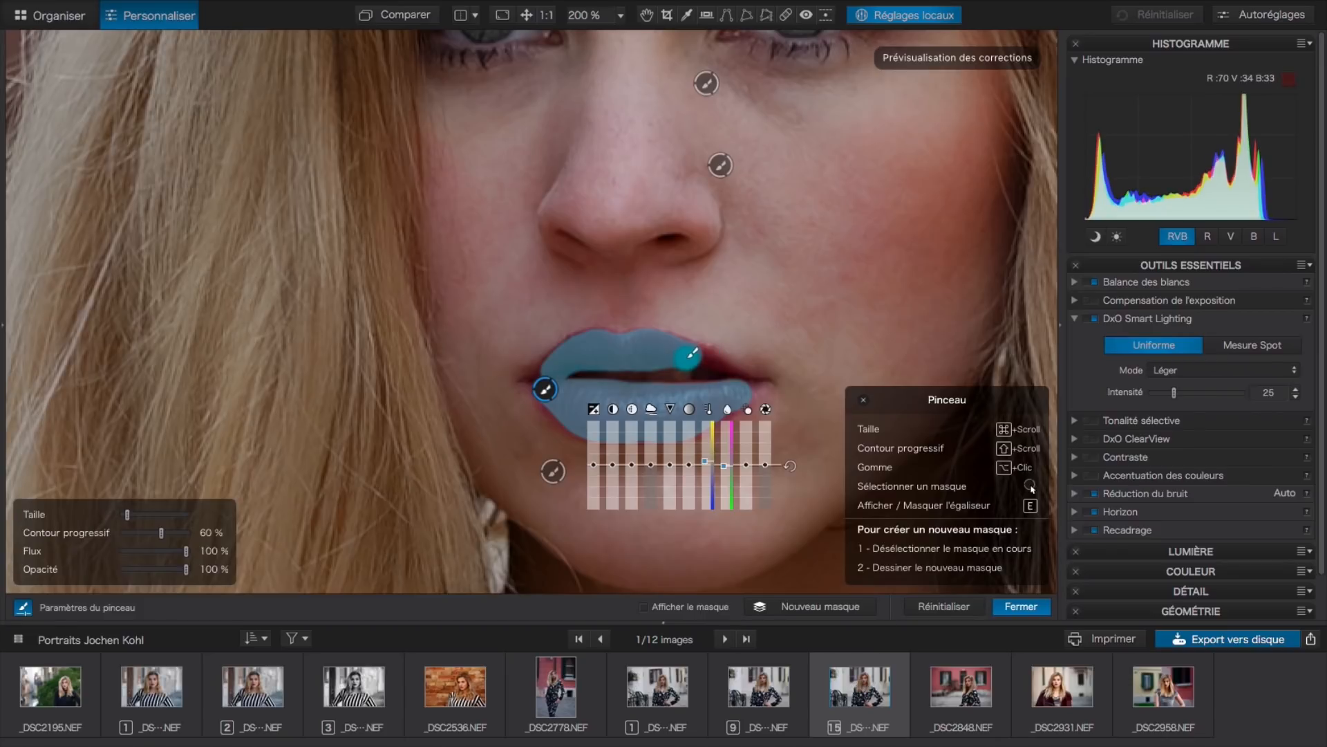
scroll(687, 357, "up", 1)
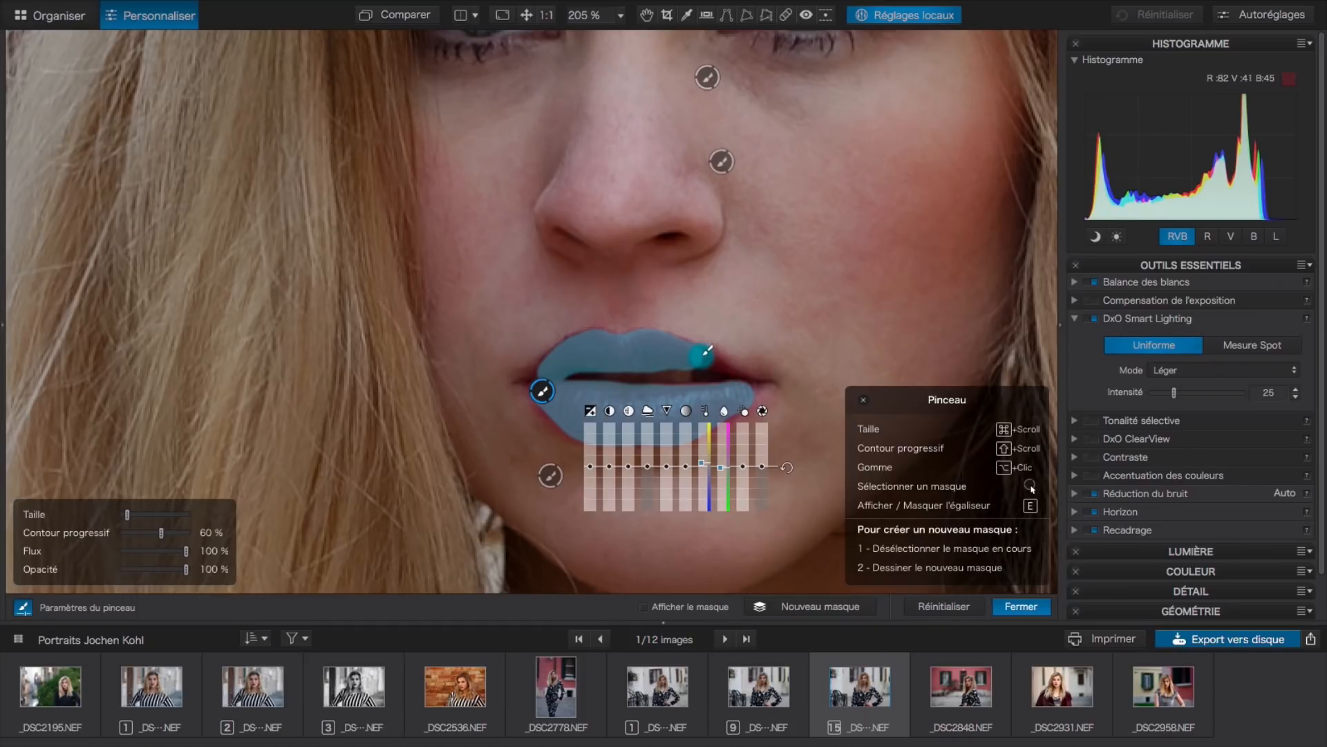
scroll(705, 350, "down", 1)
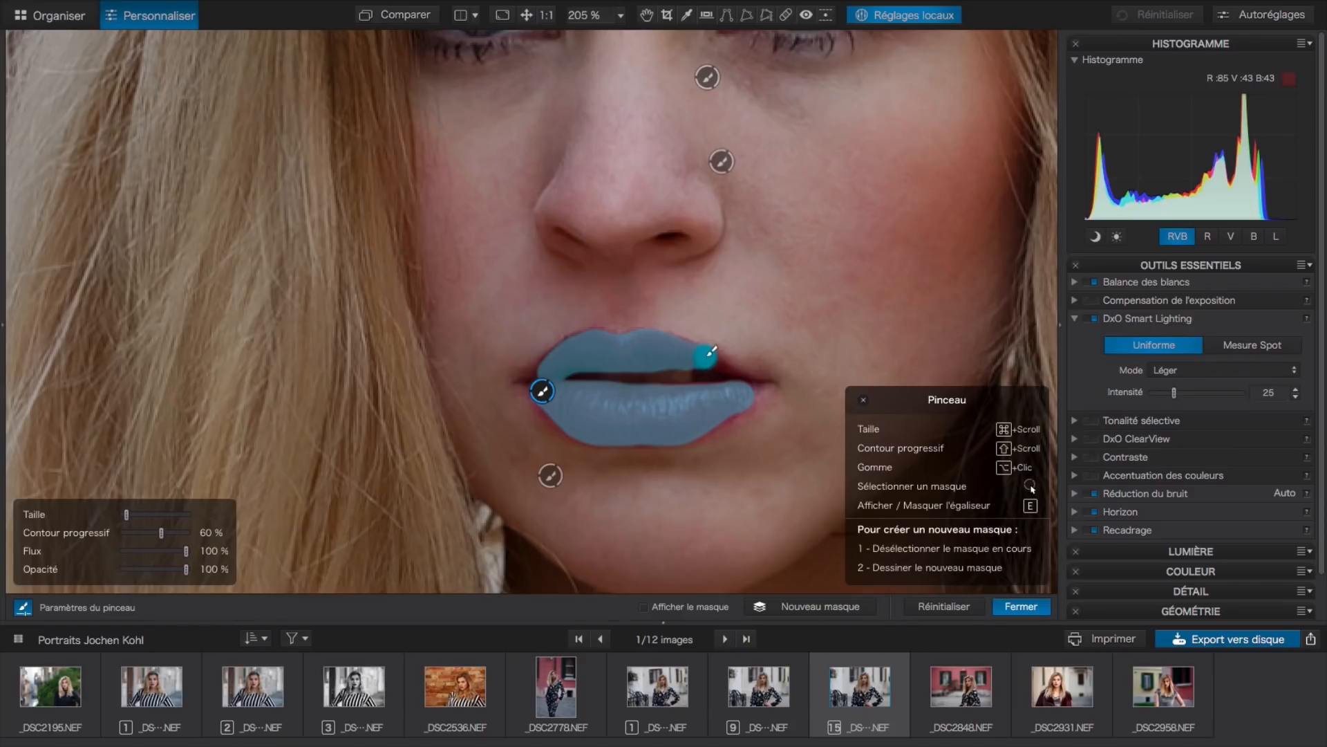
scroll(714, 353, "down", 2)
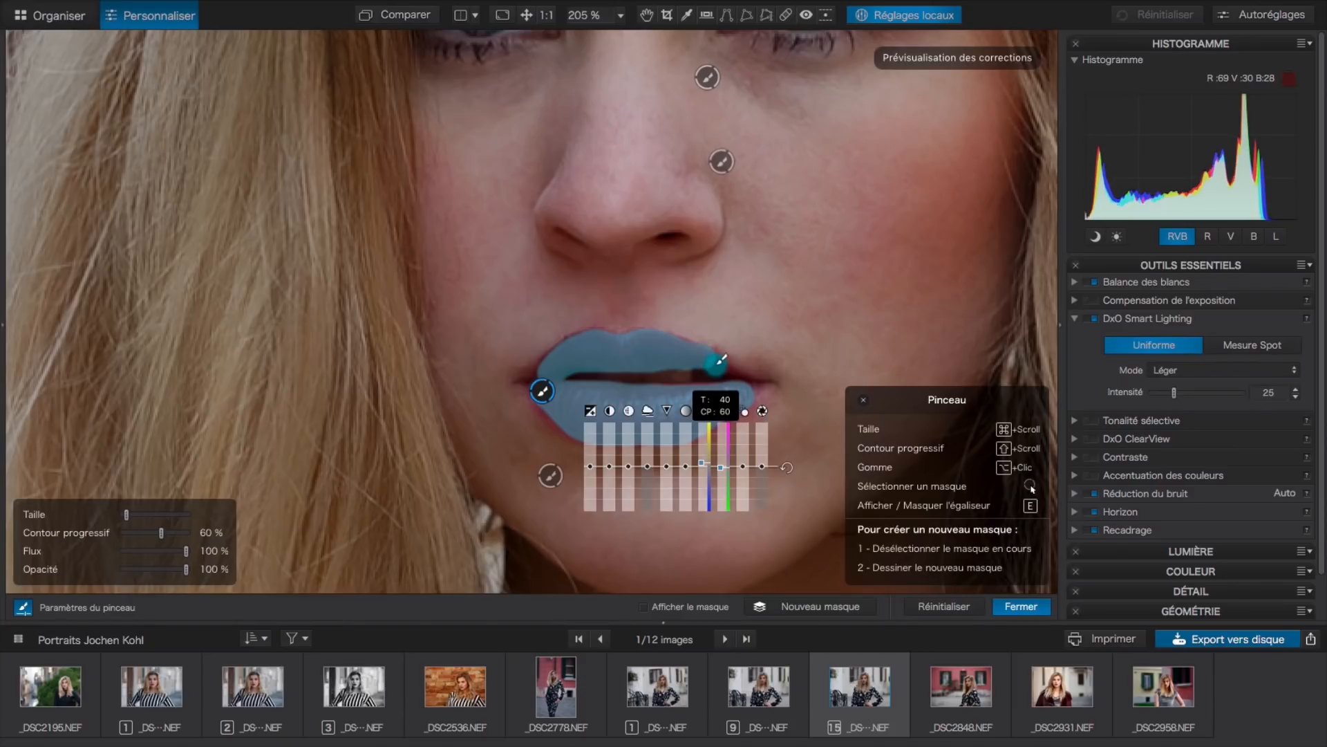
scroll(721, 359, "down", 3)
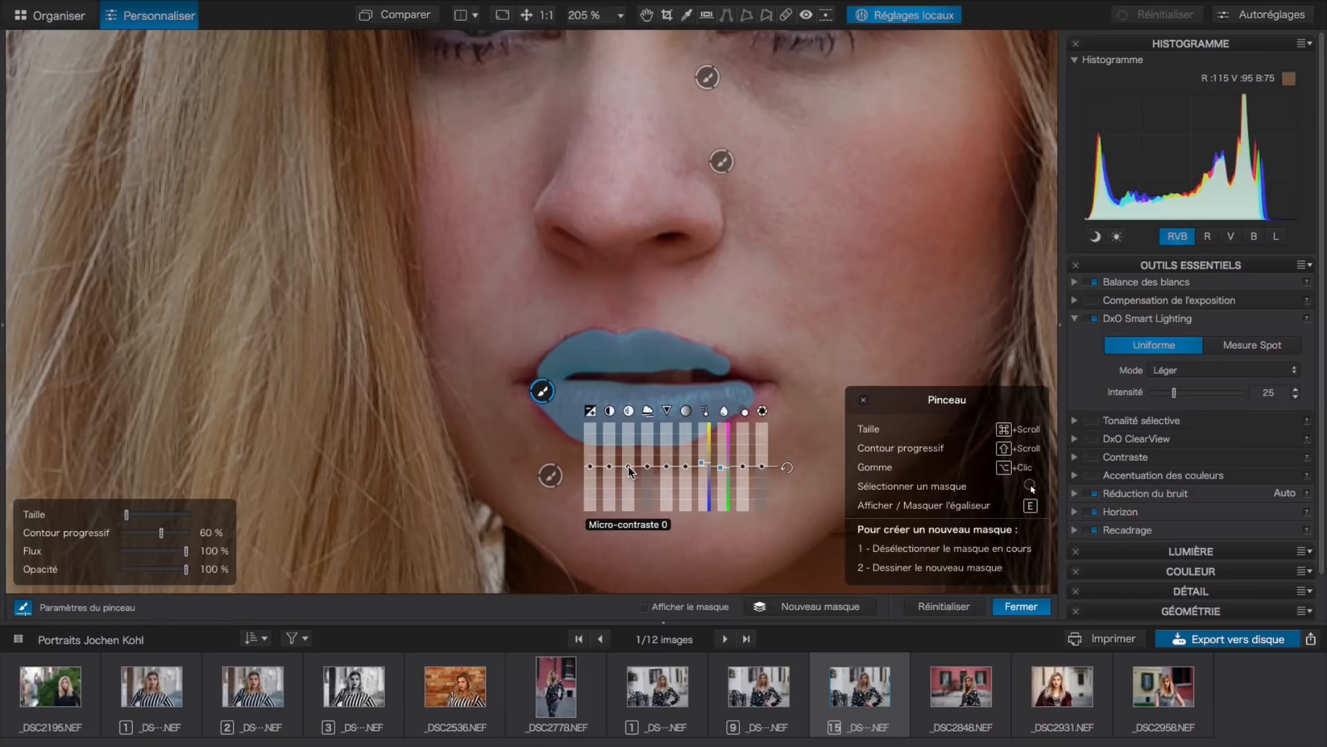
Raise the micro-contrast and slightly increase the saturation of the lip mask
left_click_drag(629, 466, 629, 466)
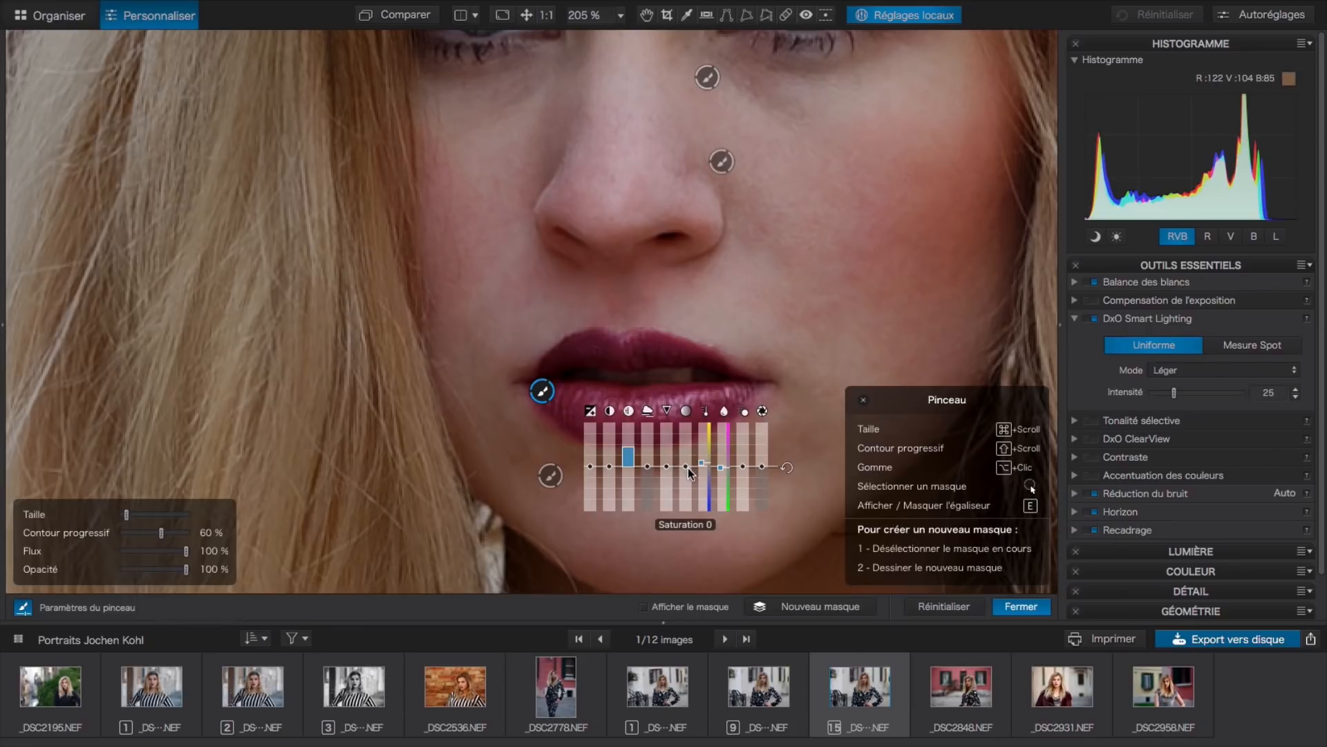
left_click_drag(685, 465, 685, 466)
scroll(685, 466, "up", 10)
scroll(685, 466, "down", 1)
scroll(685, 466, "down", 10)
scroll(684, 466, "down", 8)
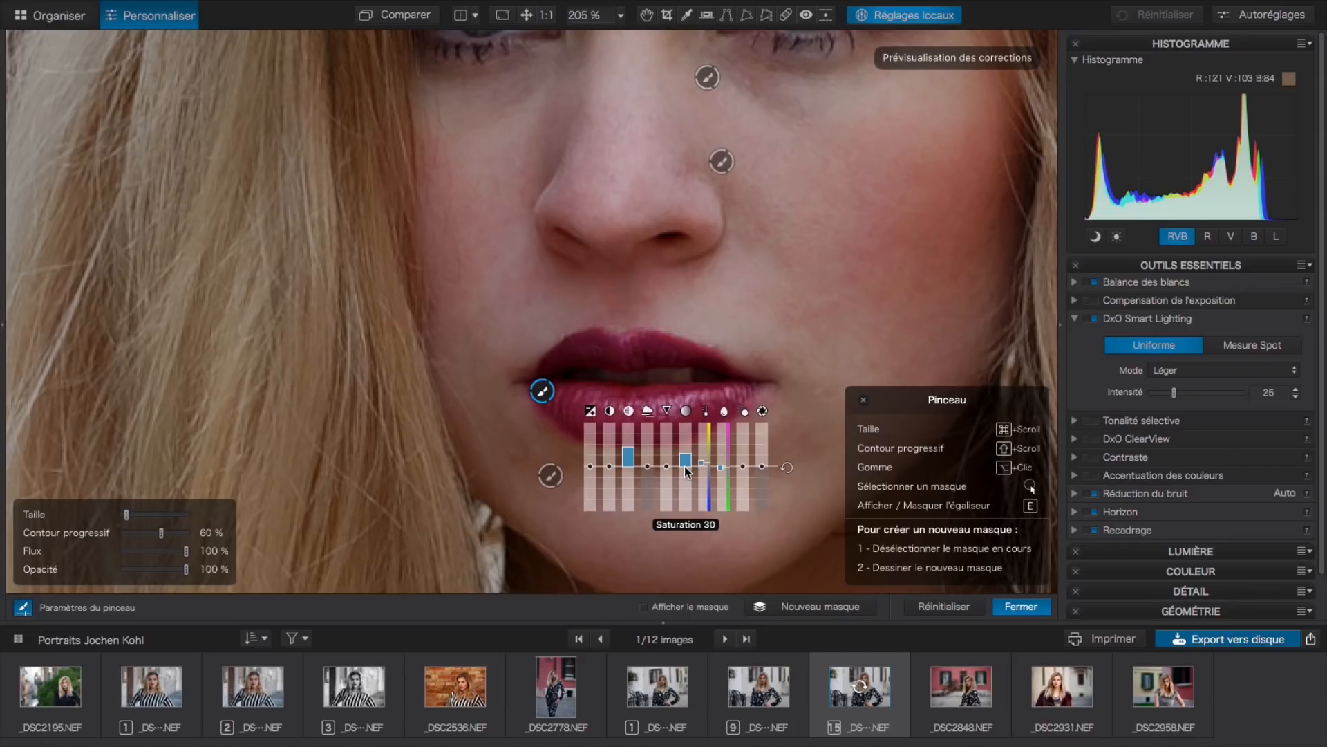
scroll(685, 466, "down", 3)
scroll(684, 466, "down", 1)
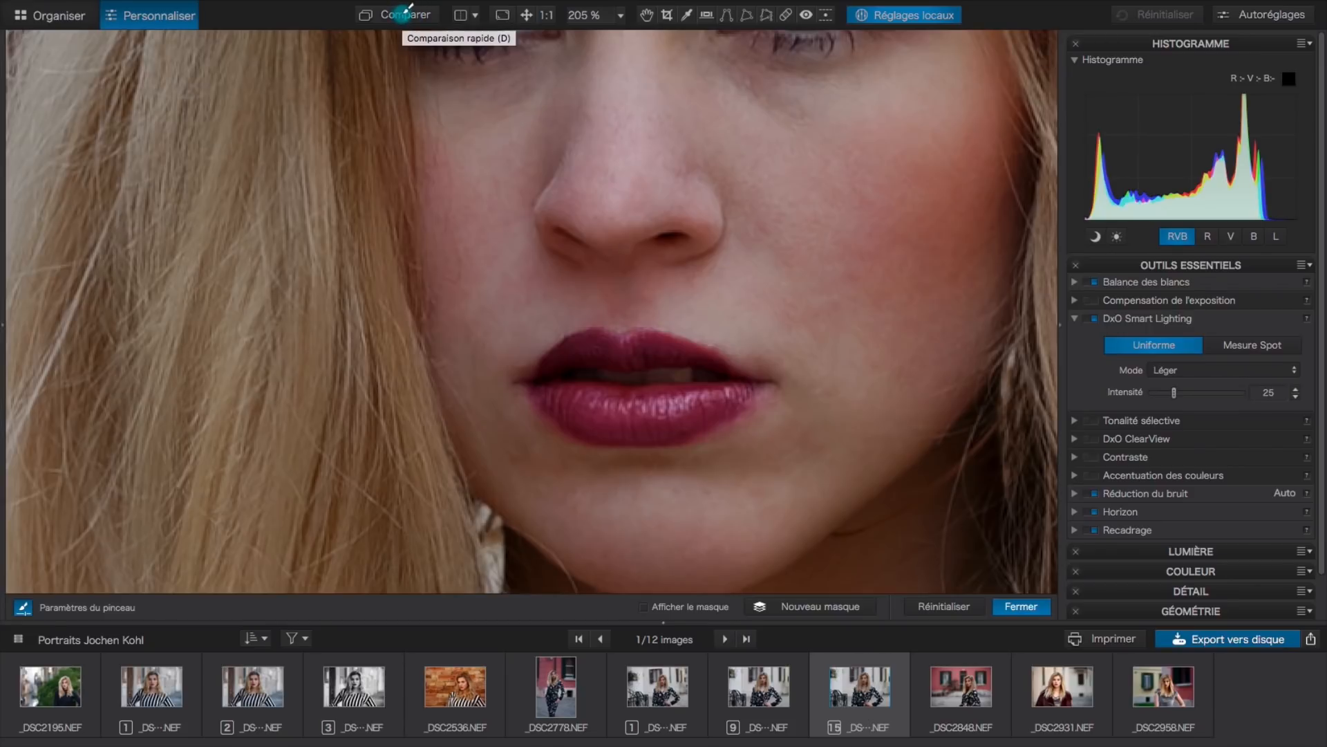
Compare the portrait with and without the local adjustments, close up on the lips and with the whole image in view
left_click(402, 13)
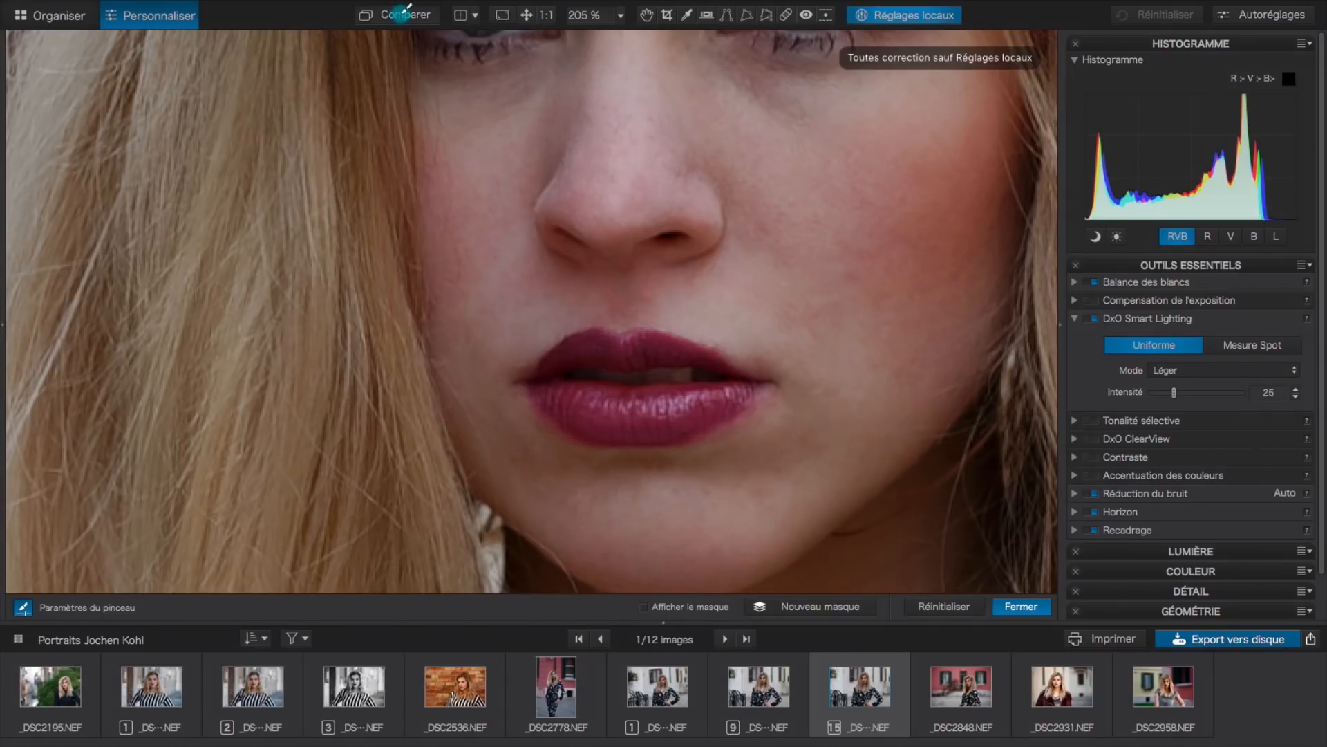
left_click(402, 15)
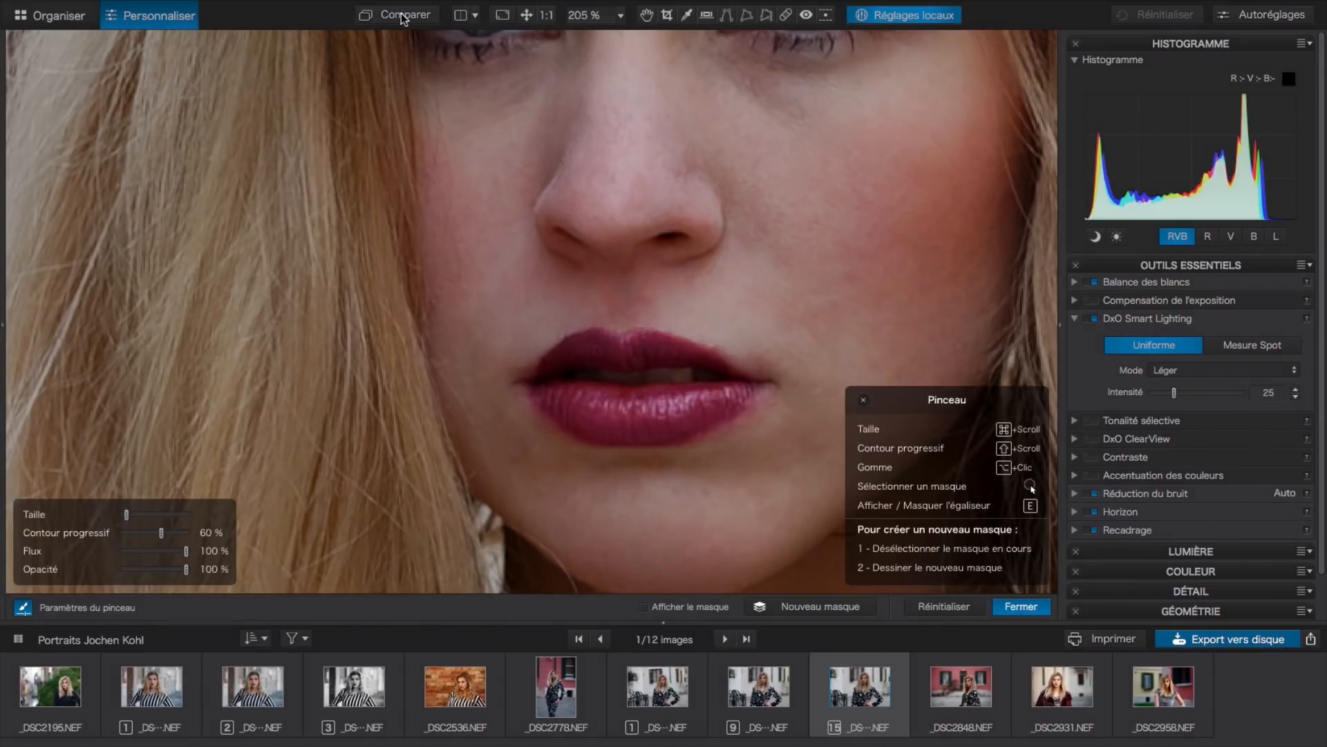
left_click(402, 17)
left_click(525, 16)
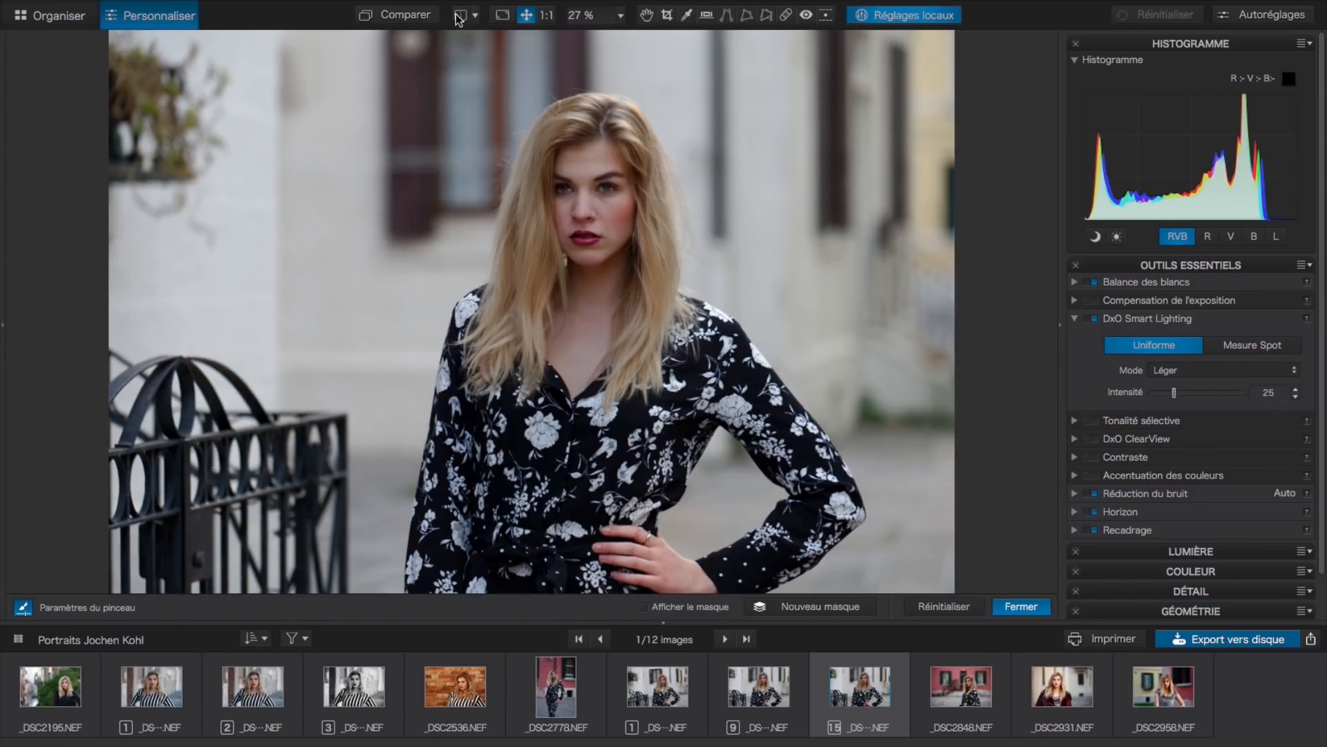
left_click(403, 17)
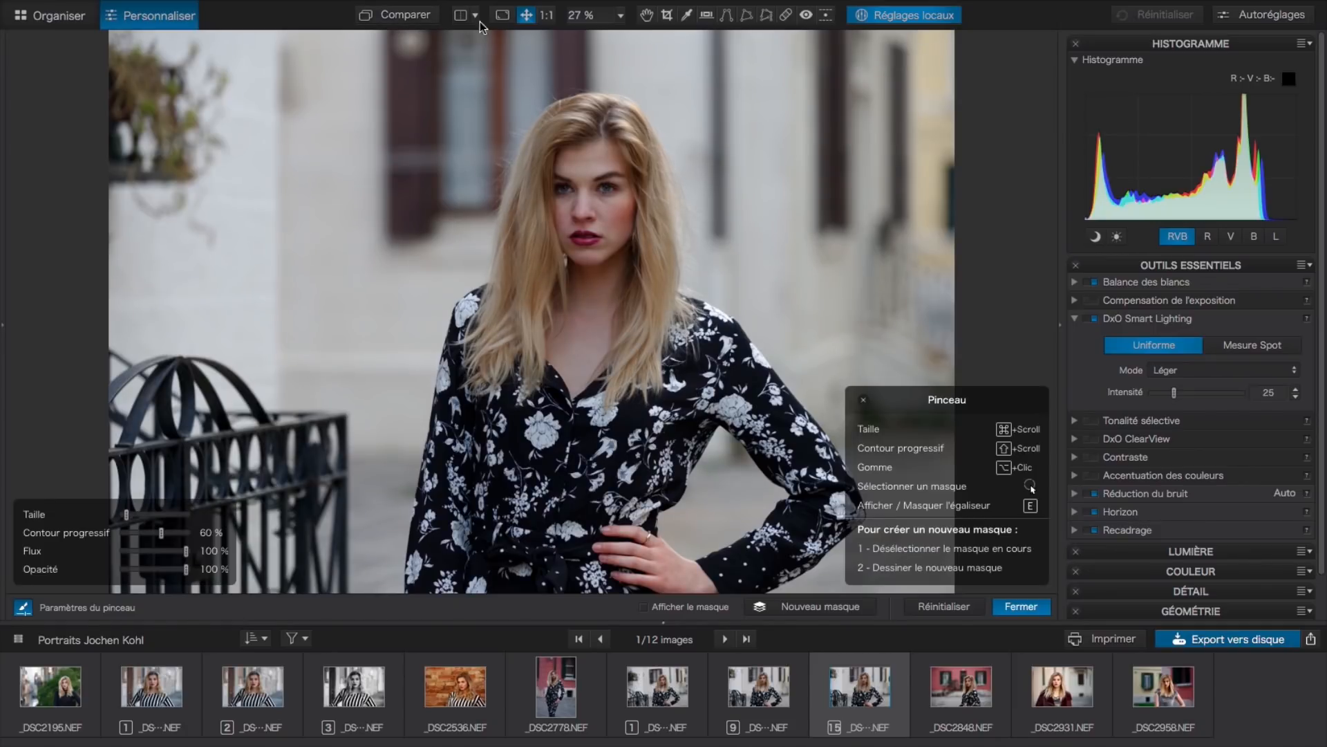
Compare the face at 100% with and without the local adjustments, and close the local adjustments
left_click(546, 16)
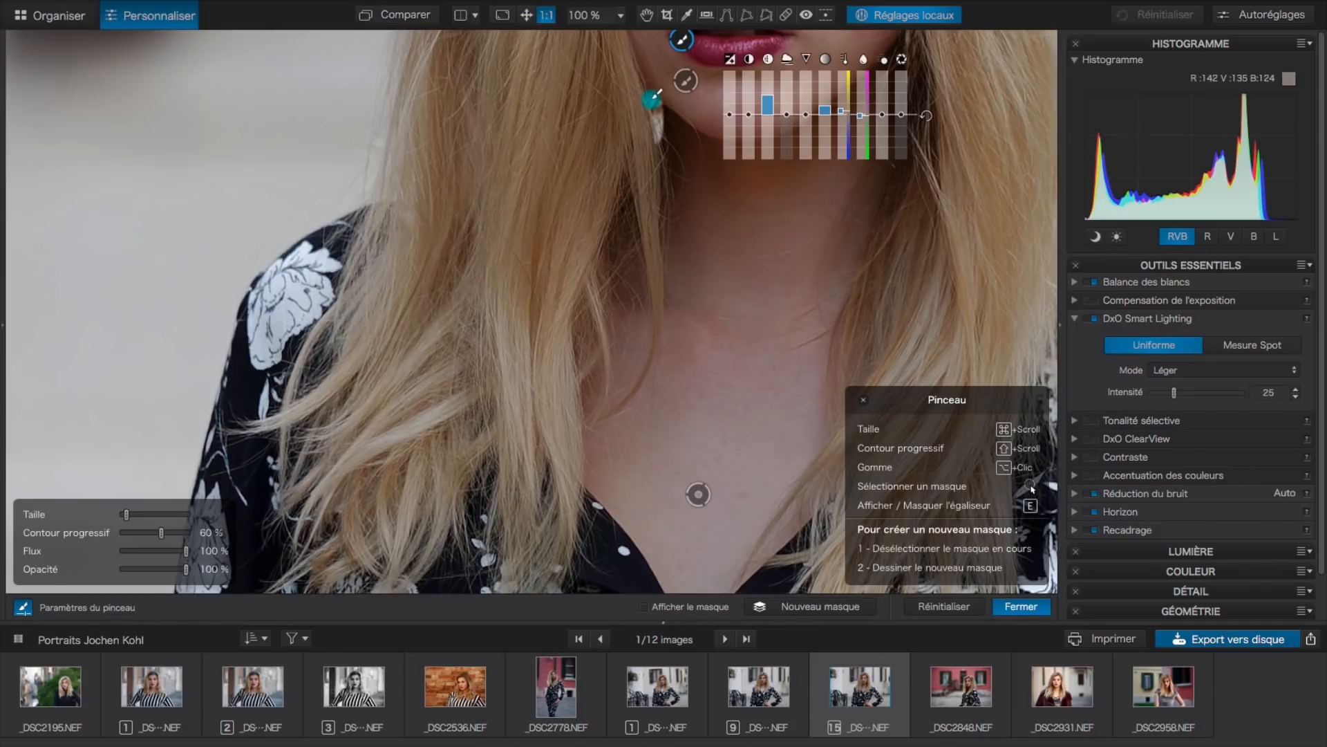
key("space")
left_click_drag(690, 127, 511, 474)
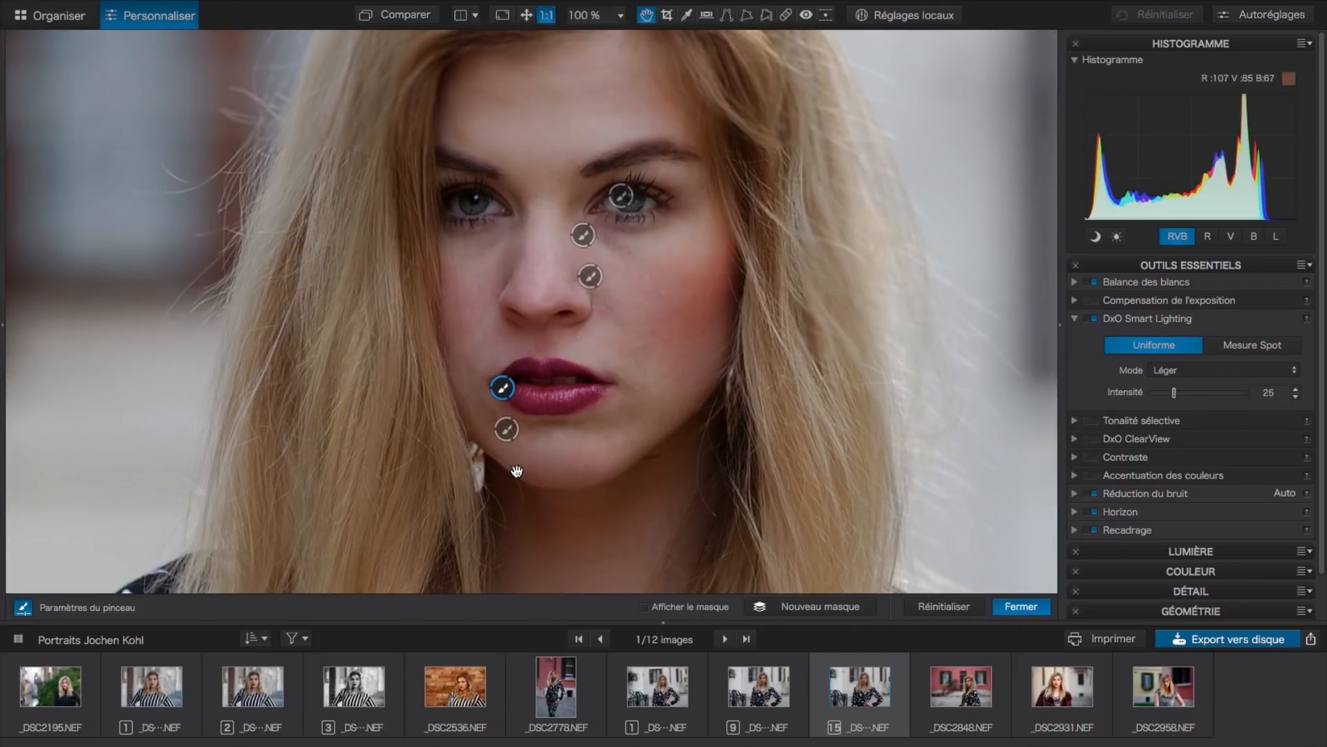
left_click(407, 19)
left_click(408, 19)
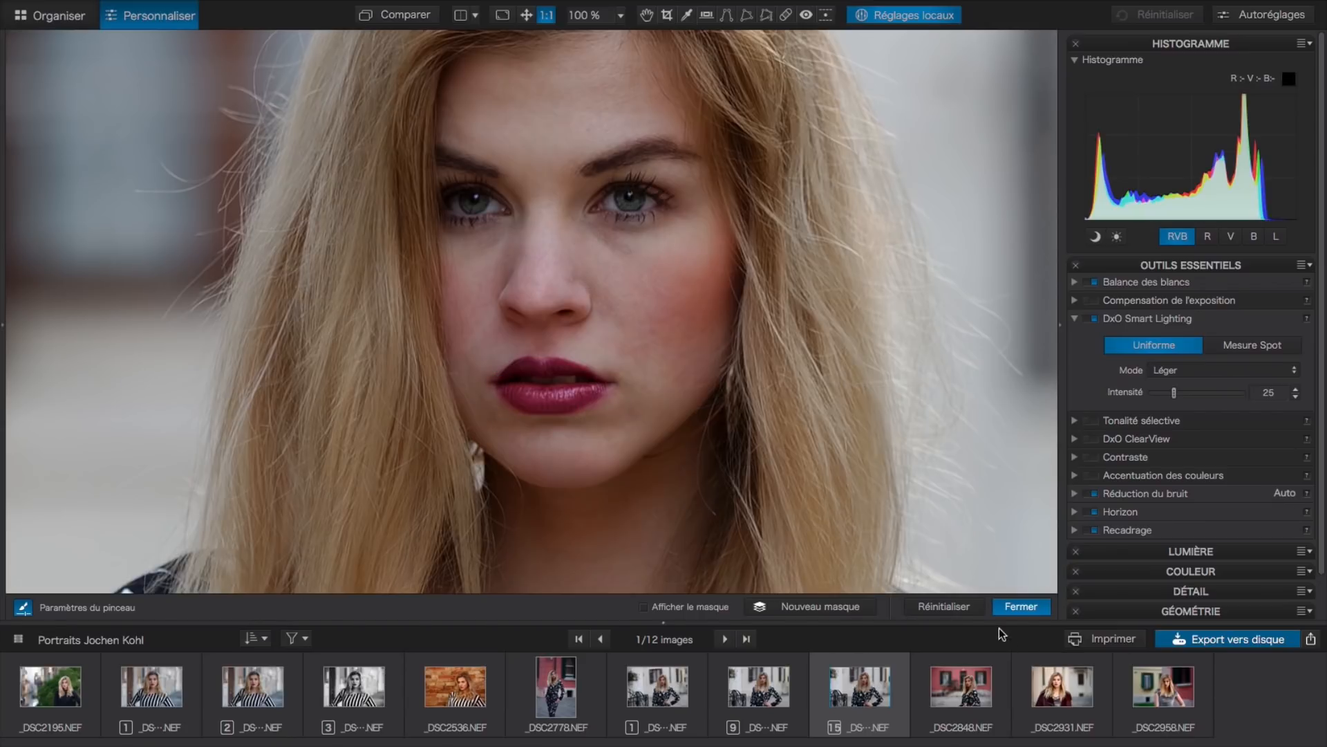
left_click(1018, 607)
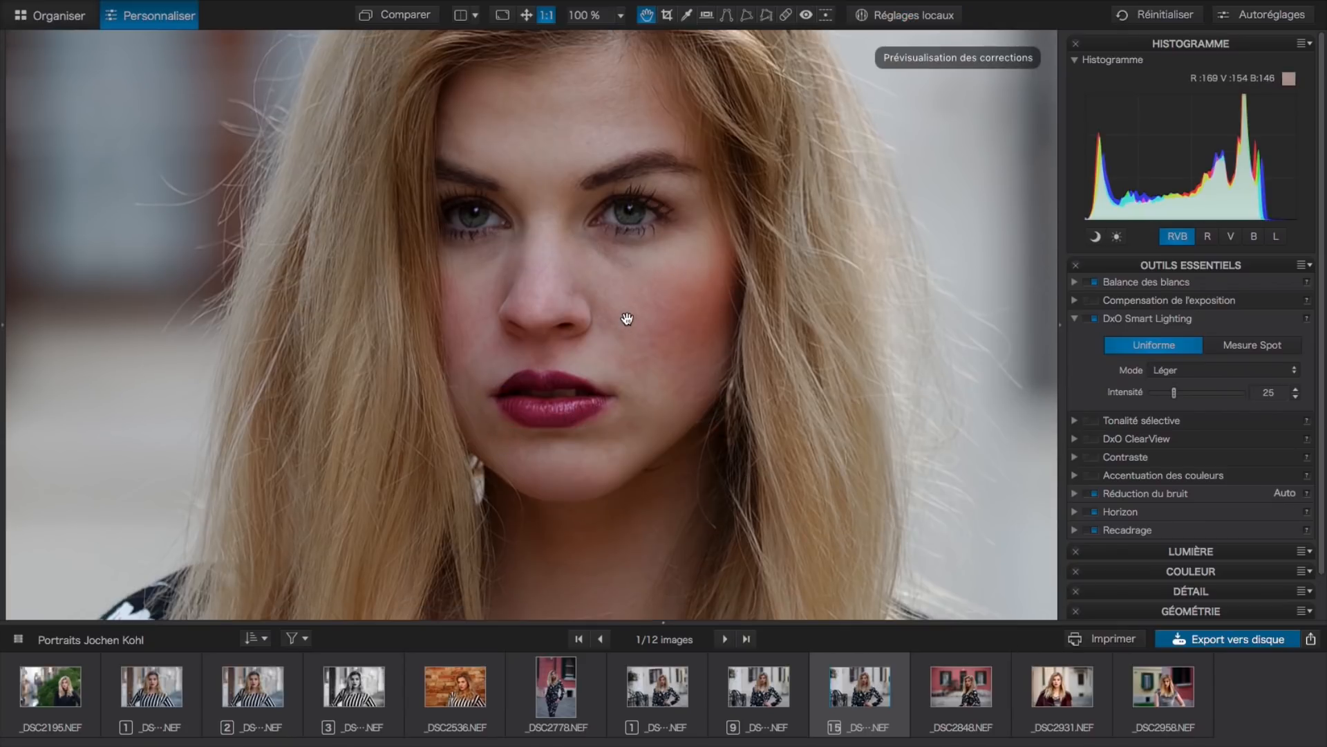
Create a virtual copy of the retouched portrait, version 15, and display the new copy
left_click(525, 14)
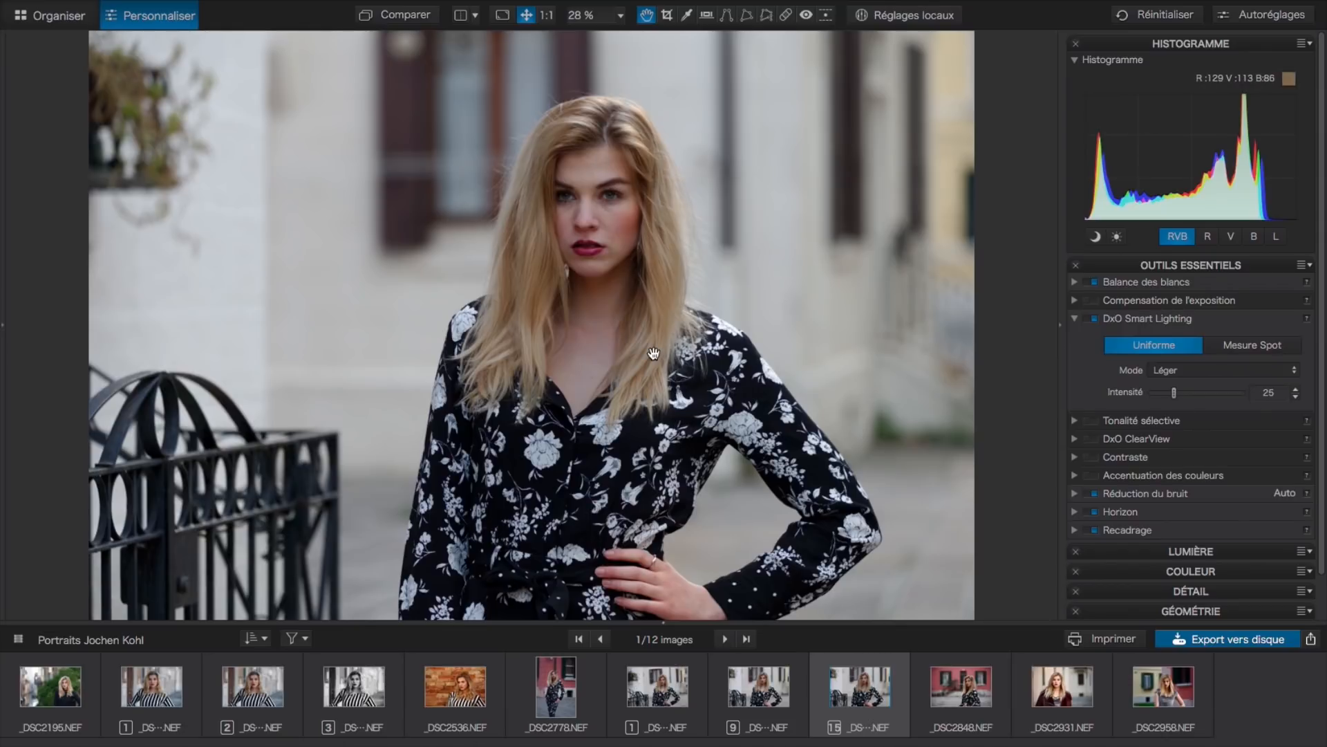
right_click(857, 691)
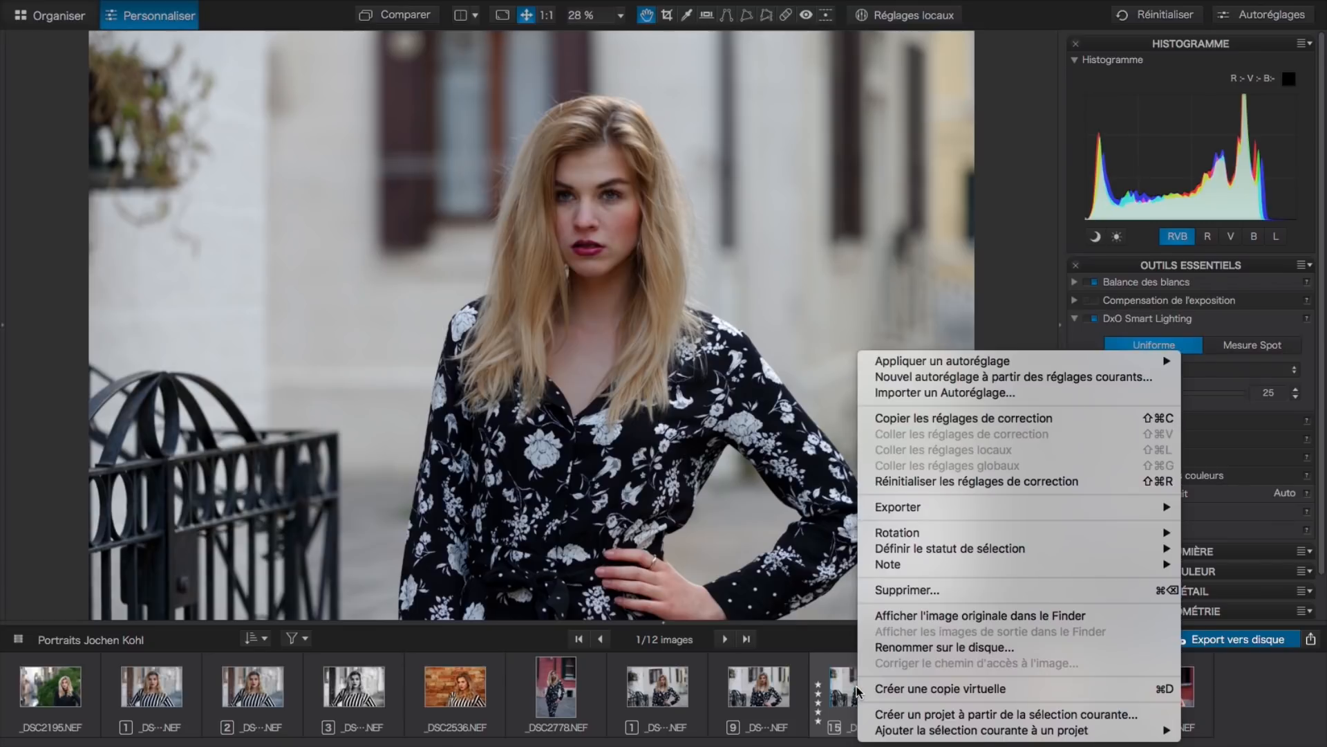
left_click(906, 689)
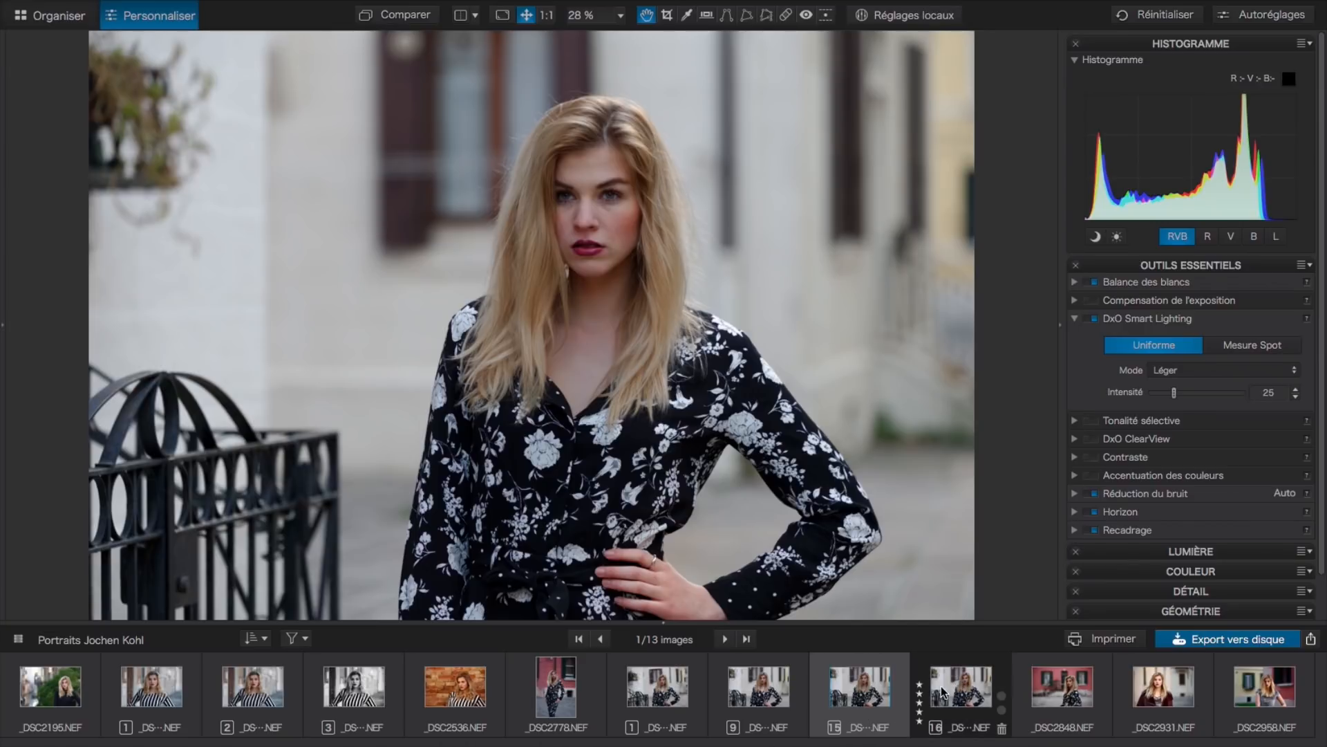
left_click(960, 688)
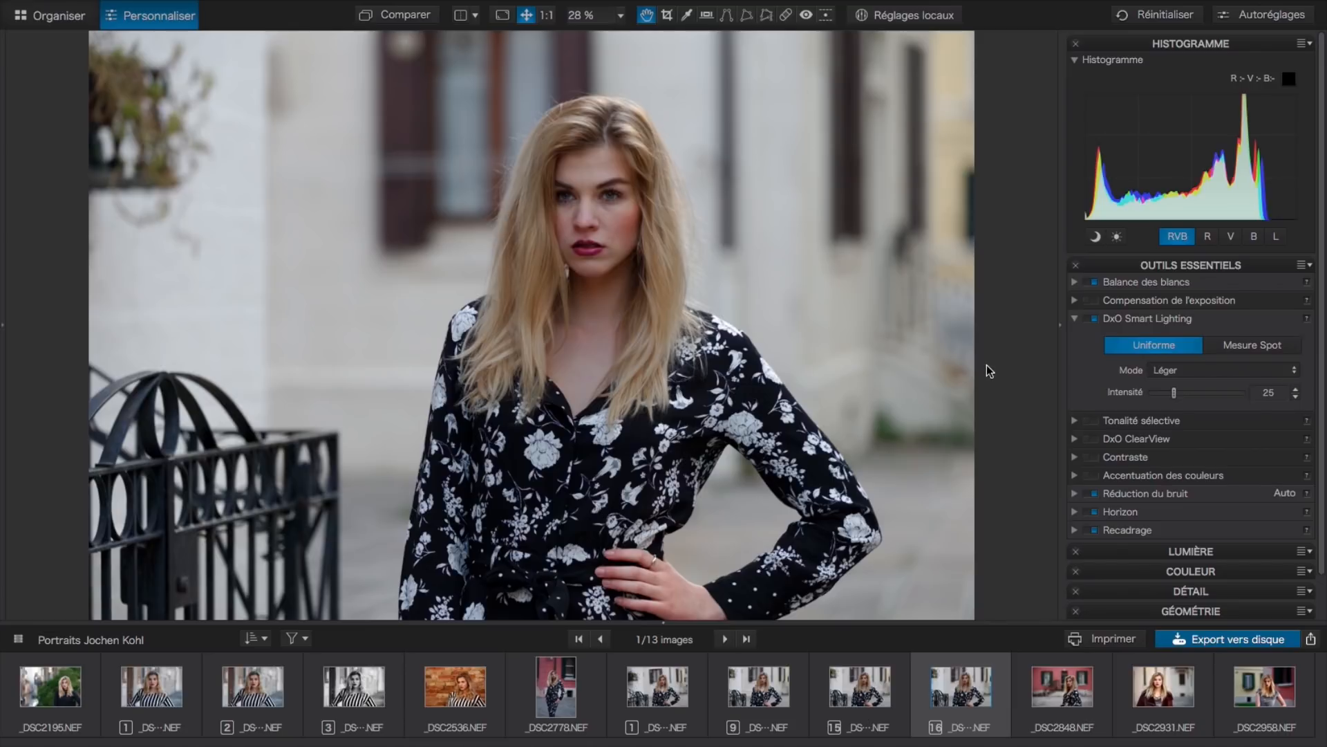
Browse the presets and apply "1 - N&B - Dense" from the Noir & Blanc group to the virtual copy
left_click(1075, 321)
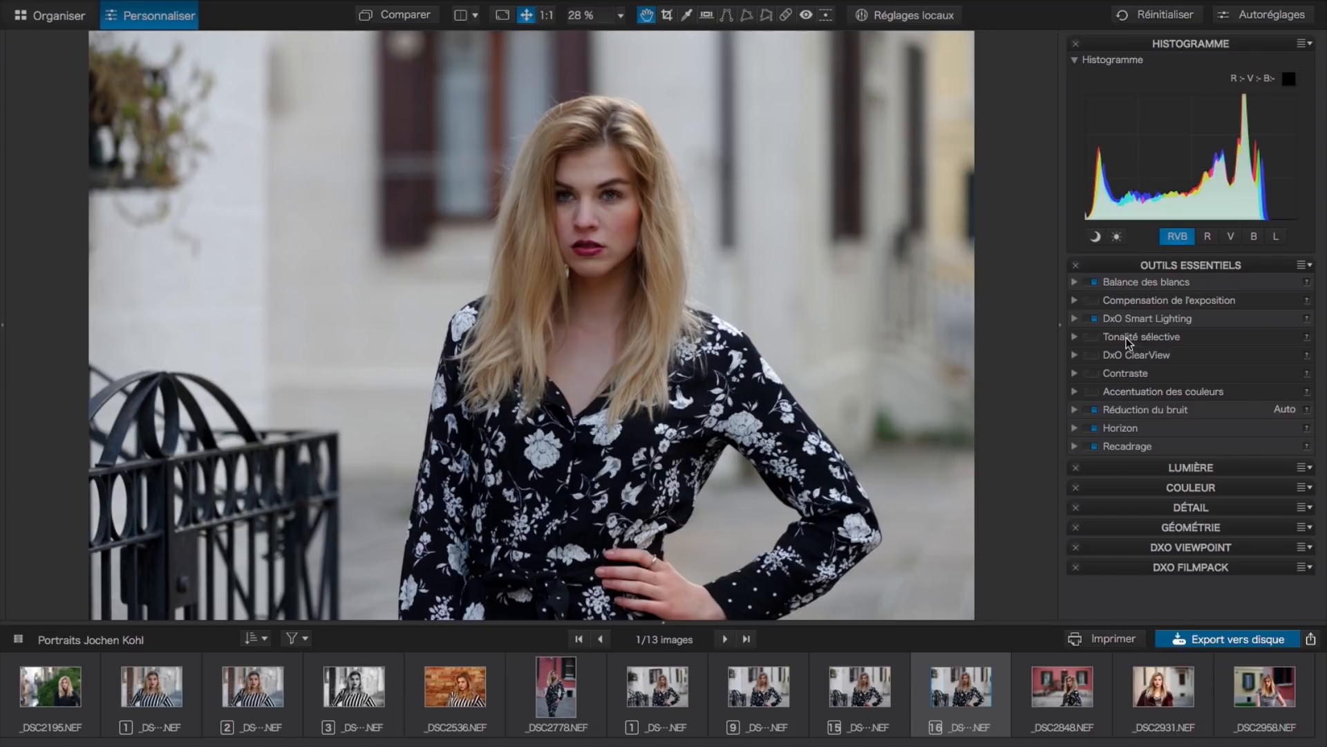
left_click(1270, 19)
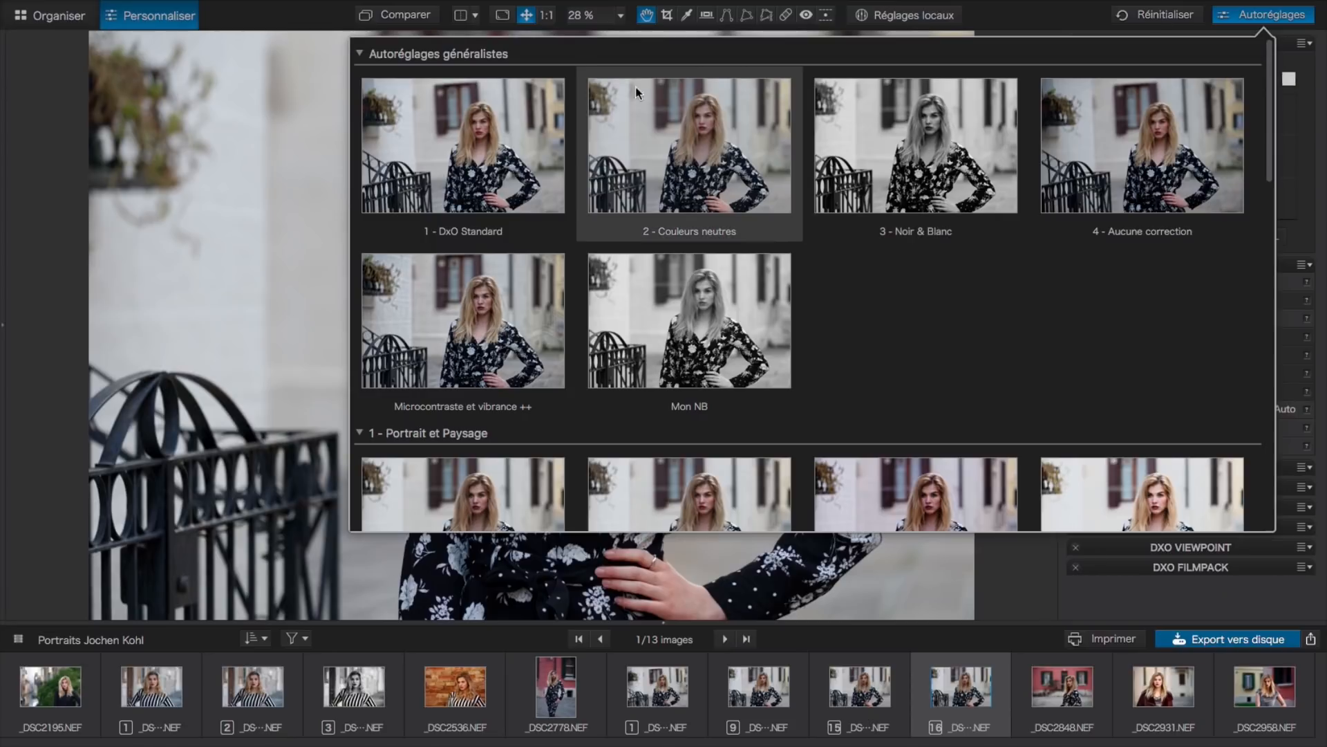
scroll(687, 284, "down", 3)
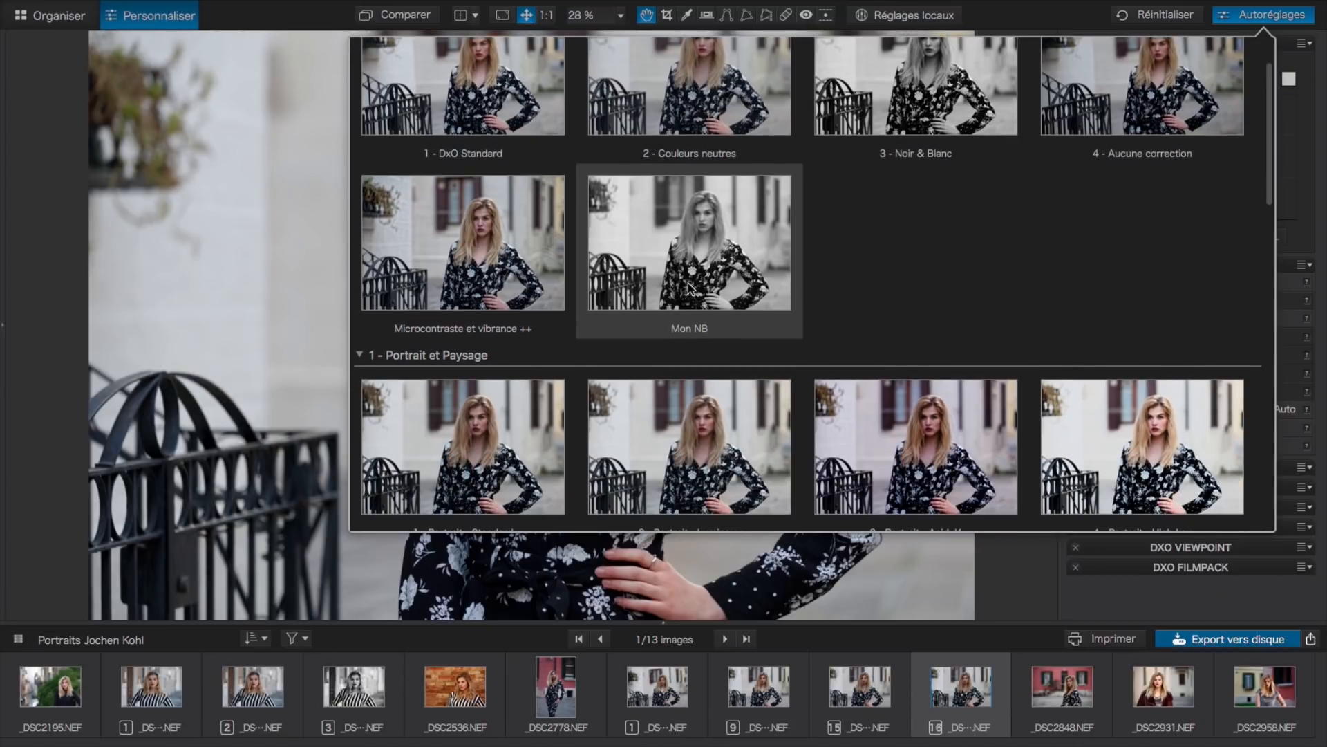
scroll(687, 284, "down", 3)
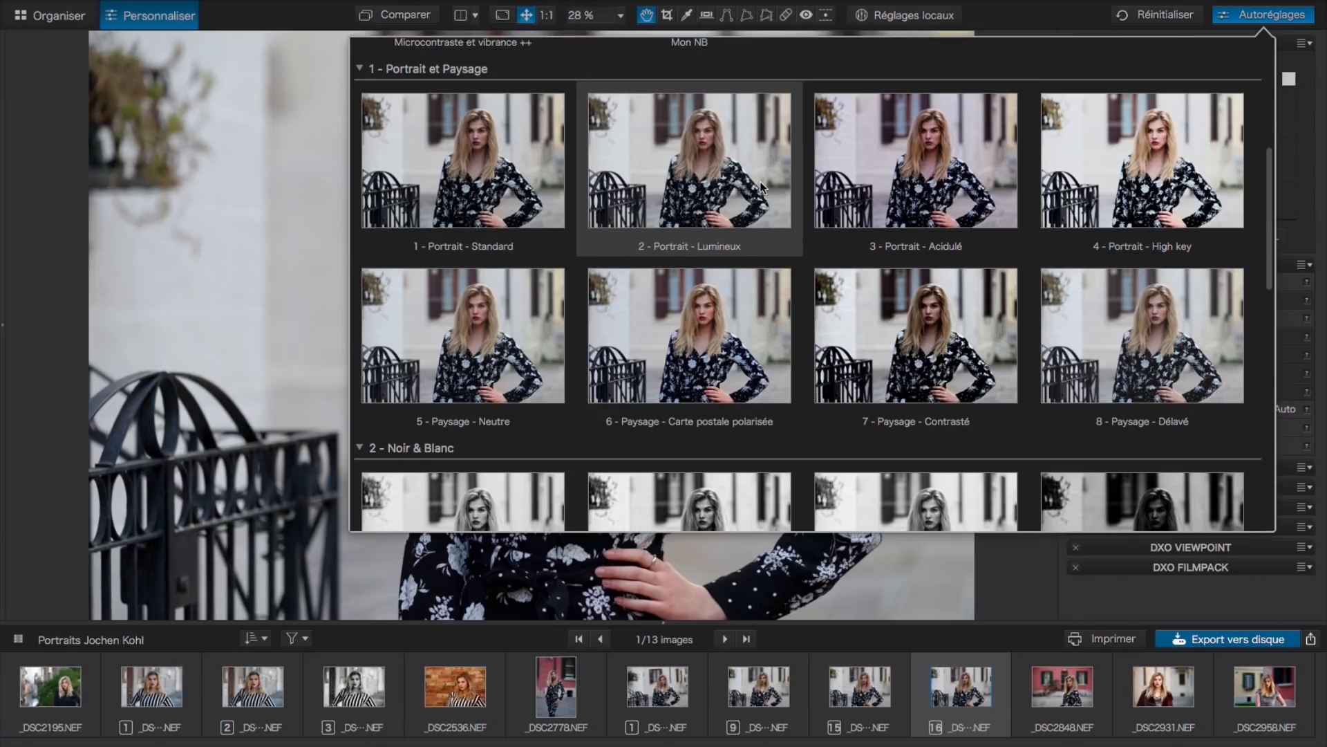
scroll(555, 270, "down", 6)
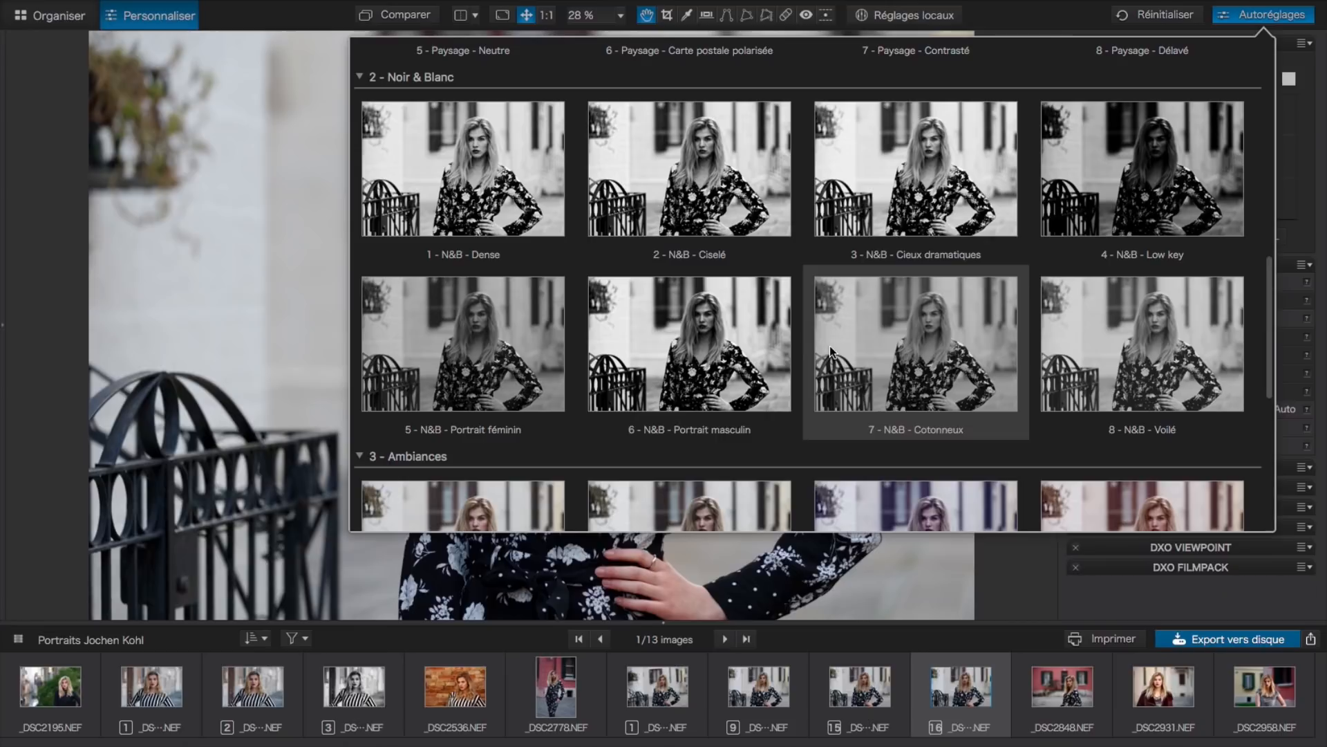
scroll(533, 321, "up", 1)
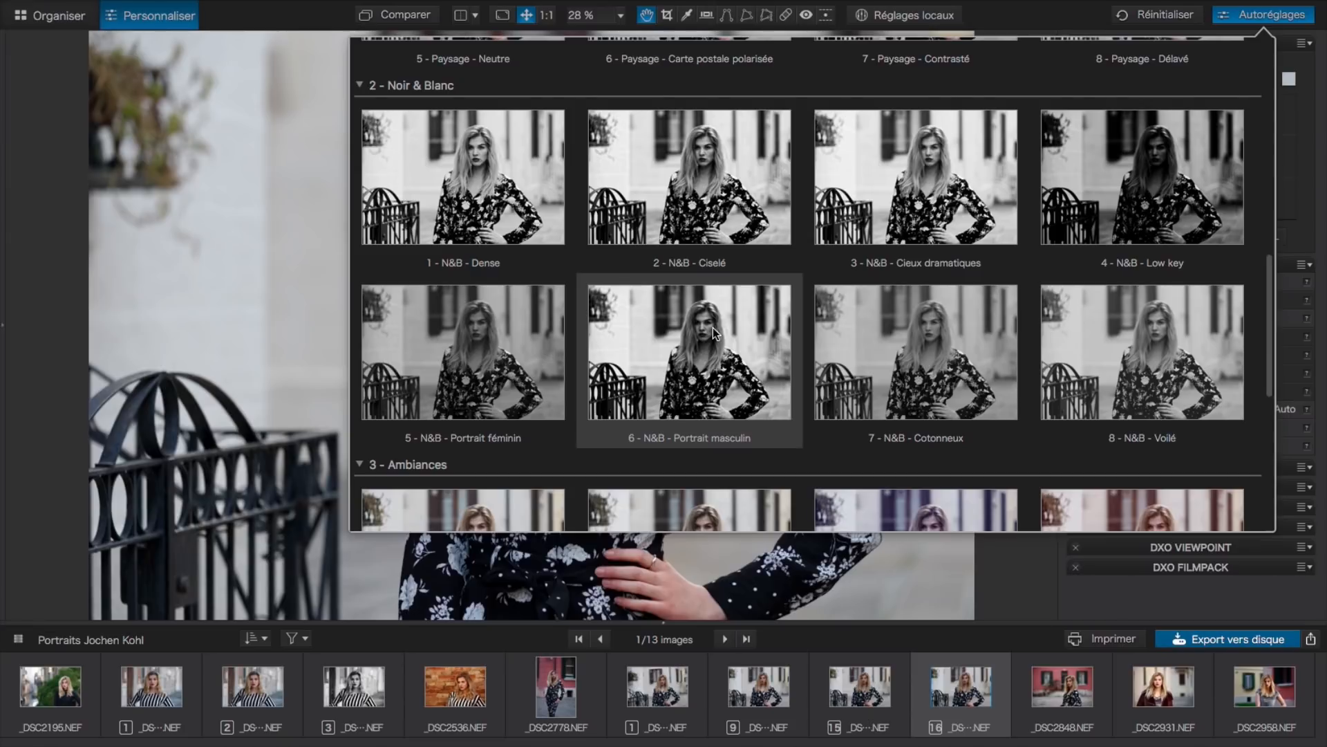
scroll(712, 325, "down", 1)
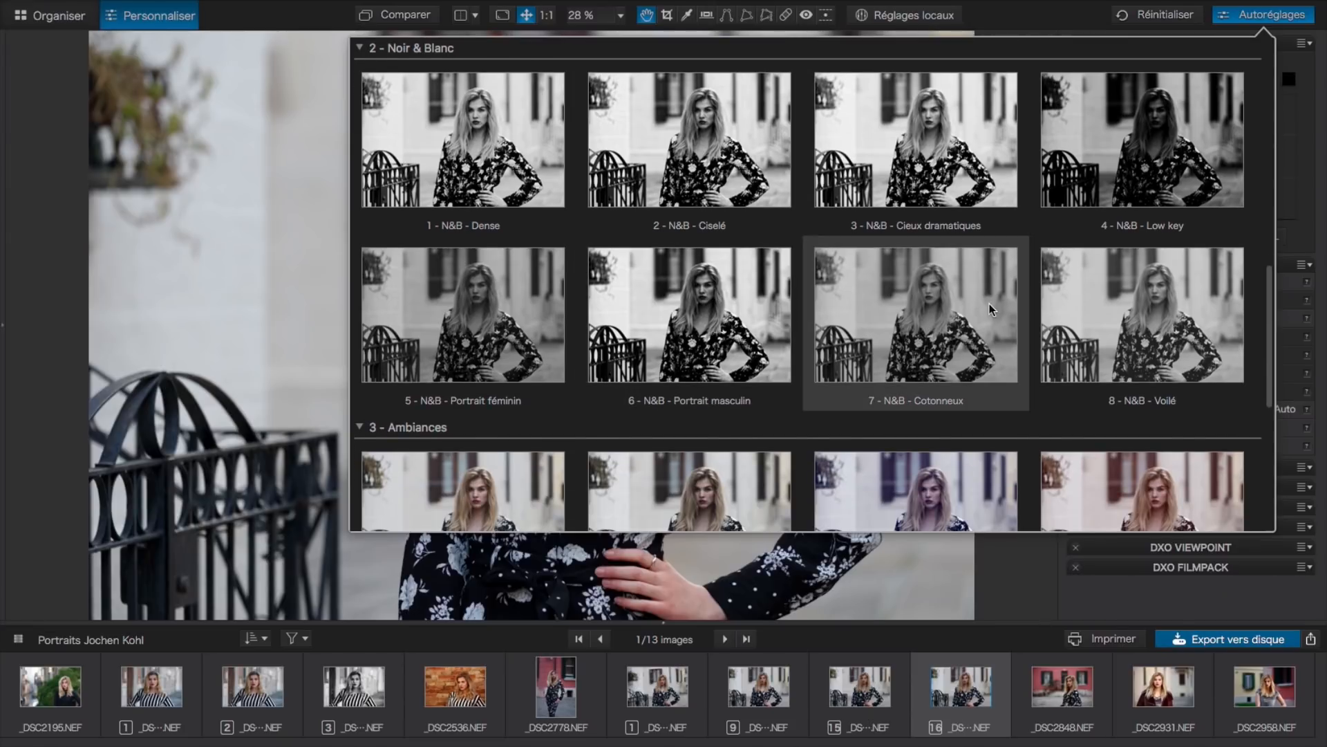
scroll(836, 297, "up", 2)
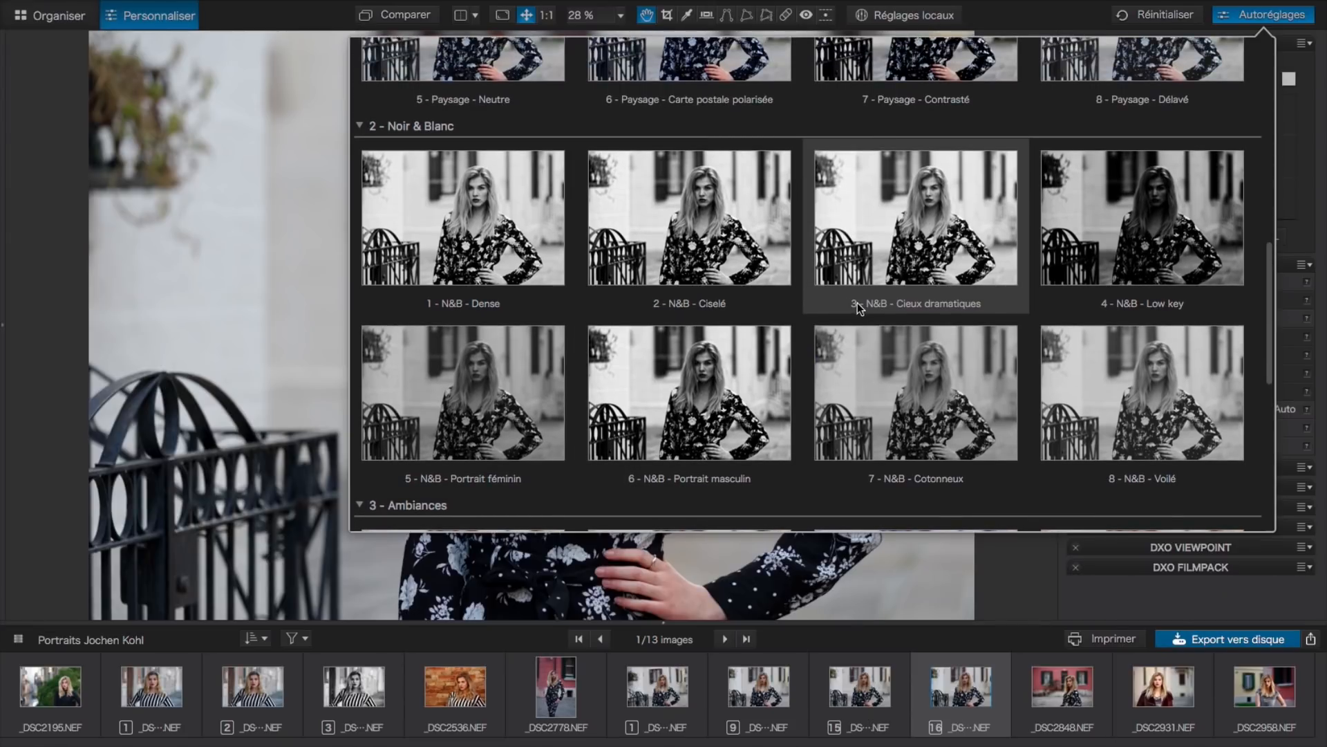
scroll(858, 302, "up", 1)
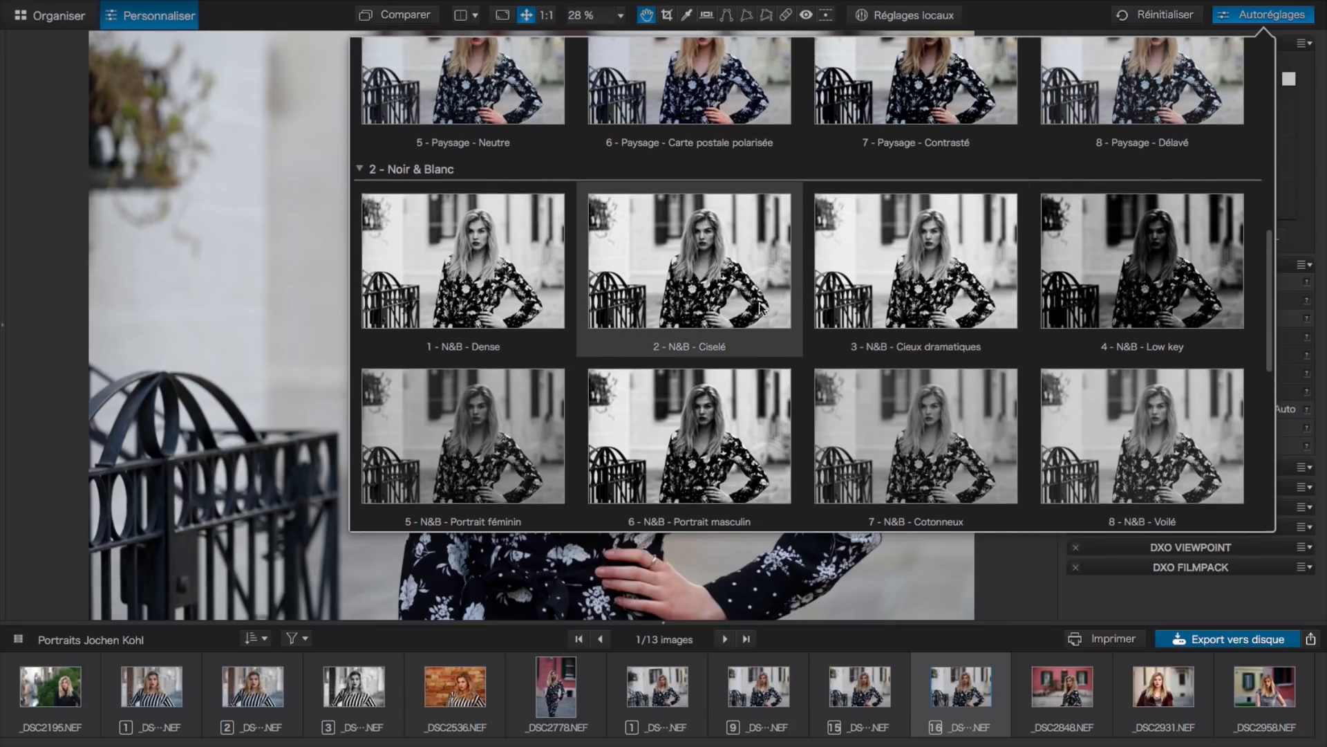
left_click(465, 267)
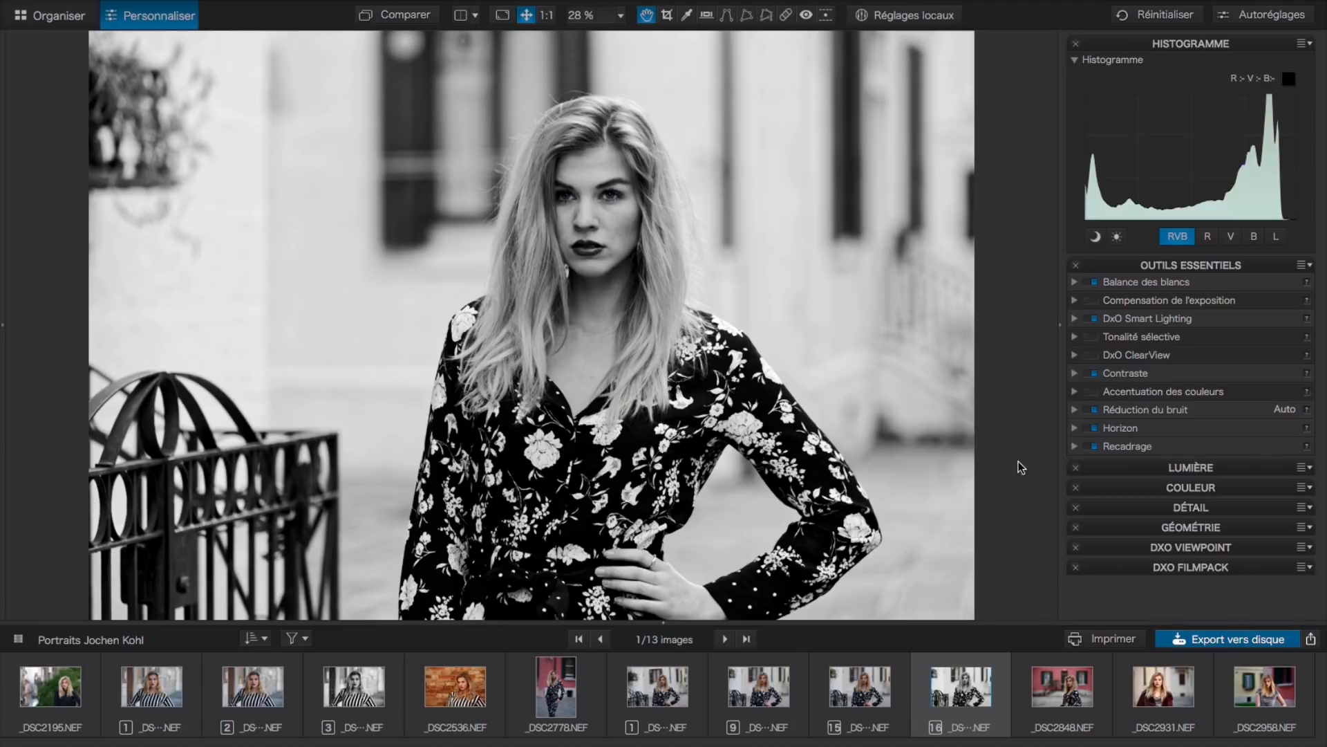
Examine the preset's colour settings, including the Style - Virage choices and the Teinte / Saturation / Luminance values
left_click(1190, 487)
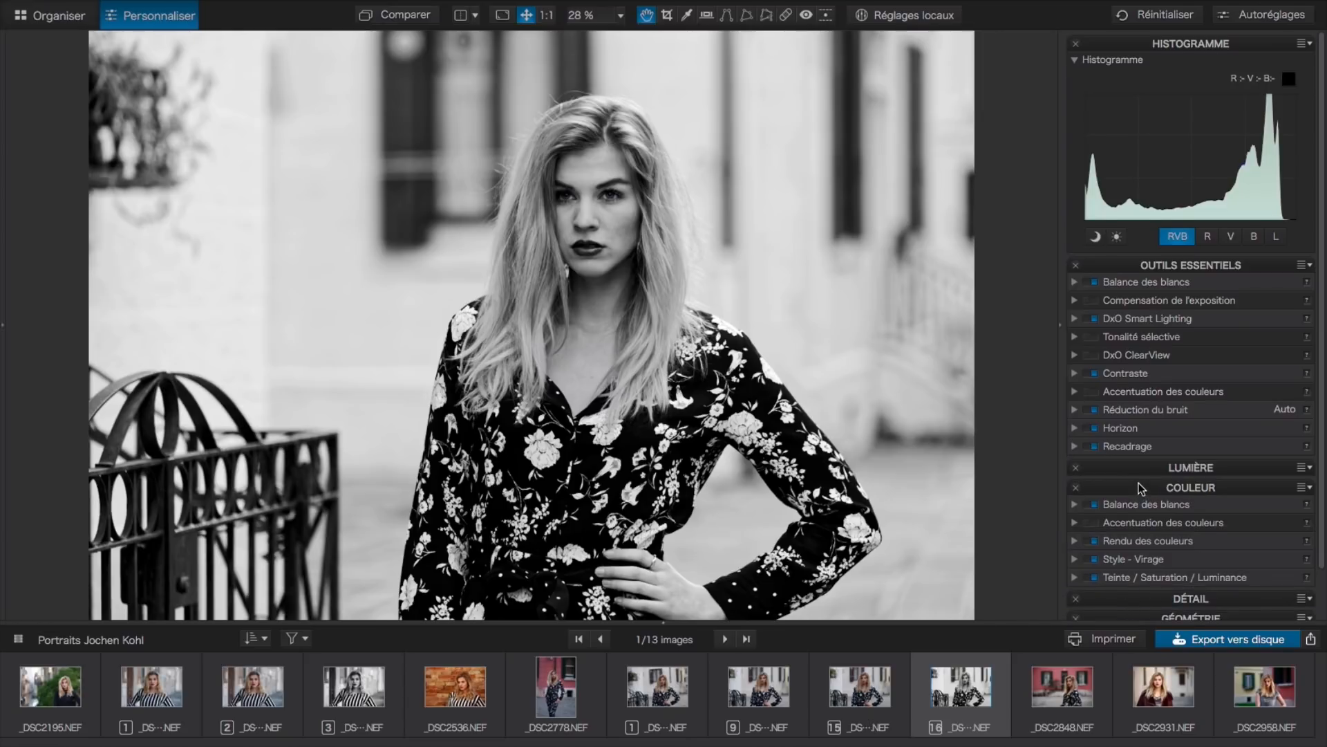
scroll(1141, 487, "down", 2)
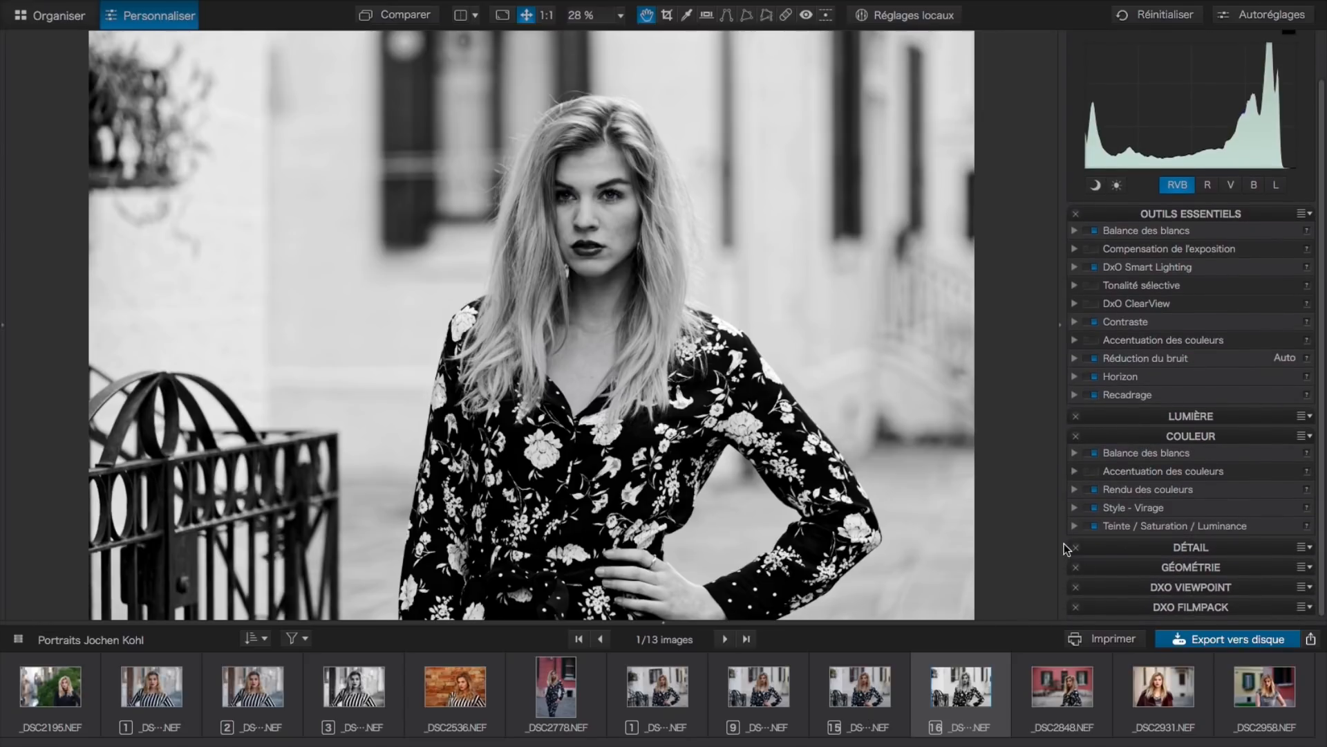
left_click(1073, 508)
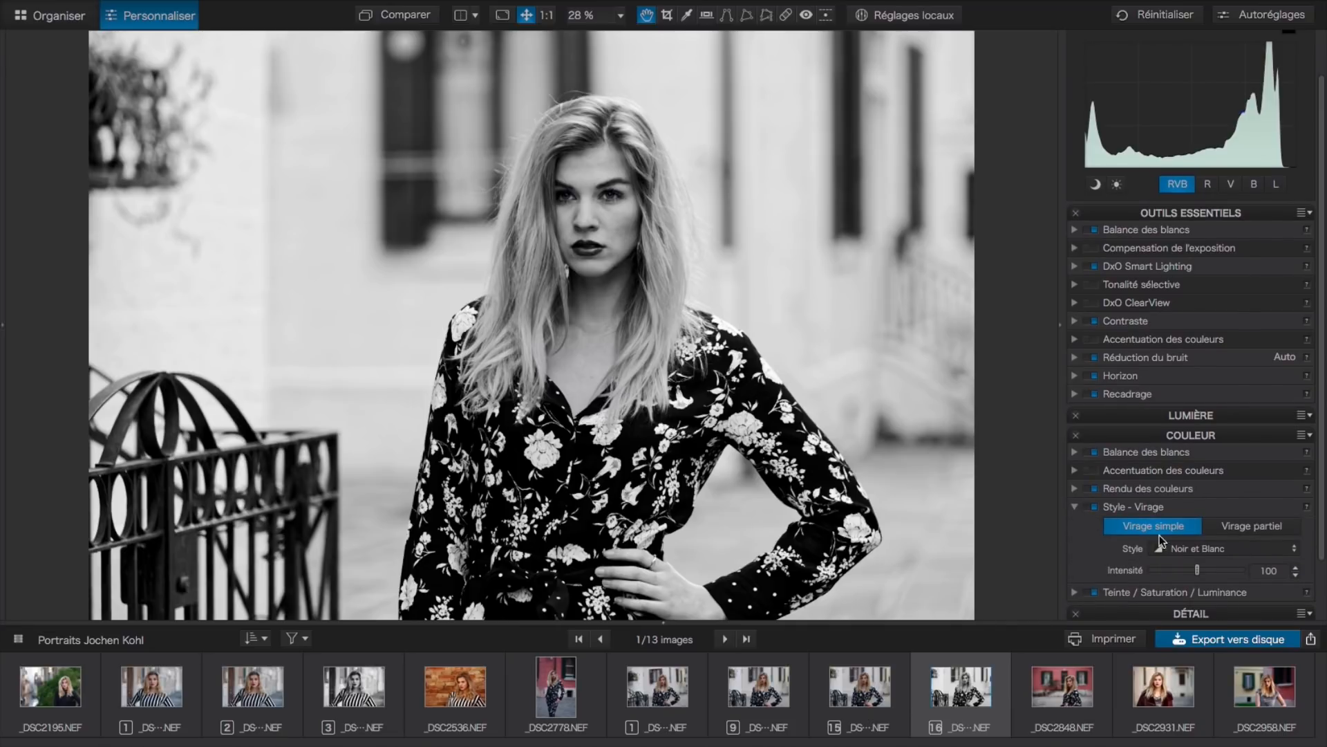
left_click(1293, 551)
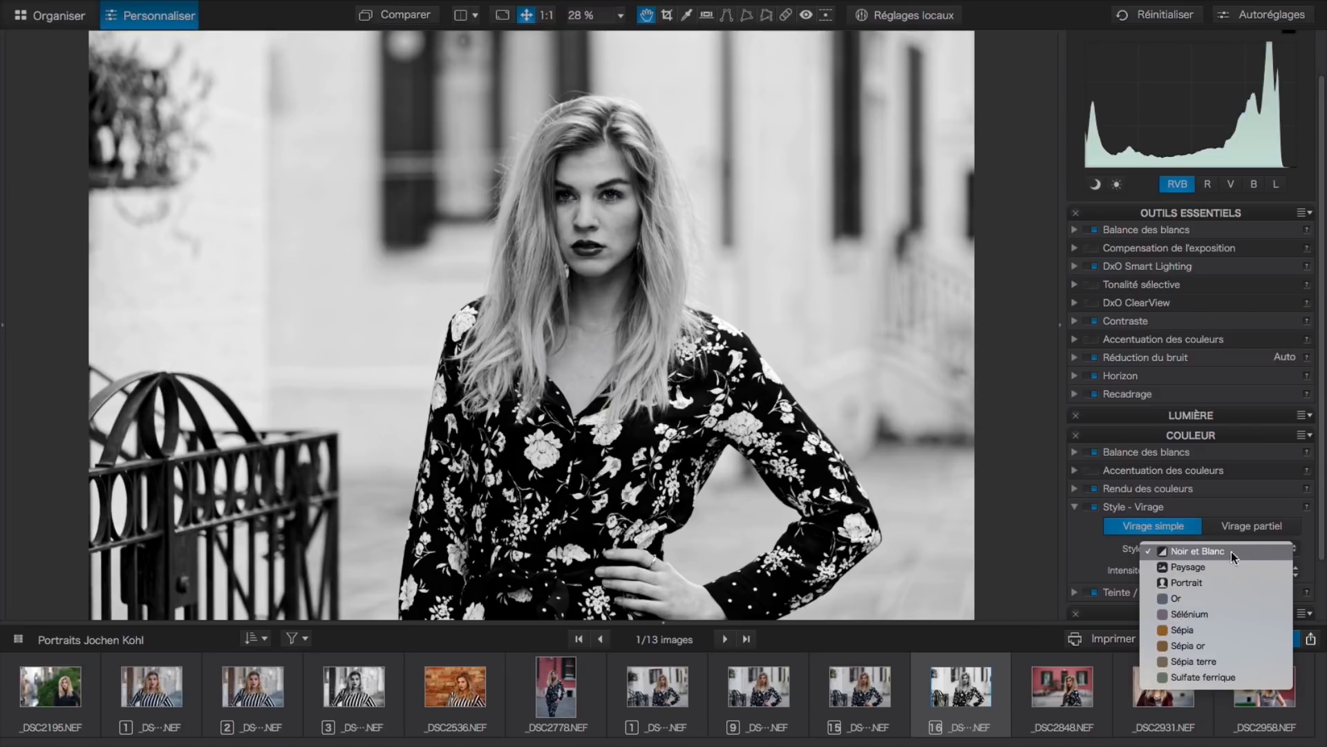
left_click(1085, 545)
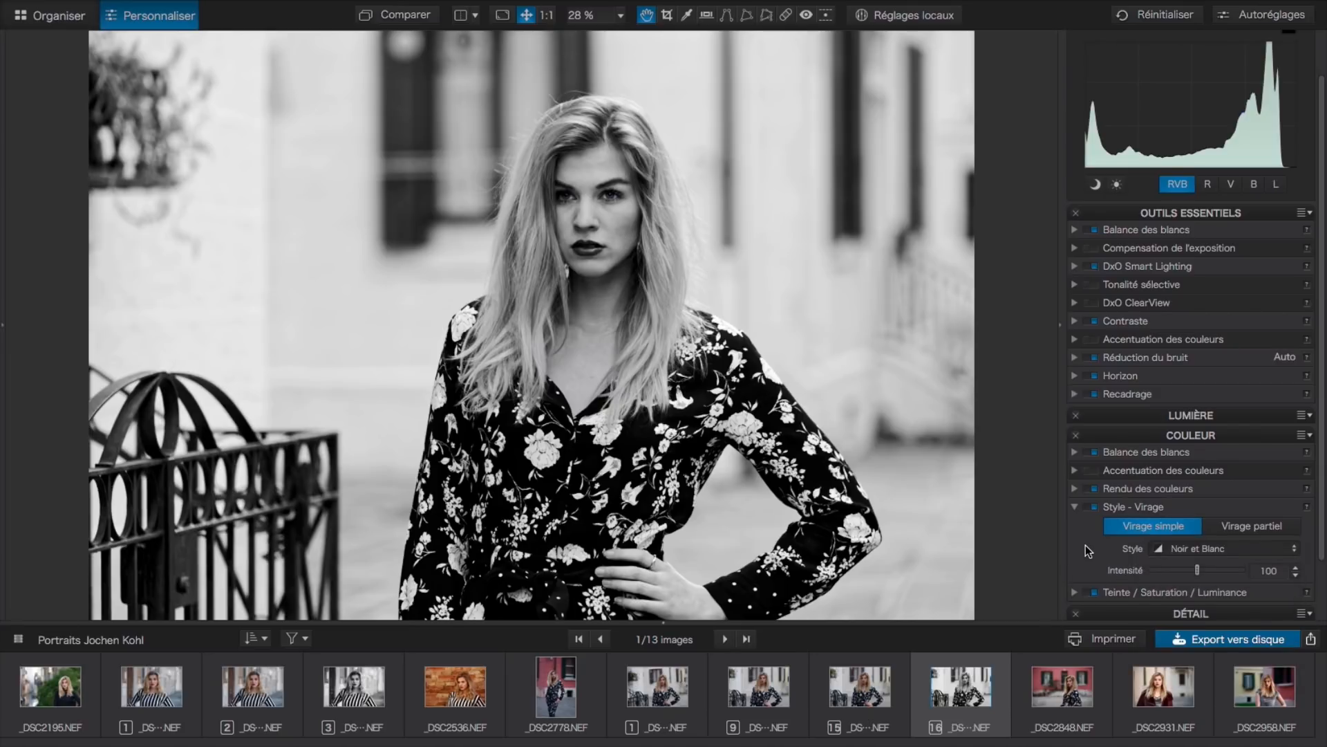
left_click(1074, 592)
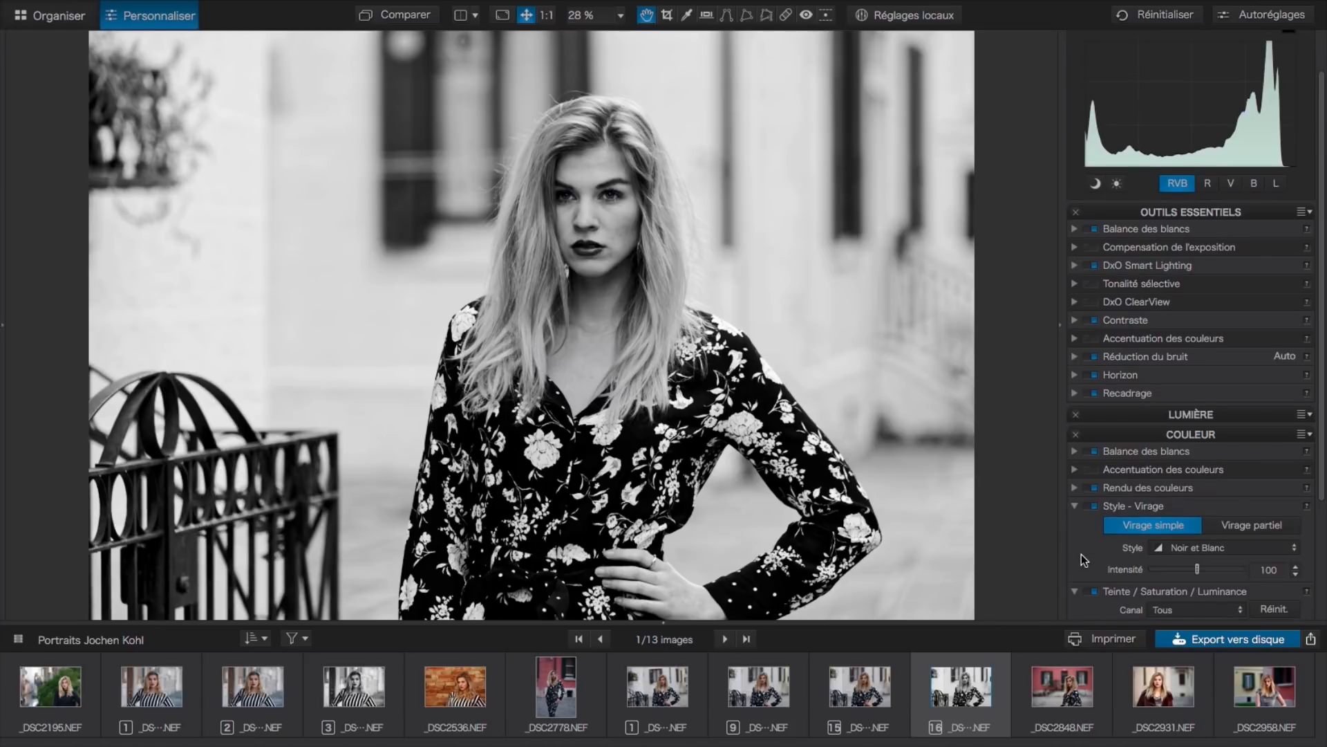
scroll(1082, 553, "down", 3)
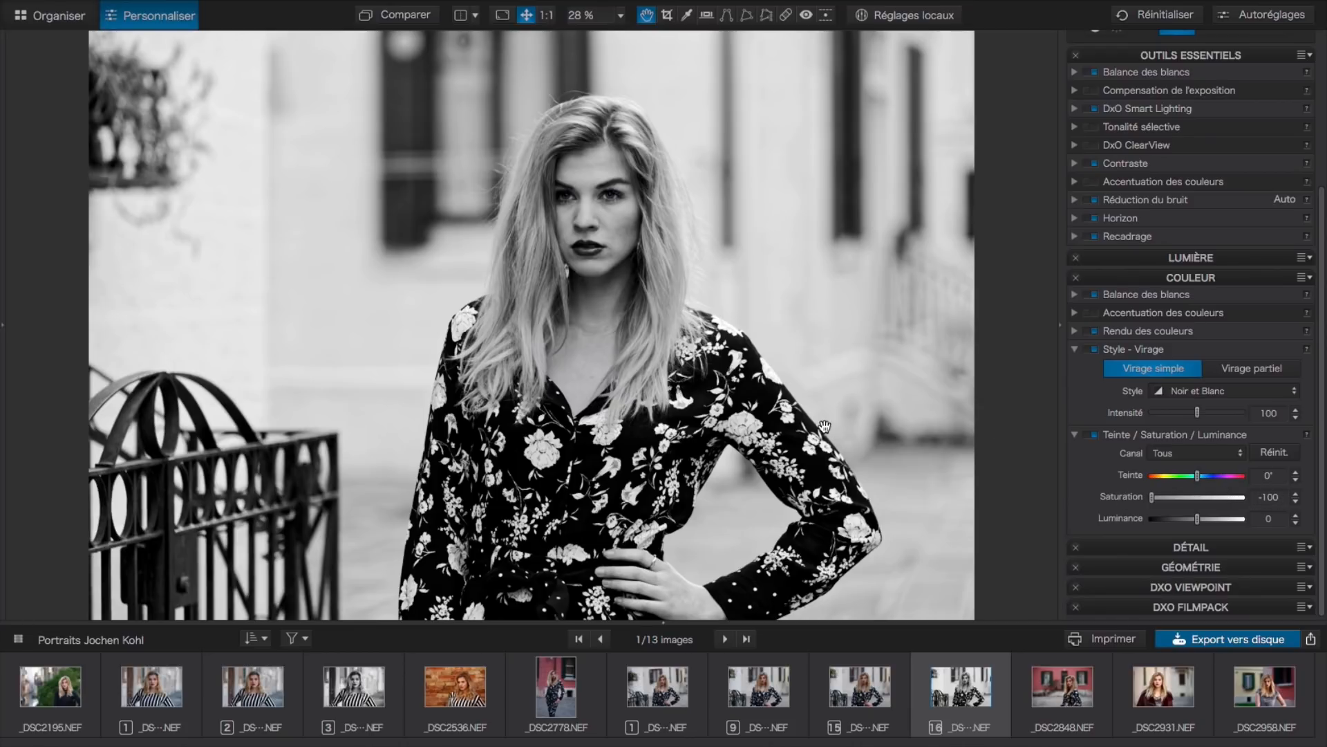
left_click(1074, 436)
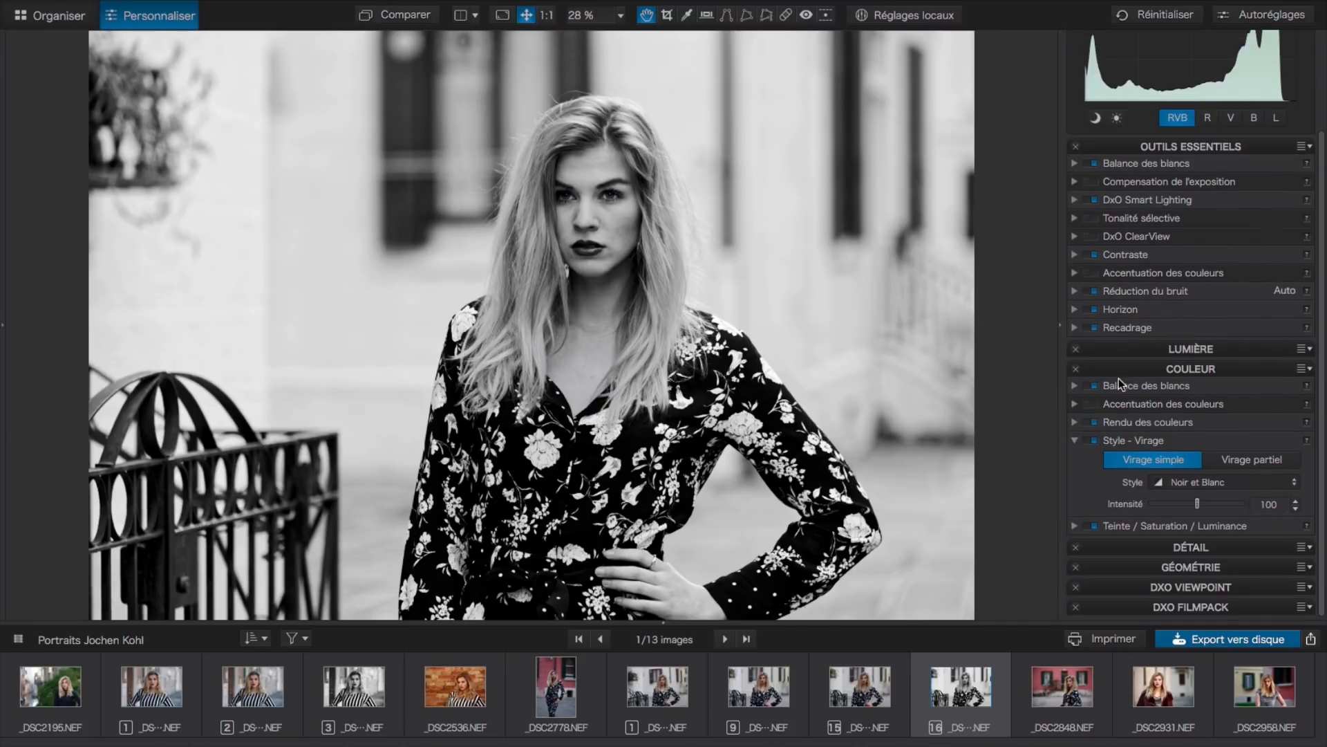
left_click(1182, 370)
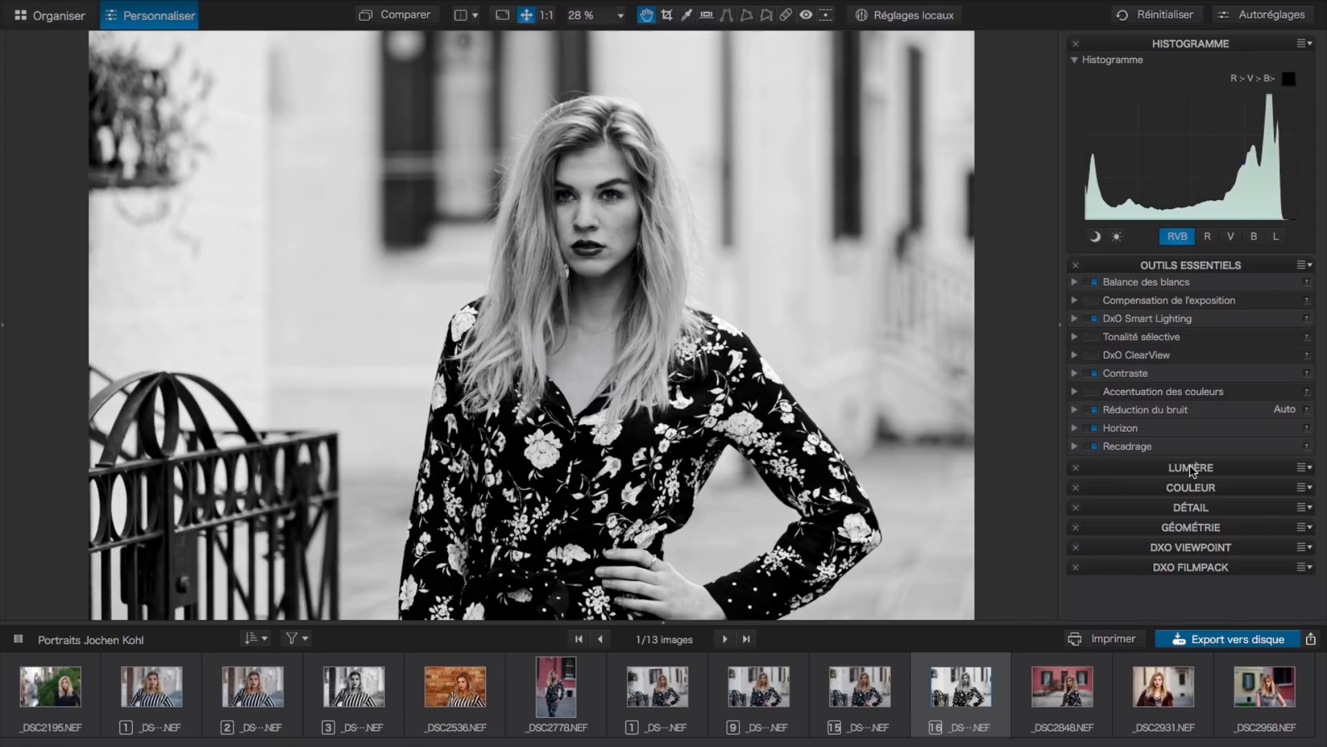
Examine the preset's tone curve among the light corrections and display its blue channel
left_click(1189, 471)
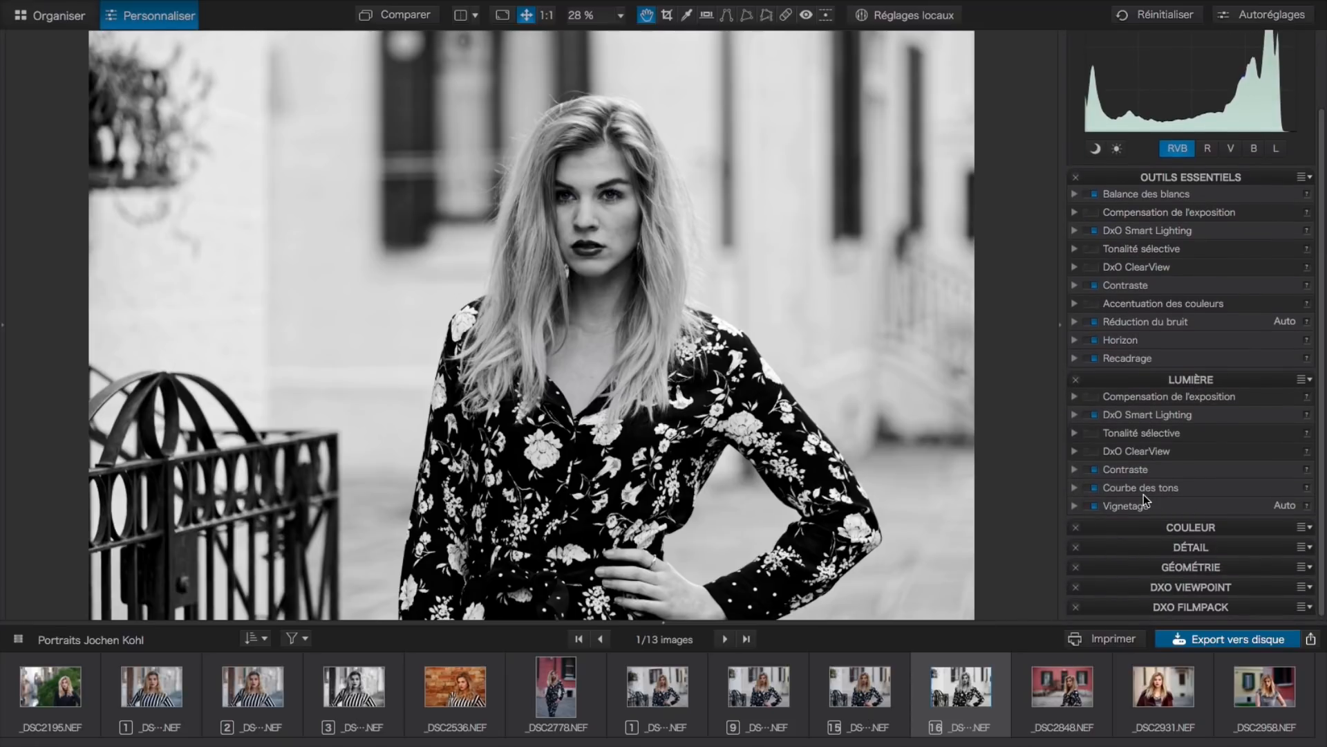
left_click(1079, 487)
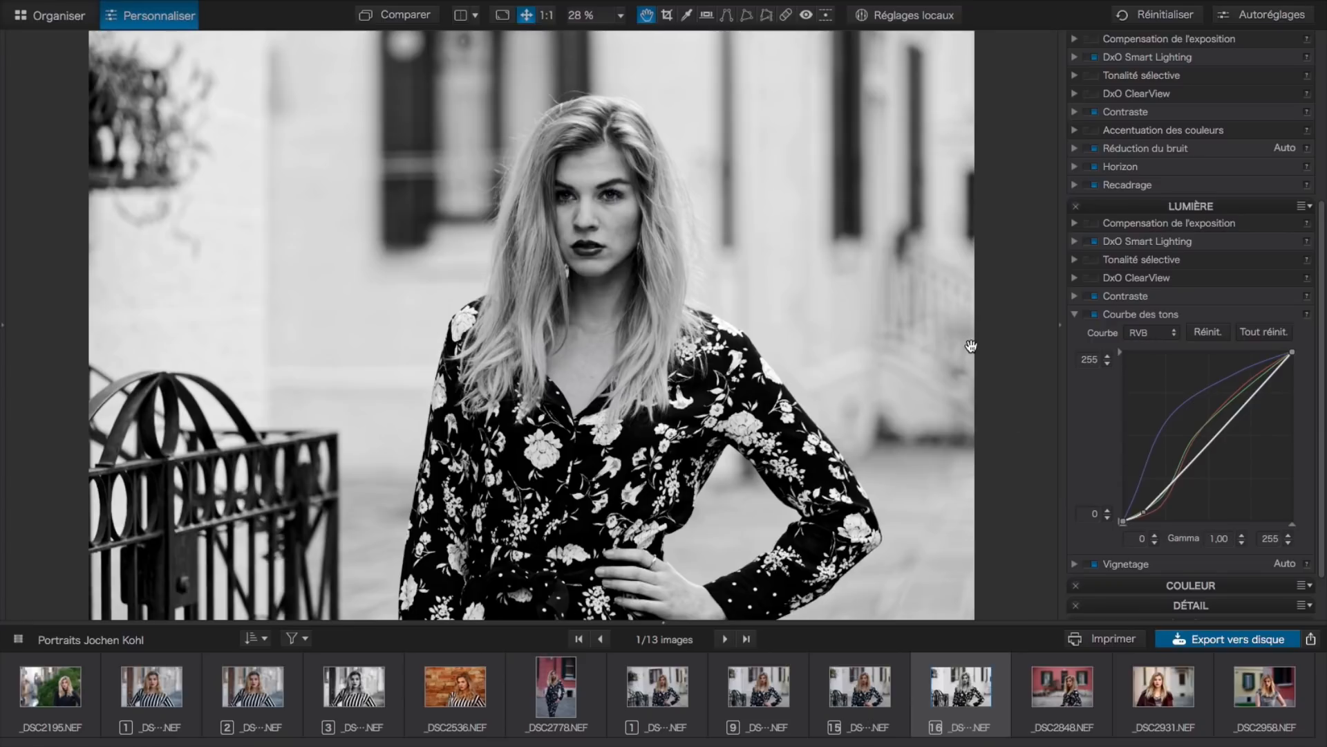
left_click(1168, 333)
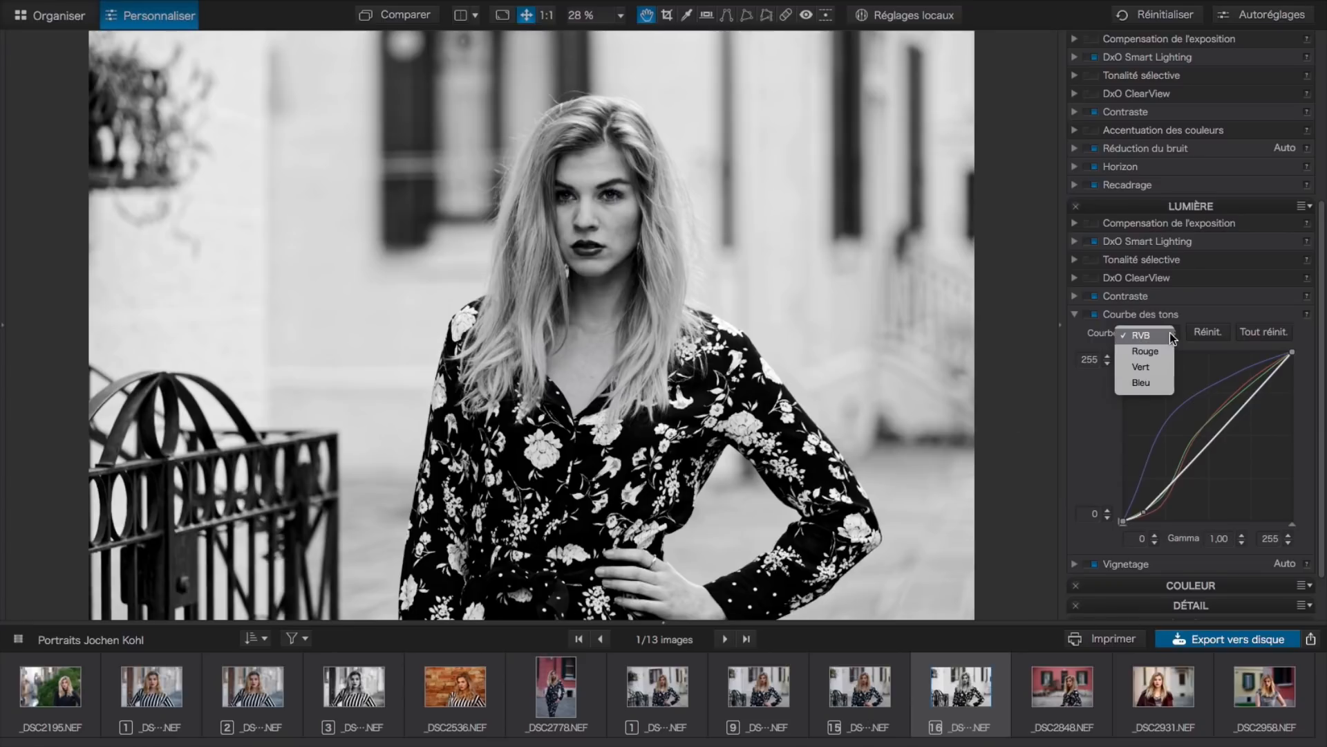
left_click(1156, 383)
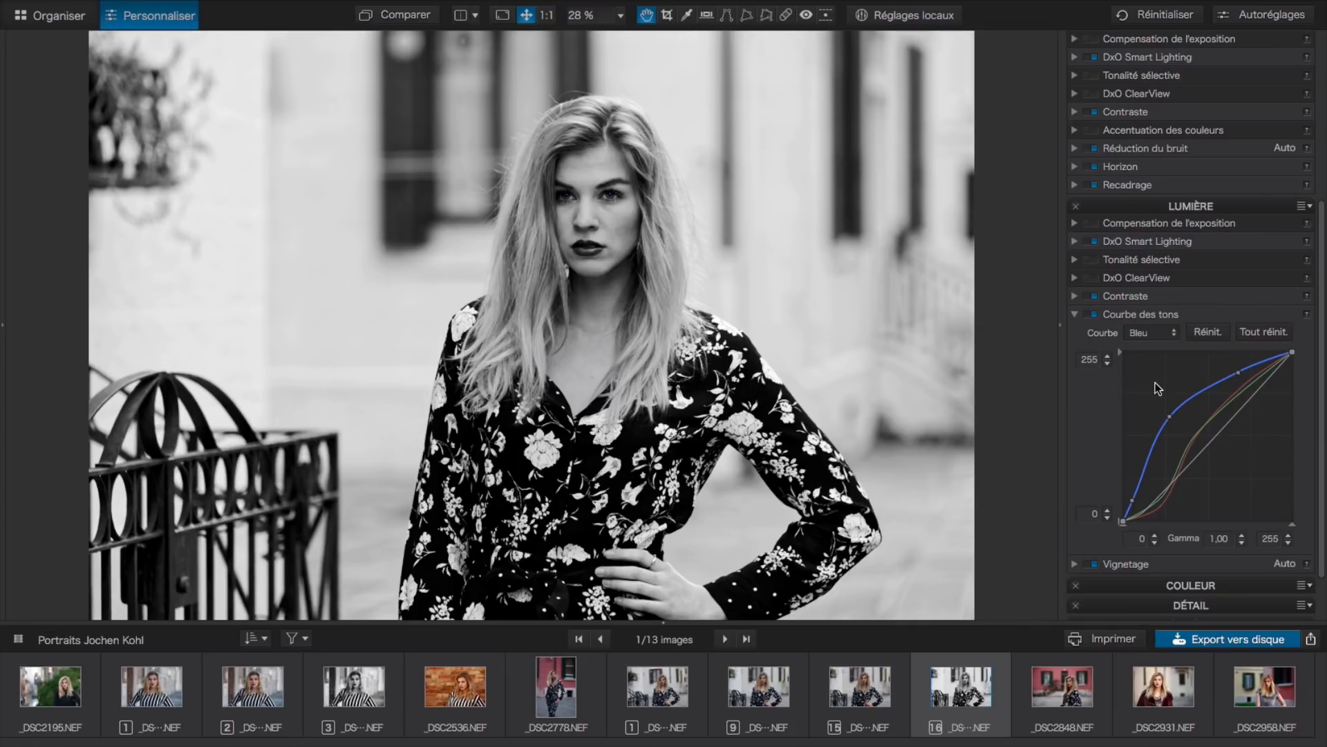
Try raising the upper part of the blue curve with an extra point, and reset the blue curve
left_click(1178, 409)
mouse_move(1200, 391)
left_mouse_down()
mouse_move(1197, 437)
mouse_move(1183, 393)
left_mouse_up()
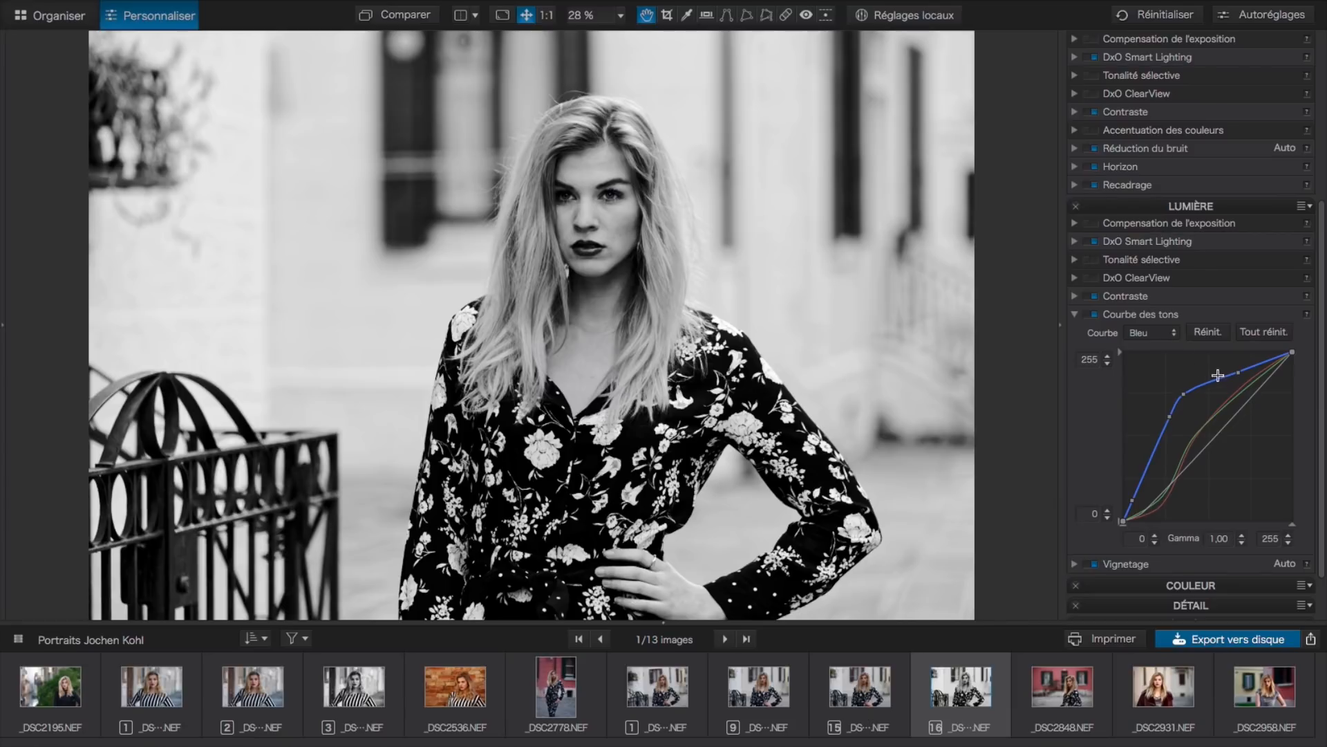
left_click(1209, 332)
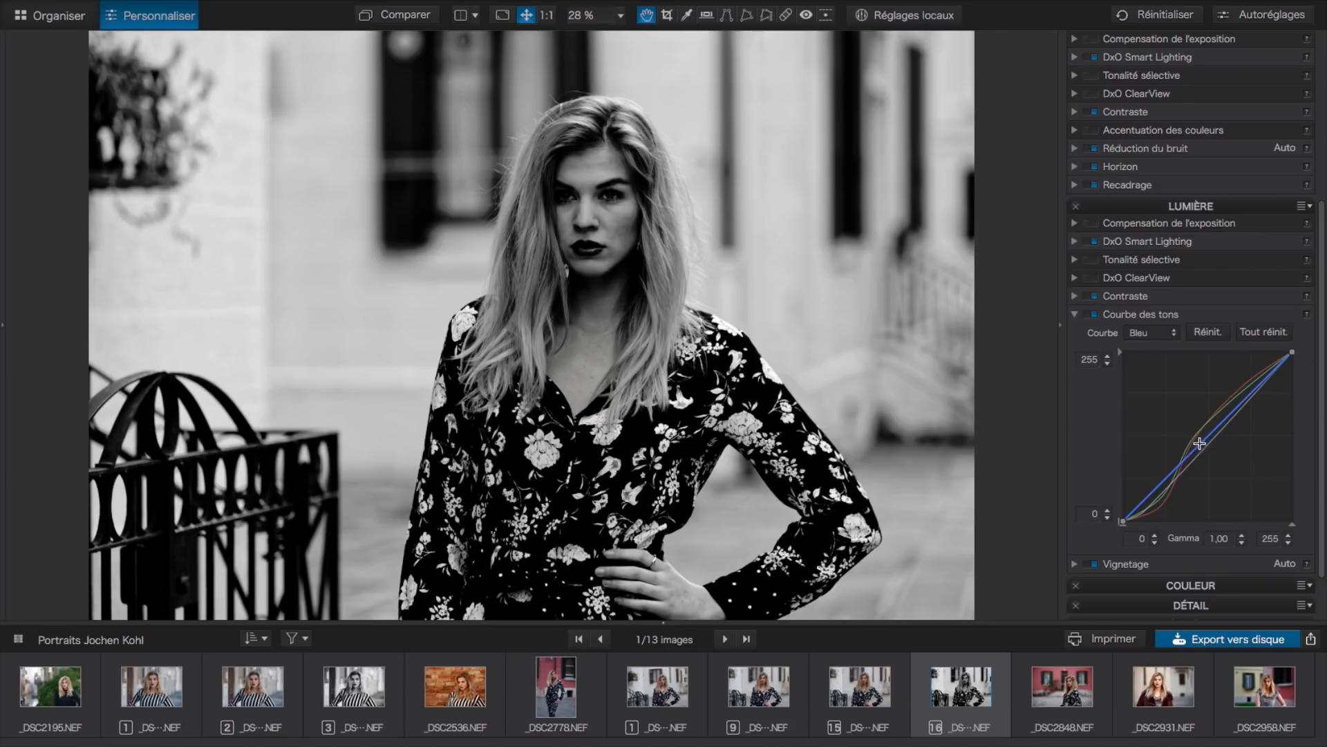
Try an S-shaped blue curve, with the midtones raised and a lower point pulled down towards the shadows
left_click(1202, 445)
left_click_drag(1202, 445, 1204, 393)
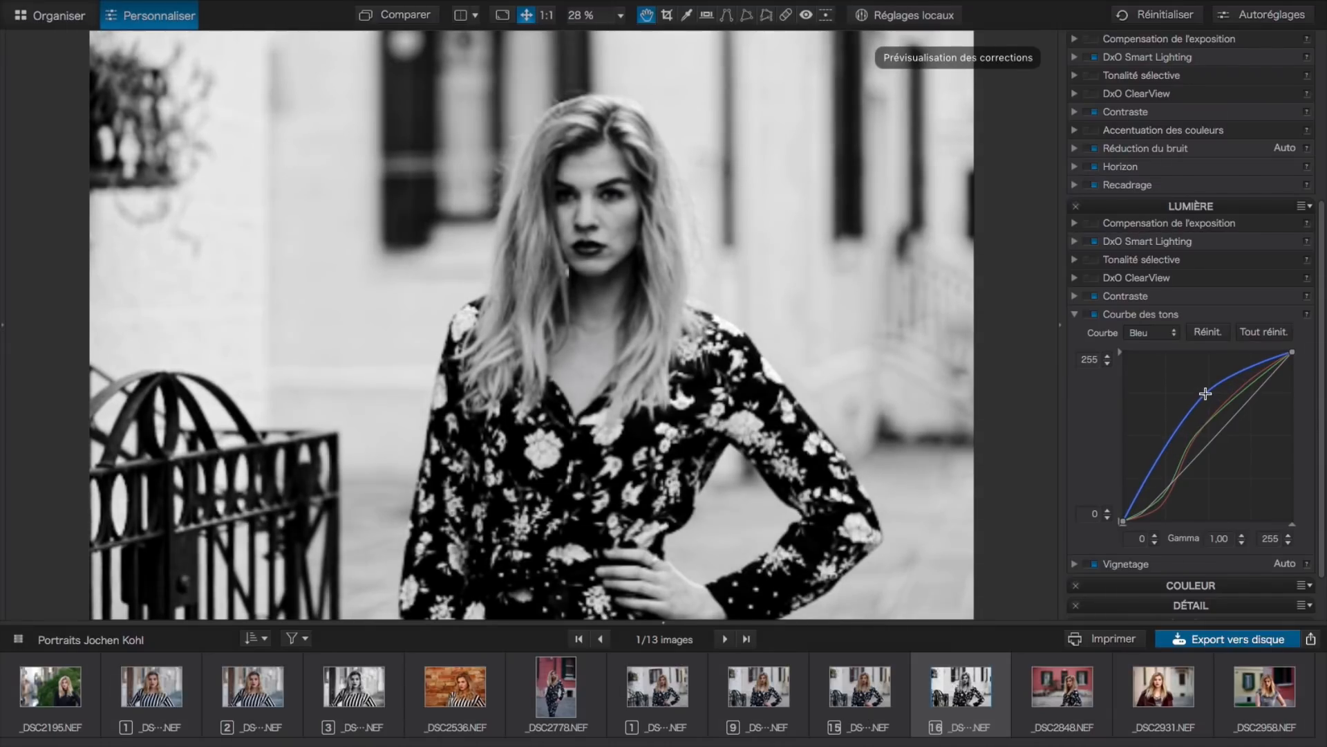
left_click(1162, 455)
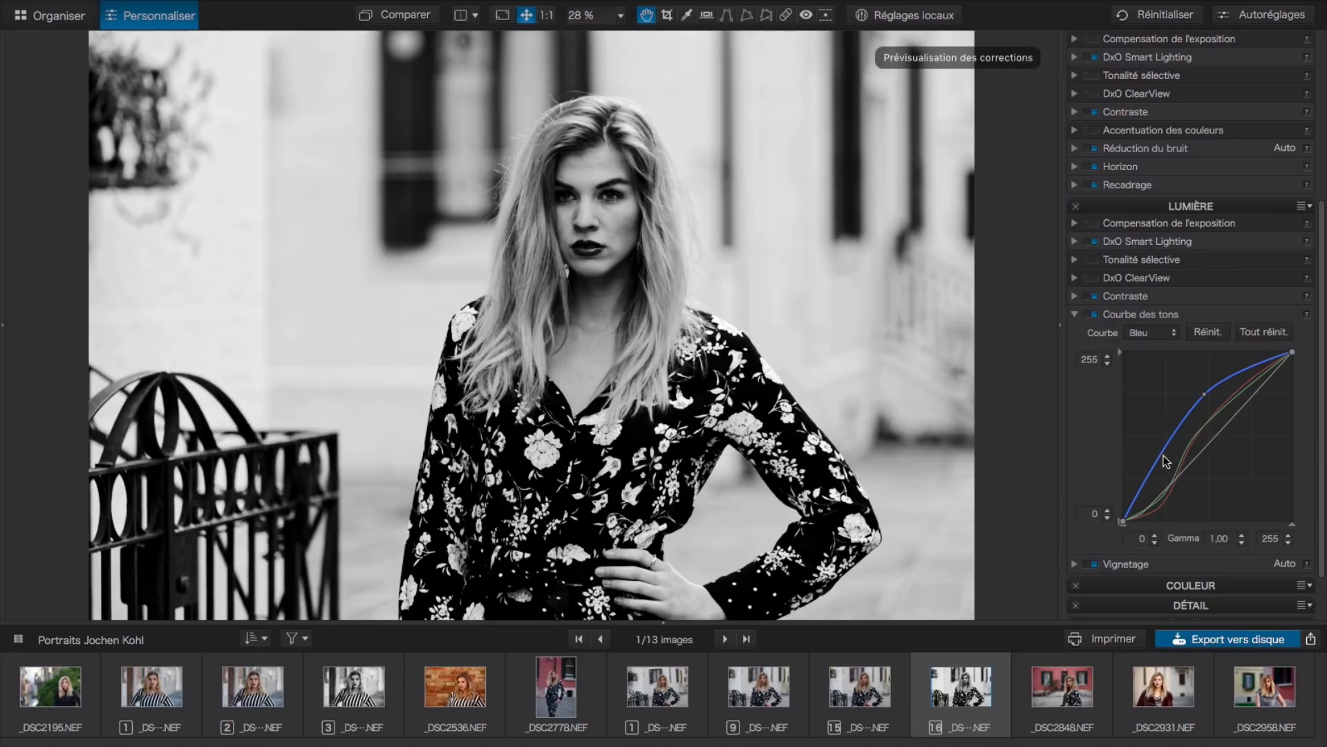
left_click_drag(1171, 458, 1176, 465)
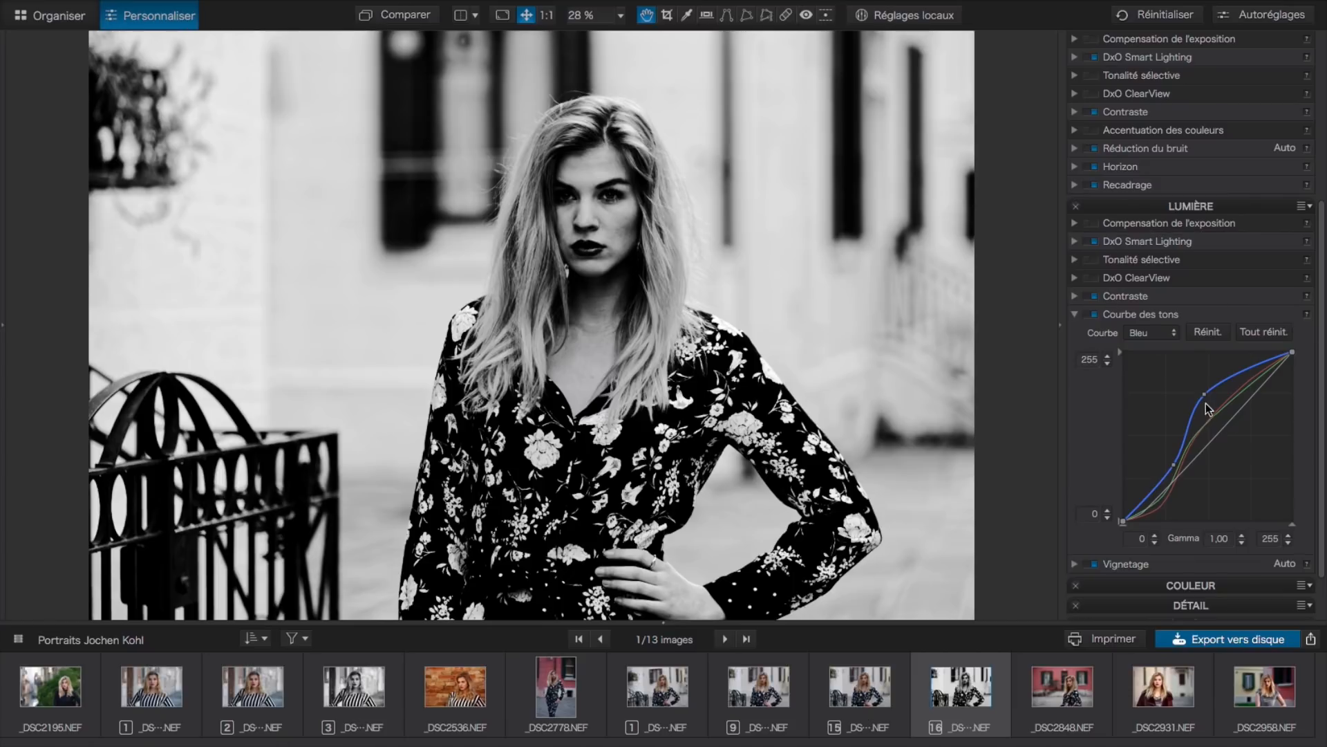
Reset the tone curves of all channels and close the tone curve settings
left_click(1217, 334)
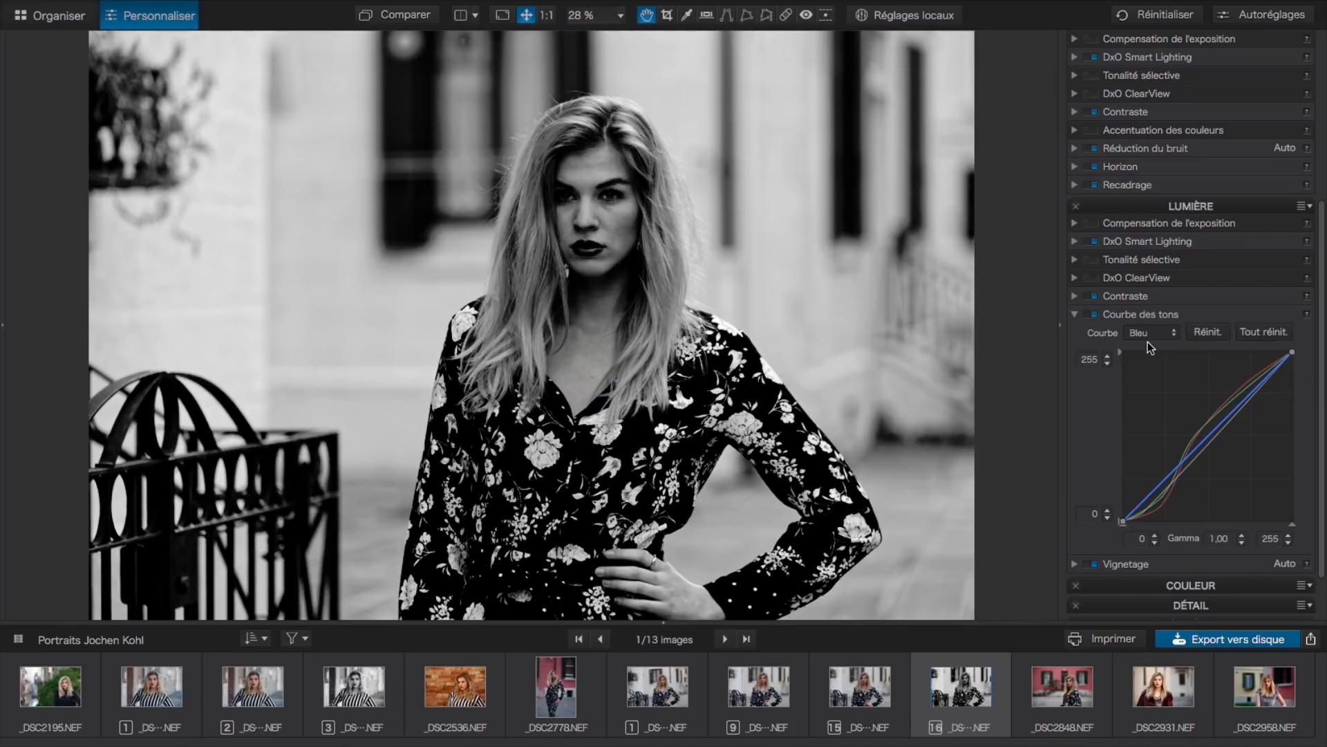
left_click(1272, 331)
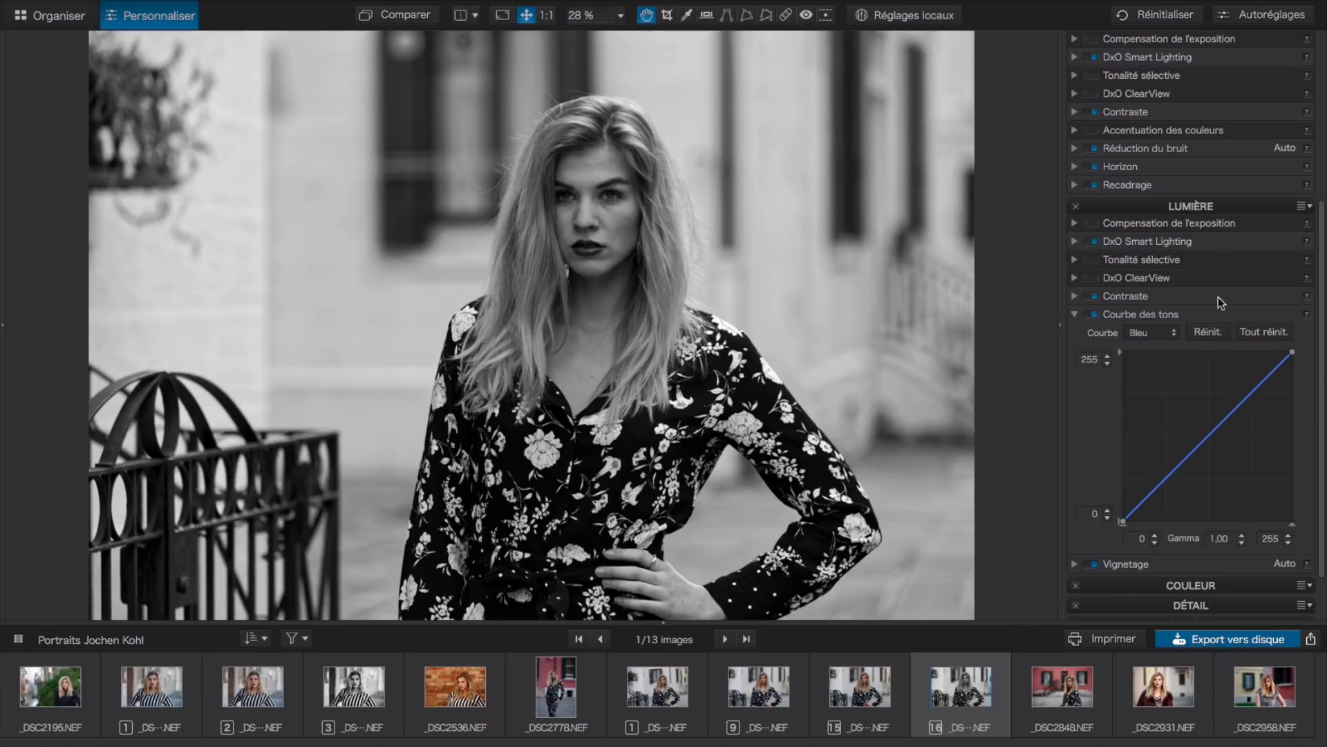
left_click(1073, 313)
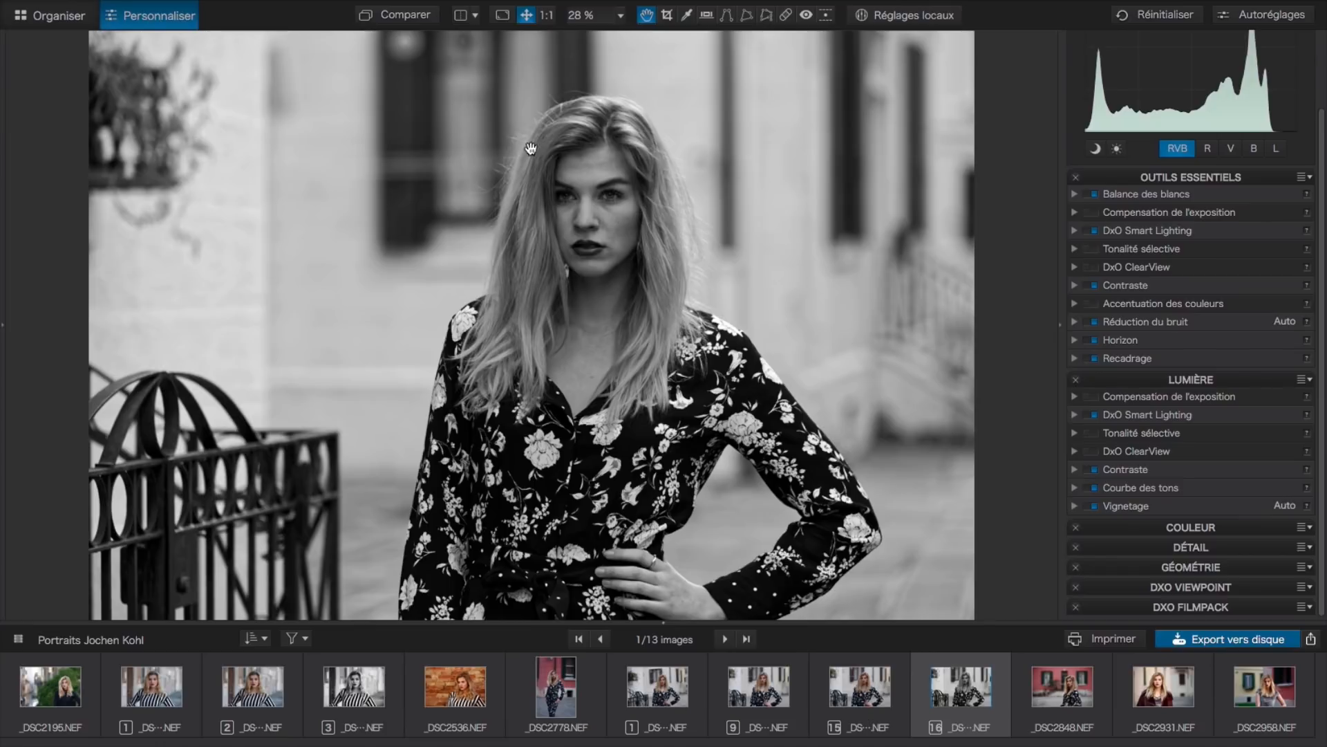
View the face at 100% and open the Contraste settings in the essential tools
left_click(547, 14)
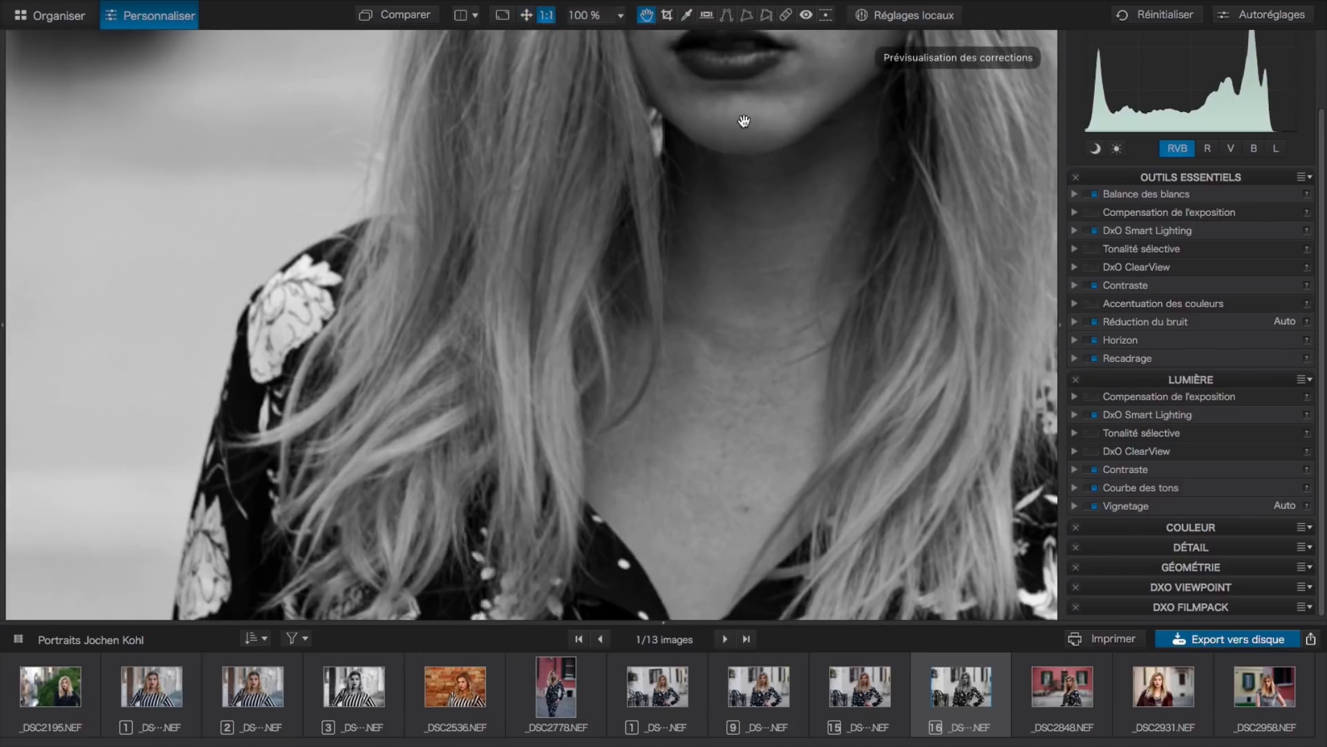
left_click_drag(791, 103, 726, 367)
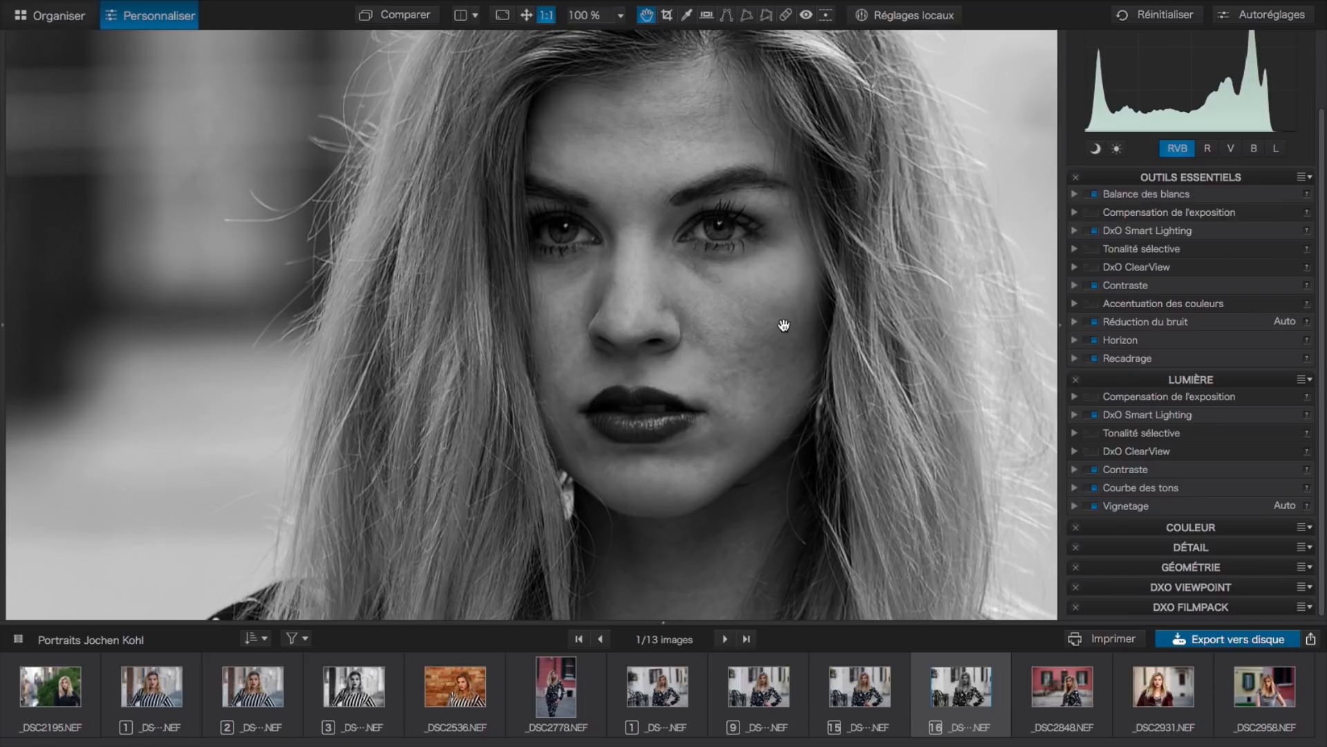
left_click(1197, 379)
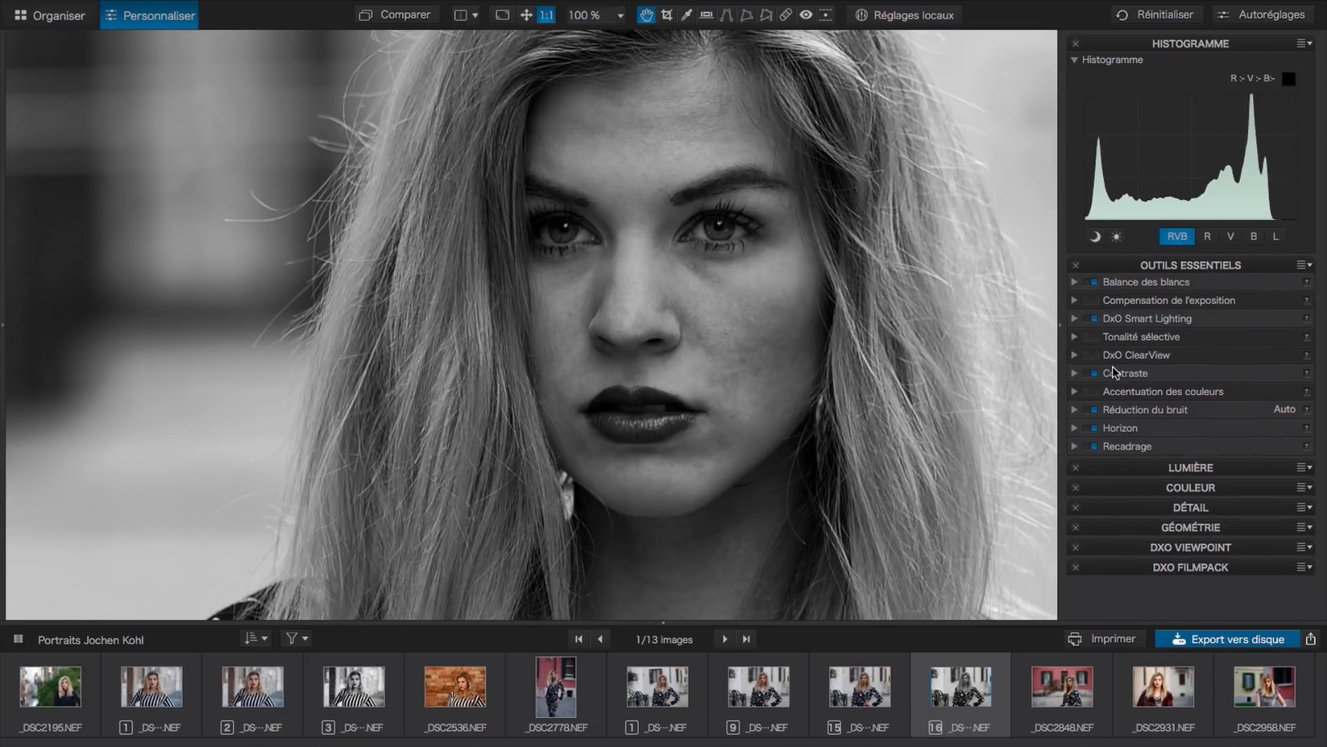
left_click(1075, 374)
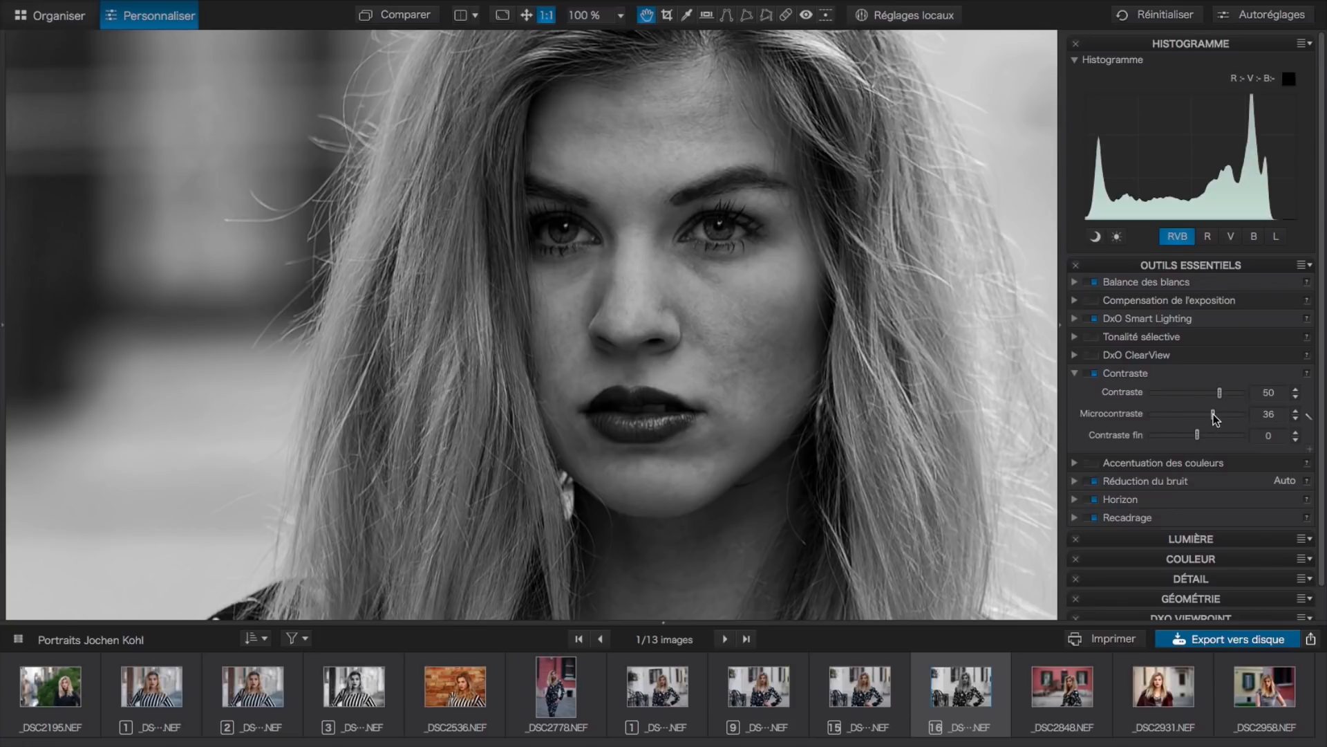
Try Microcontraste values of -40, -84 and 39 on the face to compare the skin rendering
left_click_drag(1215, 418, 1179, 419)
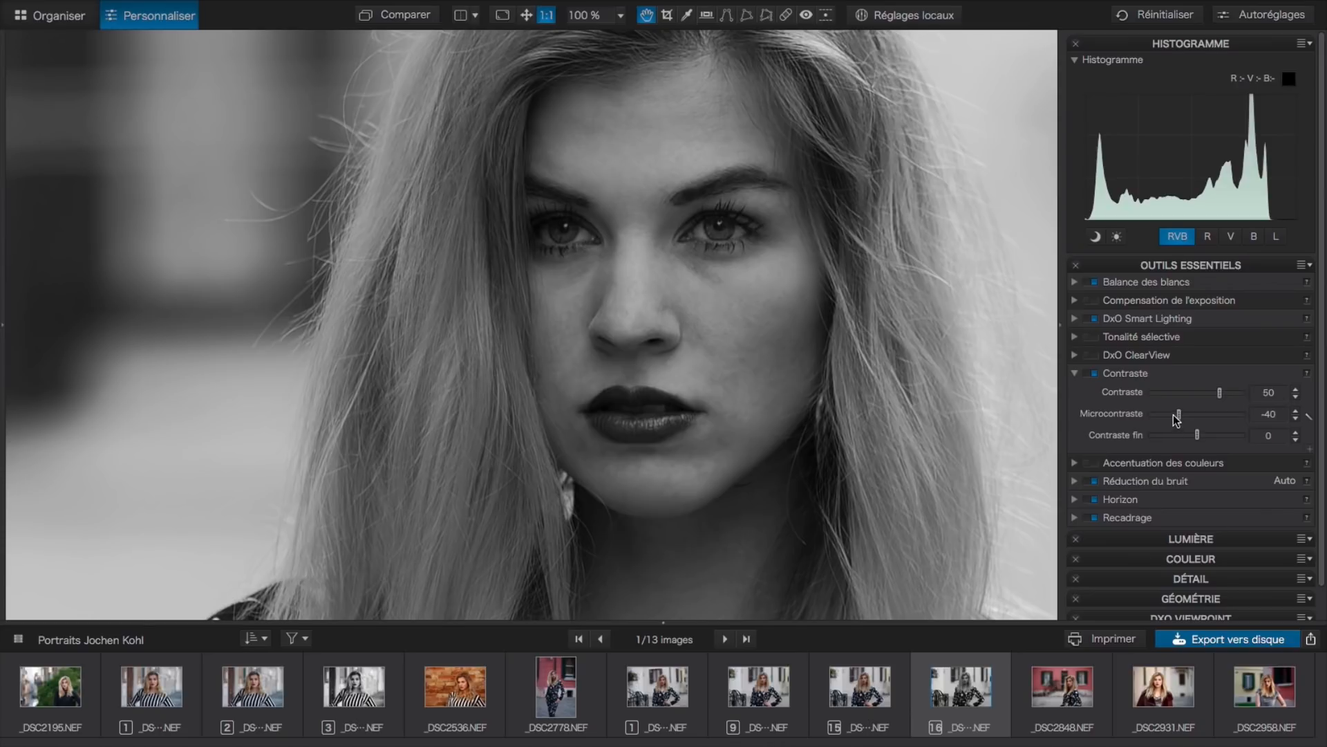
left_click_drag(1180, 418, 1163, 417)
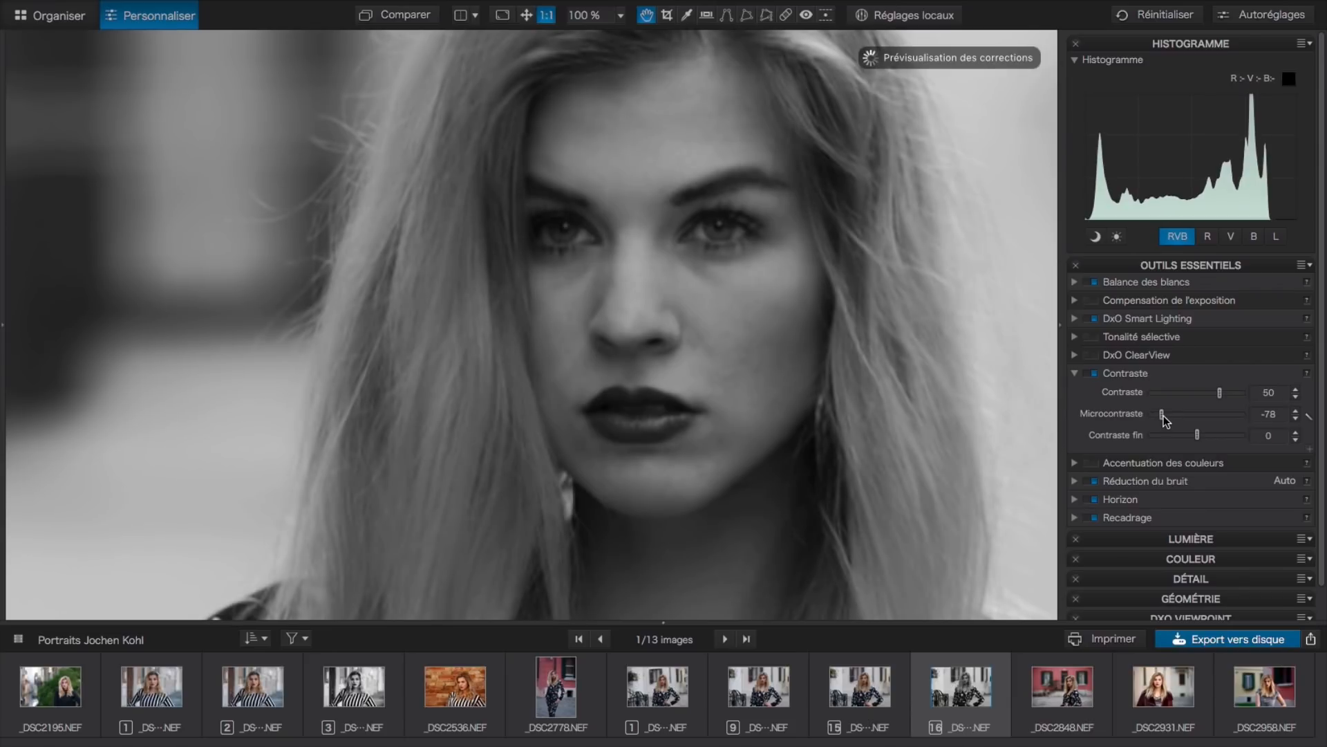
left_click_drag(1166, 416, 1161, 416)
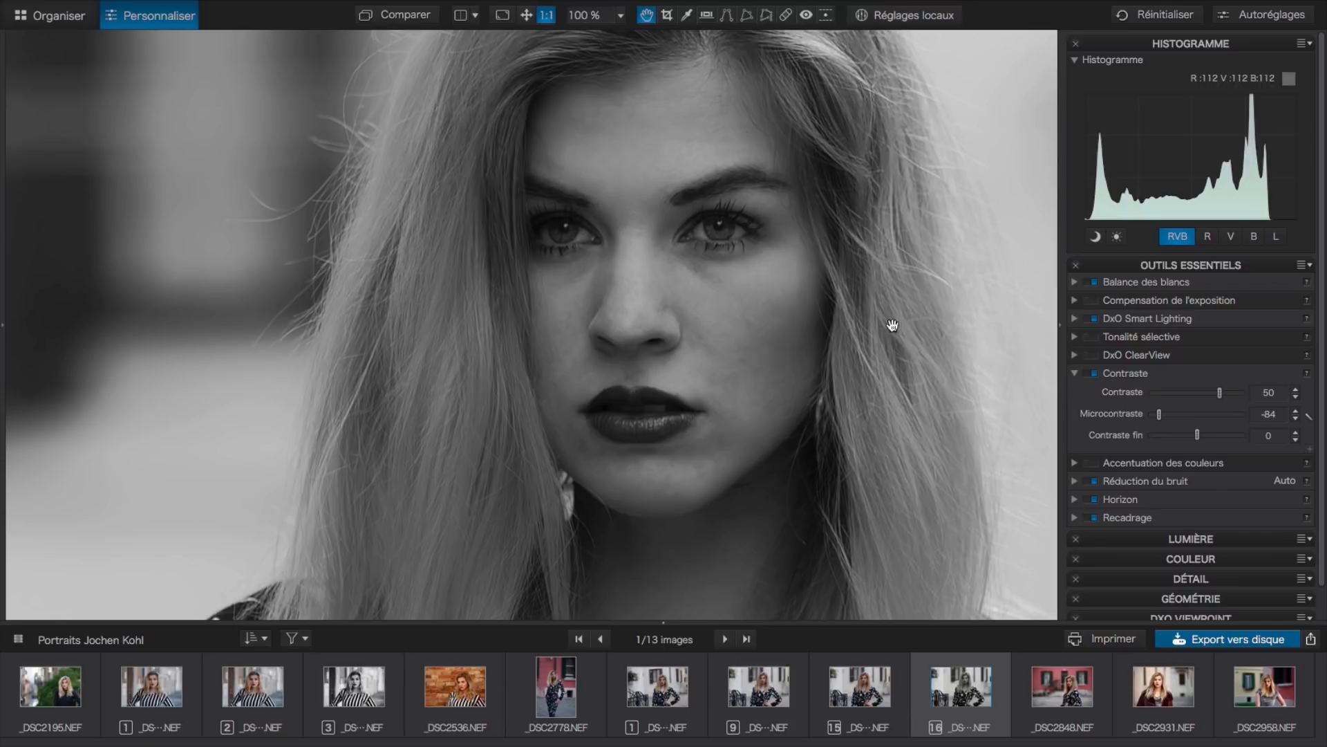
left_click_drag(1161, 419, 1215, 417)
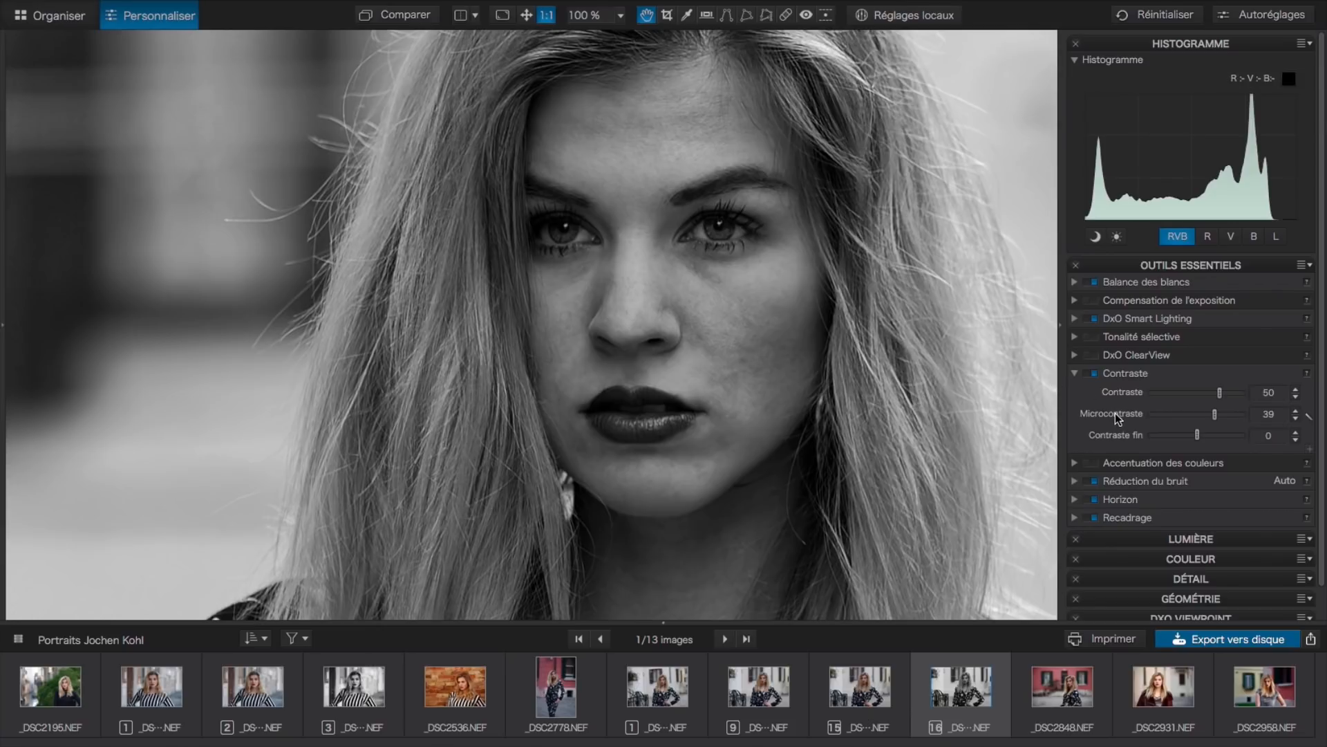
Reset Microcontraste to 0 and set Contraste fin to 29
double_click(1216, 415)
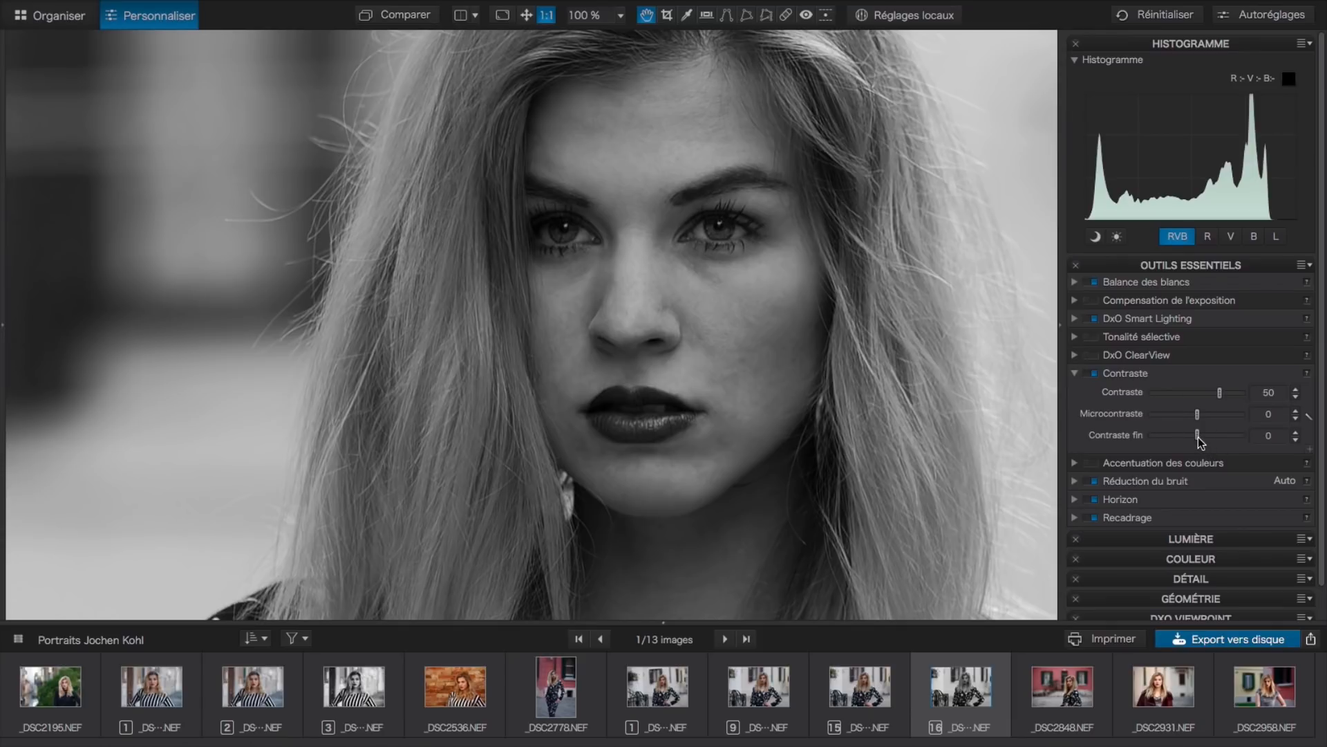
left_click_drag(1200, 441, 1211, 442)
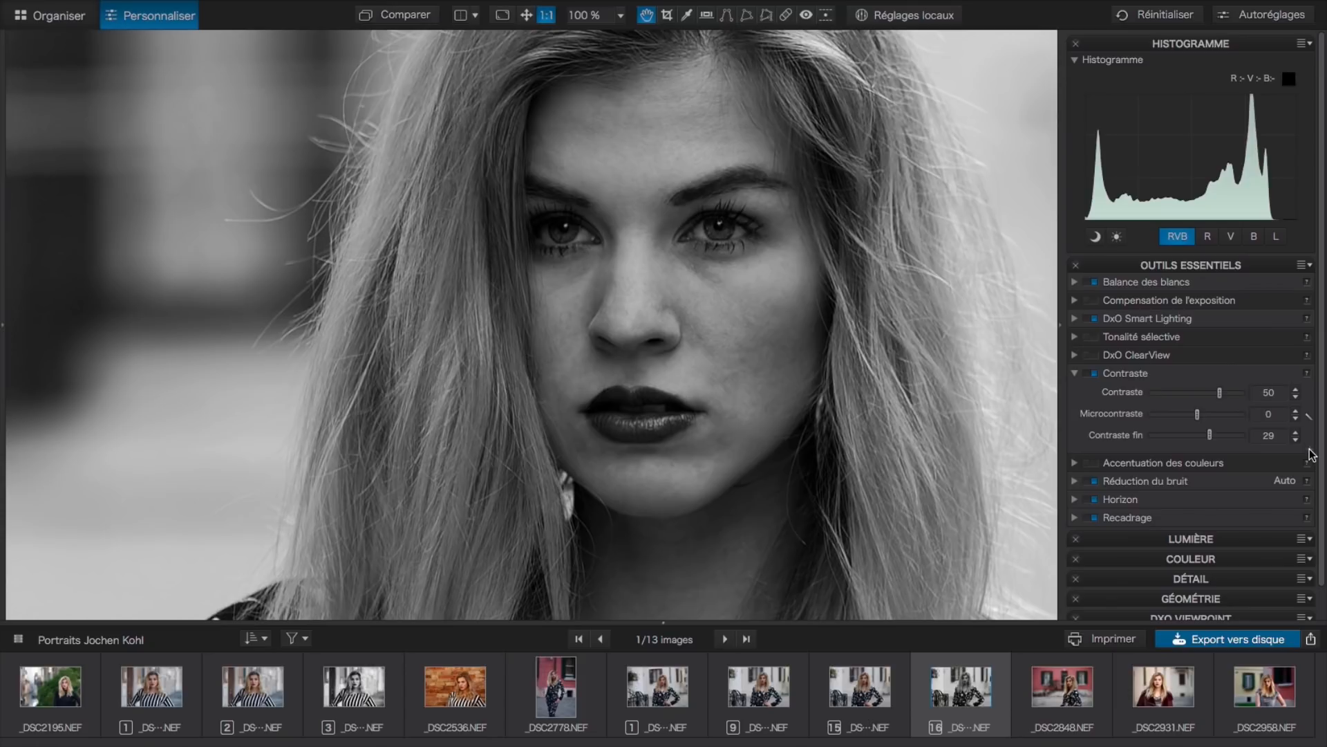
Show the advanced fine contrast controls, set Tons moyens to -47, and close the Contraste settings
left_click(1311, 454)
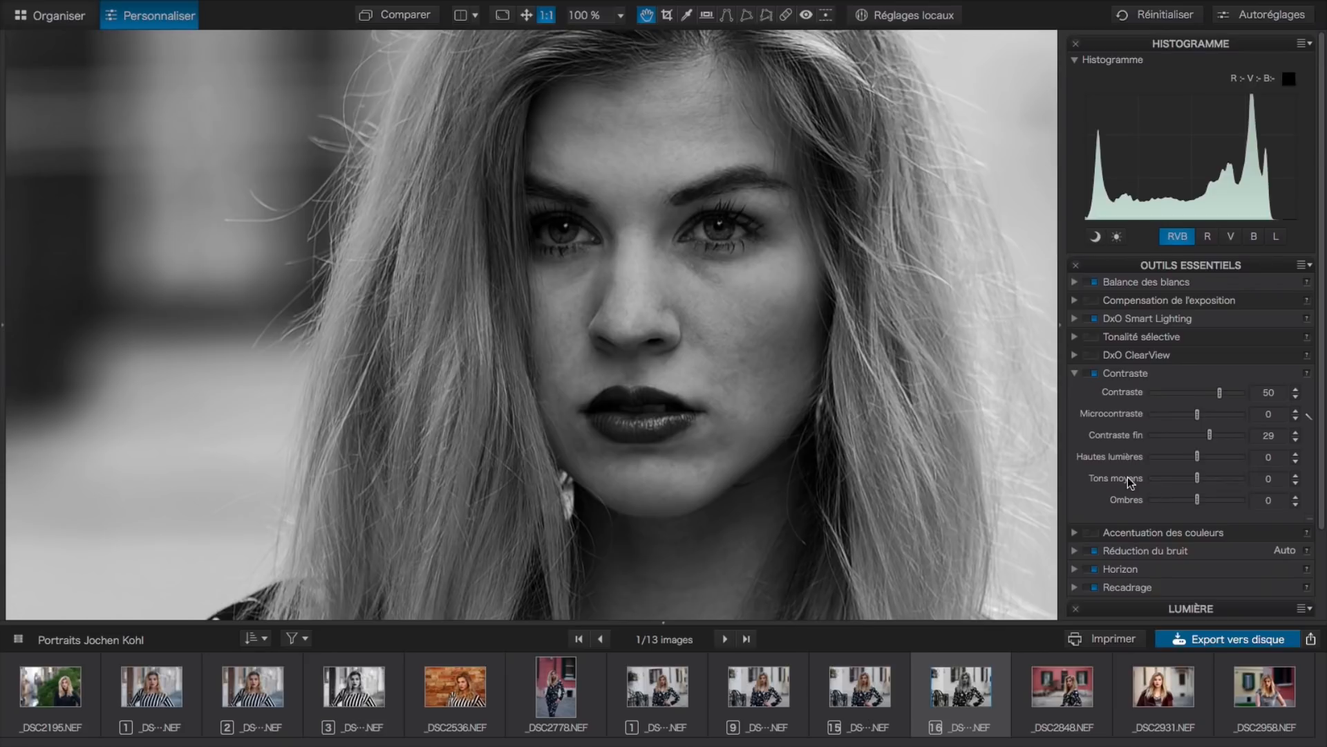
mouse_move(1199, 480)
left_mouse_down()
mouse_move(1223, 484)
mouse_move(1180, 488)
left_mouse_up()
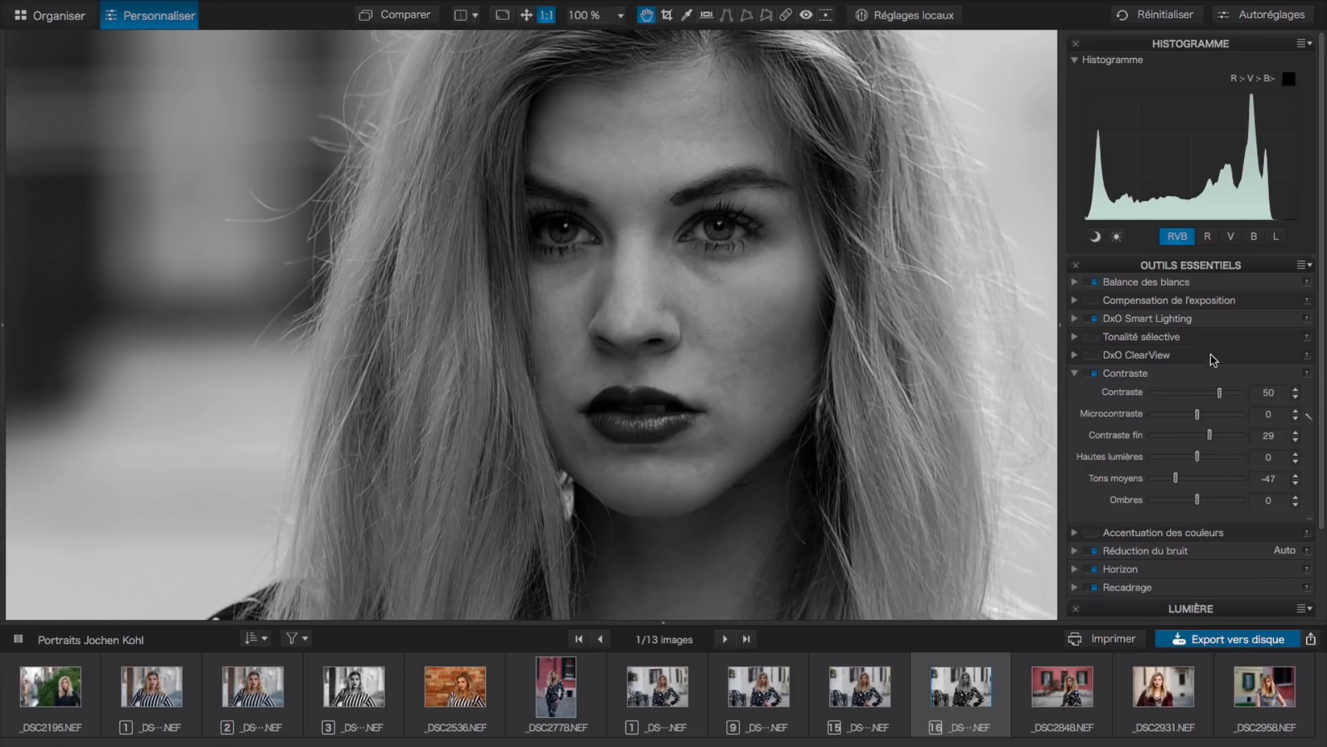
left_click(1075, 374)
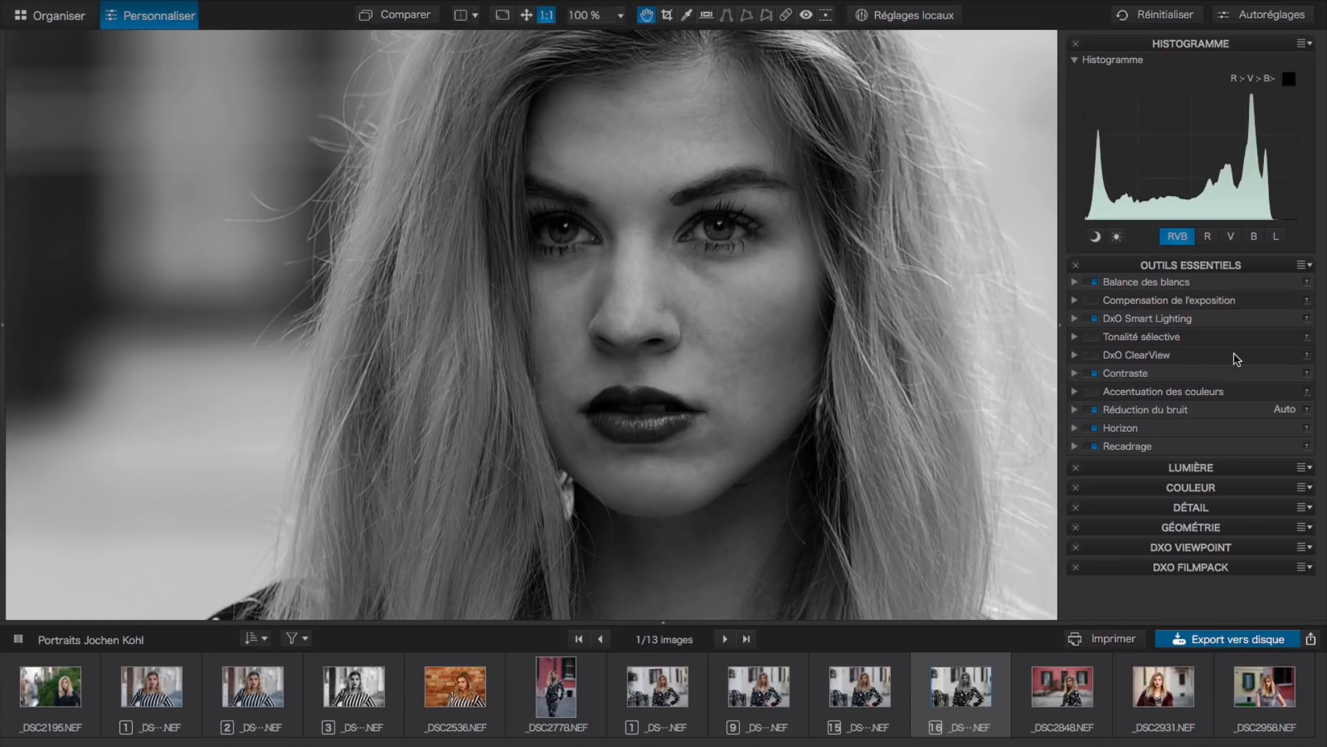
mouse_move(853, 692)
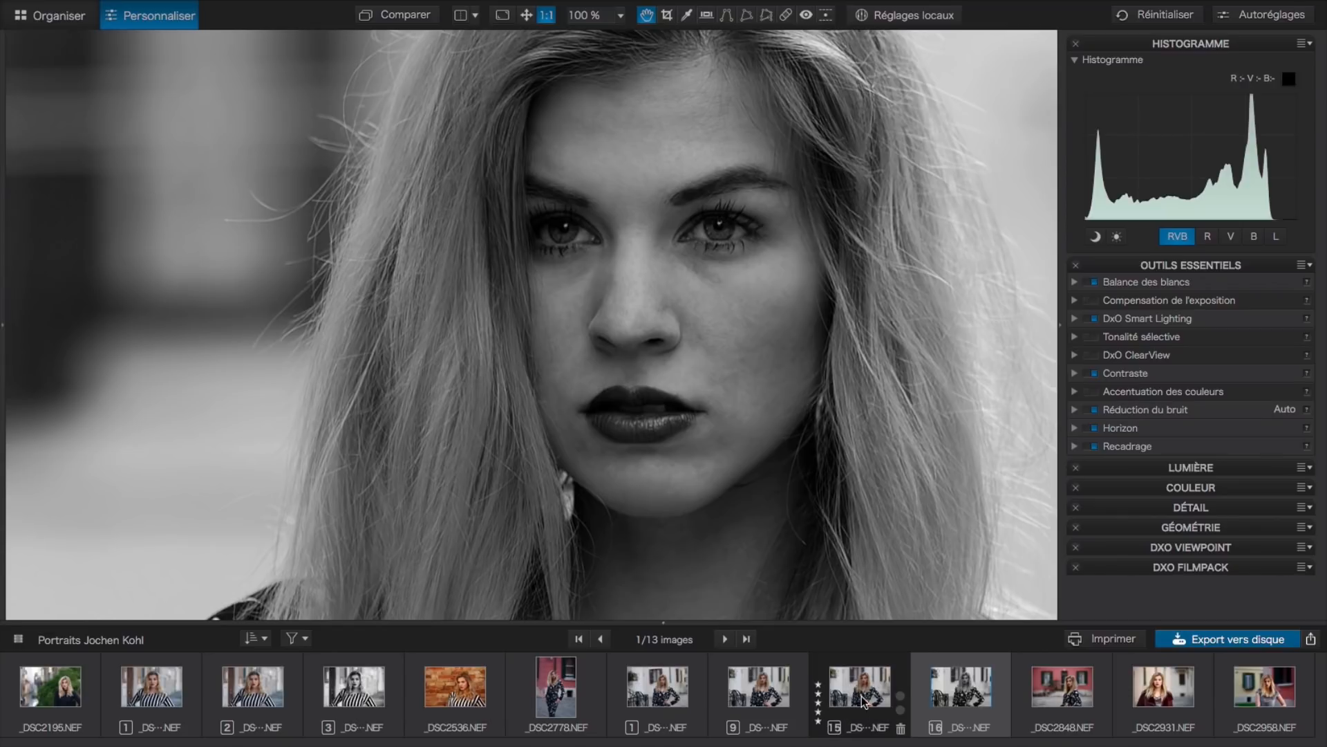
Fit the colour portrait, virtual copy 15, in the view and create a new virtual copy of it
left_click(859, 695)
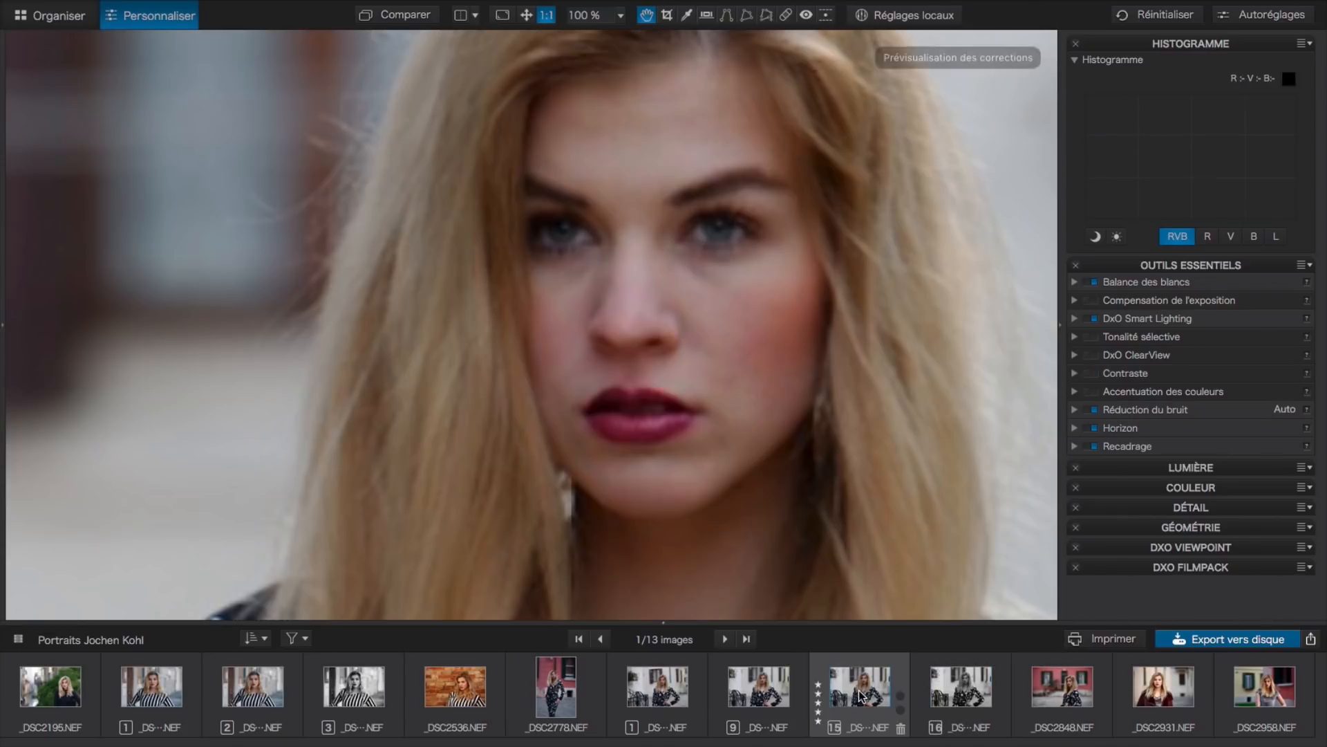
left_click(526, 16)
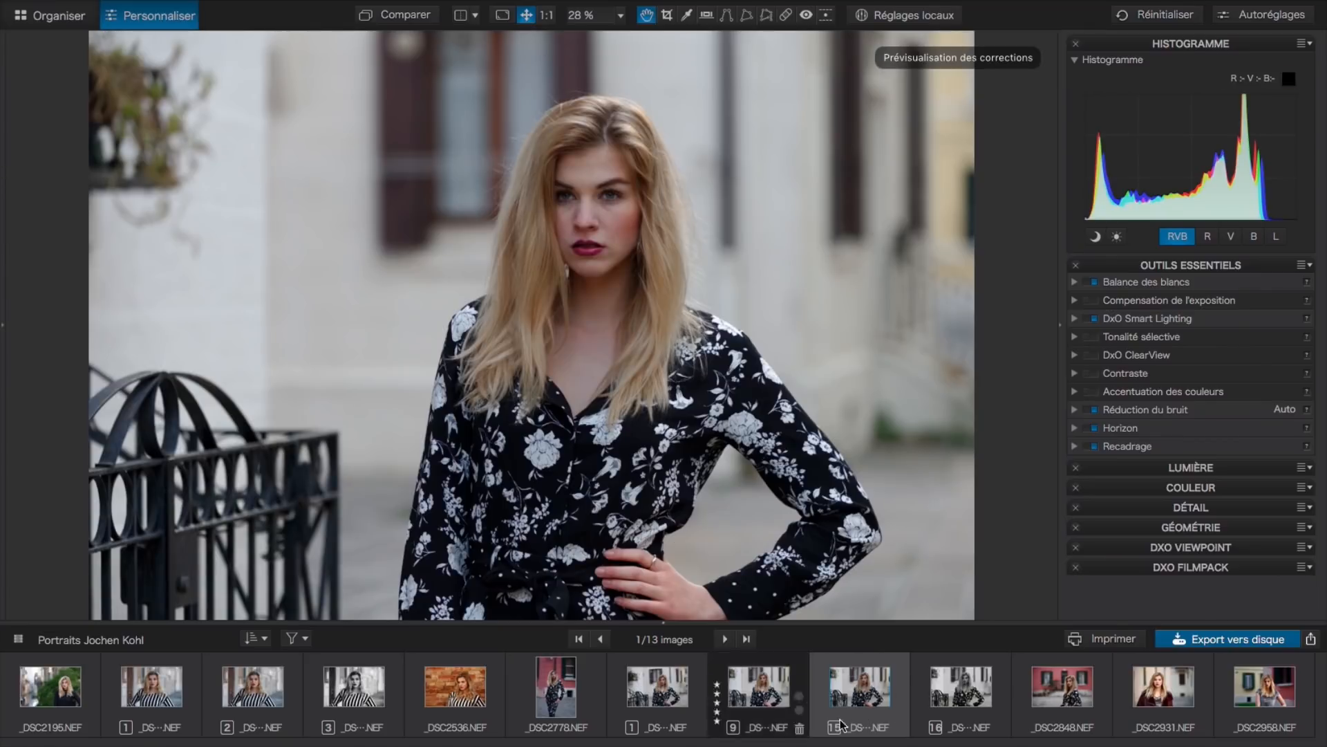
right_click(849, 687)
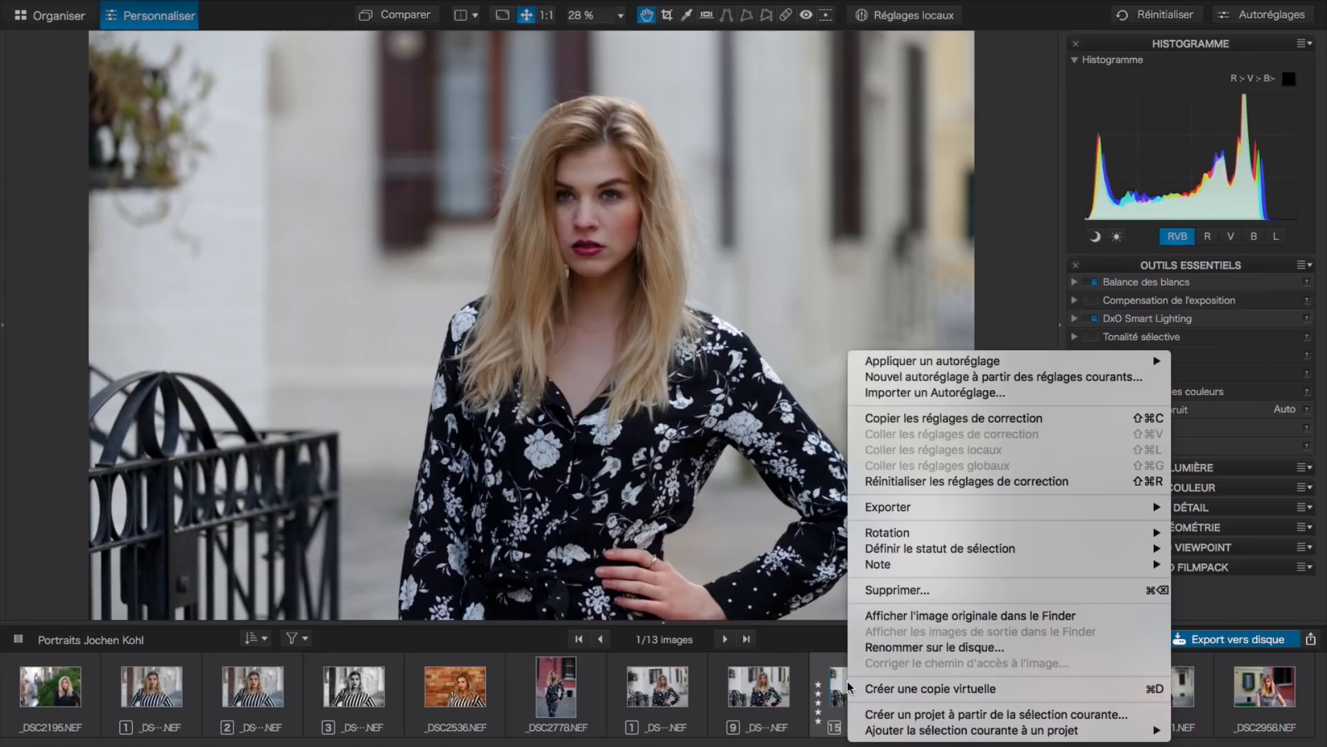
left_click(885, 688)
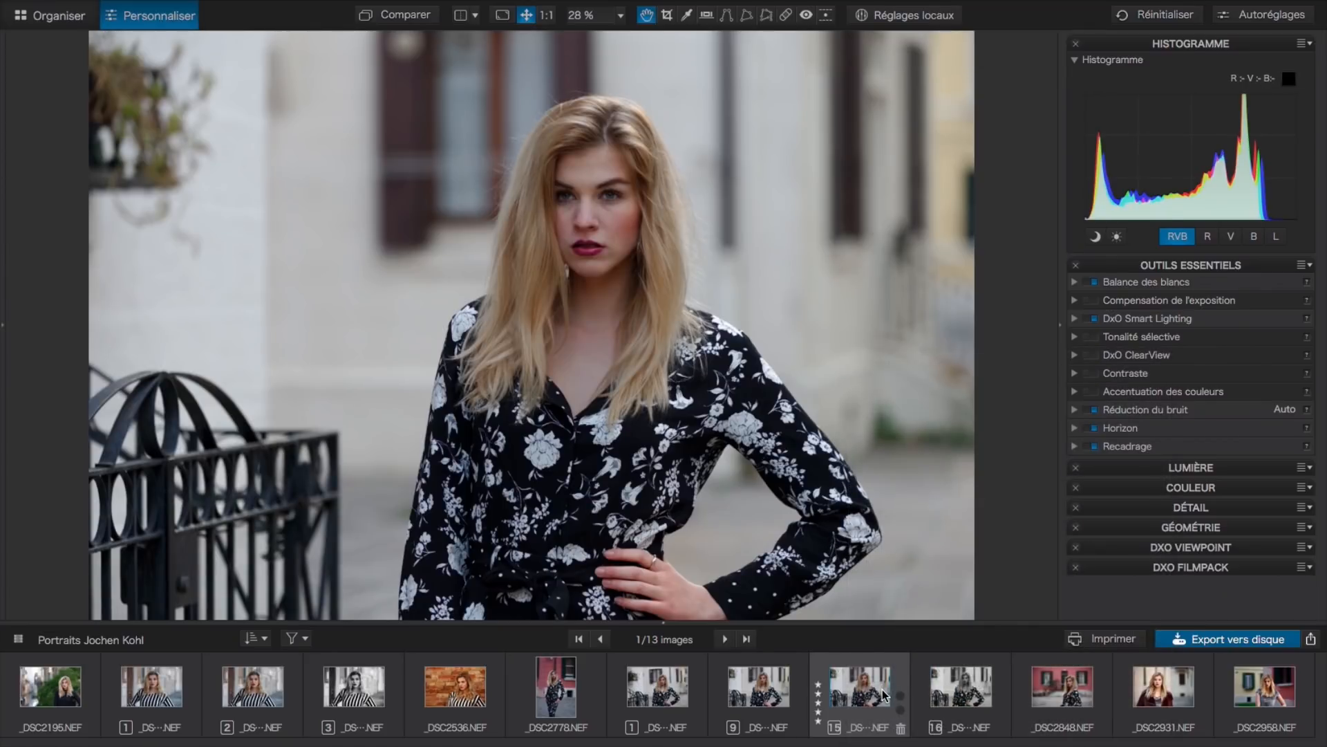
key("super+d")
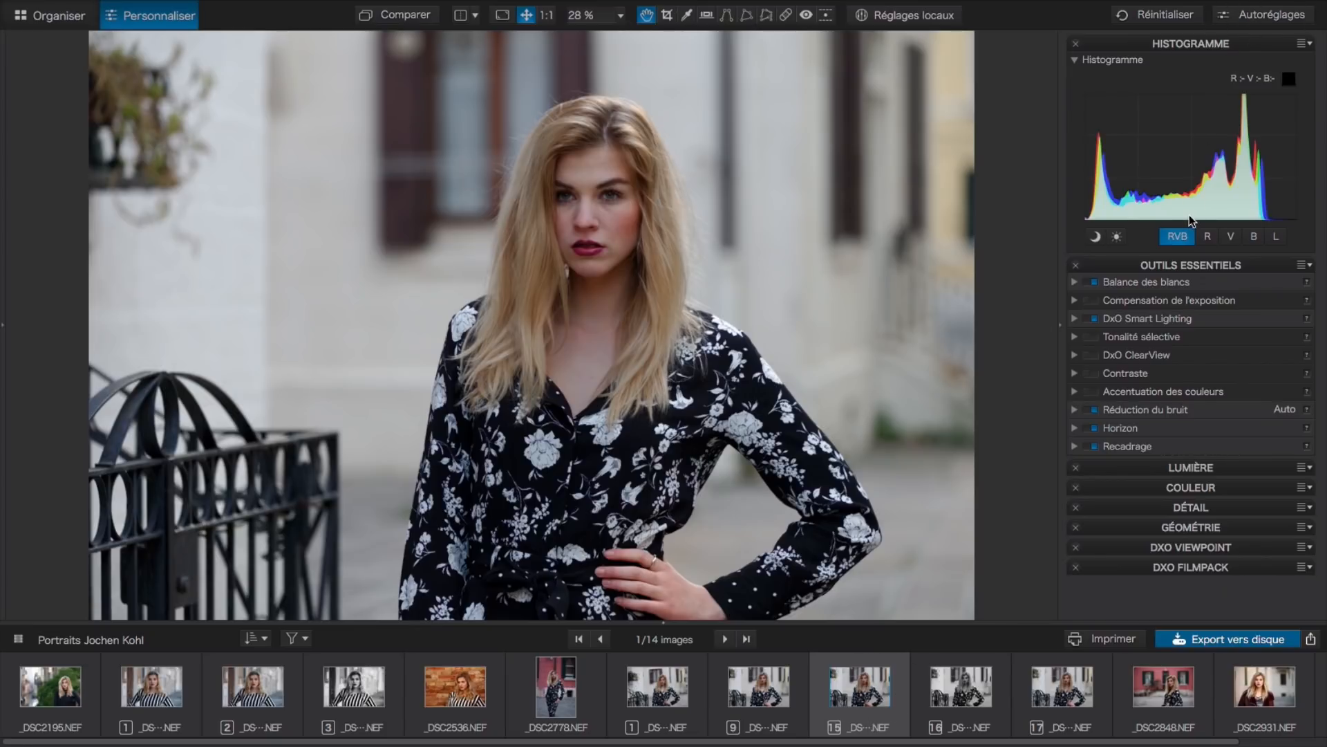
Enable the Style - Virage correction with the Noir et Blanc style, and collapse its settings
left_click(1193, 490)
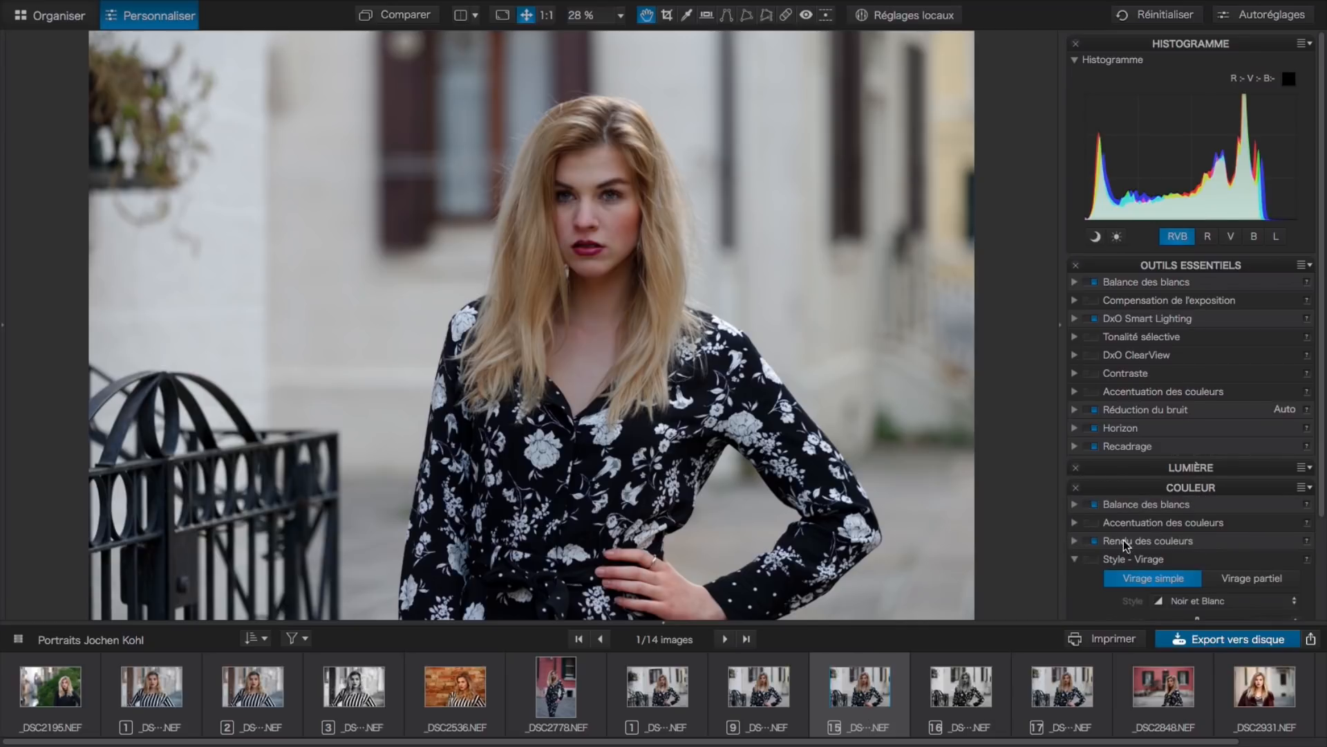
scroll(1122, 540, "down", 3)
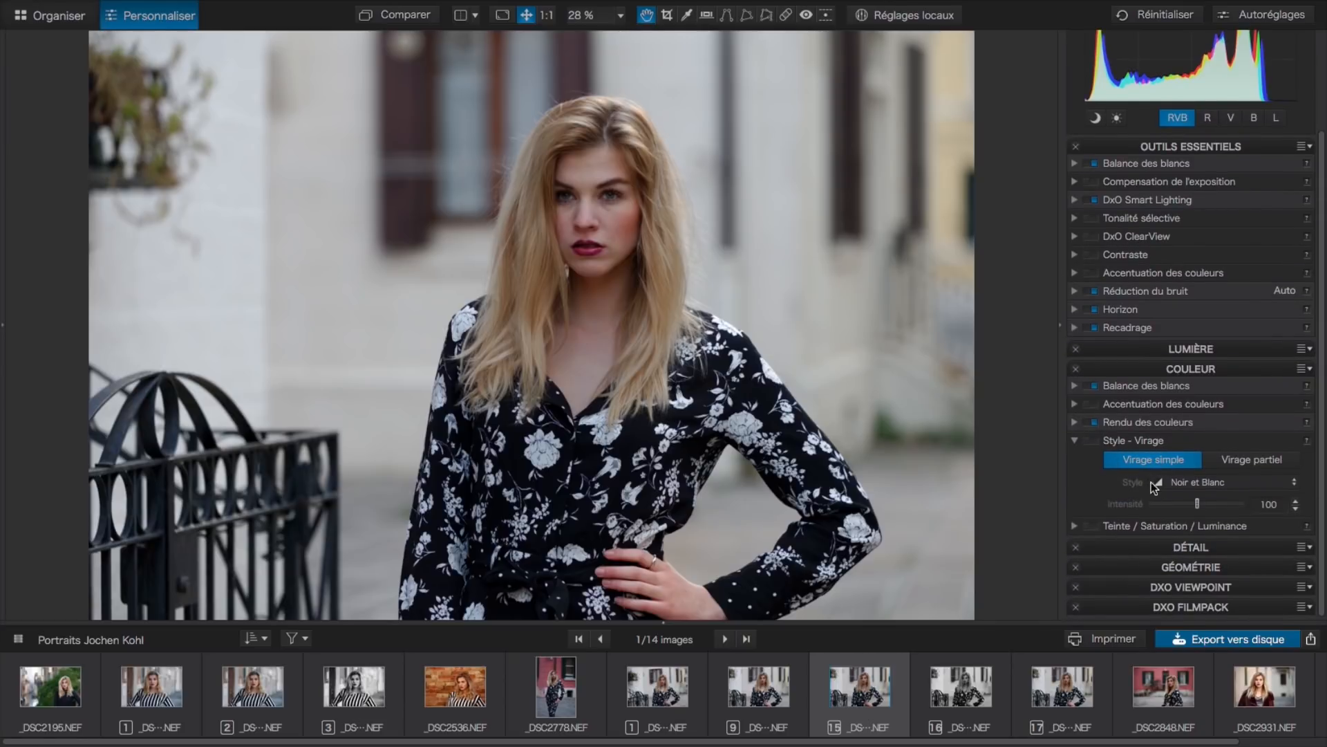
left_click(1093, 441)
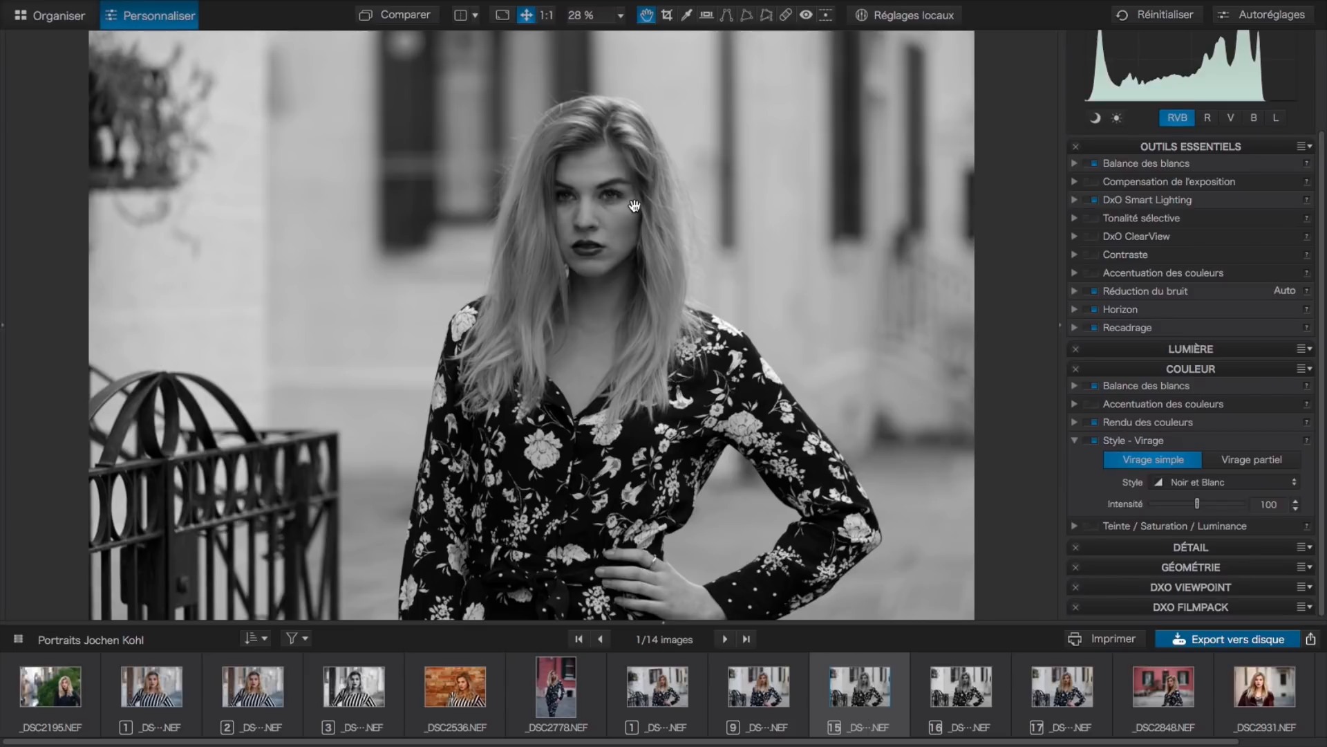
left_click(1074, 441)
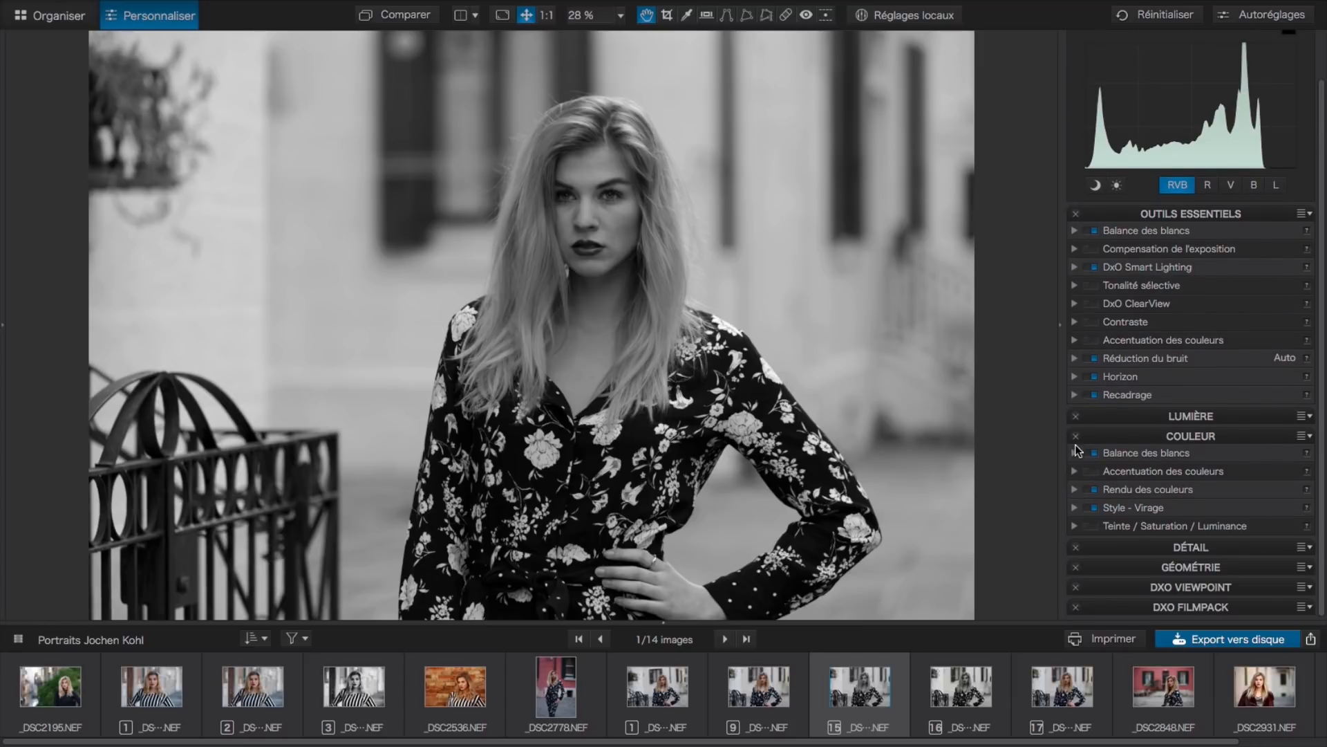
Show the advanced Balance des blancs controls and try Température values of 39541, 3076, 4434 and 21244 on the black-and-white portrait
left_click(1076, 231)
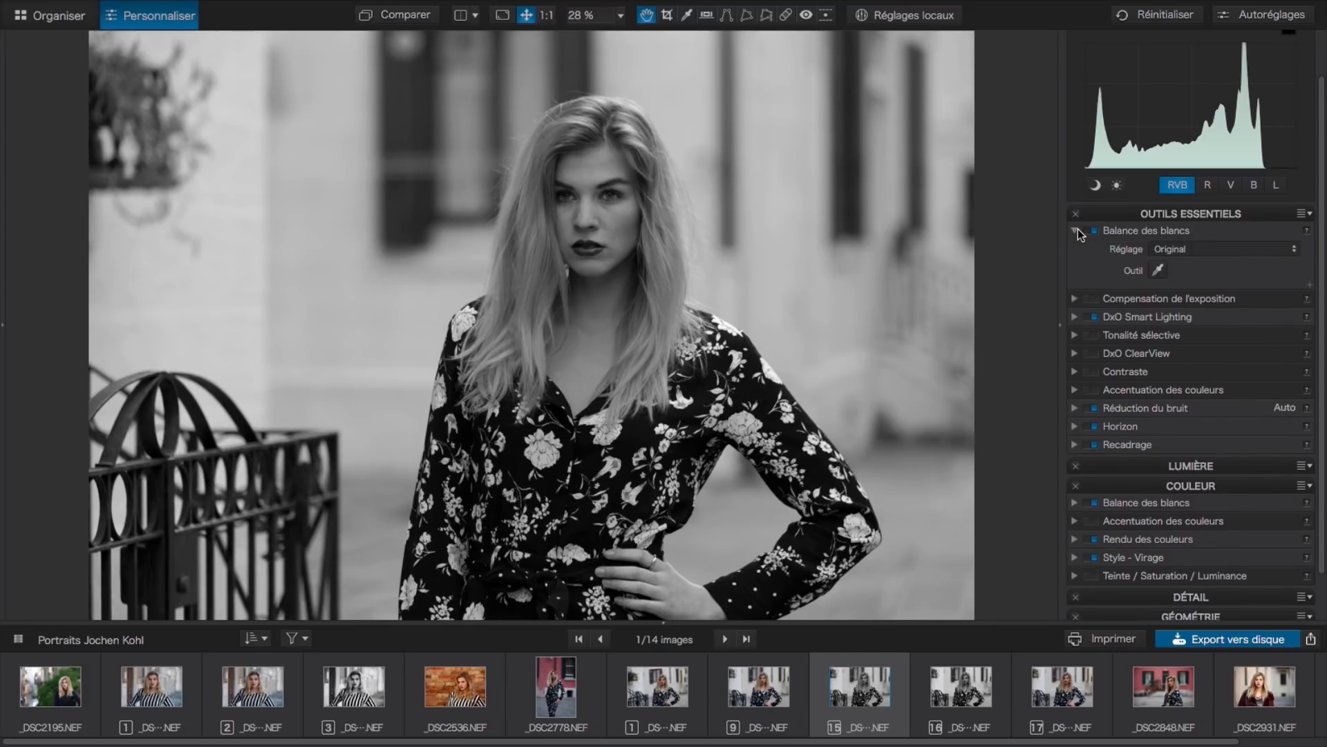
left_click(1309, 286)
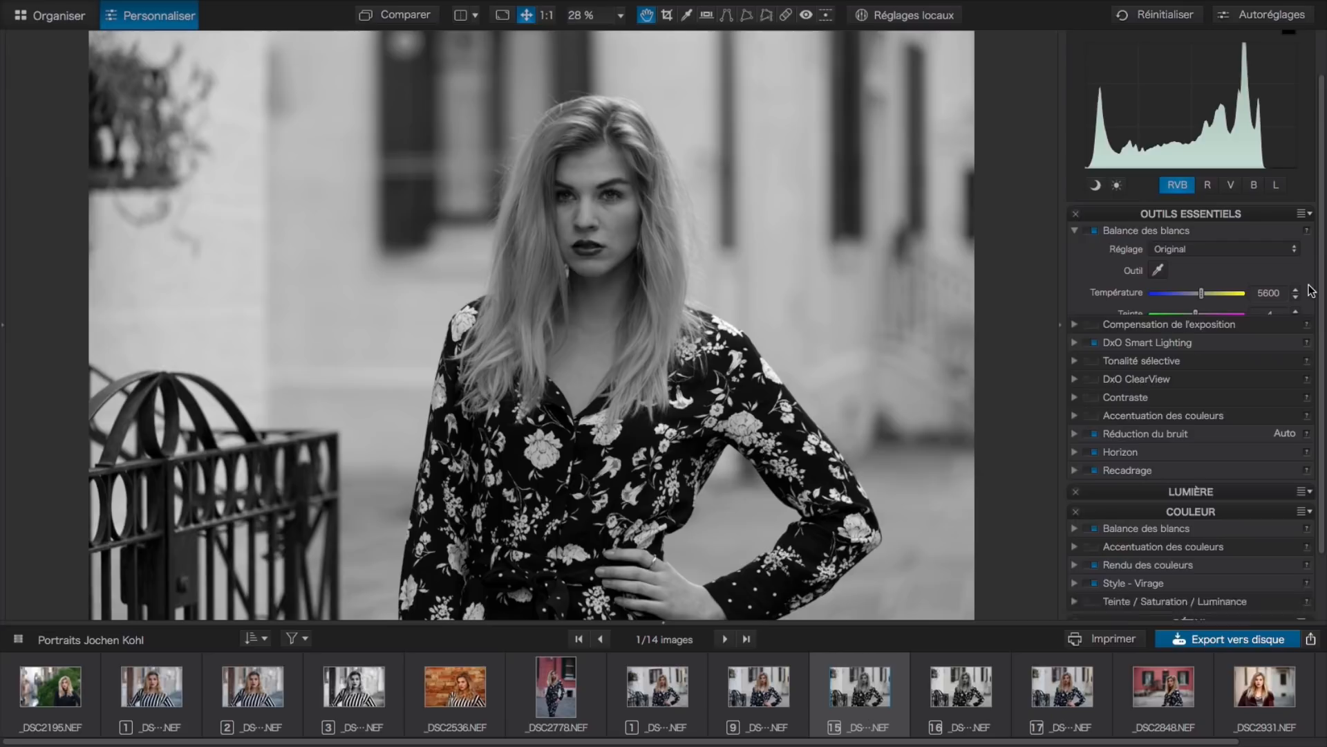
left_click_drag(1201, 293, 1236, 293)
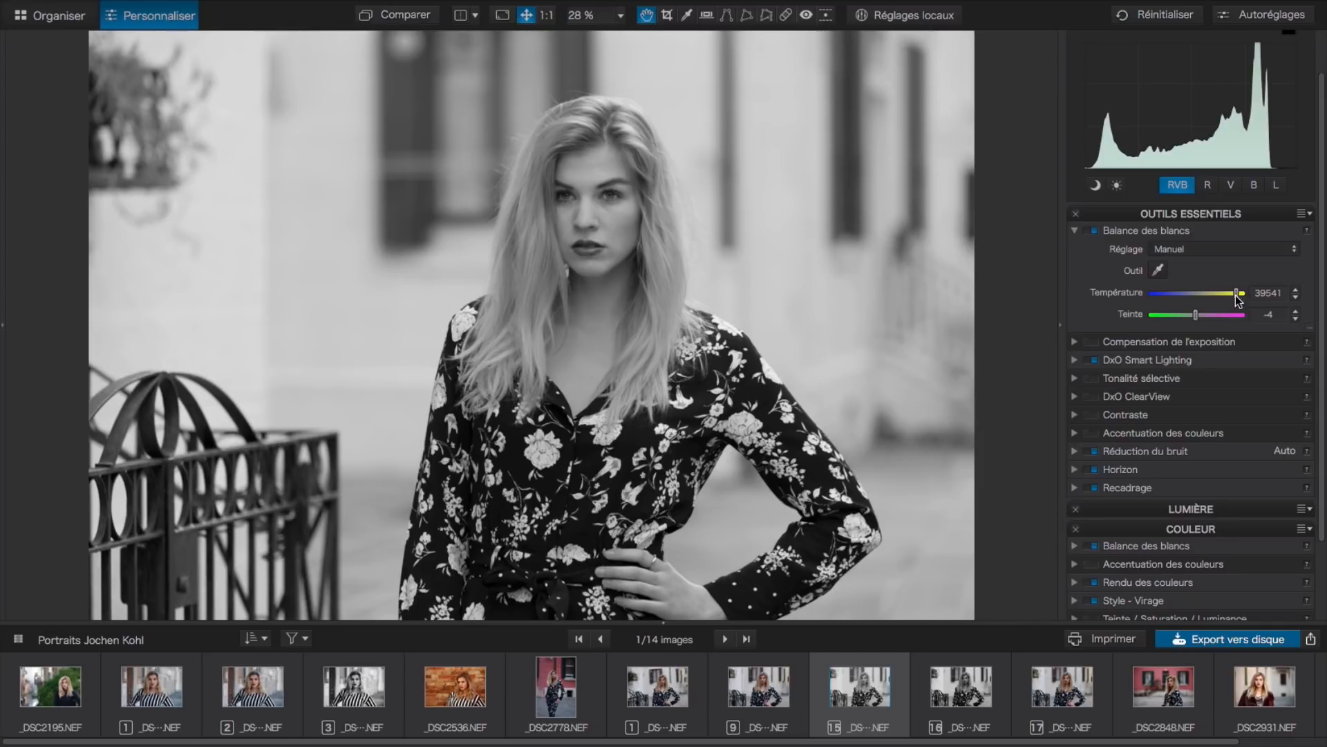
left_click_drag(1238, 298, 1165, 300)
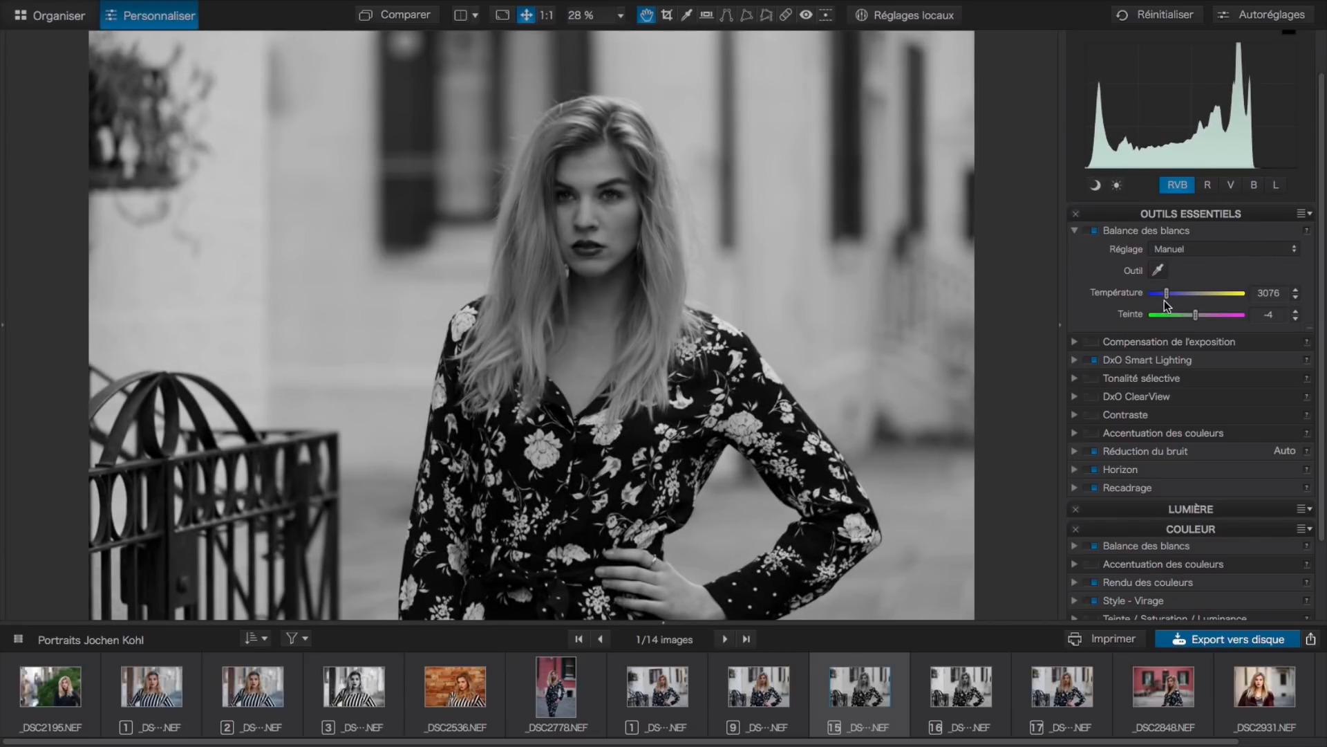
left_click_drag(1167, 295, 1187, 293)
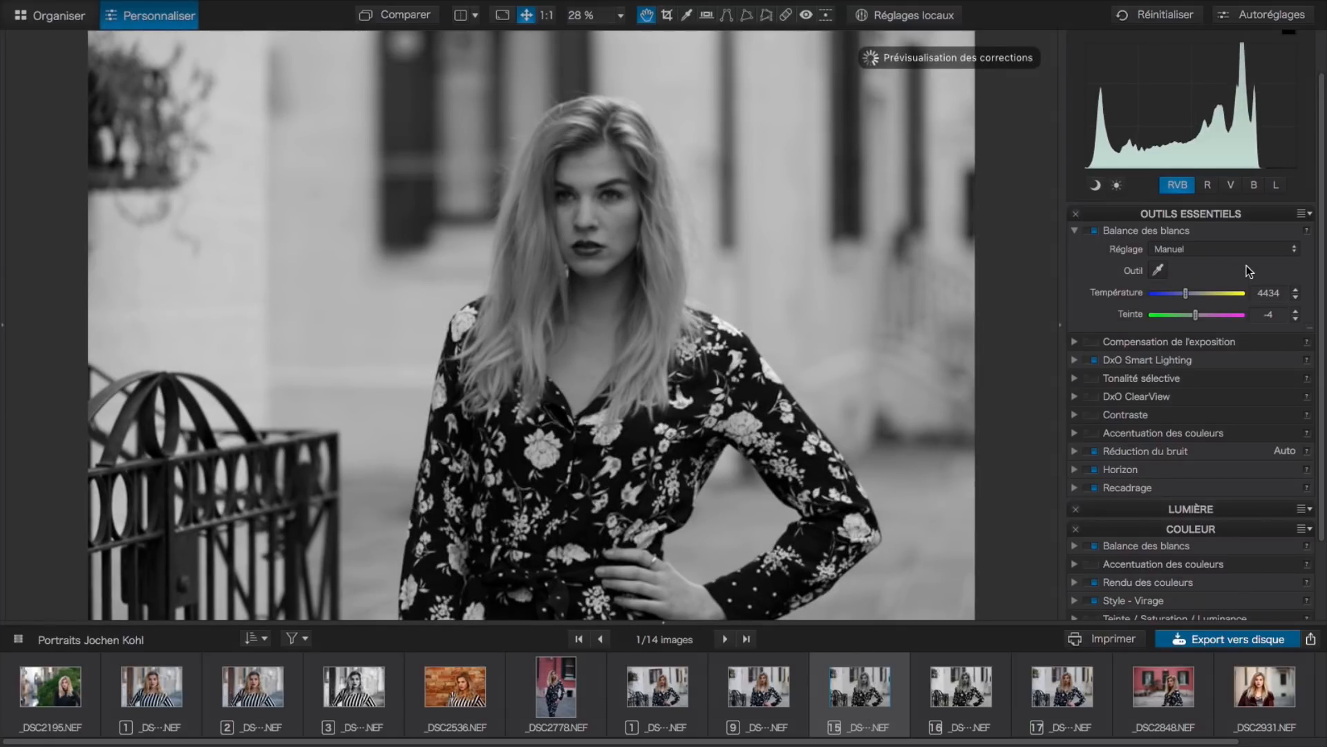
left_click_drag(1187, 294, 1226, 293)
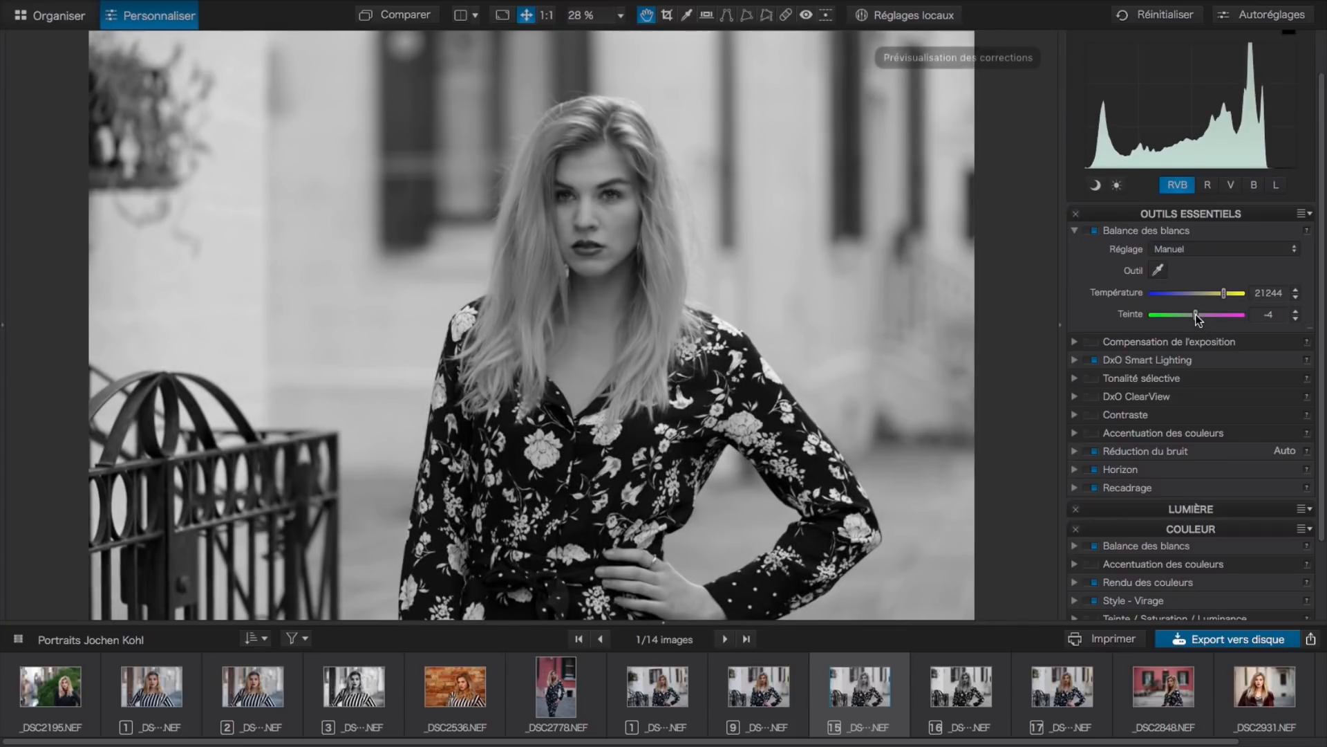
Try Teinte values of -186 and 191, reset Température and Teinte to their defaults, and close the Balance des blancs settings
left_click_drag(1196, 315, 1153, 320)
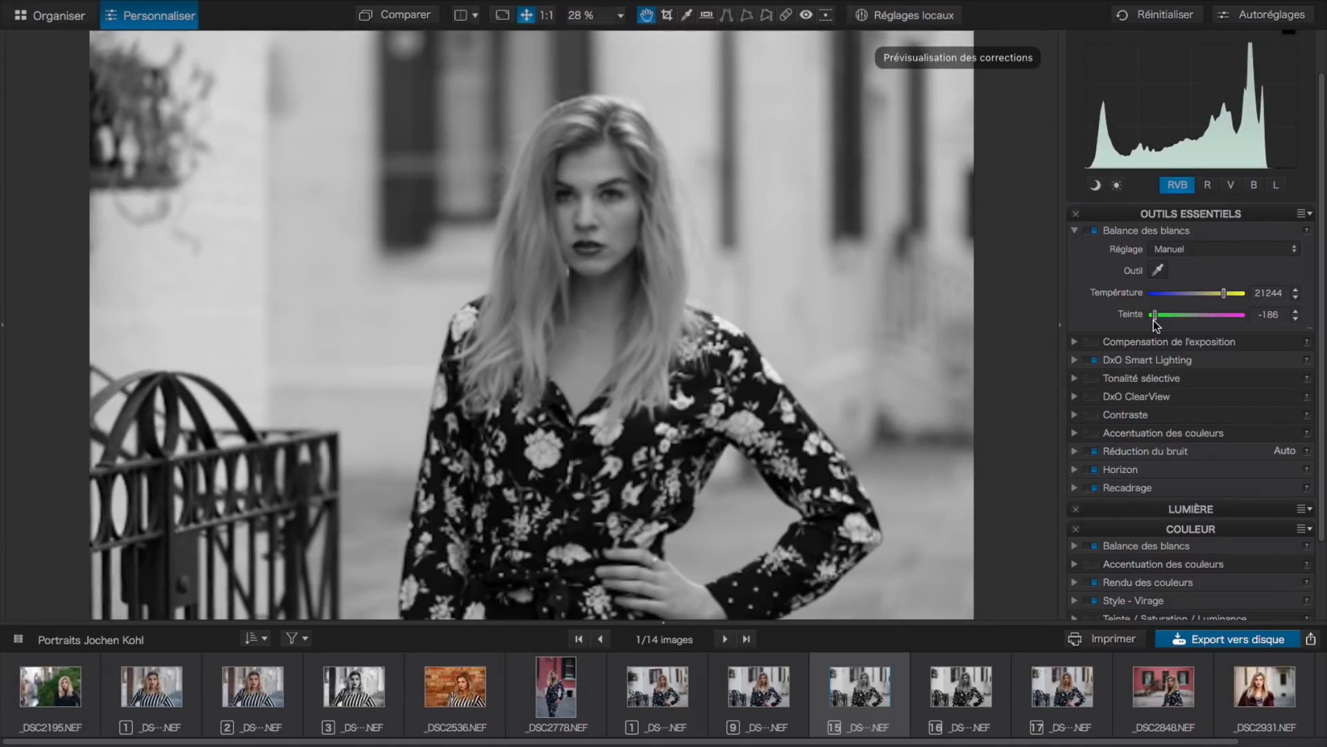
left_click(1240, 317)
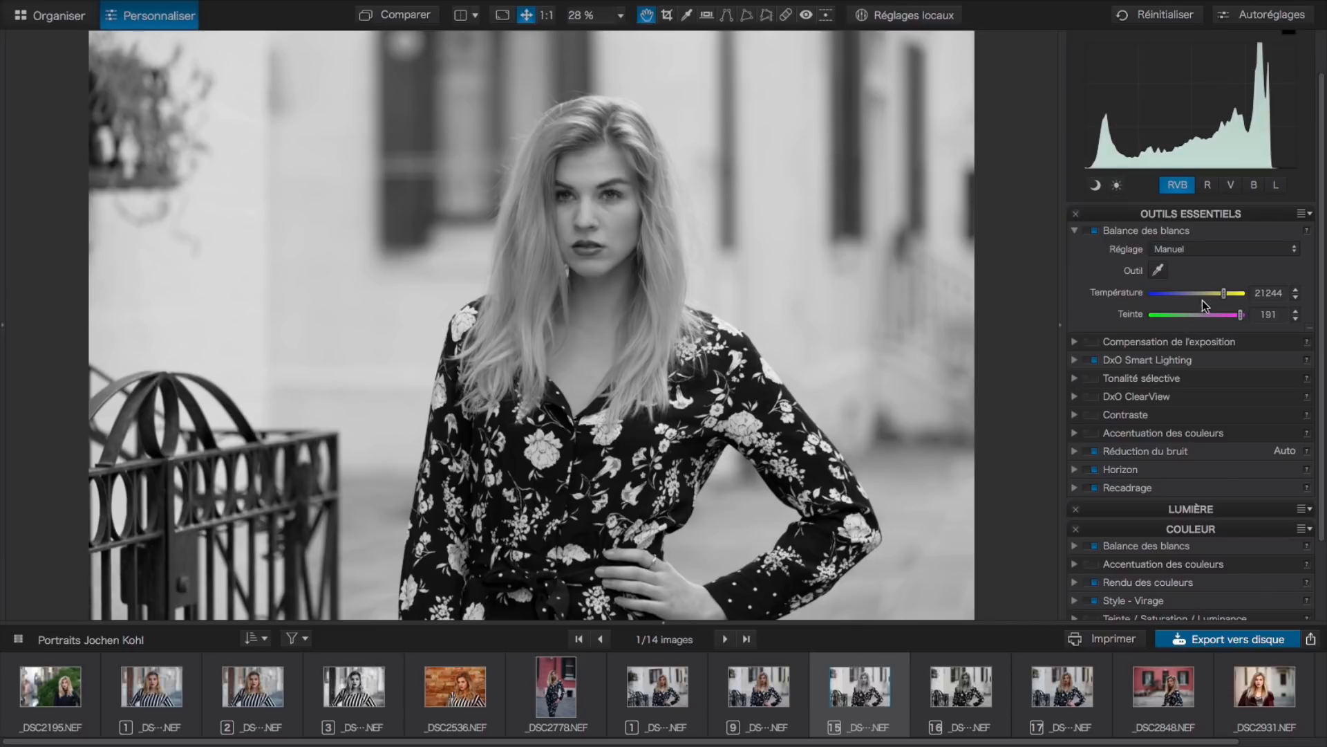
double_click(1224, 292)
double_click(1241, 317)
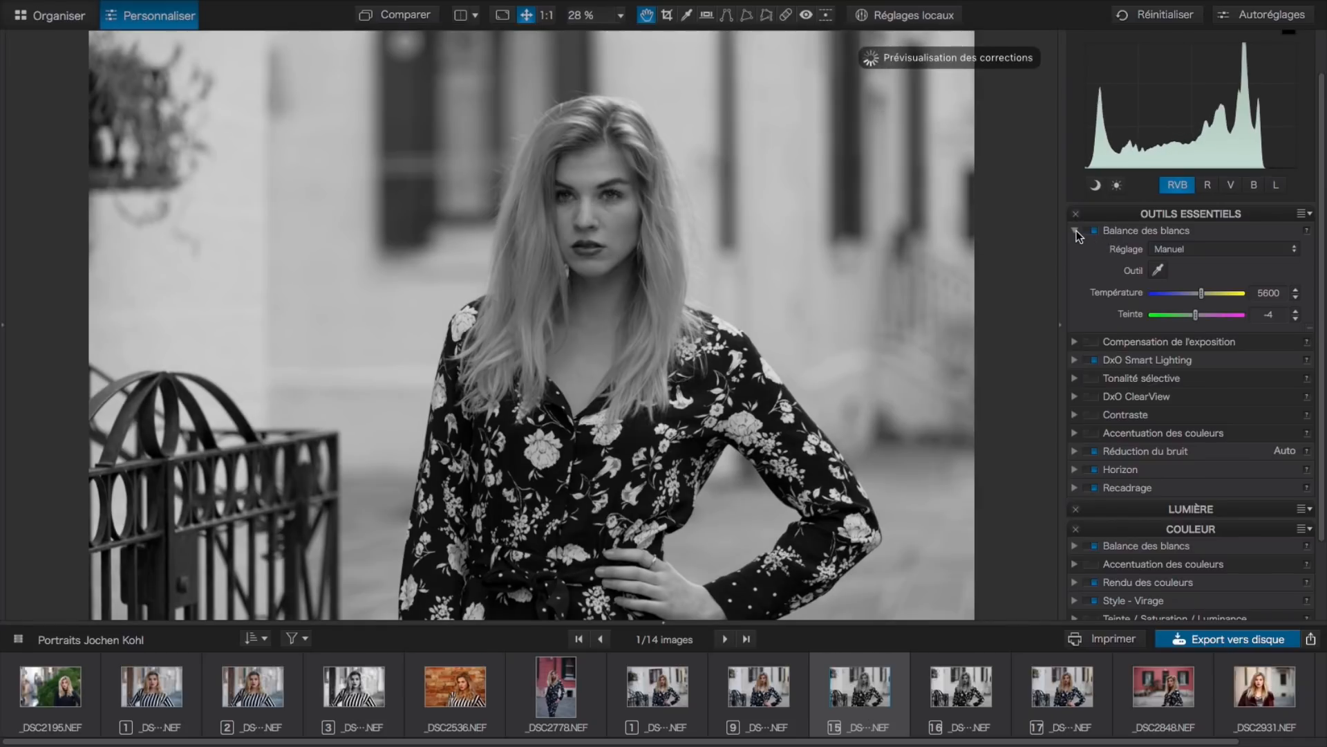
left_click(1076, 231)
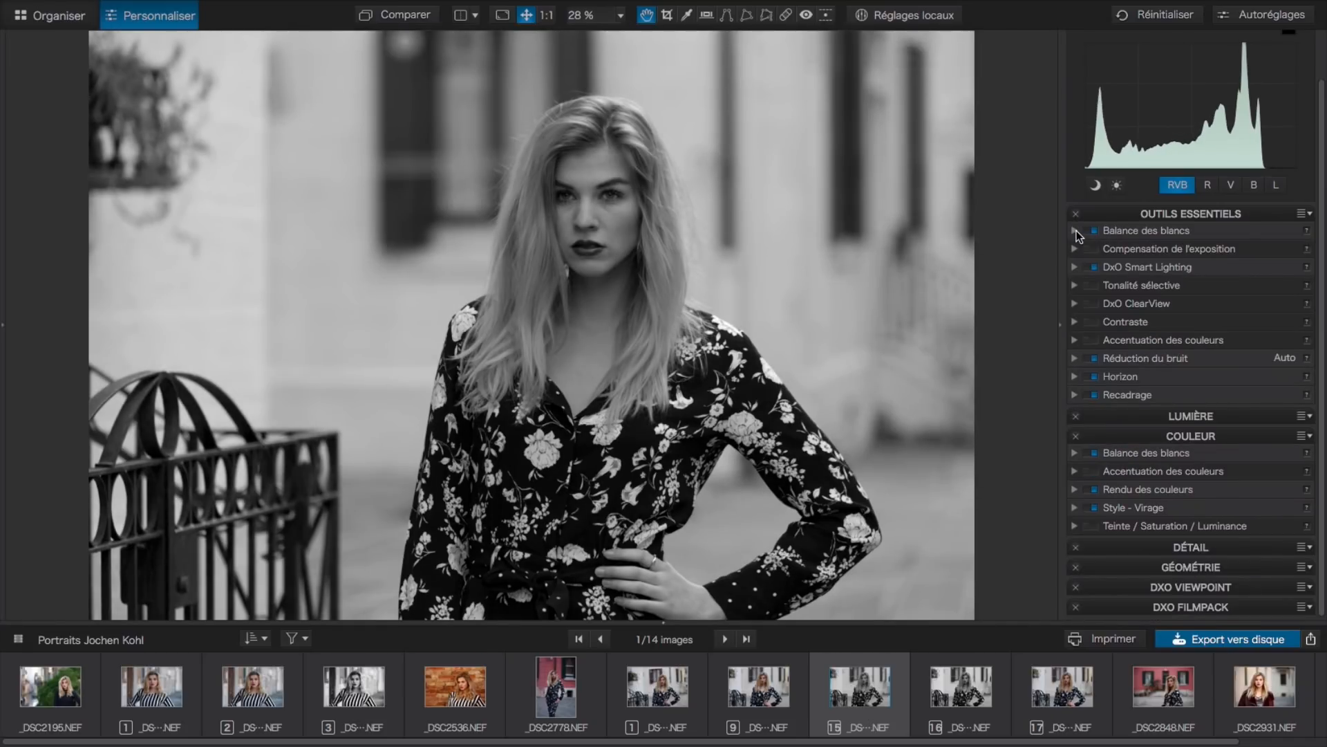
Try Tonalité sélective with Hautes lumières 75, Tons moyens -32, 40 and 61, and Ombres 34, switching the correction off to finish
left_click(1076, 285)
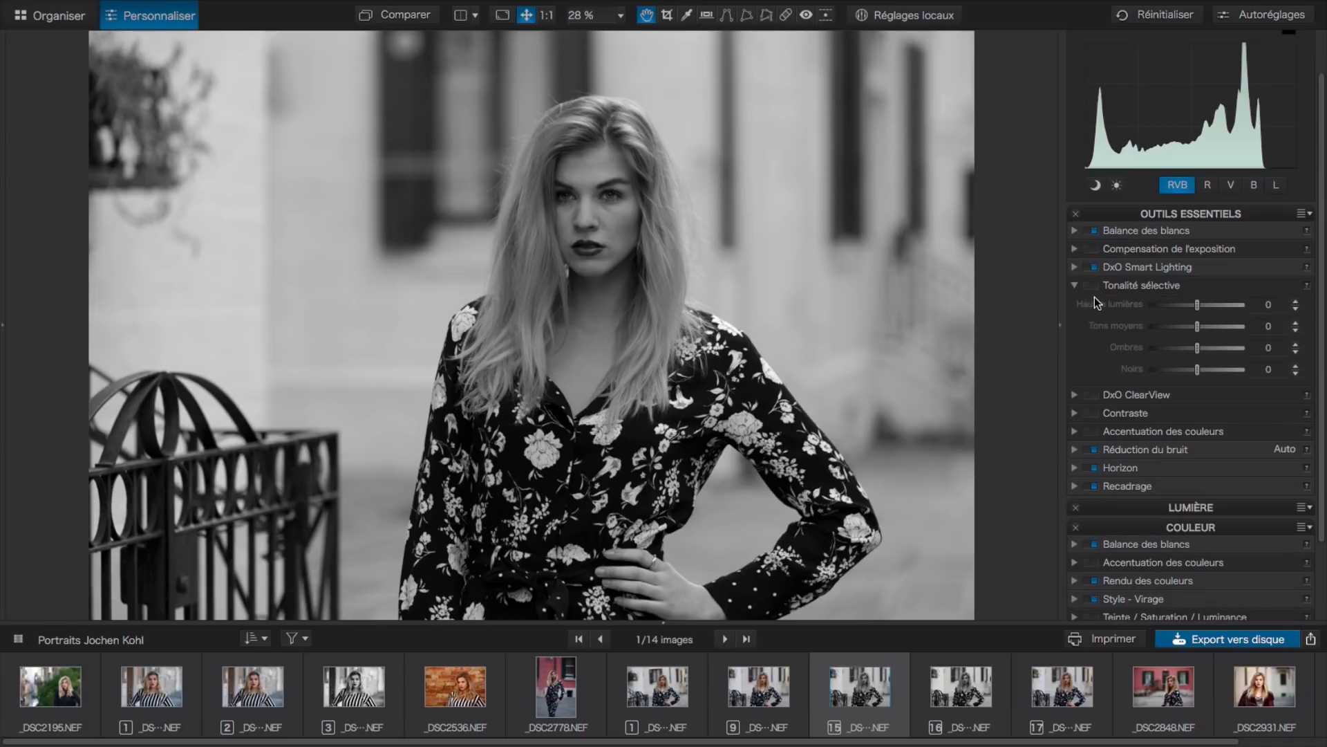
left_click(1198, 304)
left_click_drag(1199, 304, 1232, 301)
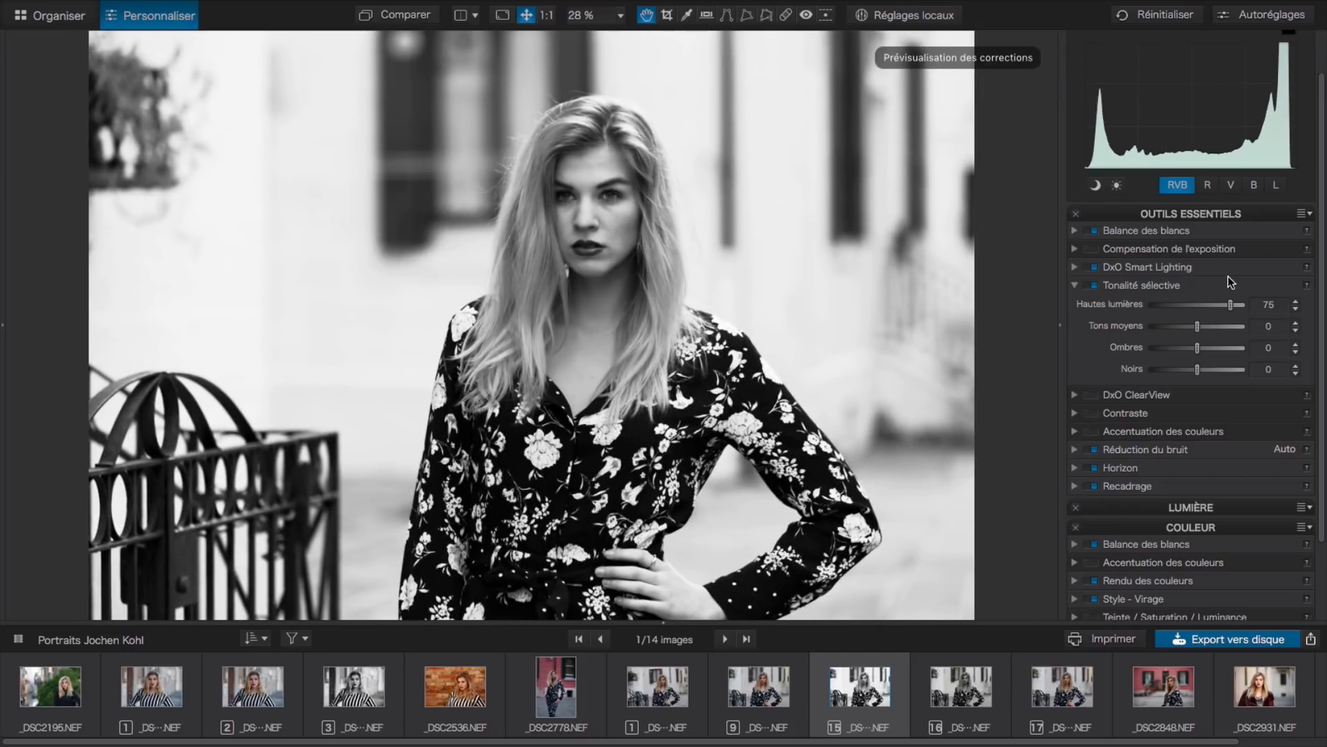
left_click_drag(1199, 327, 1182, 329)
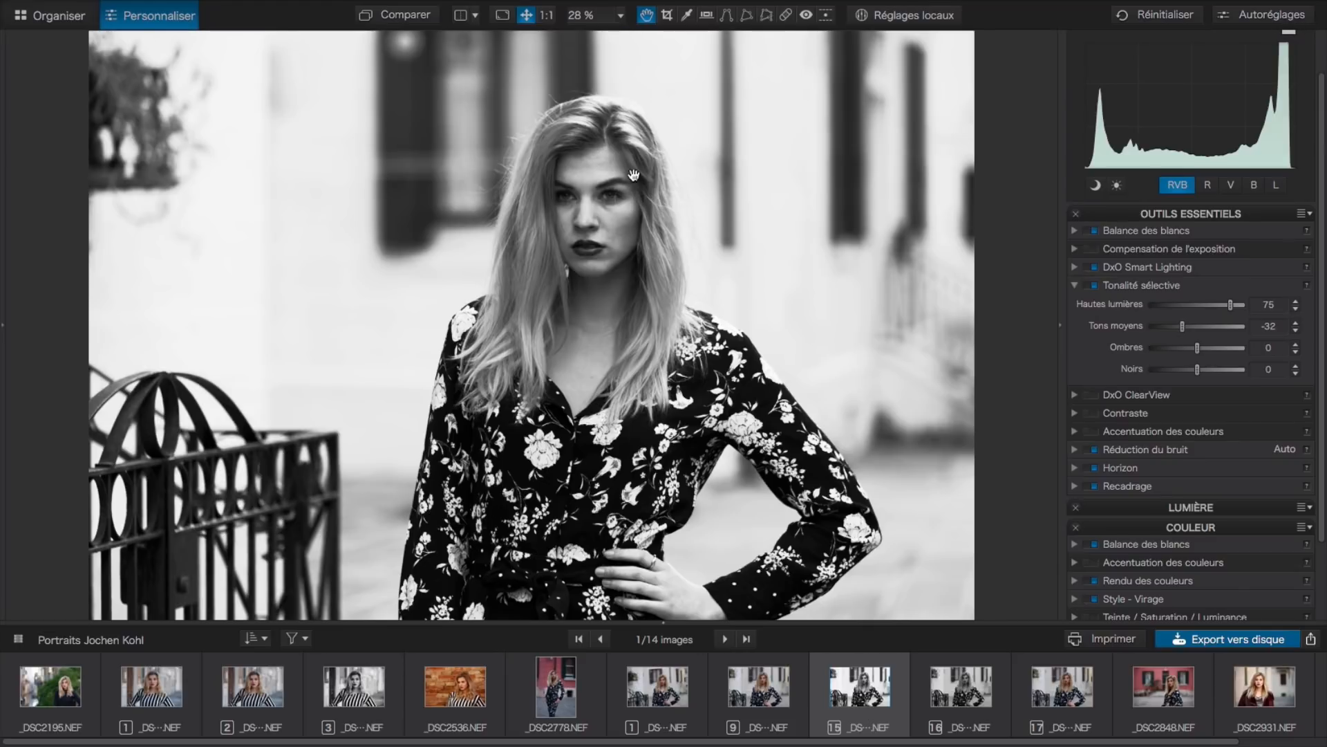
left_click_drag(1182, 326, 1215, 329)
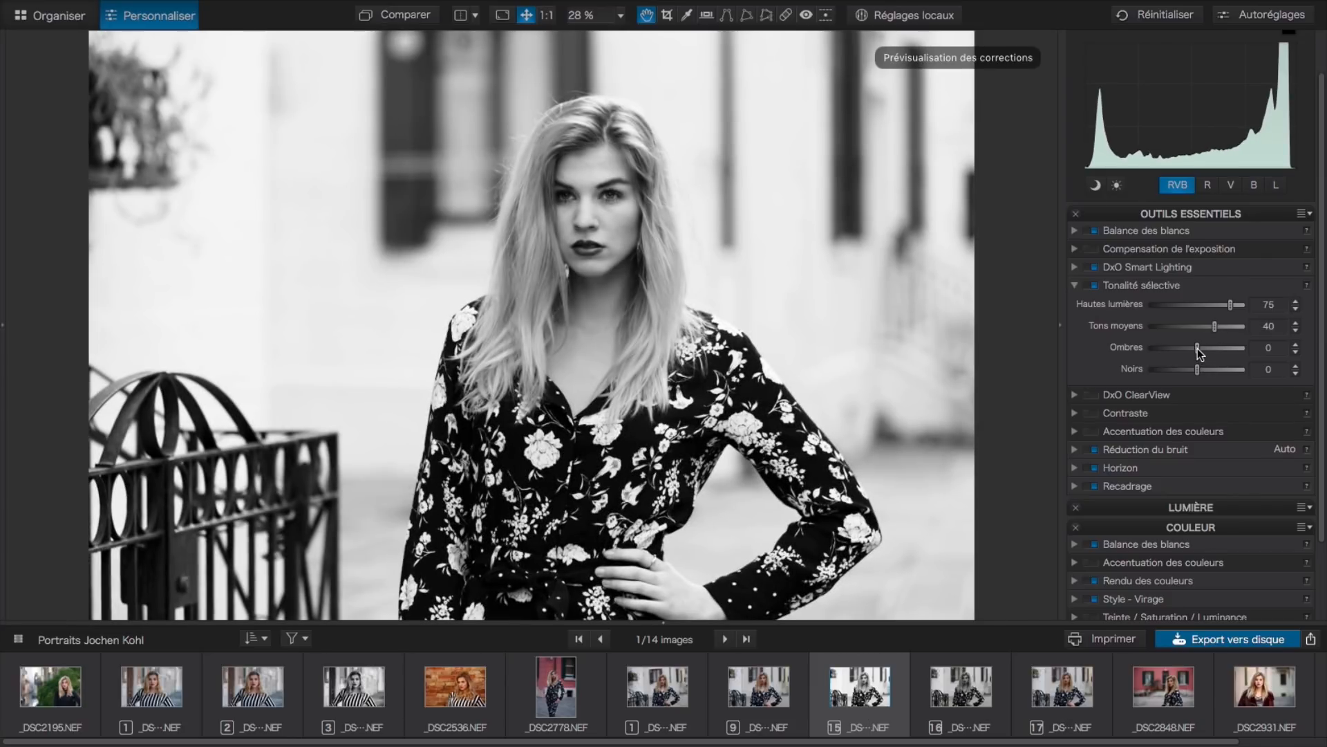
left_click_drag(1216, 327, 1226, 328)
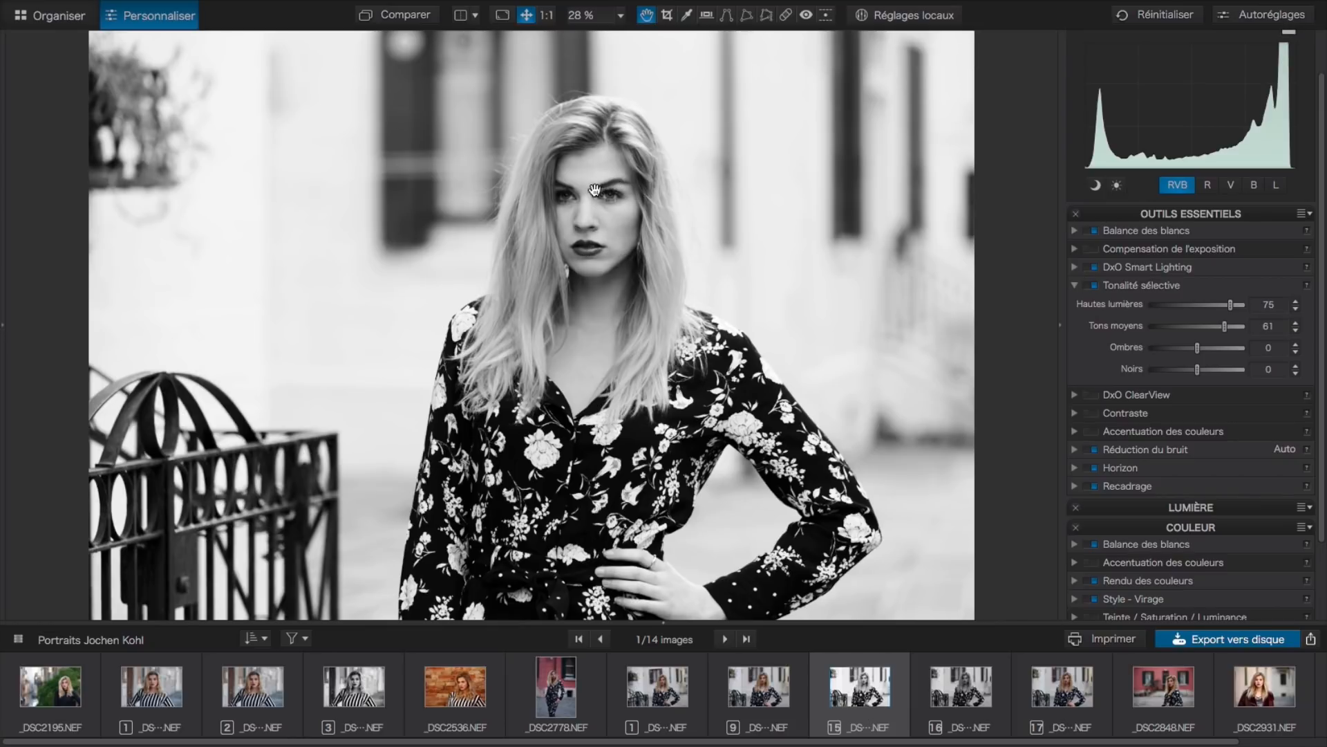
mouse_move(1198, 351)
left_mouse_down()
mouse_move(1180, 351)
mouse_move(1212, 351)
left_mouse_up()
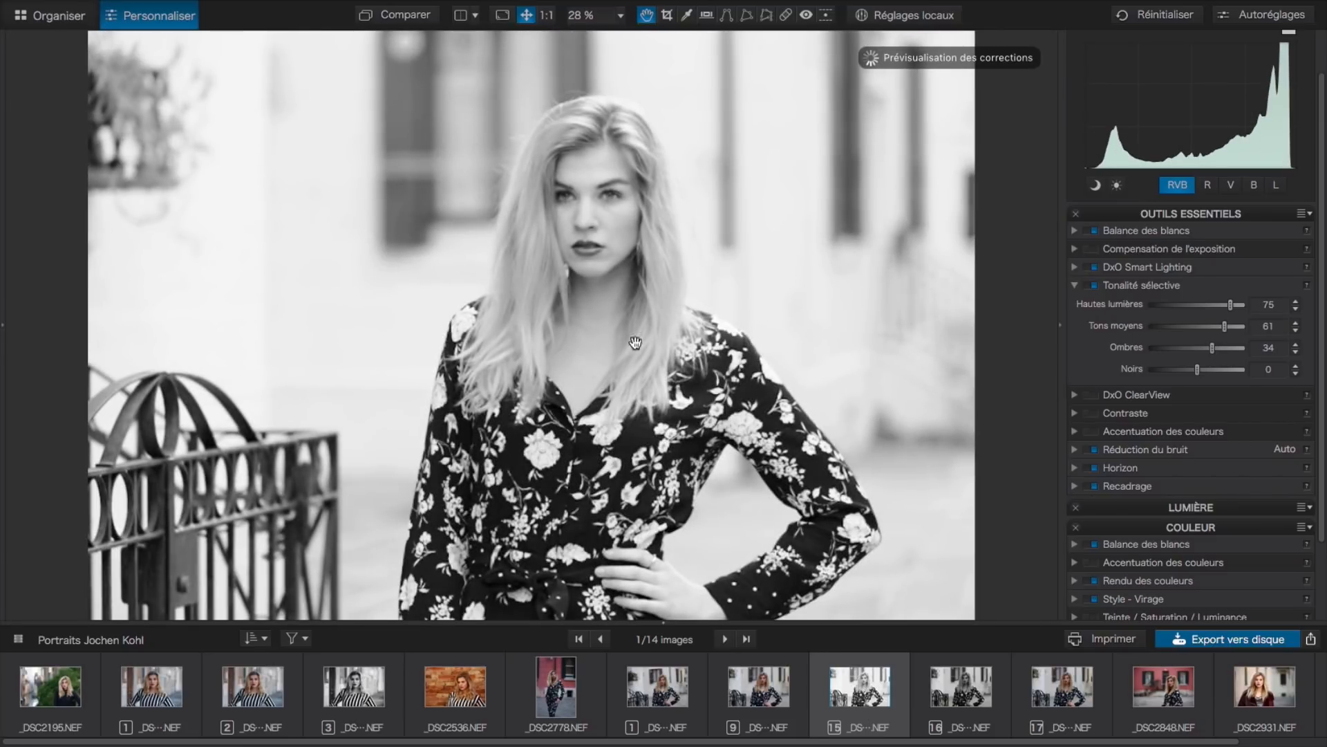
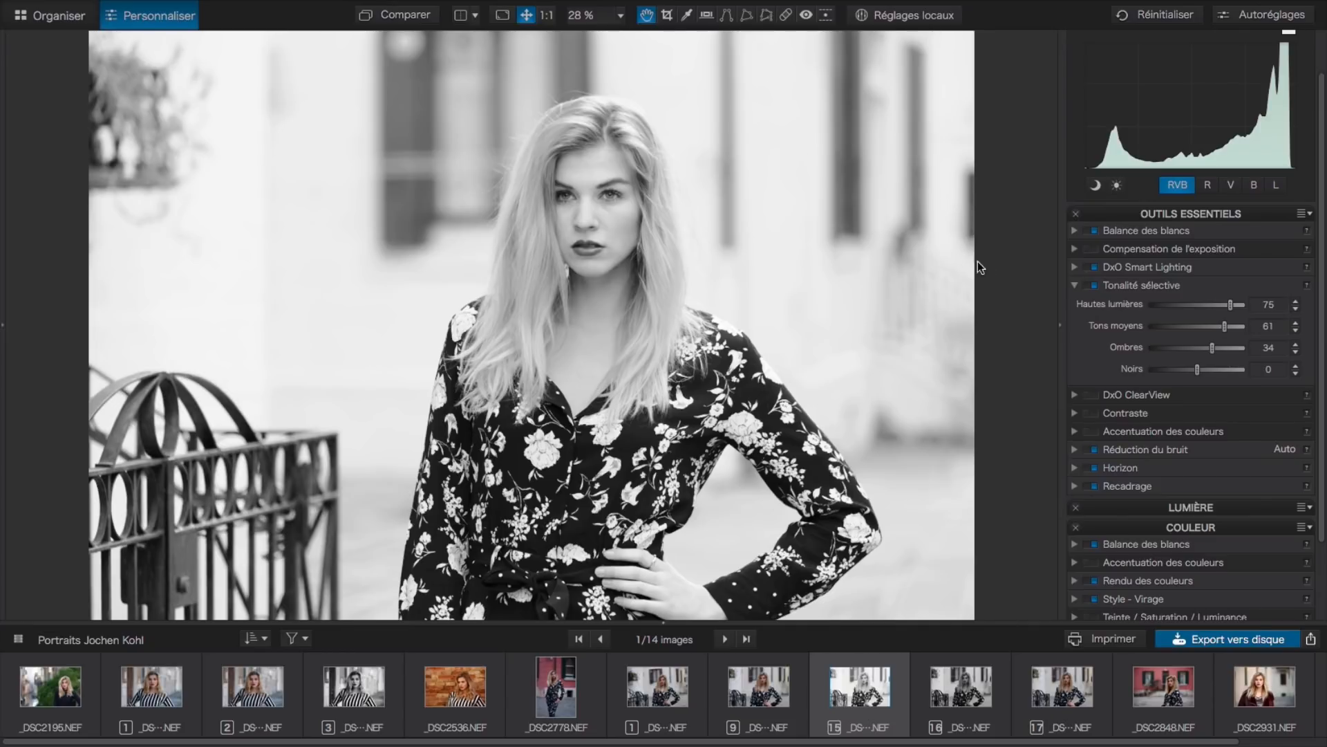
left_click(1089, 286)
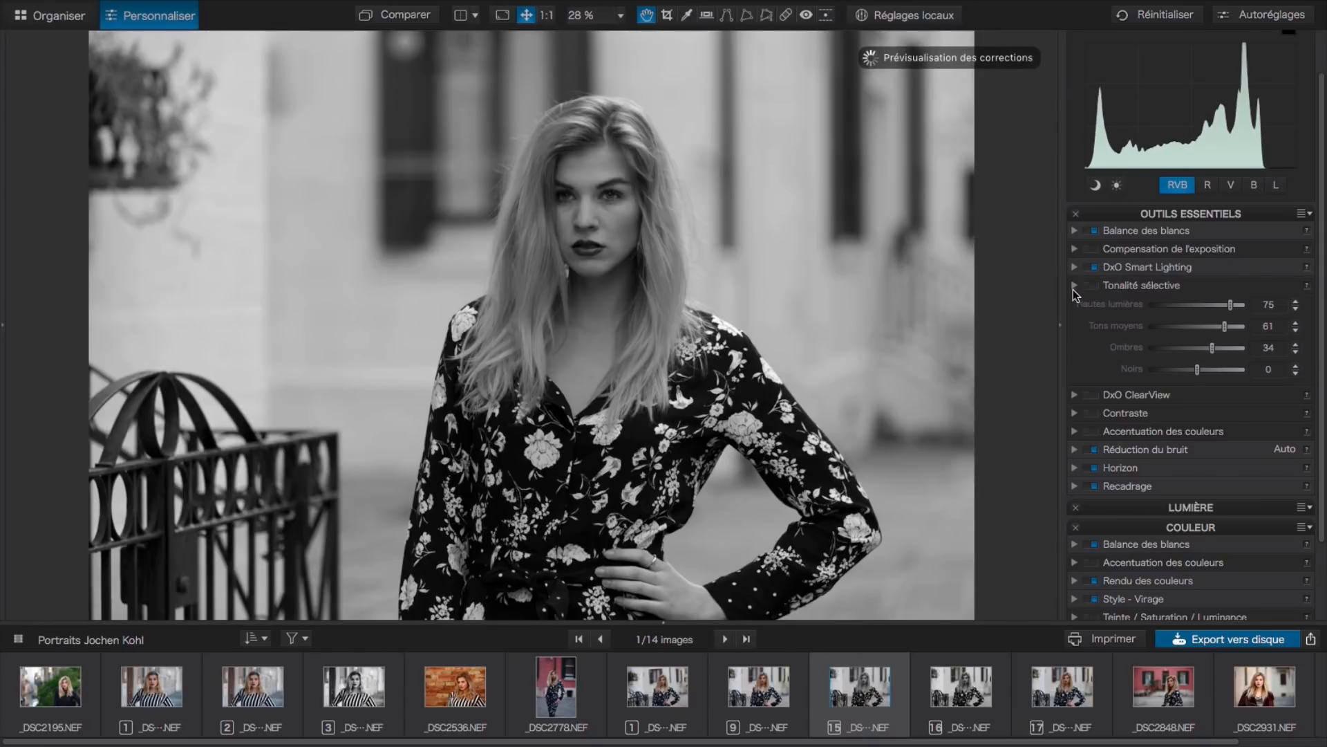
left_click(1073, 286)
Switch DxO Smart Lighting to Mesure Spot and display its metering zone on the face
left_click(1074, 267)
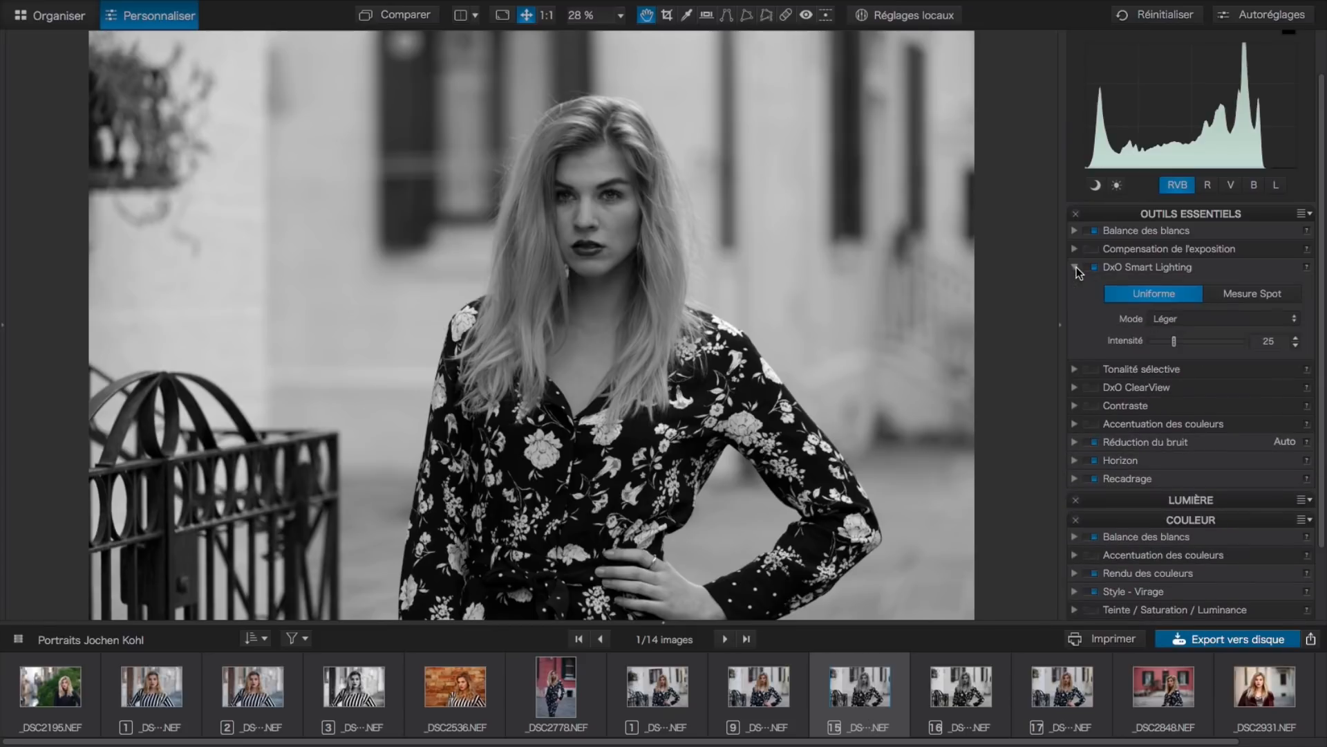
left_click(1235, 293)
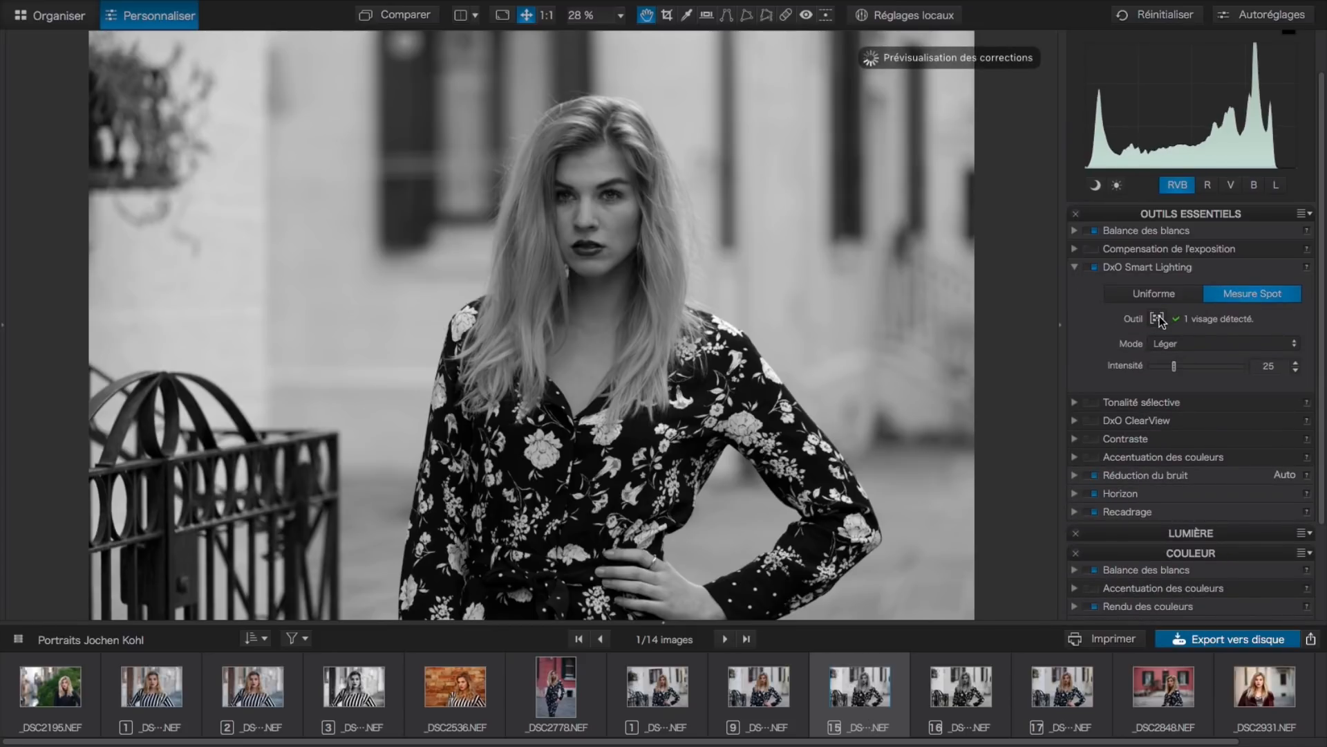
left_click(1158, 317)
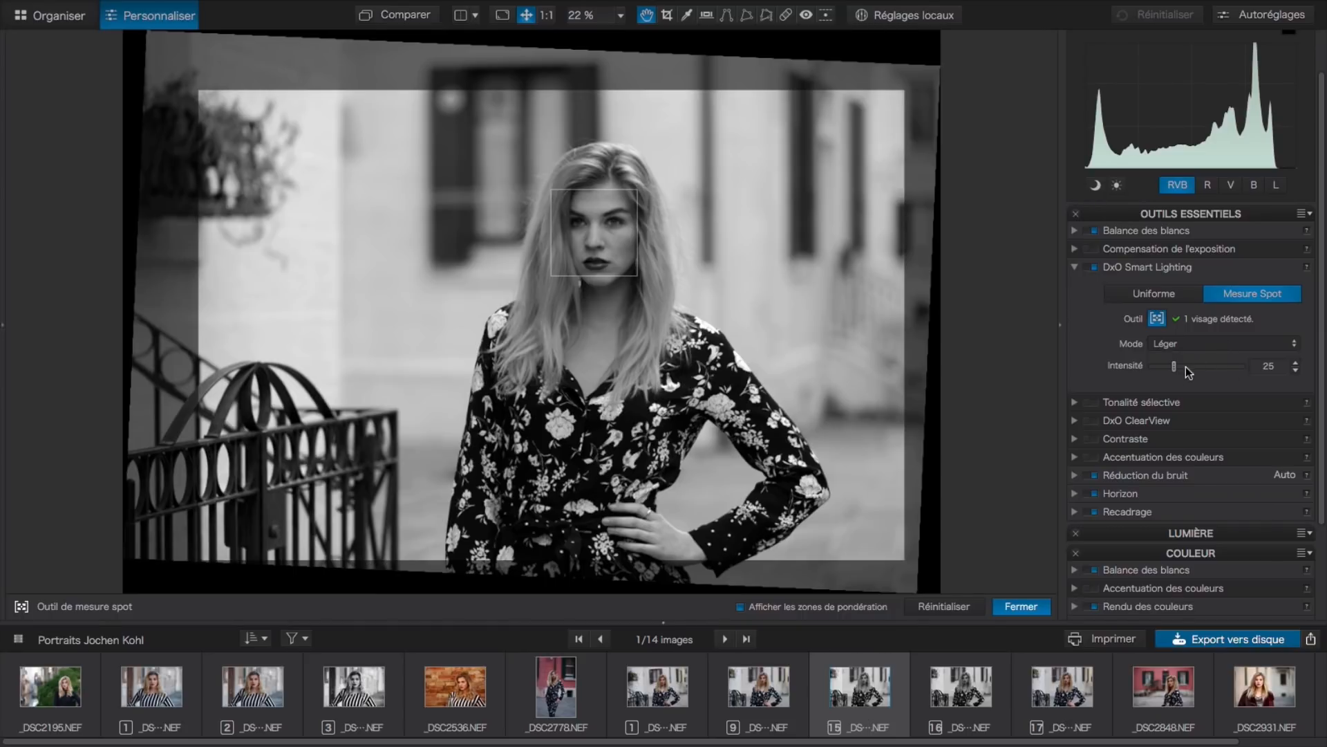
Try DxO Smart Lighting Intensité values of 53, 10 and 100, reset it, restore the Léger mode and close the settings
left_click_drag(1174, 373, 1200, 375)
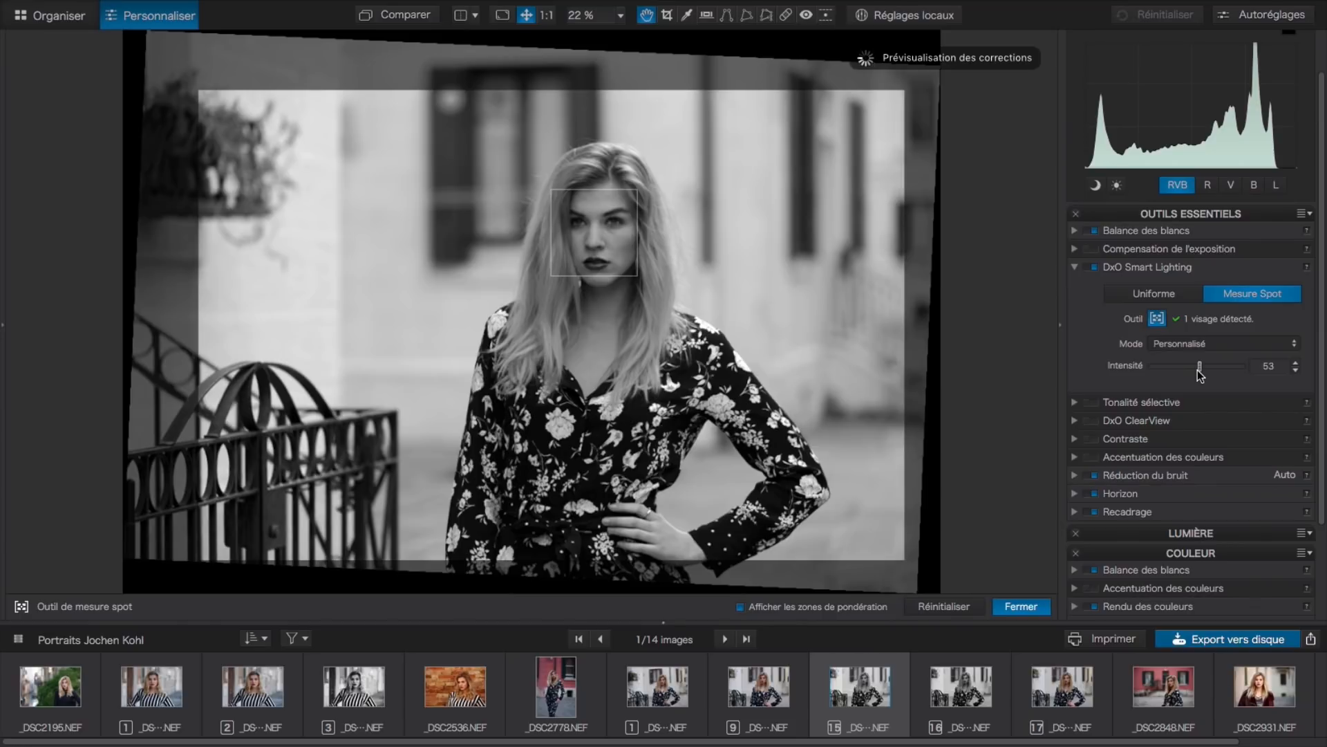
left_click(1160, 366)
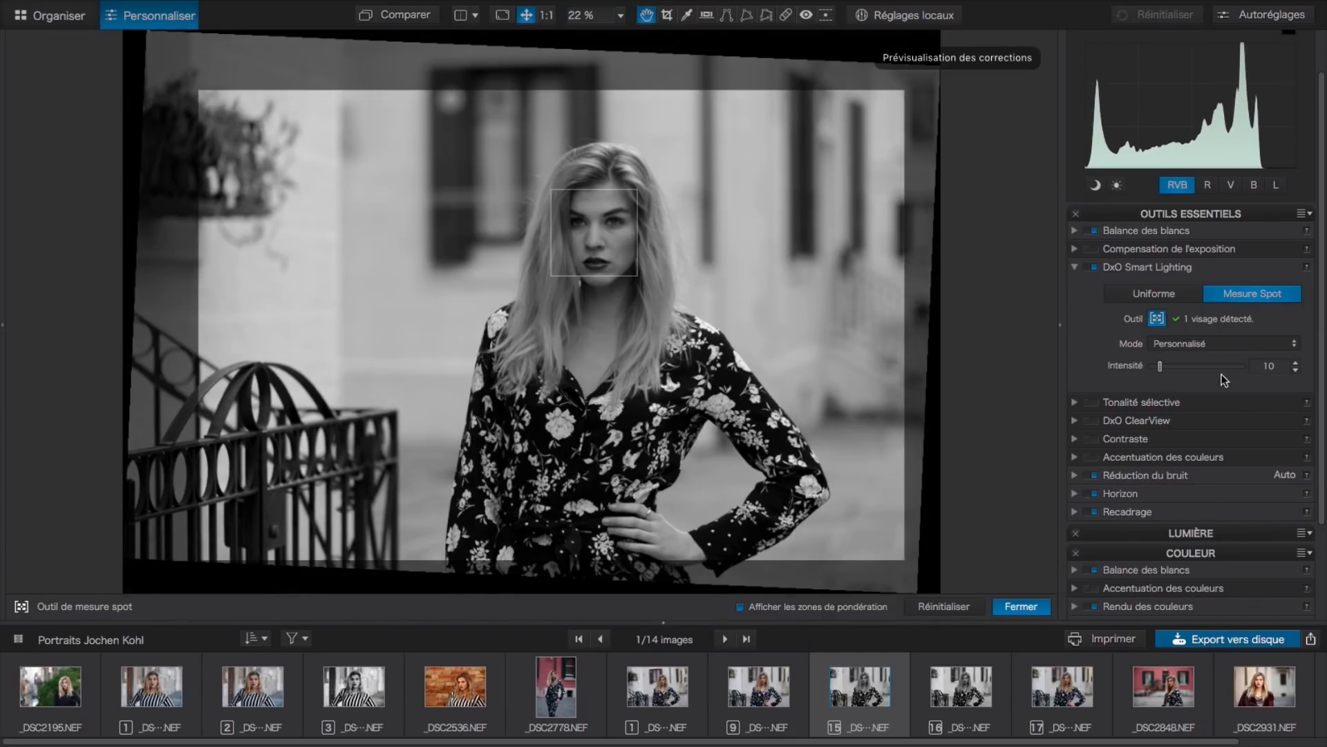
left_click(1243, 367)
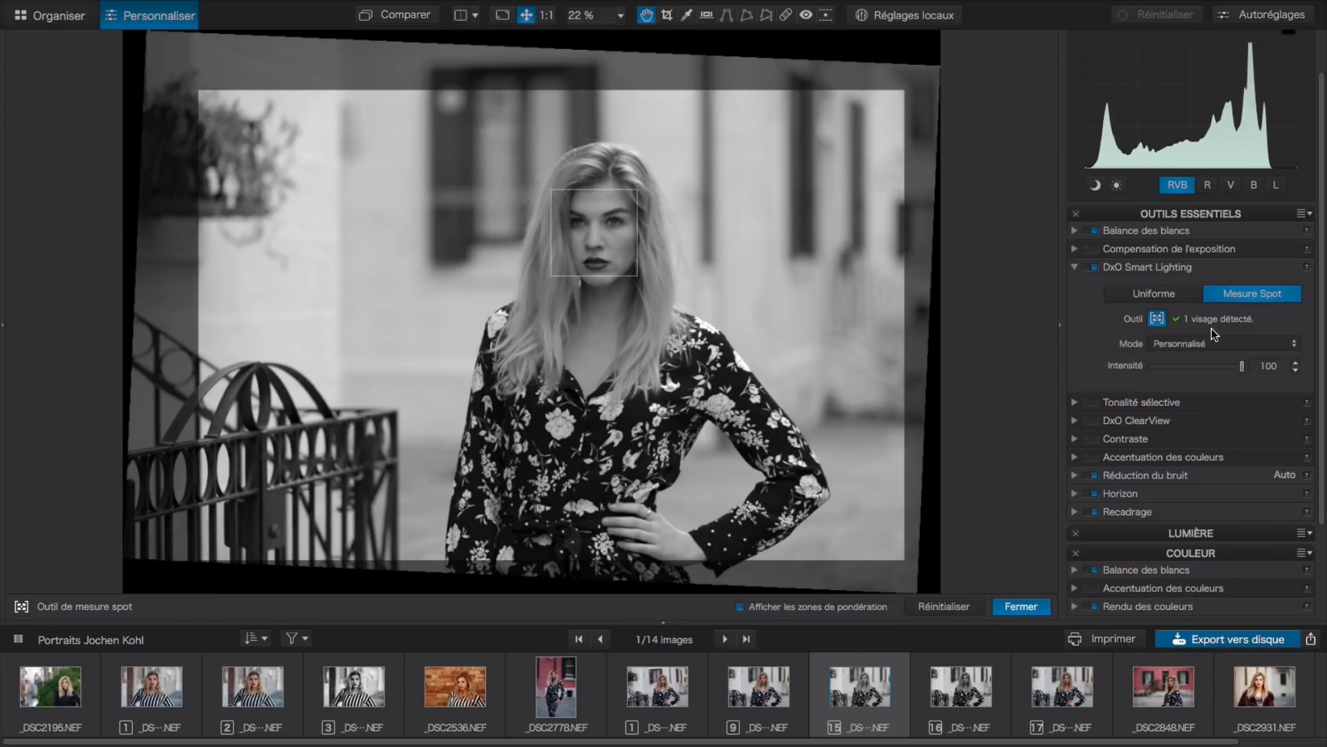
double_click(1242, 366)
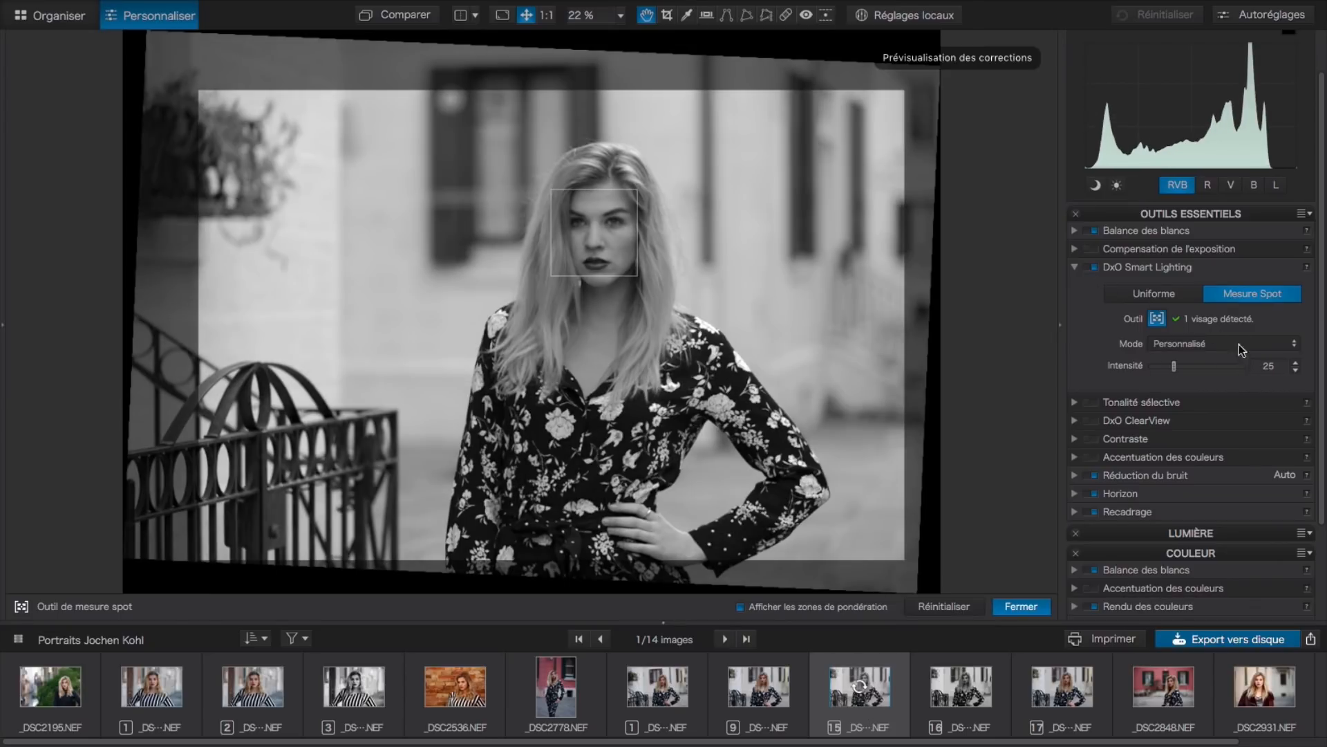
left_click(1210, 342)
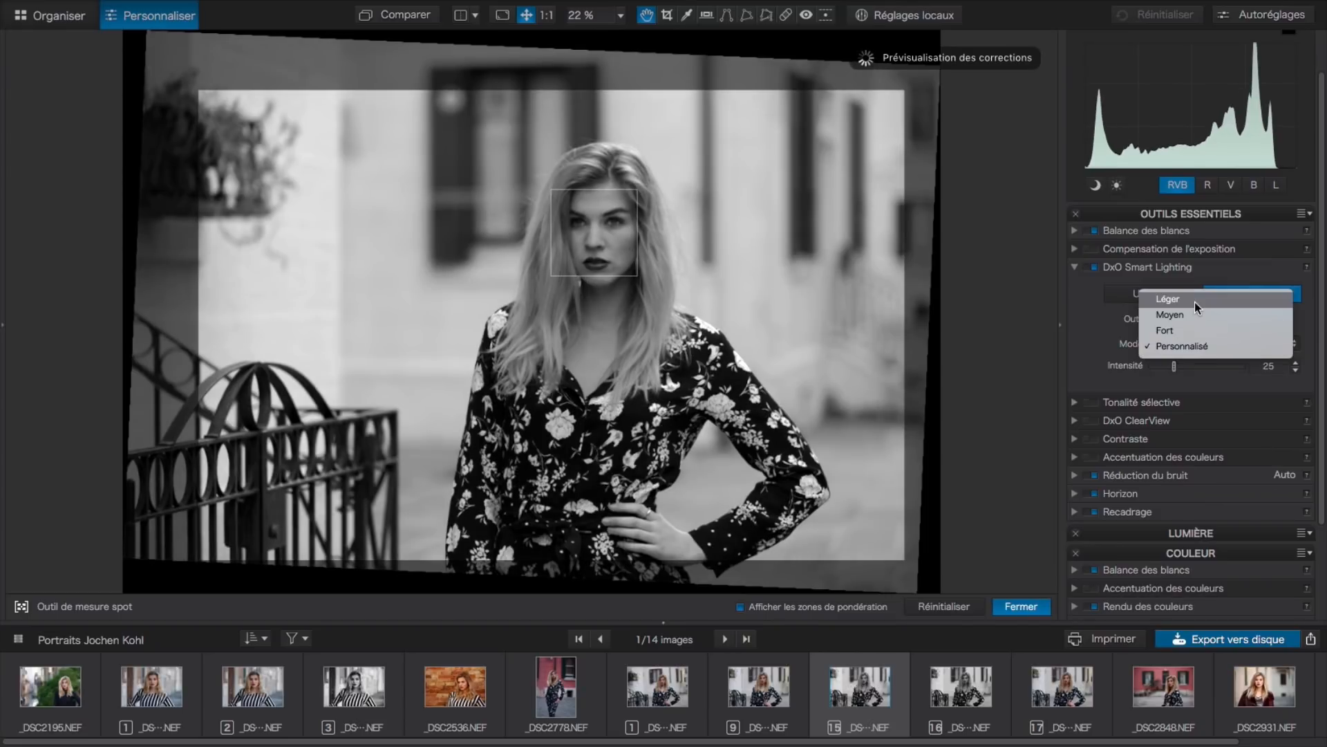
left_click(1195, 301)
left_click(1074, 267)
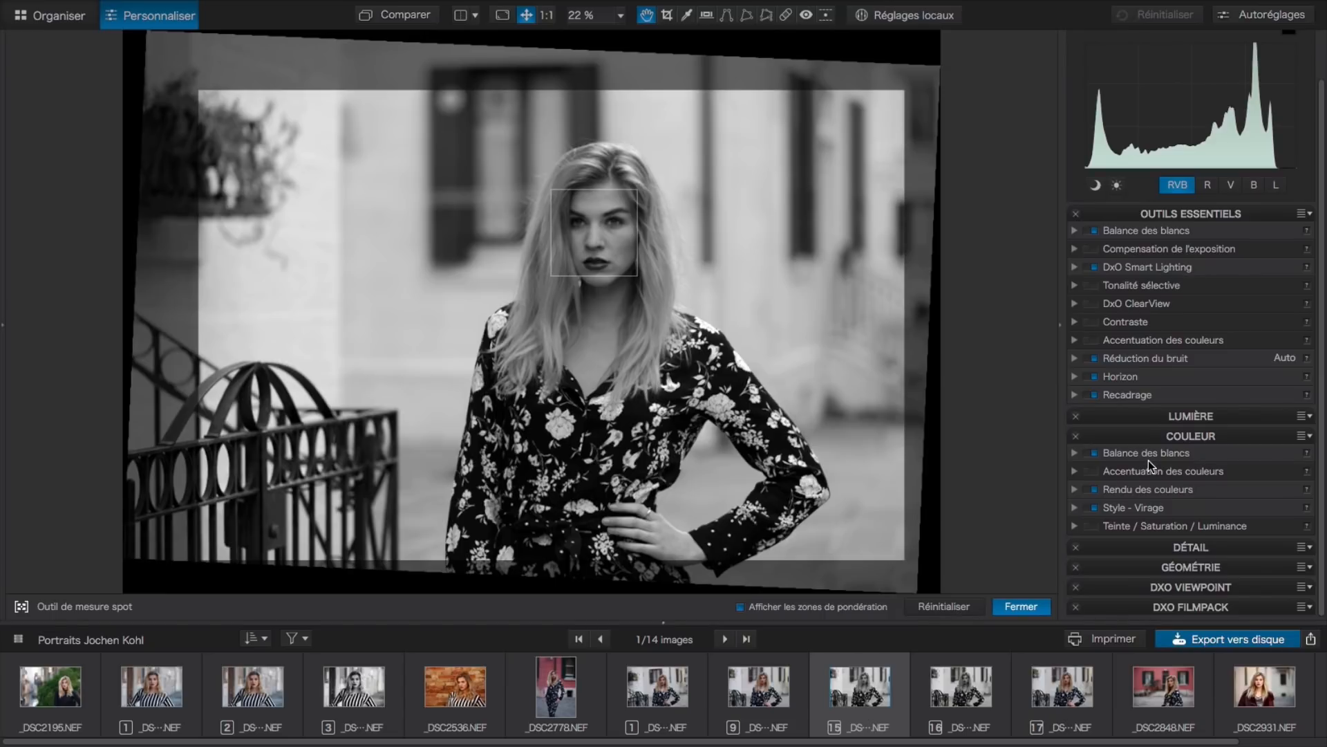
Collapse the Couleur tools, show the Courbe des tons settings under Lumière and choose the RVB curve
left_click(1200, 437)
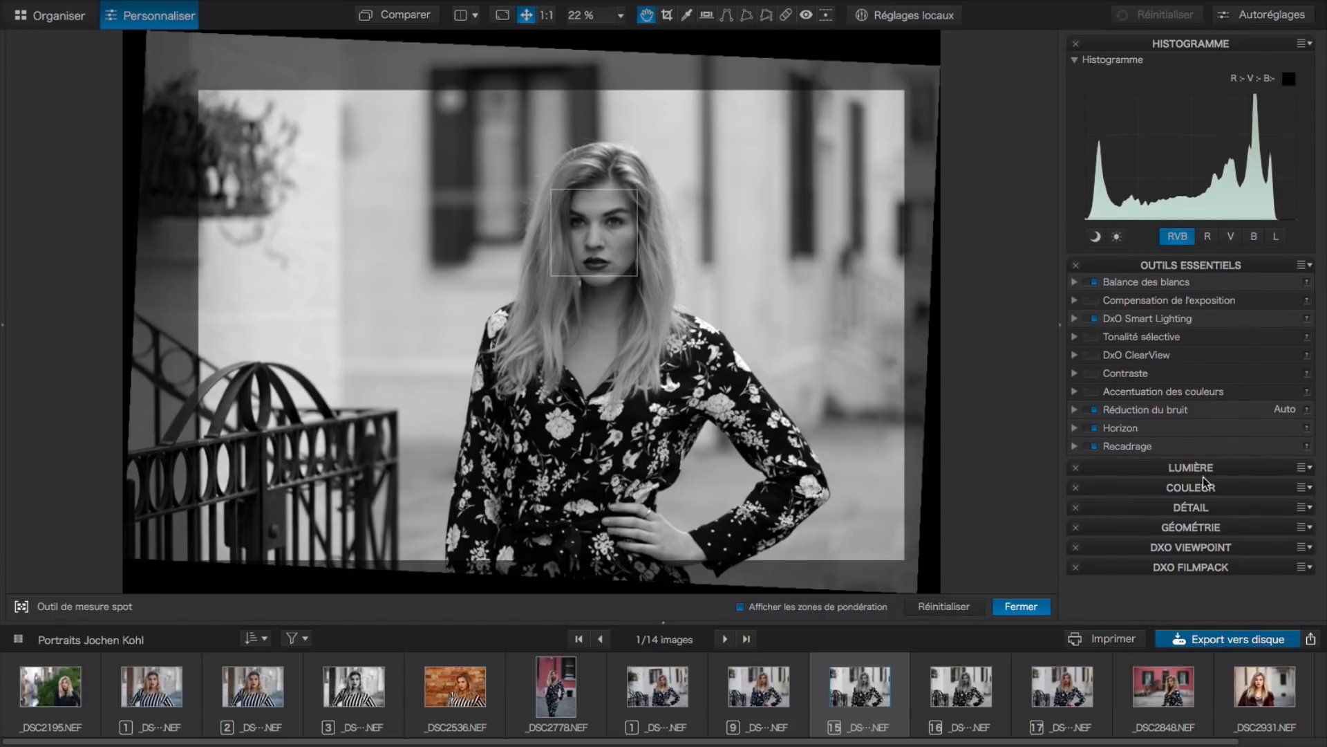
left_click(1196, 469)
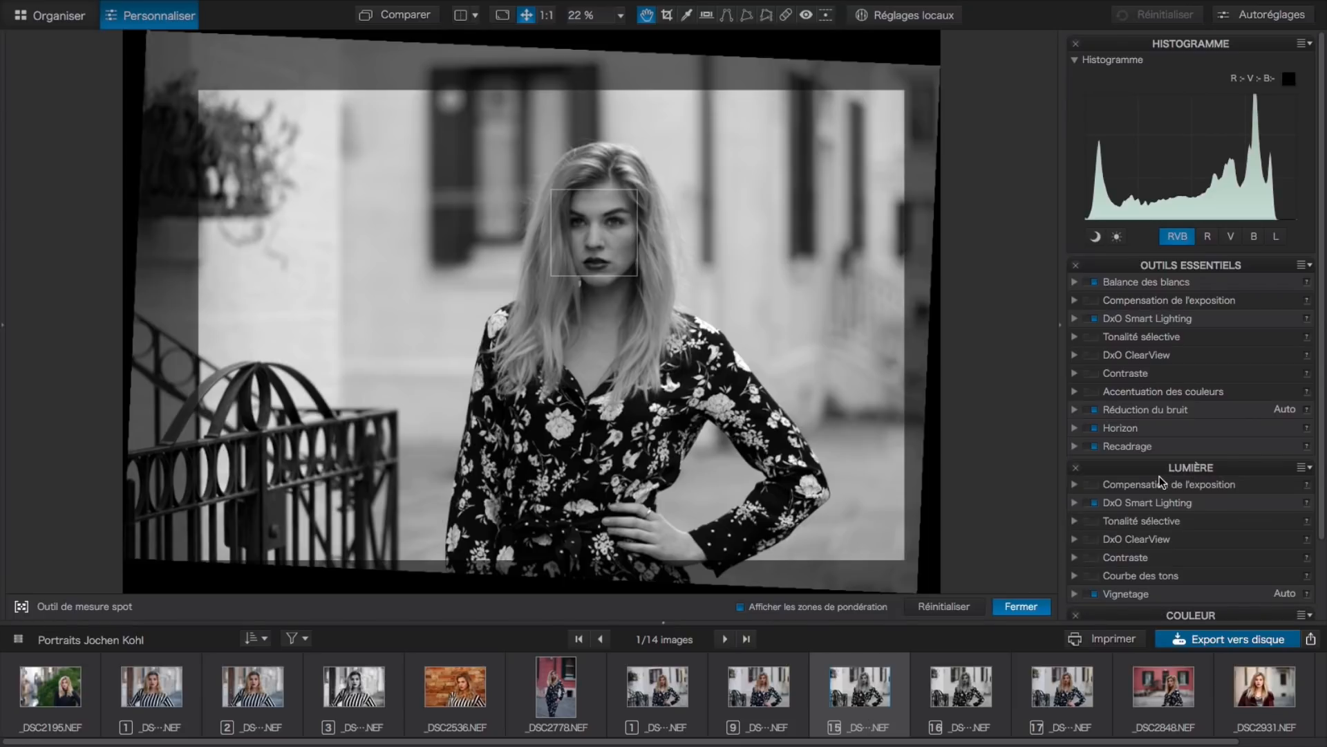
scroll(1161, 477, "down", 2)
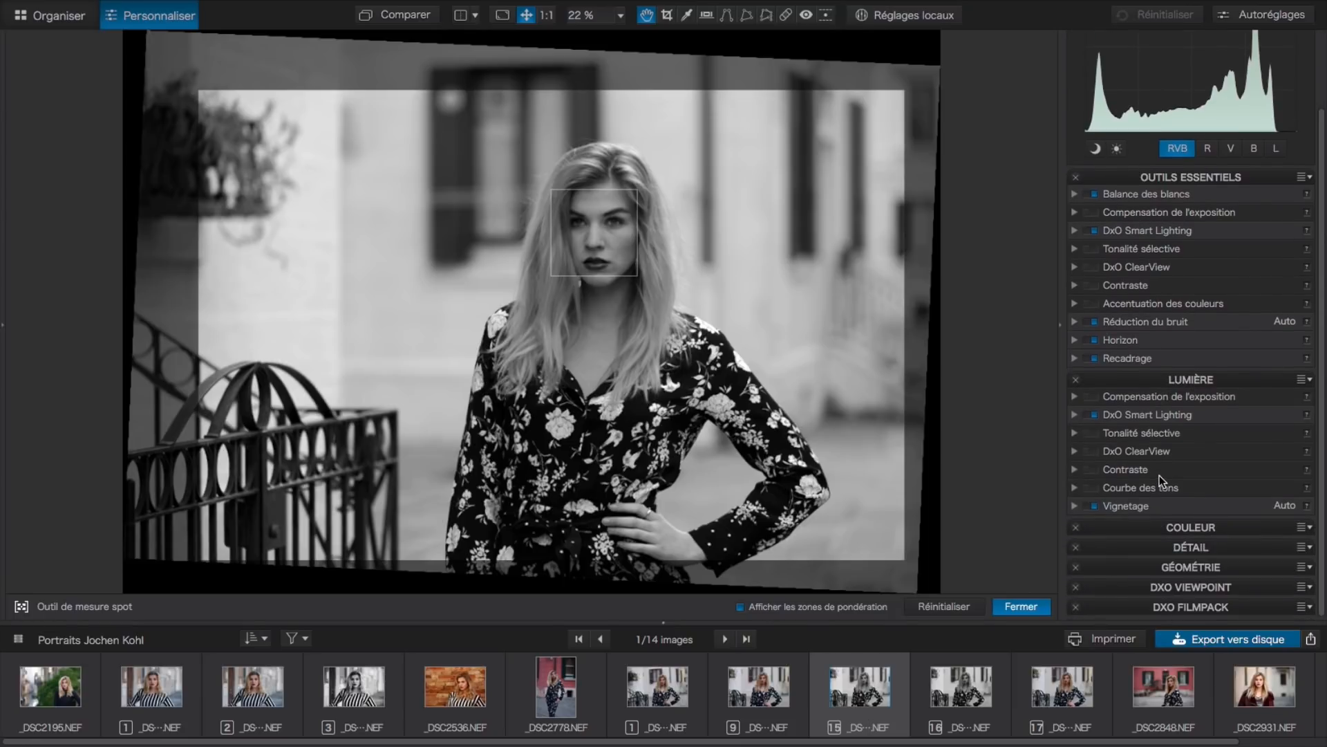
left_click(1076, 487)
scroll(1110, 474, "down", 5)
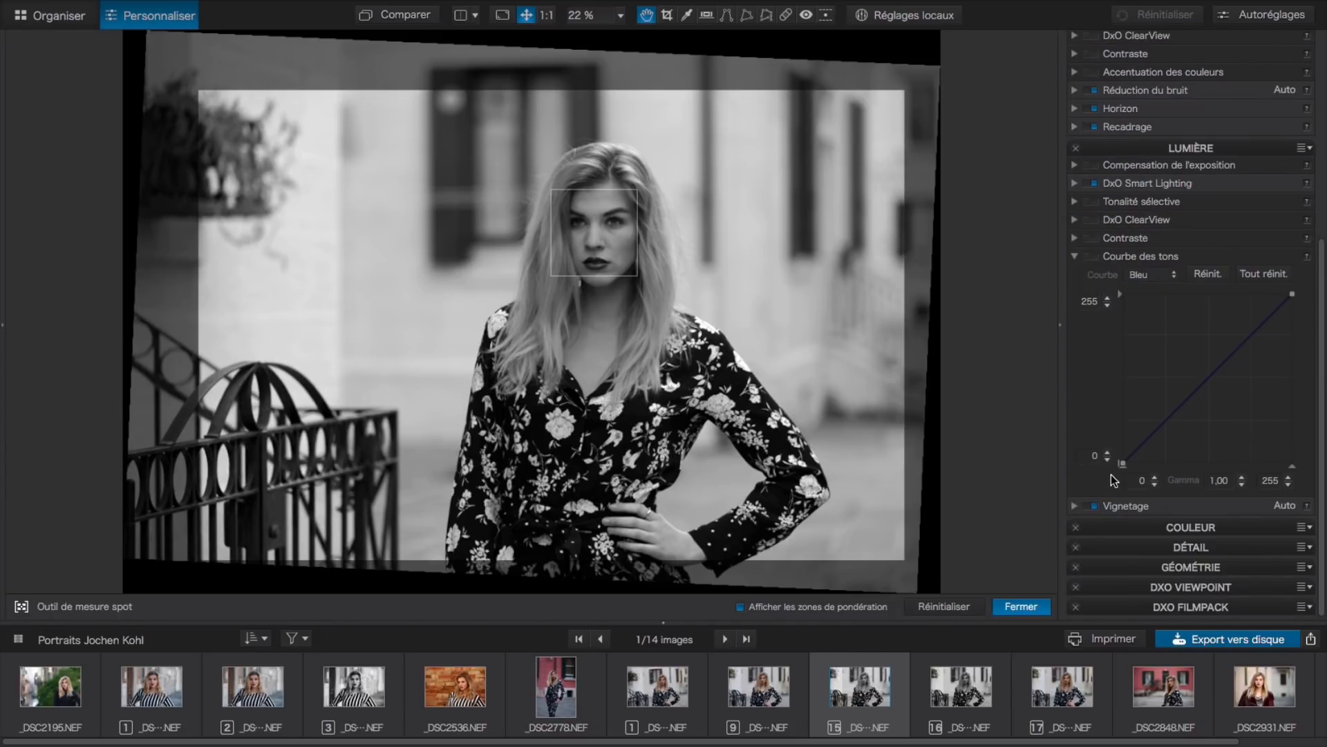
left_click(1164, 275)
left_click(1151, 230)
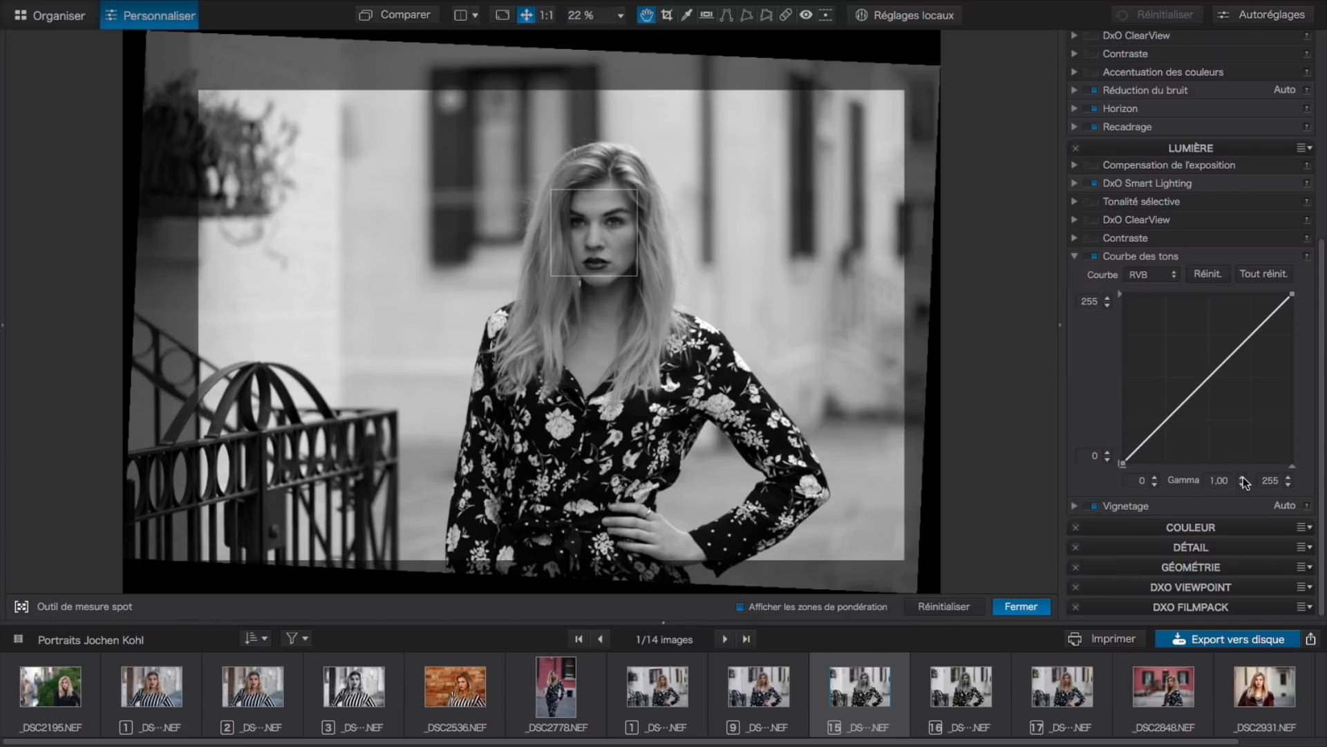
Try Gamma 1,30 and 1,40 on the RVB curve, closing the spot metering tool in between, and reset the curve
left_click(1243, 477)
left_click(1243, 476)
left_click(1243, 477)
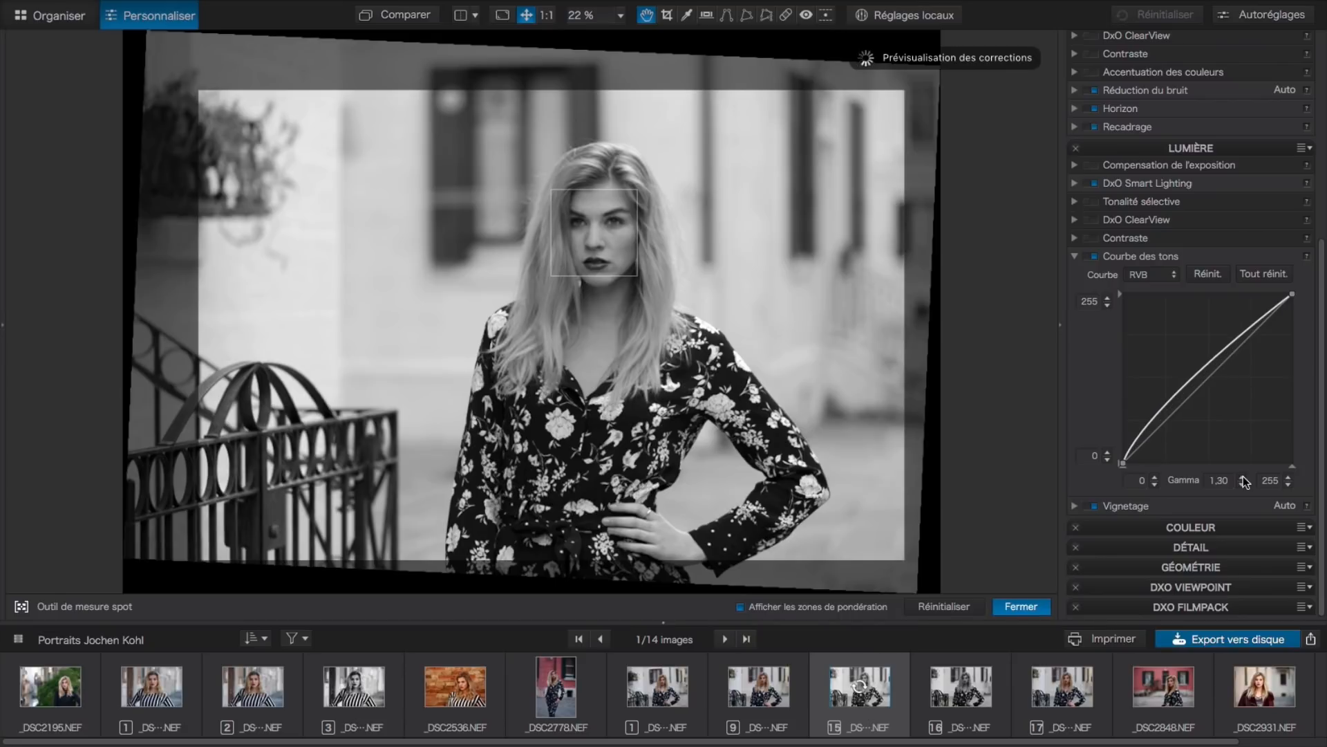
left_click(1024, 604)
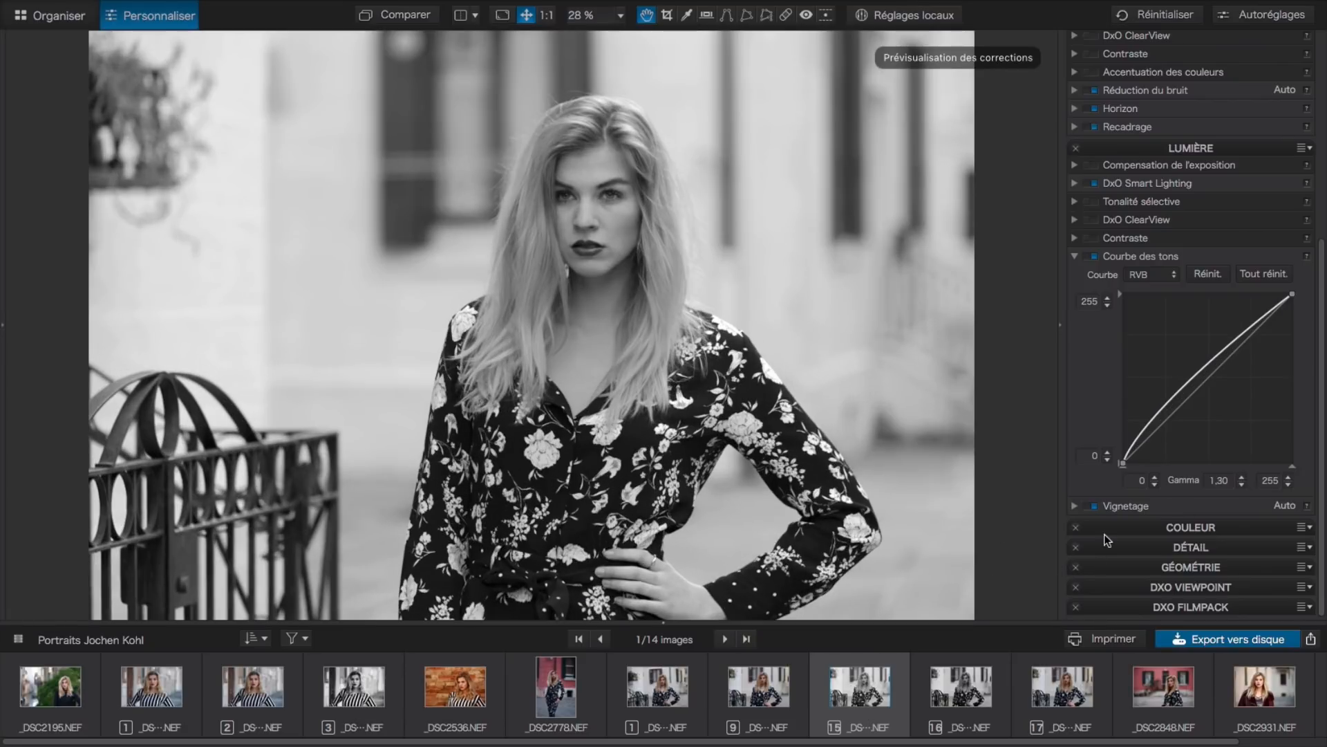
left_click(1243, 475)
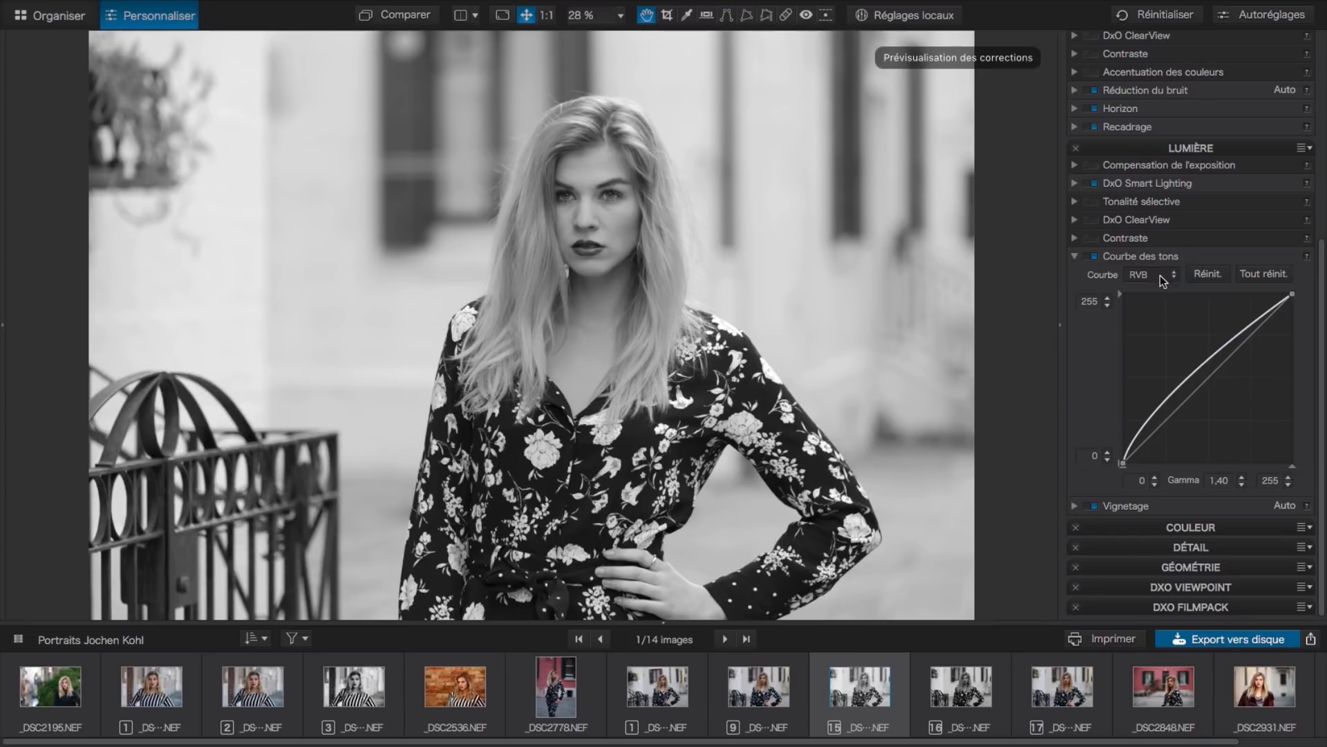
left_click(1205, 275)
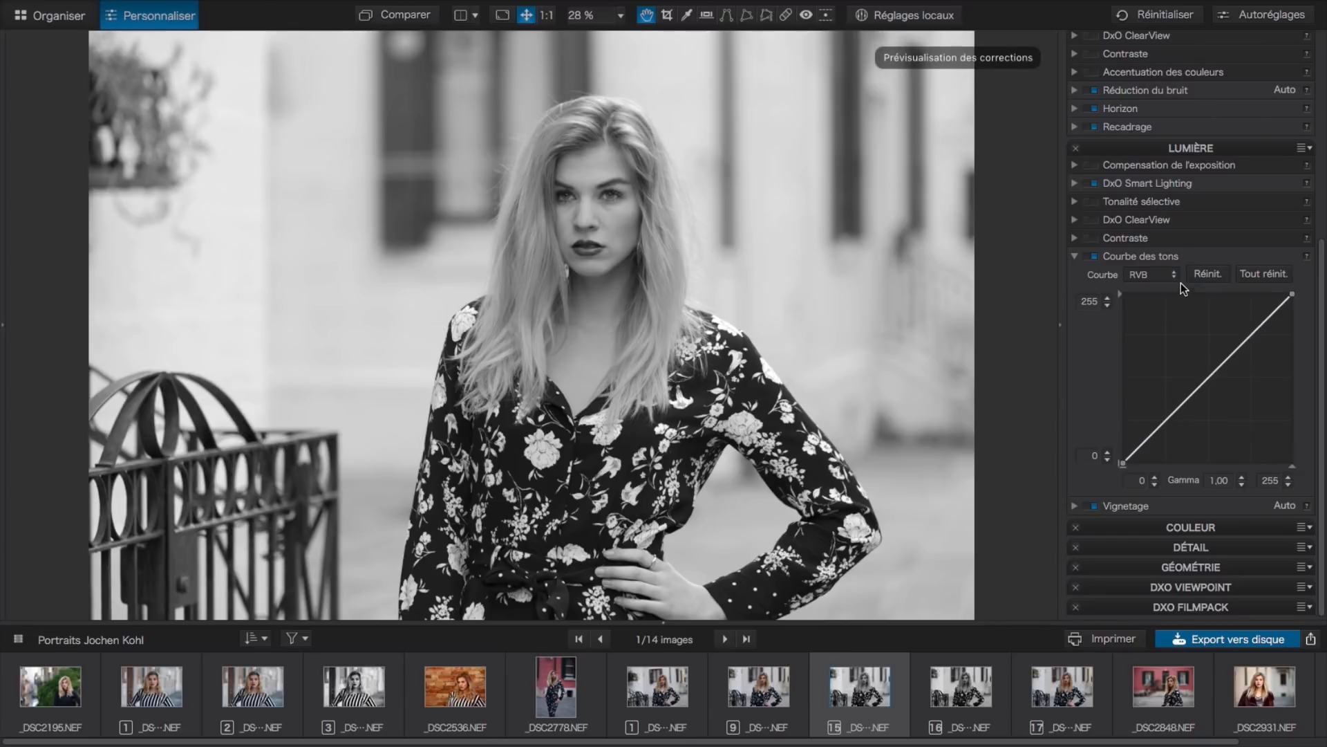
Try a midpoint adjustment on the Rouge curve and return to the RVB curve
left_click(1175, 275)
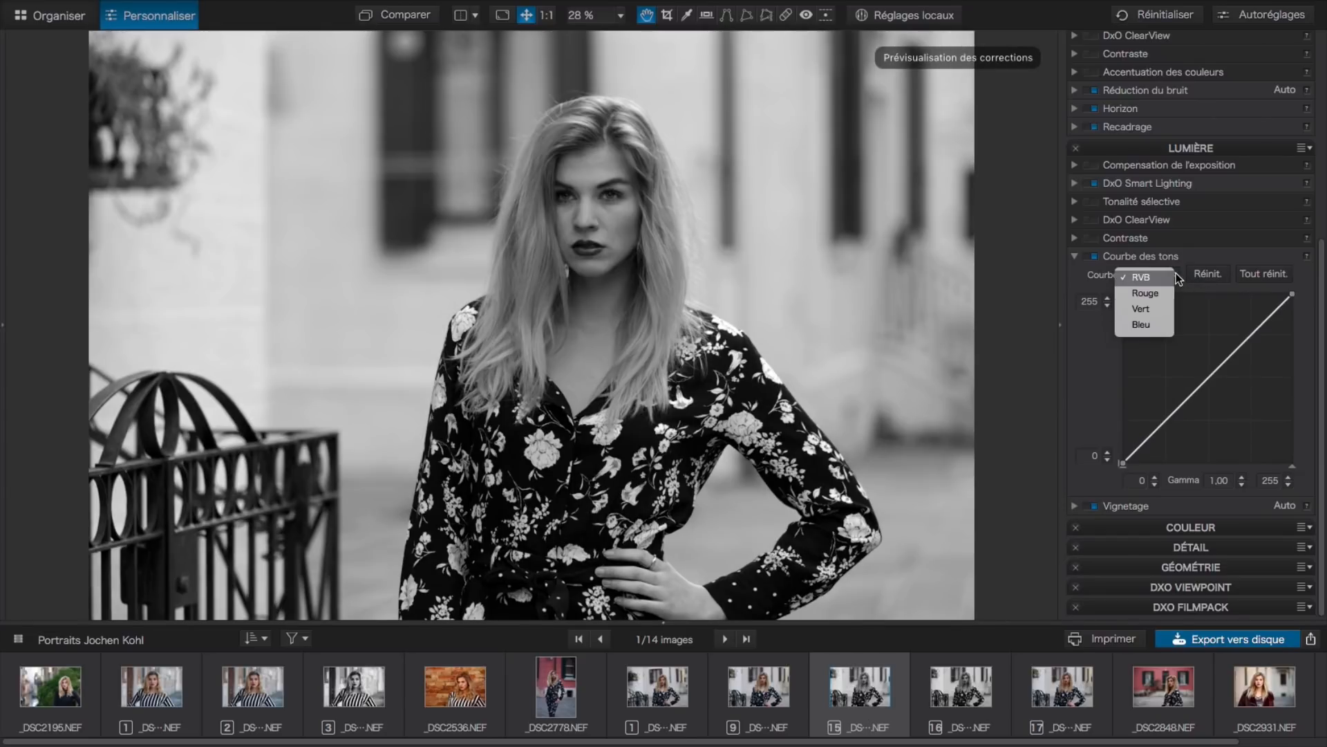
left_click(1144, 294)
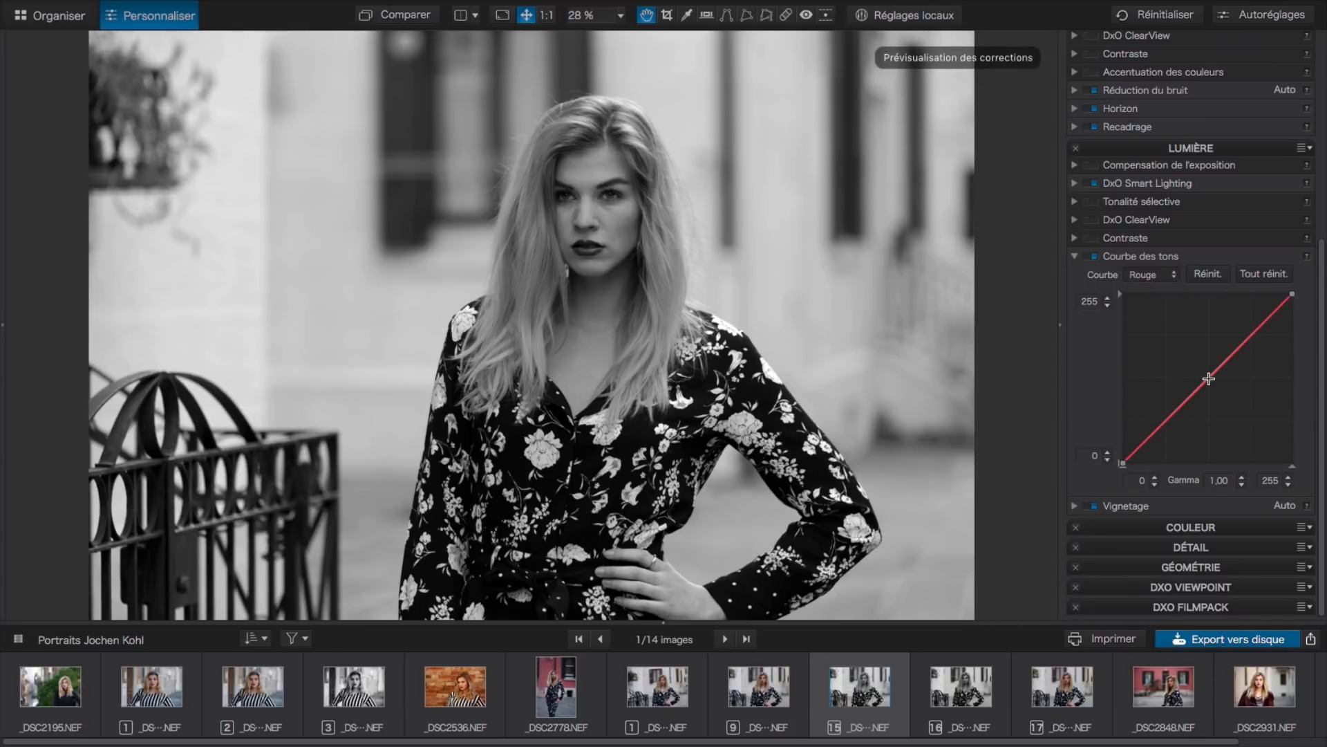
mouse_move(1208, 378)
left_mouse_down()
mouse_move(1204, 364)
mouse_move(1209, 377)
left_mouse_up()
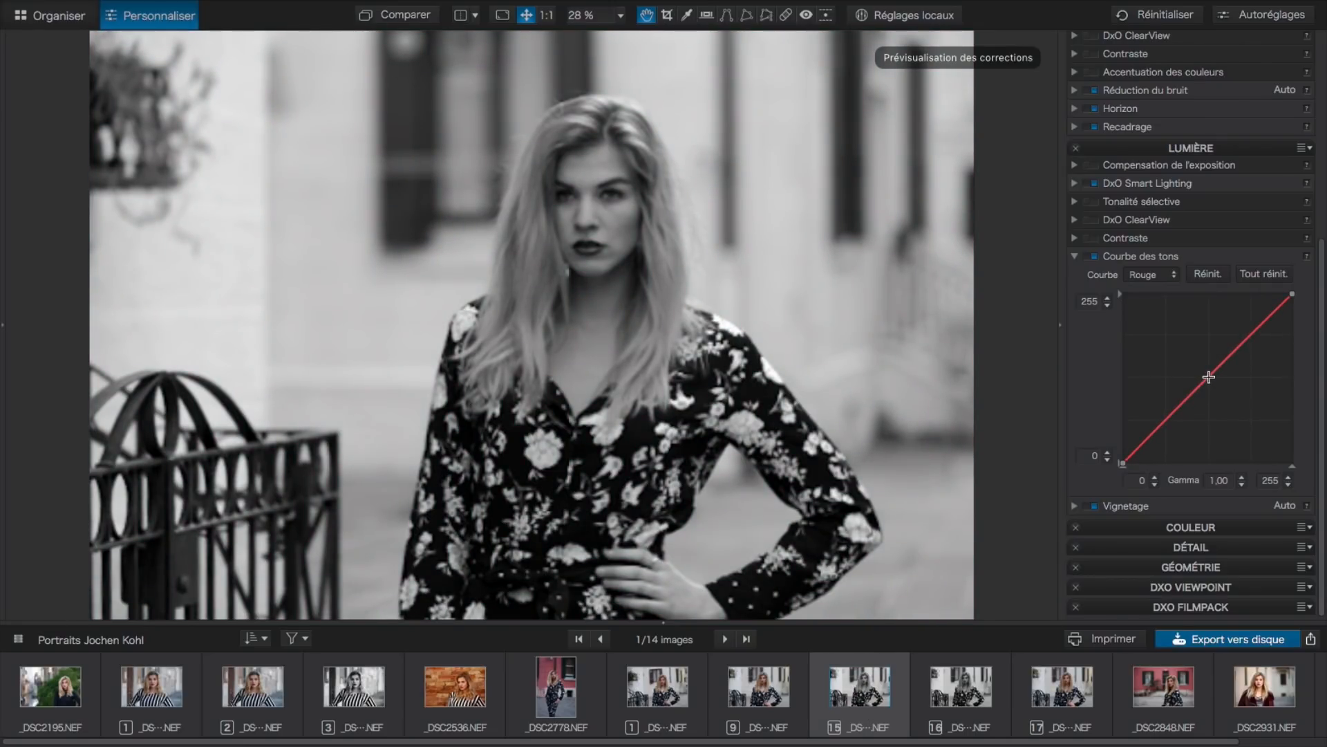
left_click(1159, 276)
left_click(1151, 264)
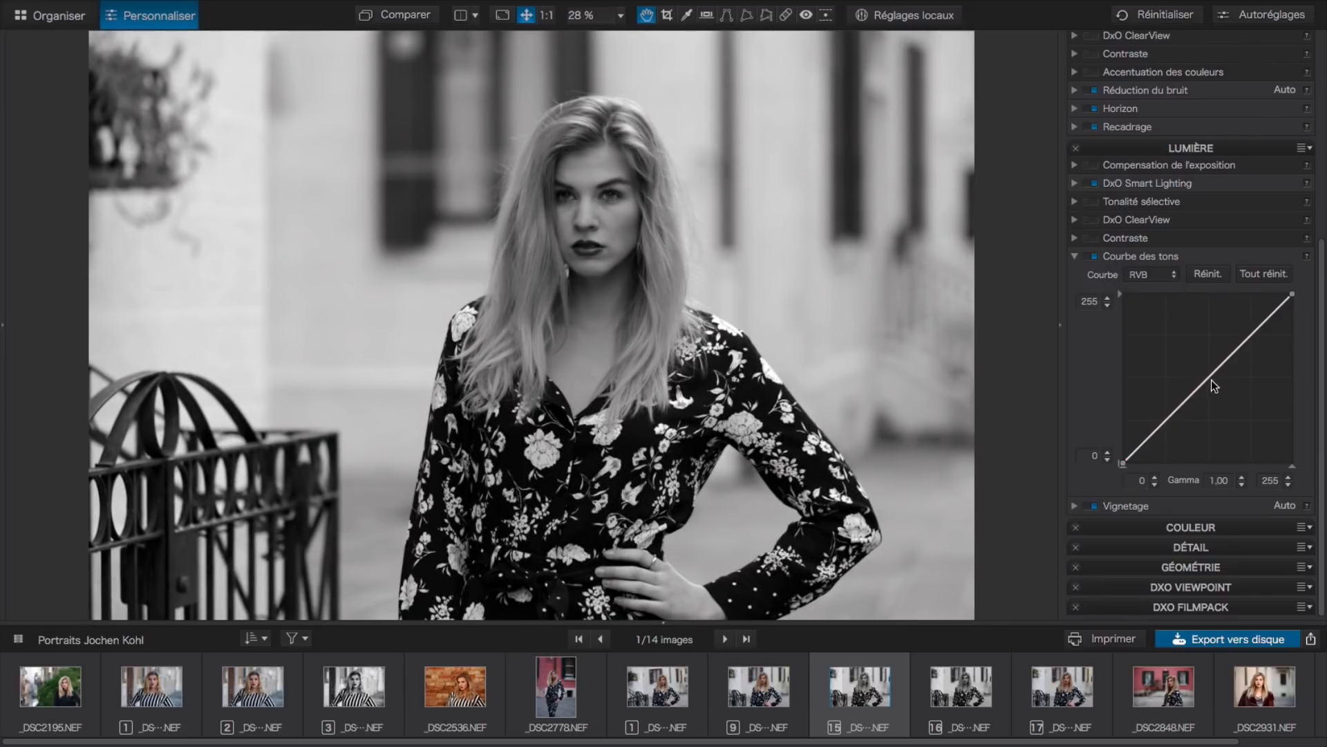
Try an S-shaped RVB curve with an anchored midpoint, raised highlights and lowered shadows, reset all curves and close the settings
mouse_move(1210, 375)
left_mouse_down()
mouse_move(1202, 346)
mouse_move(1209, 401)
mouse_move(1203, 381)
left_mouse_up()
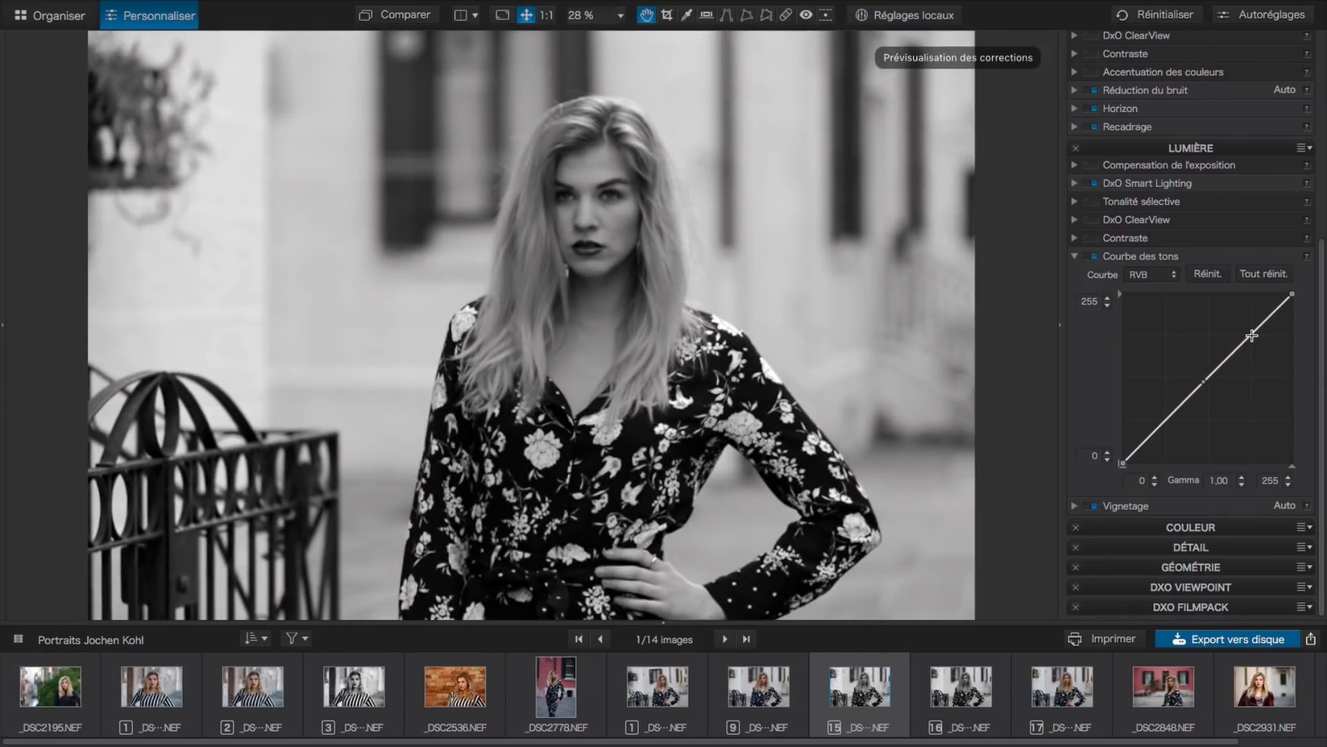
left_click_drag(1247, 338, 1238, 323)
left_click_drag(1174, 419, 1179, 427)
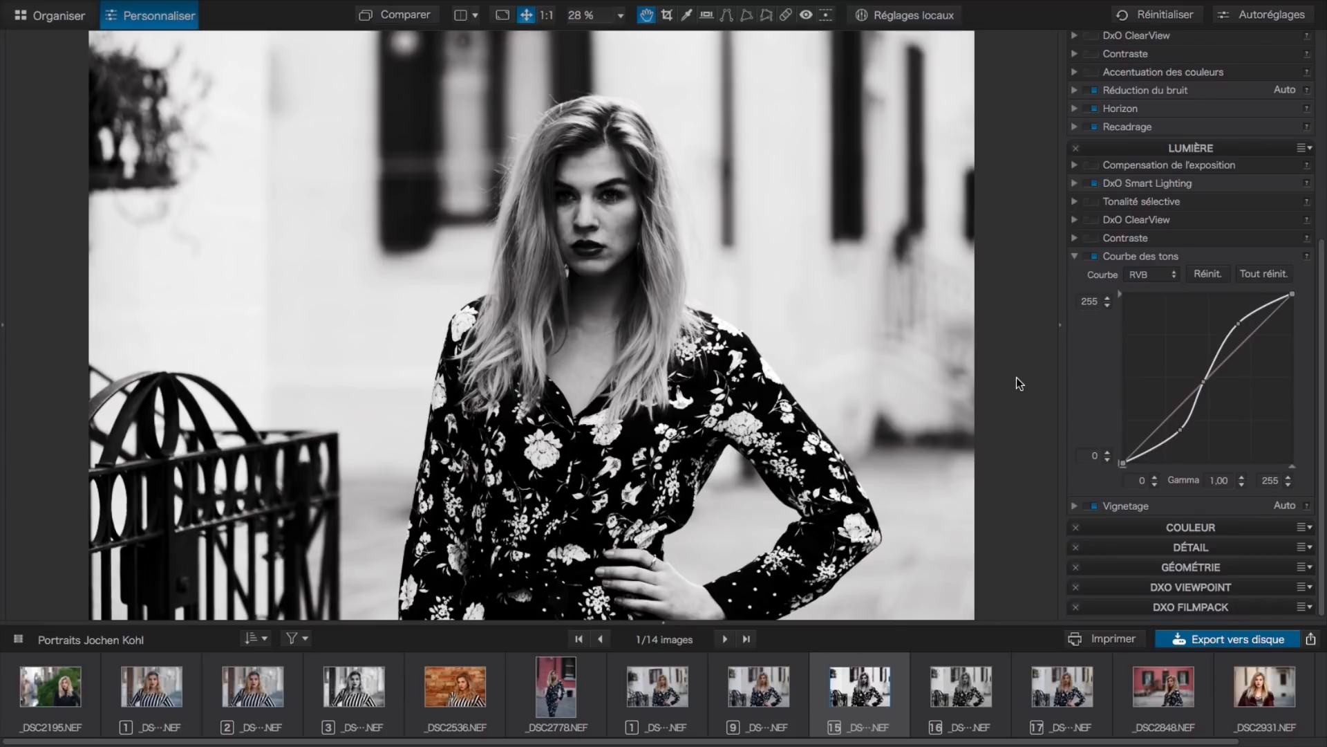
left_click(1274, 273)
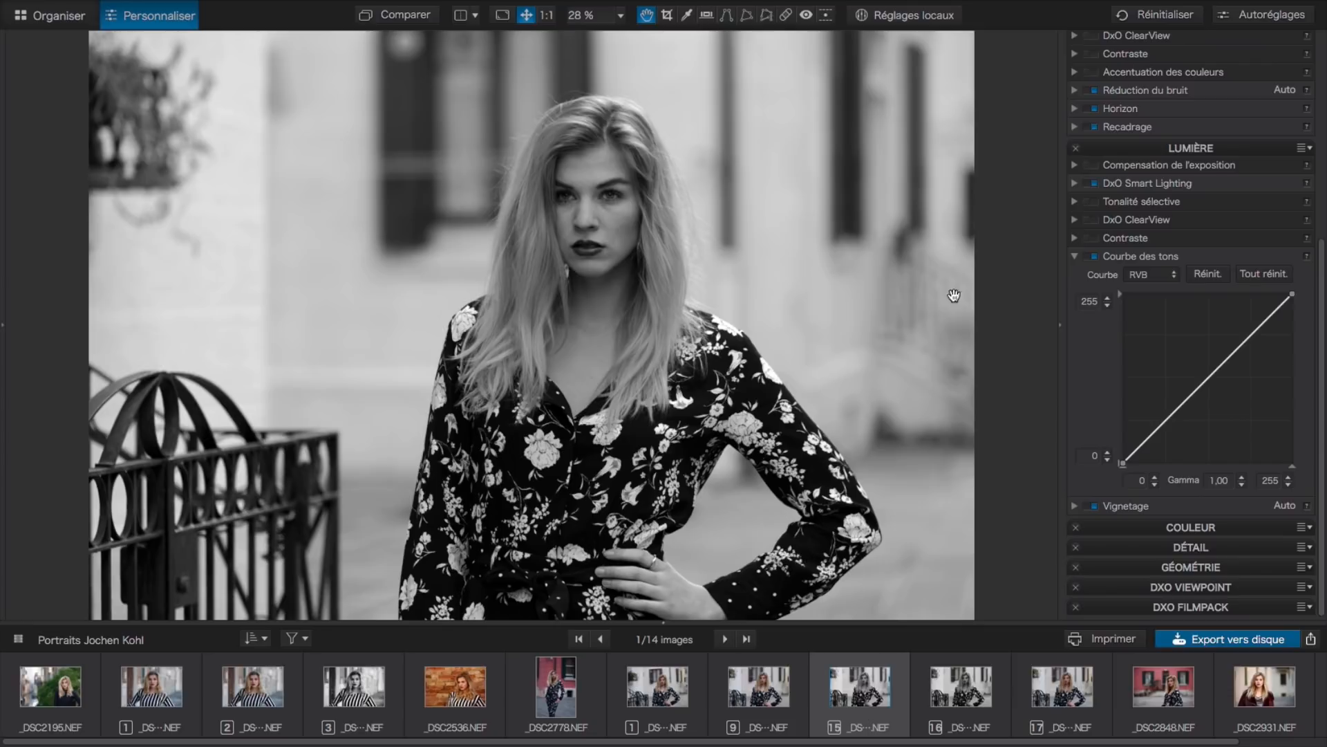
left_click(1077, 255)
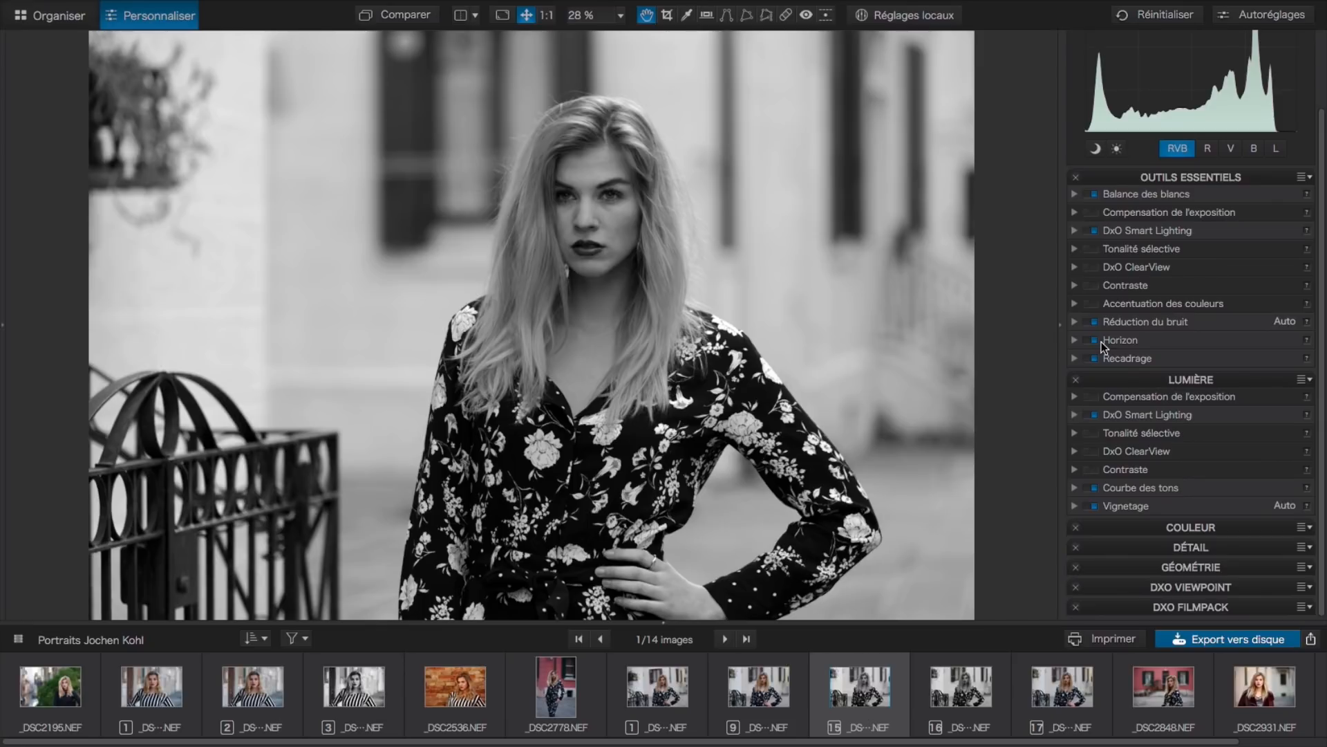
Create a virtual copy of colour version 9 of the portrait and select the new copy
left_click(758, 697)
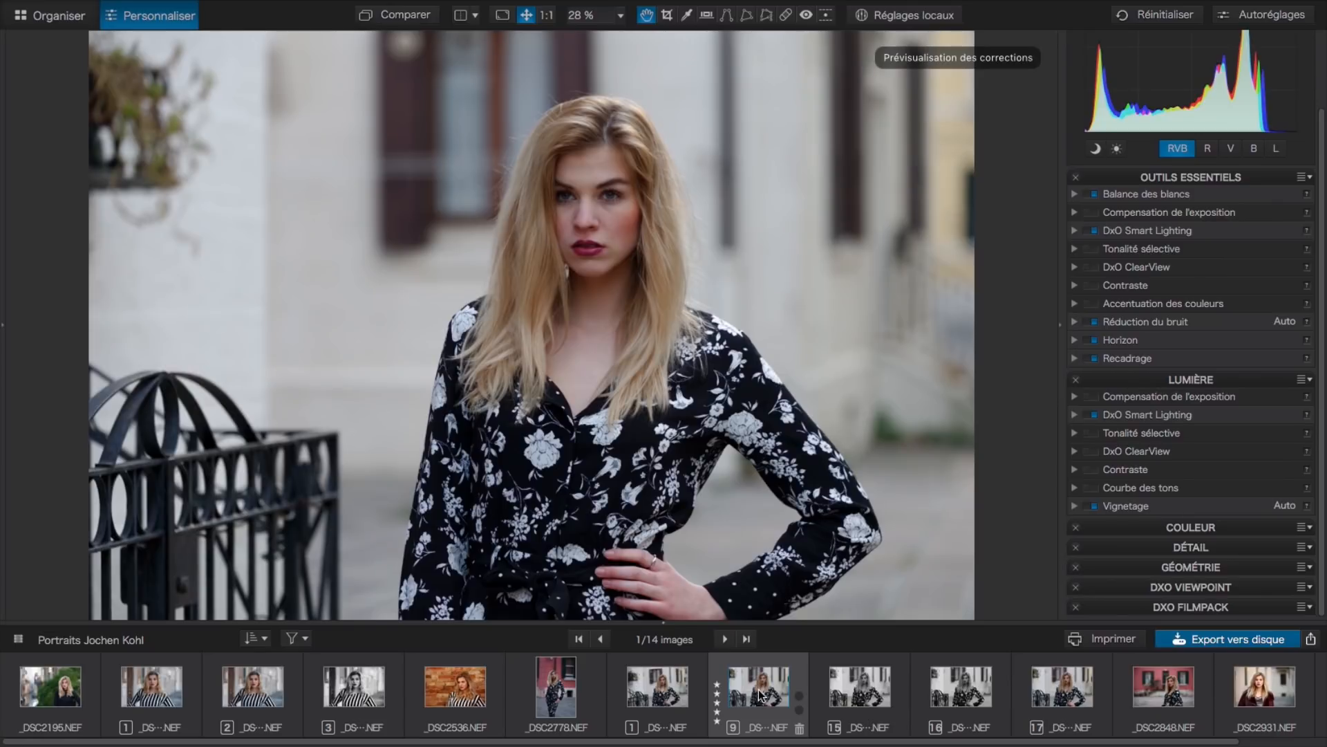
right_click(751, 691)
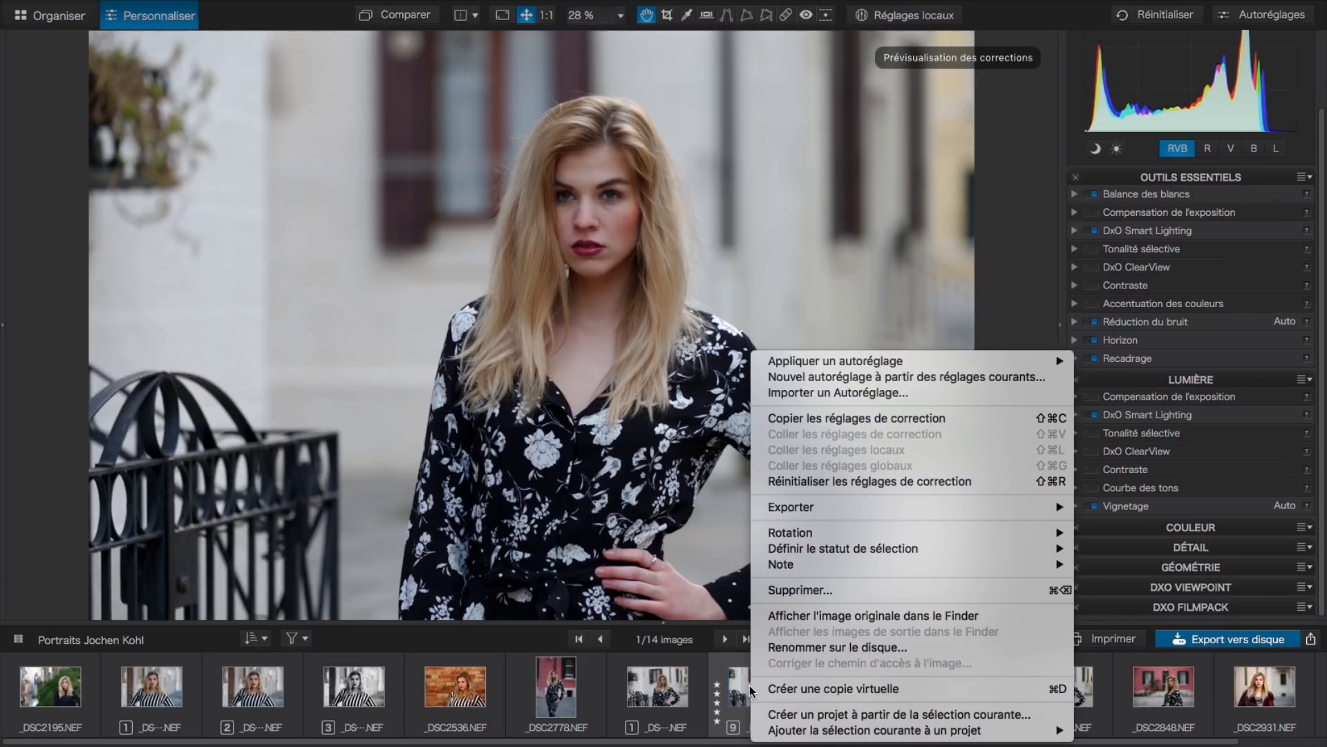
left_click(790, 687)
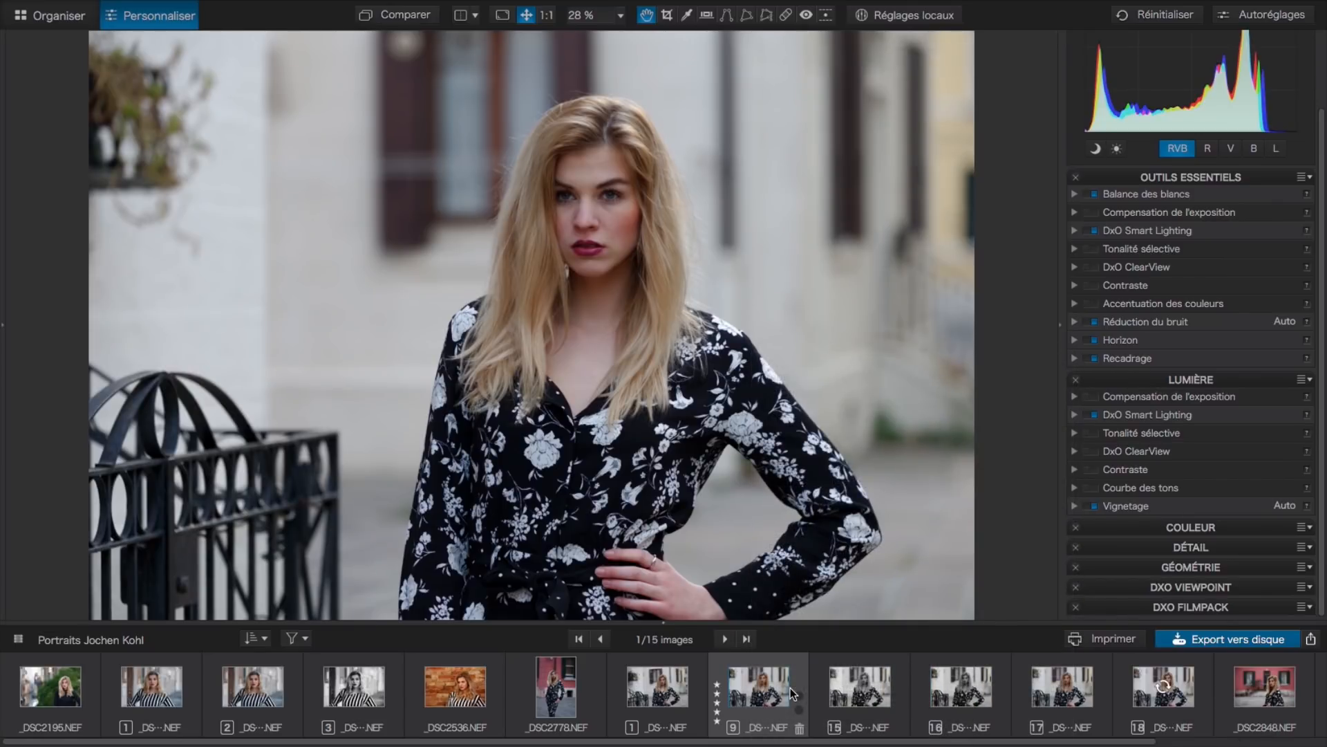
left_click(1167, 690)
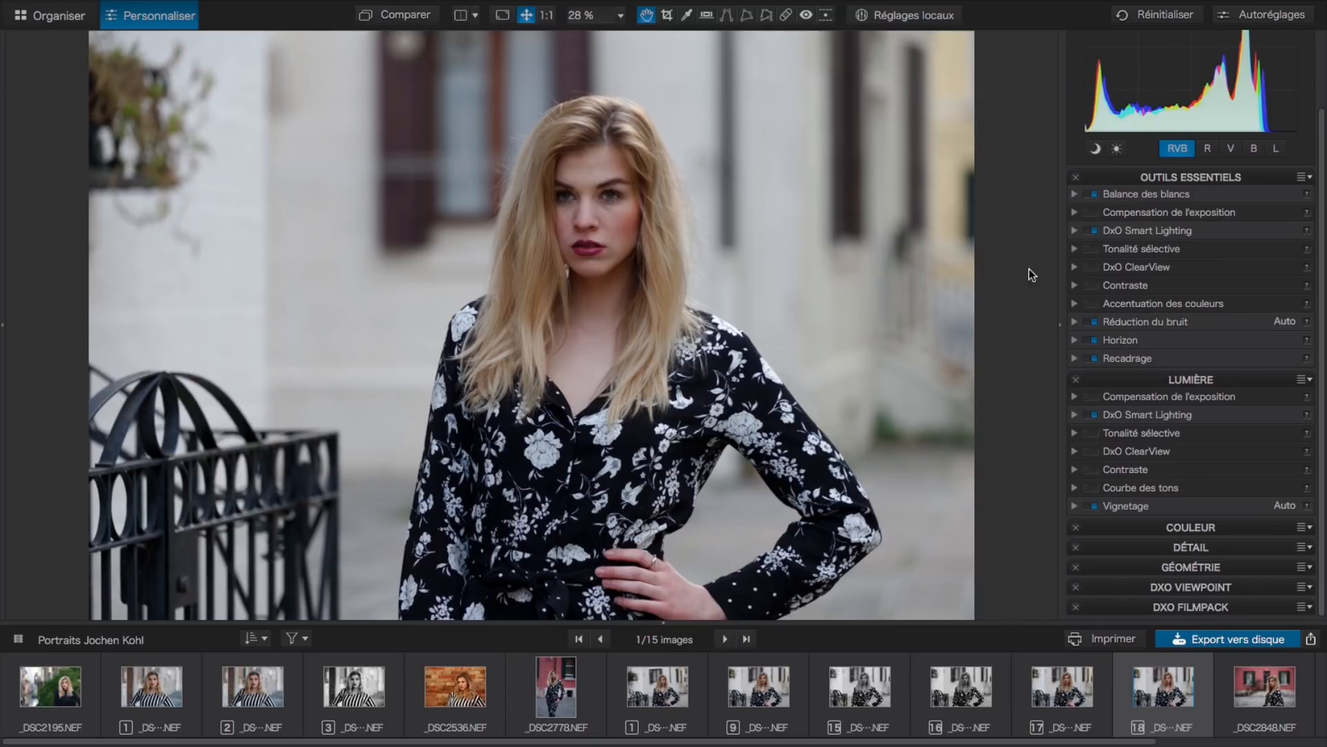
Show the Accentuation des couleurs settings, try Vibrance values of -67 and 47, and reset Vibrance to 0
left_click(1074, 303)
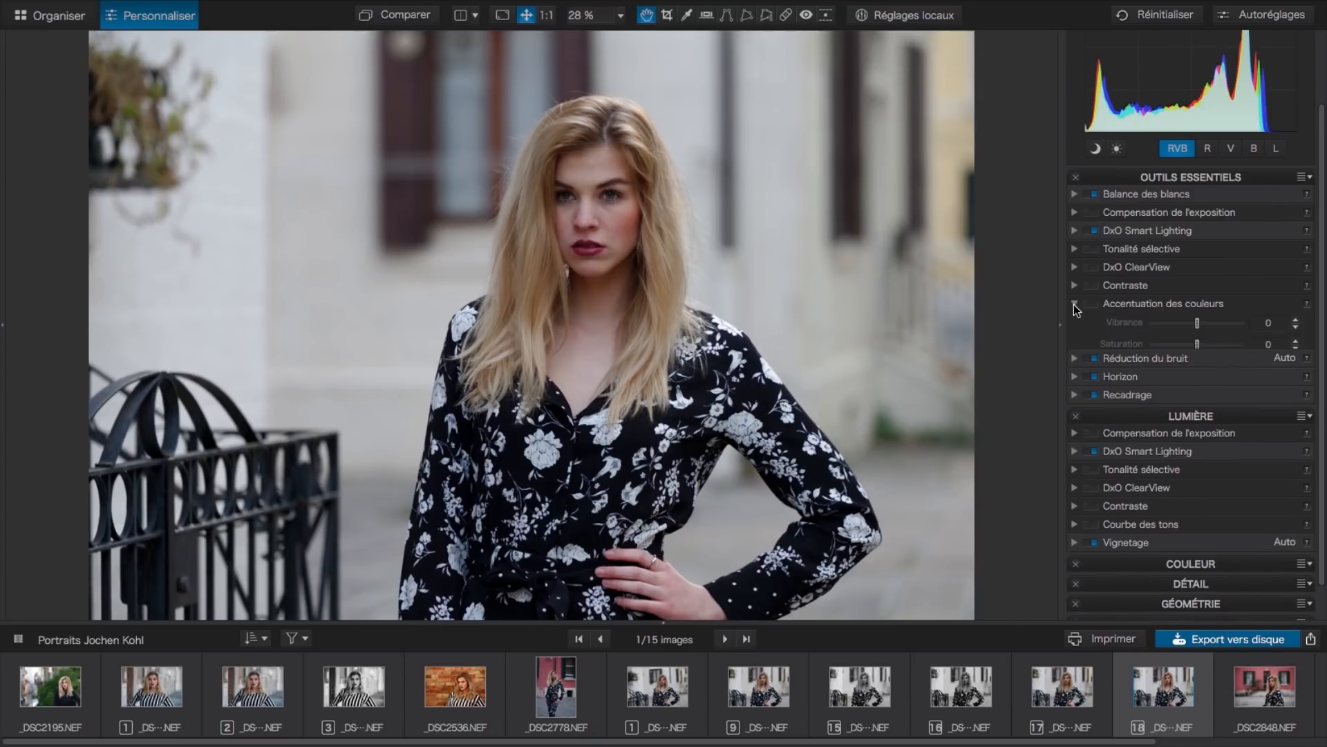
left_click_drag(1197, 325, 1165, 326)
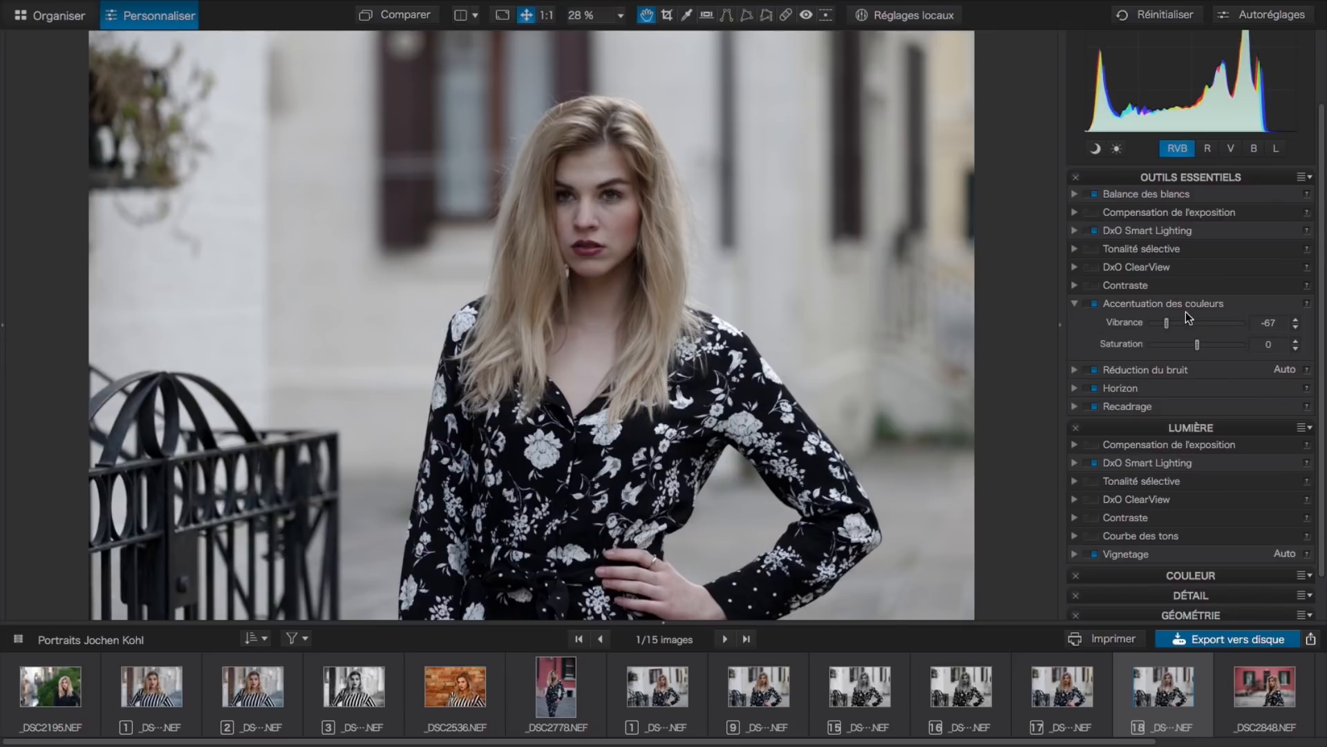
left_click_drag(1166, 325, 1214, 322)
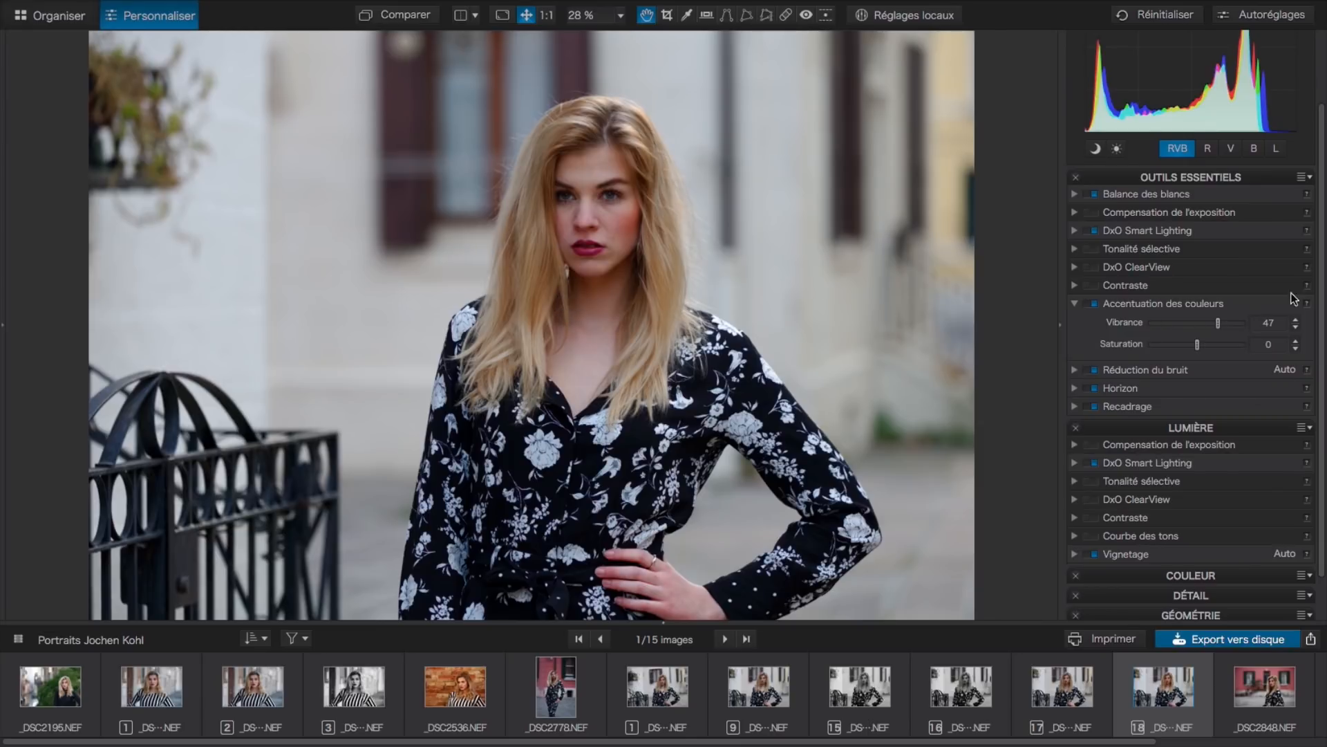
double_click(1218, 324)
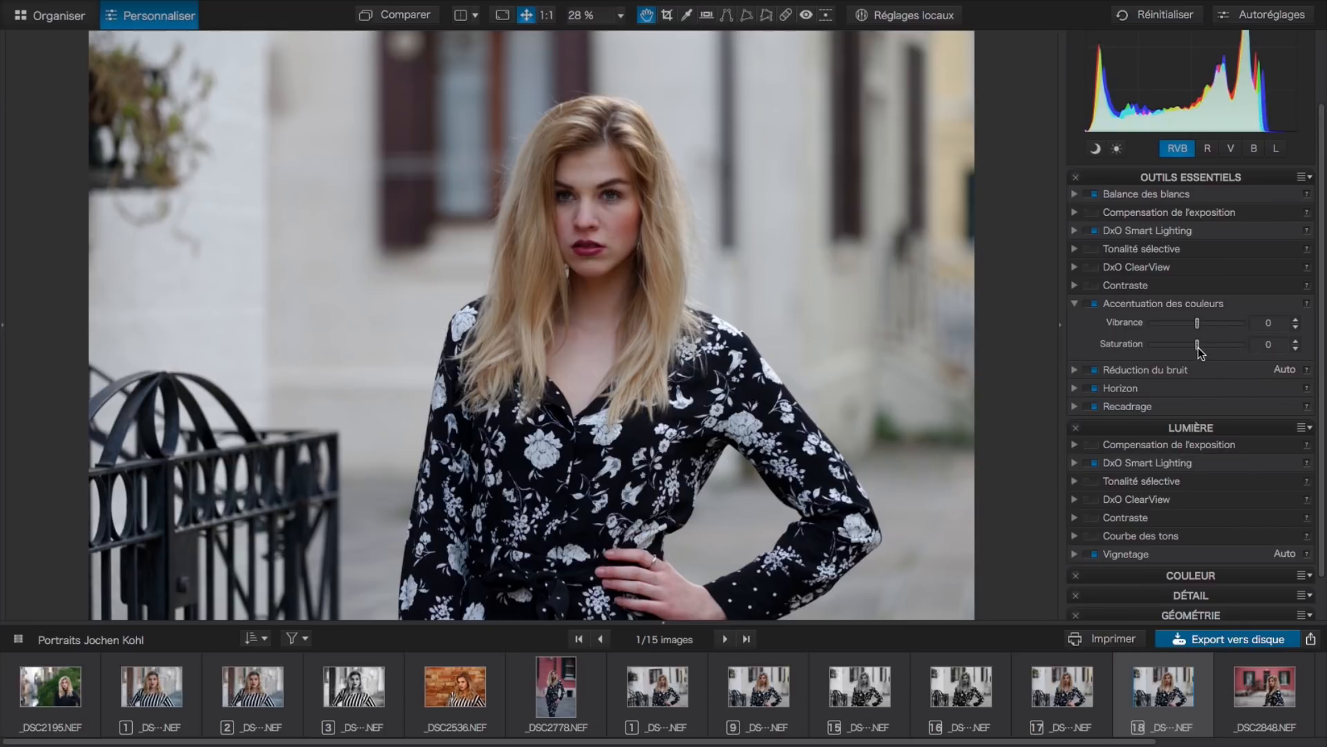
Try Saturation values of -100 and 72 and reset it, then raise Vibrance slightly and reset it to 0
left_click_drag(1198, 345, 1185, 345)
left_click_drag(1168, 346, 1151, 346)
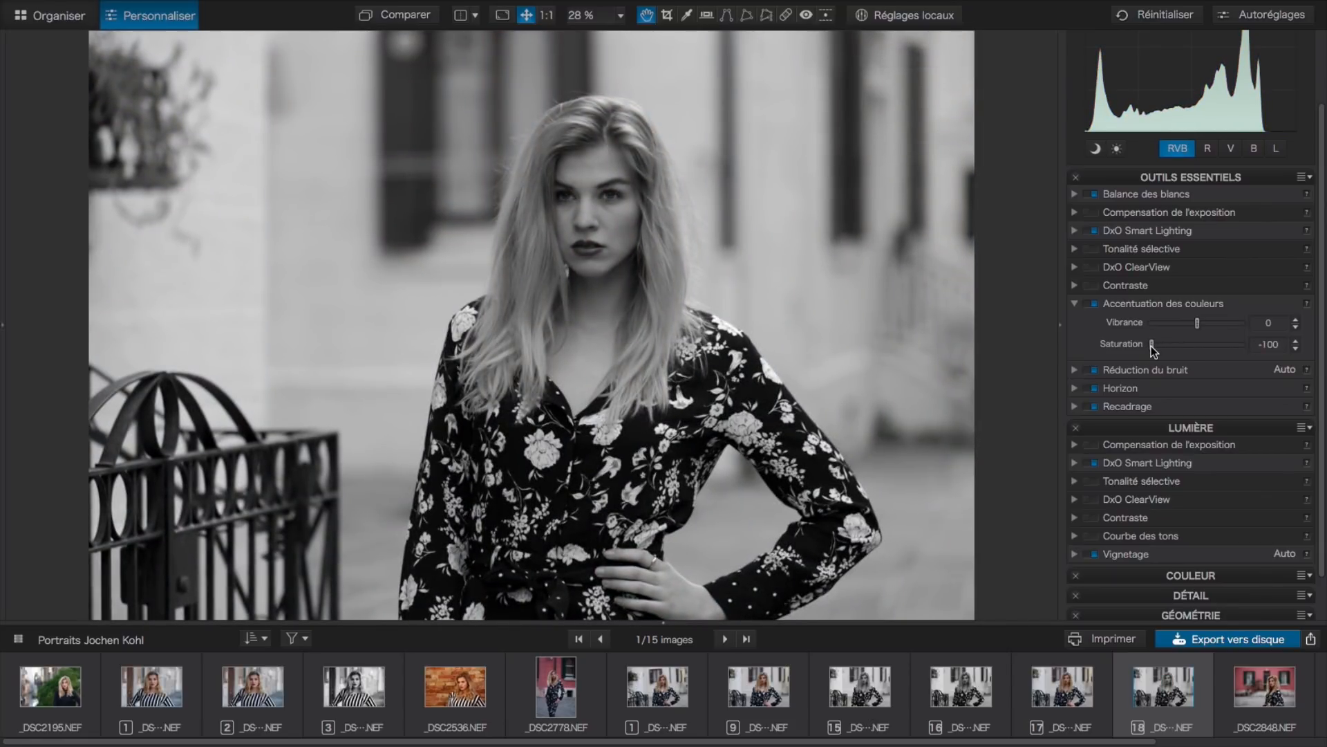
left_click_drag(1151, 346, 1220, 345)
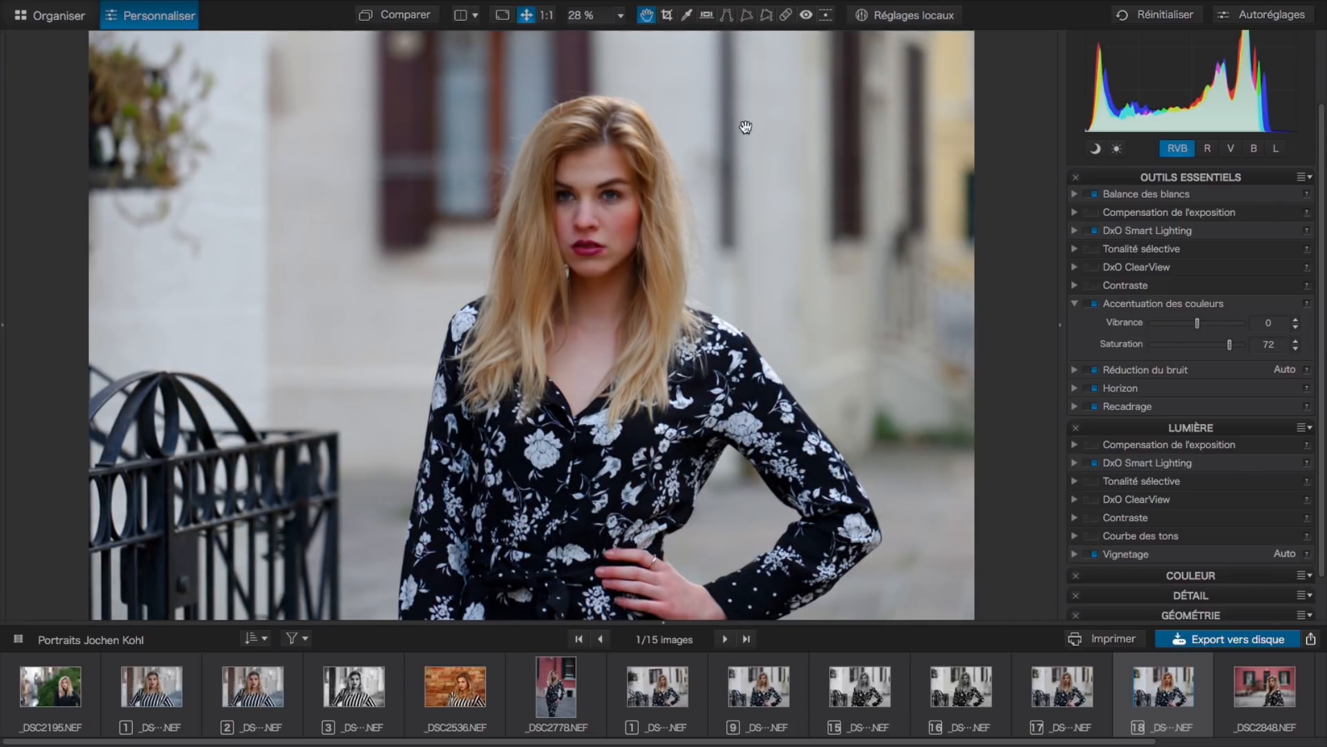
left_click(1230, 346)
double_click(1230, 346)
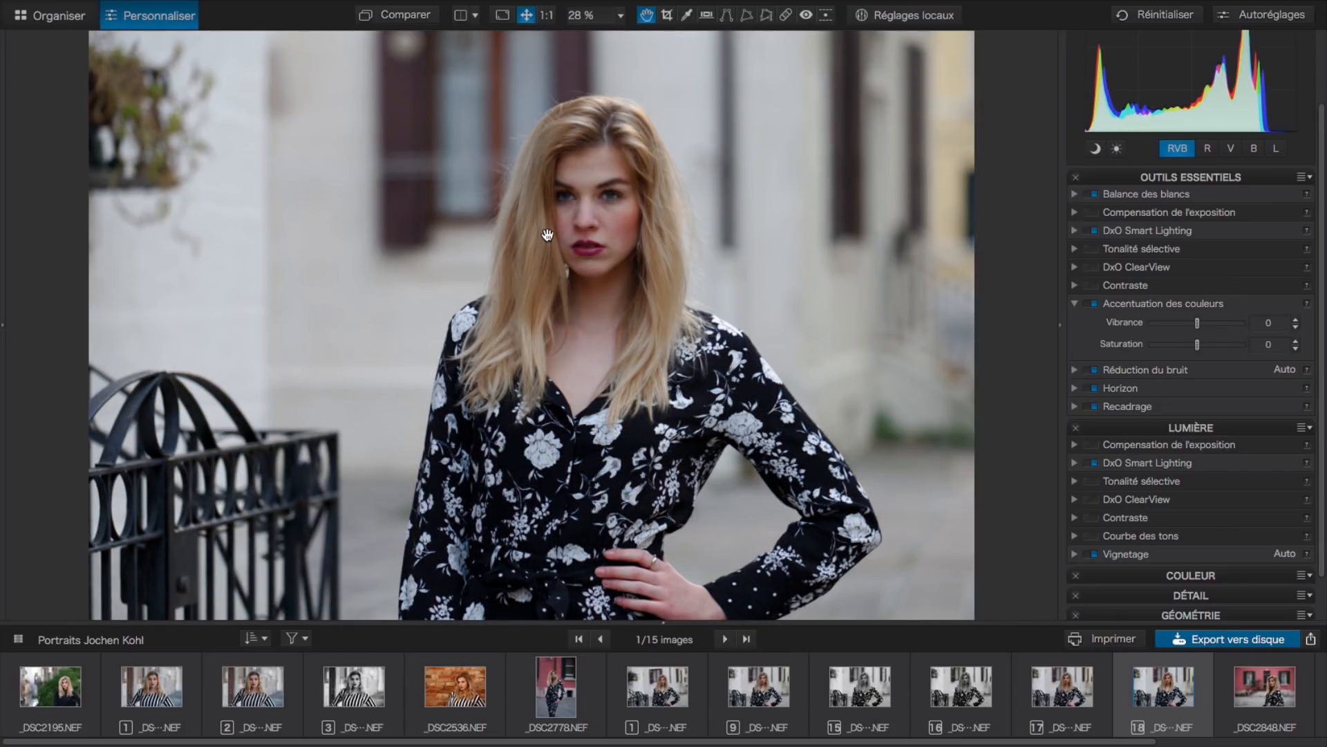
left_click_drag(1200, 325, 1207, 322)
double_click(1205, 323)
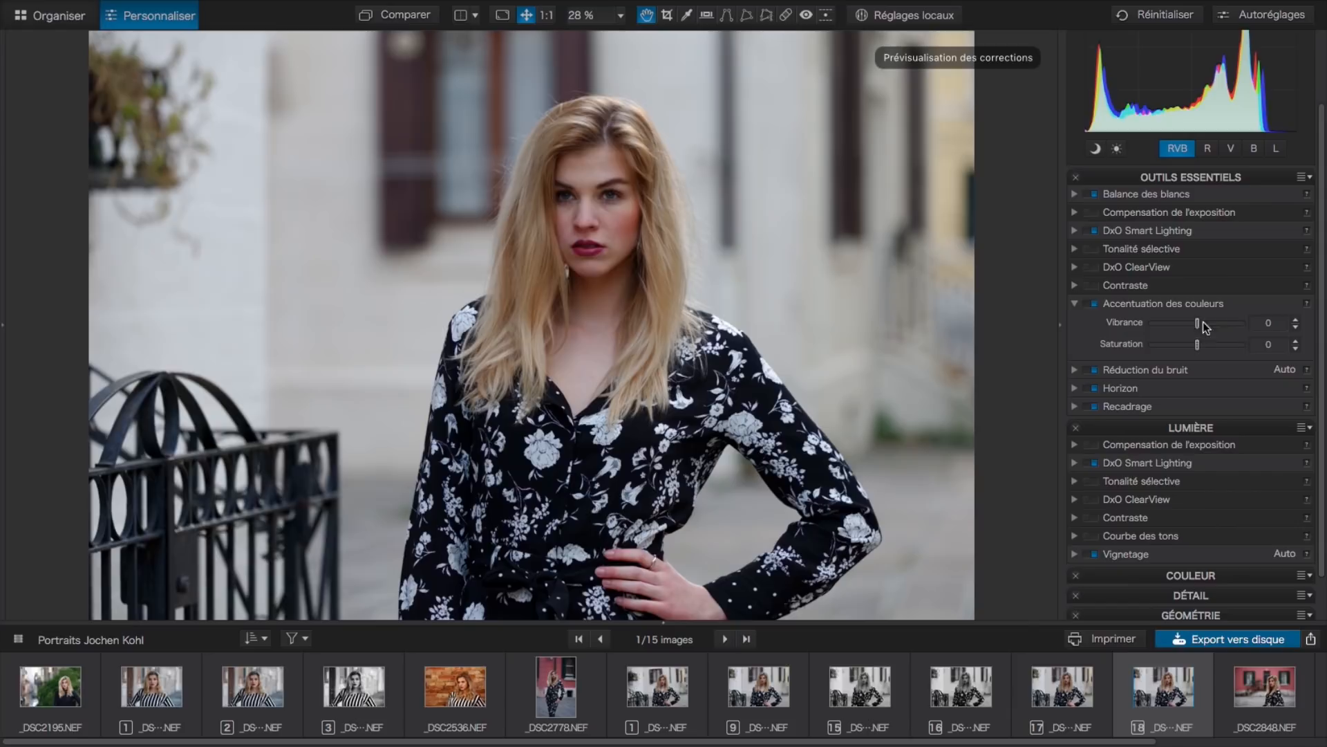
Try slightly raising the midpoint of the Rouge tone curve in Courbe des tons and toggle the correction off and on to compare
left_click(1074, 305)
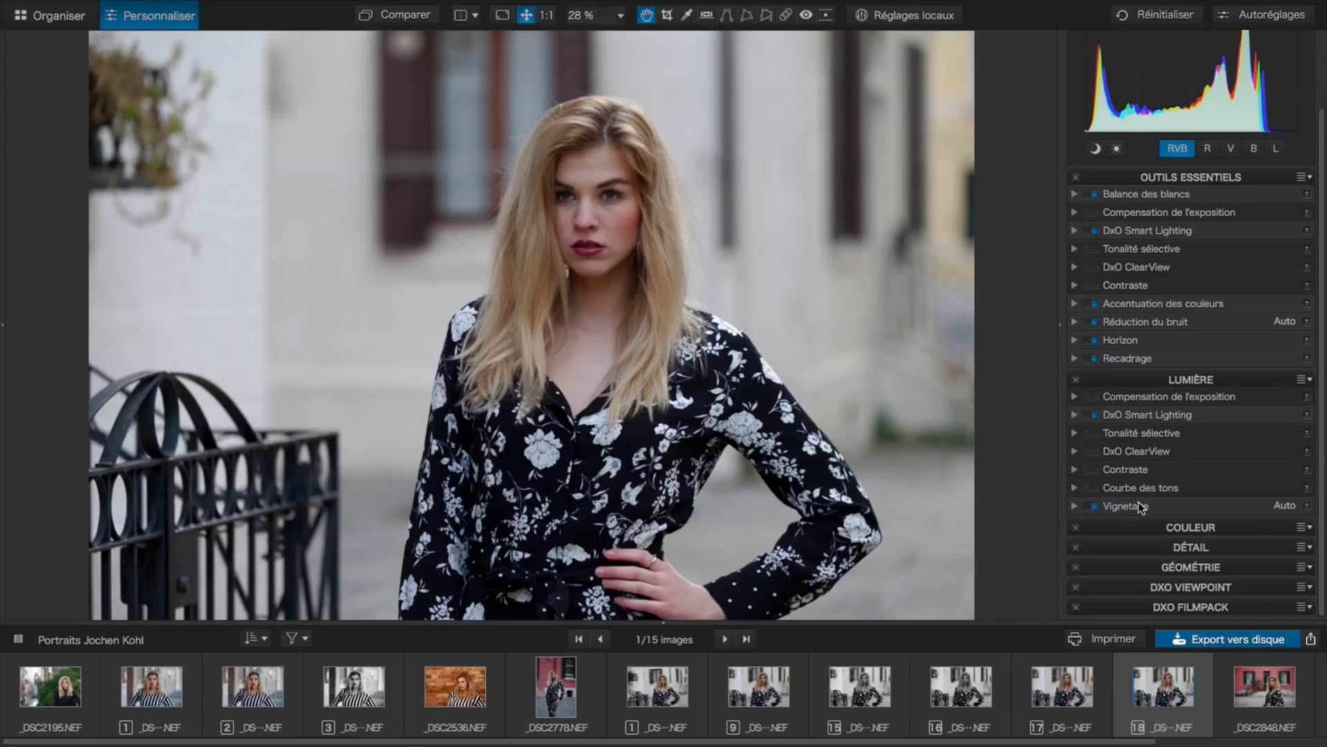
left_click(1075, 487)
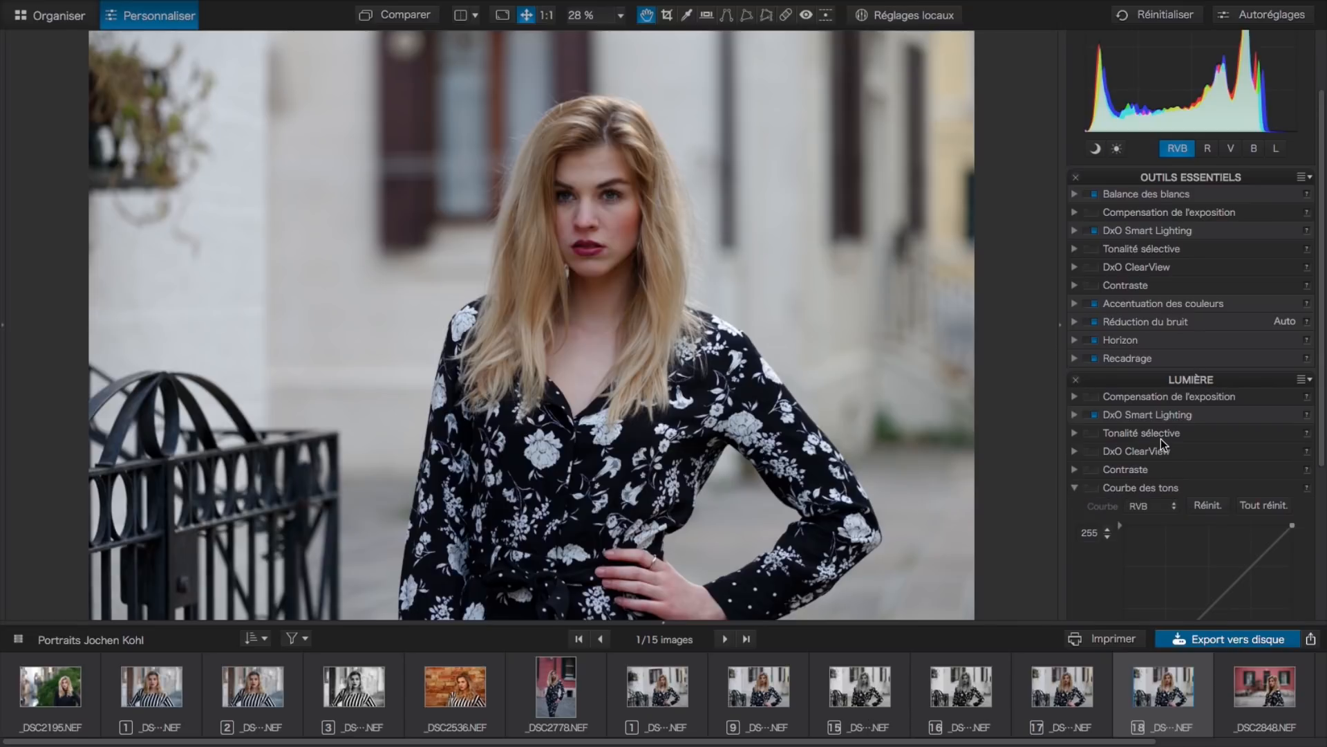
scroll(1160, 438, "down", 3)
scroll(1160, 438, "down", 3)
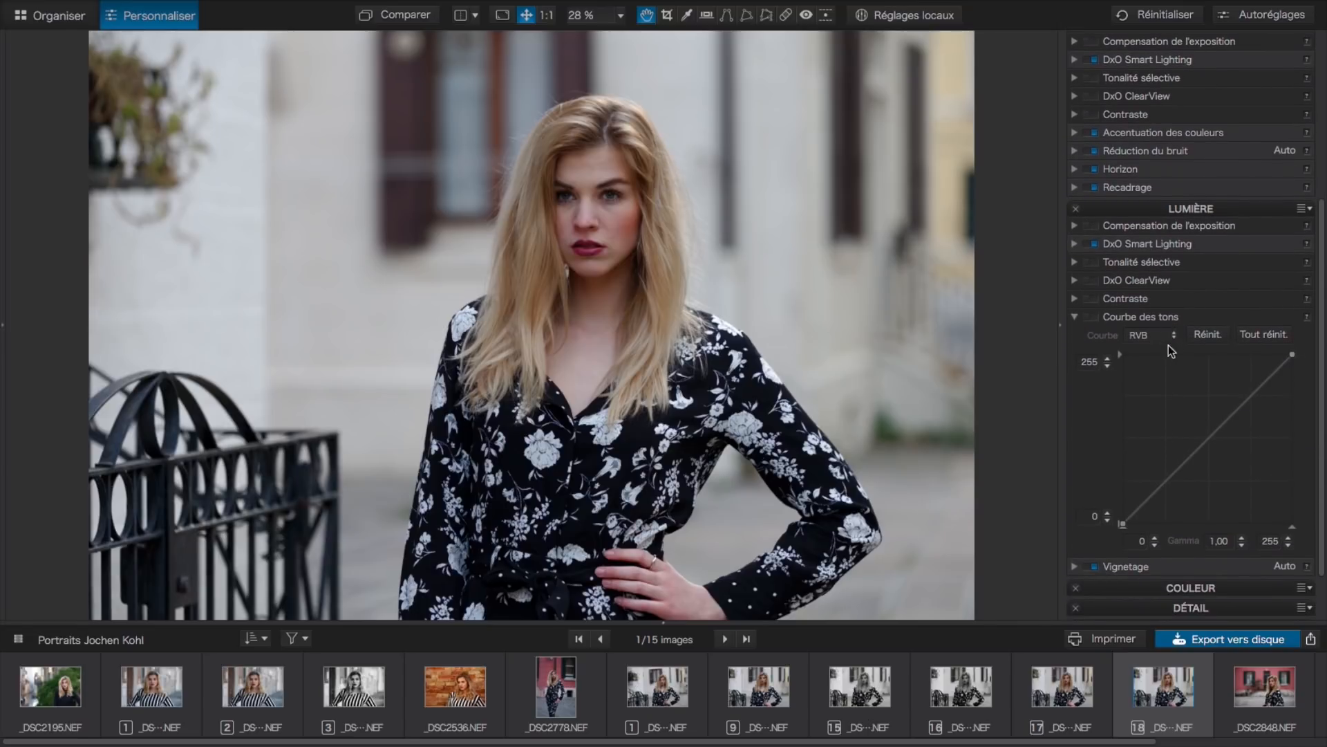
left_click(1173, 339)
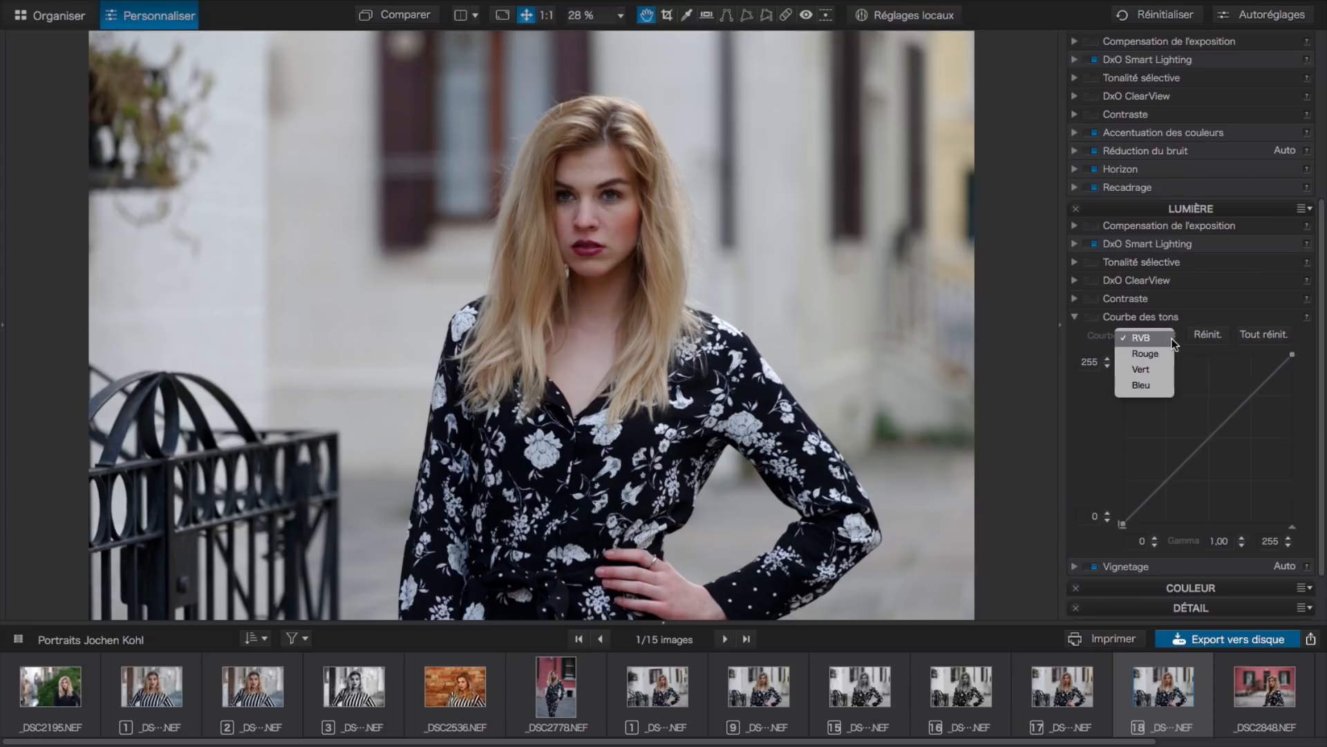
left_click(1151, 353)
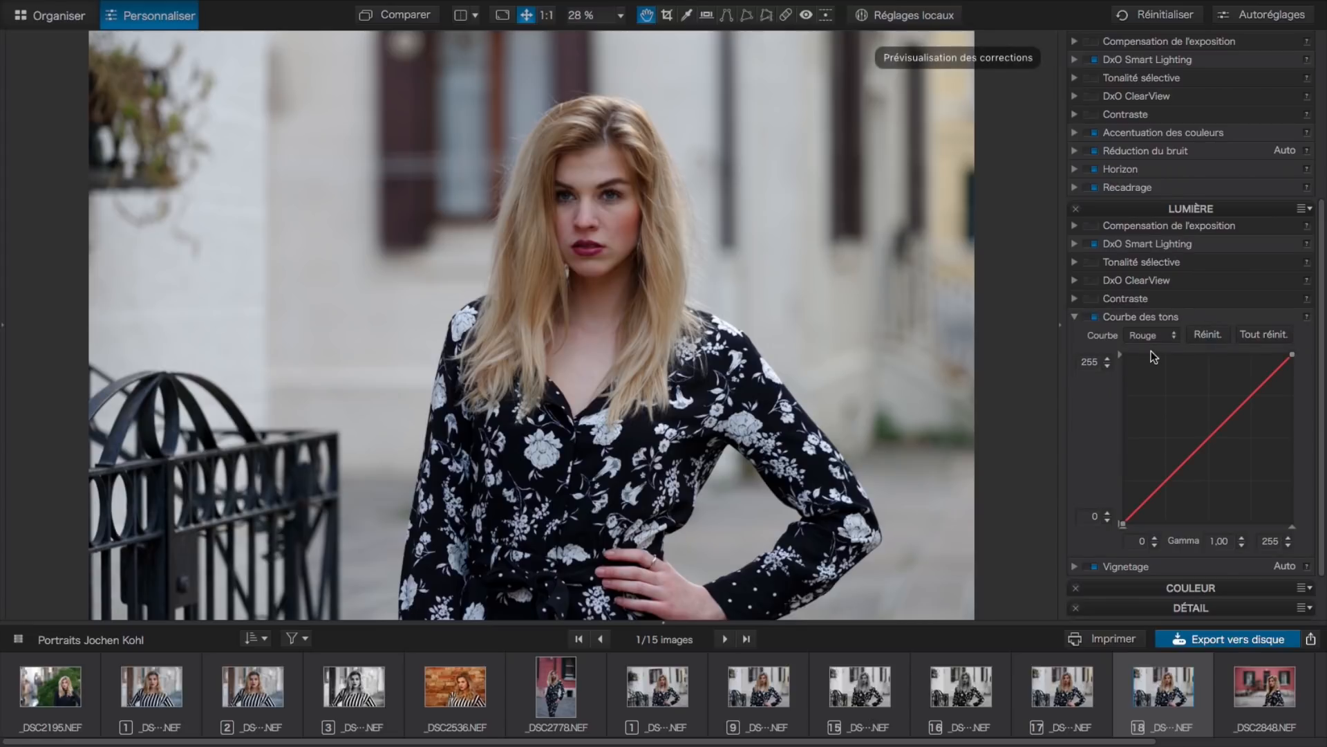
left_click(1212, 436)
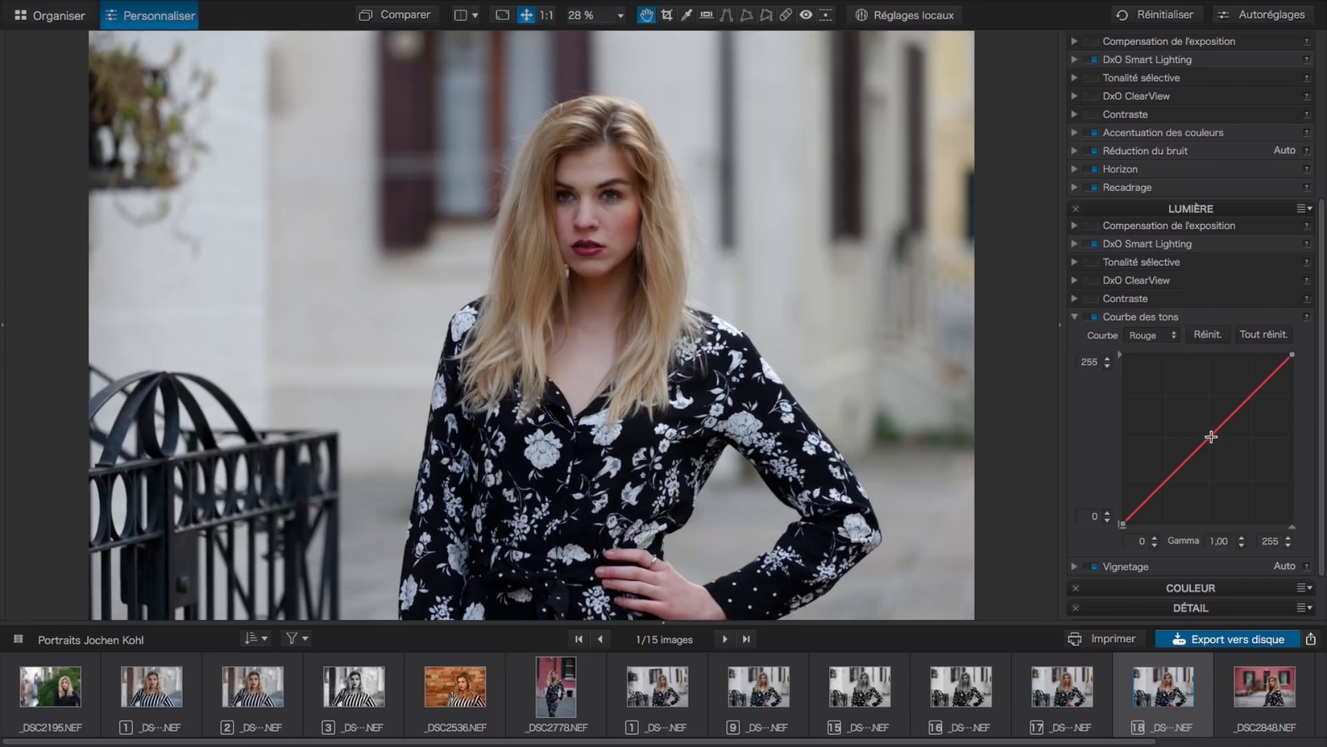
left_click_drag(1211, 436, 1209, 432)
left_click(1089, 318)
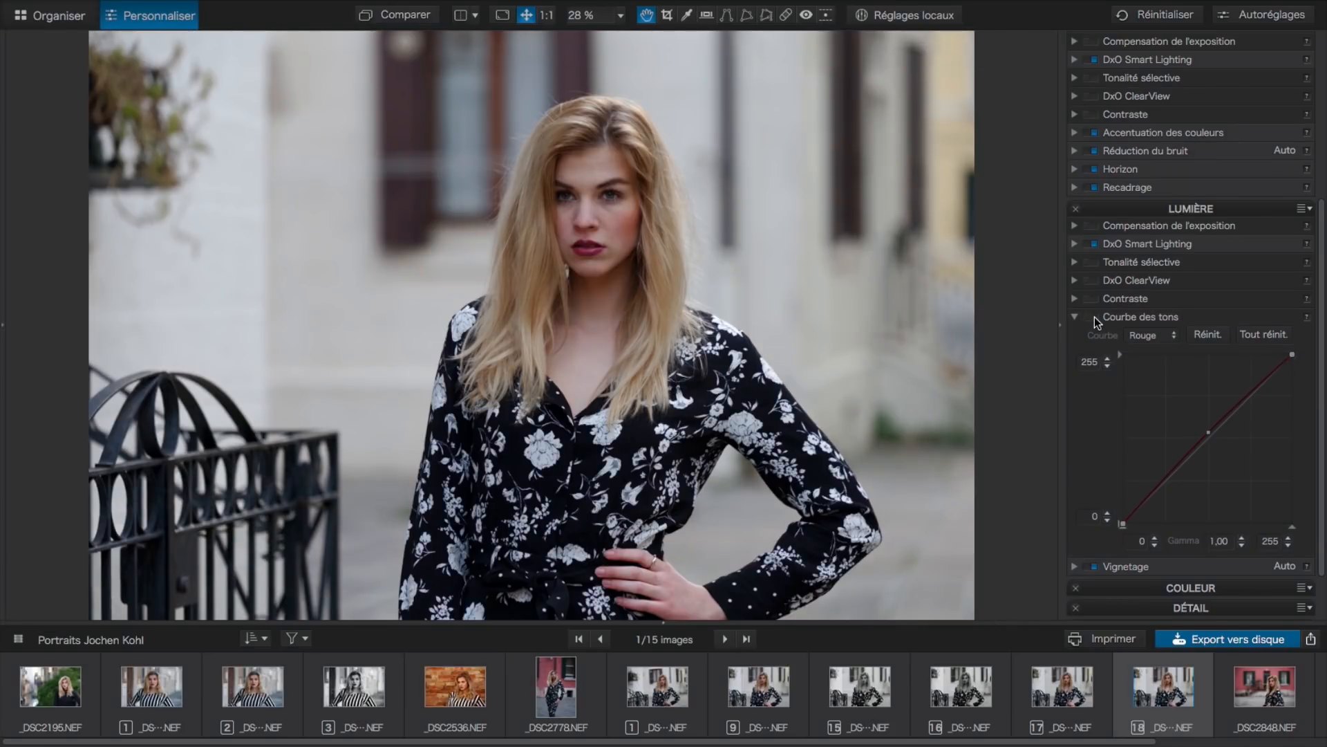
left_click(1094, 316)
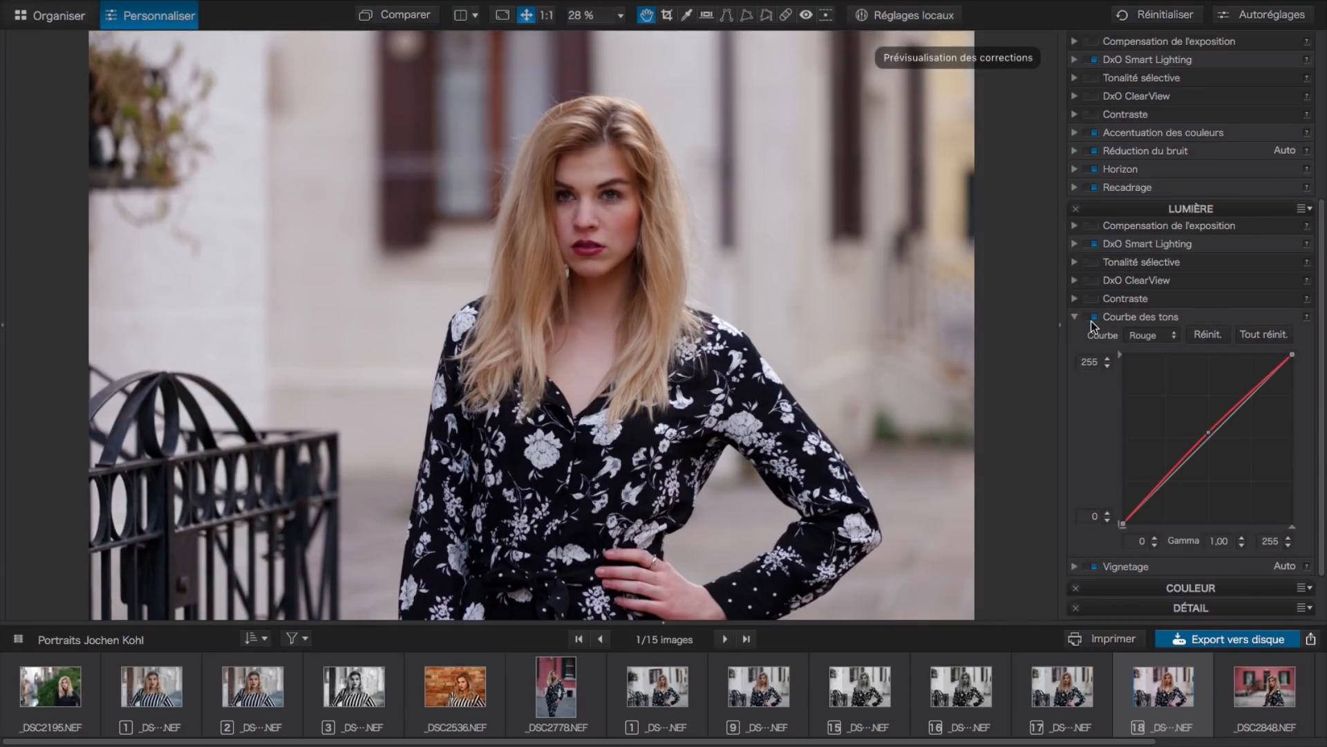
Try lowering and raising the Vert curve's midpoint, and shape it into an S with raised highlights and lowered shadows
left_click(1174, 336)
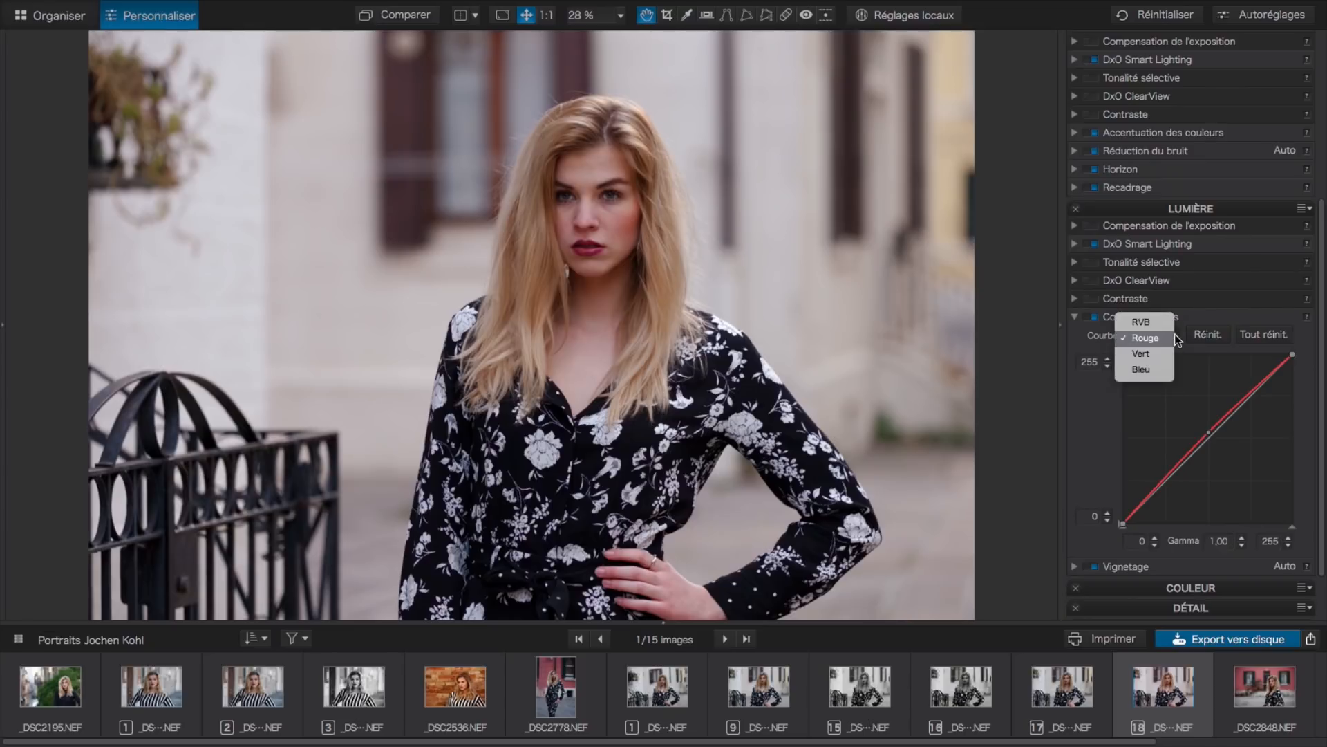
left_click(1151, 351)
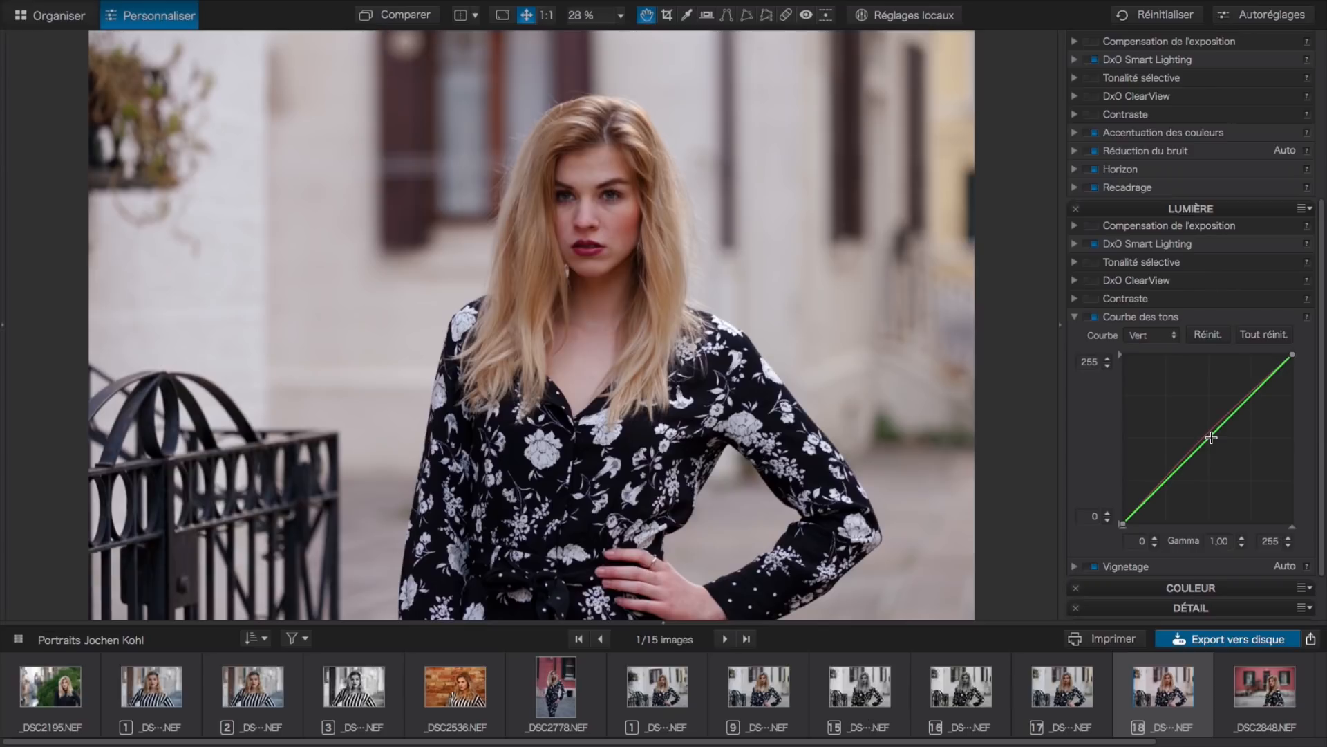
left_click_drag(1211, 437, 1215, 444)
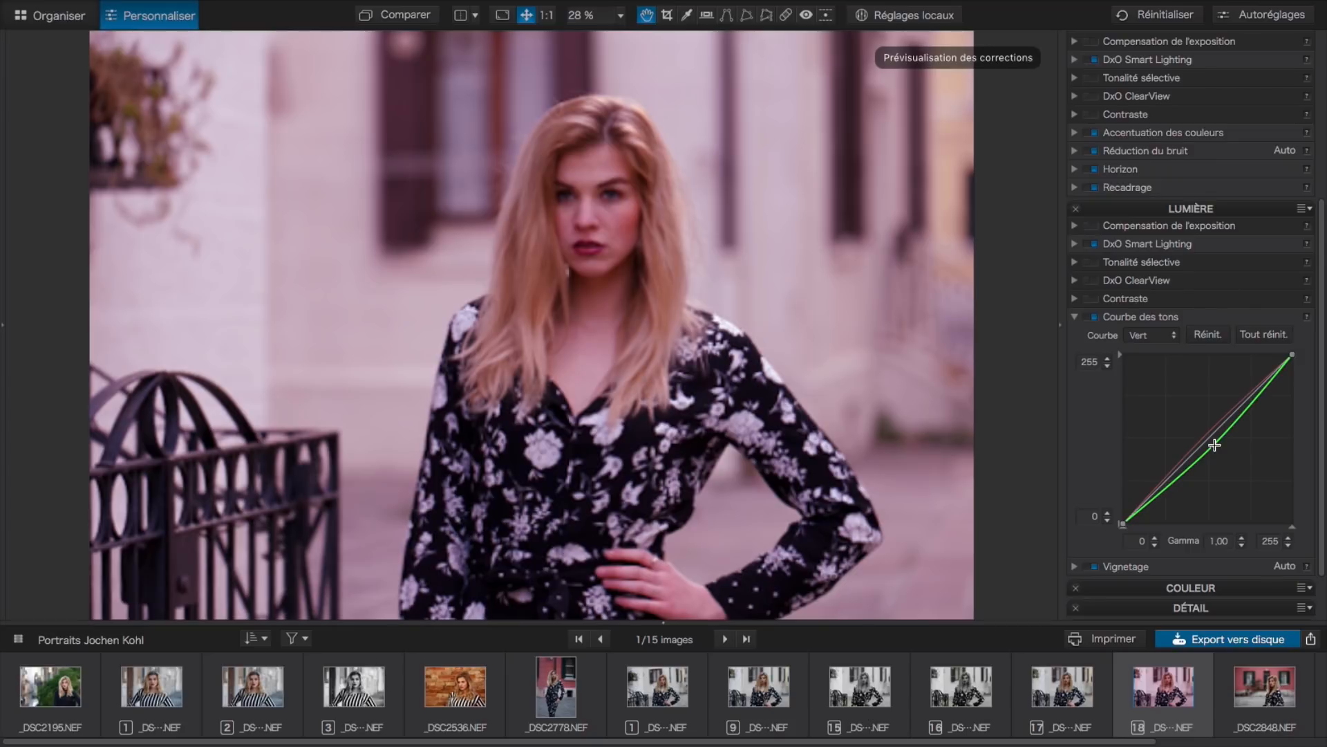
left_click_drag(1215, 444, 1204, 432)
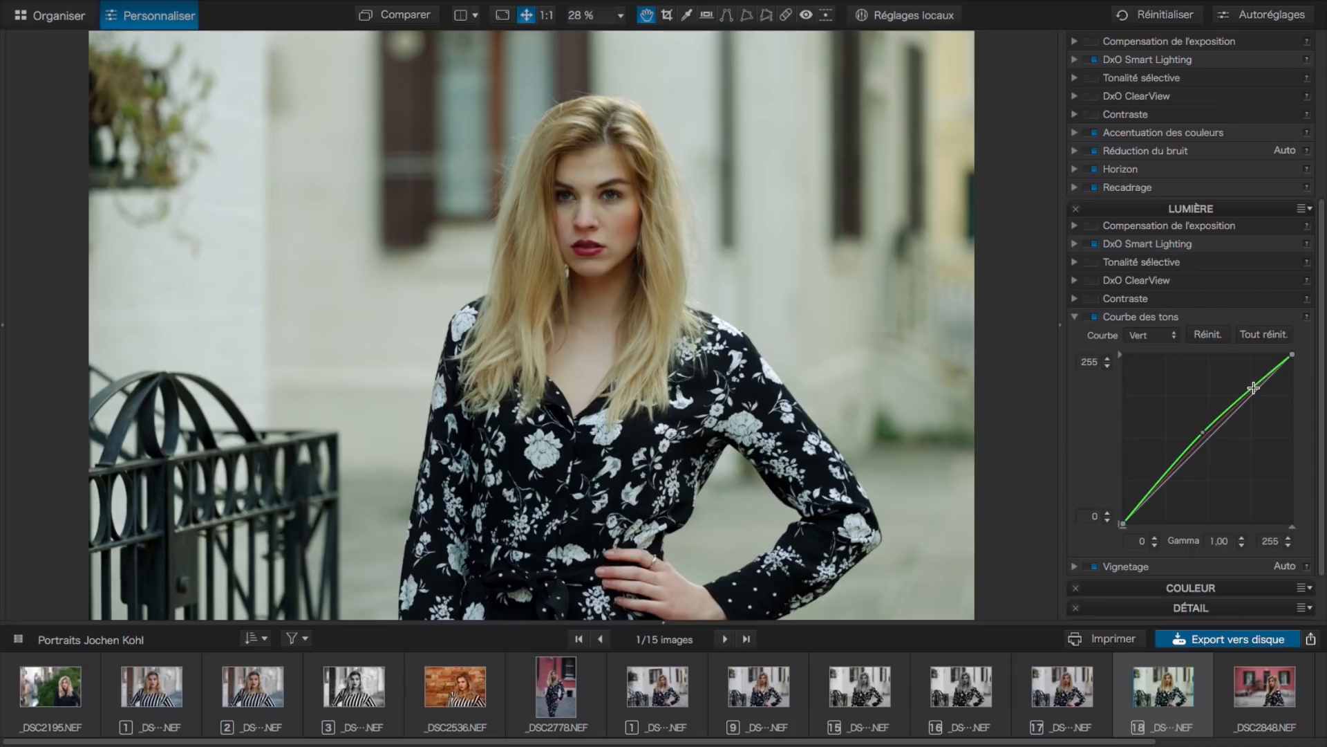
left_click_drag(1253, 387, 1245, 383)
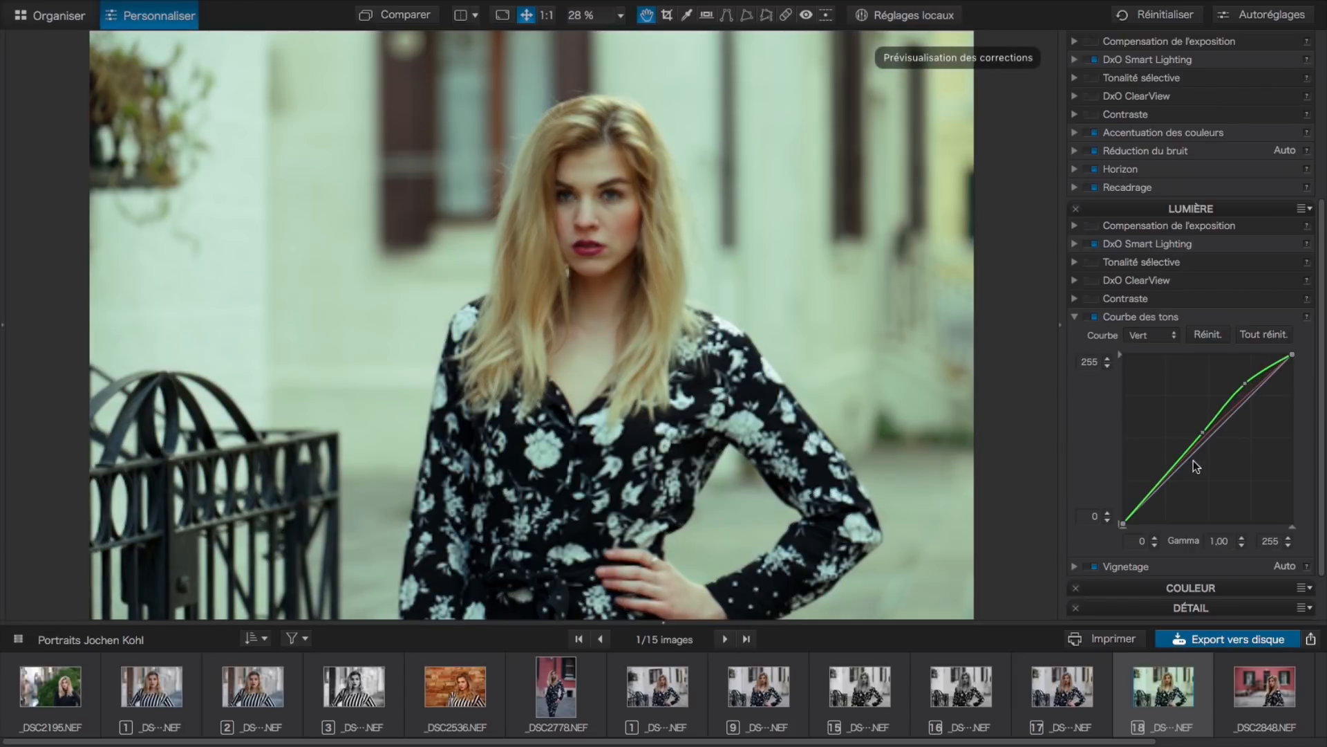
left_click_drag(1163, 482, 1167, 487)
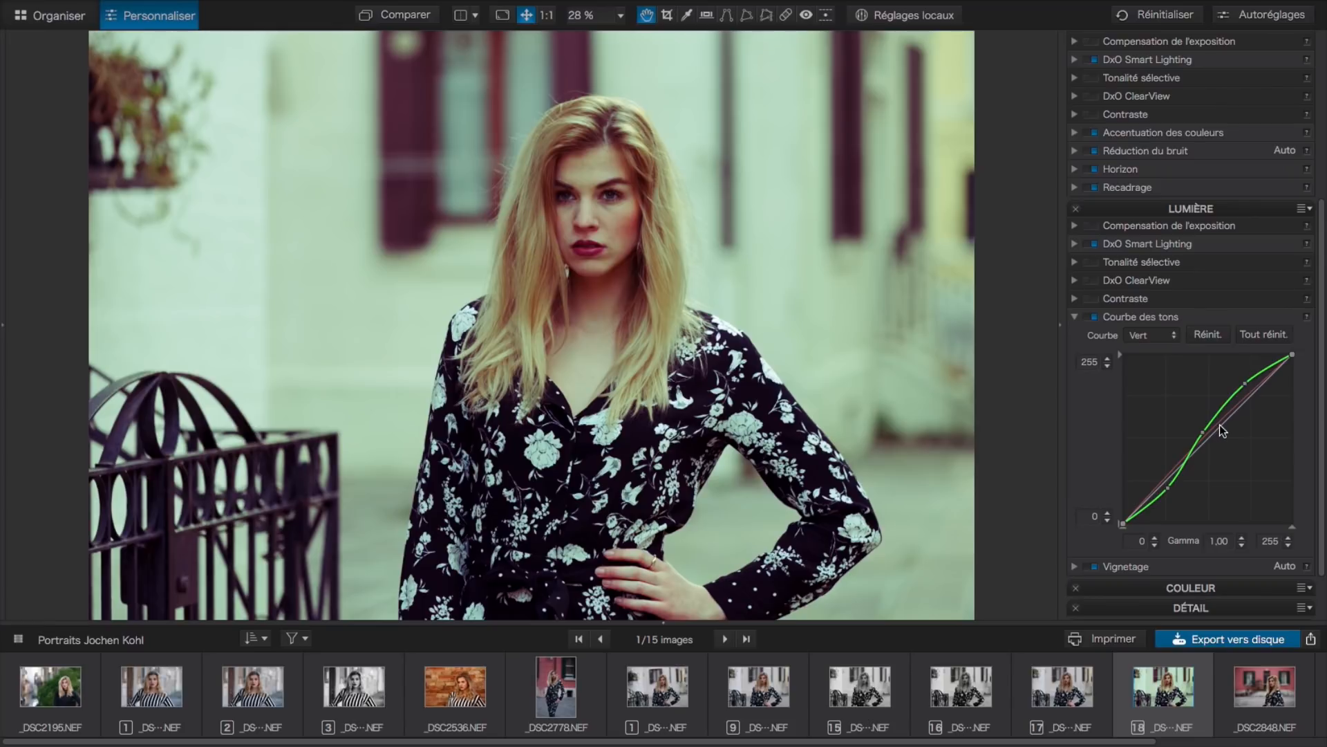
Shape the Rouge tone curve into an S by raising its highlights and lowering its shadows
left_click(1172, 336)
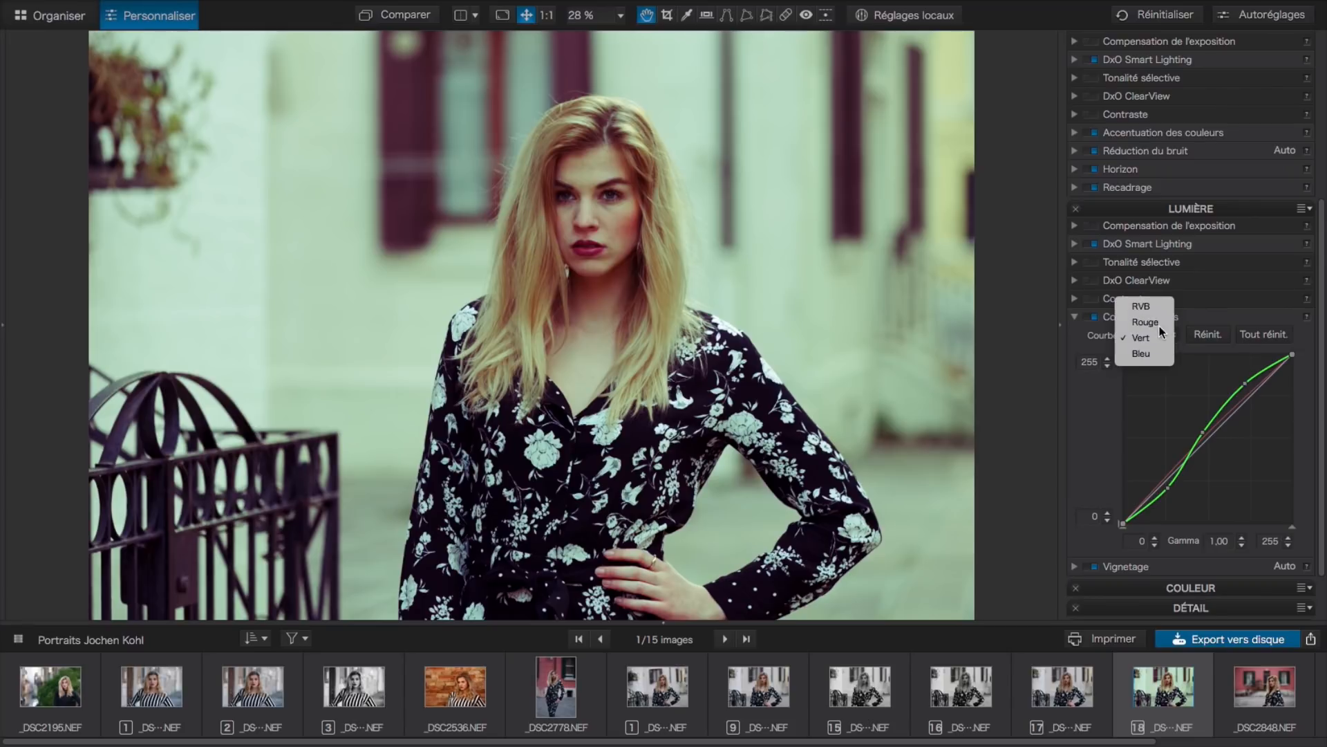
left_click(1159, 324)
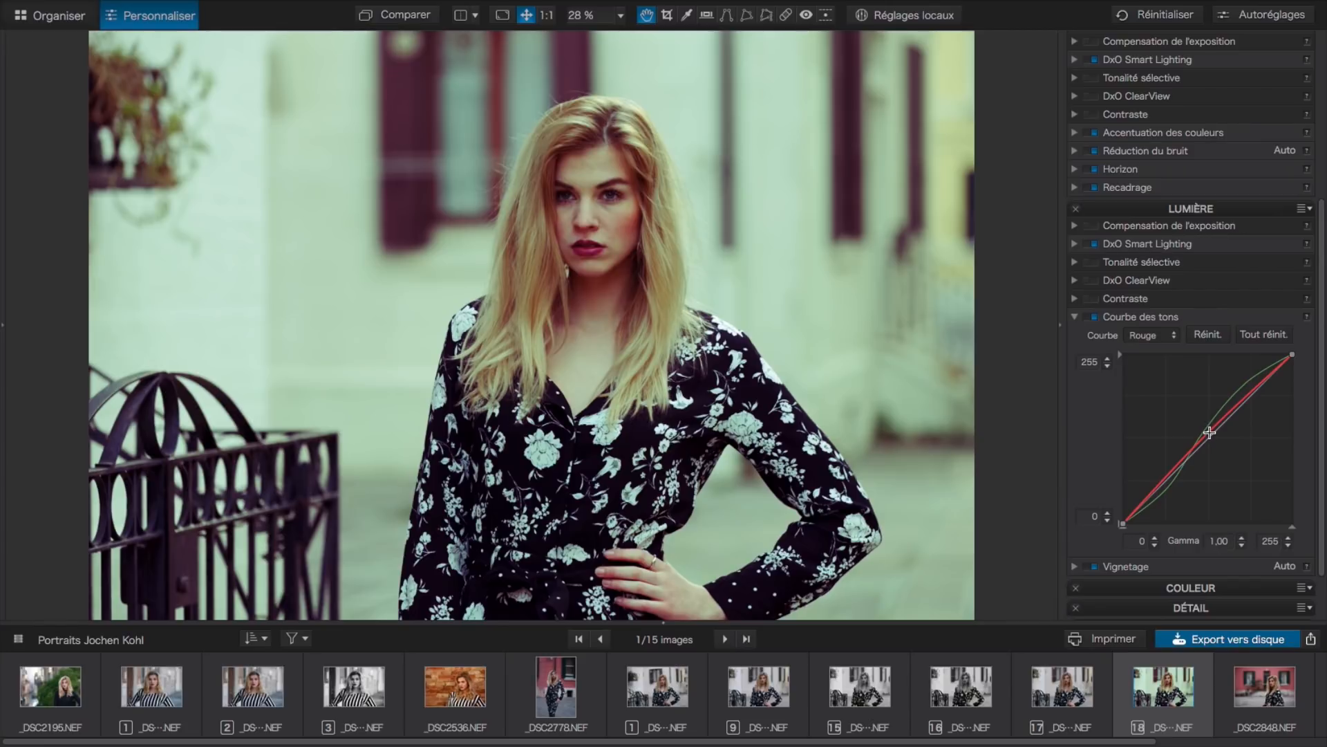
left_click_drag(1243, 399, 1244, 381)
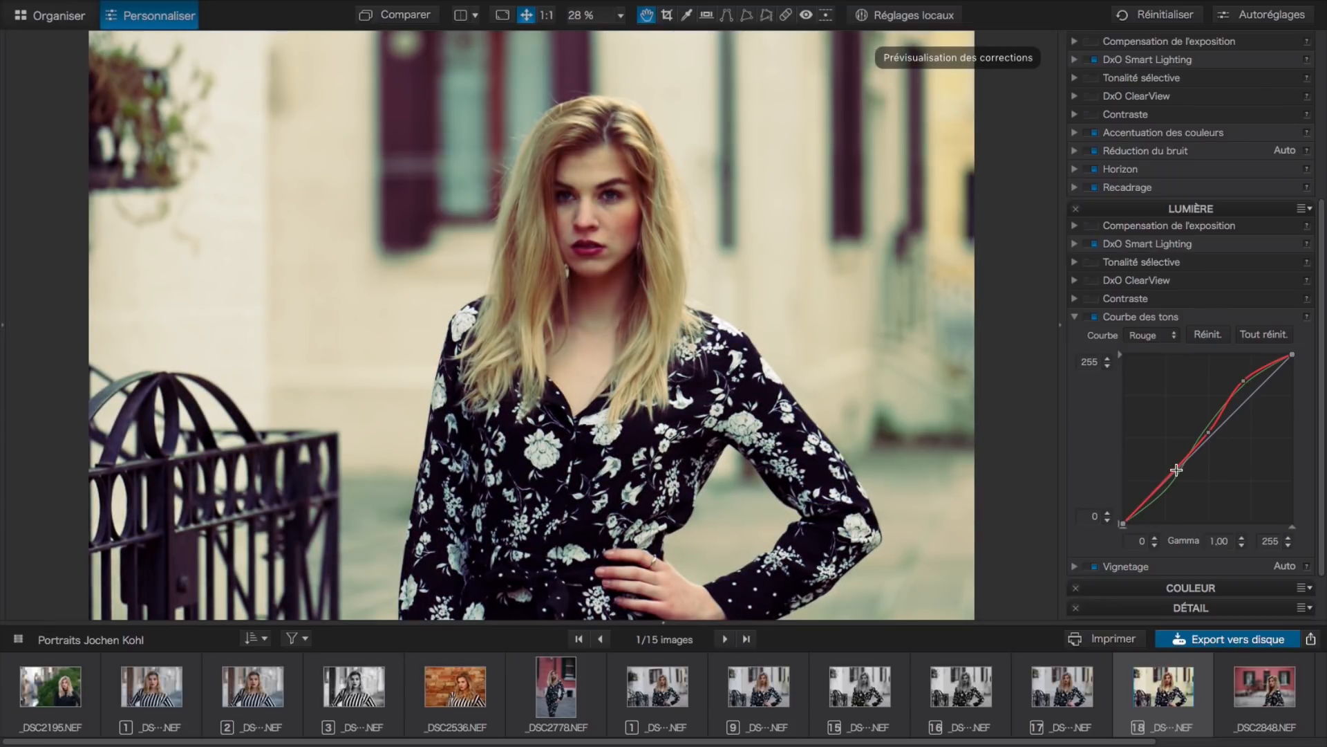
left_click_drag(1178, 471, 1182, 474)
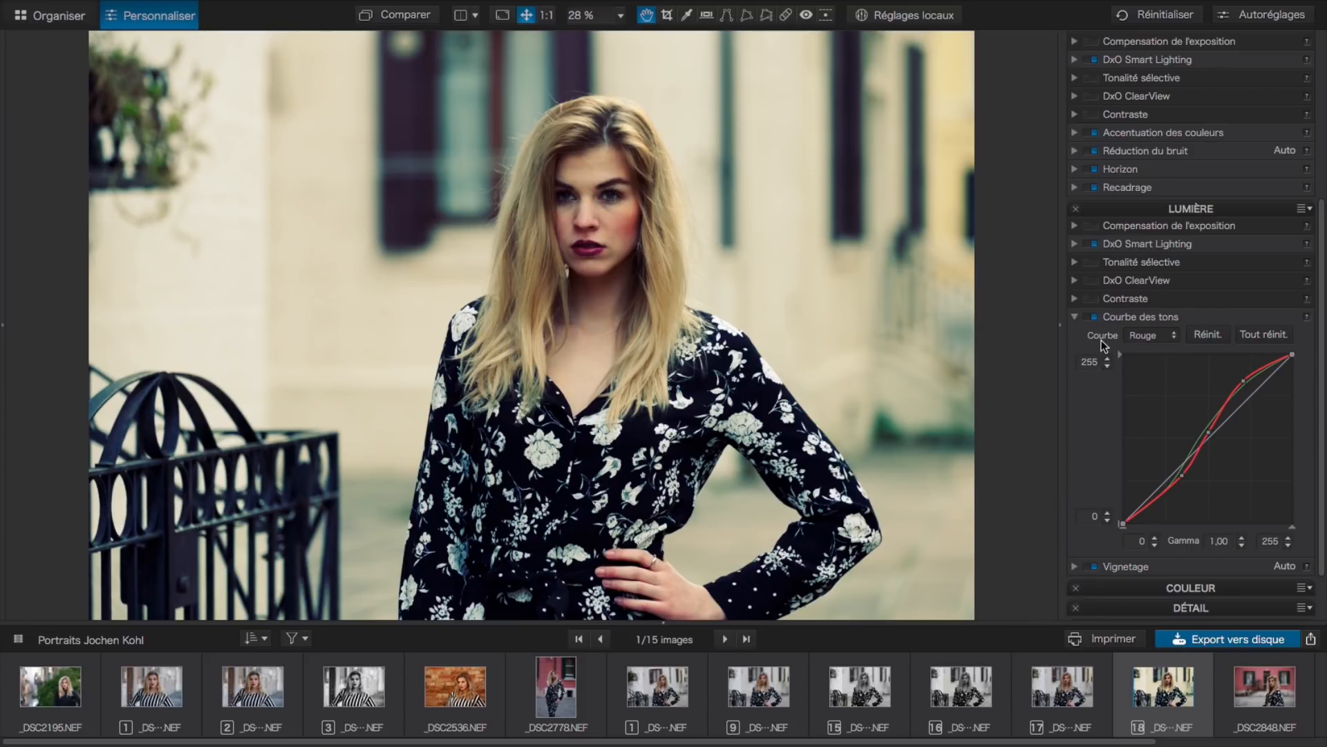
Try an S-shaped RVB curve with its black output level raised to 45, and reset all curves
left_click(1168, 338)
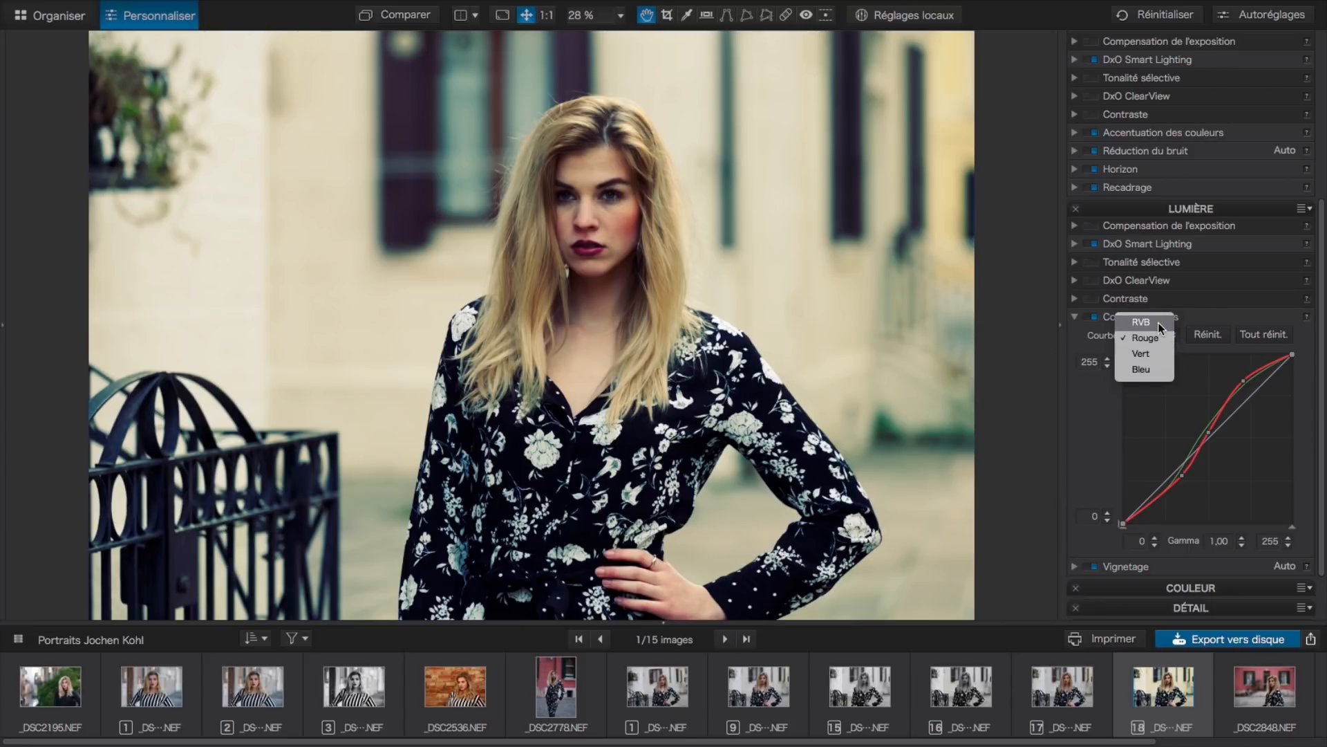
left_click(1159, 322)
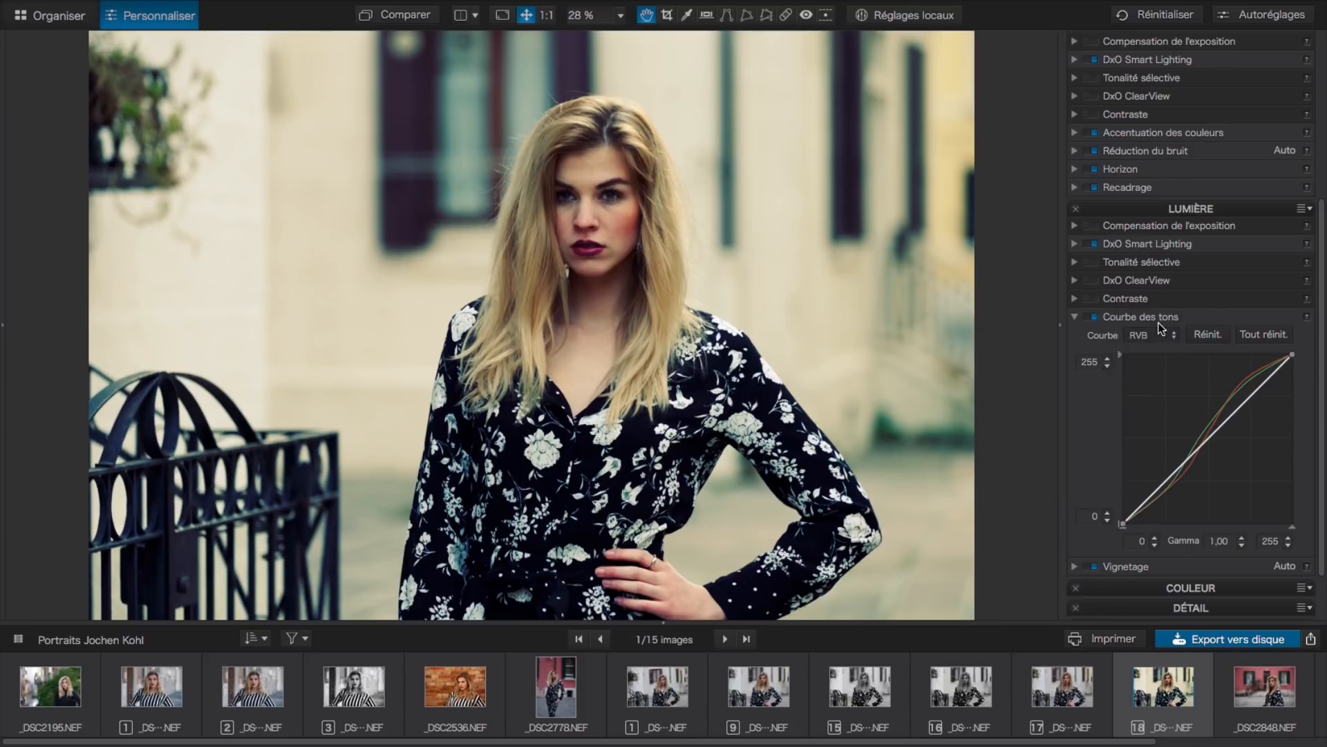
left_click(1210, 441)
left_click_drag(1210, 441, 1206, 434)
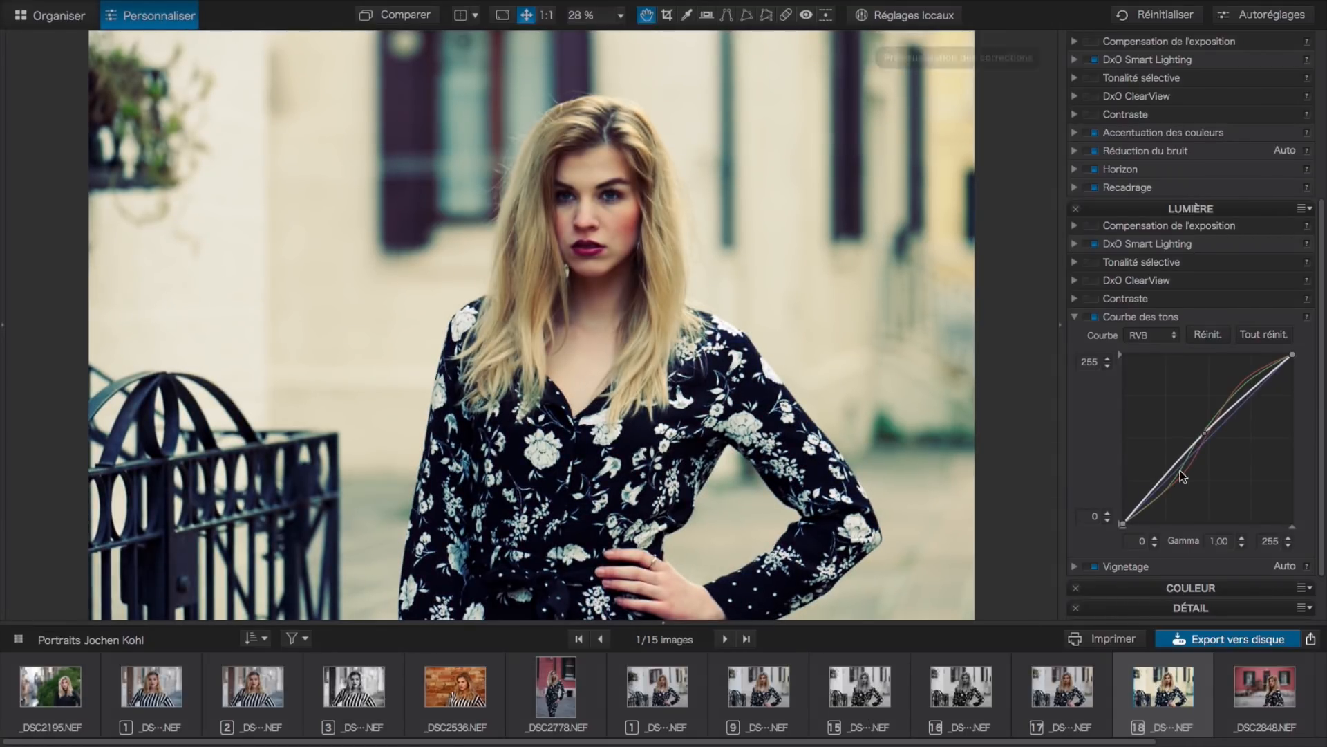
left_click(1161, 485)
left_click_drag(1162, 486, 1165, 488)
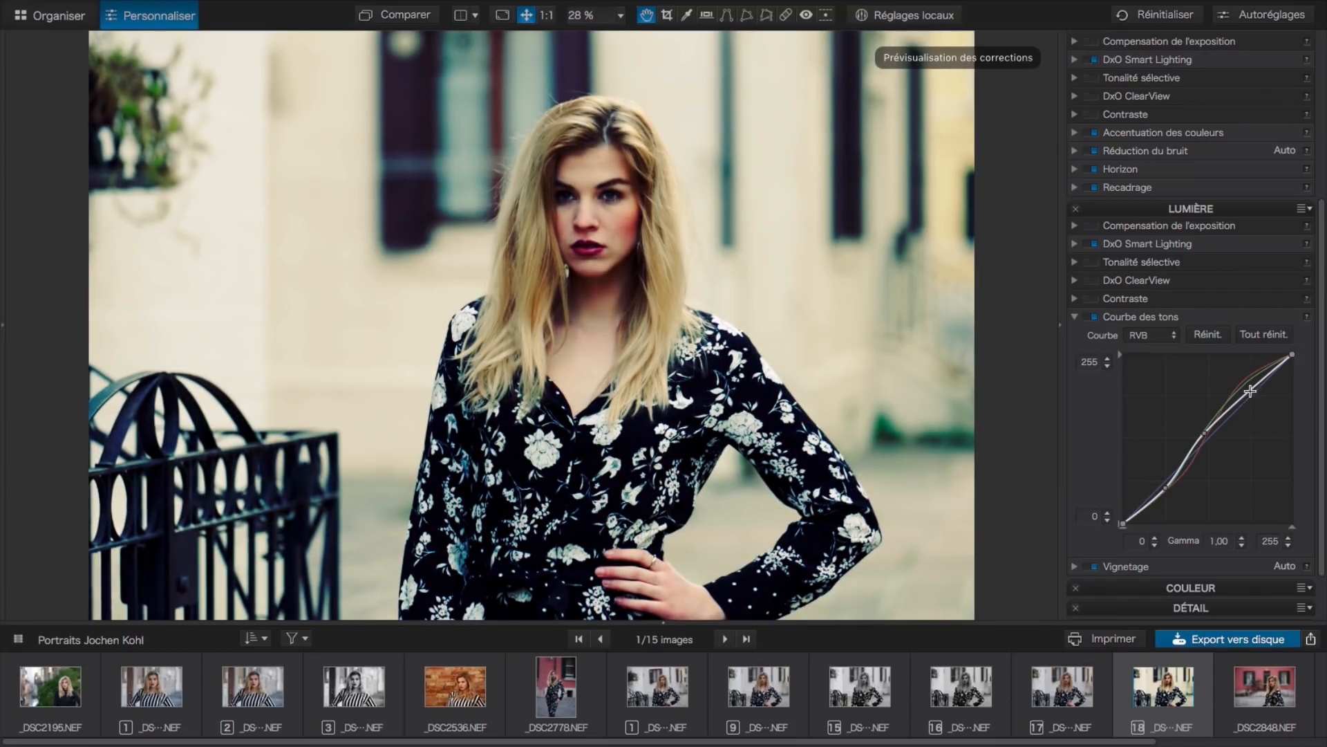
left_click_drag(1252, 389, 1252, 385)
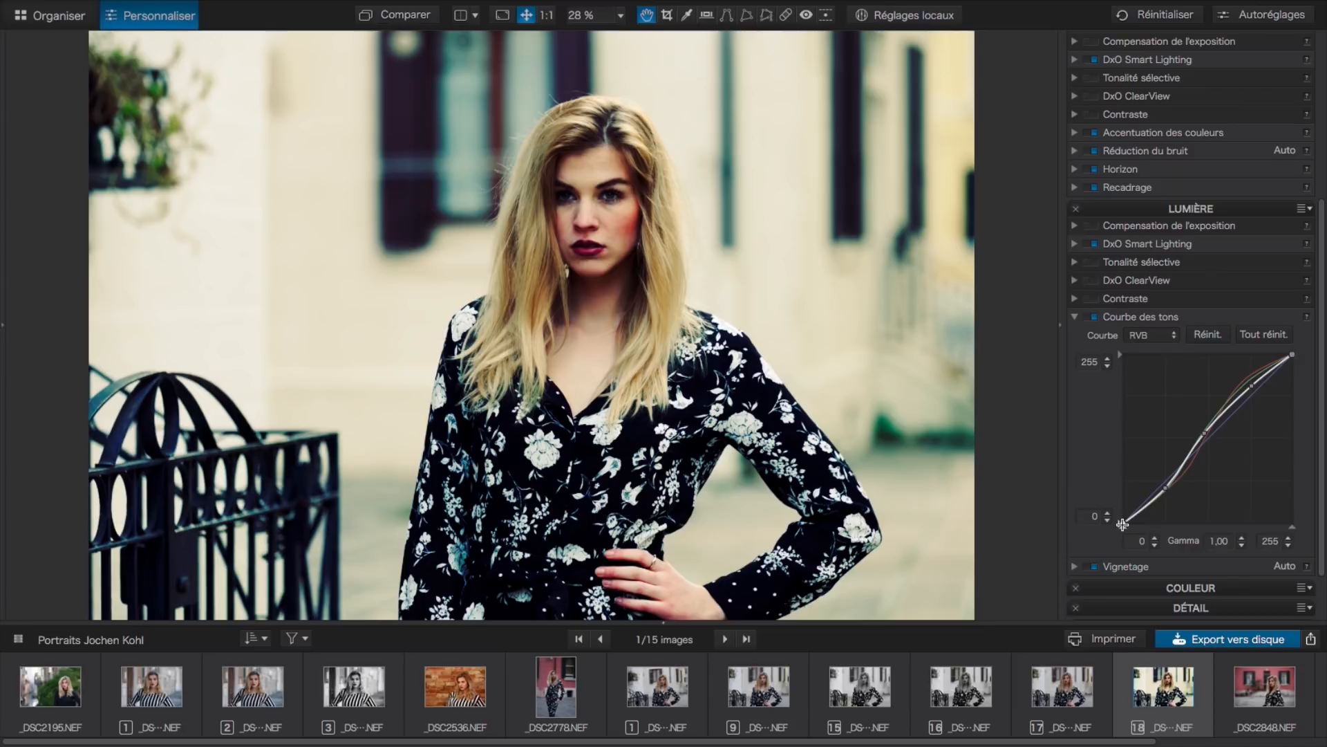
left_click_drag(1122, 525, 1121, 493)
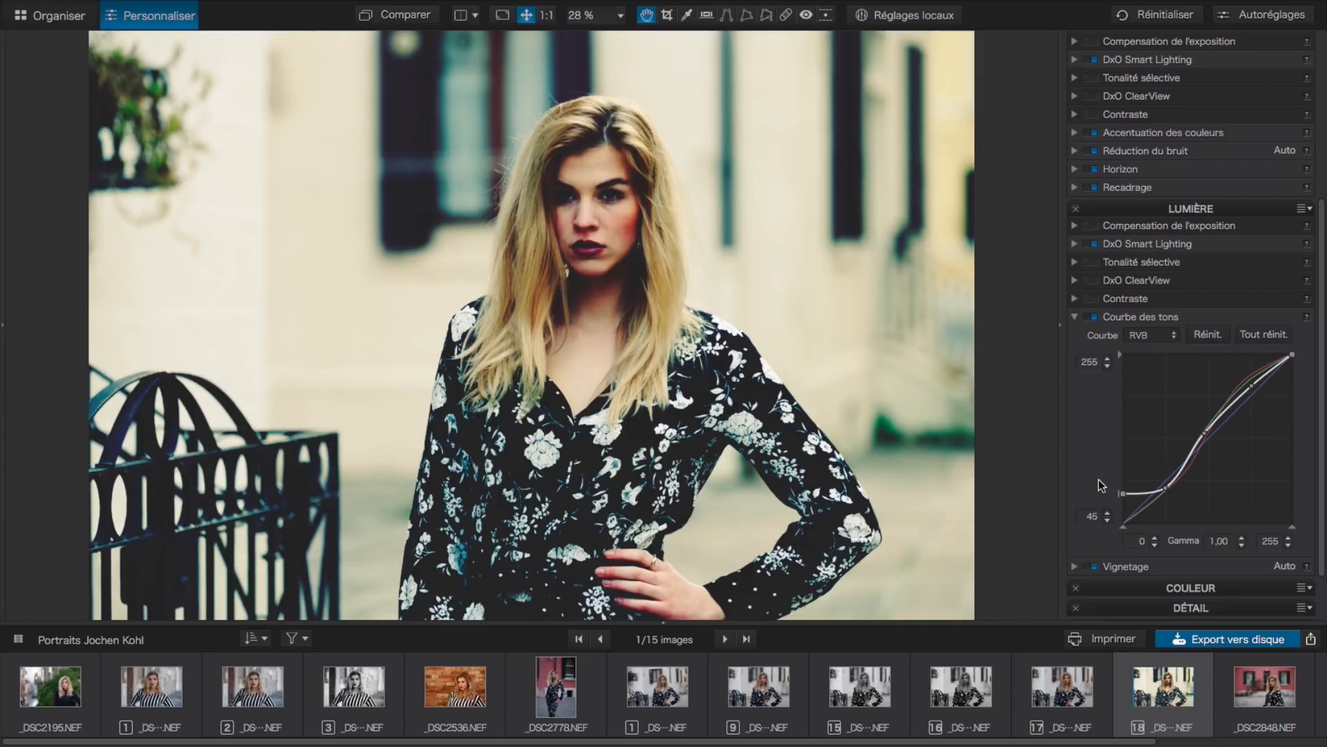
left_click(1280, 337)
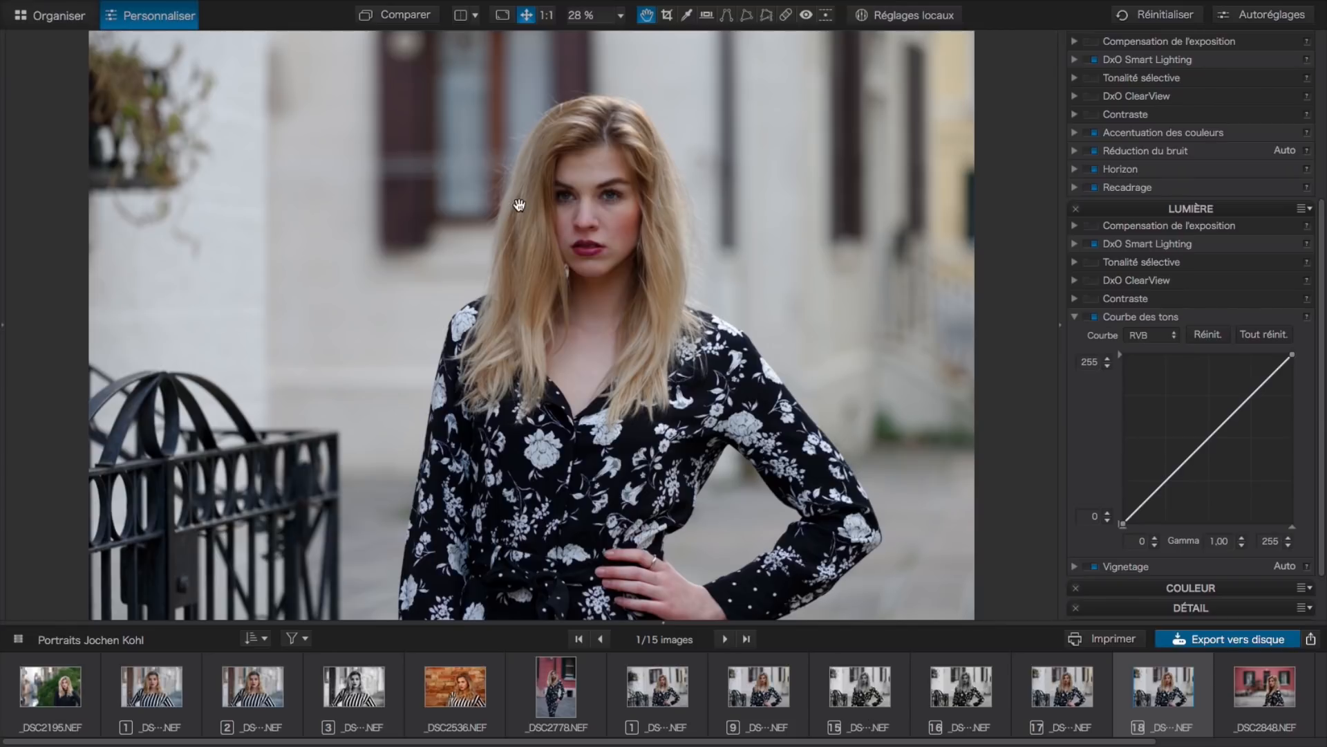
Create another virtual copy of colour version 9 of the portrait and select the new copy
left_click(766, 689)
right_click(750, 689)
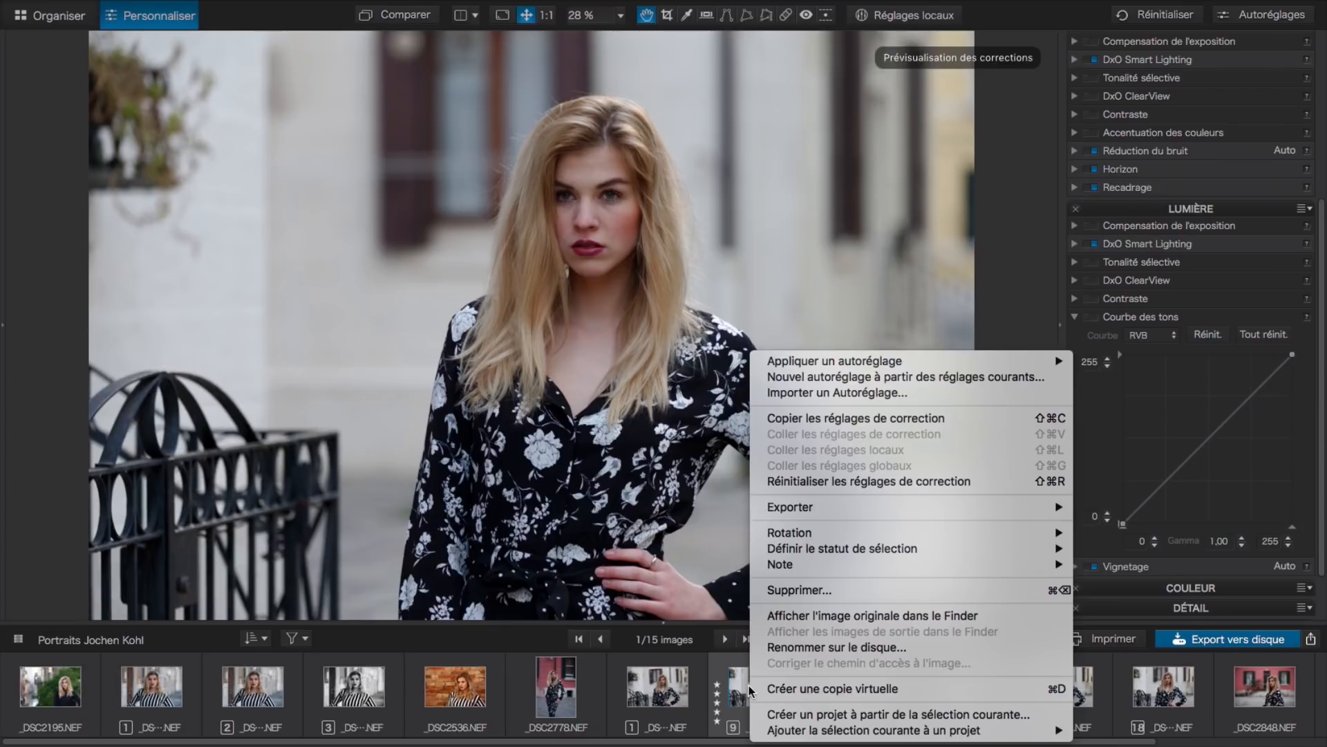
left_click(787, 687)
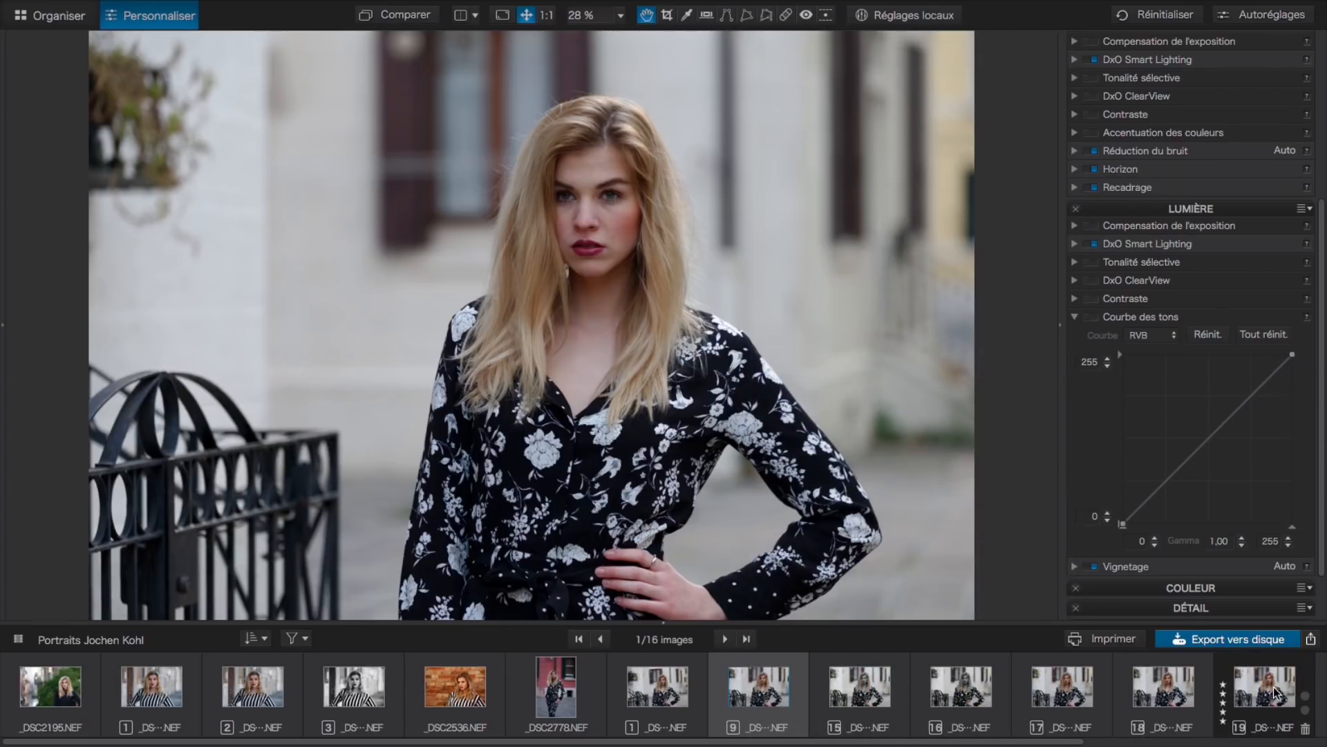
left_click(1274, 693)
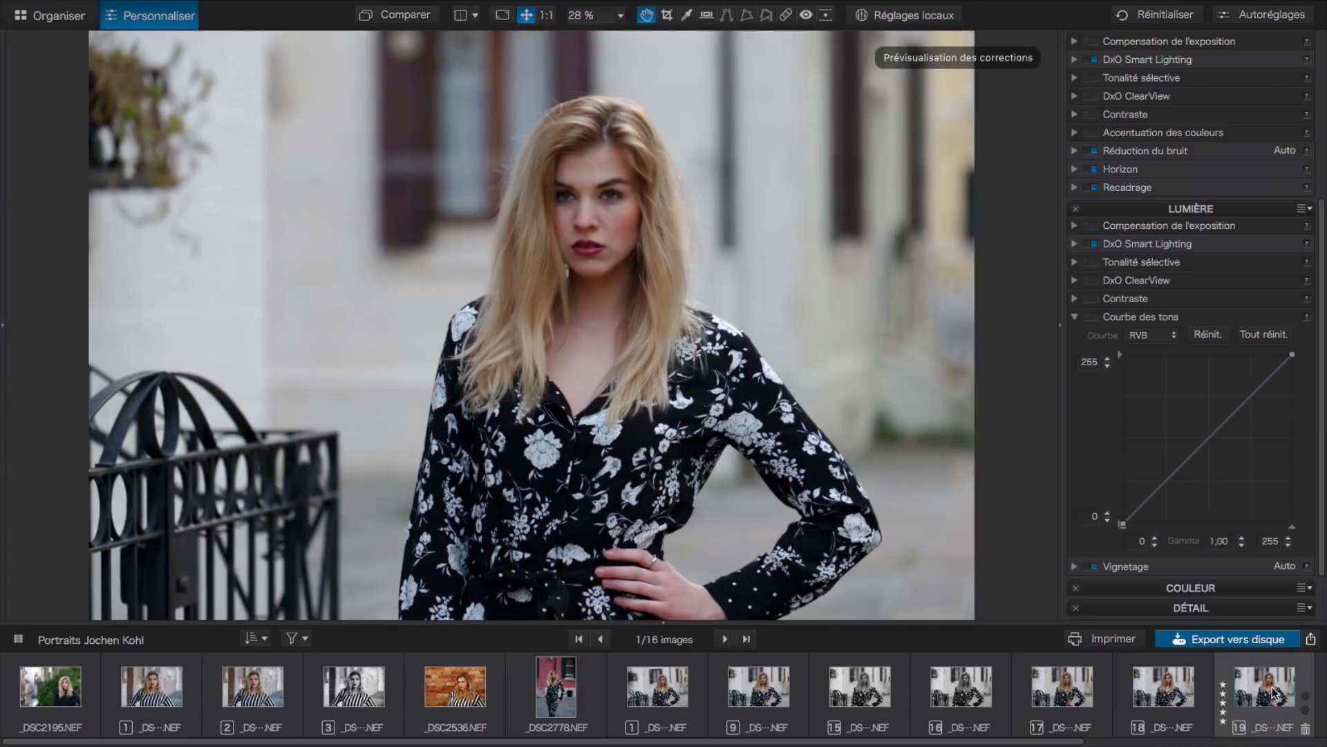
Collapse the Lumière corrections and show the DxO FilmPack settings for the selected virtual copy
scroll(1175, 151, "up", 5)
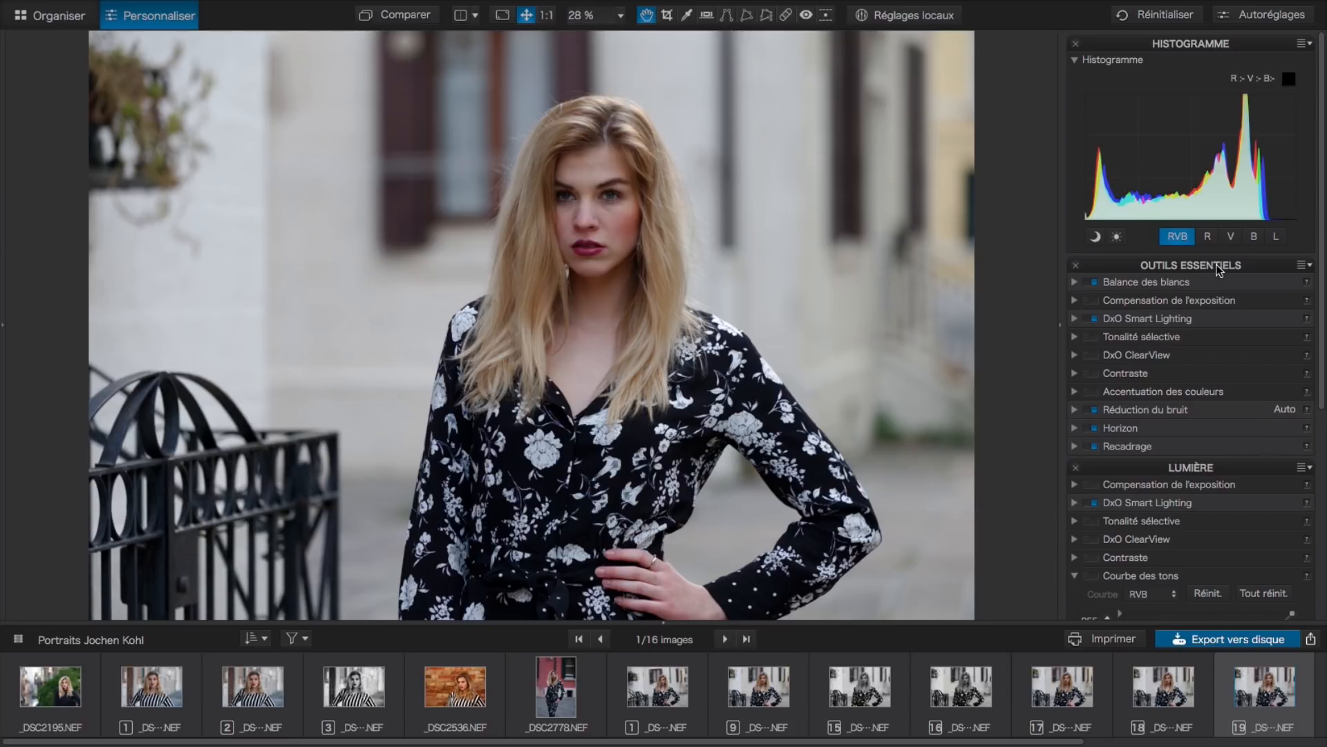
scroll(1200, 475, "down", 4)
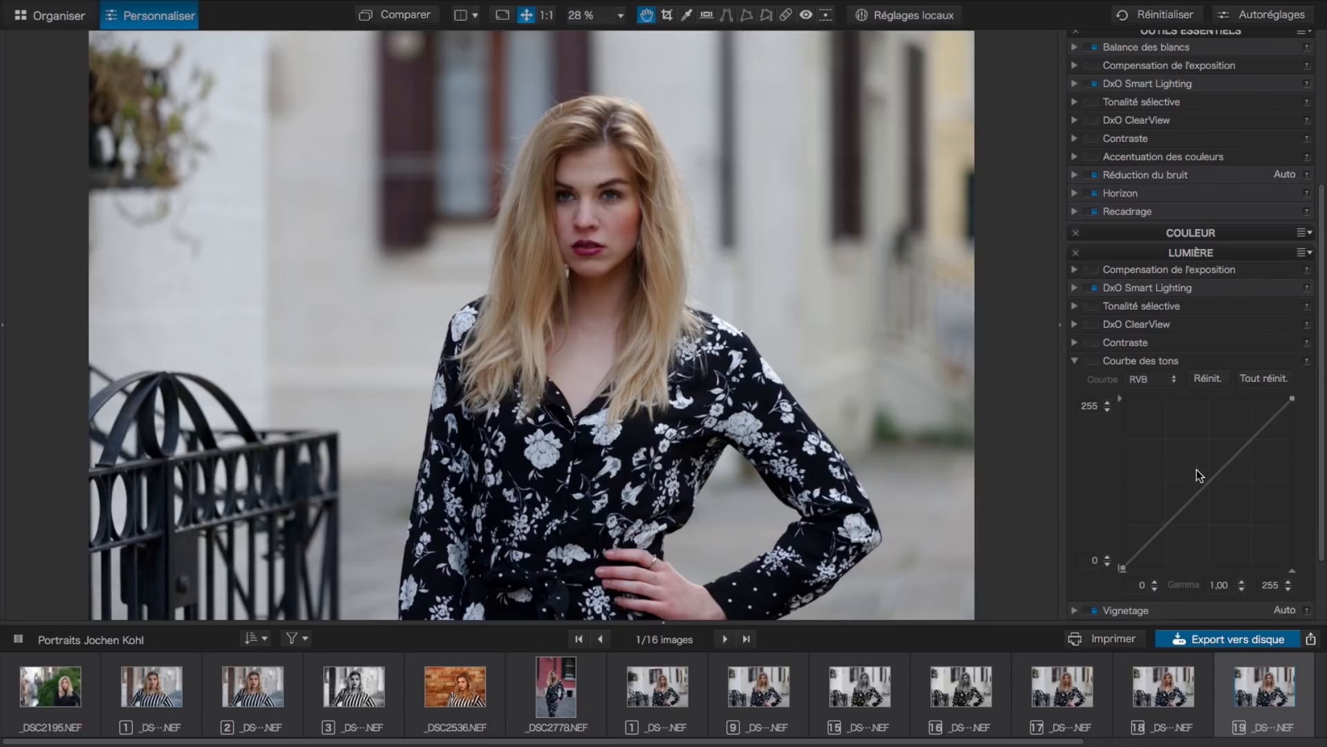
left_click(1216, 254)
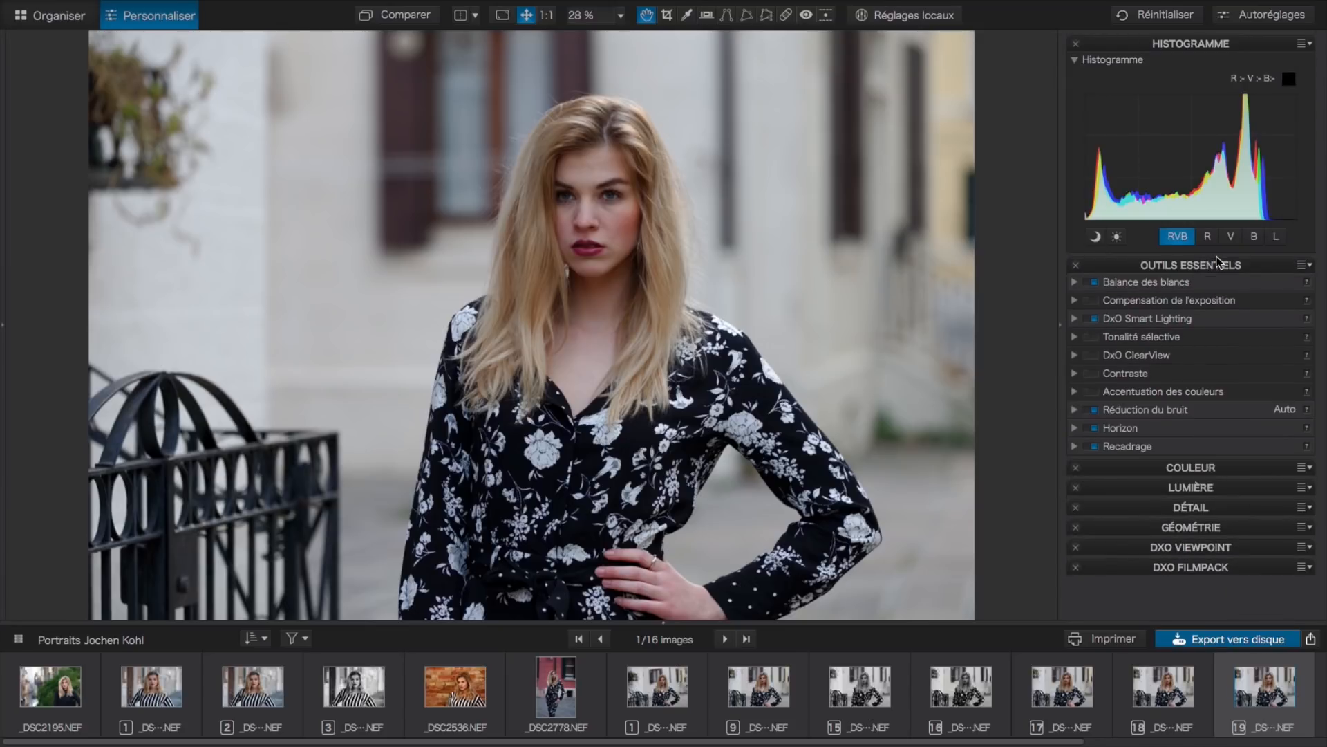
left_click(1204, 568)
scroll(1192, 549, "down", 3)
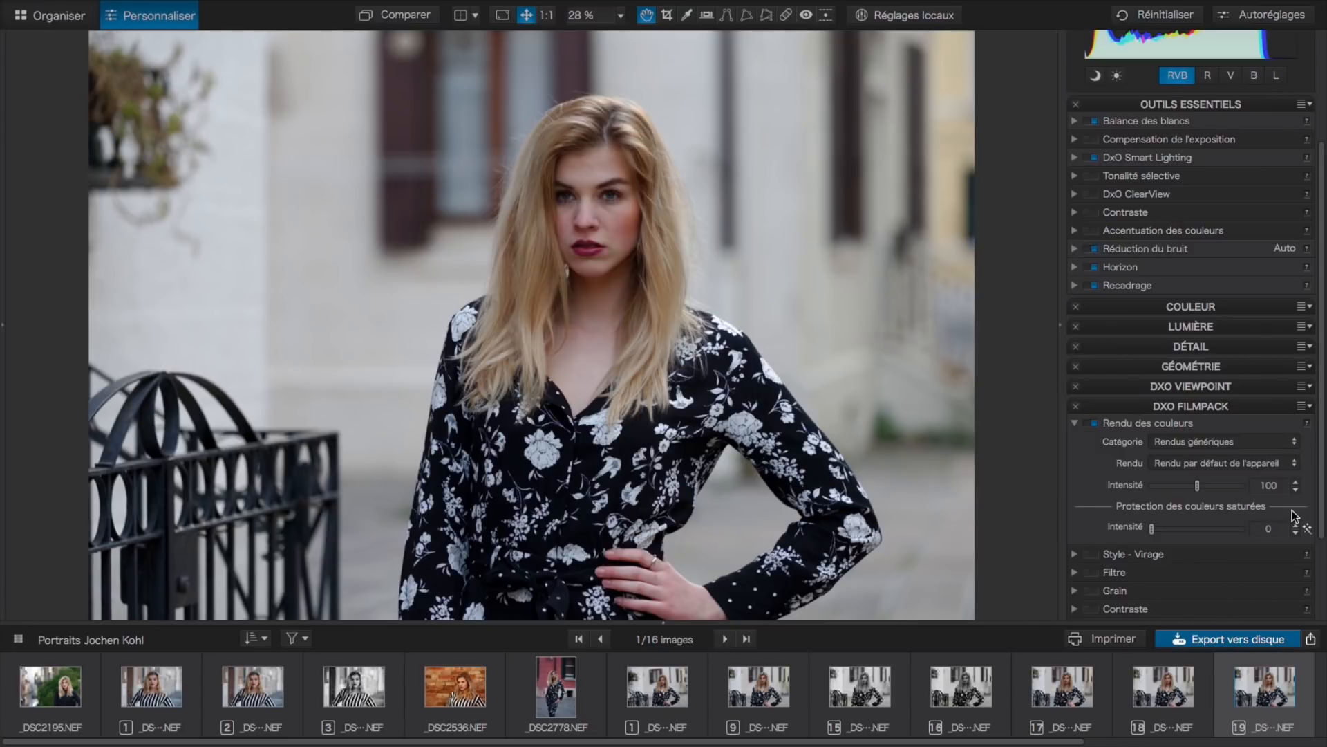
Apply the Kodak T-Max 400 rendering from the Film noir et blanc category at intensity 100
left_click(1295, 443)
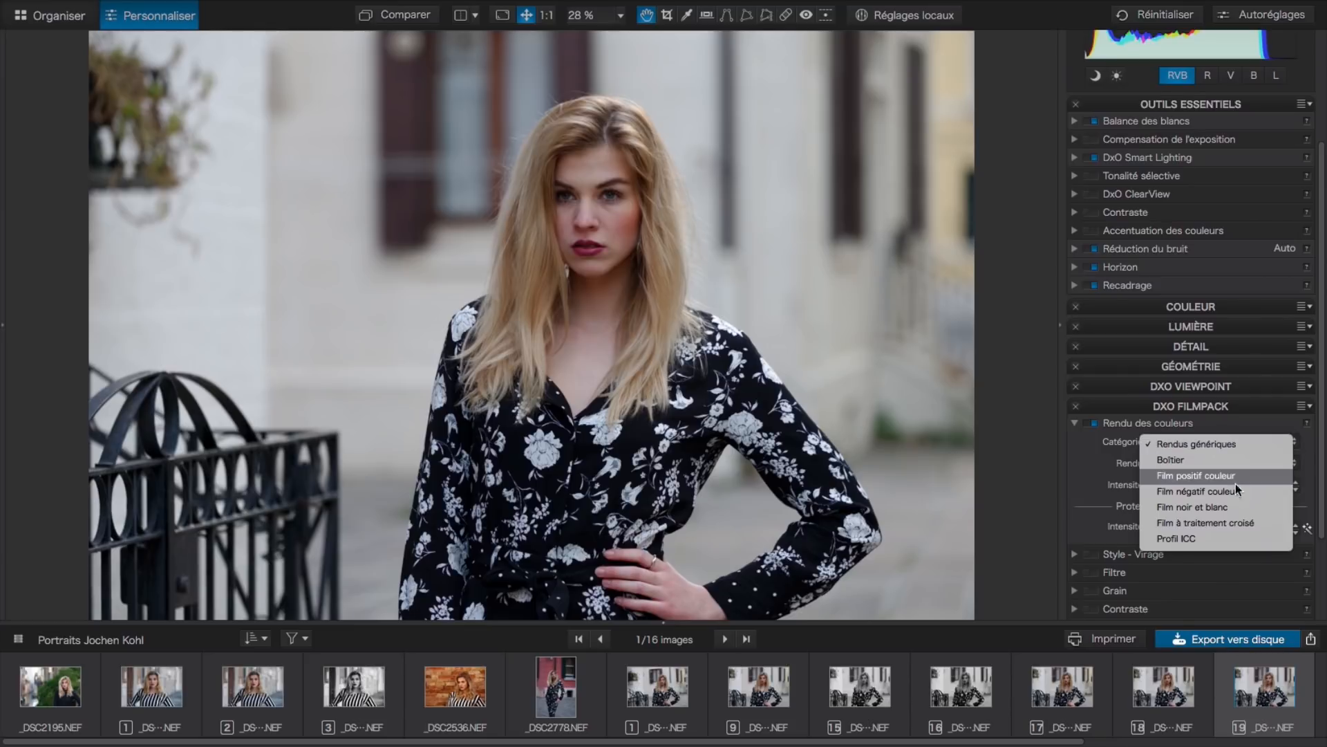
left_click(1231, 509)
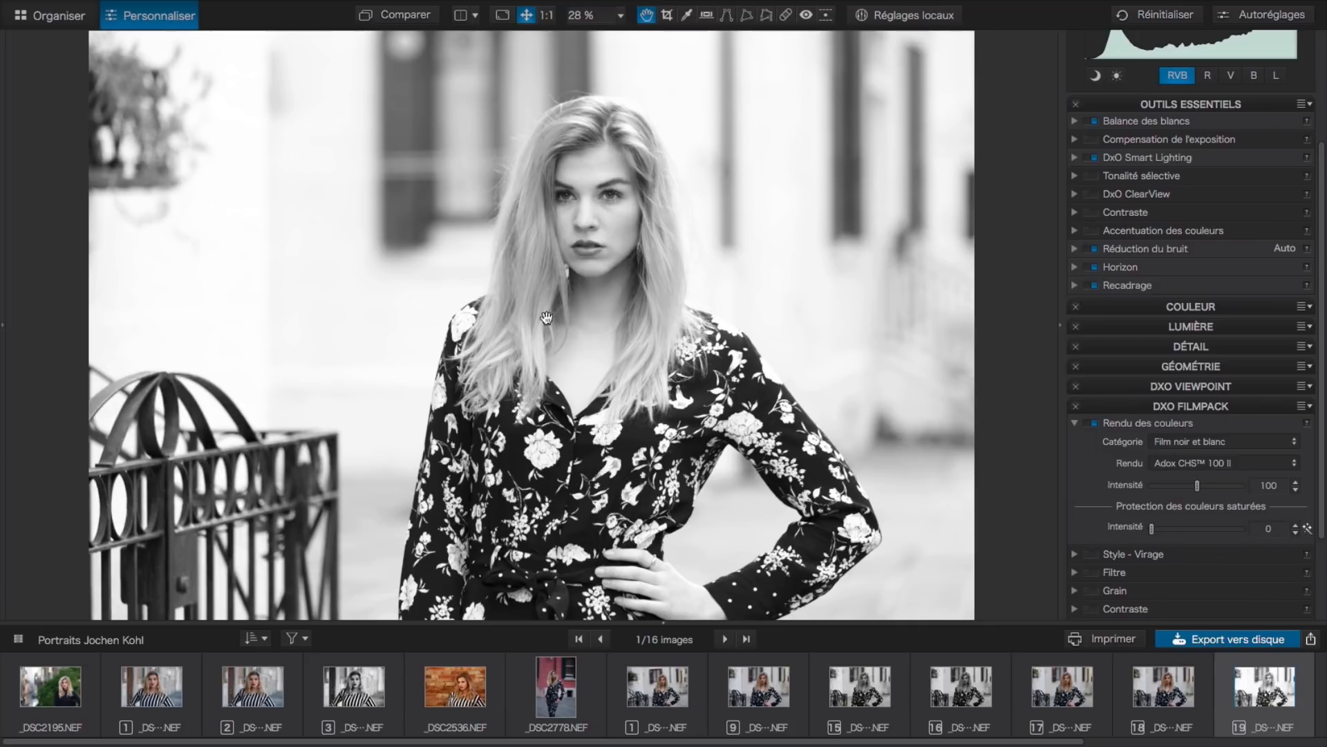
left_click(1292, 464)
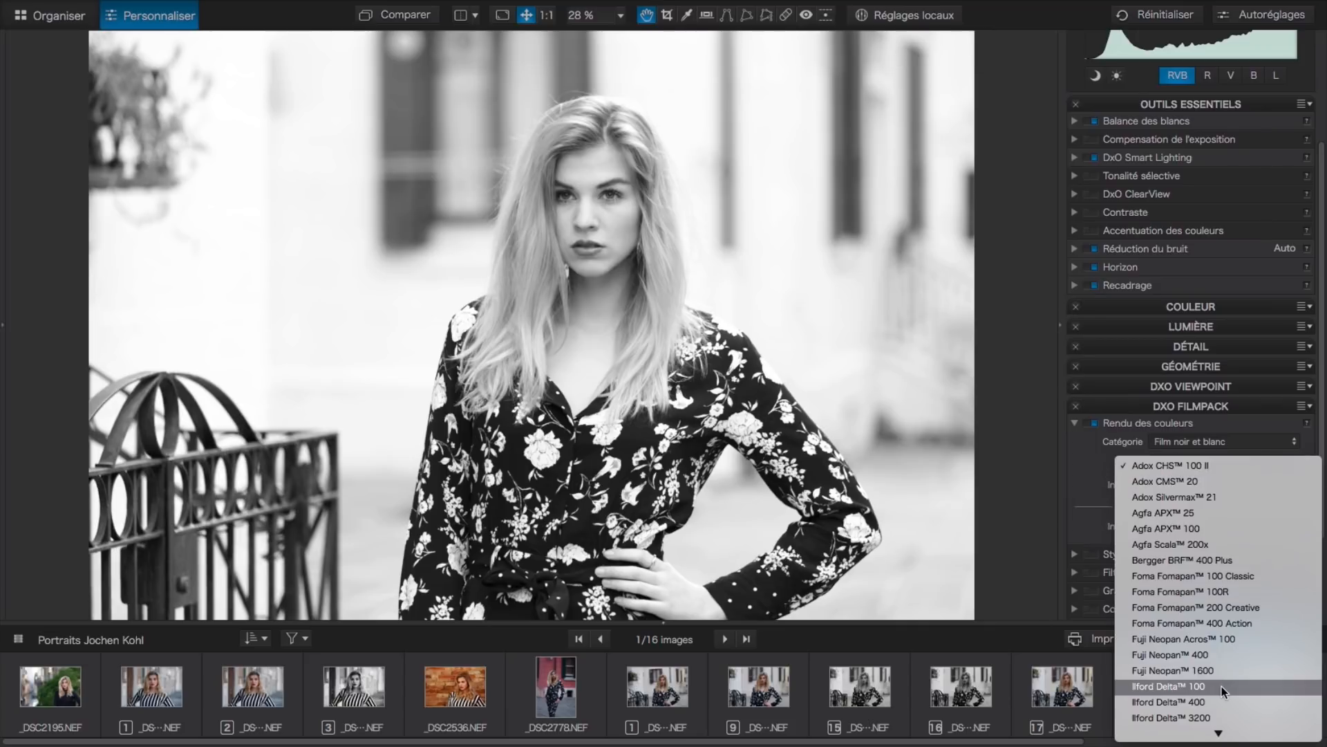
scroll(1221, 686, "down", 3)
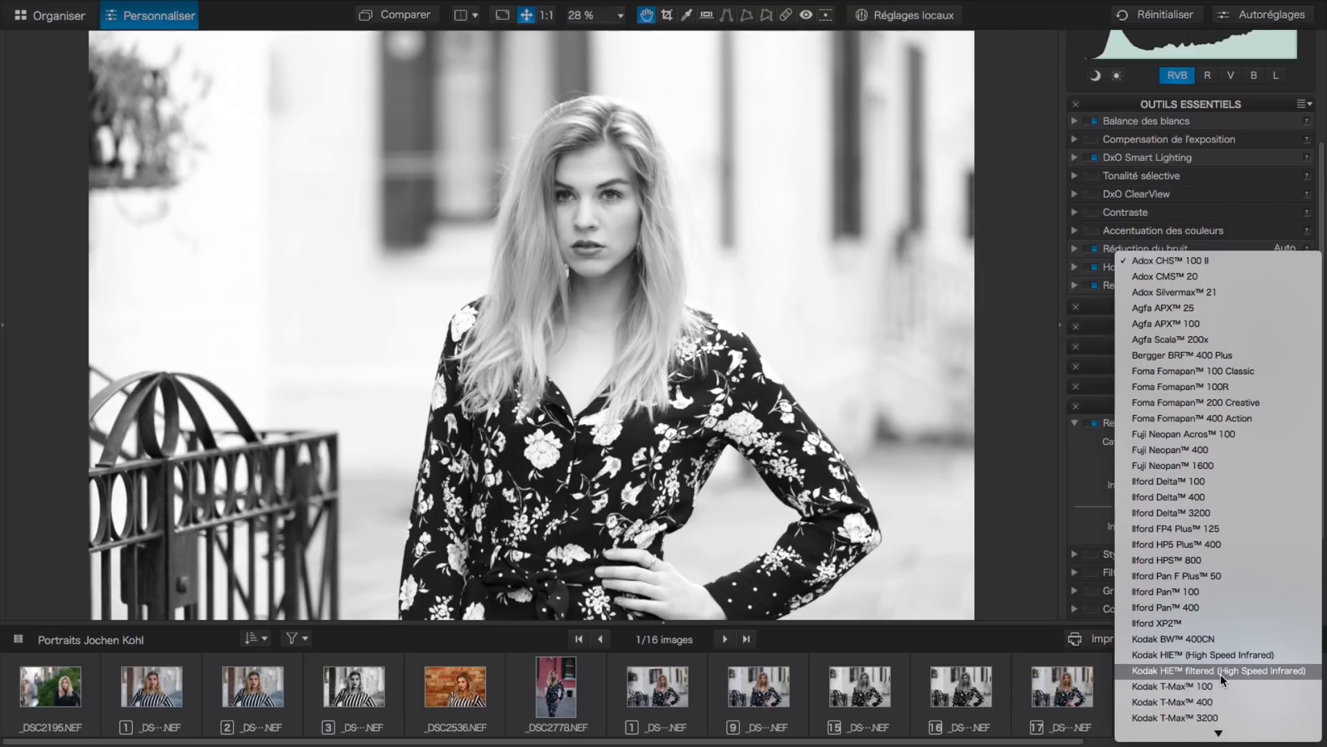
scroll(1221, 674, "down", 2)
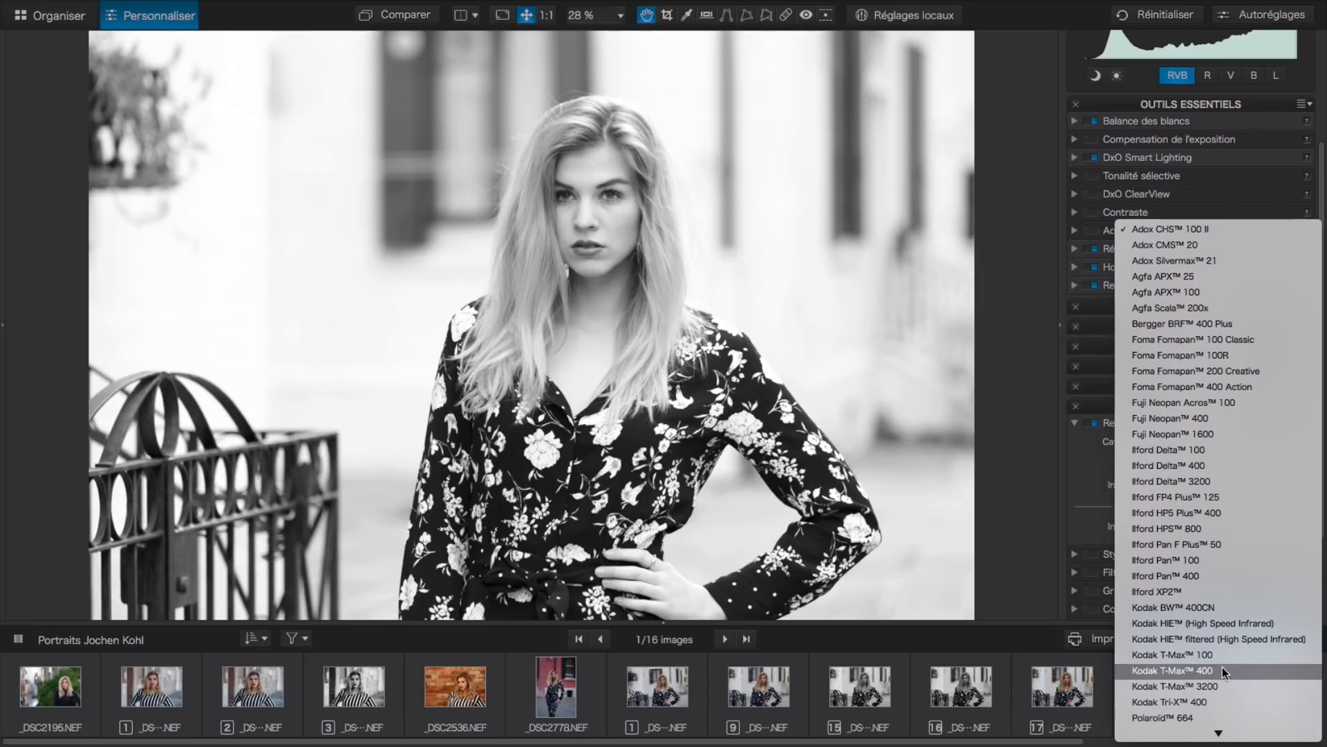
left_click(1218, 669)
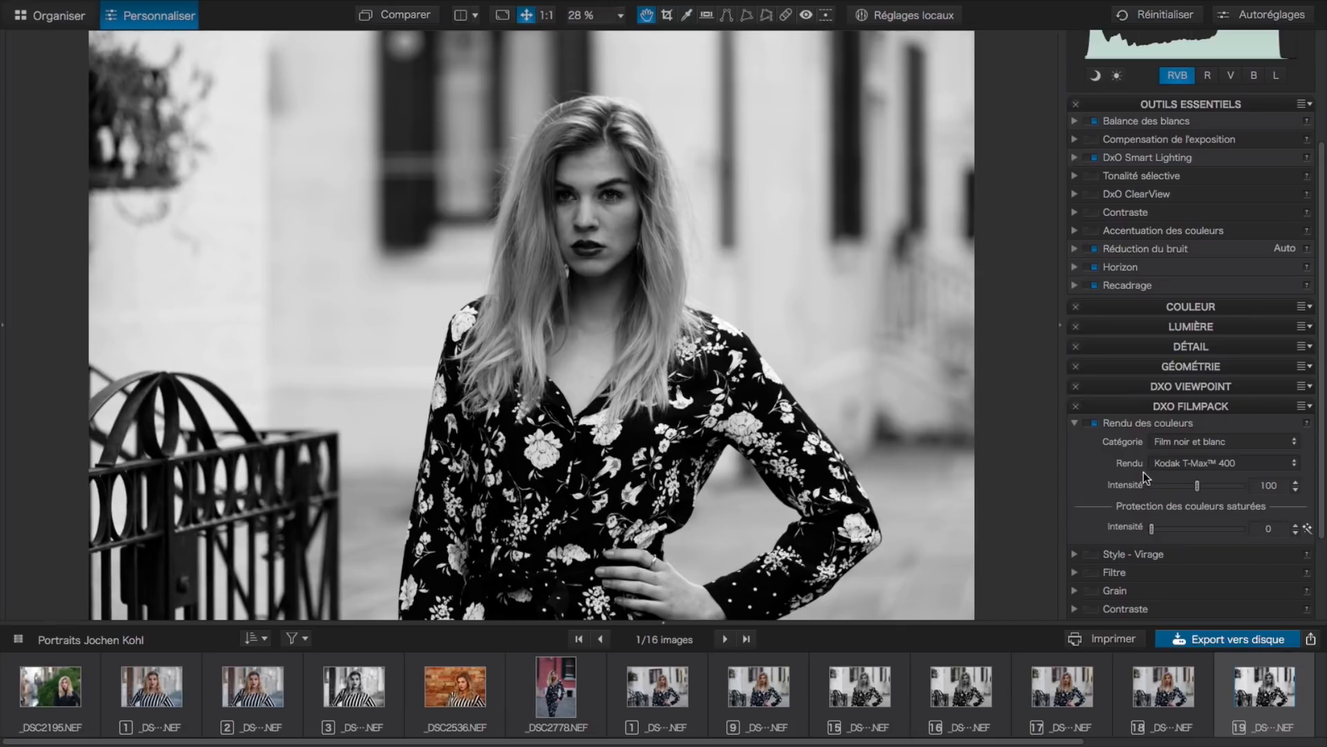
mouse_move(1199, 491)
left_mouse_down()
mouse_move(1184, 489)
mouse_move(1230, 483)
mouse_move(1202, 489)
left_mouse_up()
double_click(1203, 488)
View the woman's face at 100% and enable the FilmPack Grain correction
left_click(549, 19)
left_click_drag(777, 118, 679, 424)
left_click_drag(726, 268, 675, 346)
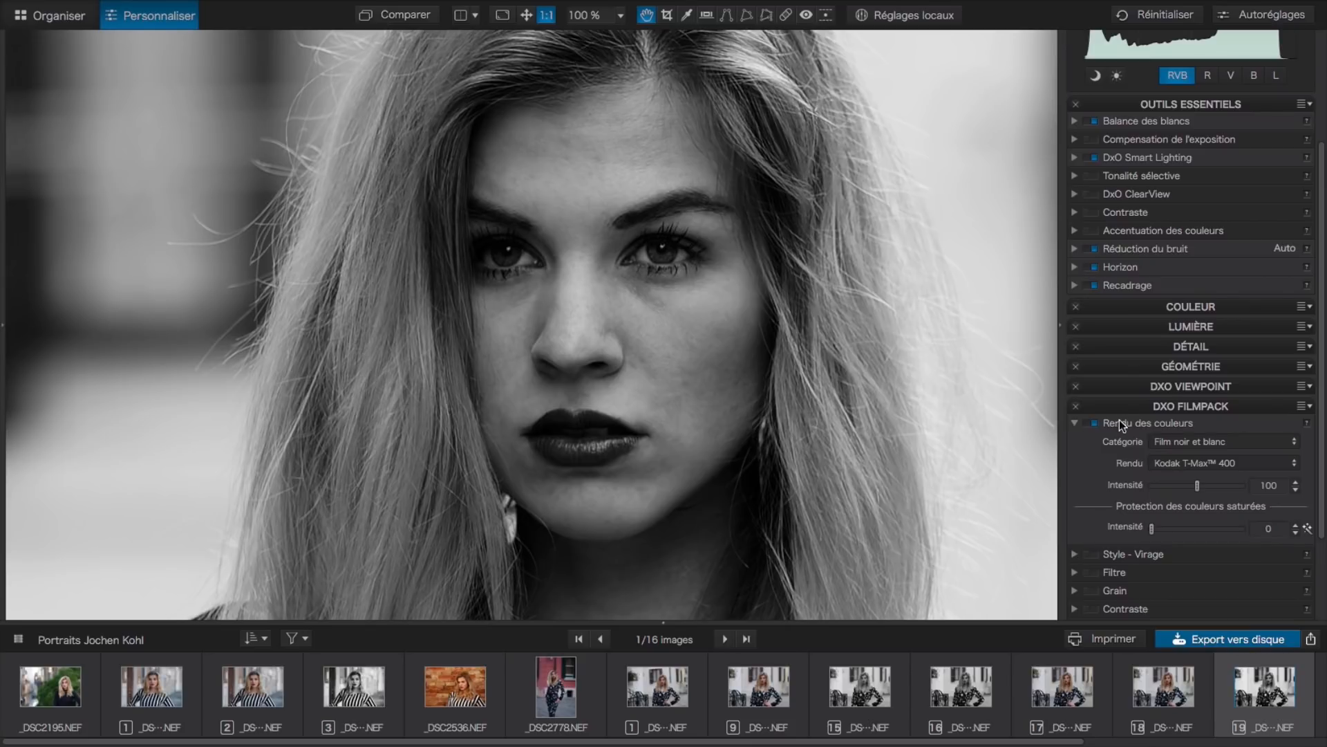
scroll(1126, 408, "down", 2)
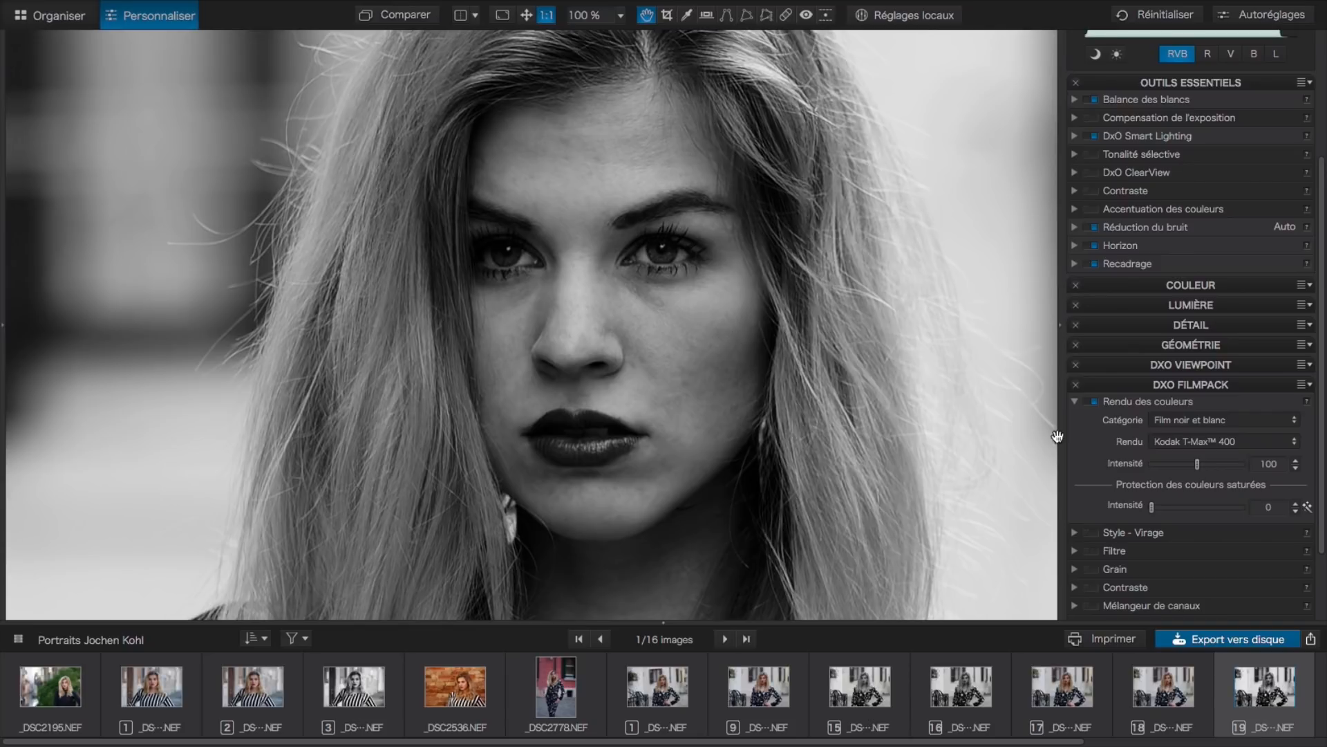
scroll(1172, 425, "down", 5)
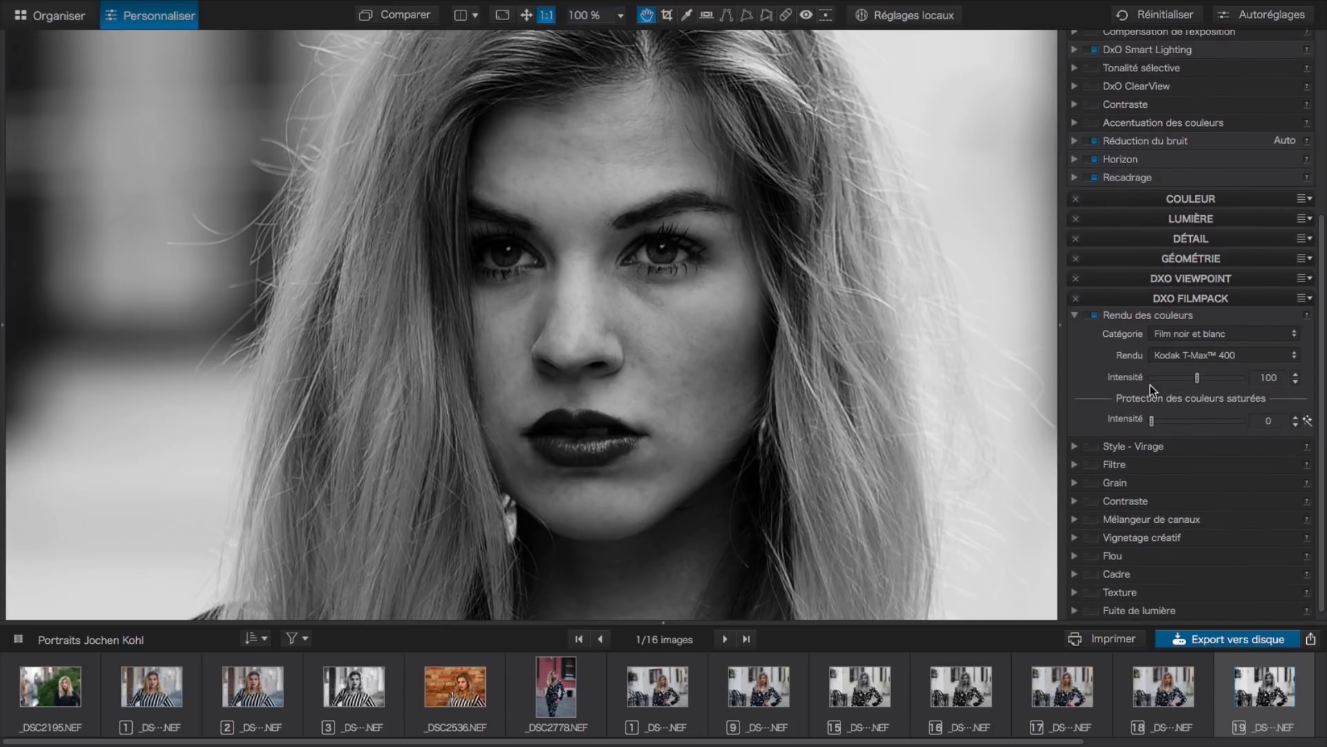
left_click(1075, 483)
scroll(1193, 433, "down", 5)
scroll(1192, 436, "down", 3)
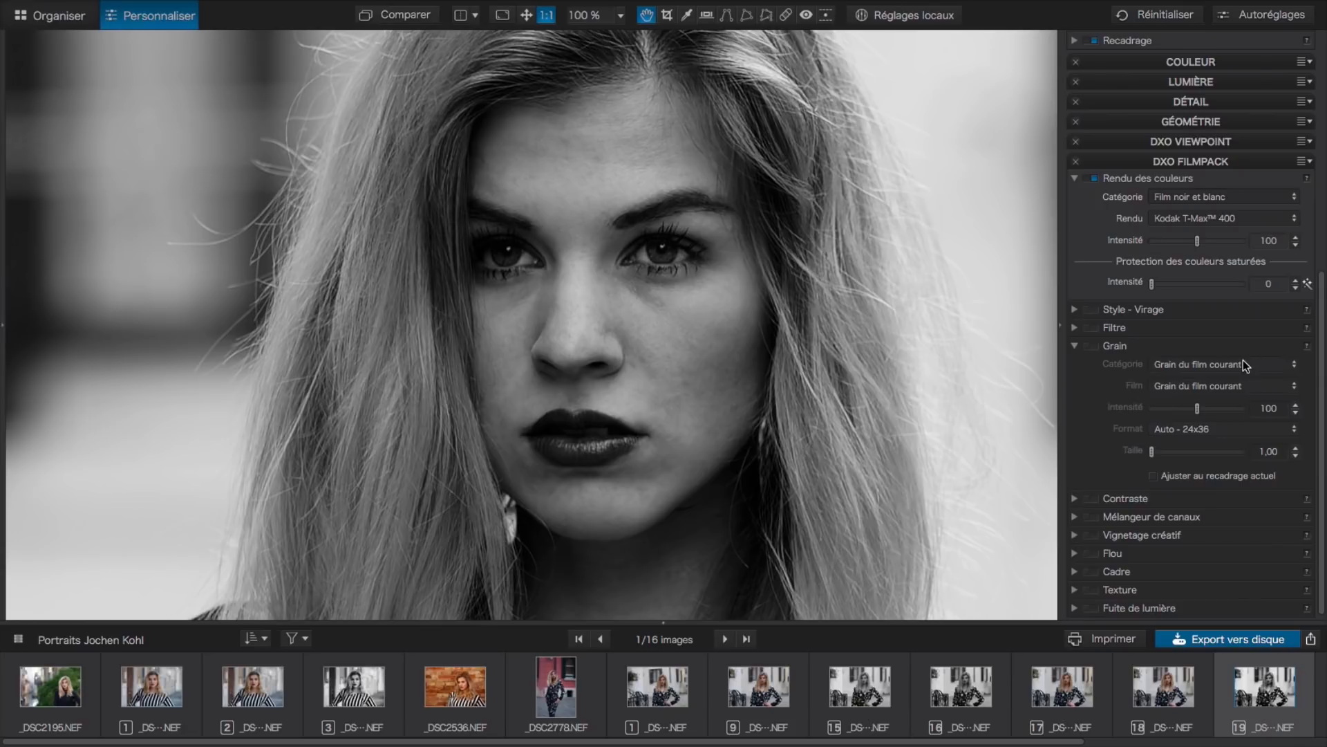
left_click(1093, 346)
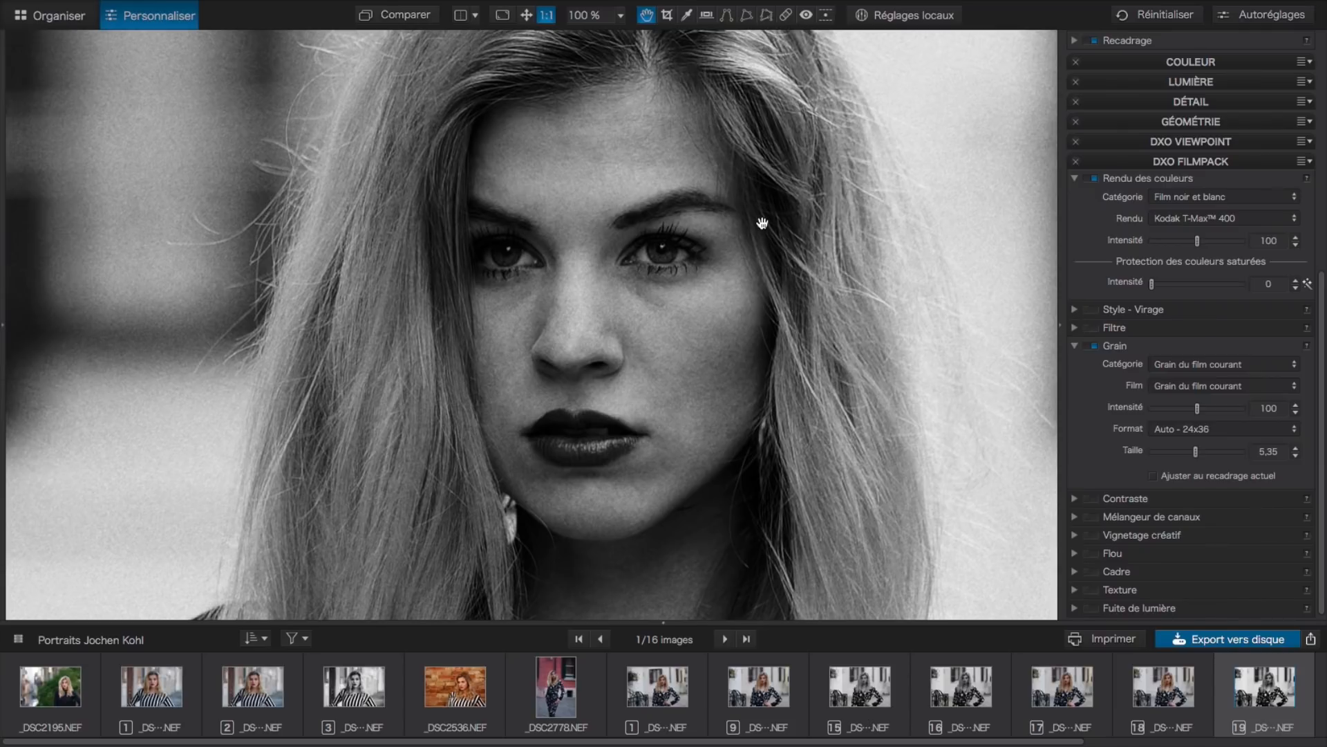
Check the grain category and film choices, keep Grain du film courant, and set the grain intensity to 156
left_click(1292, 371)
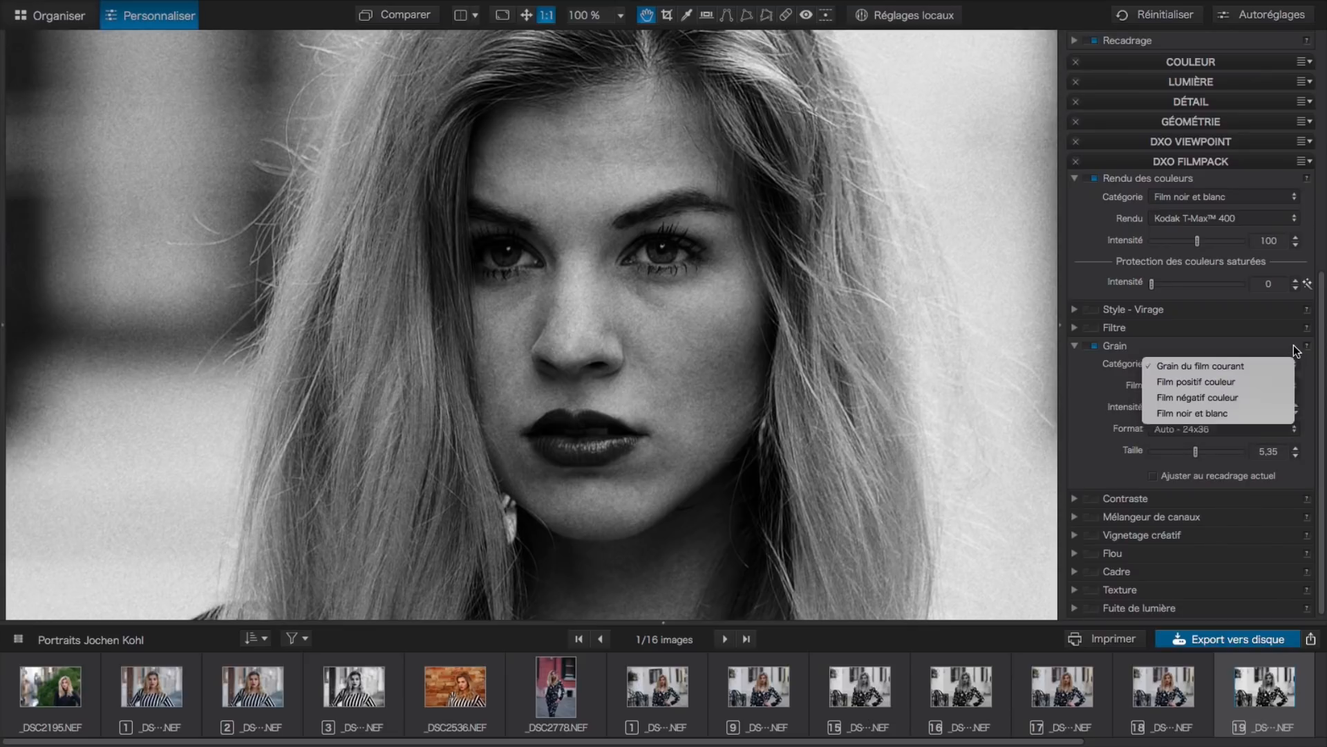
left_click(1290, 369)
left_click(1295, 385)
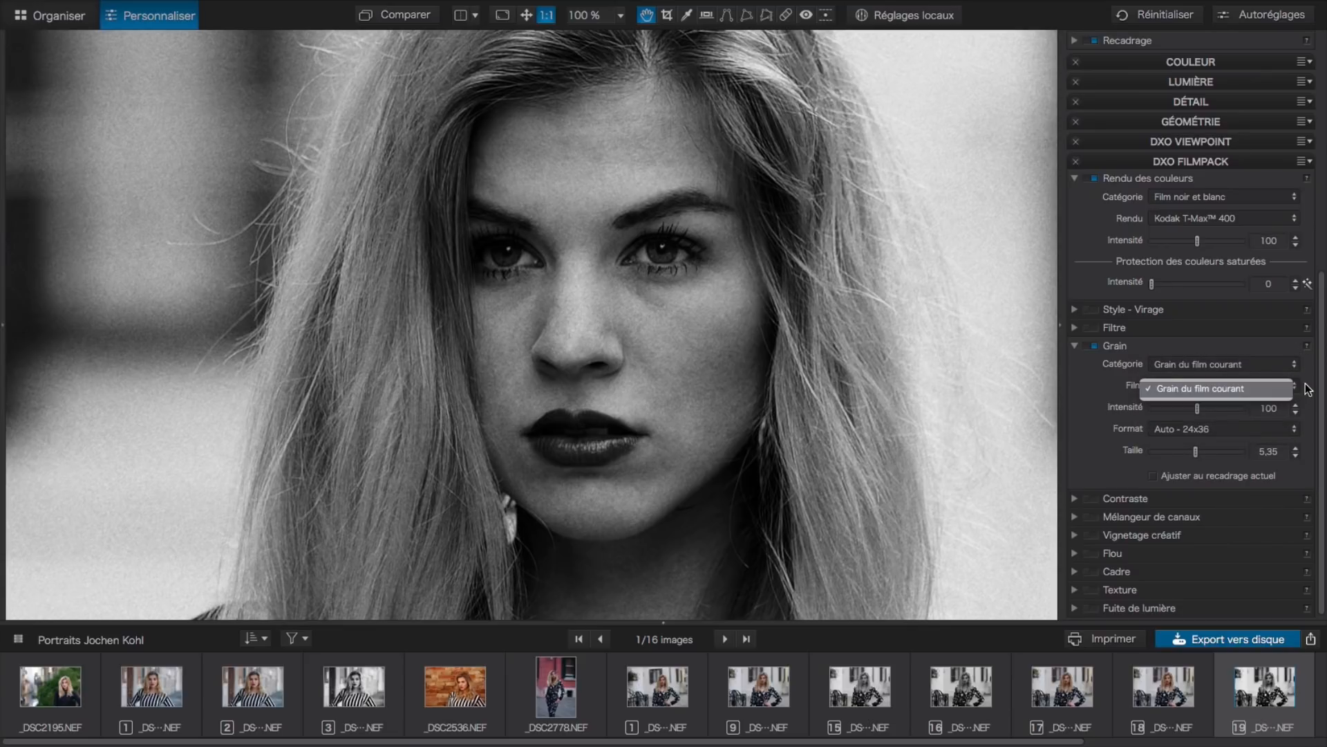
left_click(1301, 391)
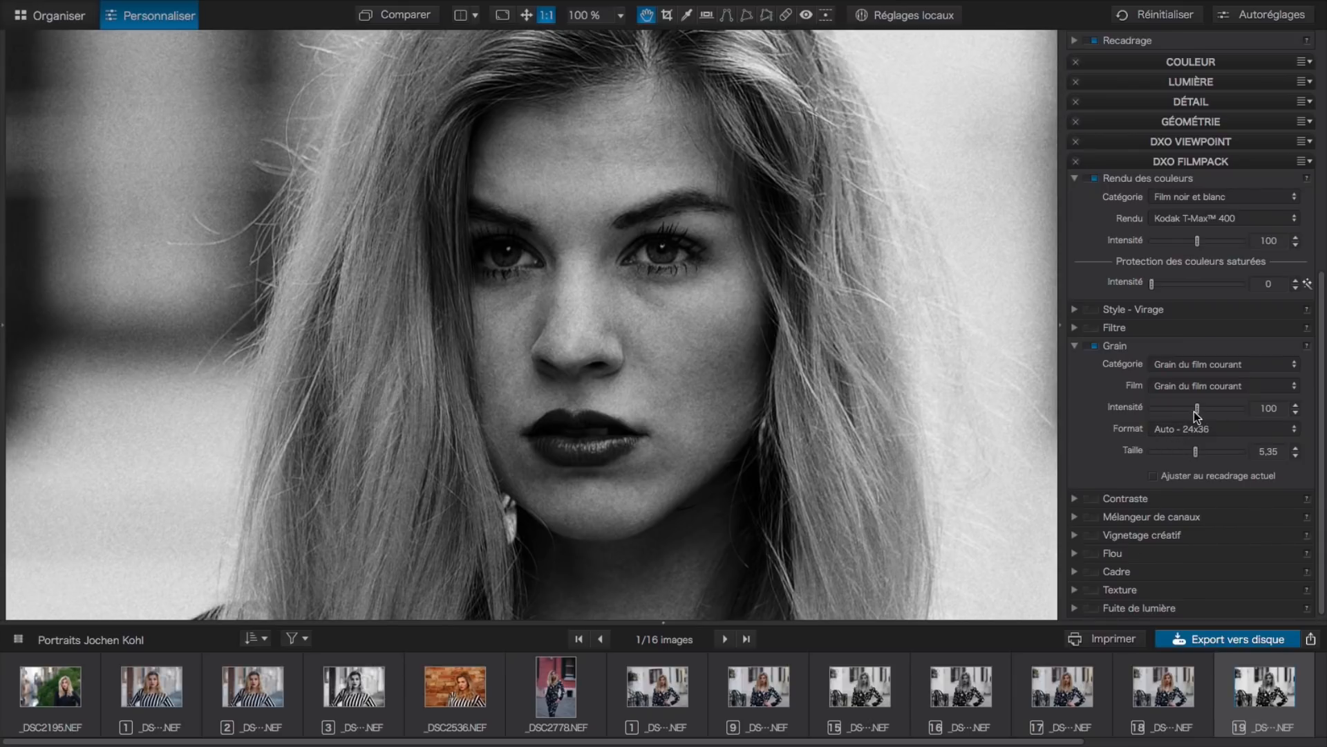
left_click_drag(1197, 407, 1191, 409)
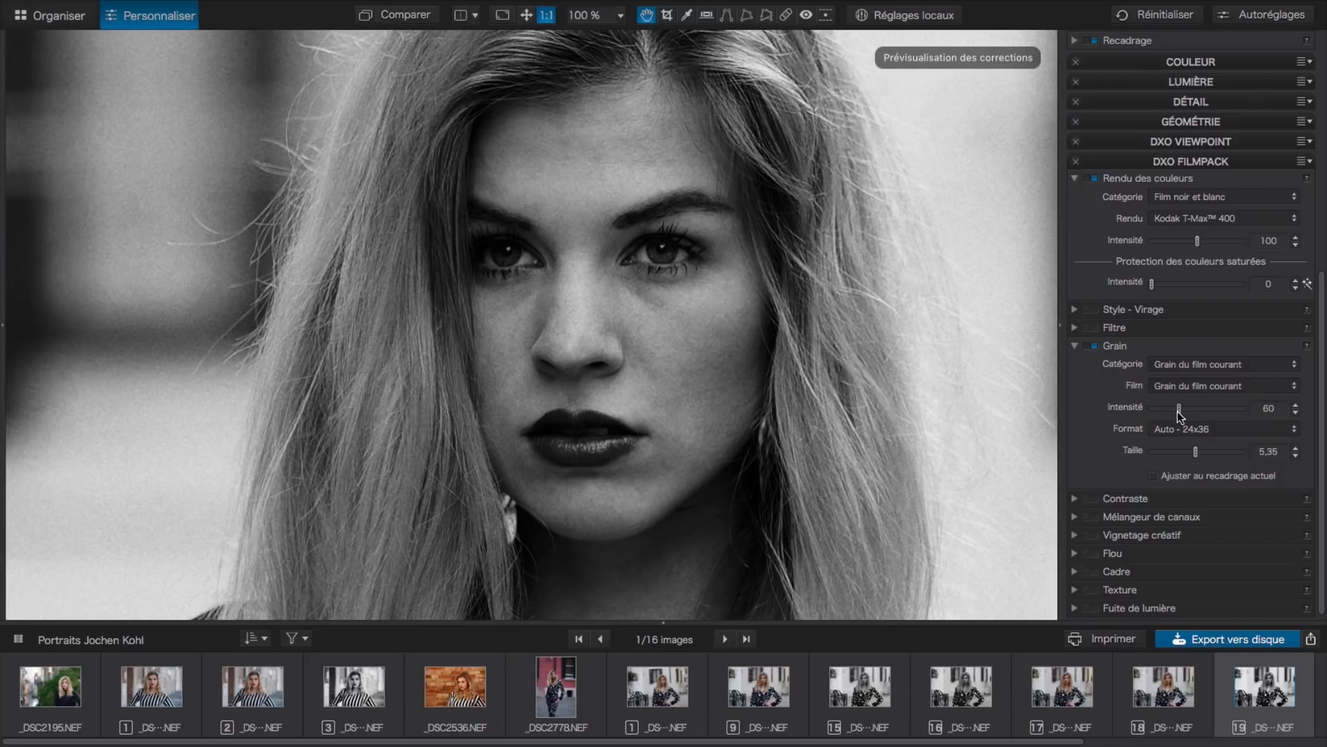
left_click_drag(1177, 409, 1222, 405)
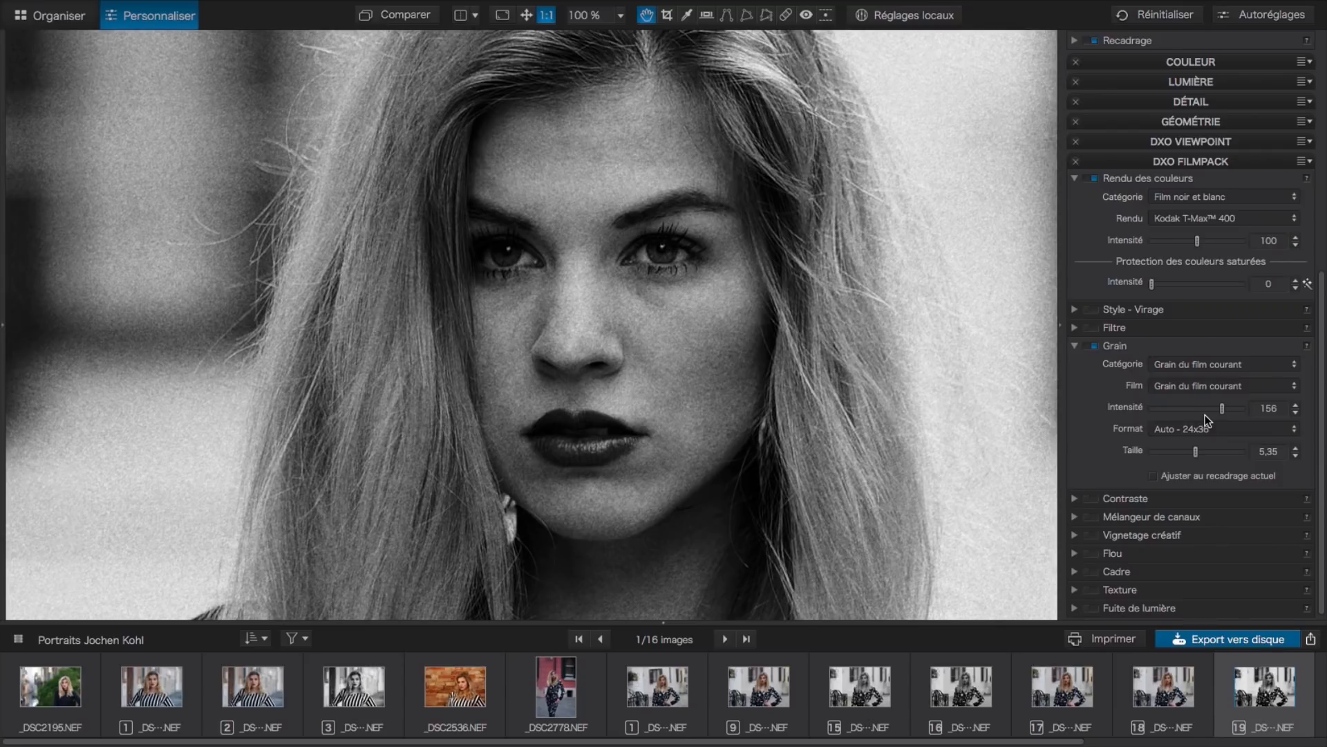
Try the Auto - Grand Format grain format, and return to Auto - 24x36
left_click(1293, 430)
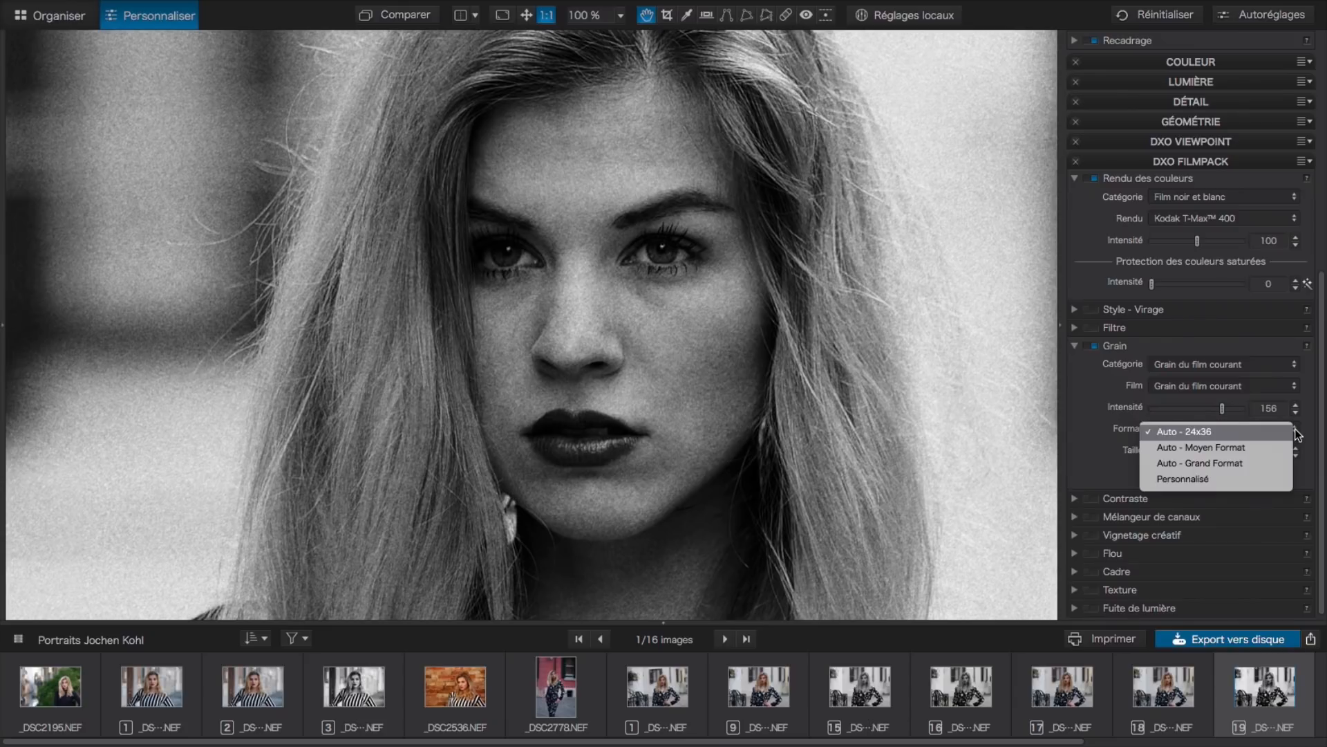
left_click(1253, 463)
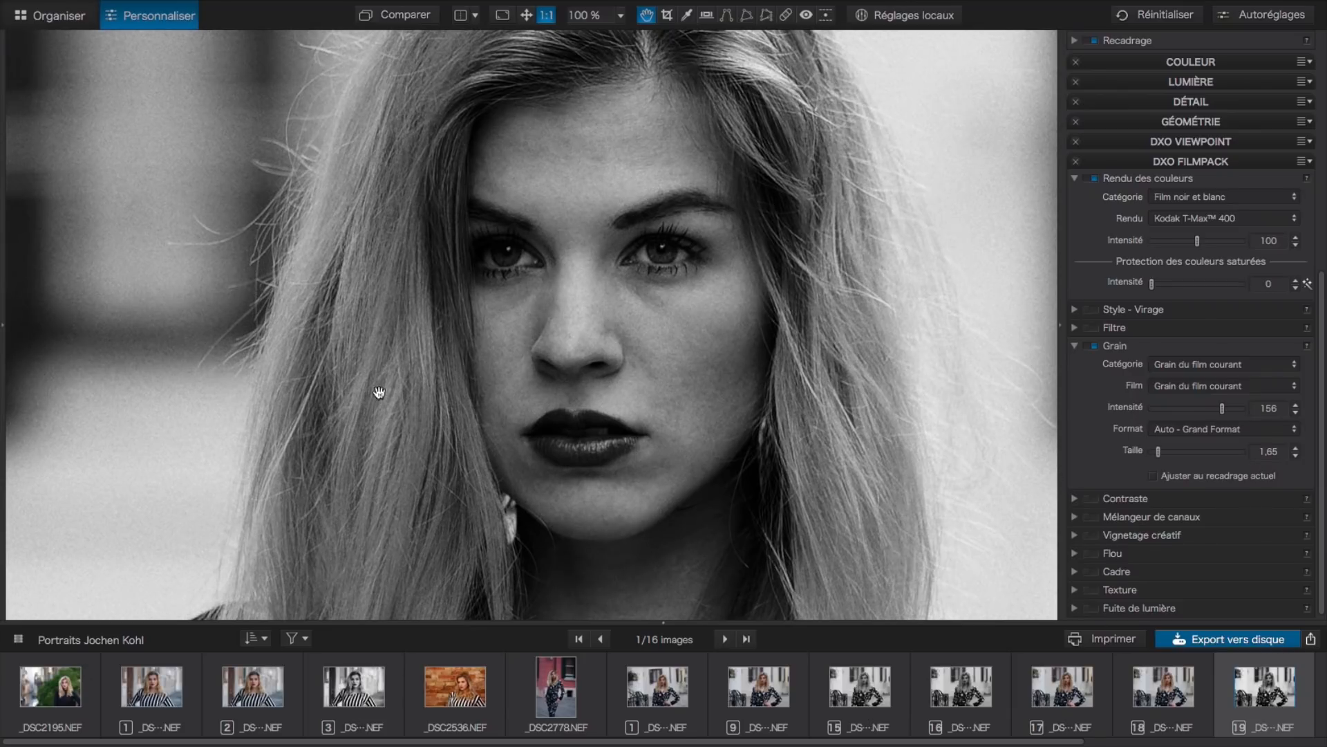
left_click(1291, 432)
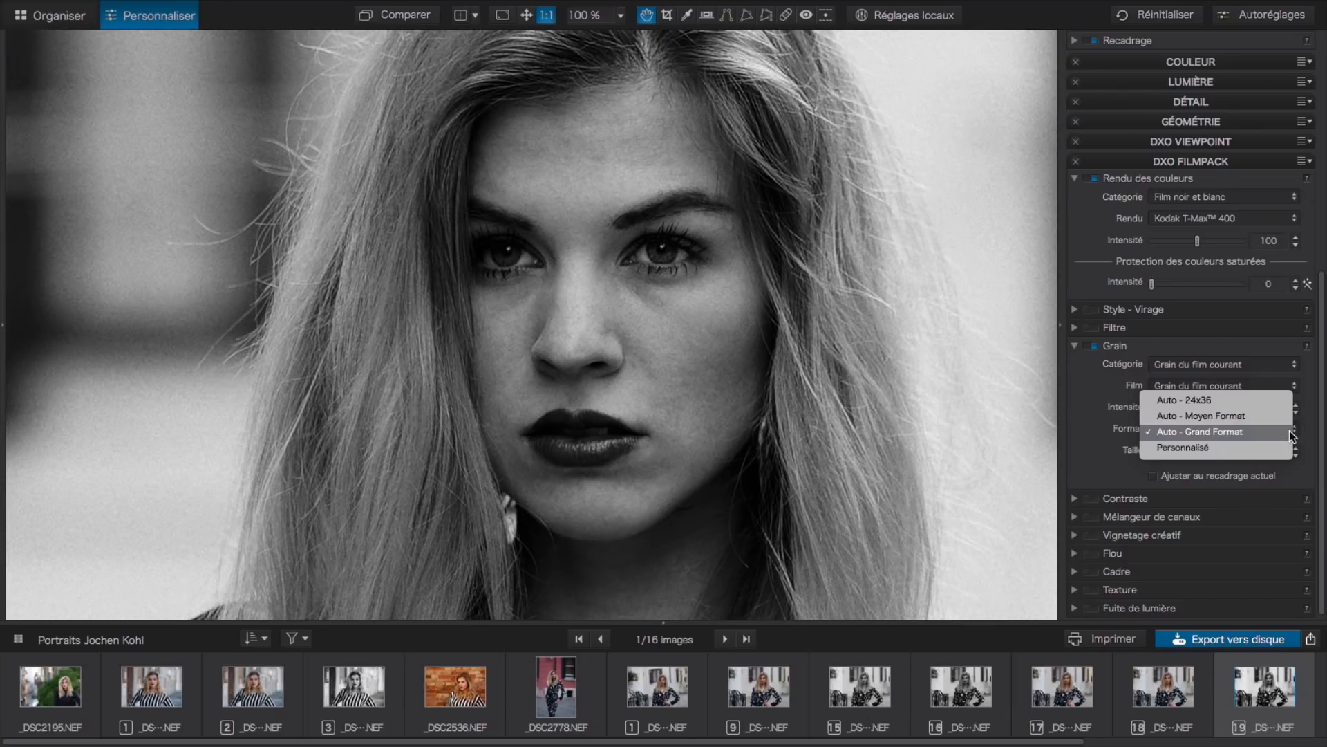
left_click(1200, 400)
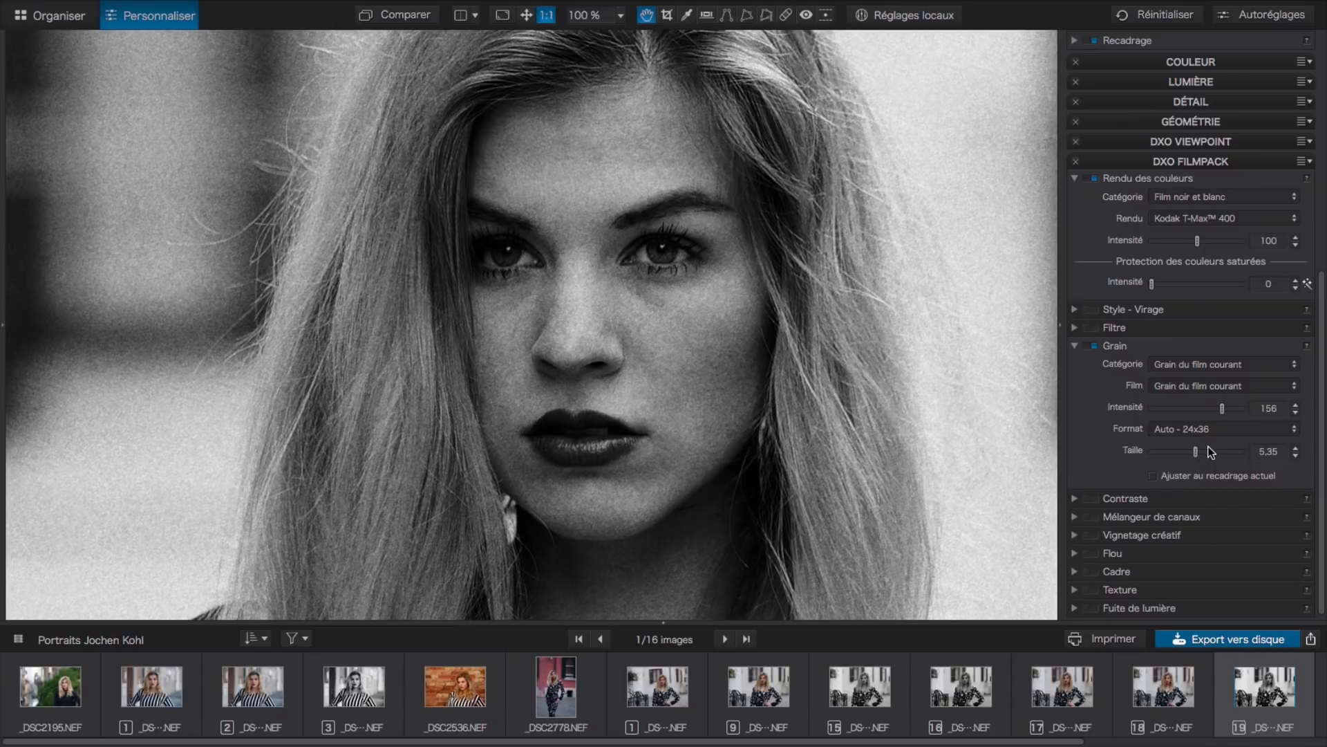
Try a coarser grain size of about 7,09, settle on 3,30, and collapse the Grain settings
left_click_drag(1198, 453, 1214, 454)
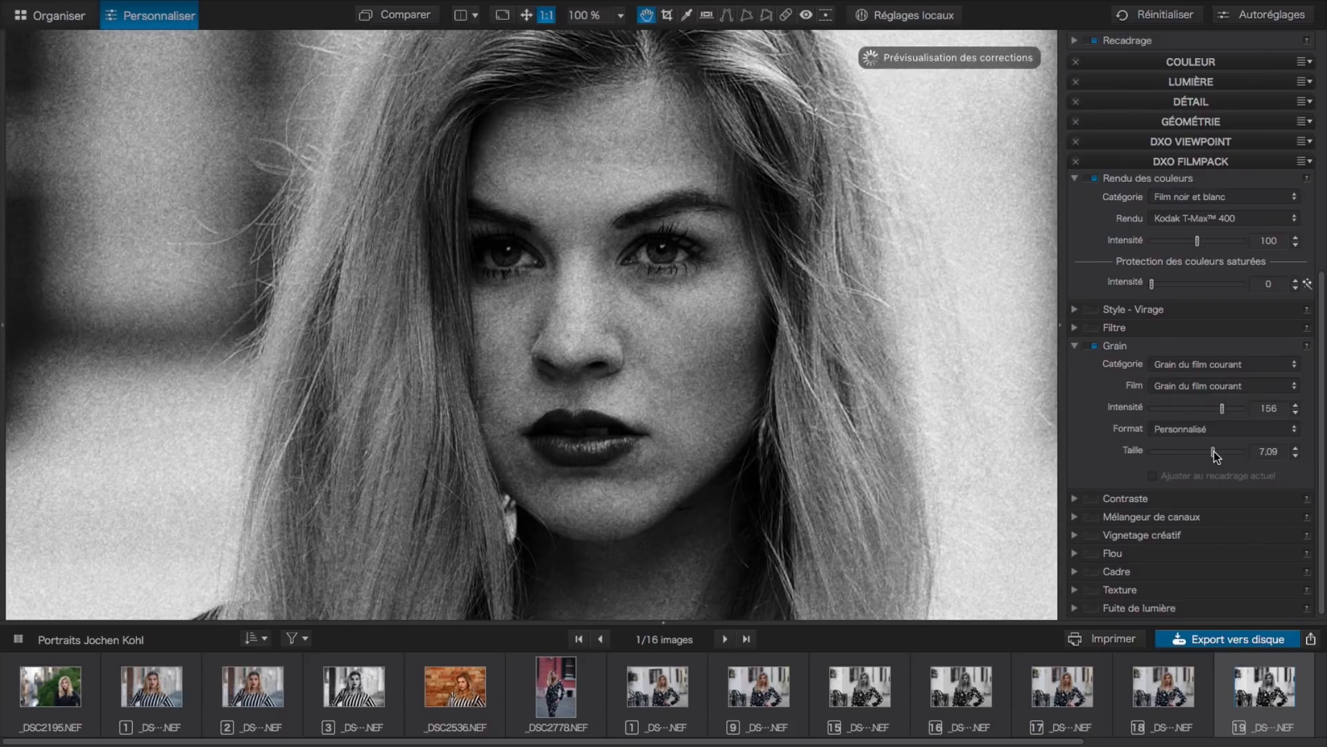
left_click_drag(1214, 451, 1176, 454)
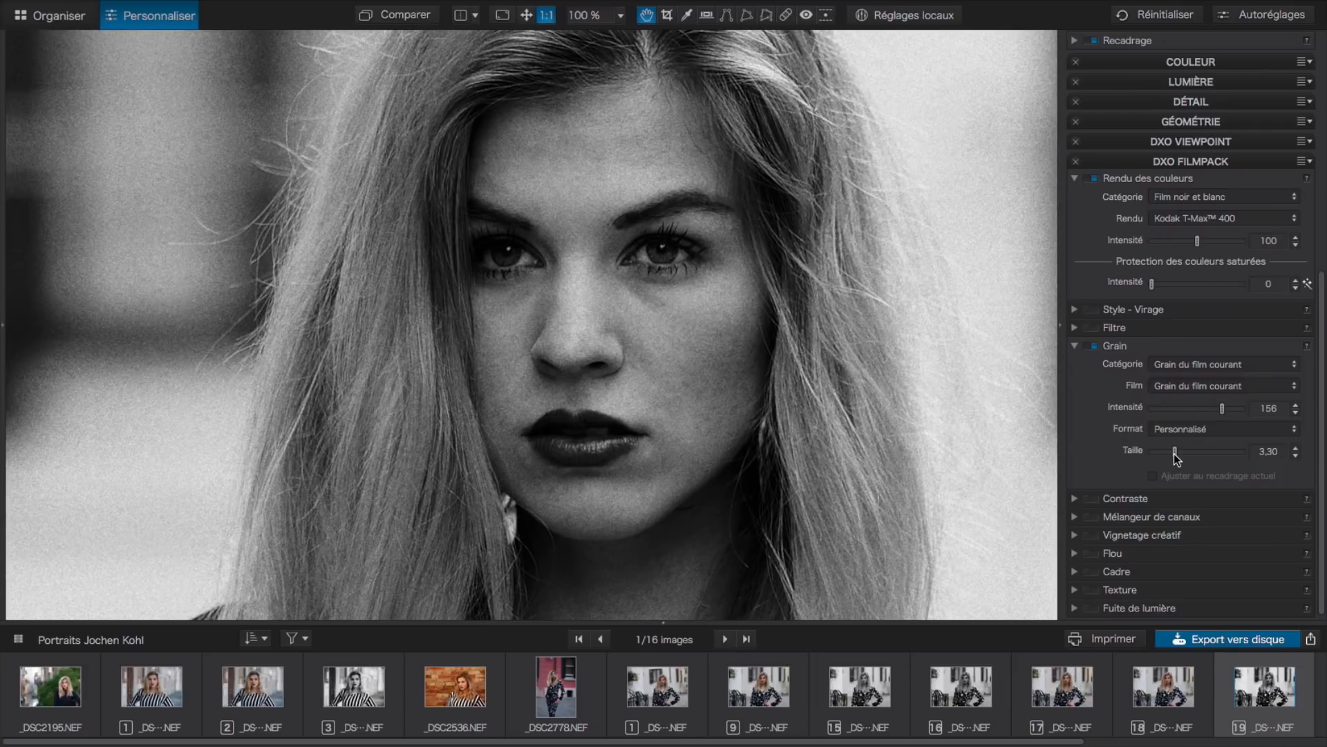
left_click(1075, 346)
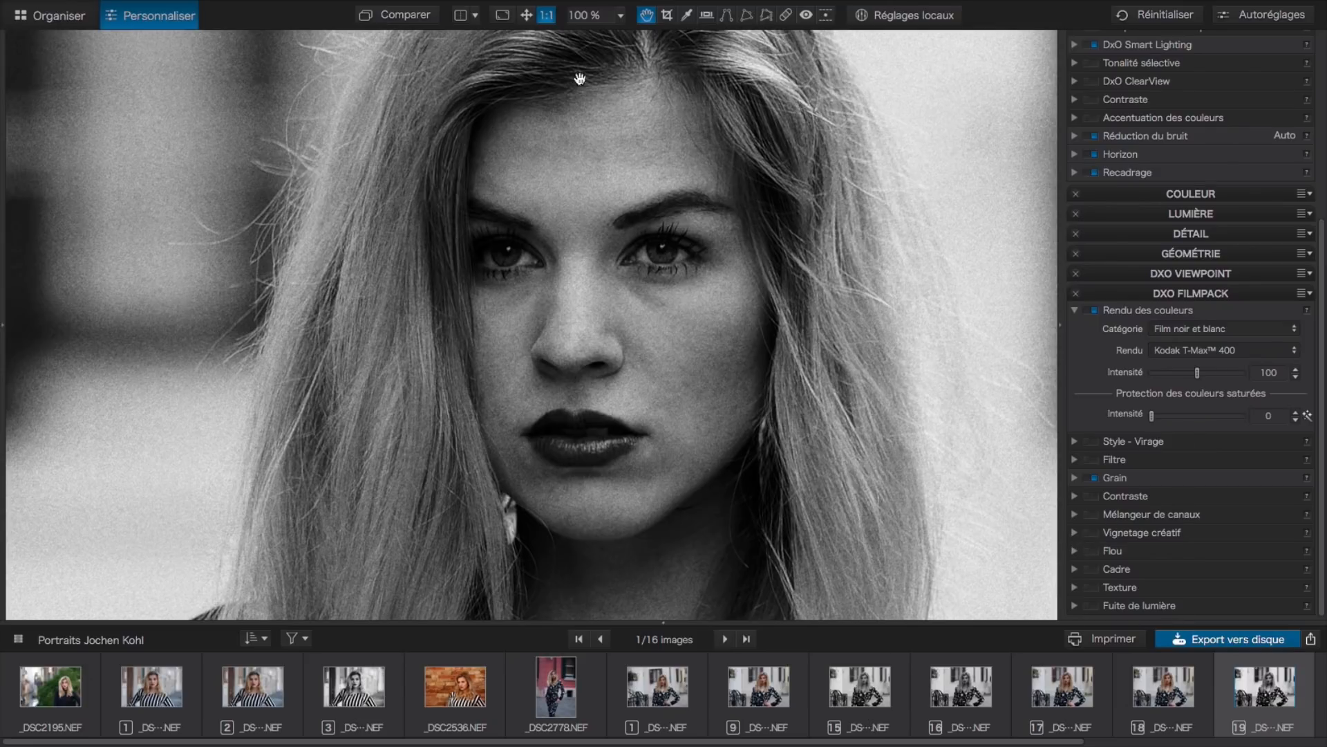
Add a creative vignette to the whole portrait, centred just below the woman's chin, with intensity -65 and Milieu 50
left_click(526, 15)
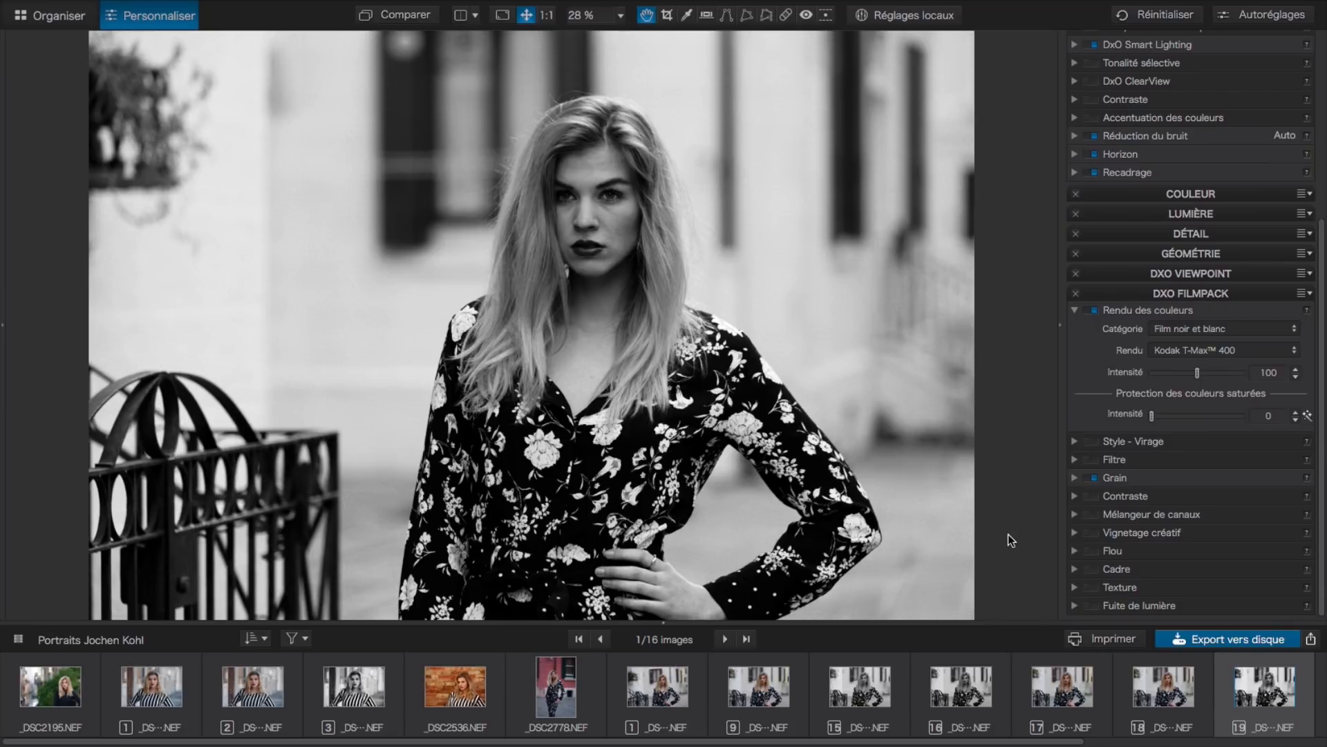
left_click(1074, 533)
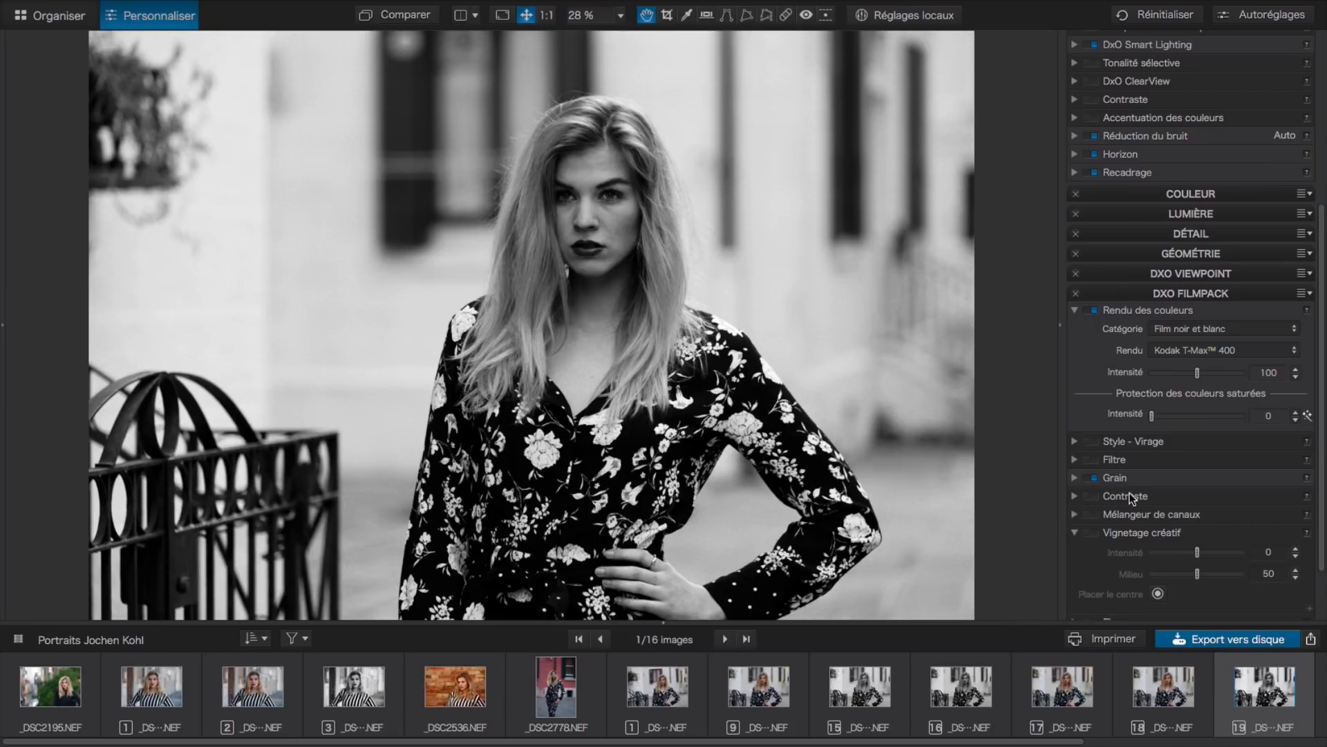
scroll(1130, 488, "down", 1)
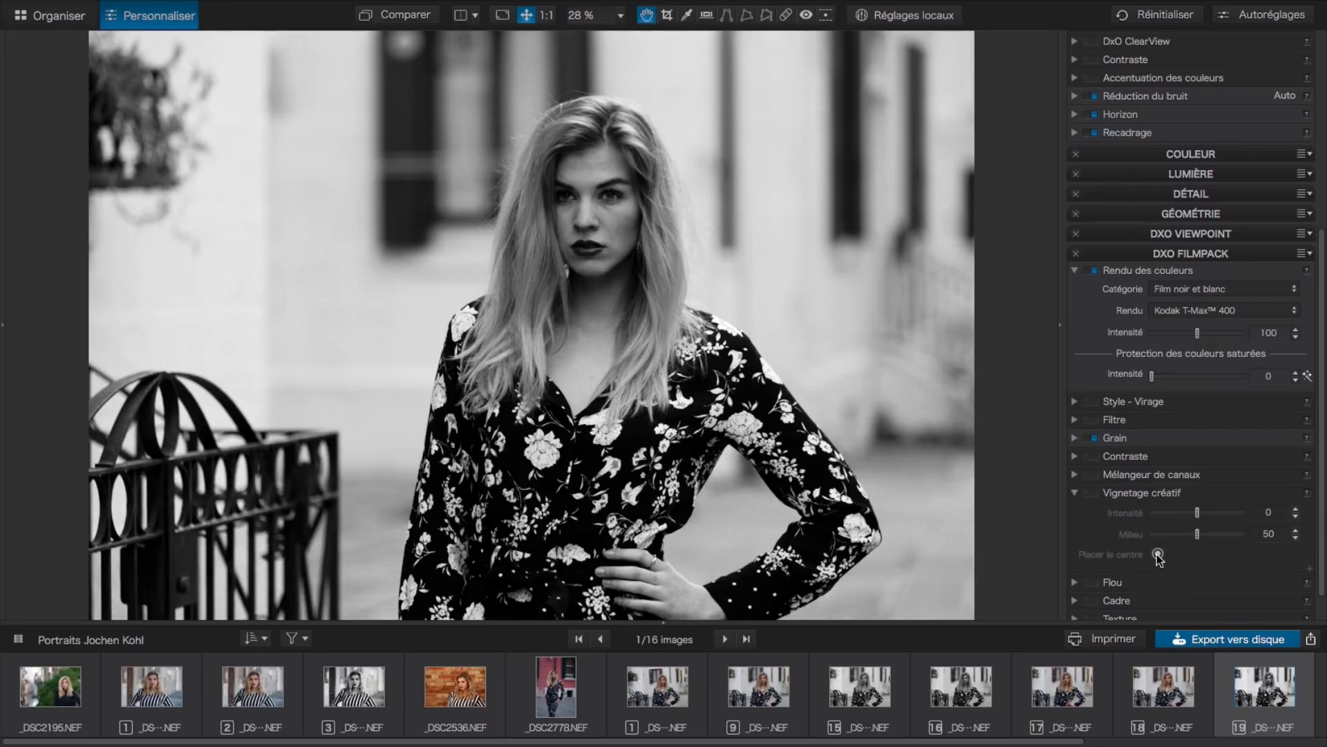
left_click(1158, 554)
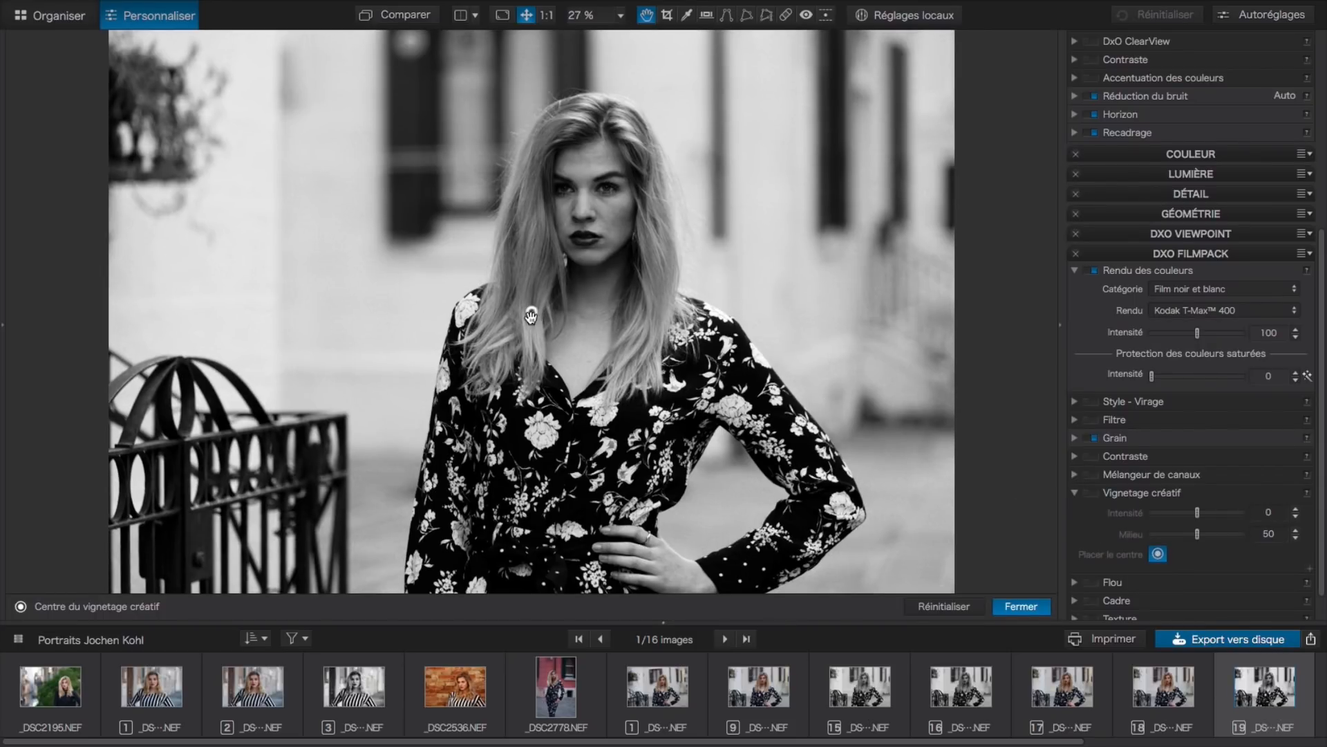
left_click(538, 314)
mouse_move(540, 315)
left_mouse_down()
mouse_move(574, 279)
mouse_move(589, 229)
mouse_move(584, 261)
left_mouse_up()
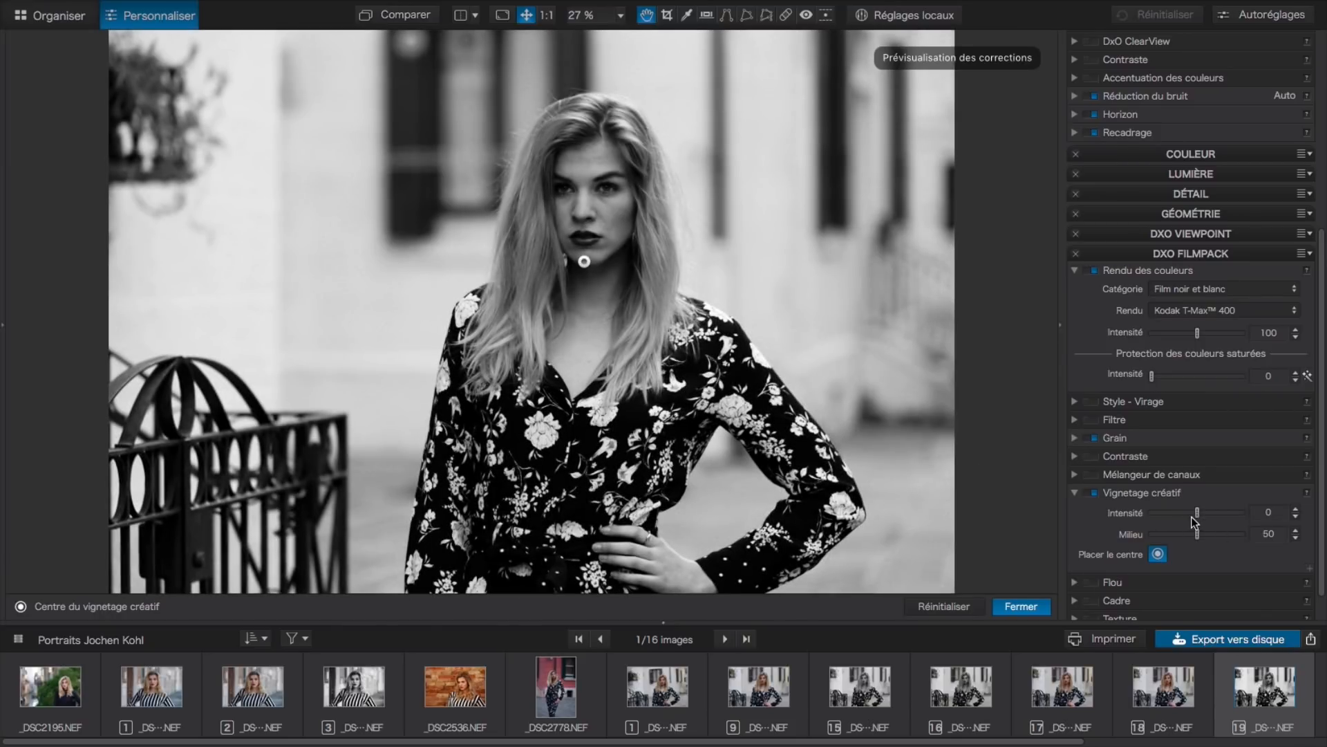
left_click_drag(1200, 516, 1169, 520)
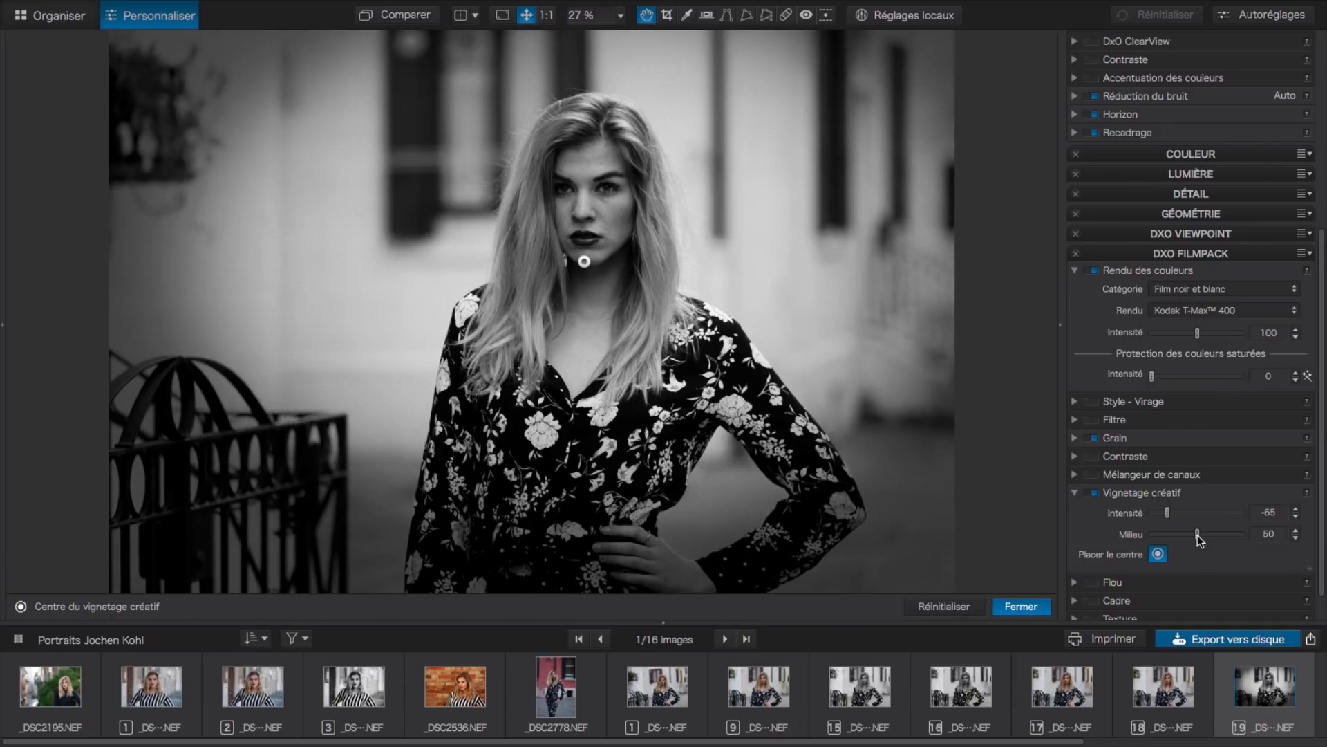
mouse_move(1198, 536)
left_mouse_down()
mouse_move(1181, 537)
mouse_move(1200, 544)
left_mouse_up()
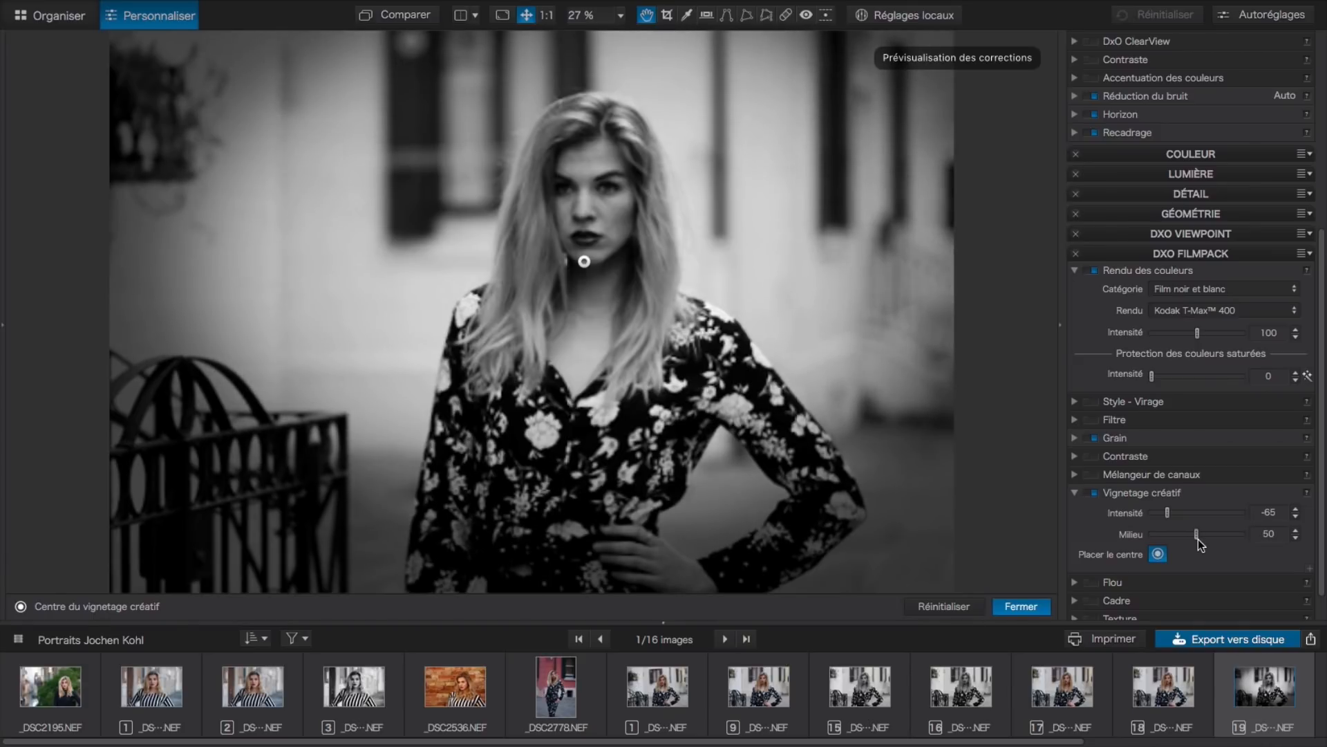
Set the creative vignette's Transition to 3 and Arrondi to 49, and move its centre down to the woman's upper chest
left_click(1311, 570)
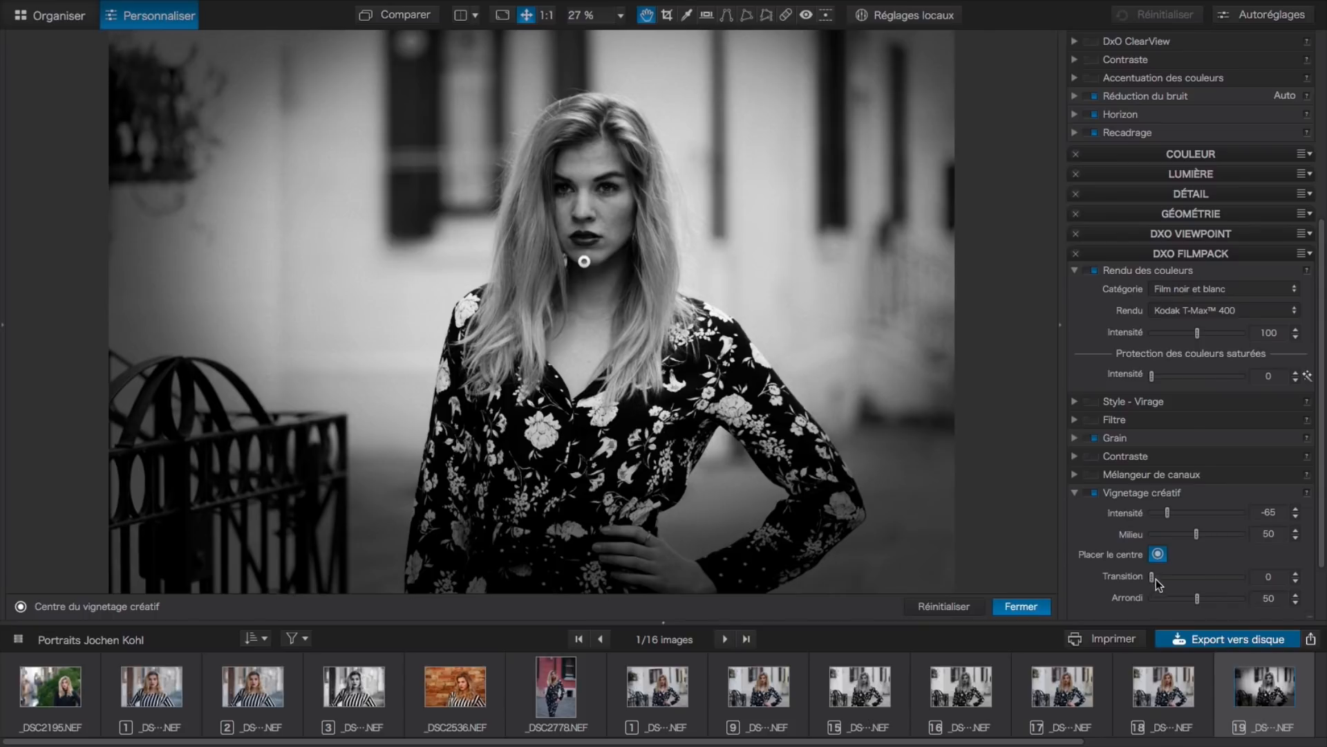
left_click_drag(1153, 579, 1219, 578)
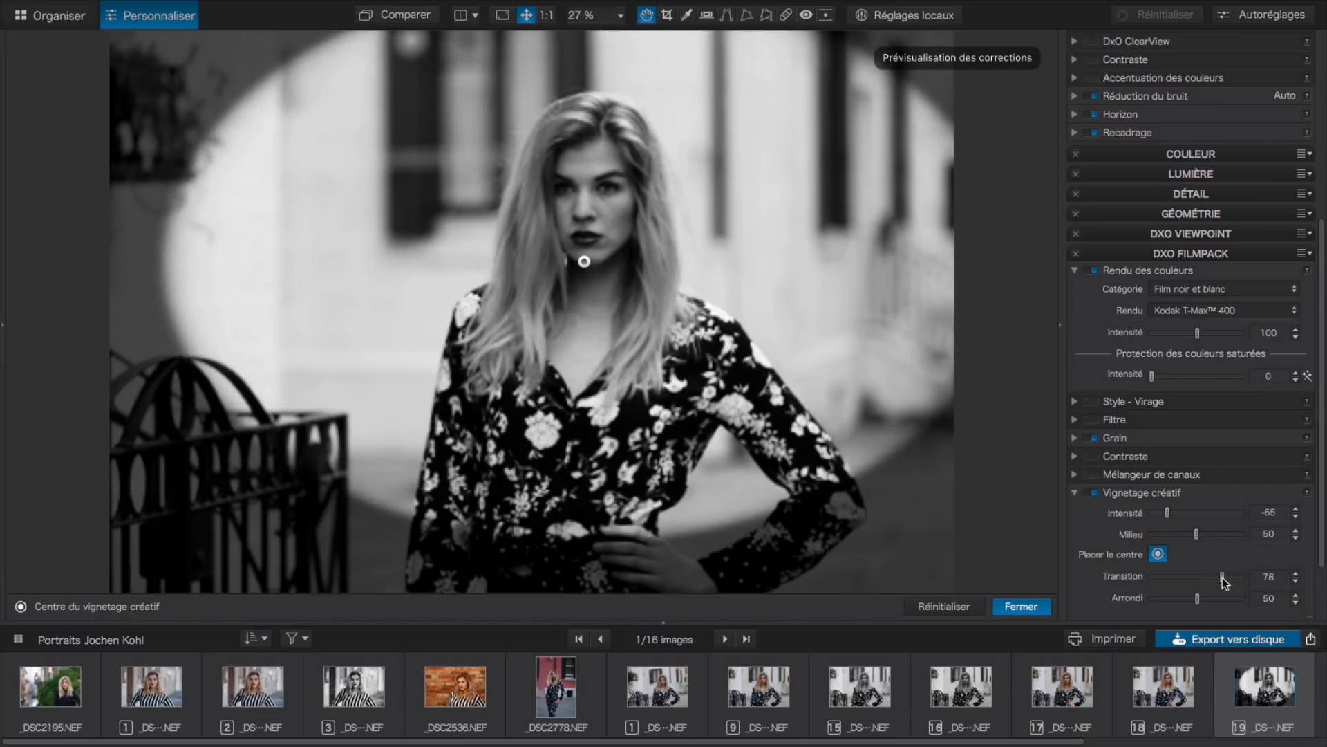
left_click_drag(1218, 578, 1195, 600)
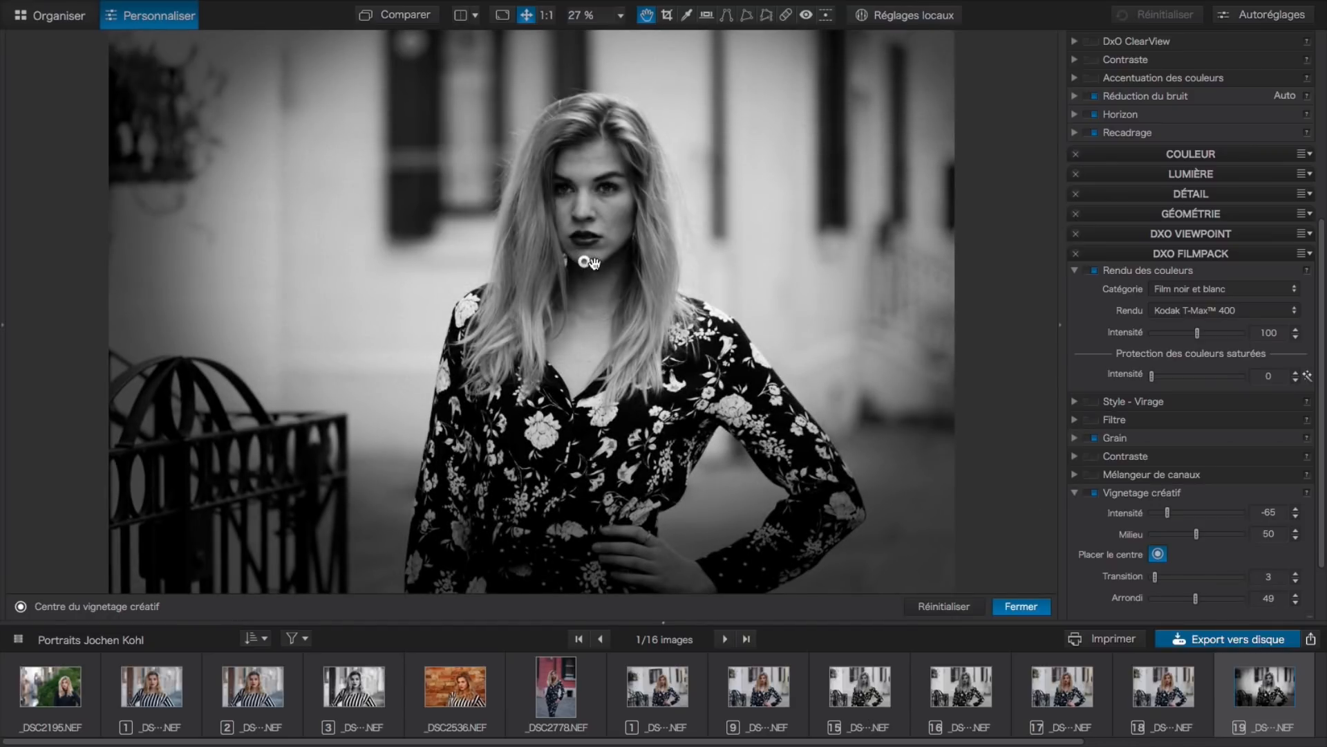
left_click_drag(584, 262, 590, 318)
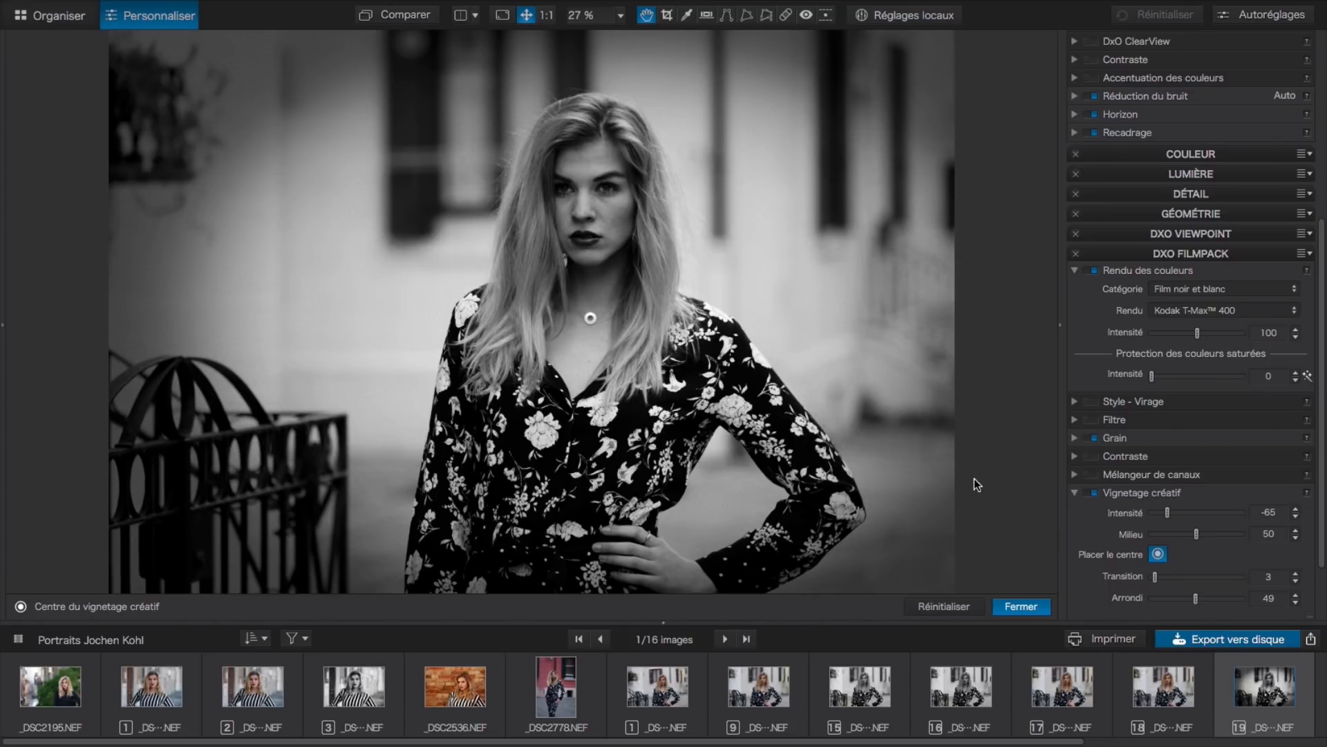
left_click(1074, 491)
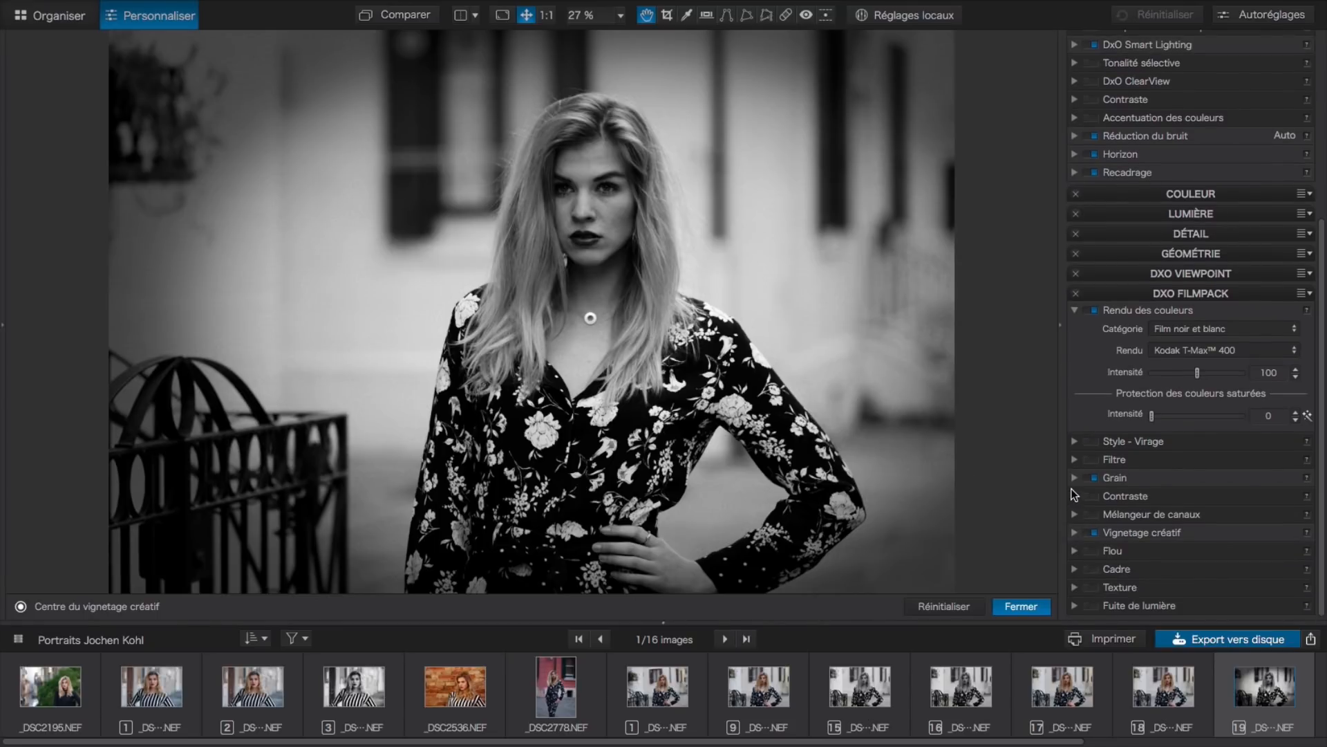
Add a Soft Focus blur to the black-and-white portrait with intensity 34
left_click(1075, 552)
scroll(1168, 471, "down", 3)
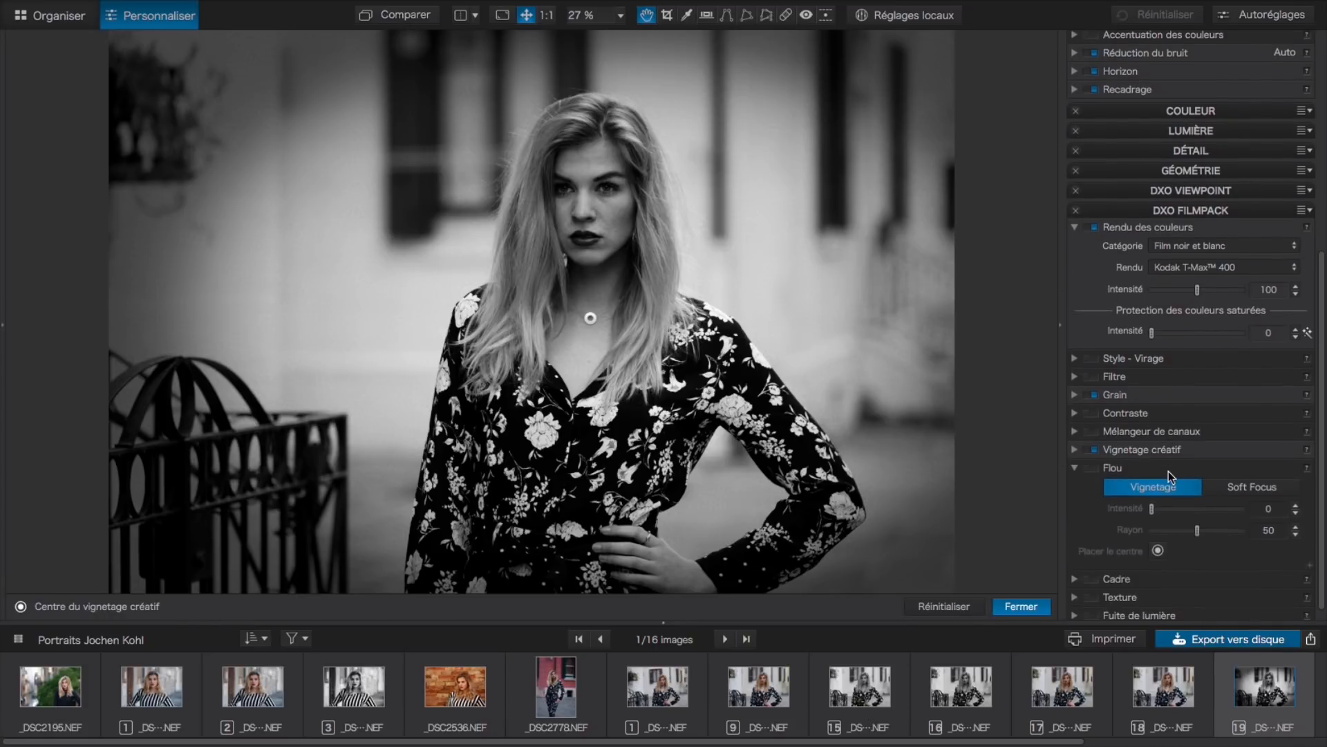
left_click(1263, 483)
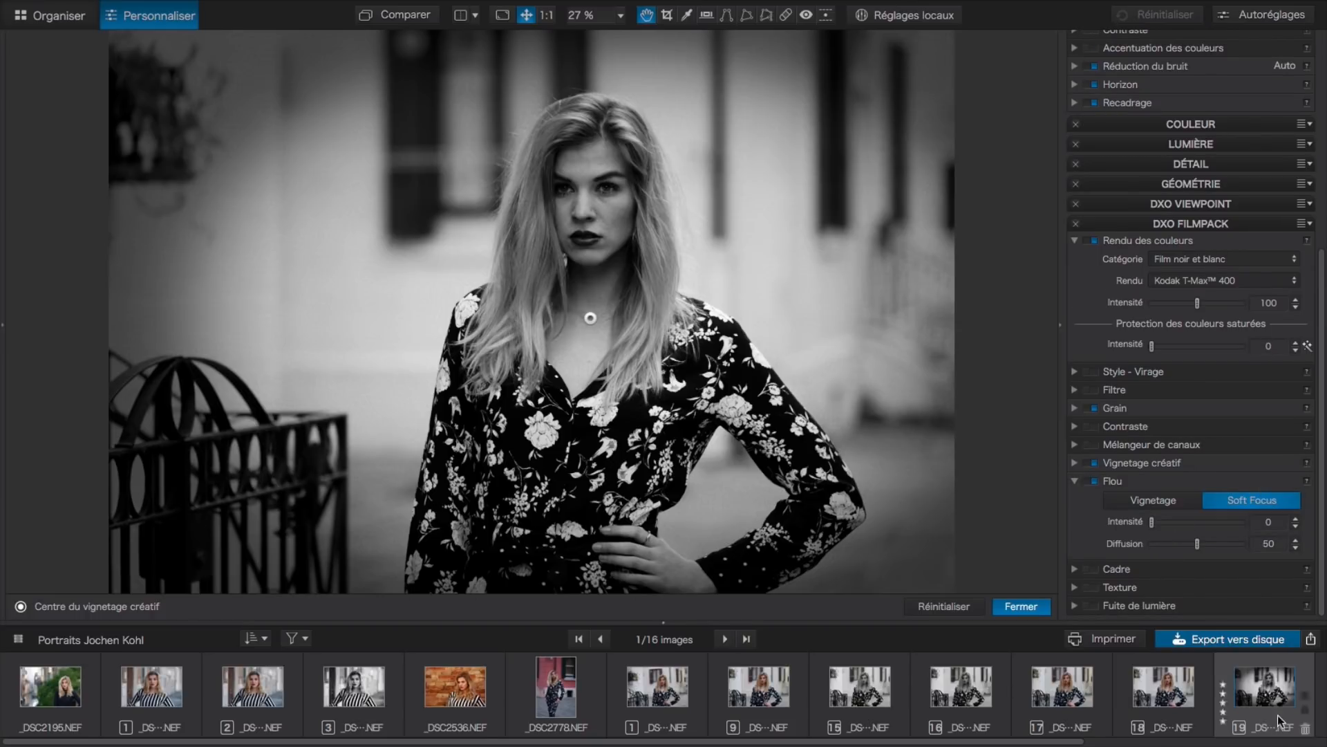
left_click_drag(1153, 527, 1168, 528)
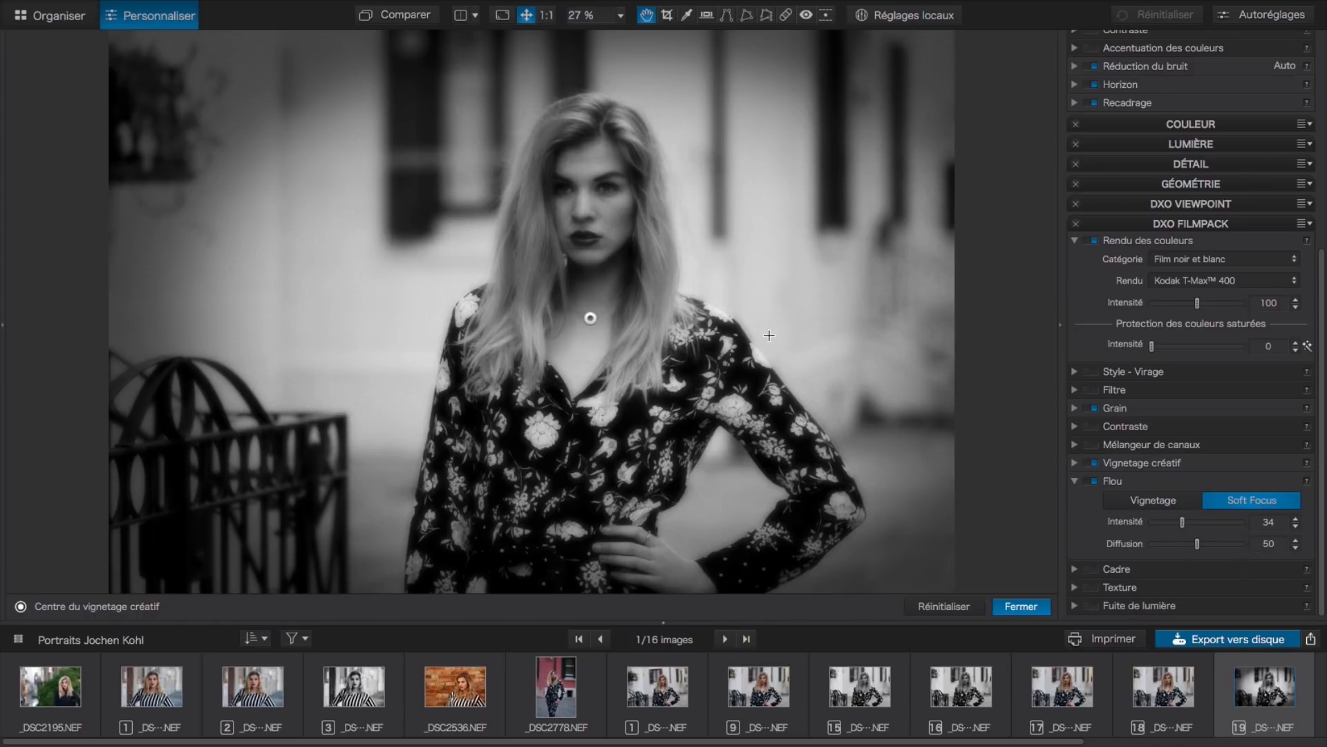
Compare the portrait without and with the Soft Focus blur, and set its intensity to 30 and Diffusion to 61
left_click(1086, 483)
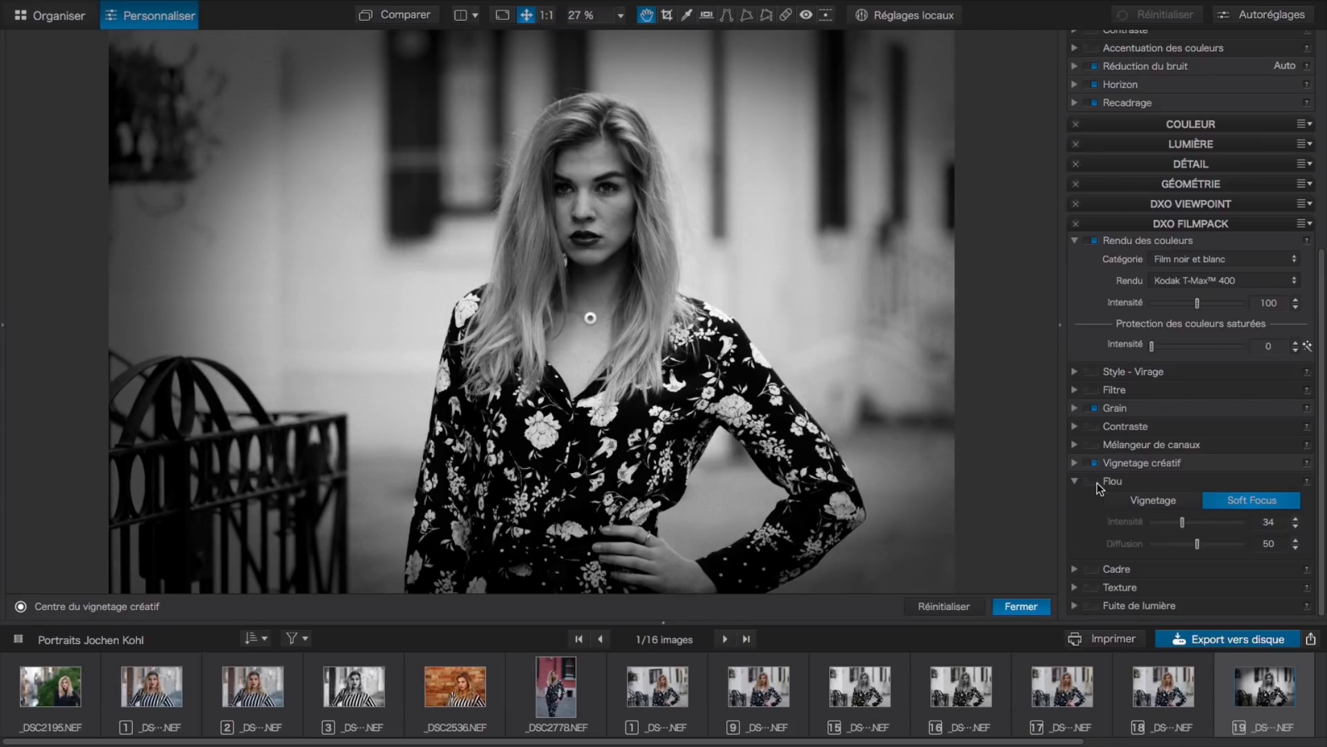
left_click(1095, 482)
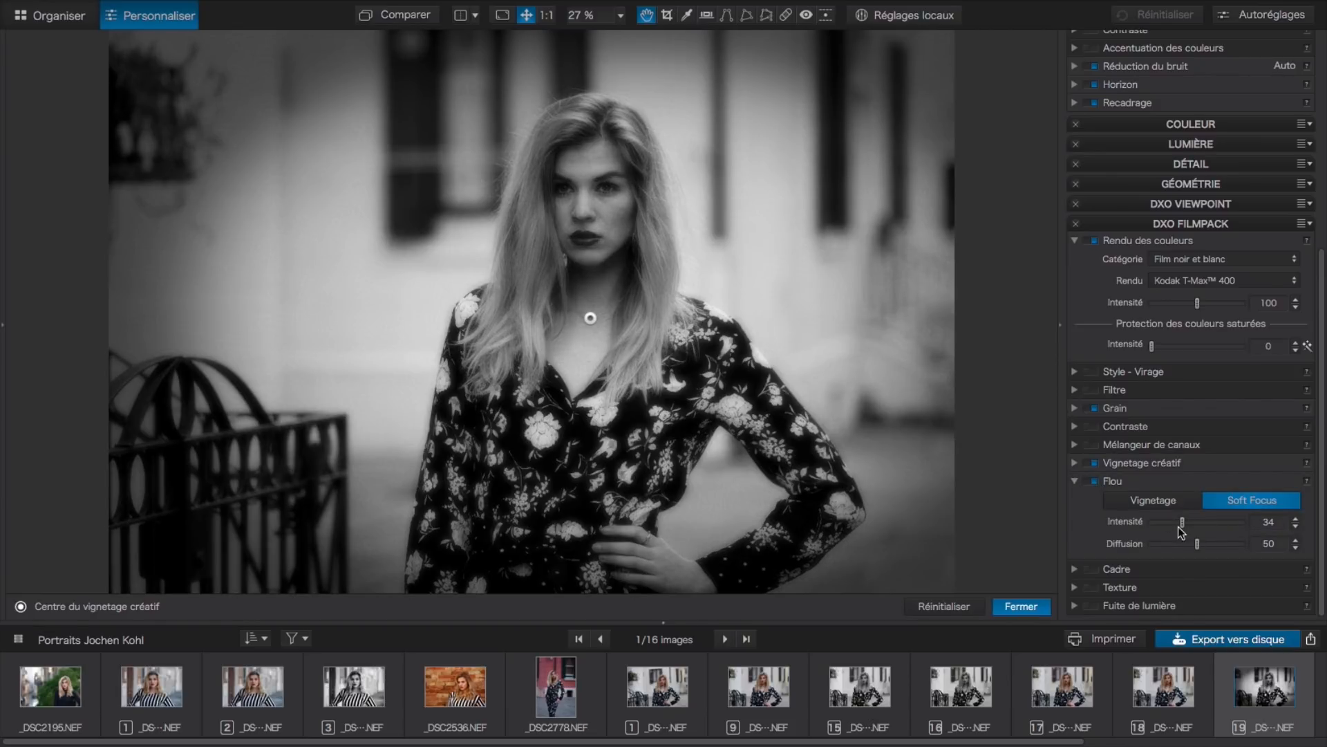
left_click_drag(1184, 521, 1181, 521)
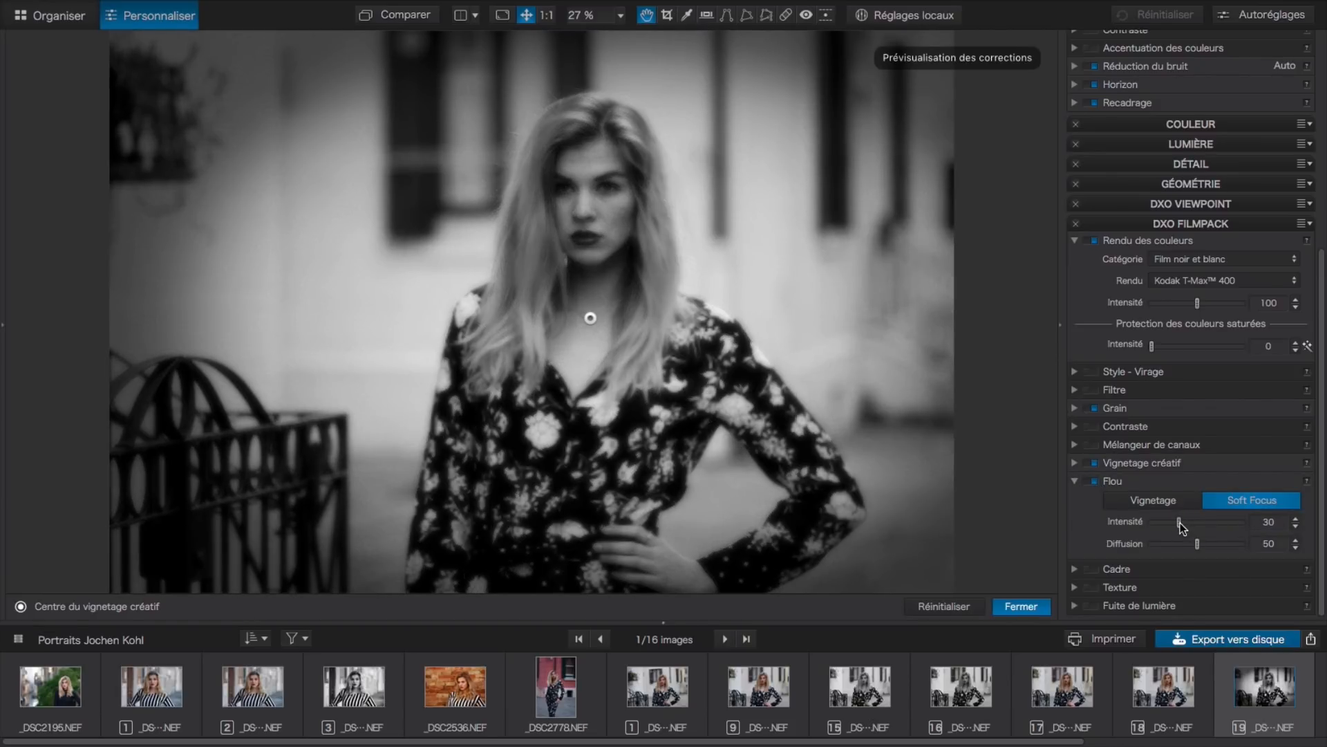
mouse_move(1199, 548)
left_mouse_down()
mouse_move(1186, 546)
mouse_move(1203, 548)
left_mouse_up()
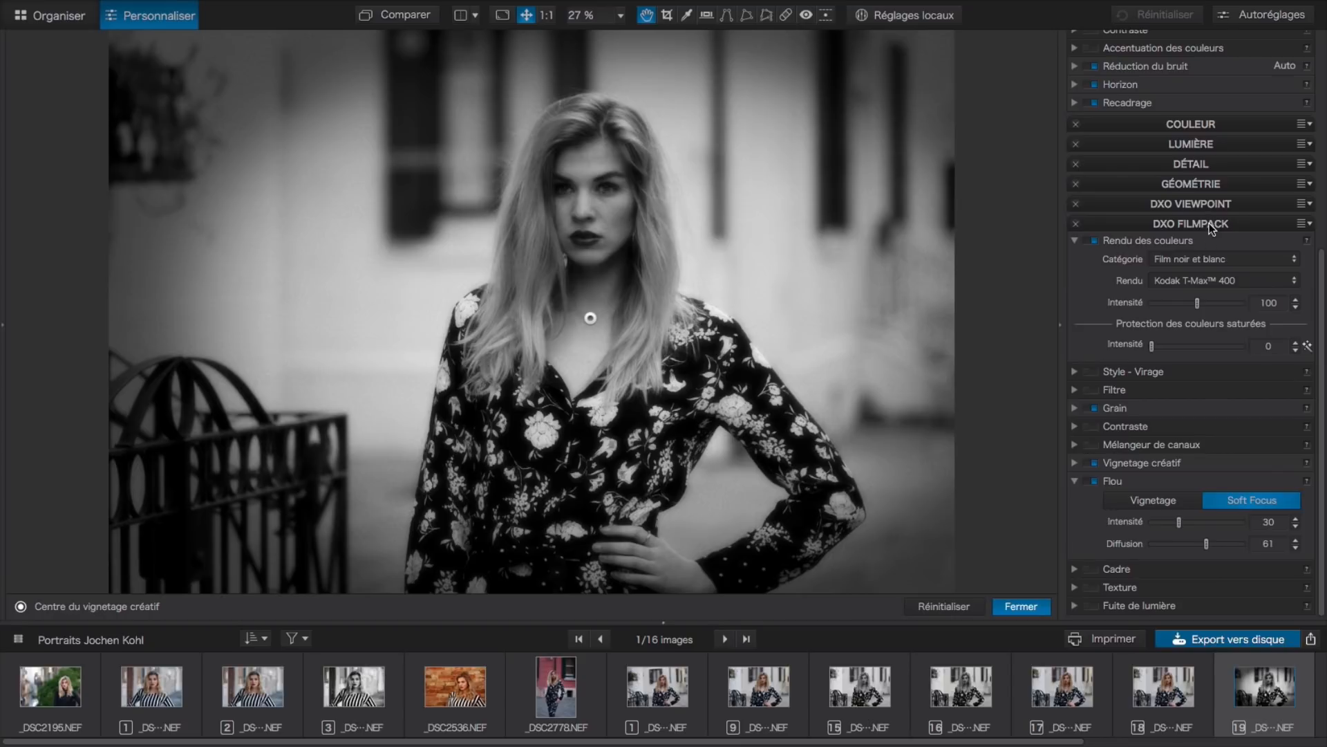
Open the colour version of the portrait, virtual copy 9
scroll(1208, 220, "up", 5)
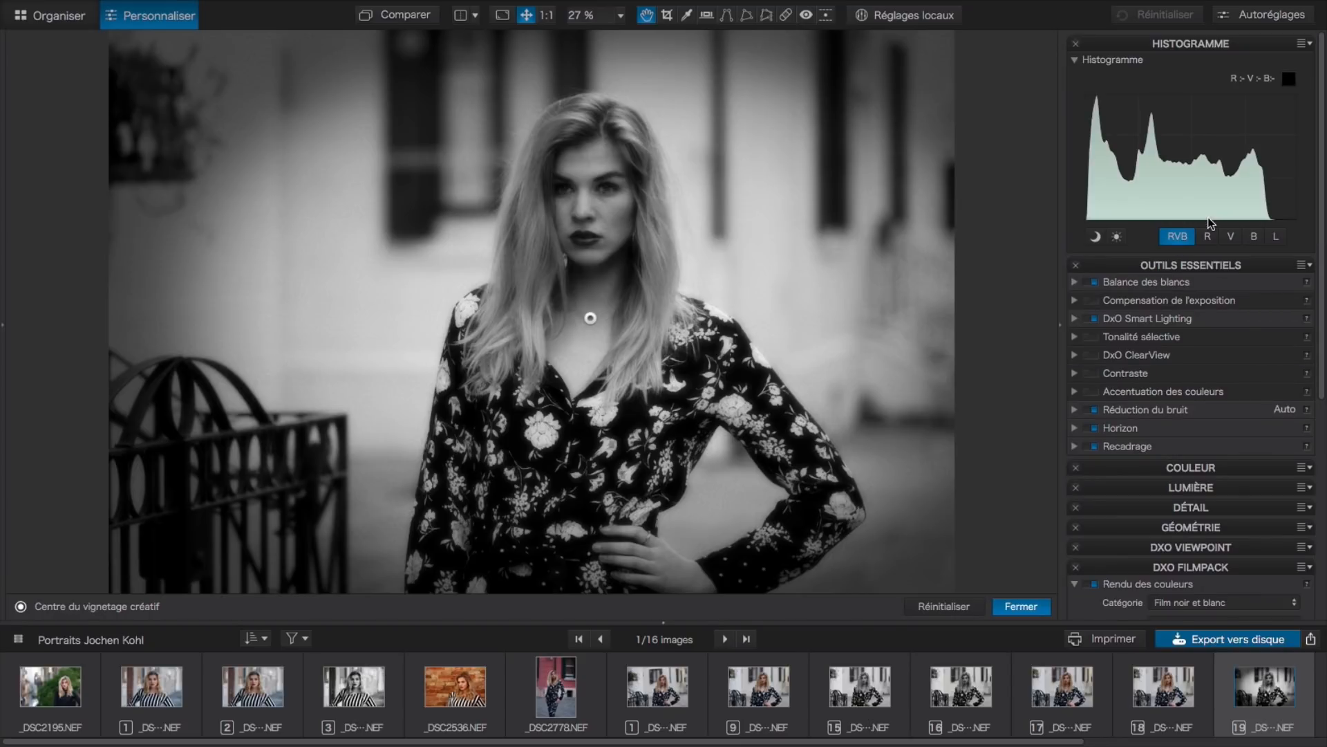
left_click(764, 719)
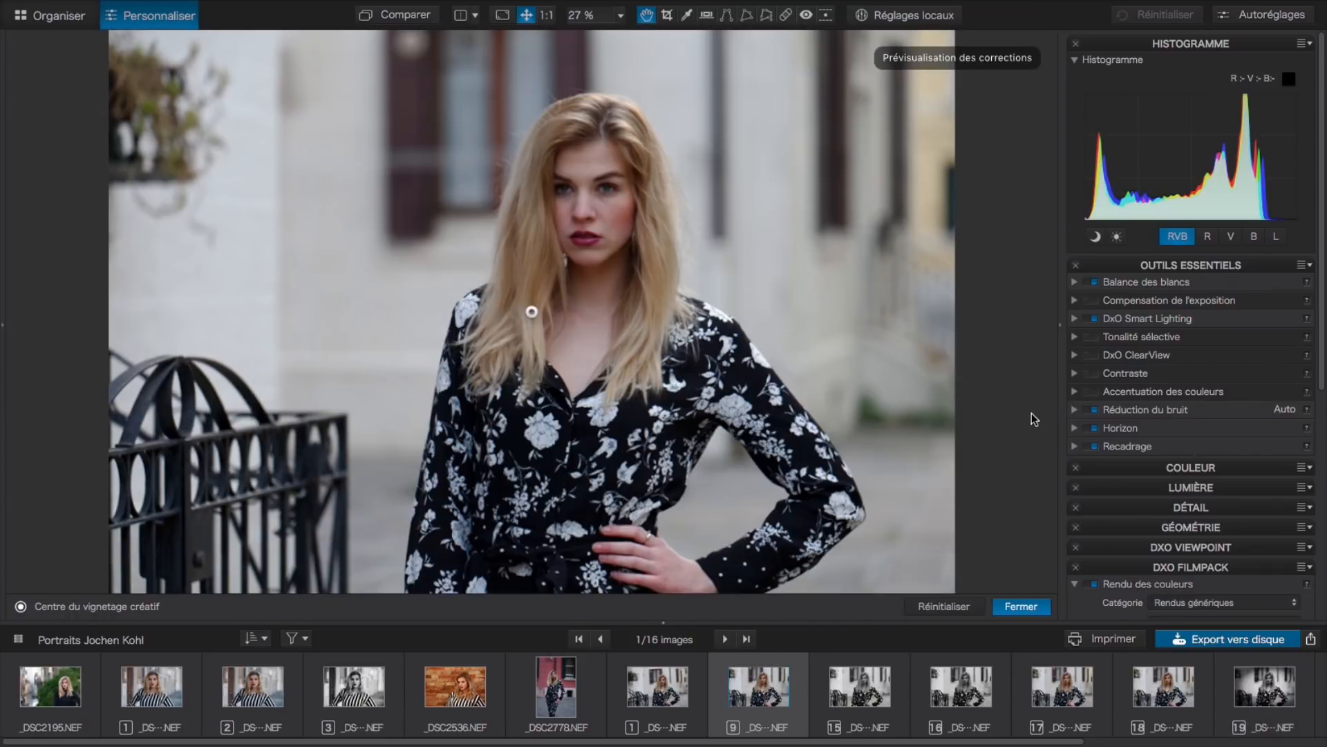